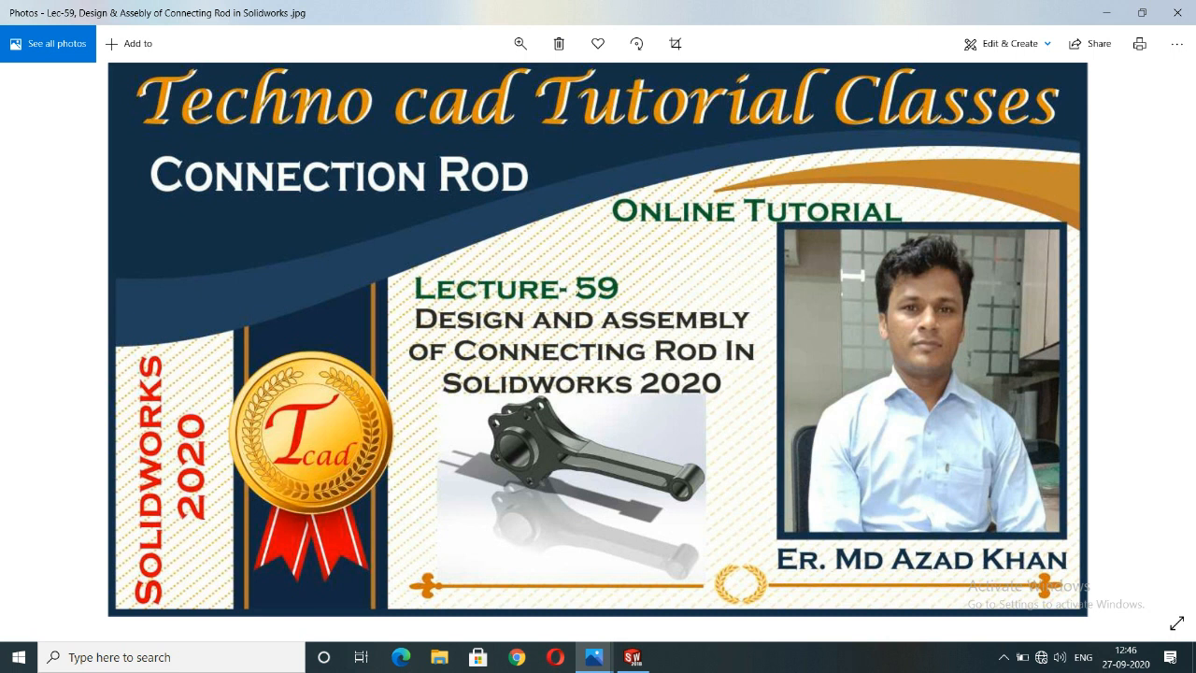
View the YouTube channel capture in Photos, close it, and bring the Lecture 59 title image back up.
left_click(1106, 13)
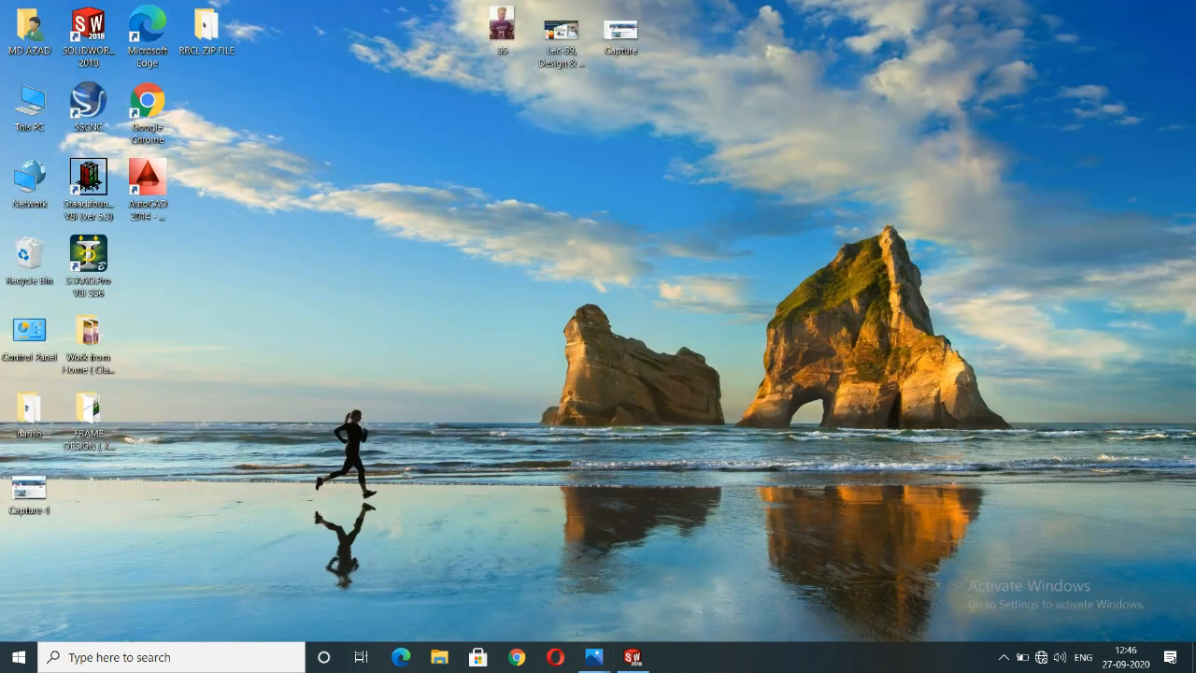
mouse_move(594, 657)
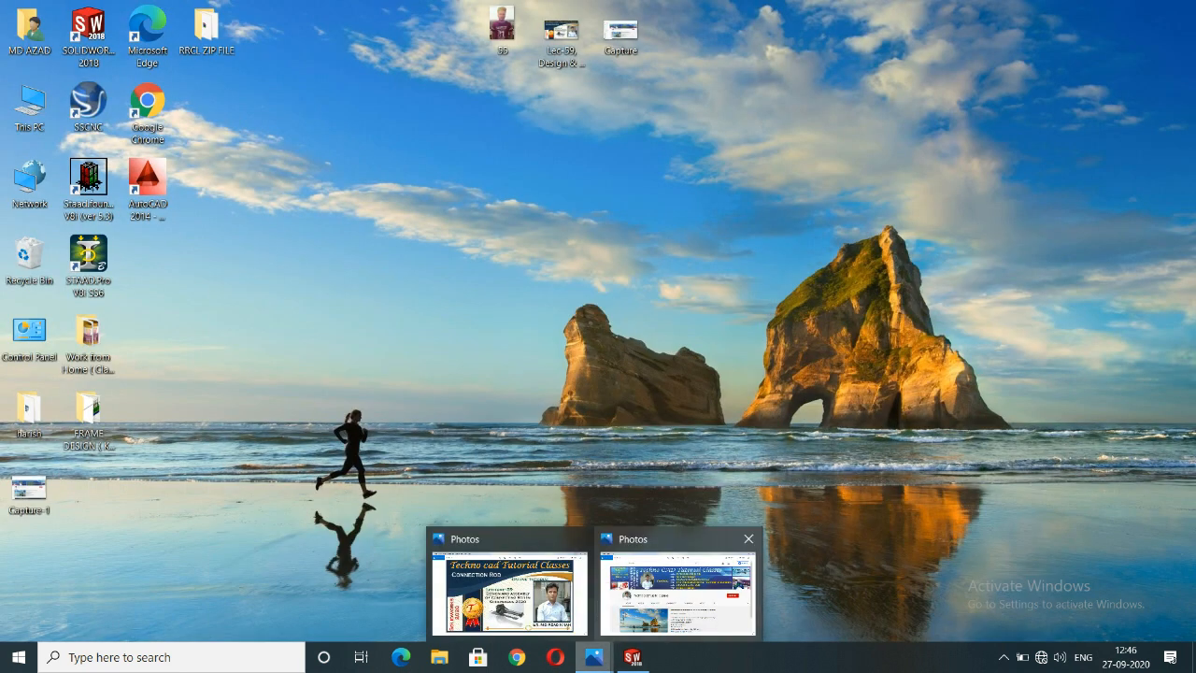
left_click(680, 595)
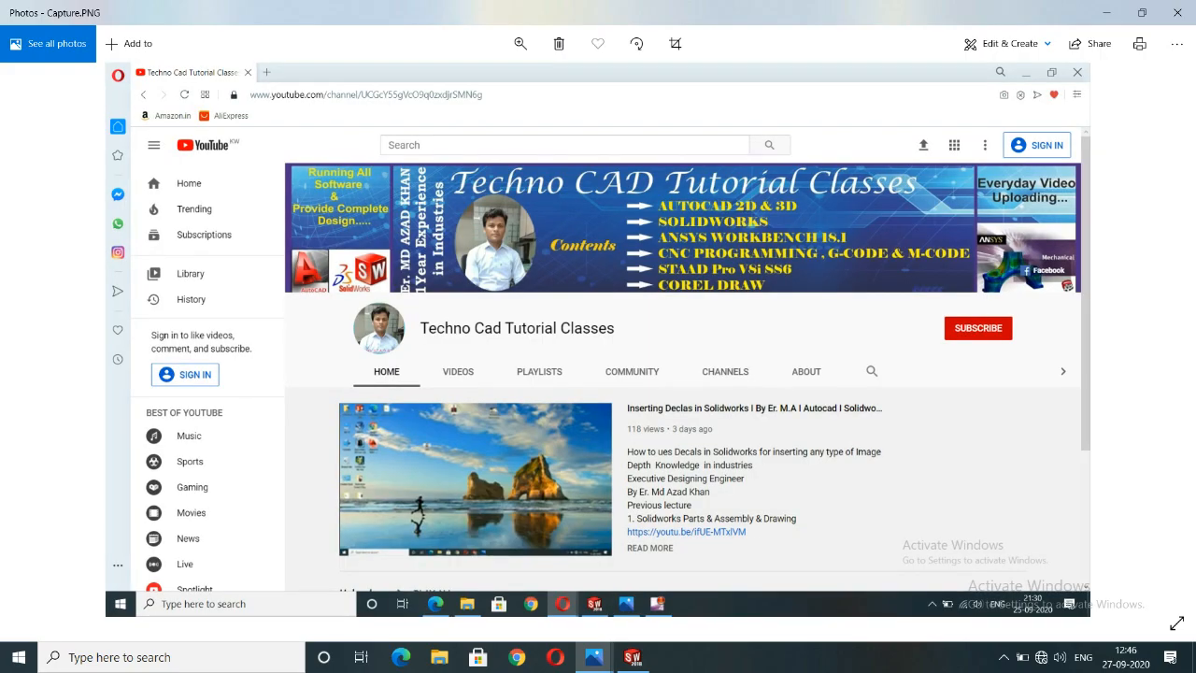
scroll(737, 360, "up", 4)
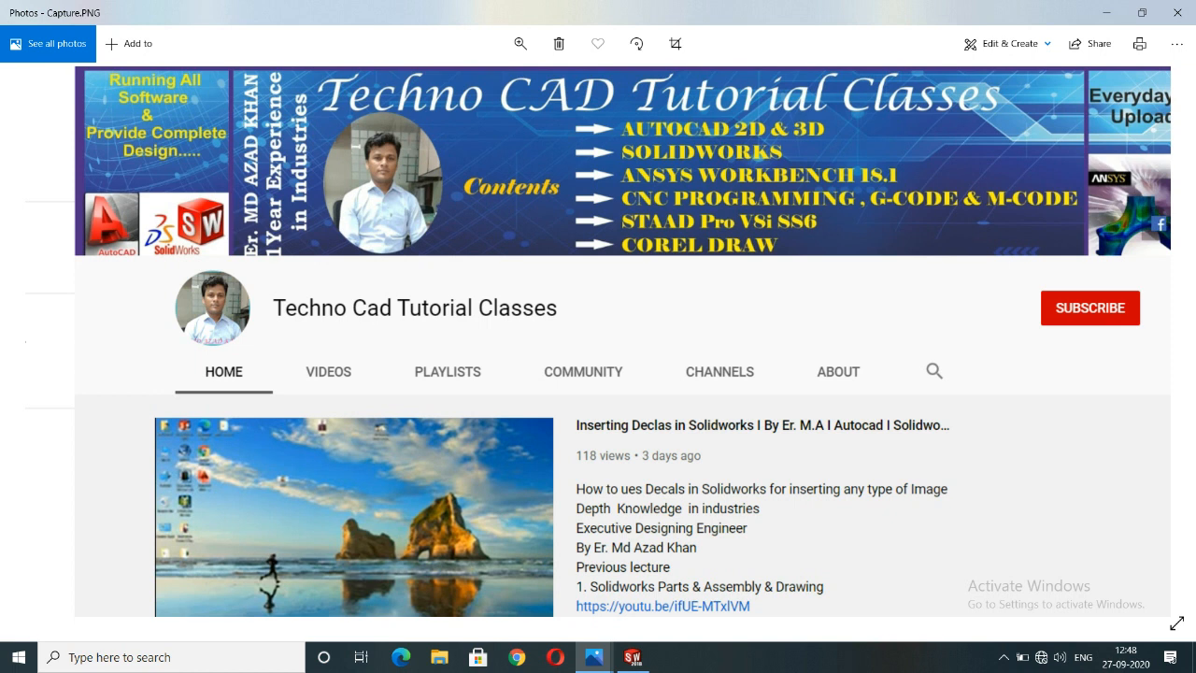
left_click(1177, 12)
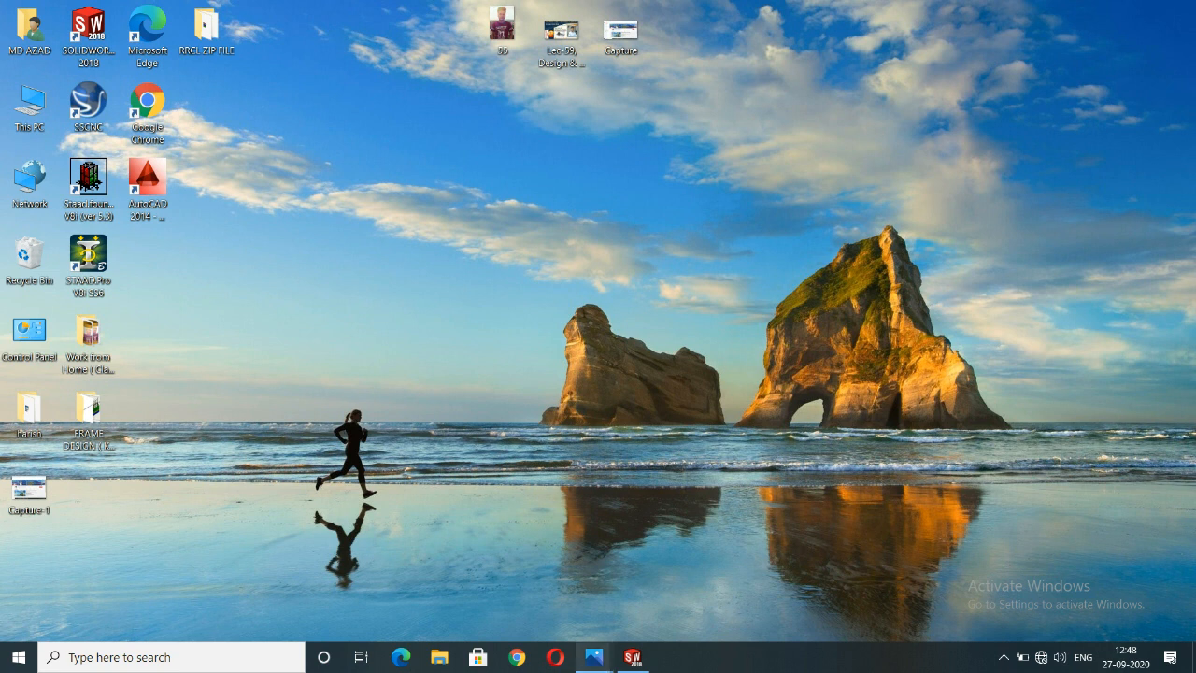
mouse_move(593, 656)
left_click(509, 588)
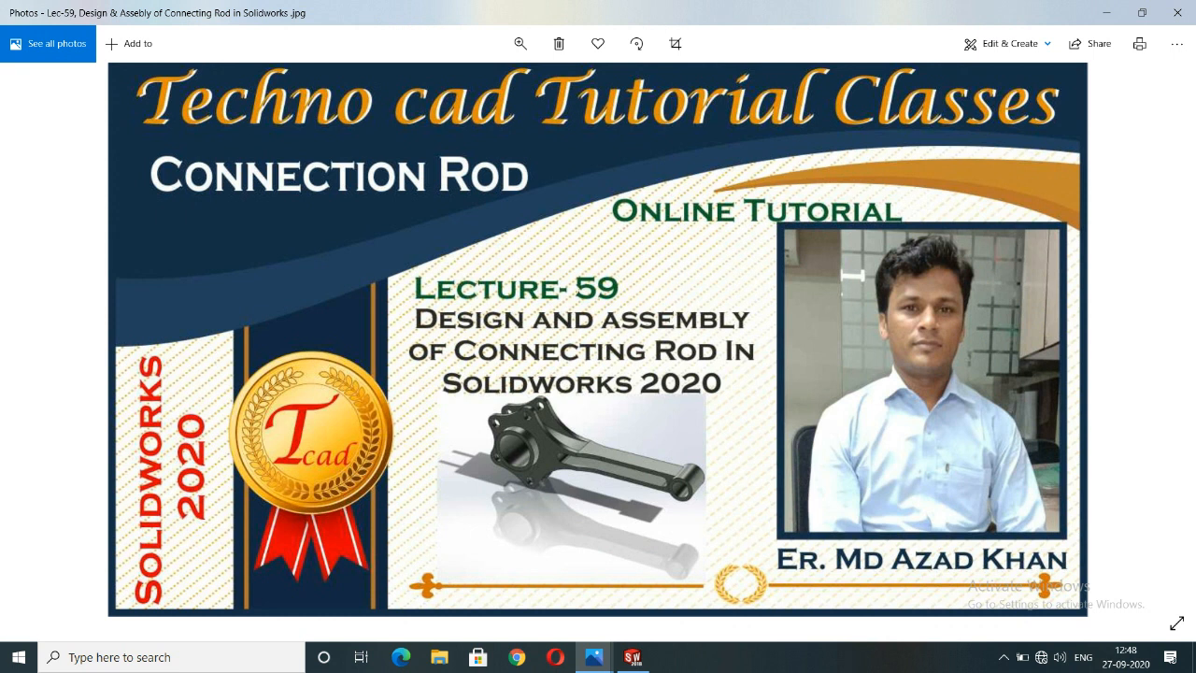
Switch to SOLIDWORKS and examine the finished connection rod model from several angles.
left_click(632, 656)
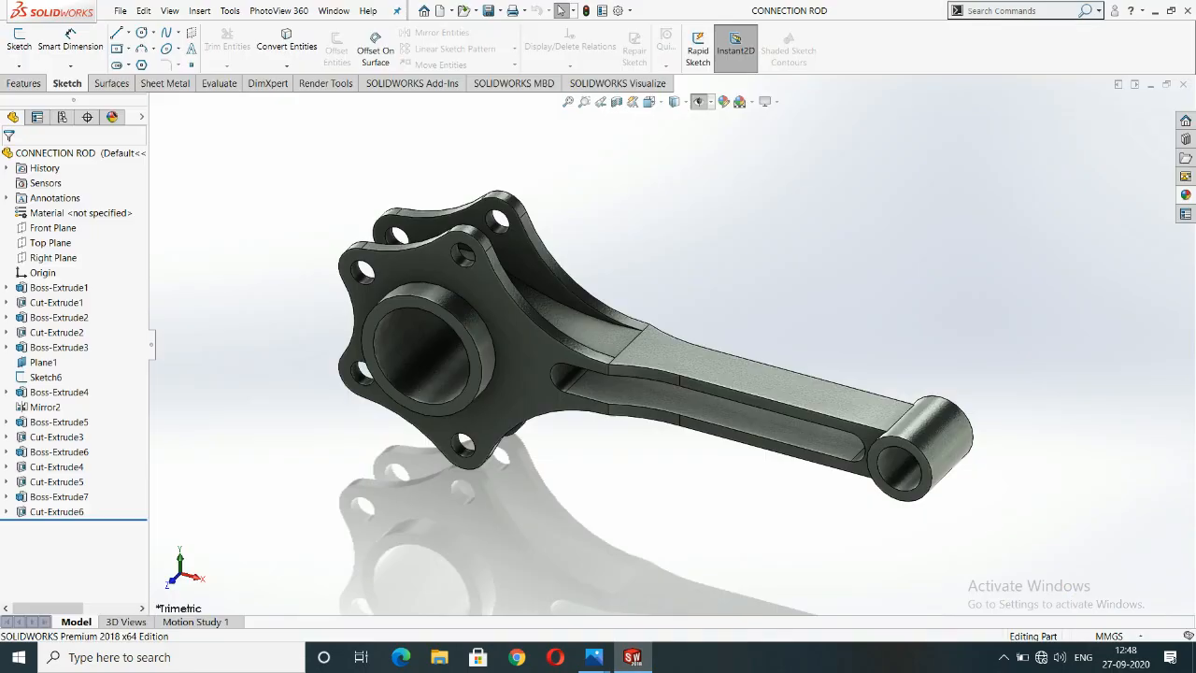
scroll(603, 403, "down", 2)
scroll(603, 403, "up", 1)
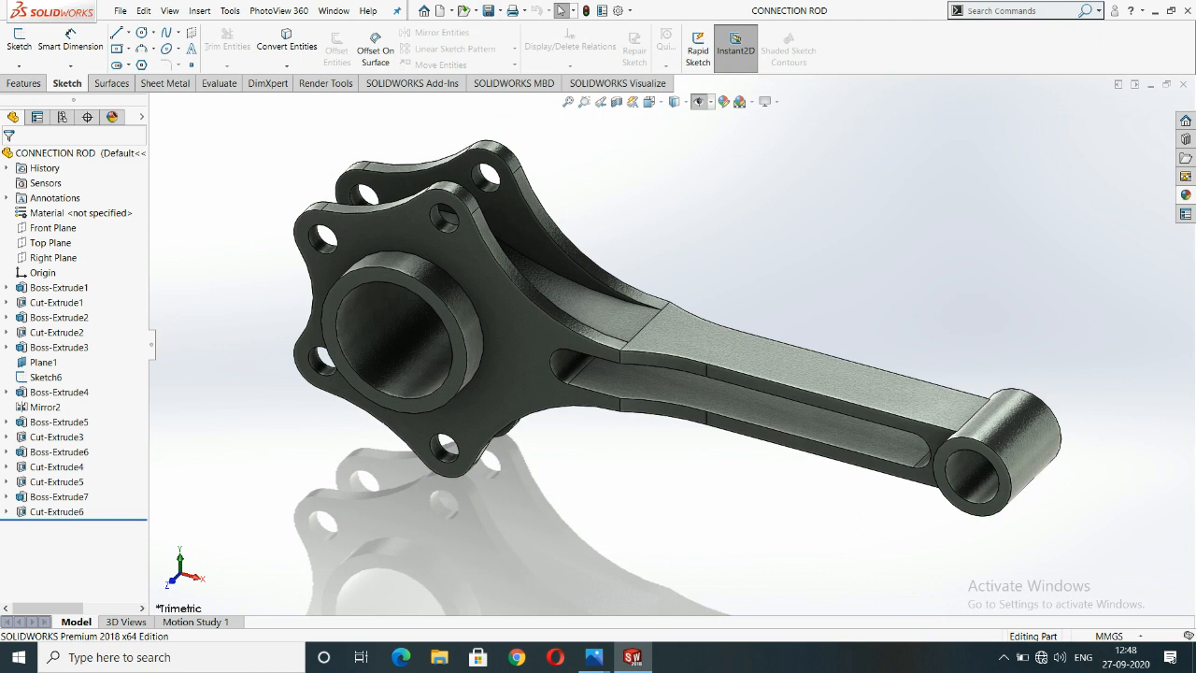
middle_click_drag(794, 392, 747, 373)
scroll(672, 360, "up", 2)
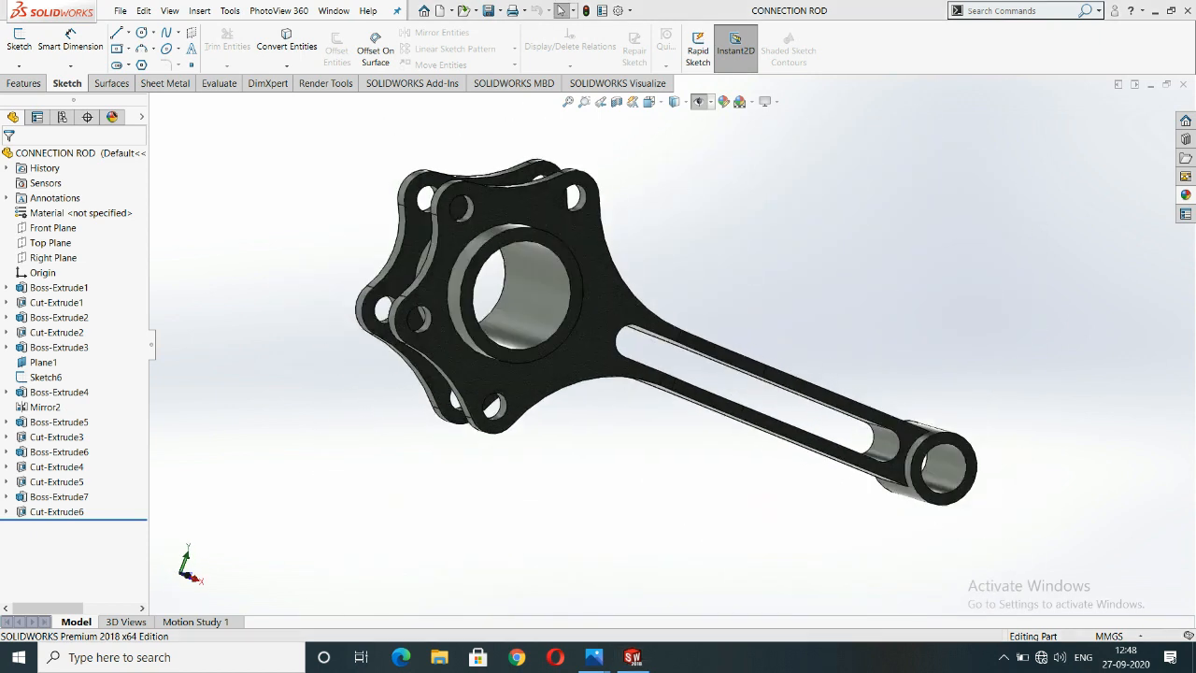
middle_click_drag(673, 360, 645, 374)
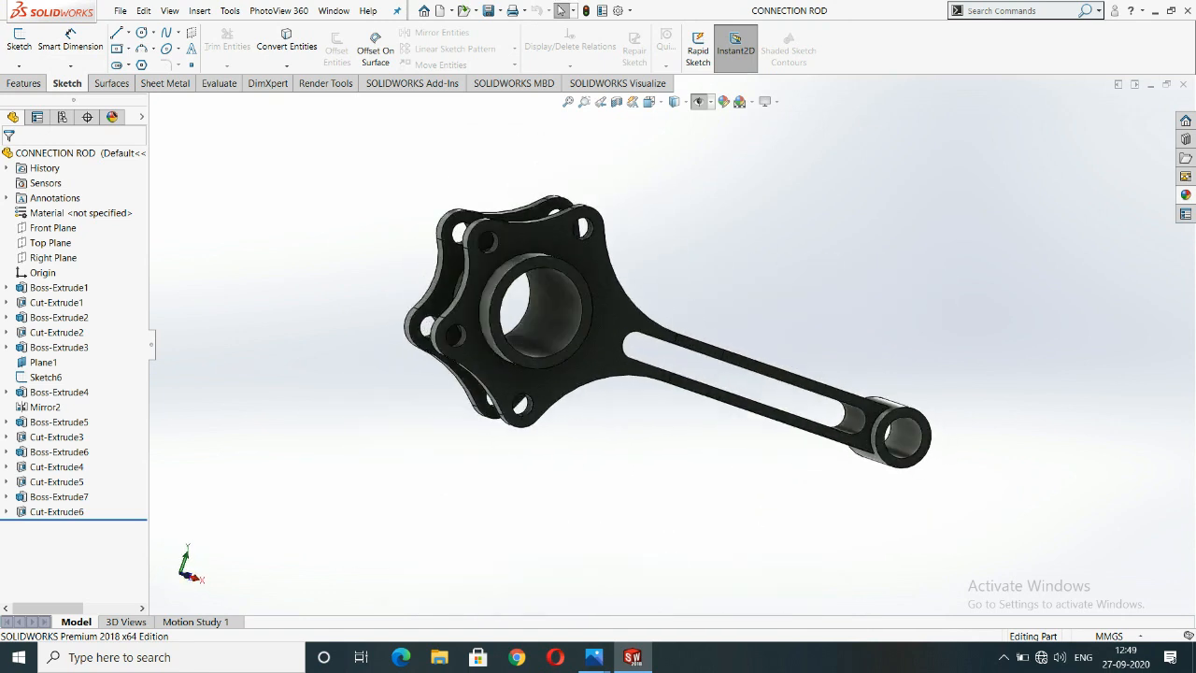
left_click(594, 657)
left_click(510, 592)
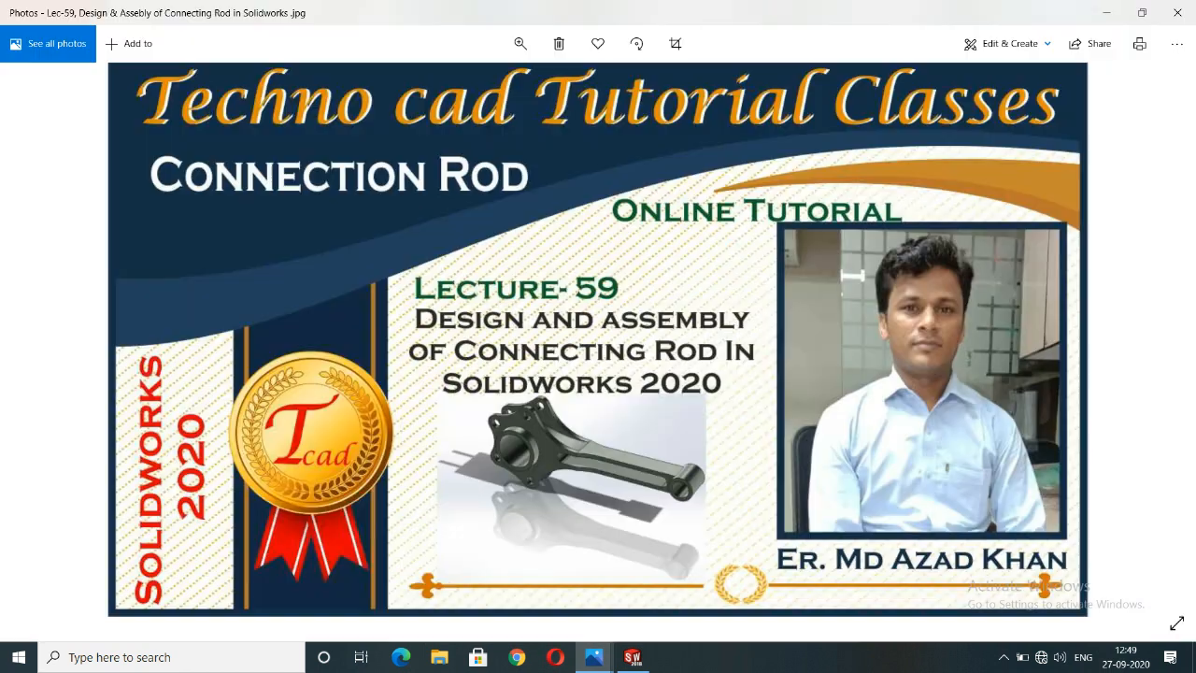
left_click(1106, 13)
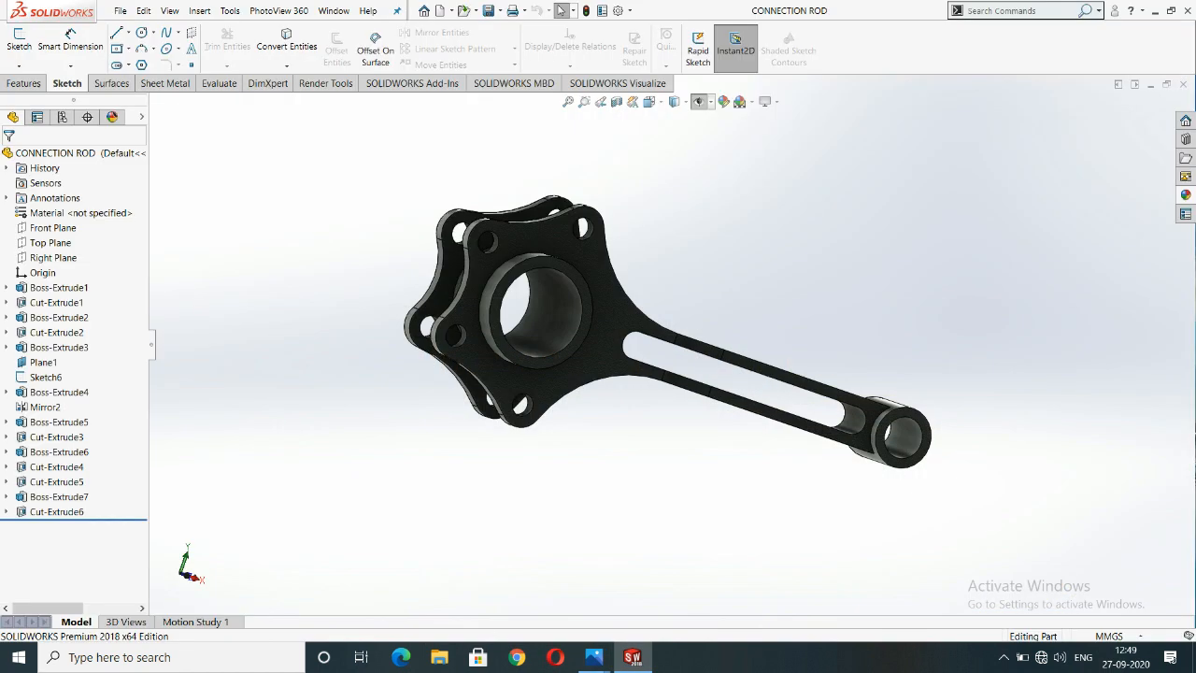
Create a new part document from the Part template and select its Front Plane.
left_click(67, 83)
left_click(121, 11)
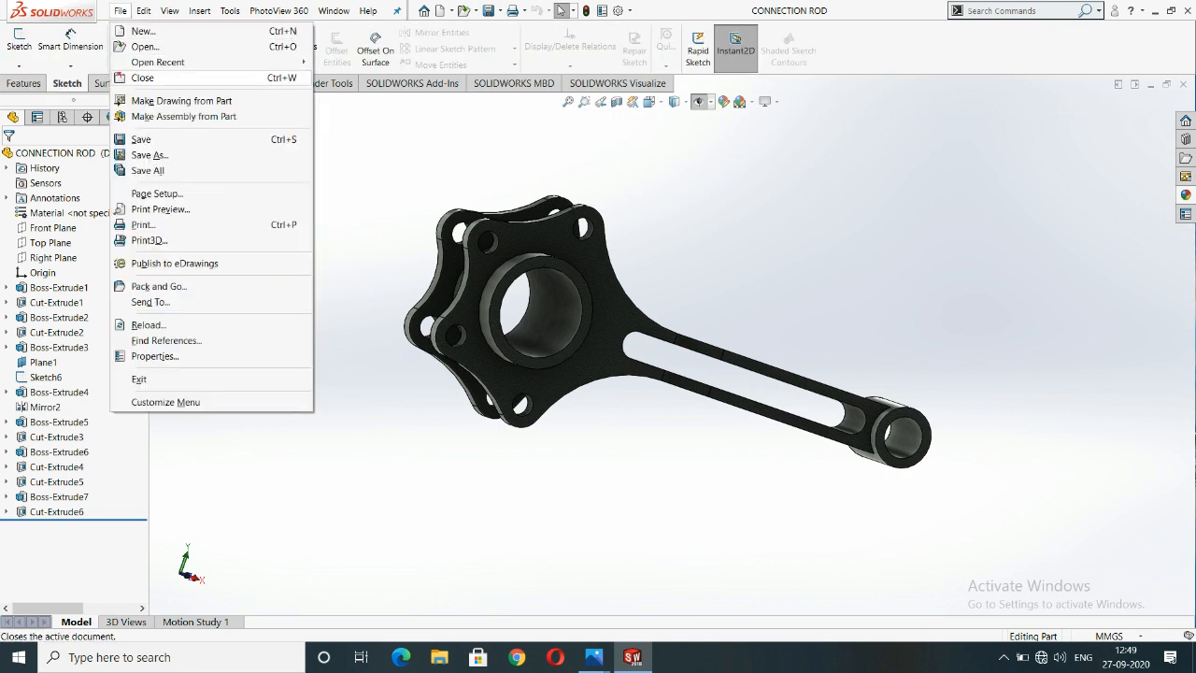
left_click(143, 31)
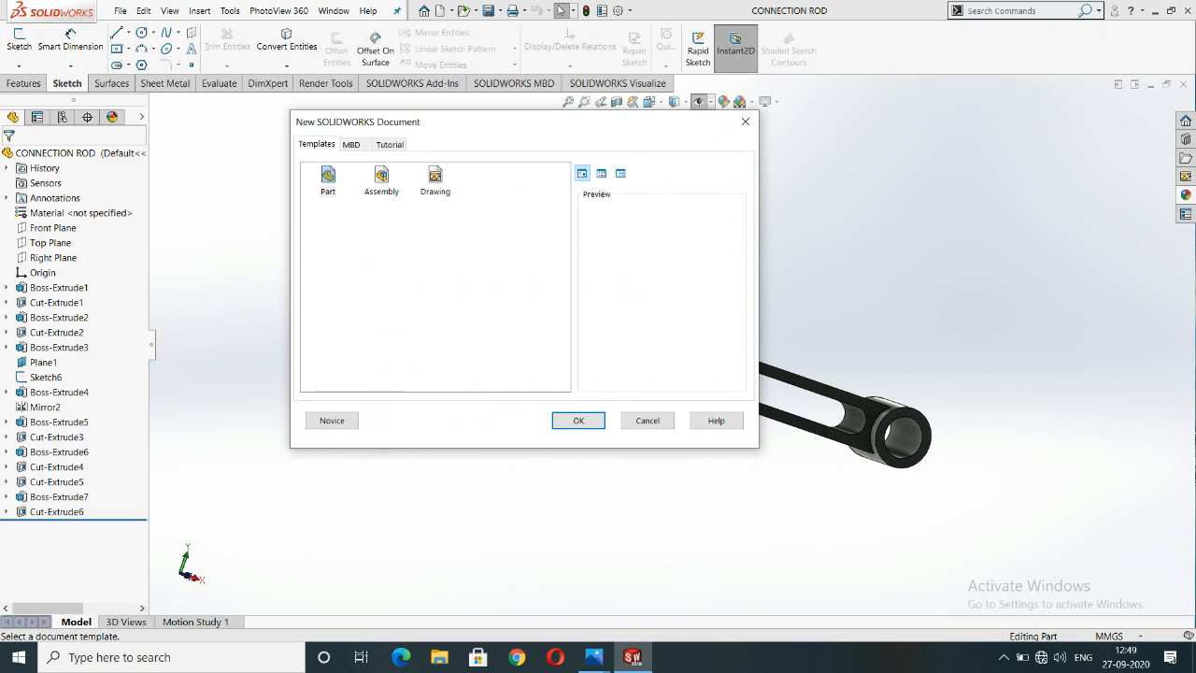
double_click(327, 180)
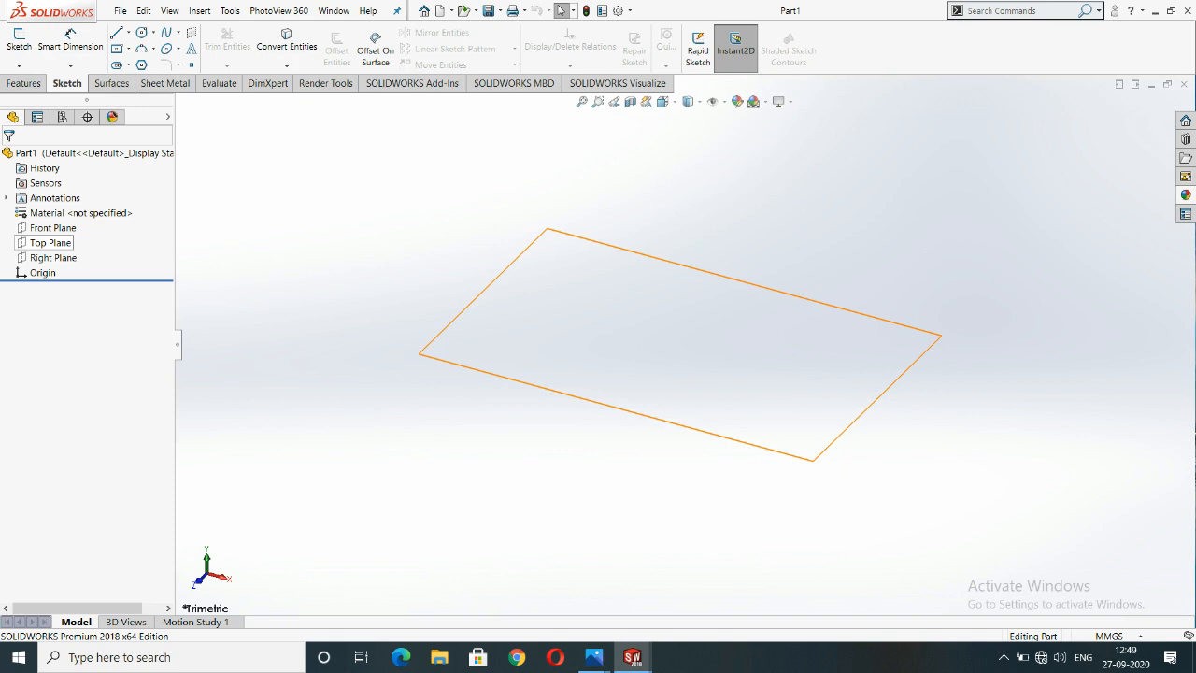
left_click(52, 227)
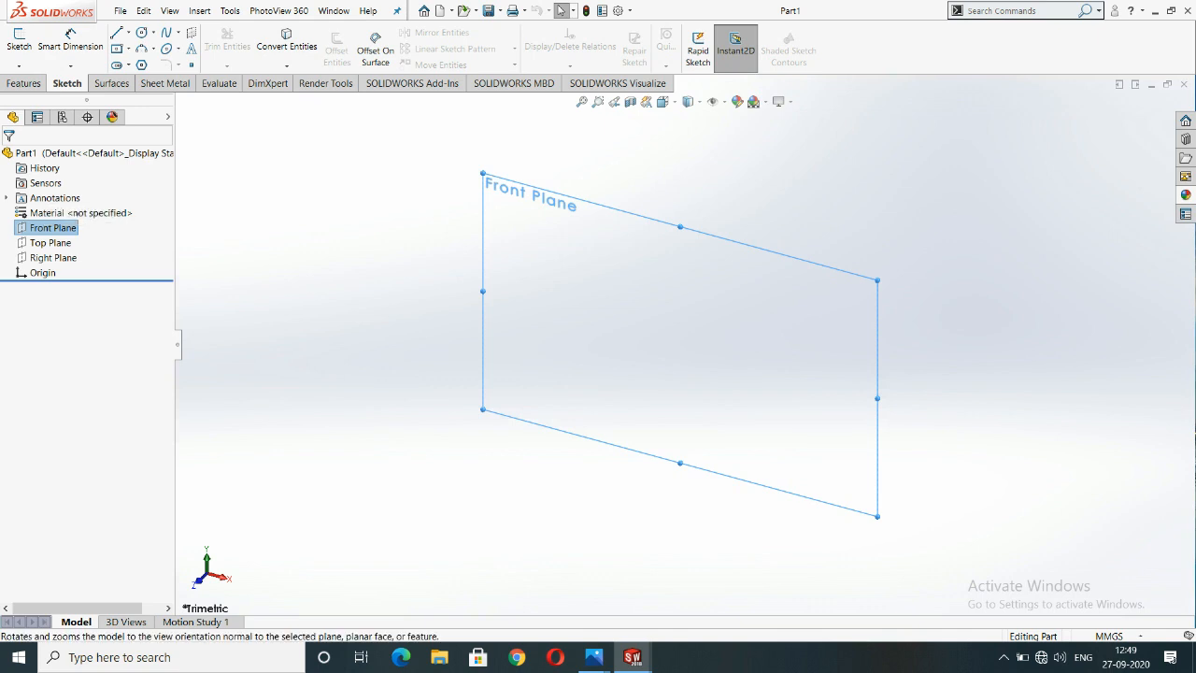
mouse_move(593, 657)
left_click(680, 584)
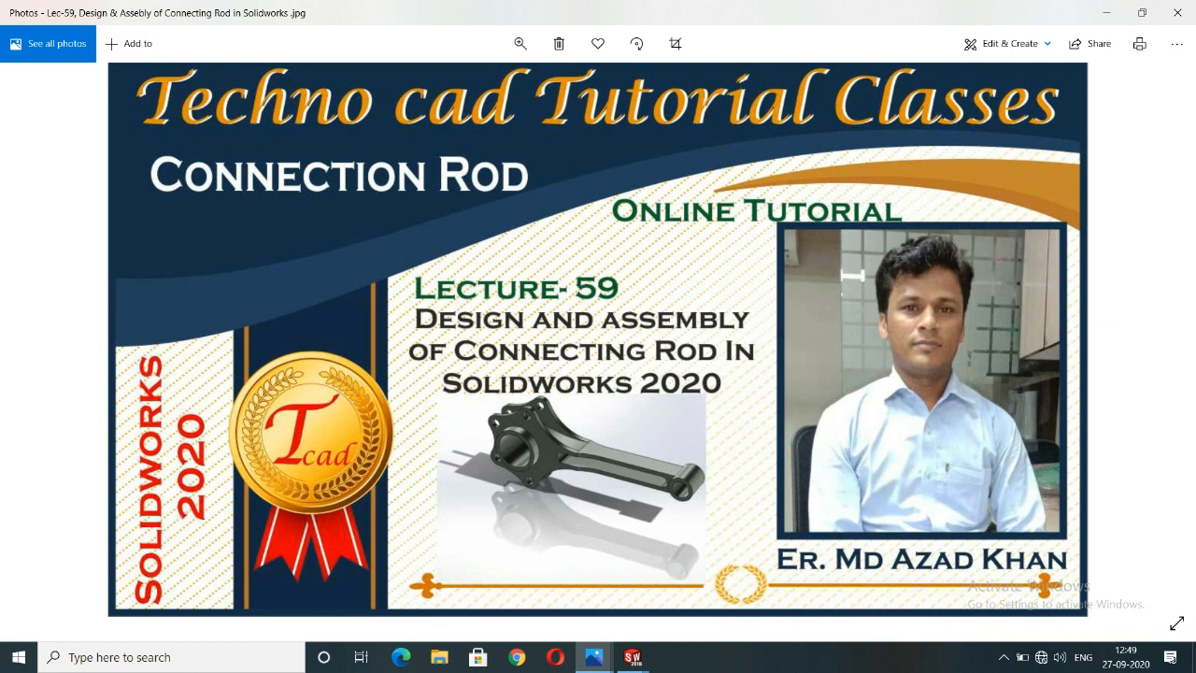
left_click(1106, 13)
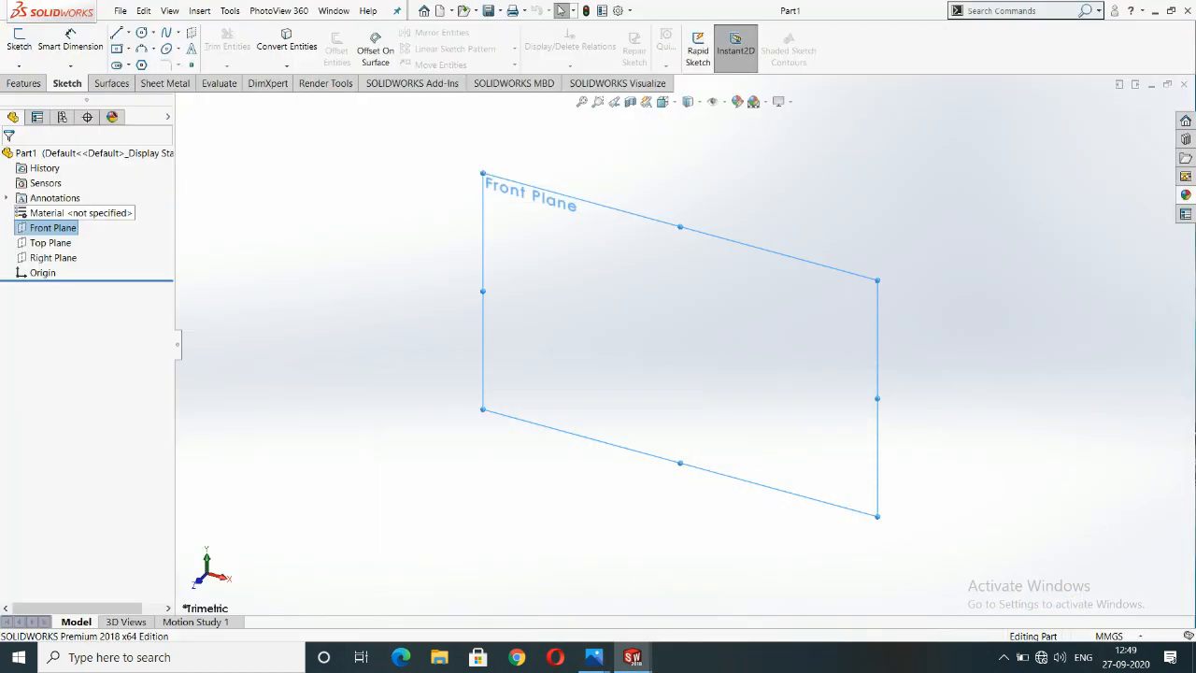
Sketch three circles on the Front Plane: radii about 7.5 mm and 9 mm left of the origin, and about 14.4 mm above it.
right_click(47, 227)
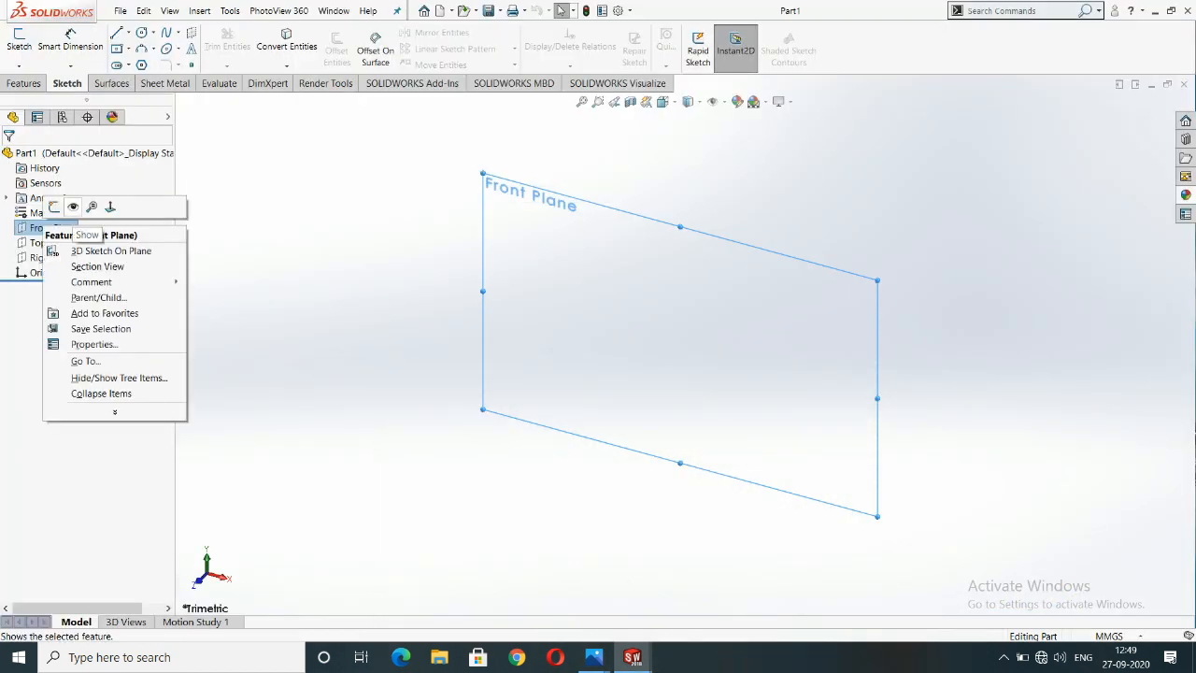
left_click(54, 206)
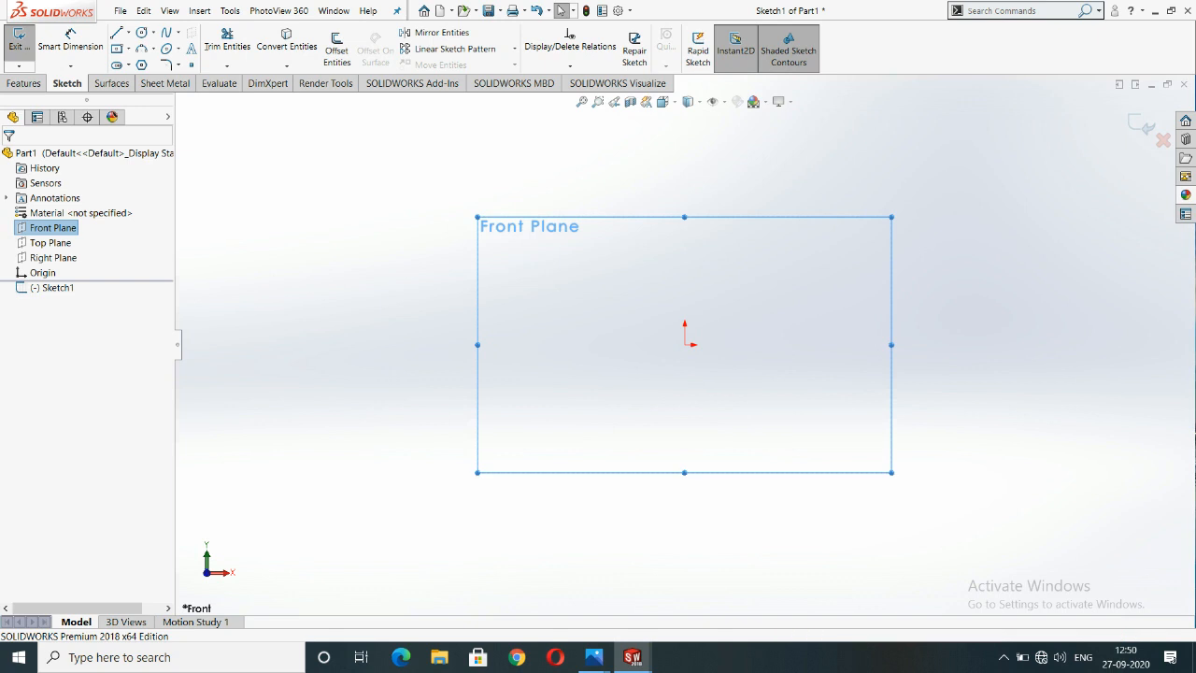
left_click(141, 33)
left_click(609, 312)
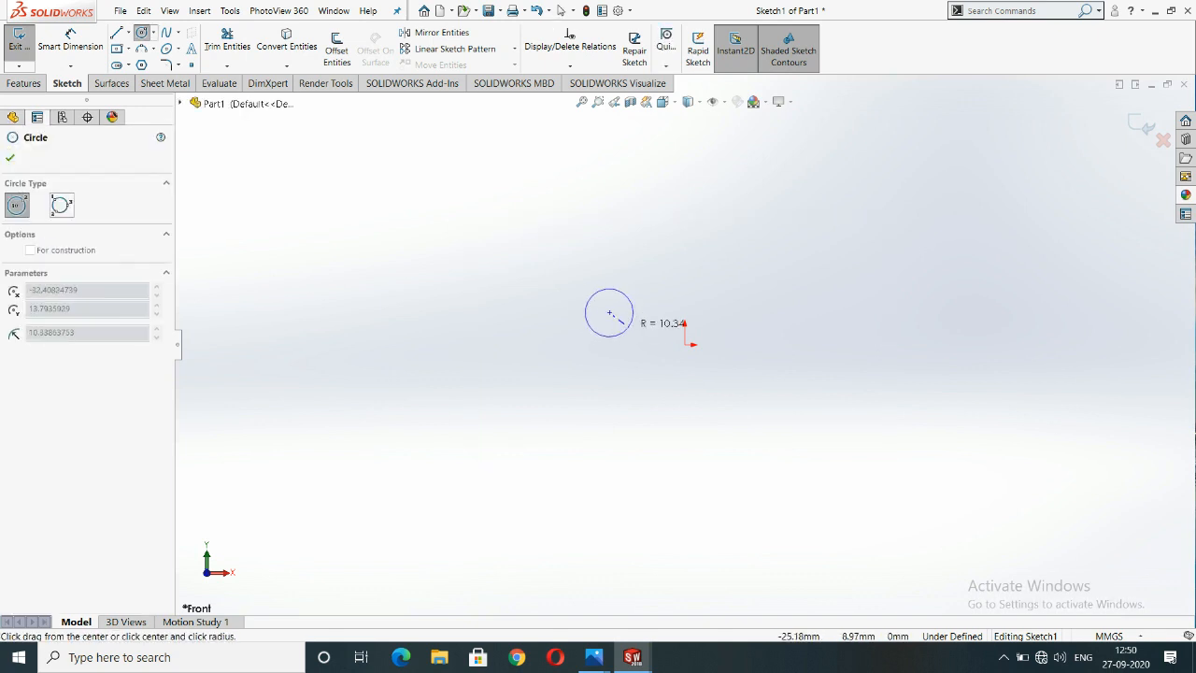
left_click(622, 318)
left_click(609, 392)
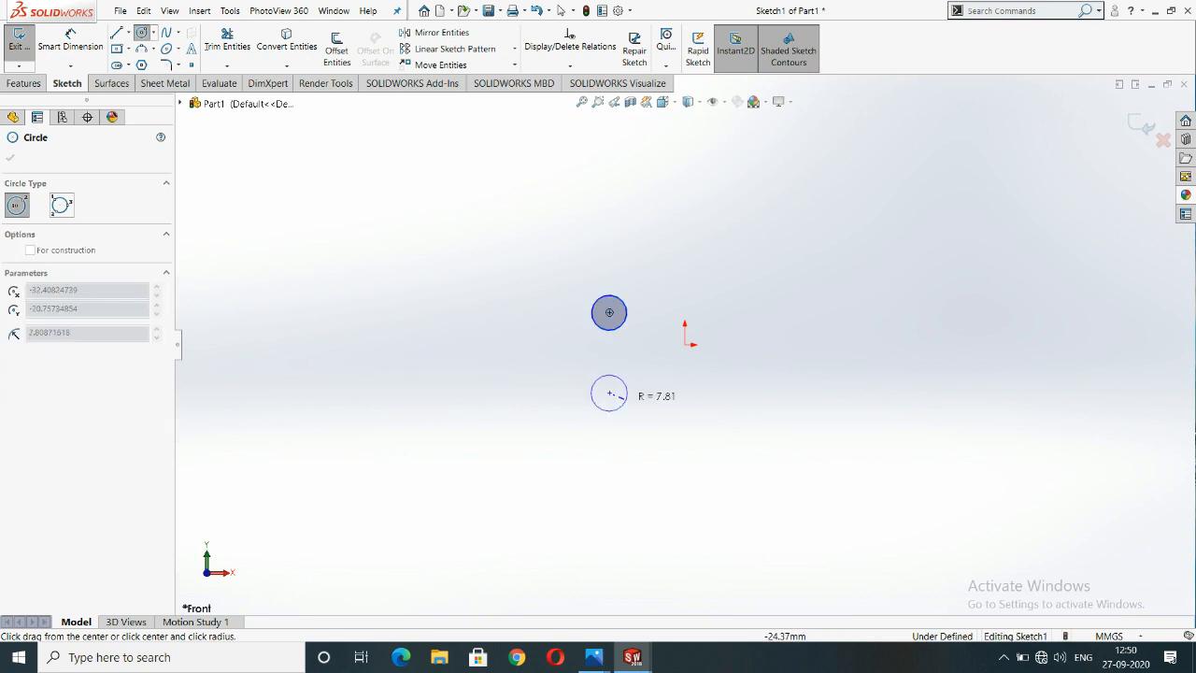
left_click(628, 399)
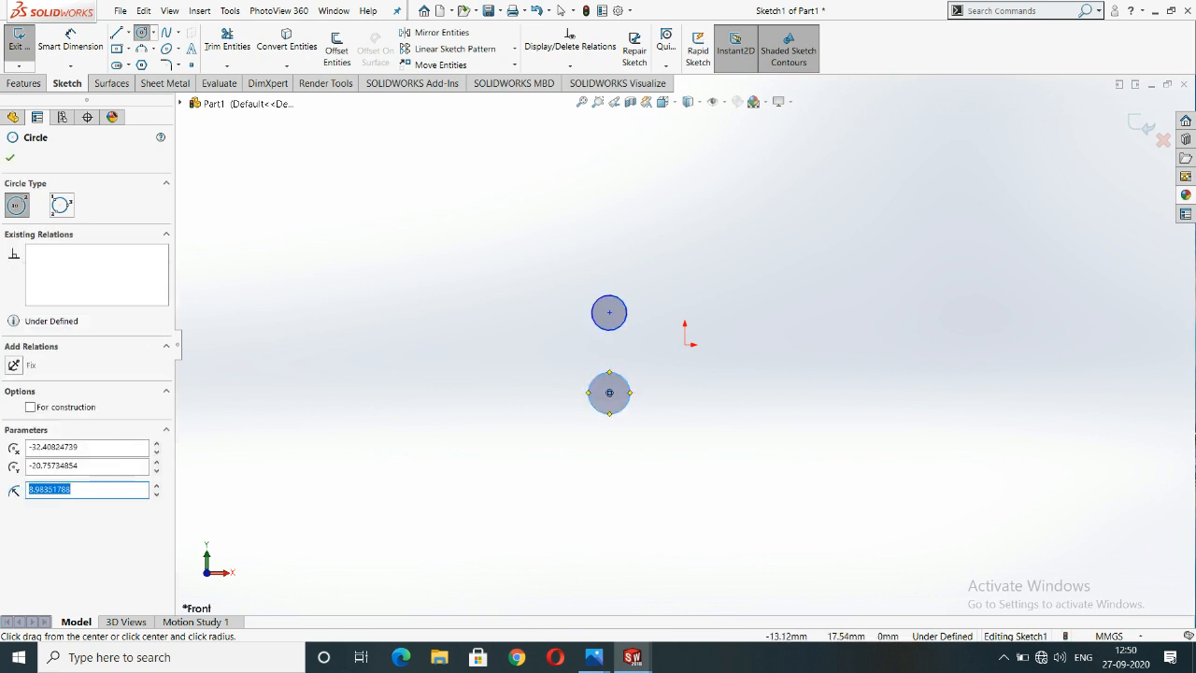
left_click(714, 250)
left_click(737, 272)
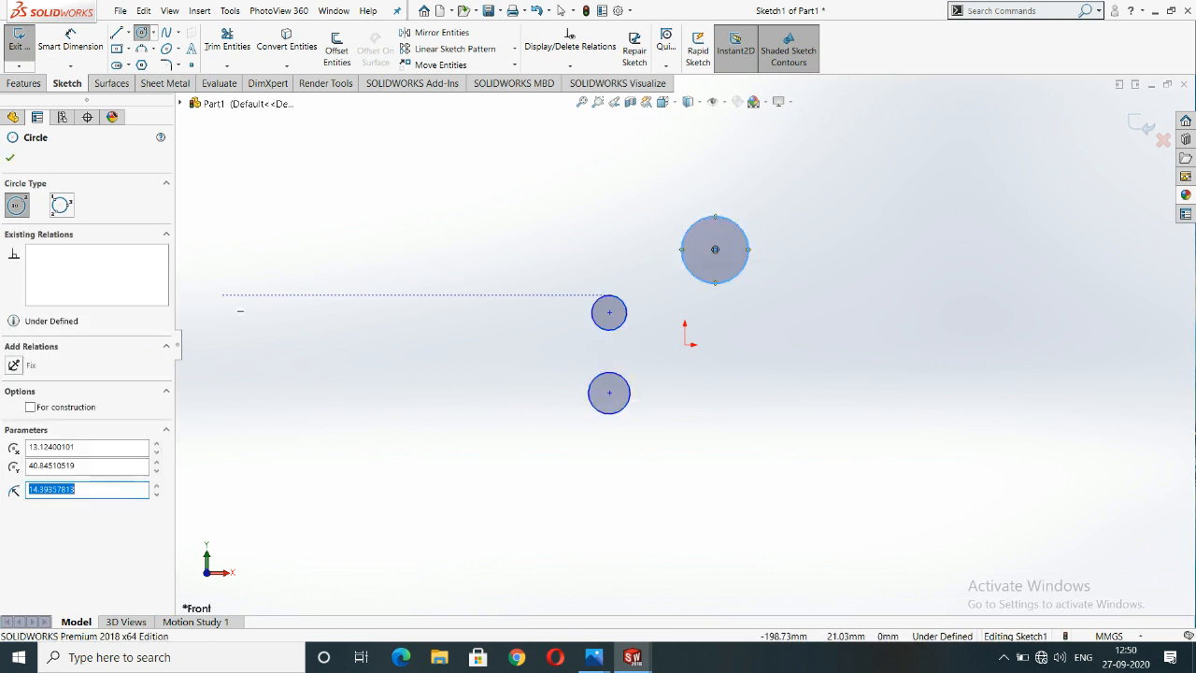
Dimension the diameter of the circle above the origin and set it to 13 mm.
left_click(70, 37)
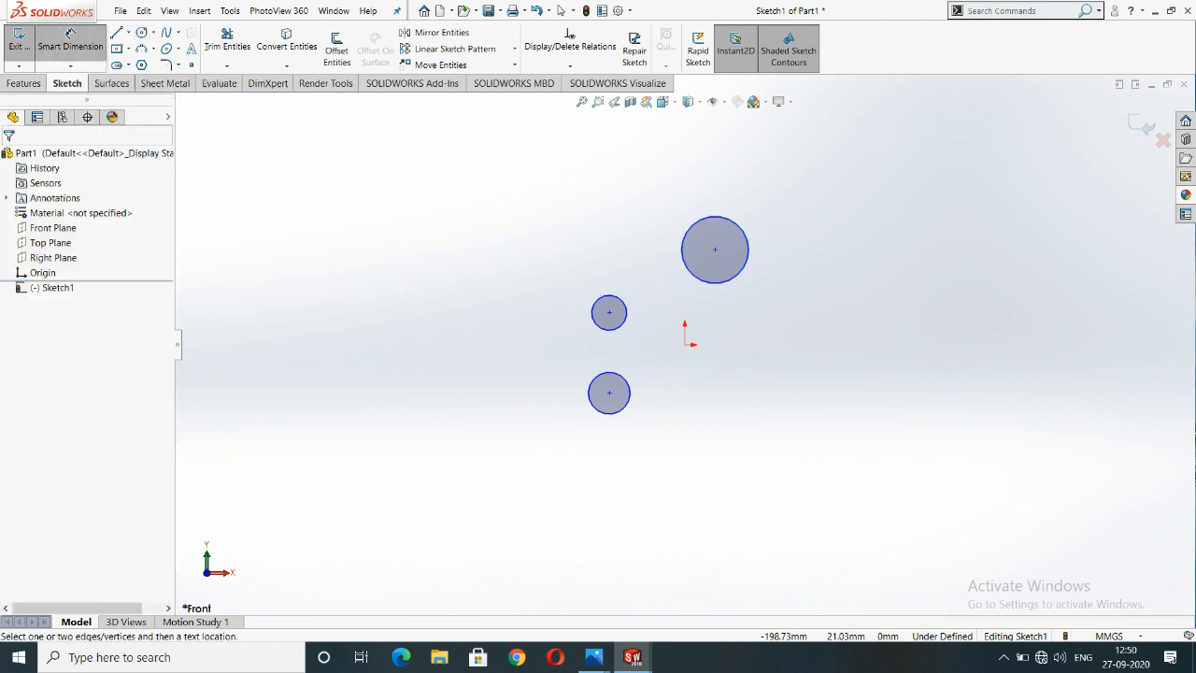
left_click(690, 228)
left_click(572, 191)
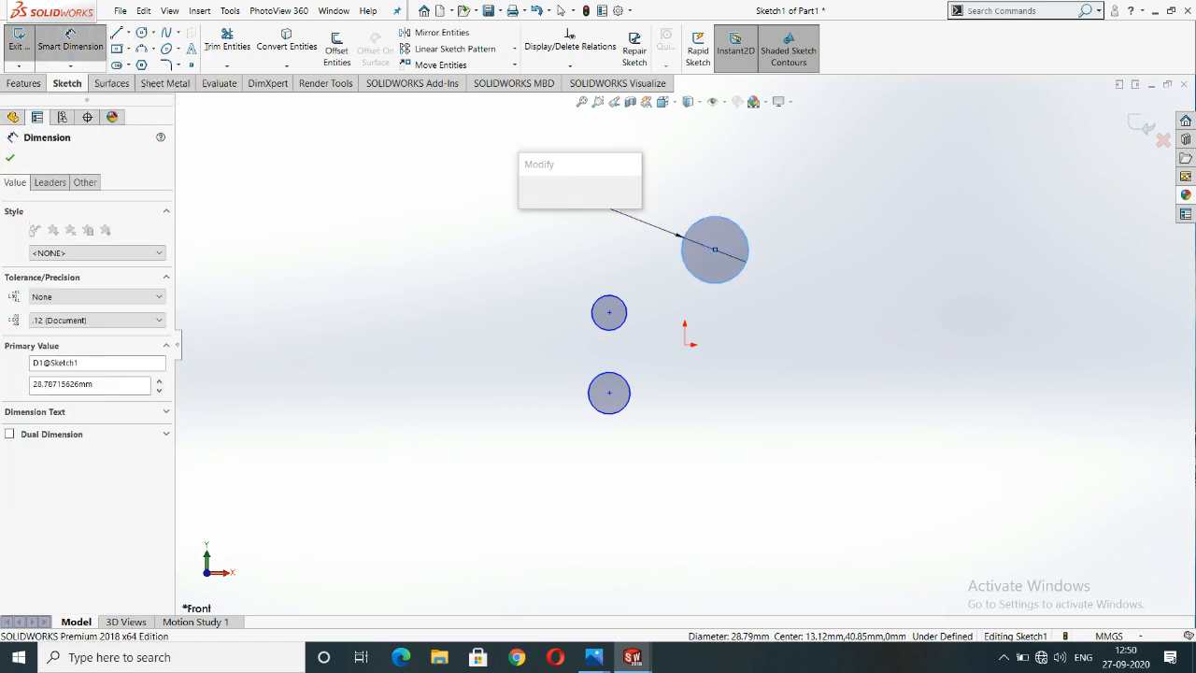
key("Return")
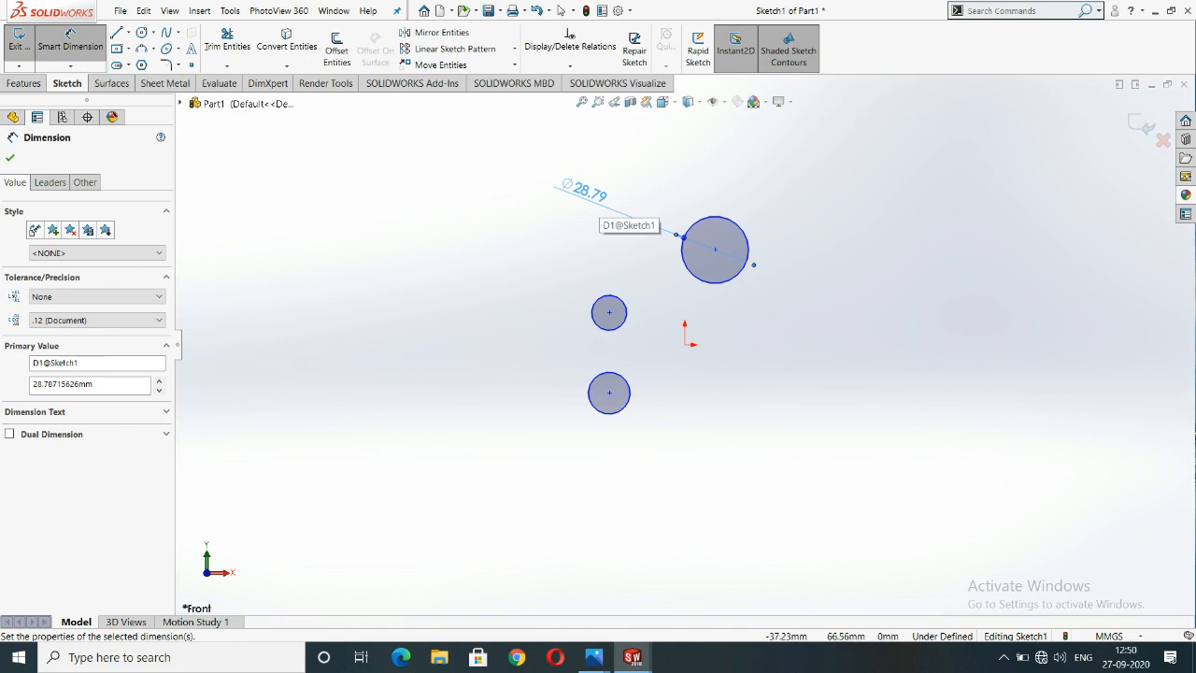
double_click(584, 191)
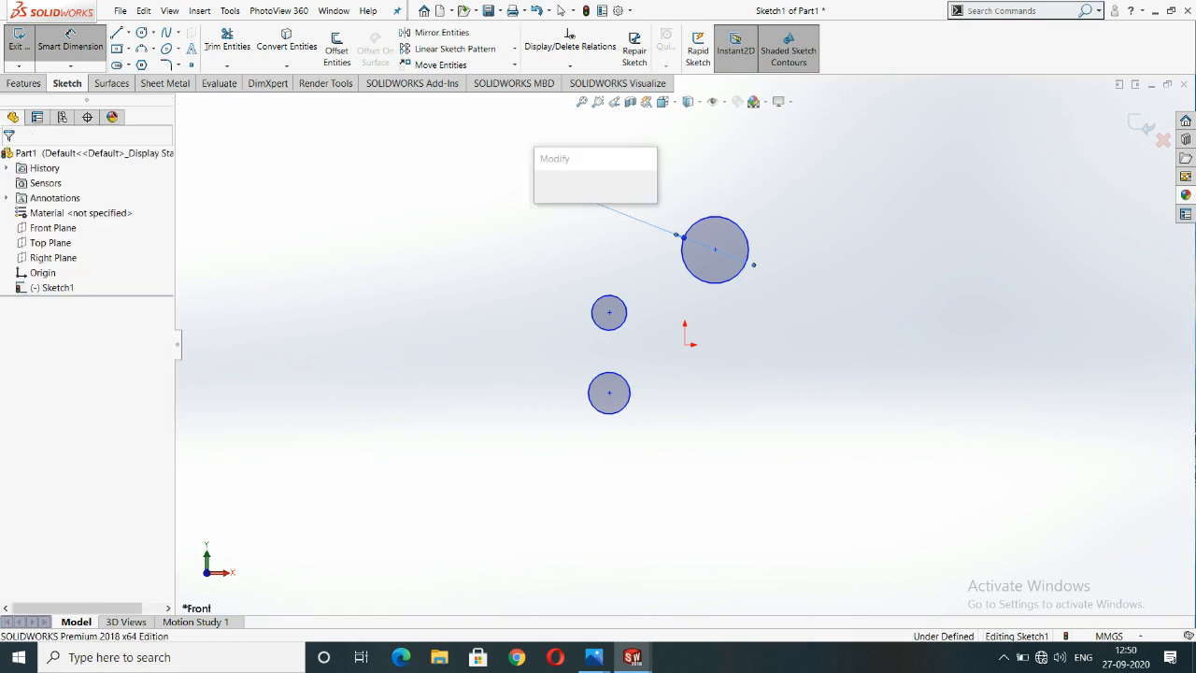
type("13")
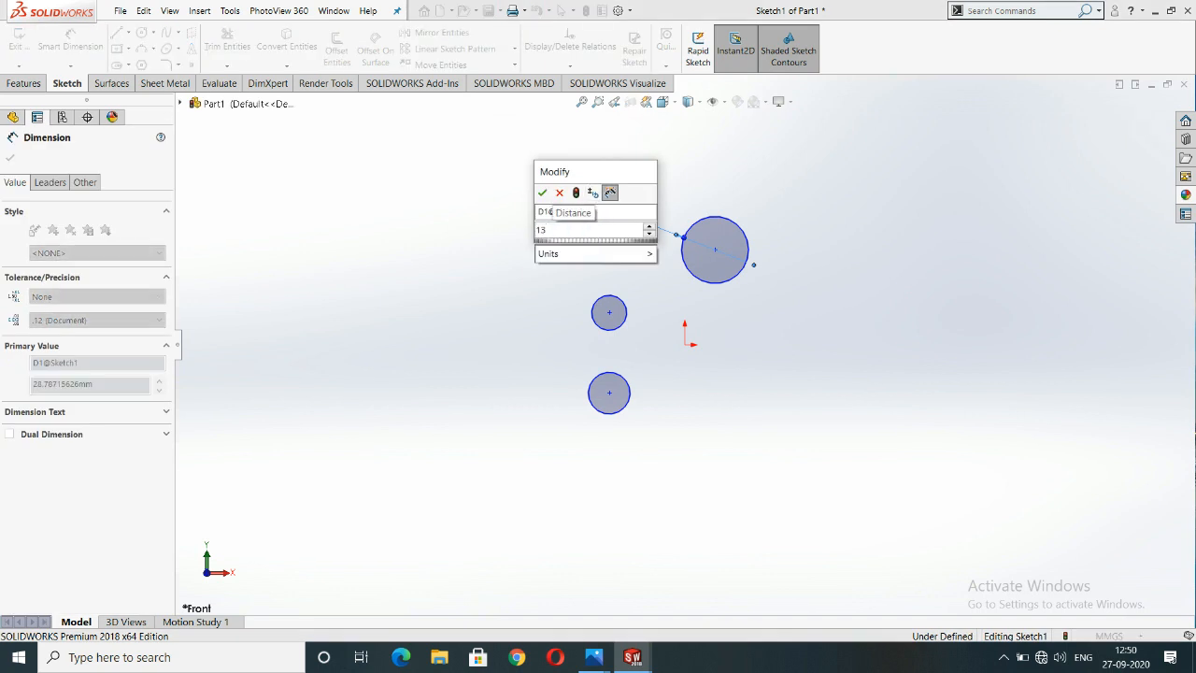
key("Return")
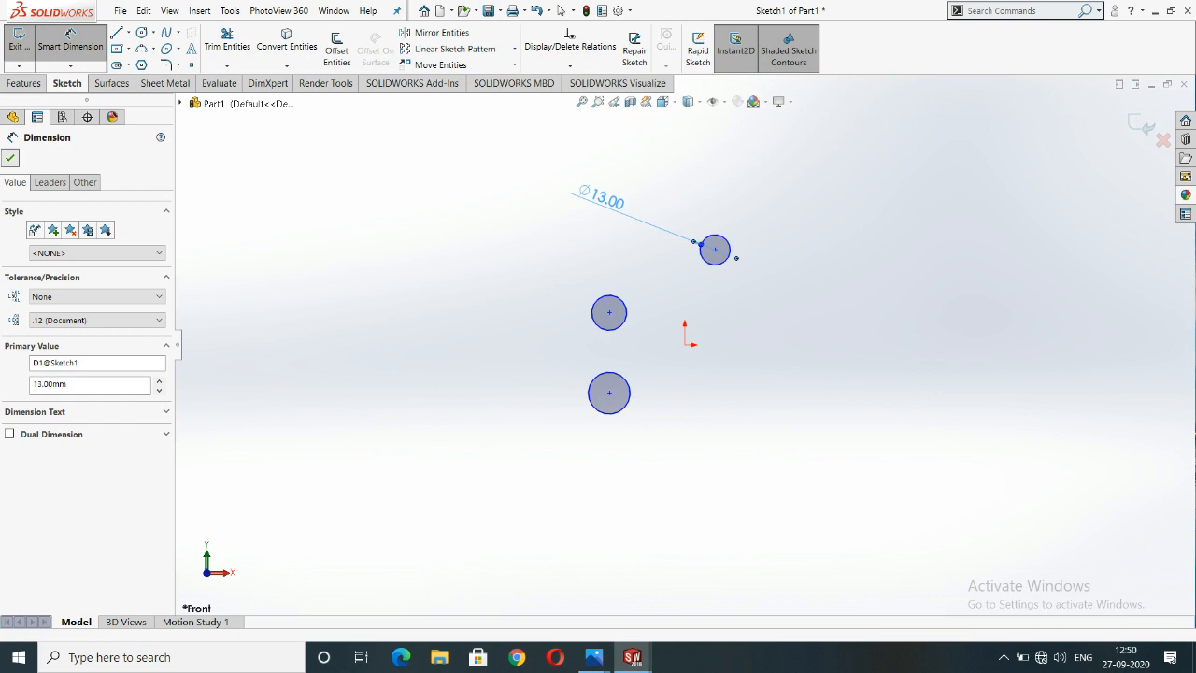
left_click(10, 157)
Apply an Equal relation to all three circles in the sketch.
left_click_drag(424, 185, 949, 540)
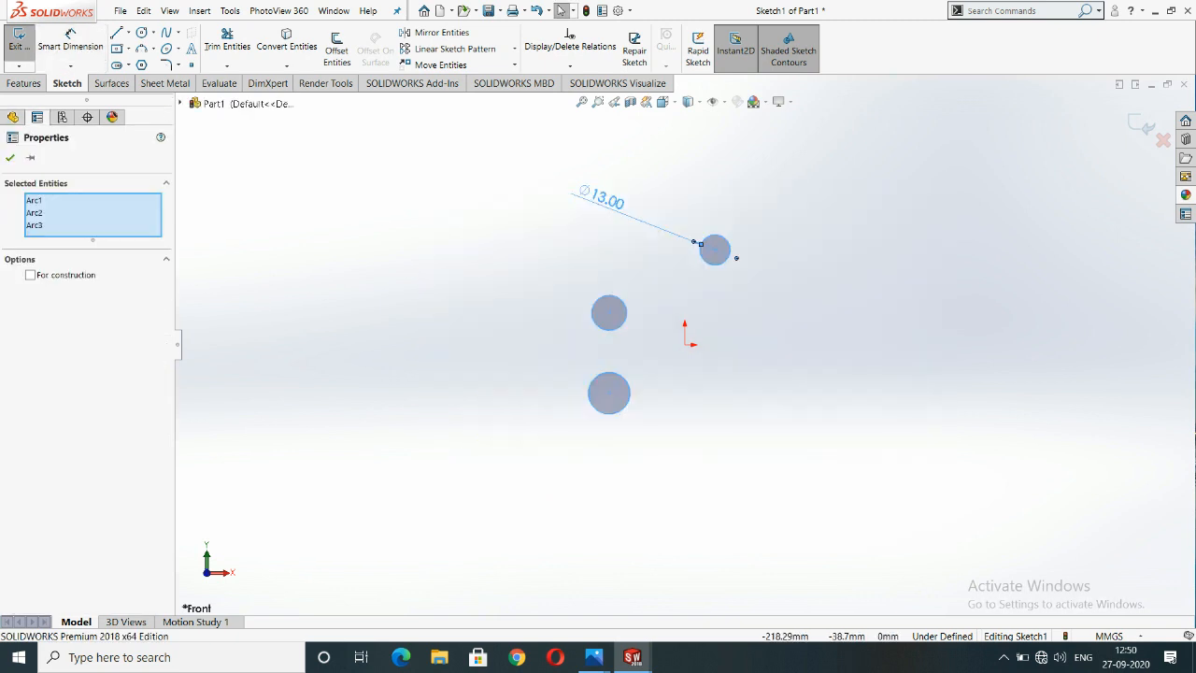
key("Escape")
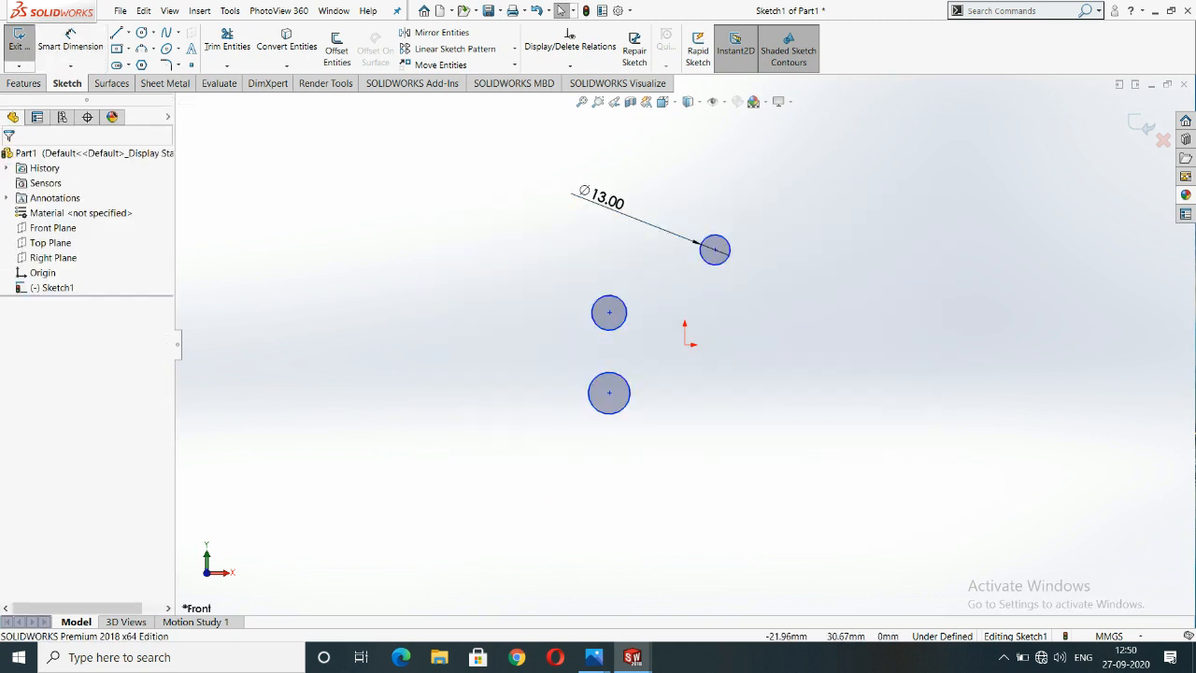
left_click(625, 304)
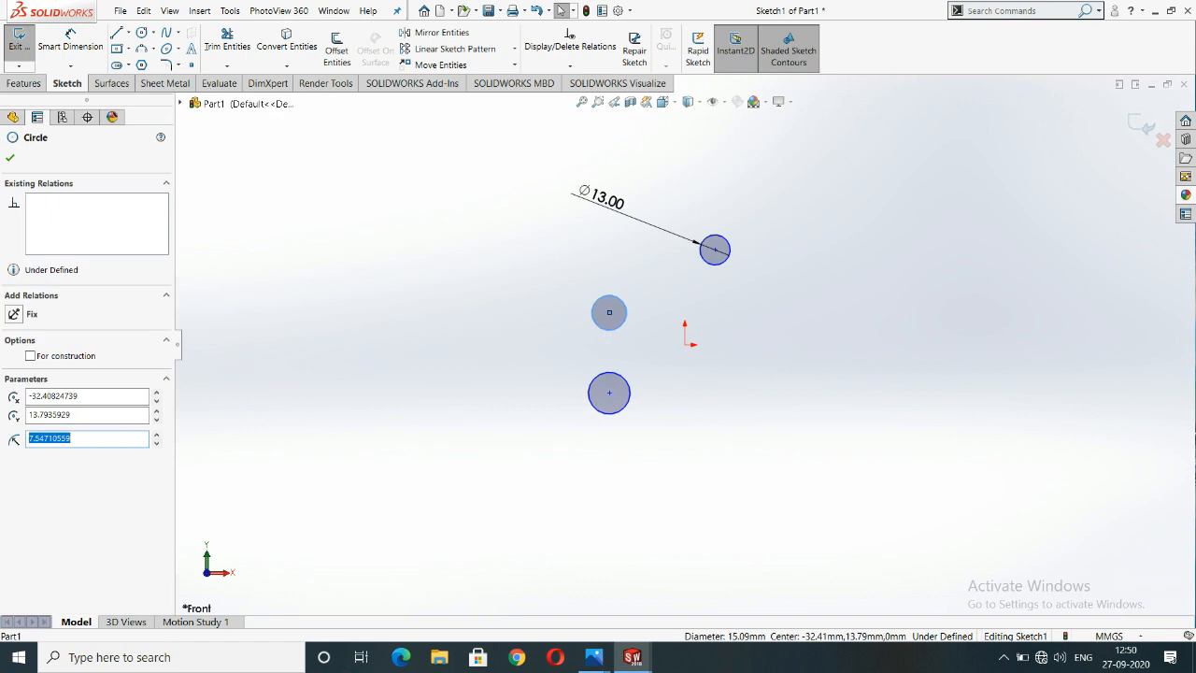
left_click(705, 260, "ctrl")
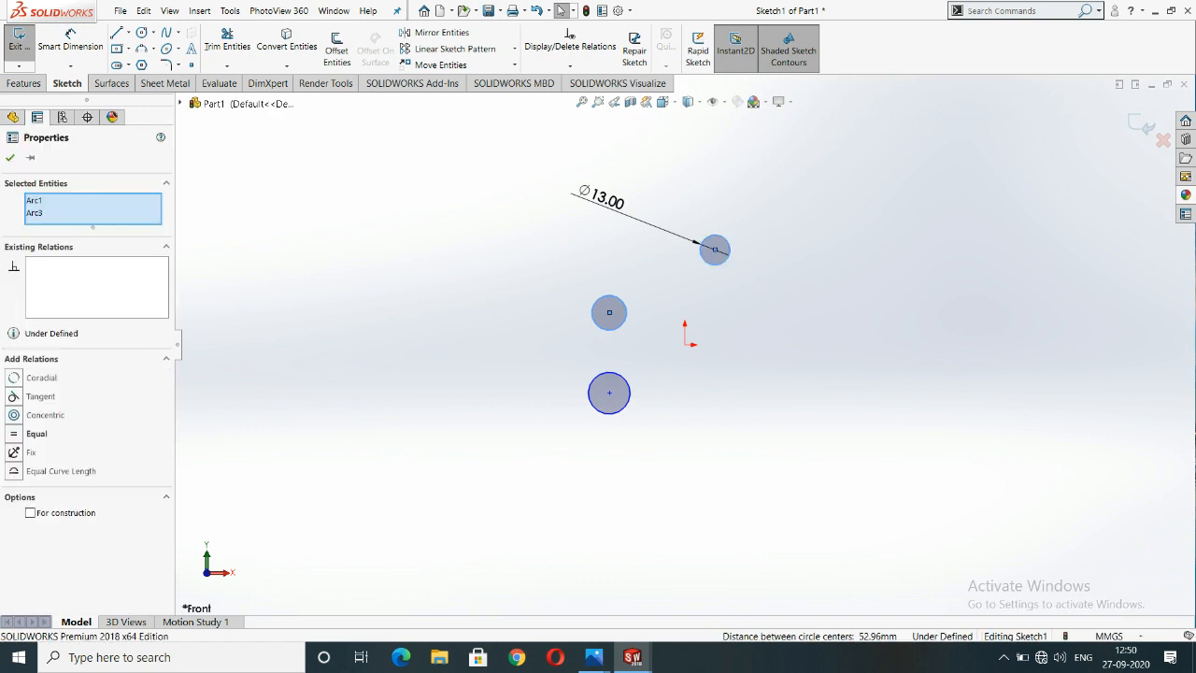
left_click(609, 392, "ctrl")
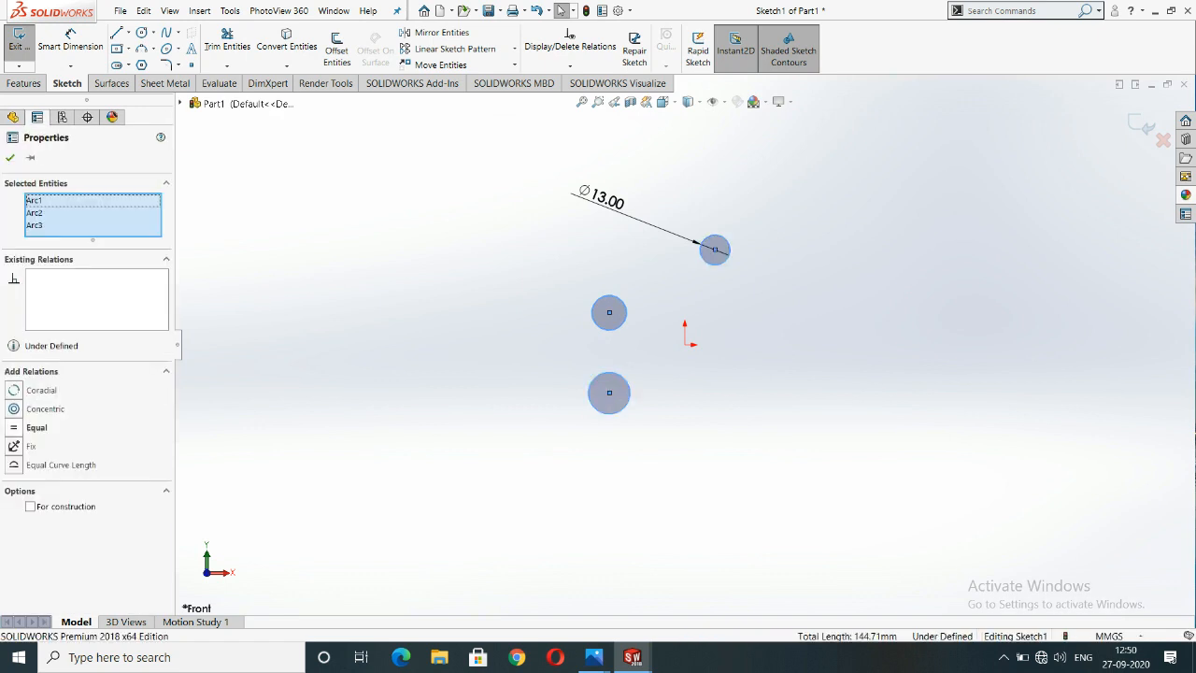
left_click(37, 426)
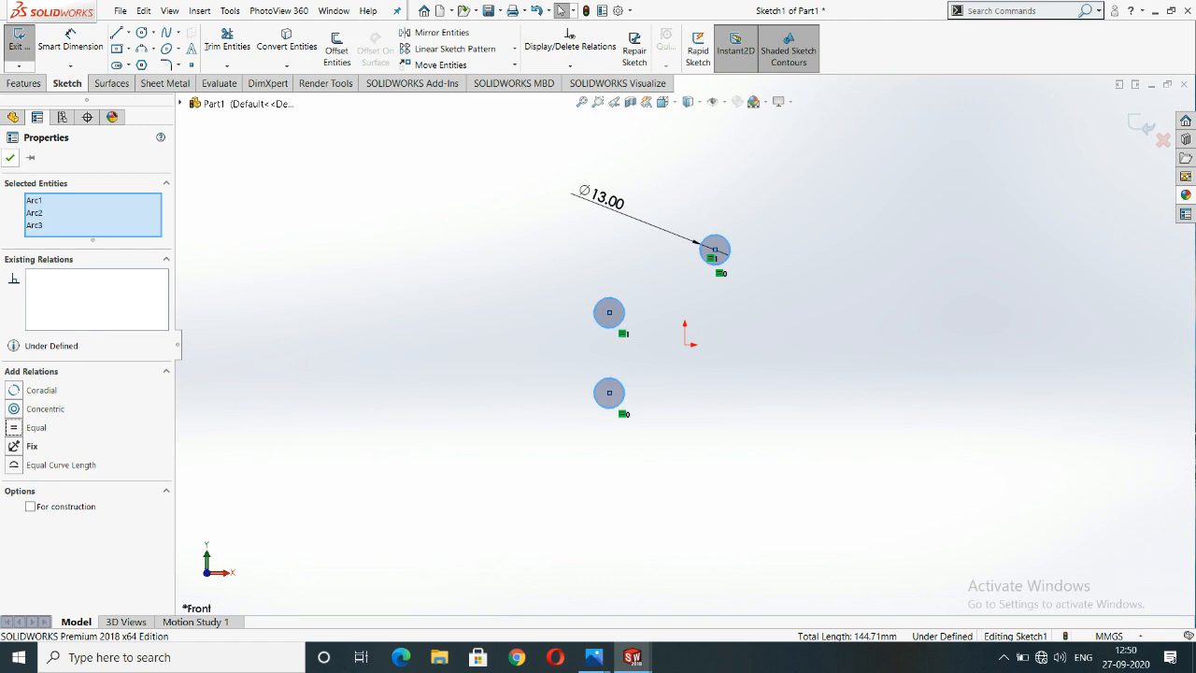
key("Escape")
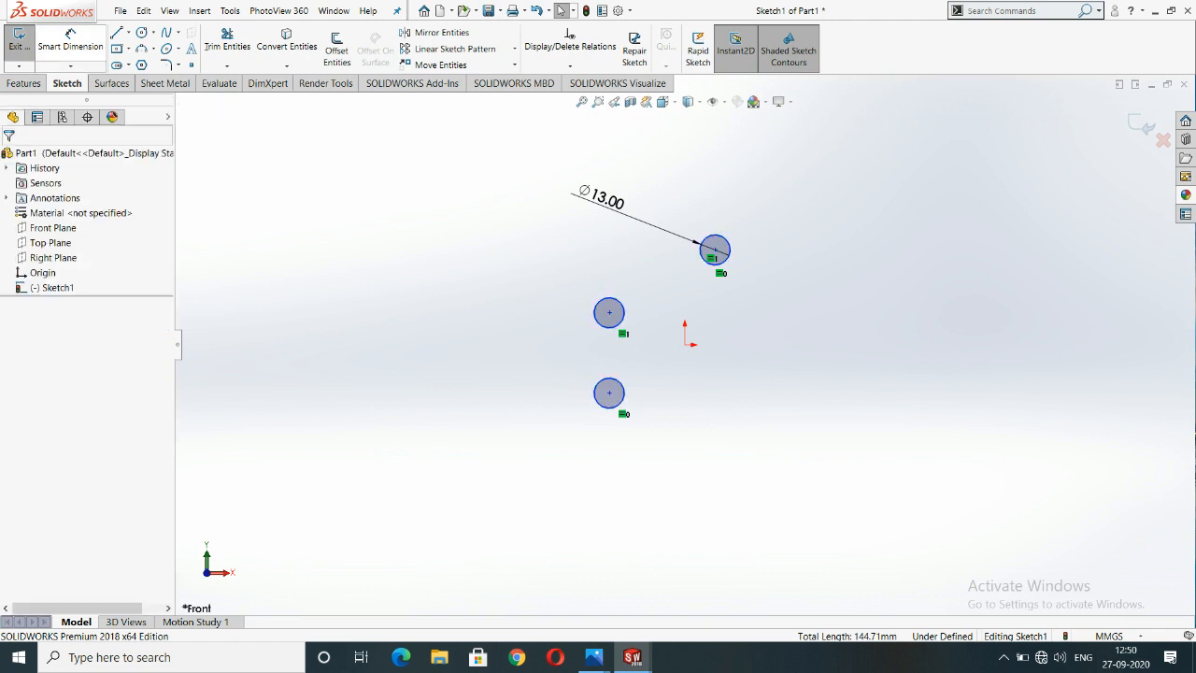
Dimension the vertical distance between the centres of the two circles left of the origin and set it to 56 mm.
left_click(70, 38)
left_click(609, 312)
left_click(609, 392)
left_click(547, 351)
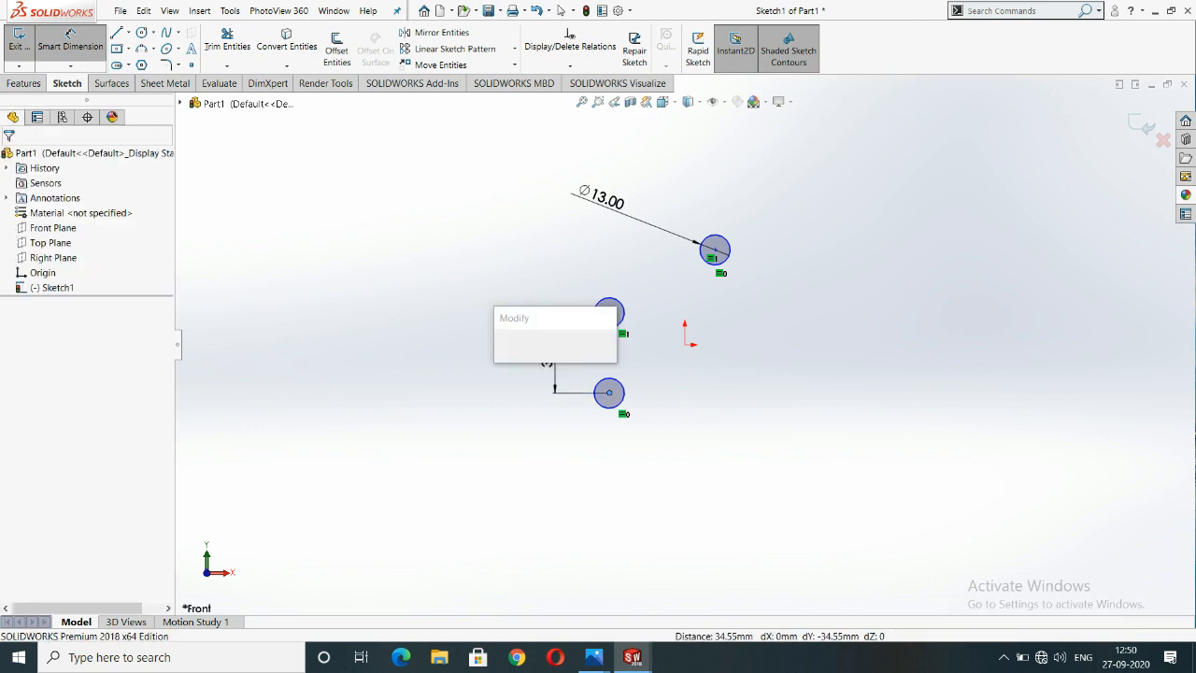
key("Return")
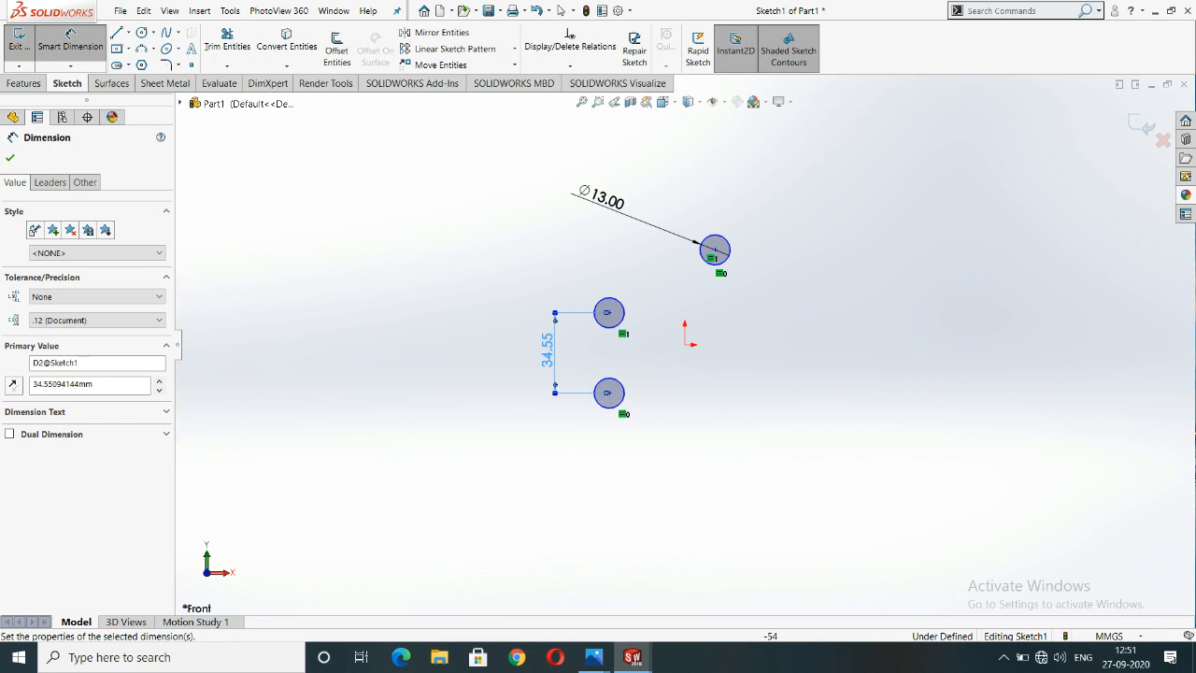
double_click(547, 351)
type("5")
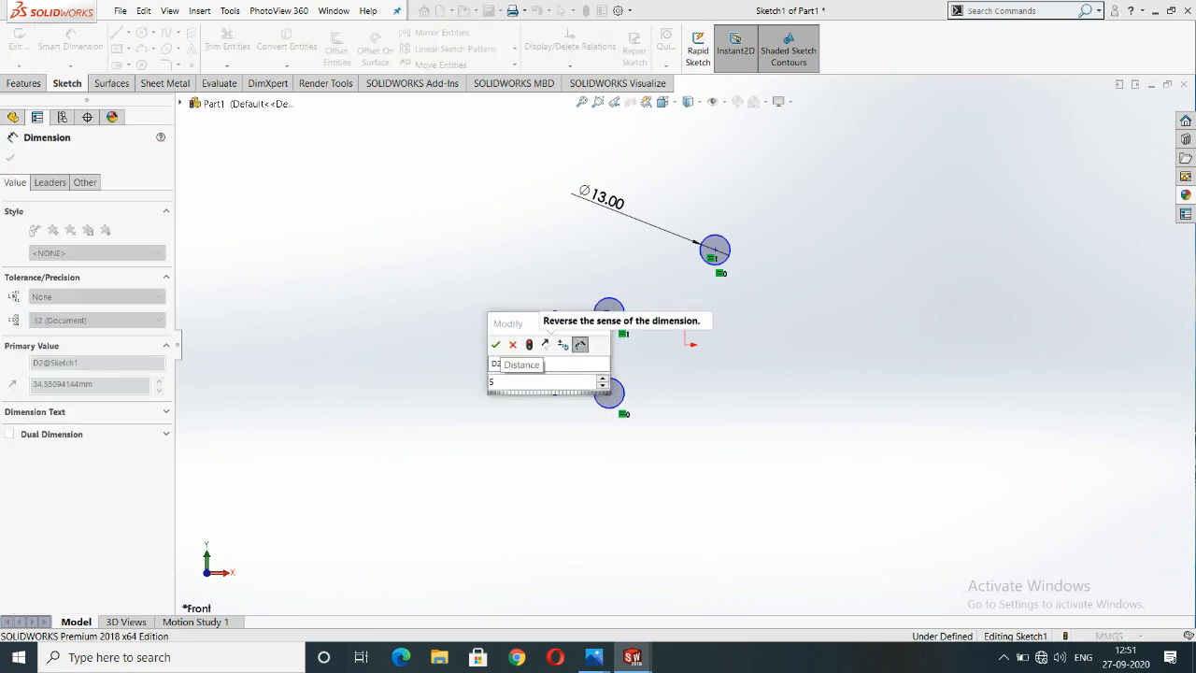
type("6")
key("Return")
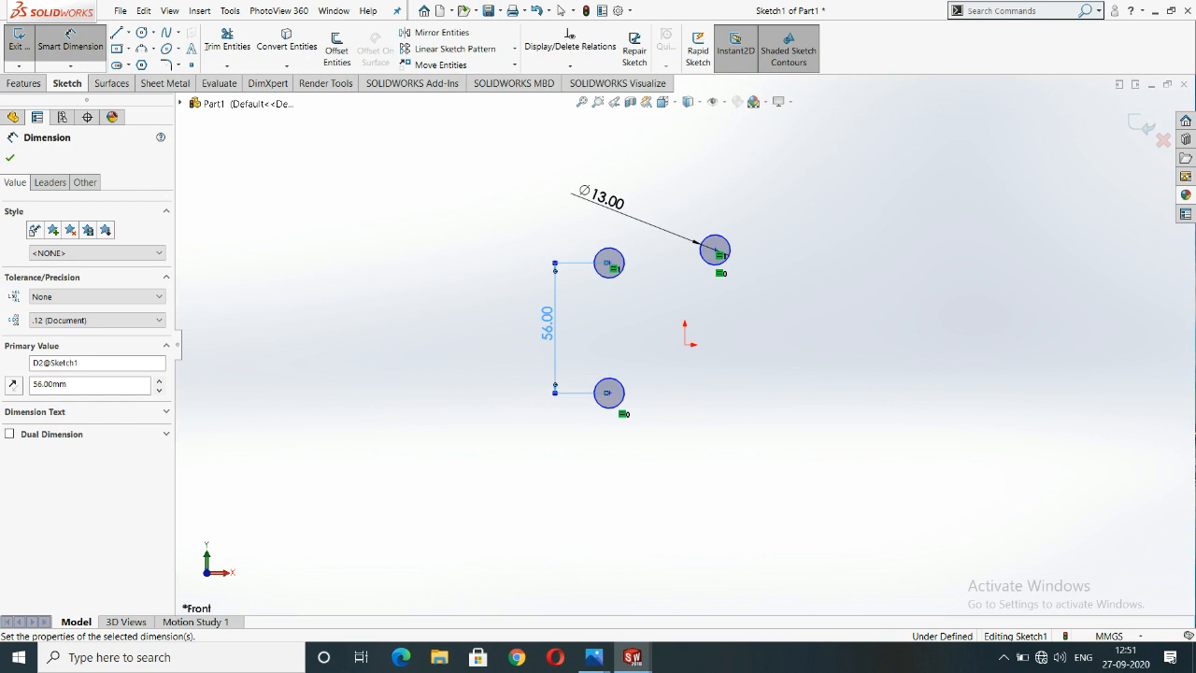
Dimension the vertical distance from the origin to the upper-left circle's centre and set it to 56/2 mm.
left_click(687, 344)
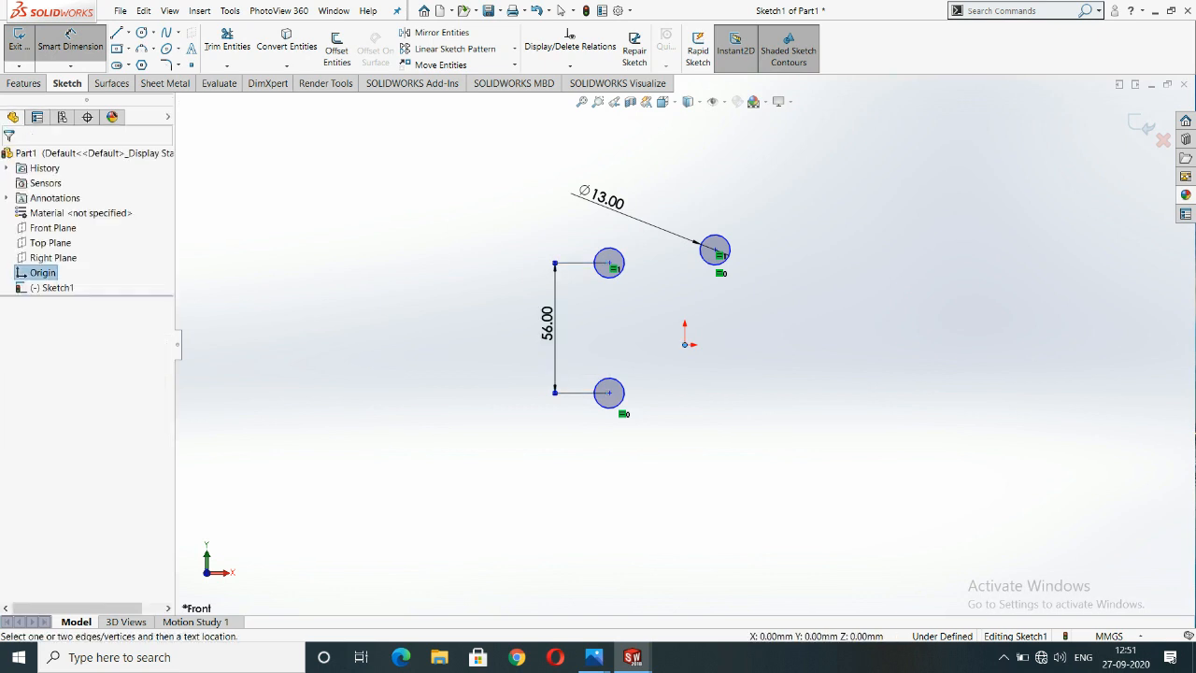
left_click(608, 262)
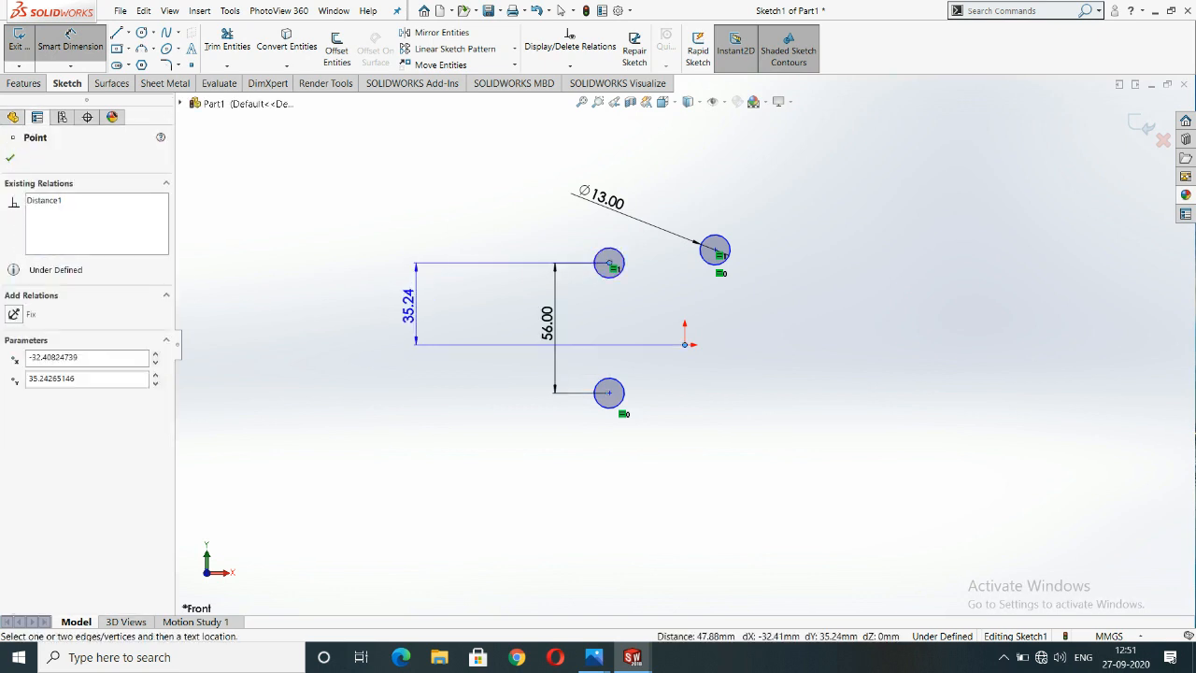
left_click(407, 303)
type("5")
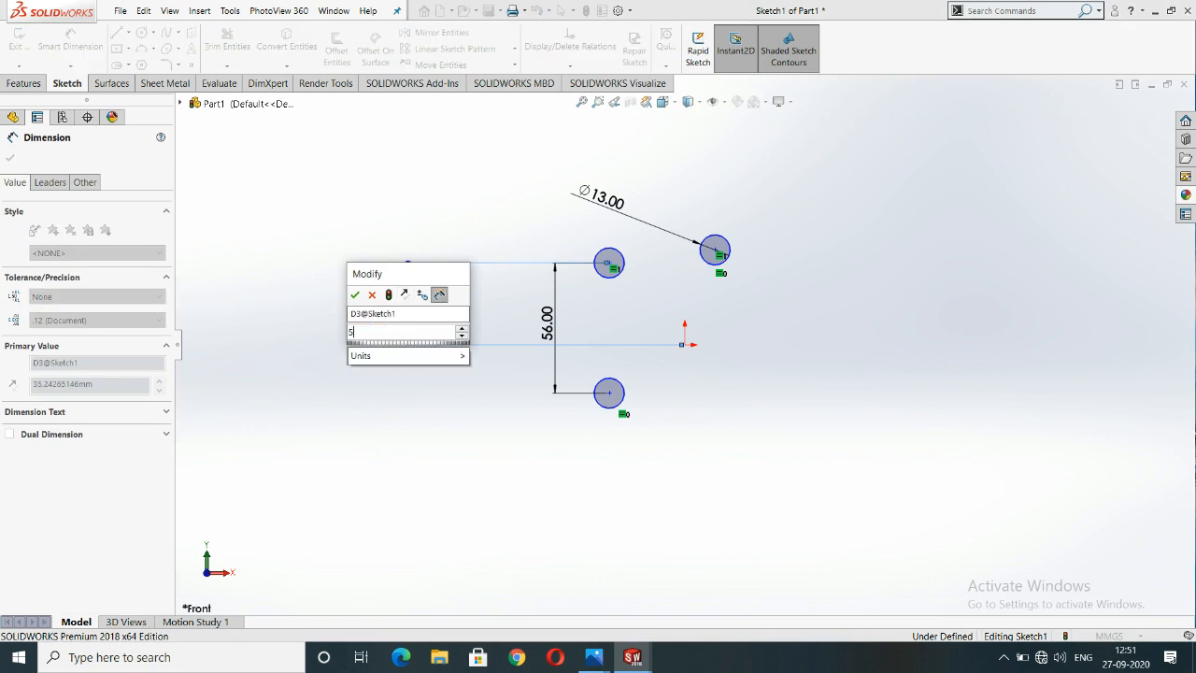
type("6/2")
key("Return")
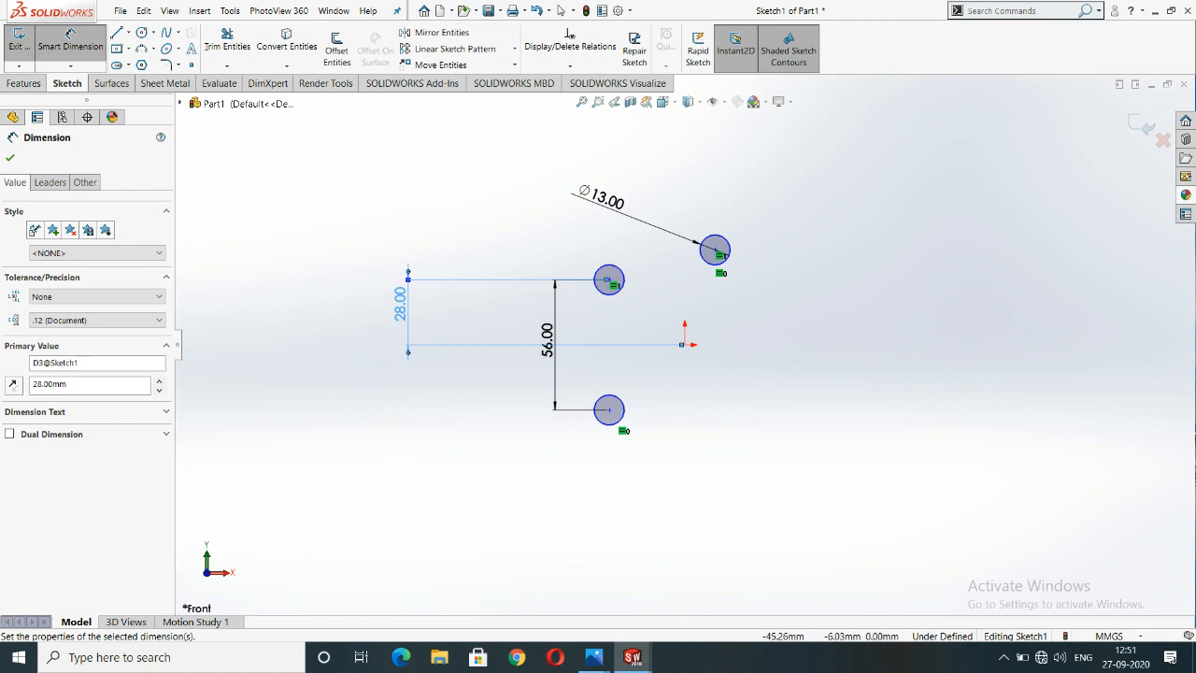
Dimension the horizontal distance from the lower-left circle's centre to the origin and set it to 39 mm.
left_click(608, 409)
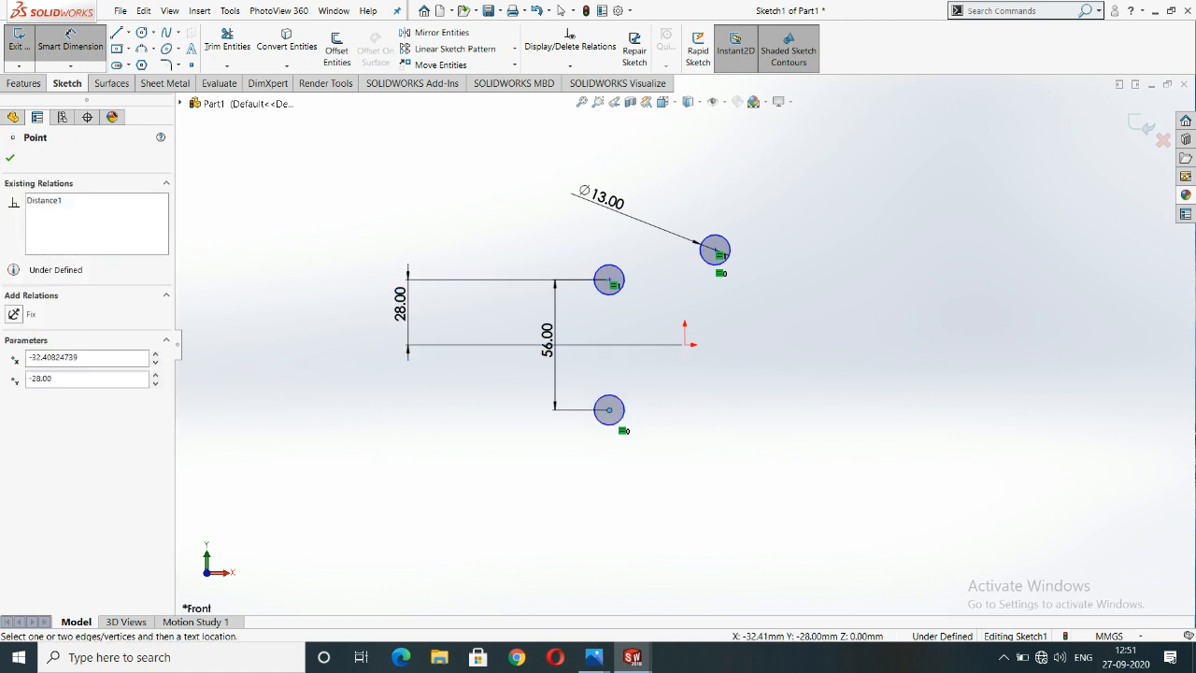
left_click(684, 344)
left_click(645, 513)
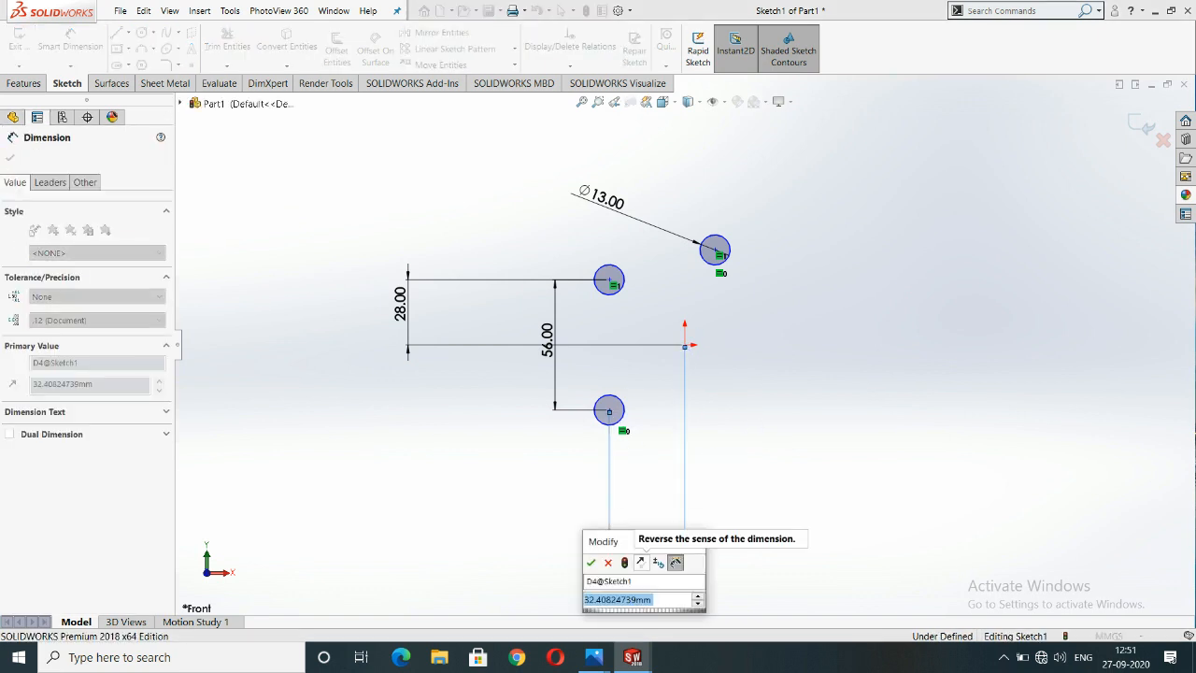
type("39")
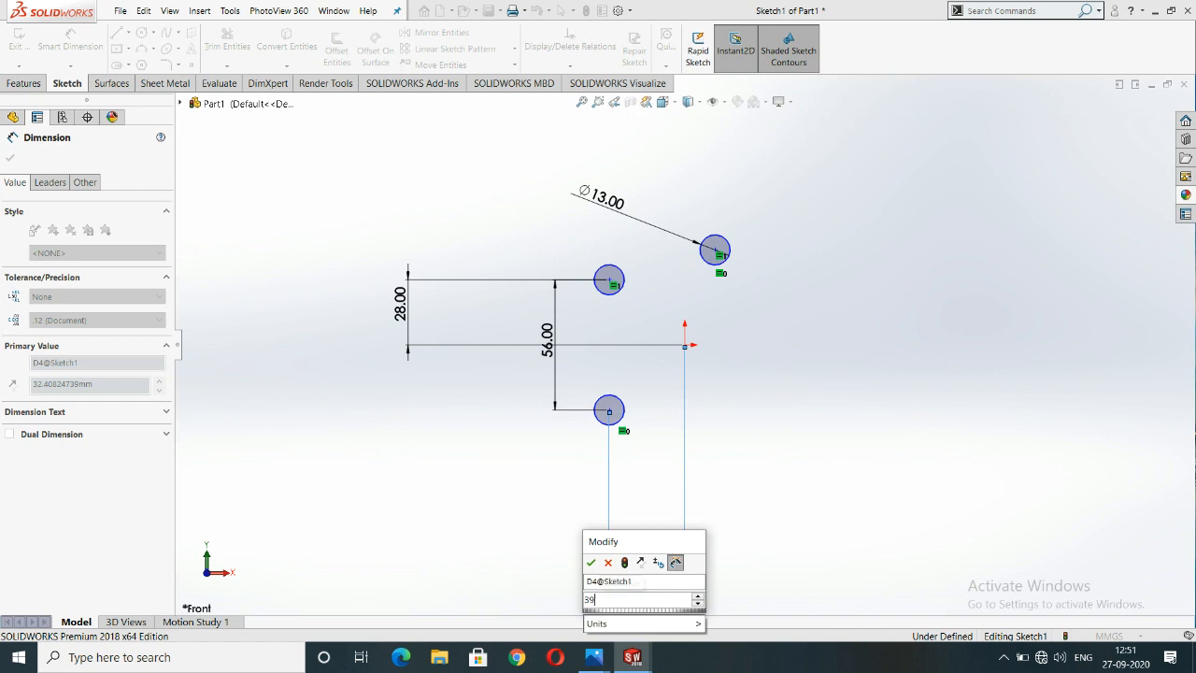
key("Return")
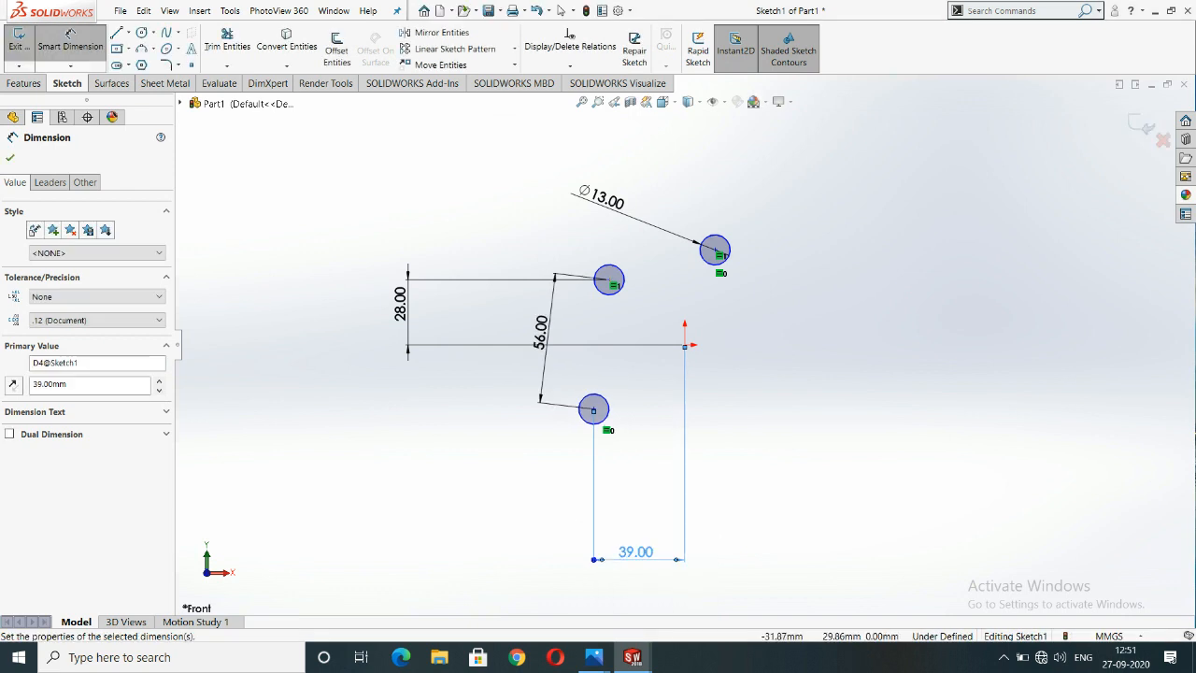
Dimension the horizontal distance from the upper-left circle's centre to the origin and set it to 39 mm.
left_click(683, 345)
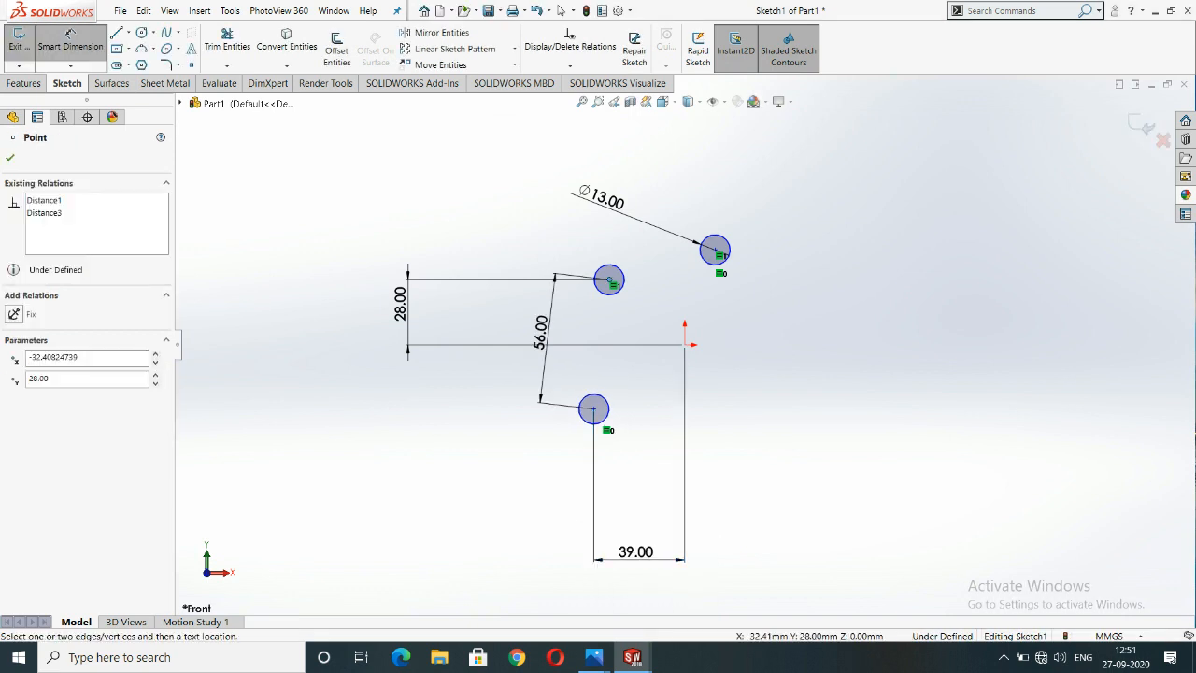
left_click(715, 251)
left_click(665, 160)
type("39")
key("Return")
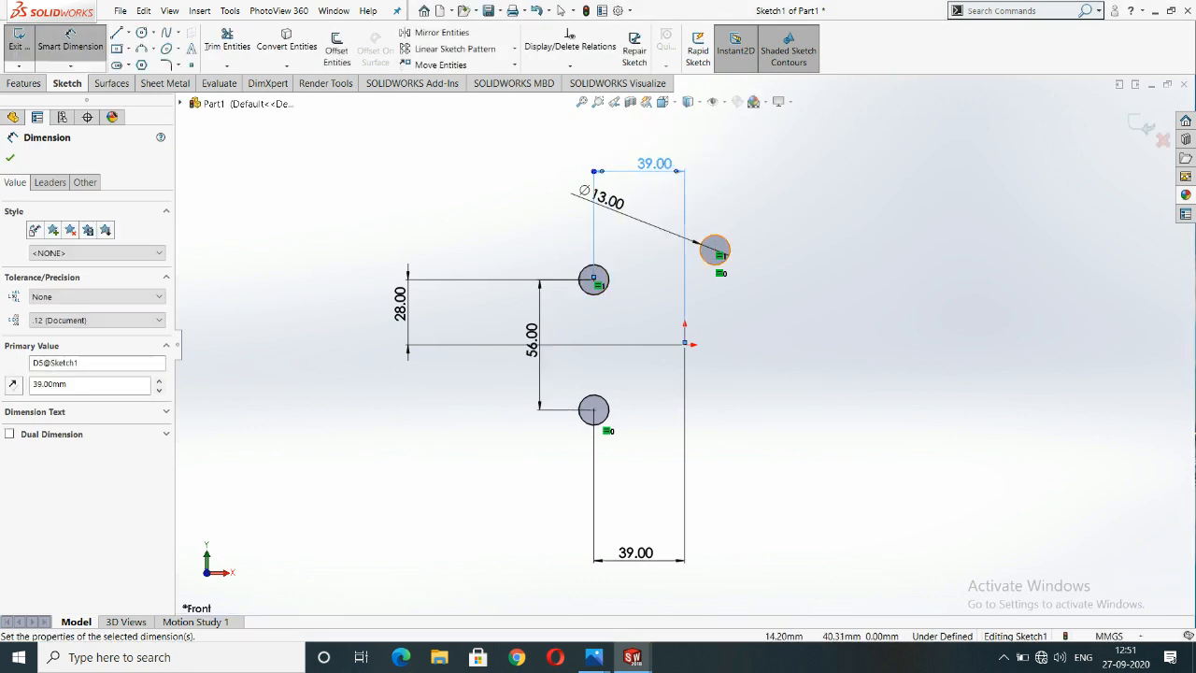
Dimension the horizontal distance from the origin to the centre of the circle on its right and set it to 15 mm.
left_click(715, 250)
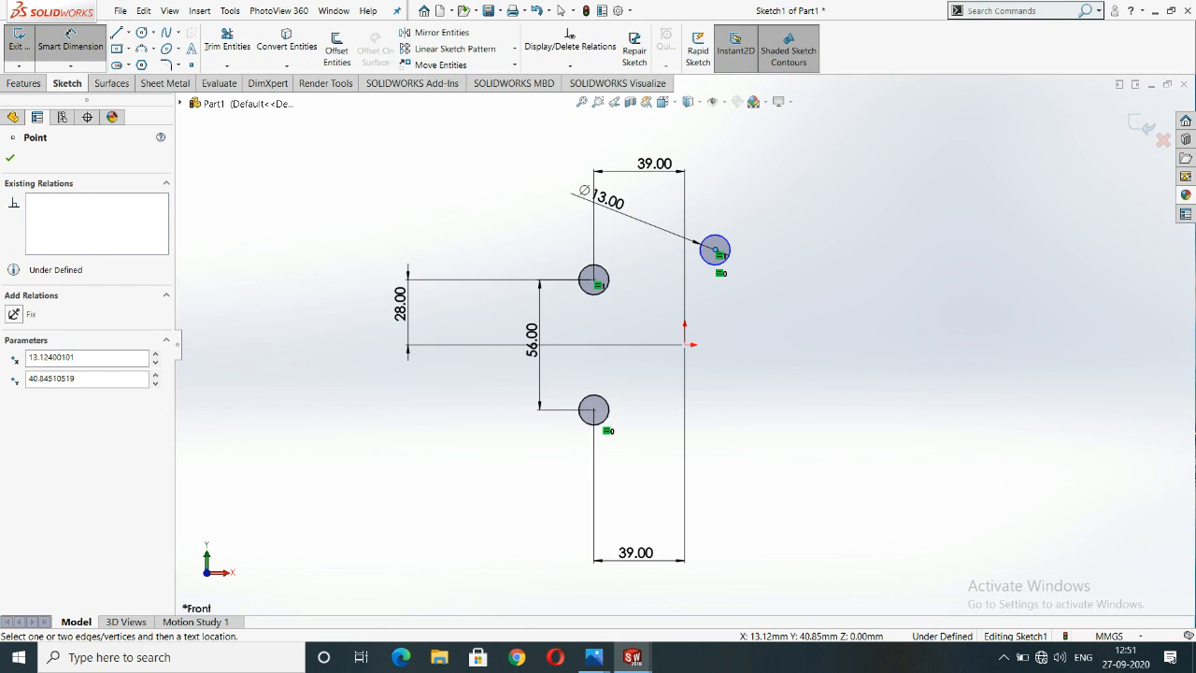
left_click(685, 344)
left_click(708, 154)
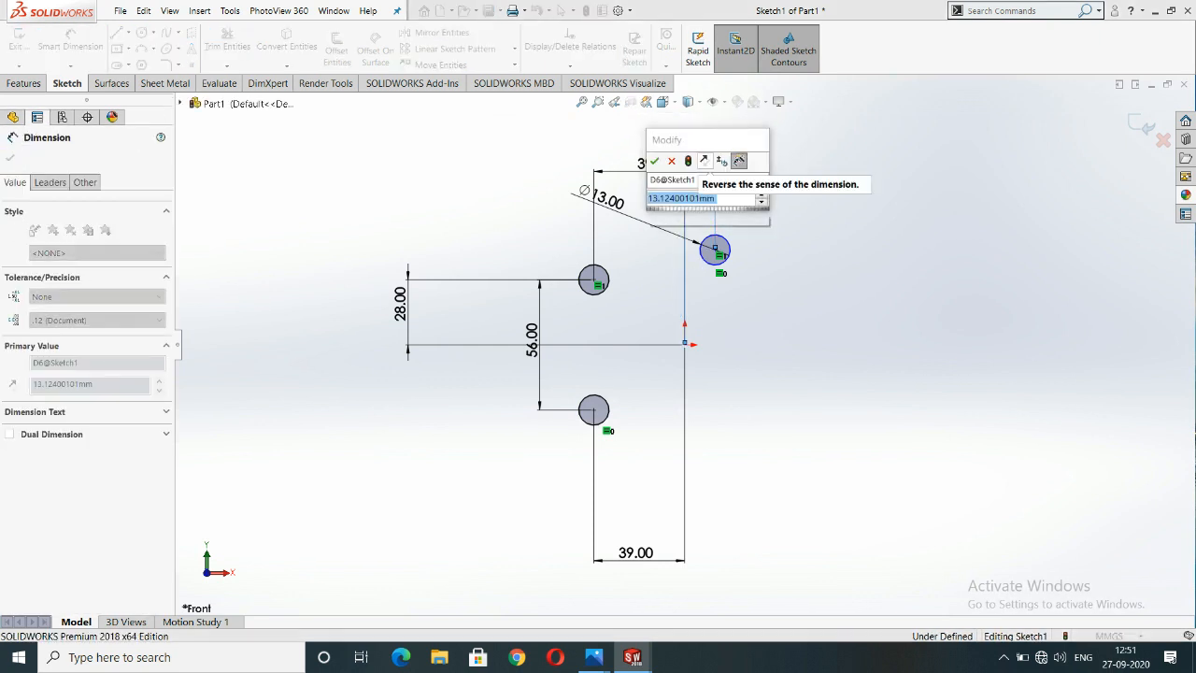
type("15")
key("Return")
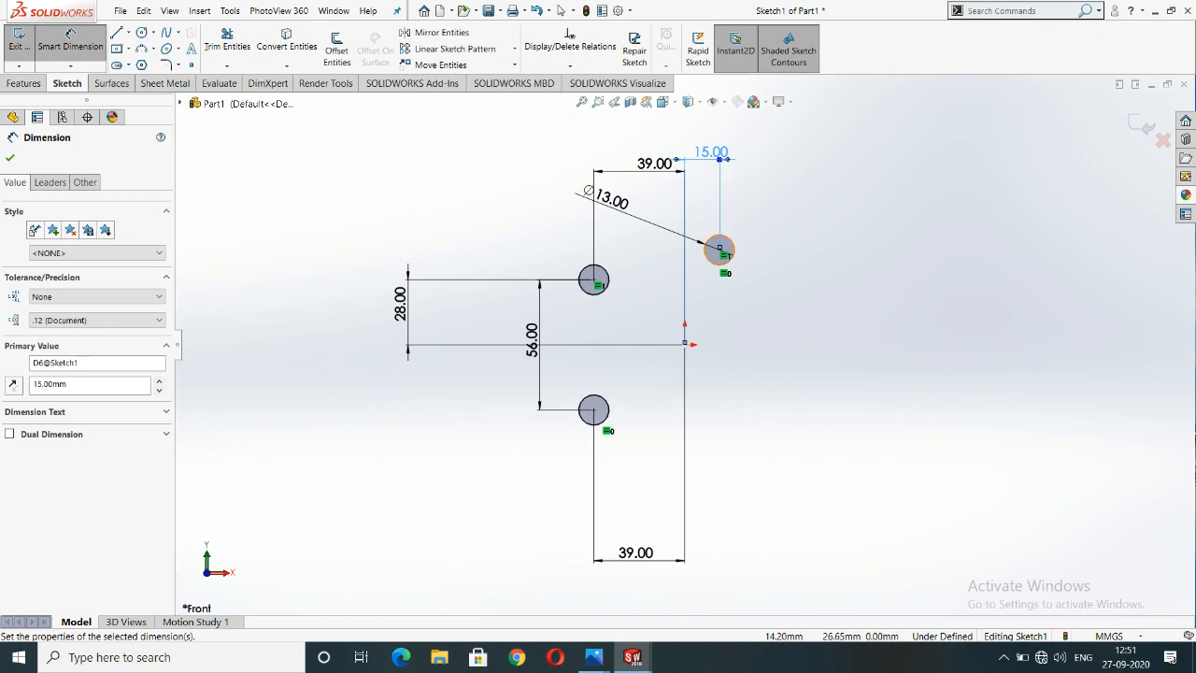
Dimension the vertical distance between the centres of the upper-left and right circles, set it to 17 mm, and finish dimensioning.
left_click(594, 281)
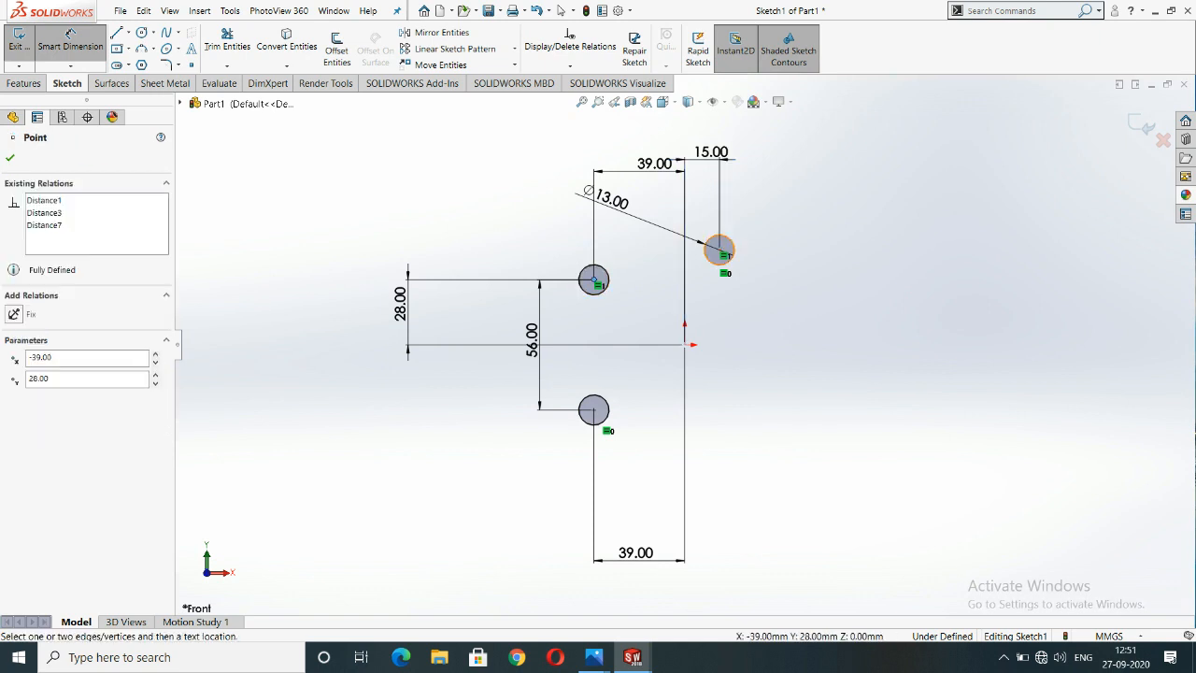
left_click(719, 250)
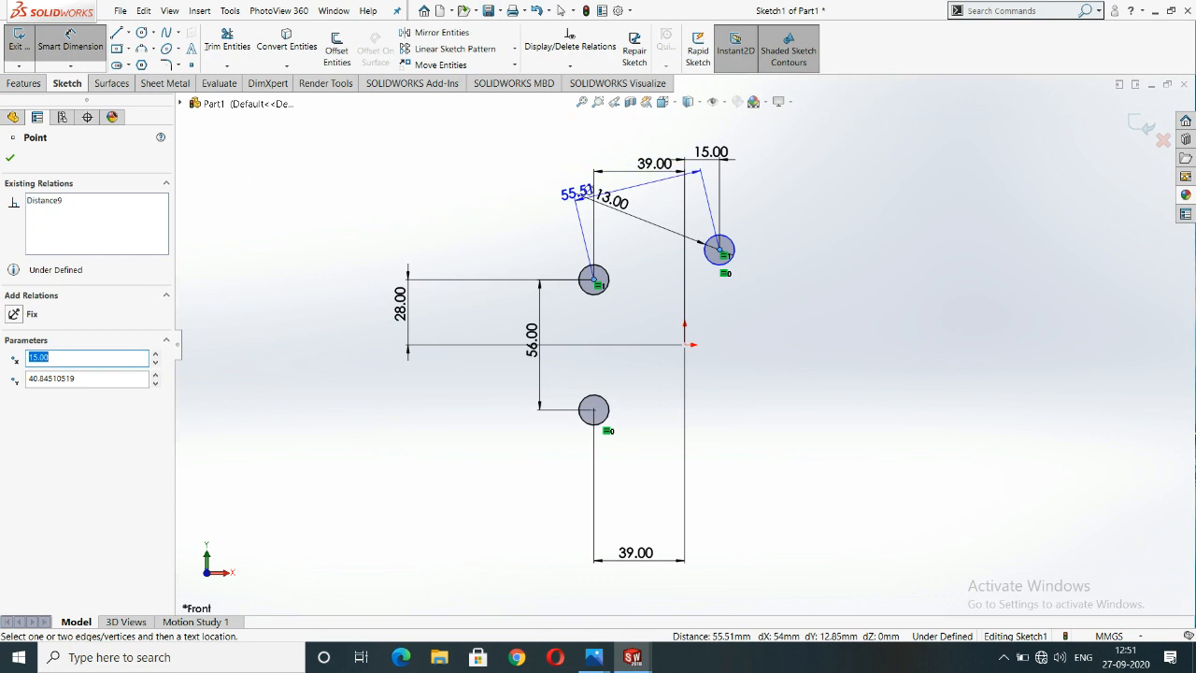
left_click(338, 285)
type("6")
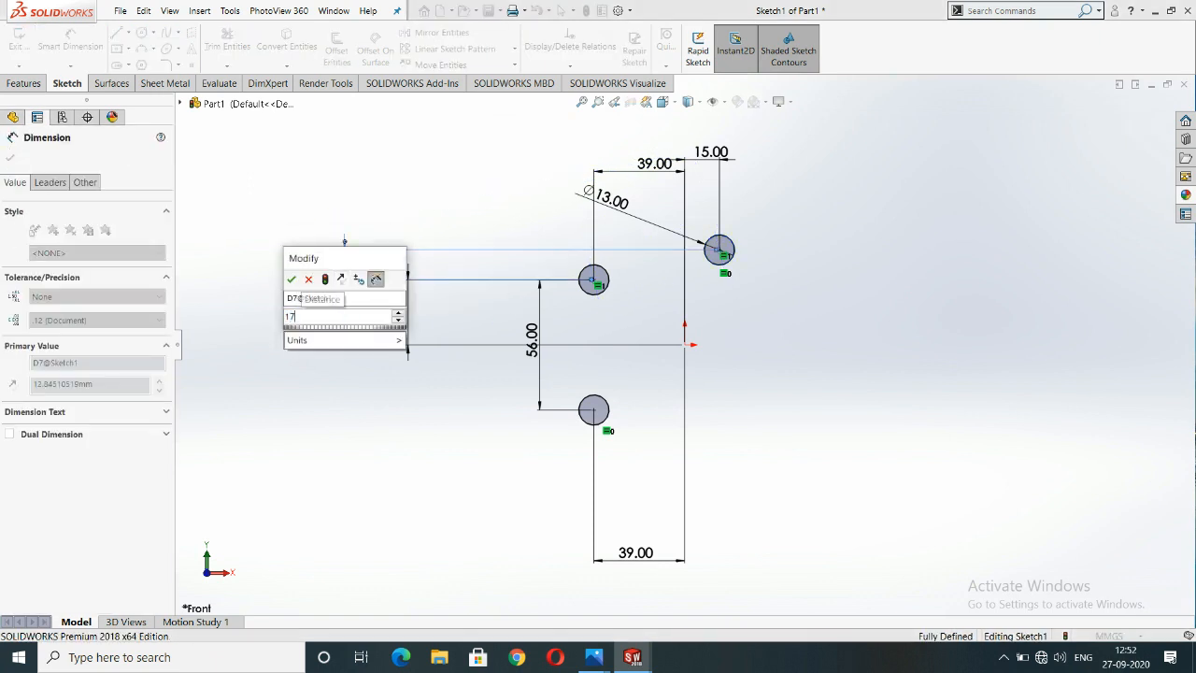
key("Escape")
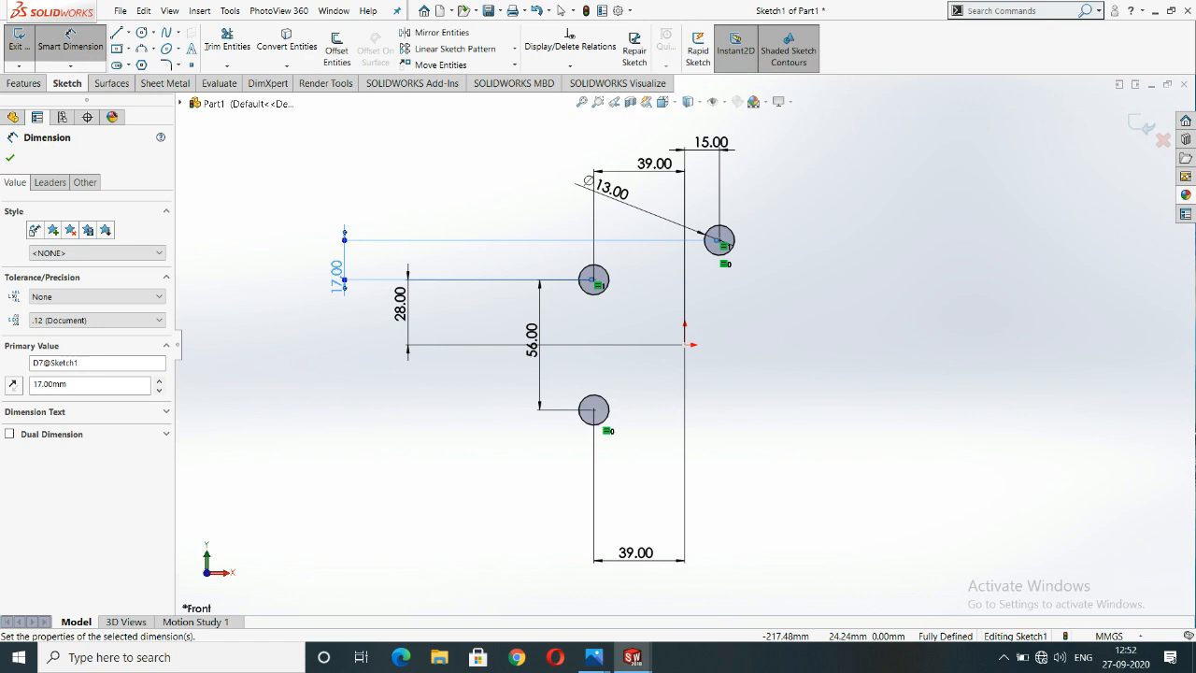
left_click(10, 159)
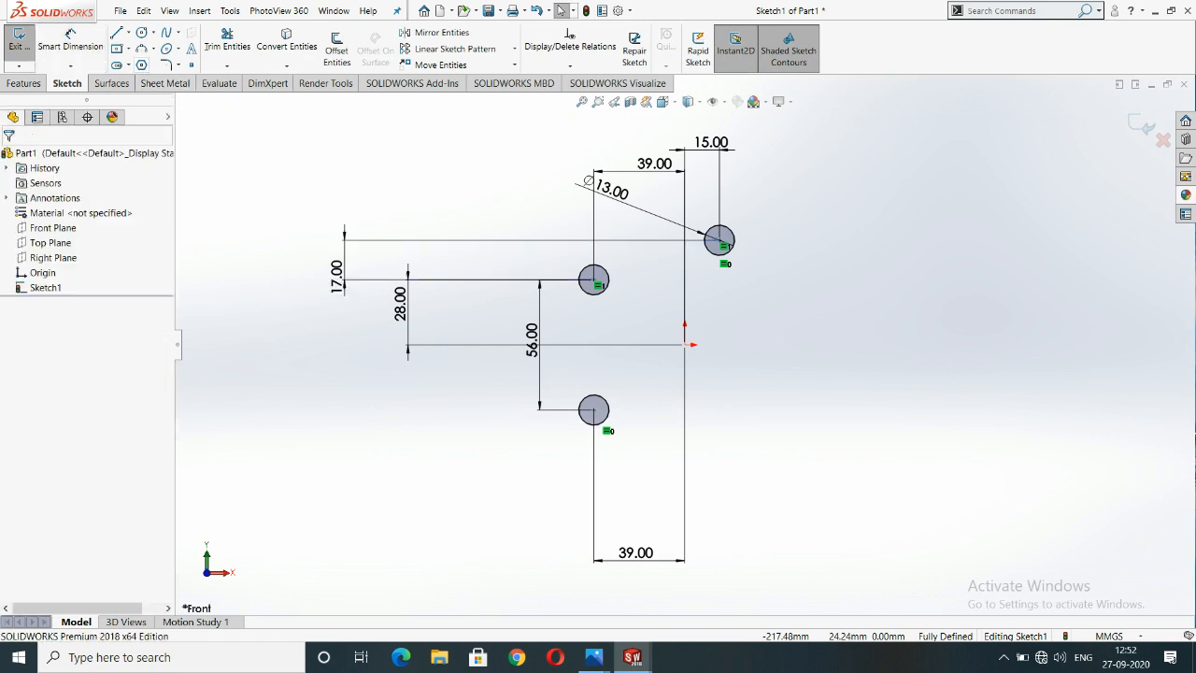
Sketch a circle of about 24 mm radius above the upper-left small circle and make the two tangent.
left_click(141, 32)
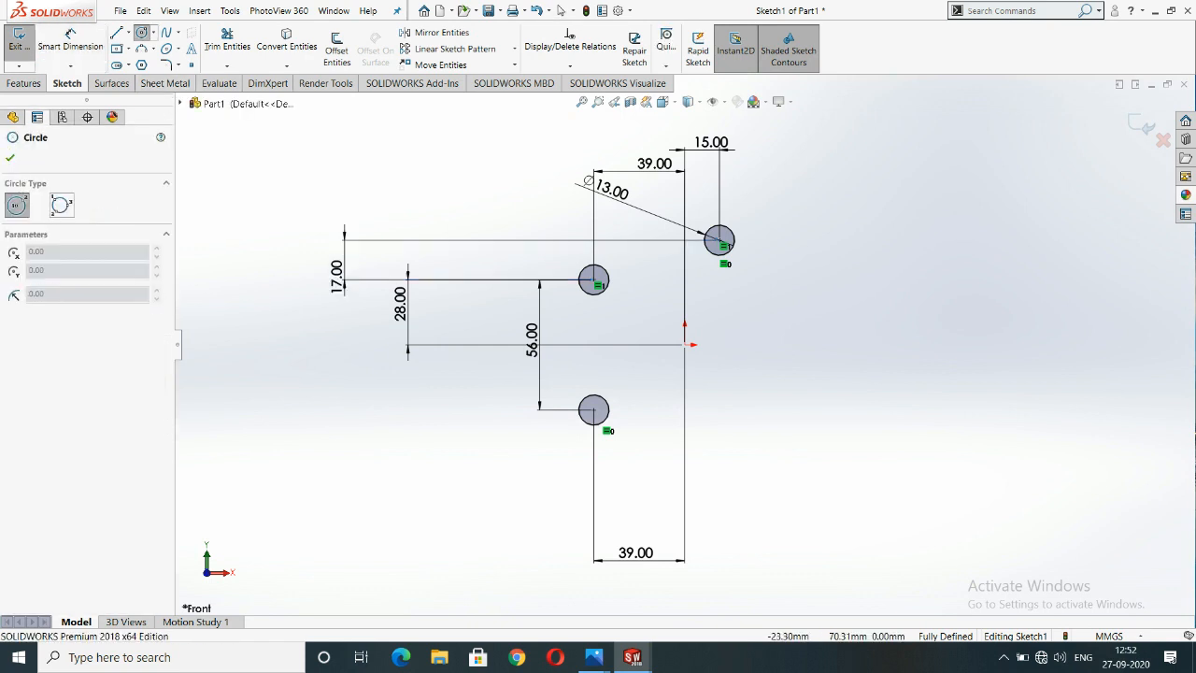
left_click(630, 181)
left_click(666, 224)
key("Escape")
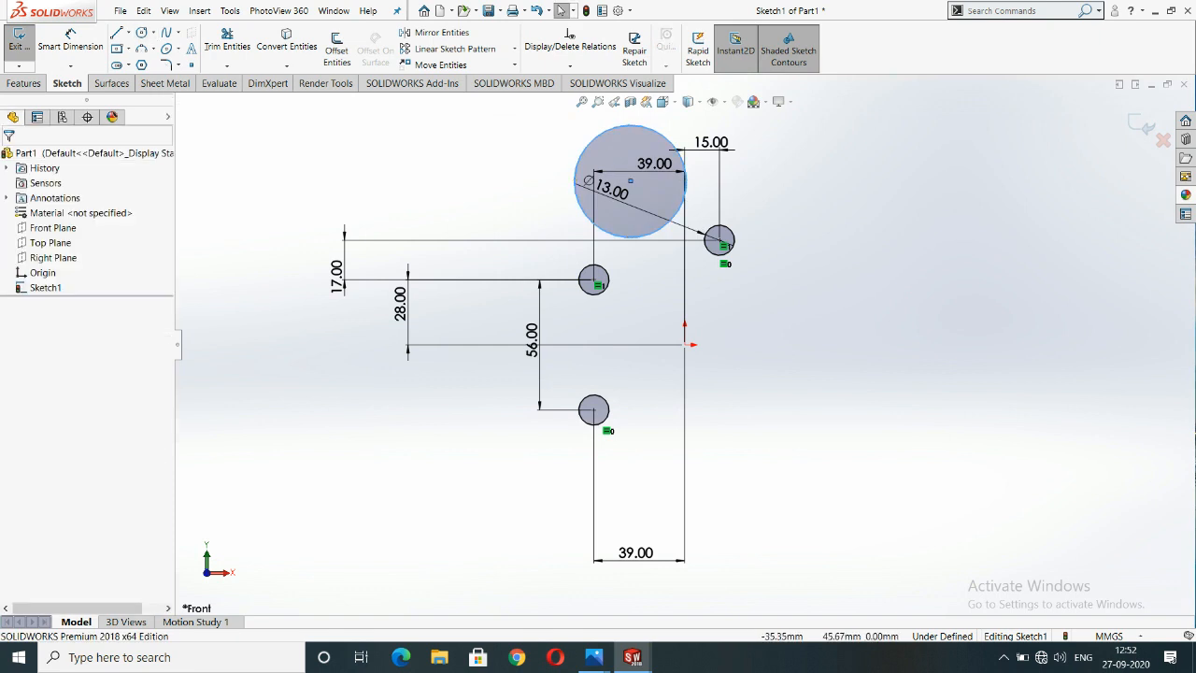
left_click(594, 280, "ctrl")
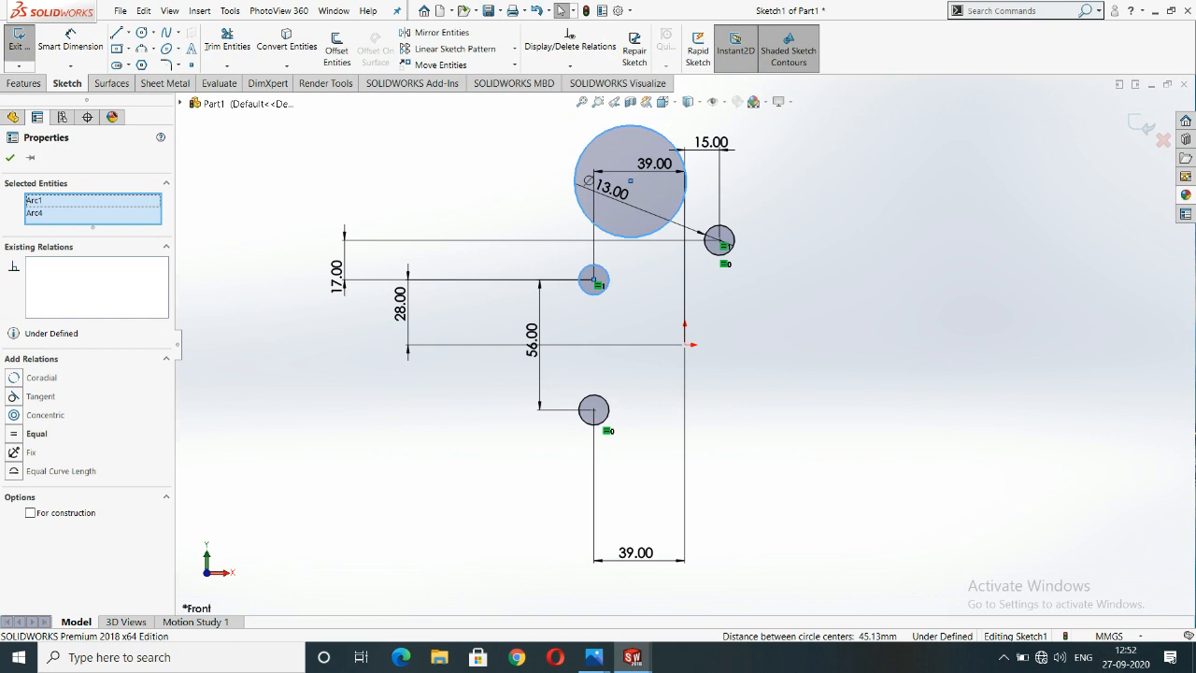
left_click(40, 396)
left_click(389, 303)
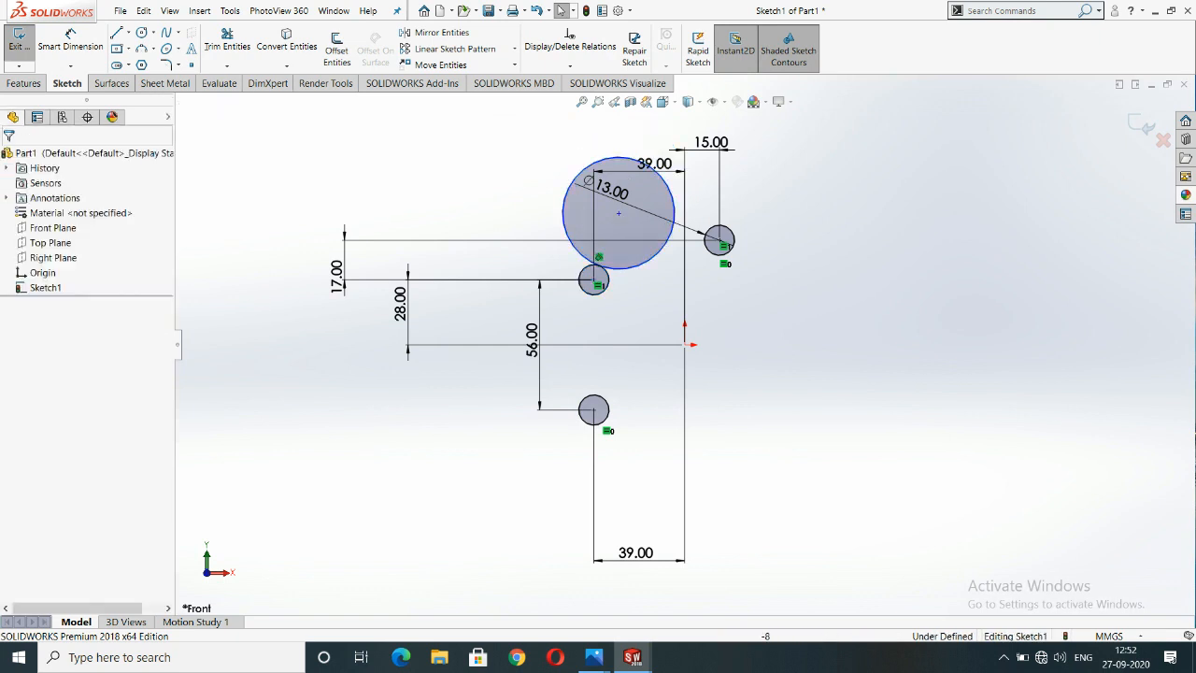
Make the large circle tangent to the small circle on its right.
left_click(672, 229)
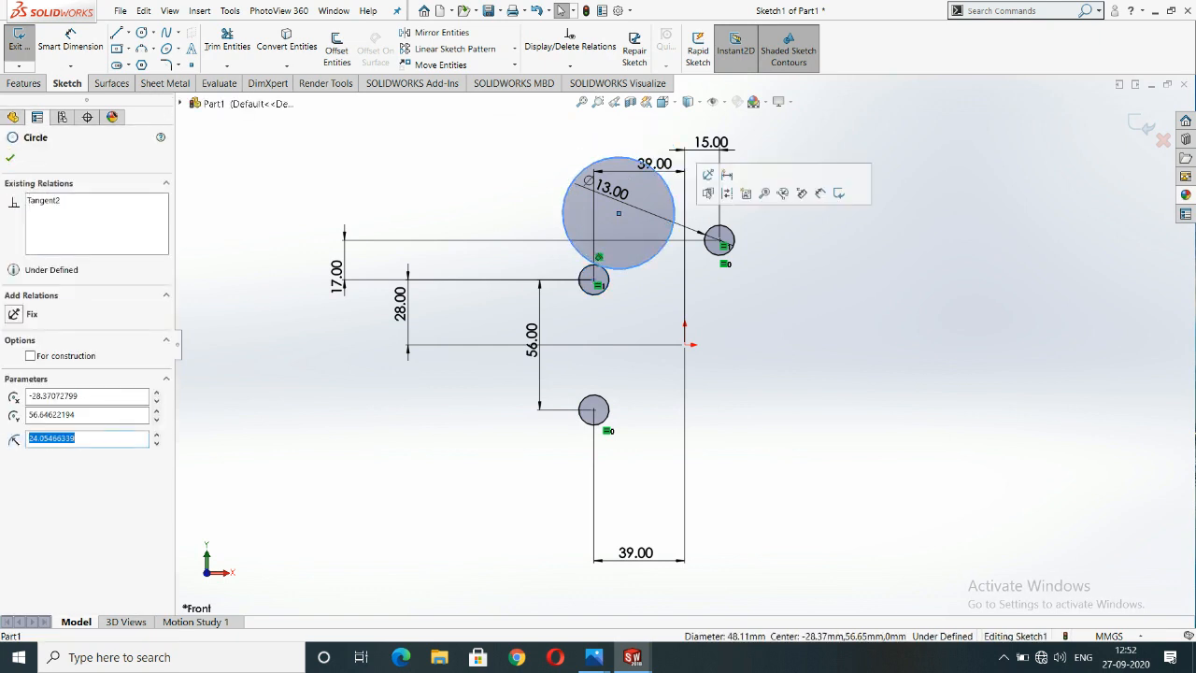
left_click(721, 243, "ctrl")
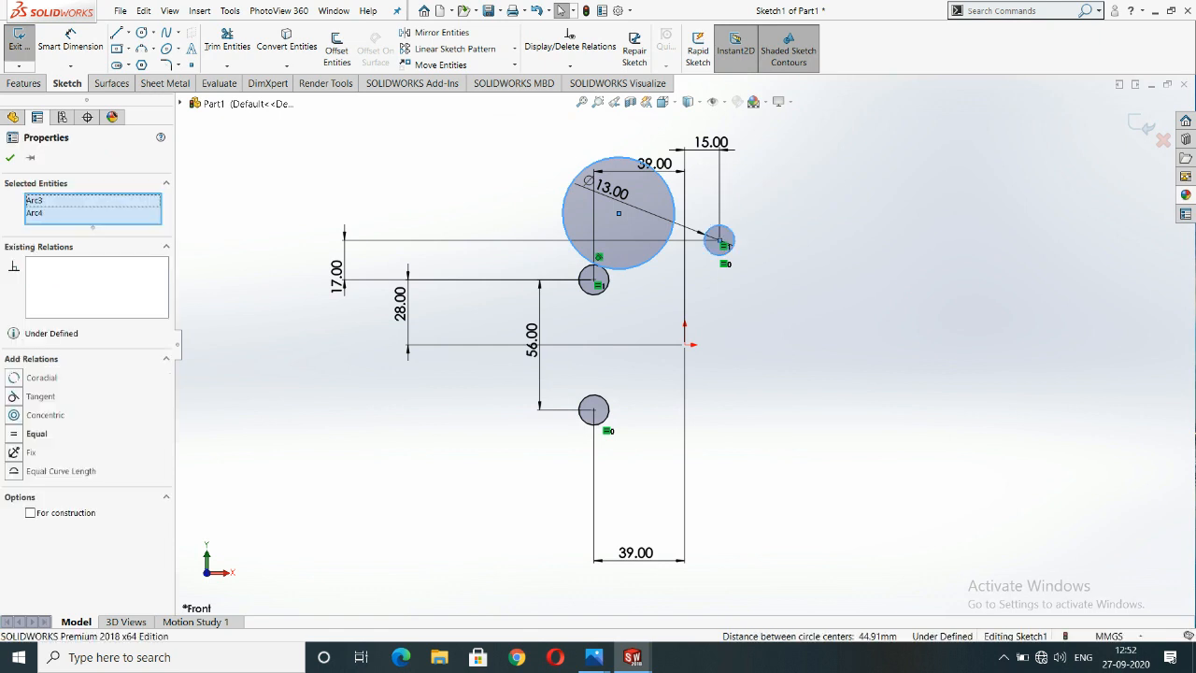
left_click(14, 396)
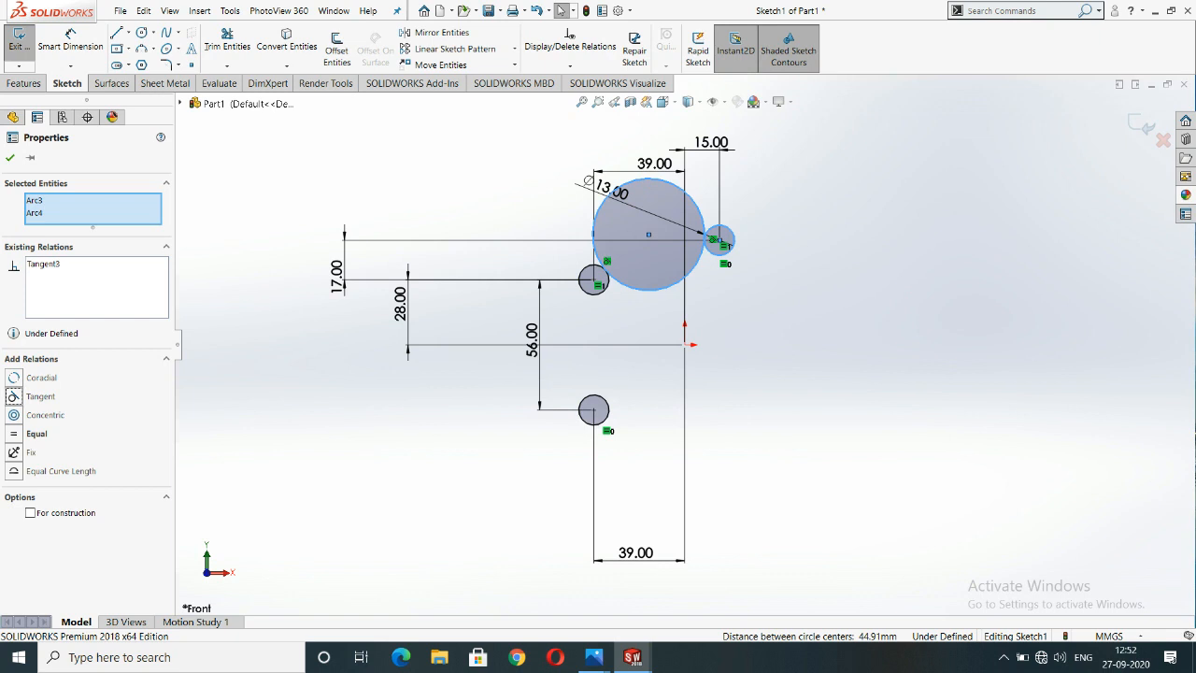
left_click(70, 37)
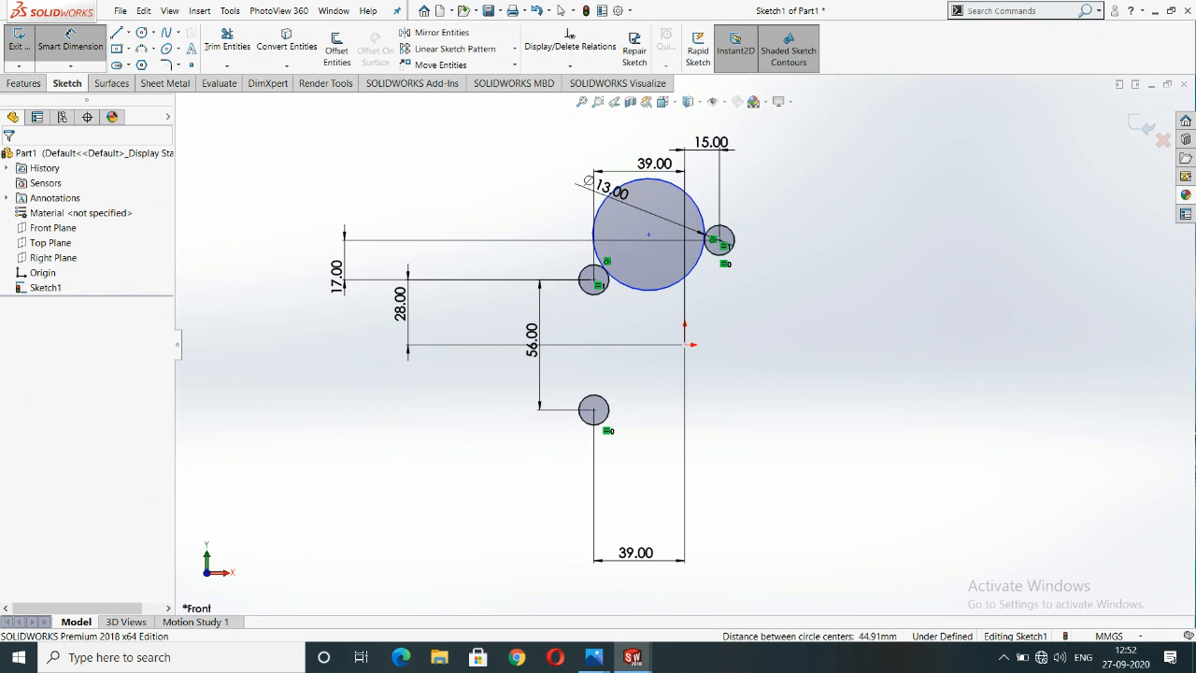
left_click(596, 216)
left_click(482, 189)
type("14")
key("Return")
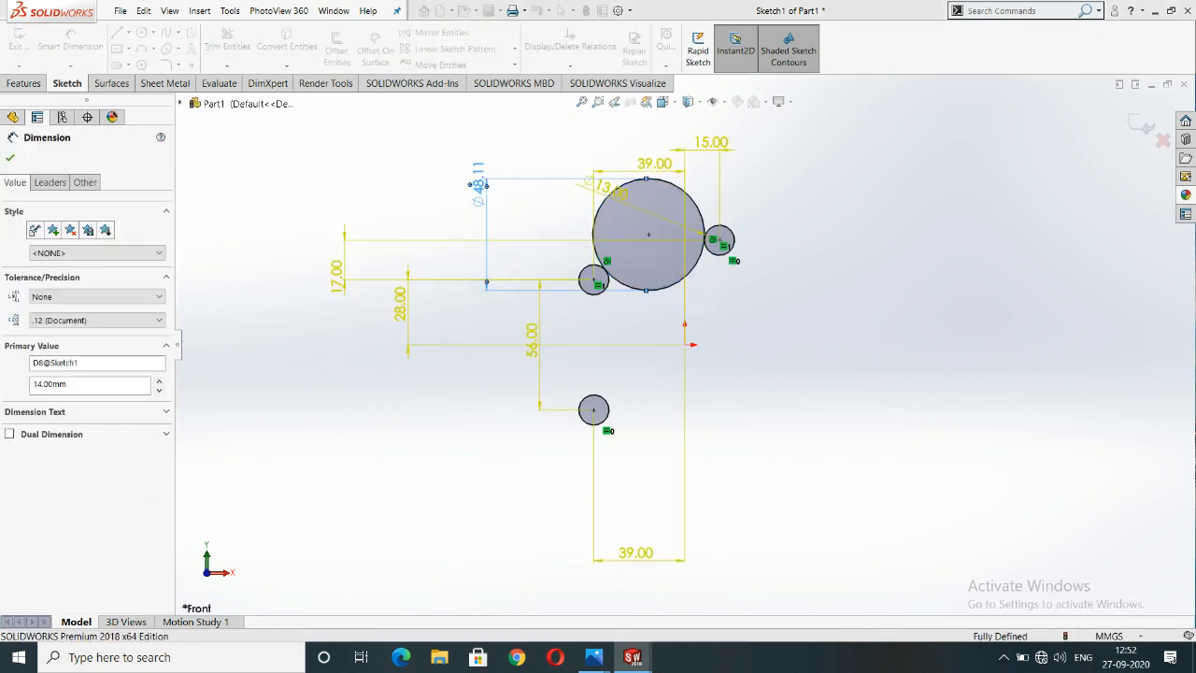
left_click(693, 330)
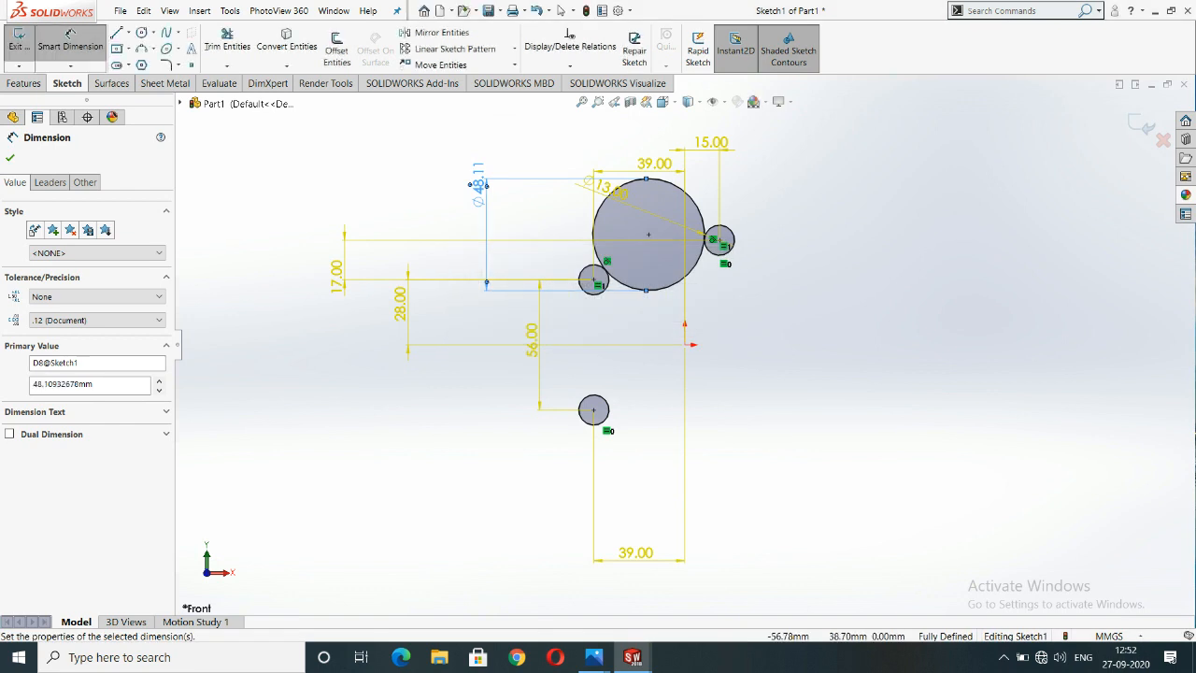
key("Delete")
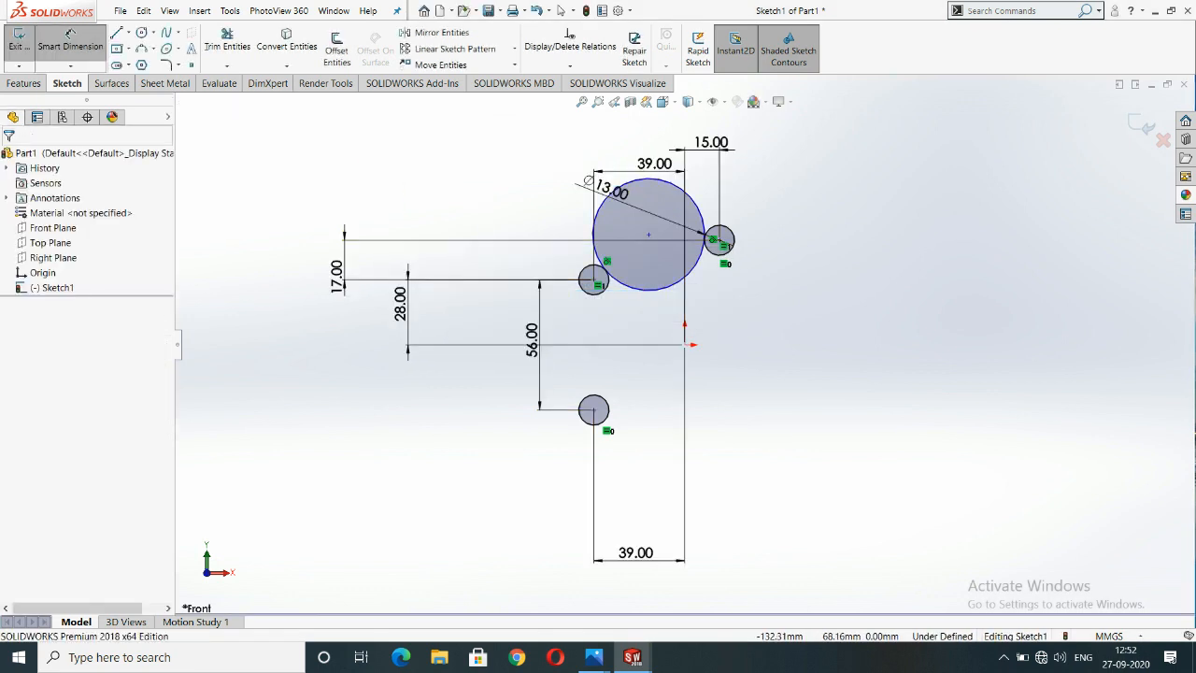
Dimension the large circle's diameter as 144 mm and trim it down to the arc between the two small circles it touches.
left_click(70, 37)
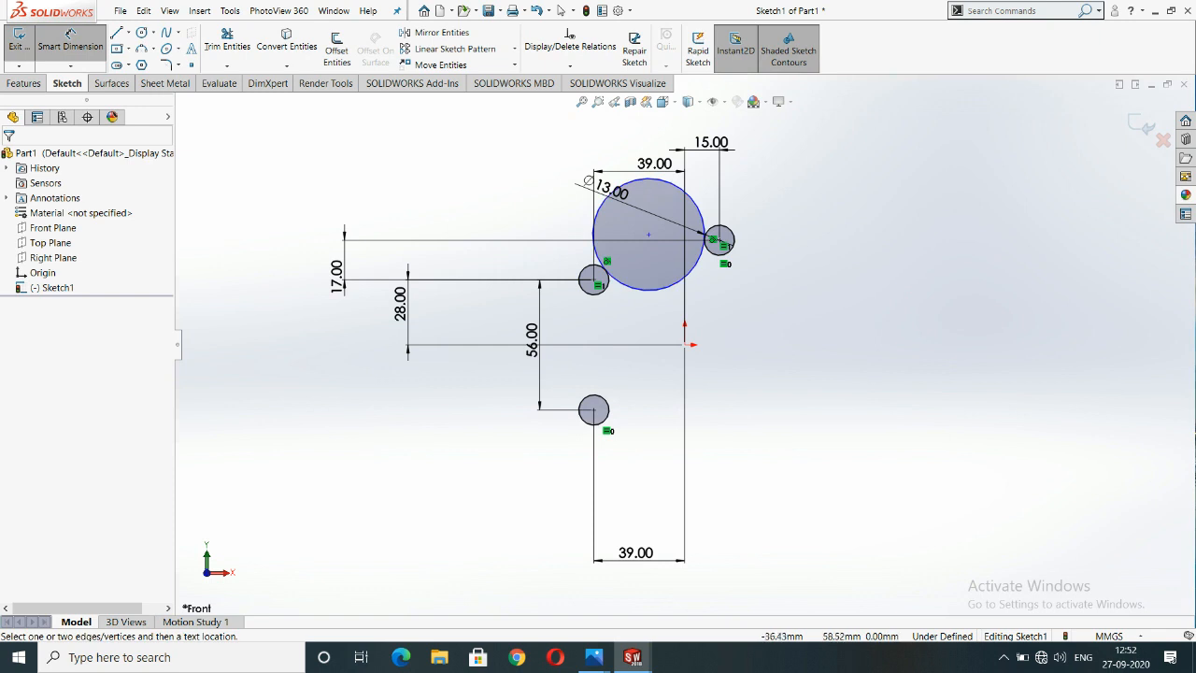
left_click(600, 208)
left_click(476, 150)
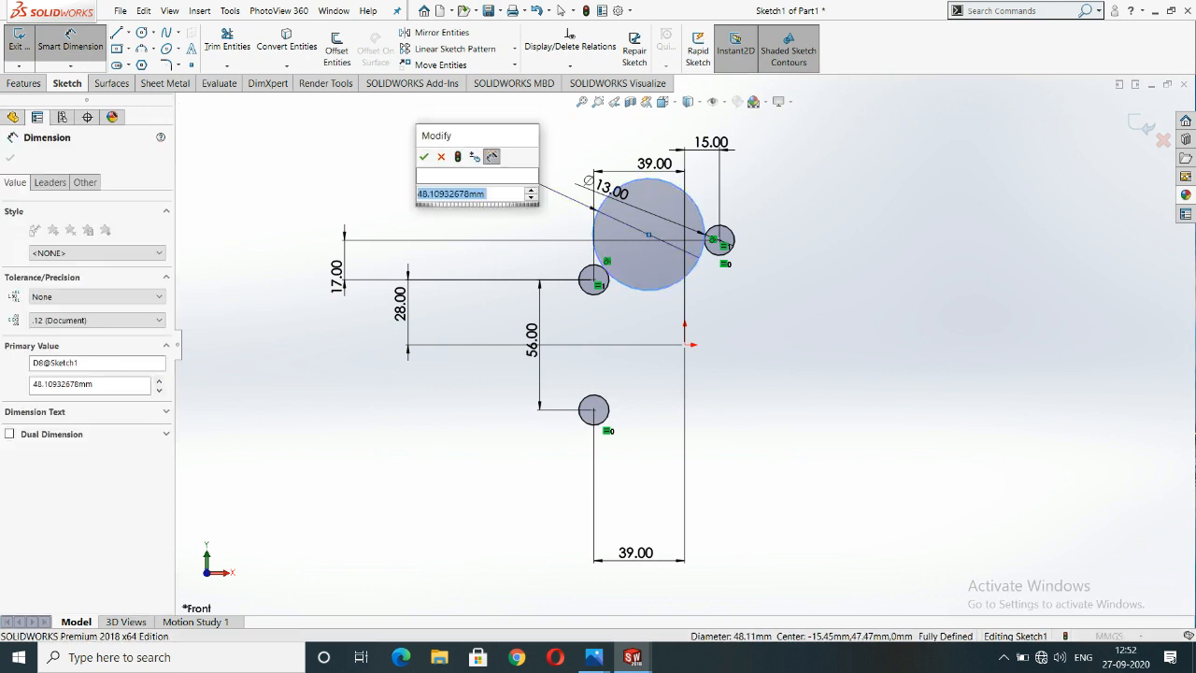
type("144")
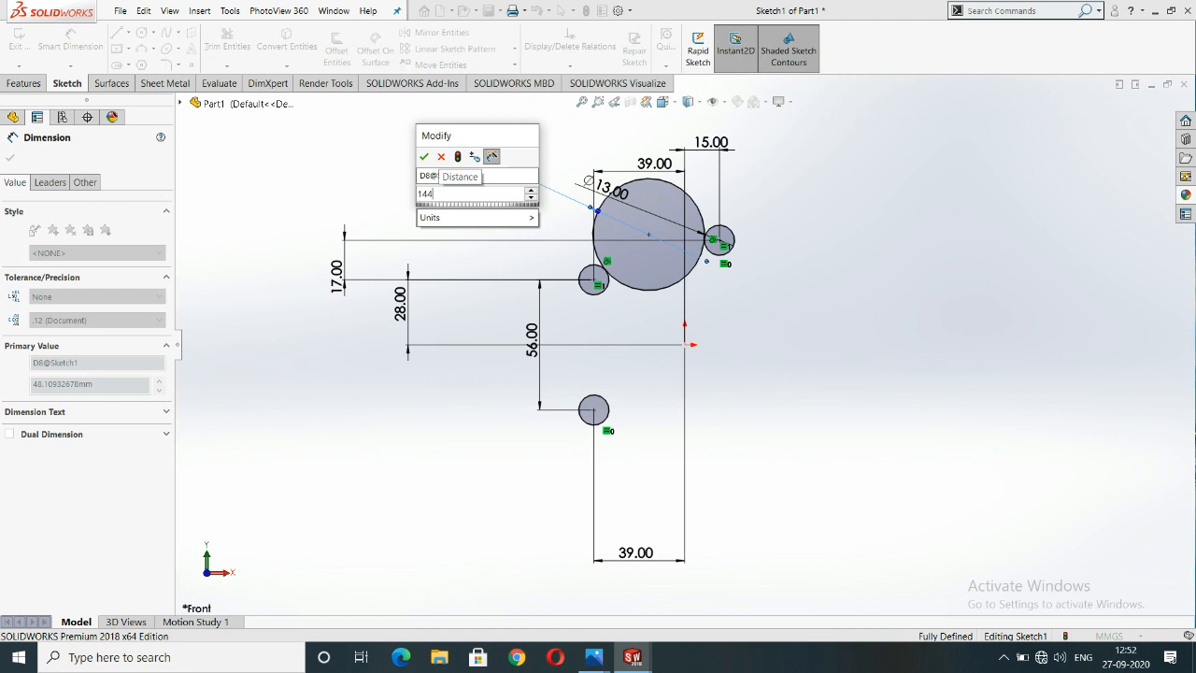
key("Return")
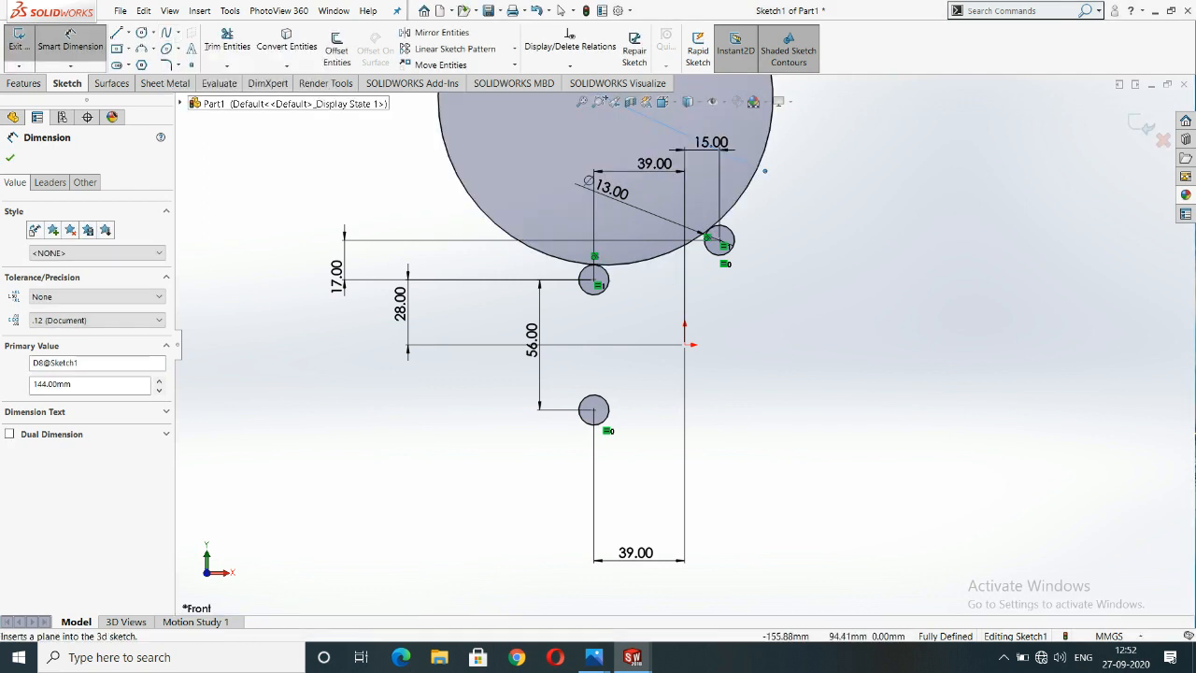
left_click(227, 40)
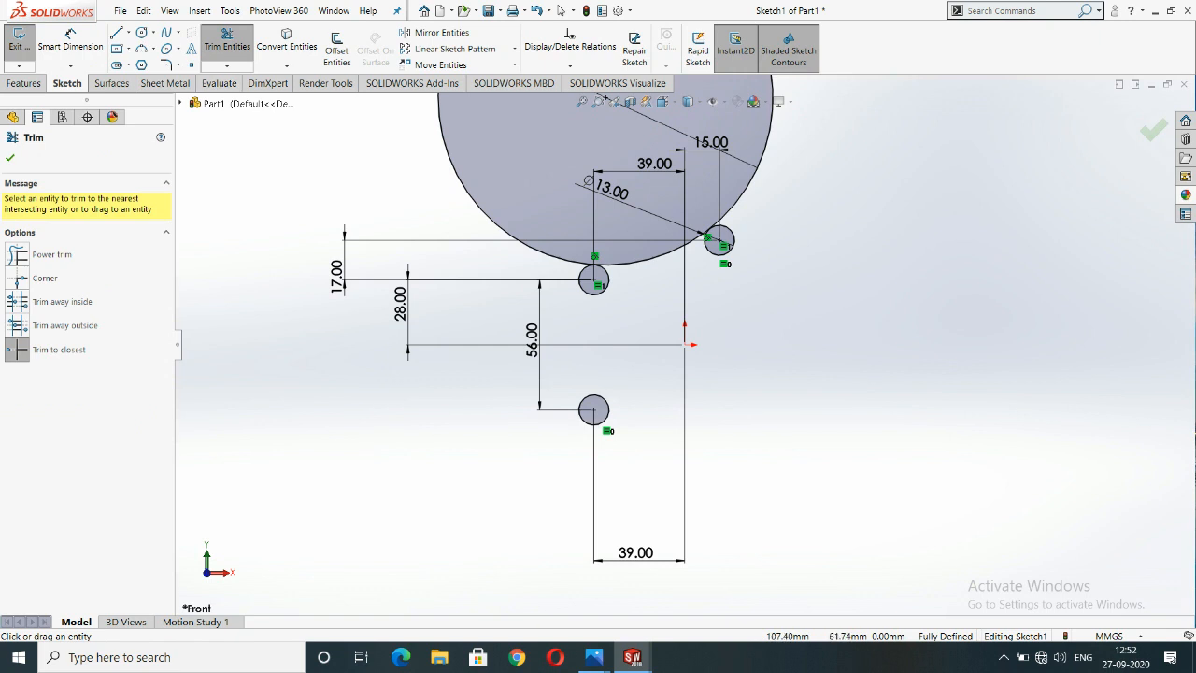
left_click(607, 99)
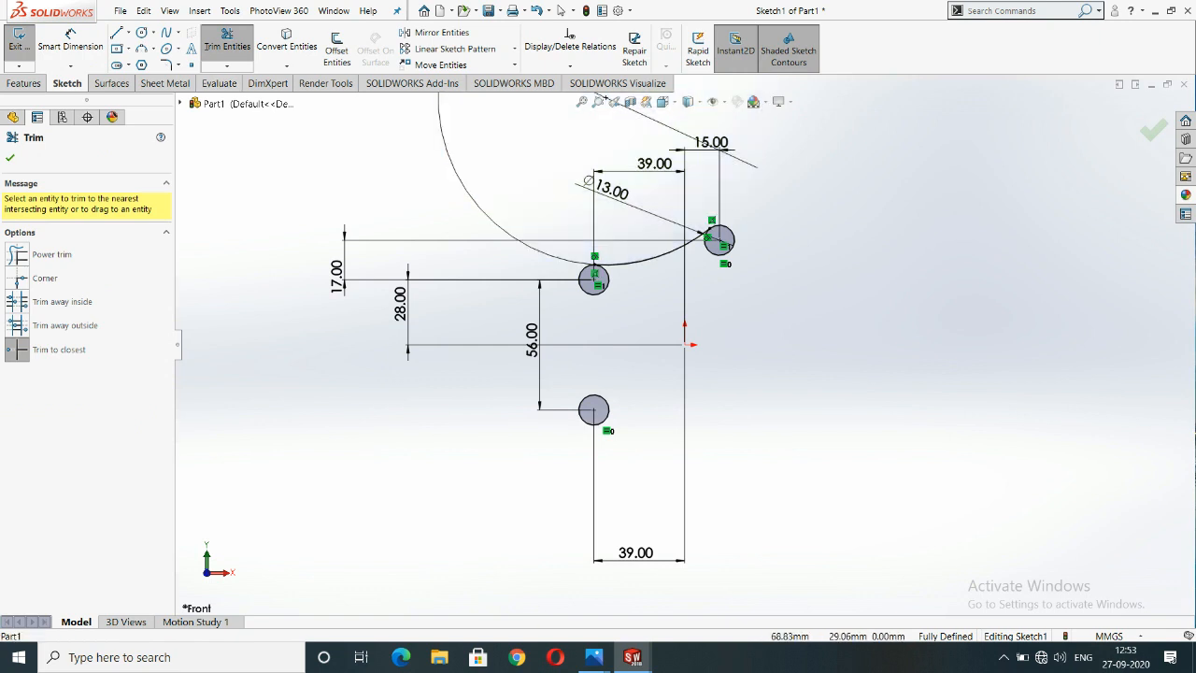
Sketch a circle of about 29.3 mm radius to the left of the two vertically stacked small circles.
scroll(643, 304, "up", 3)
scroll(674, 413, "down", 3)
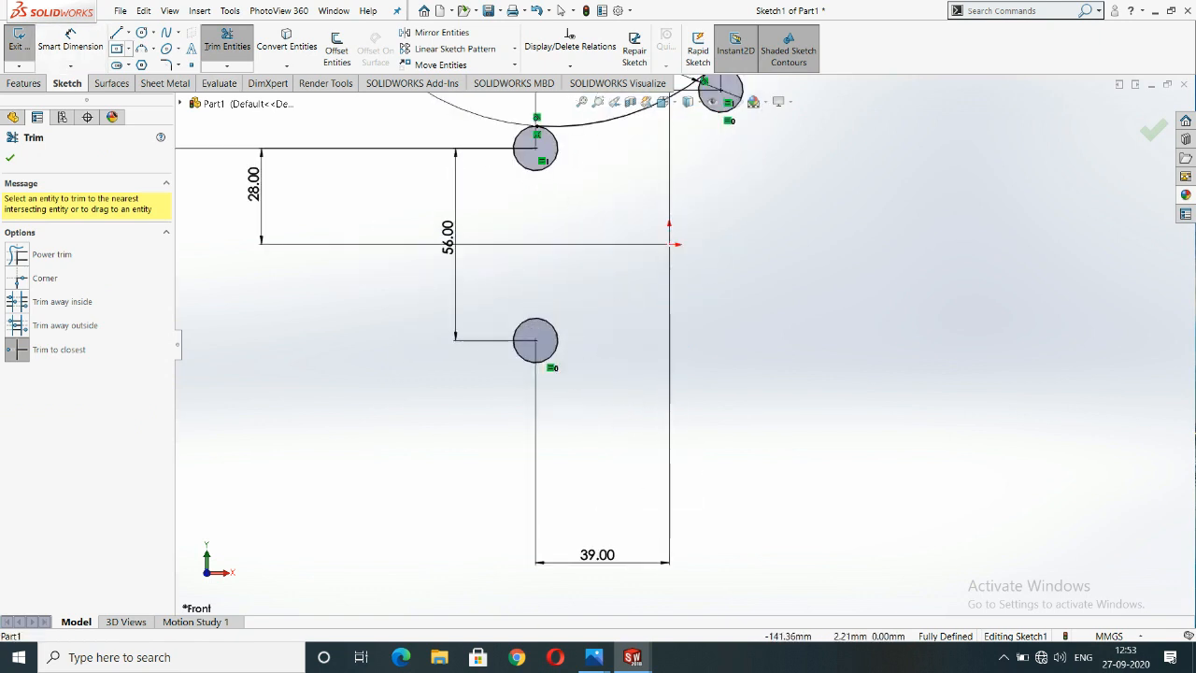
left_click(141, 32)
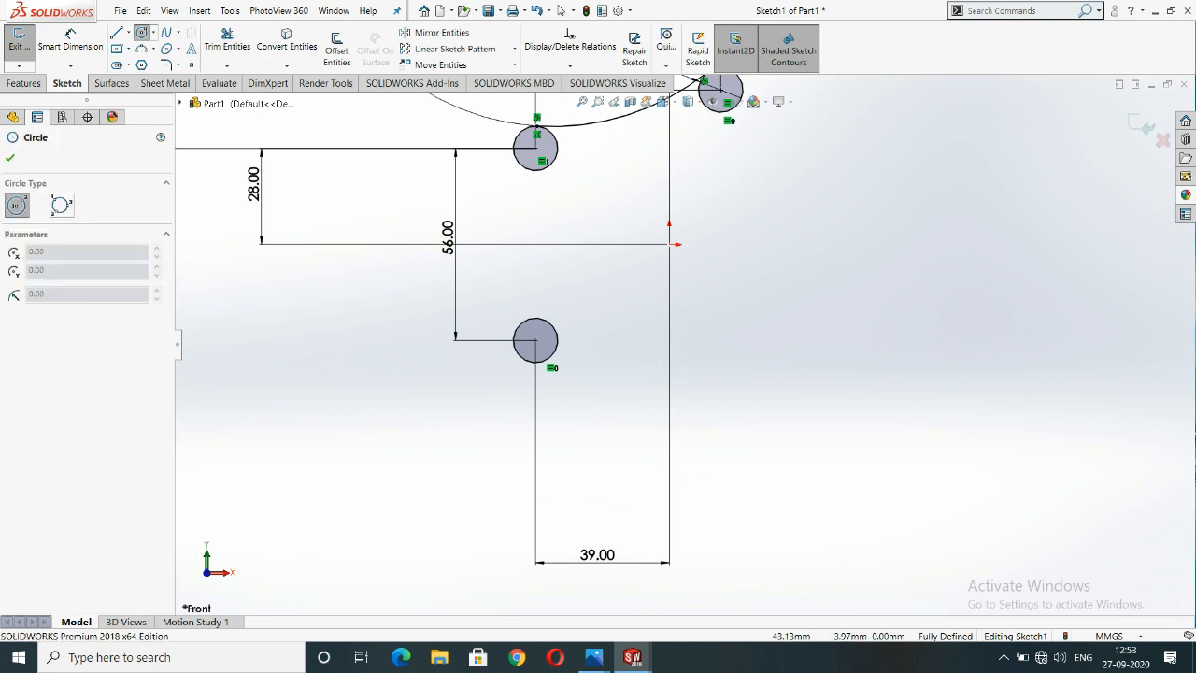
left_click(409, 240)
left_click(509, 245)
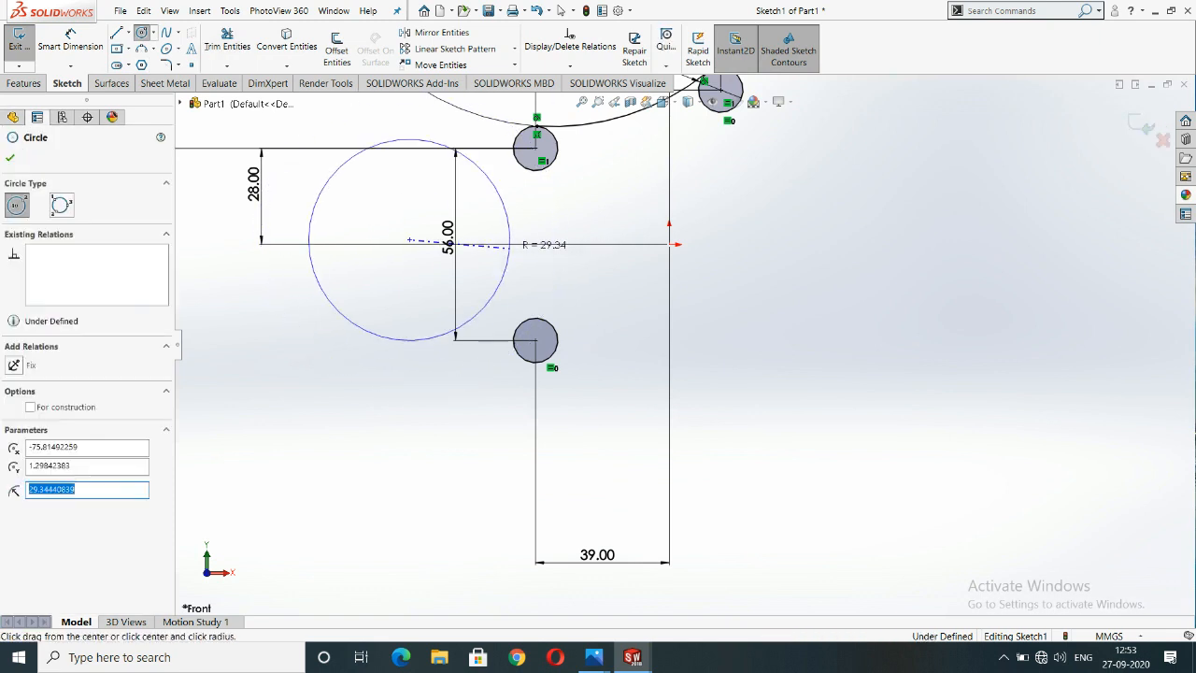
key("Escape")
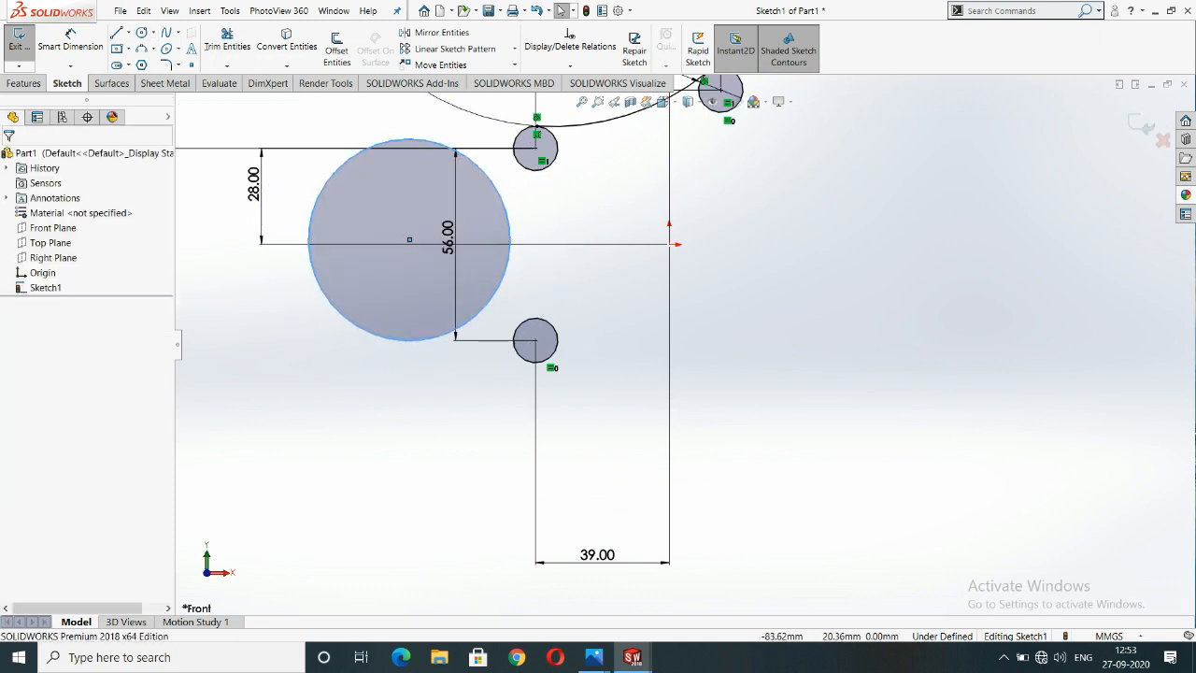
left_click(509, 244)
left_click(535, 146, "ctrl")
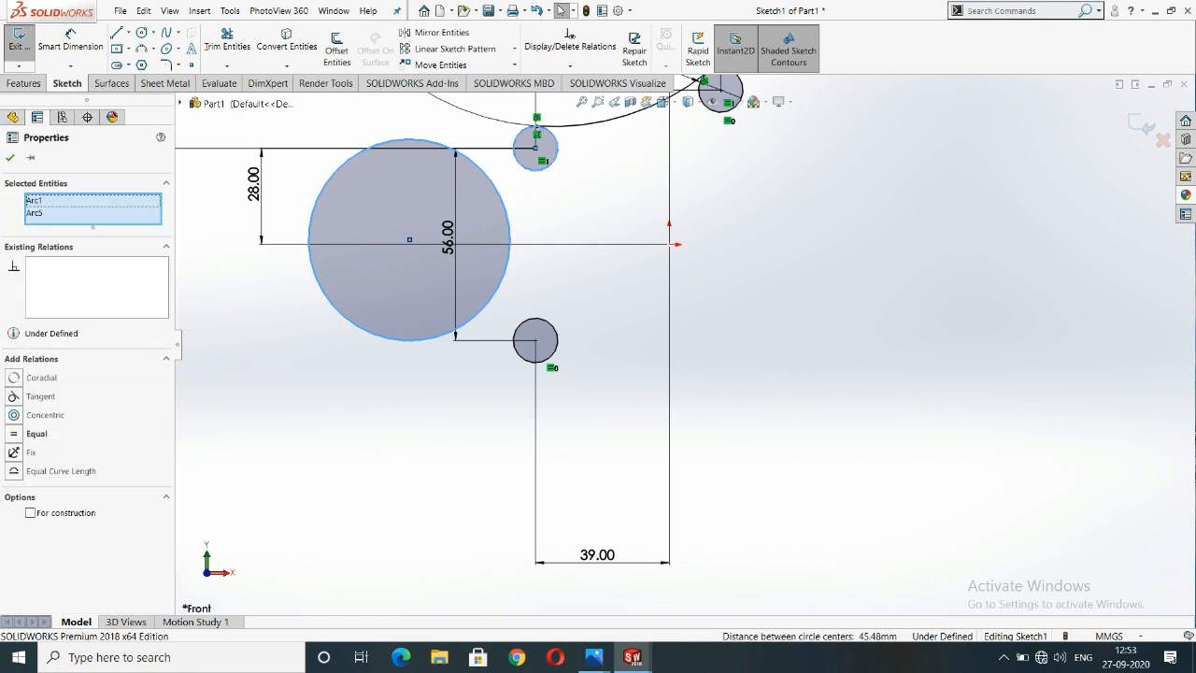
left_click(37, 433)
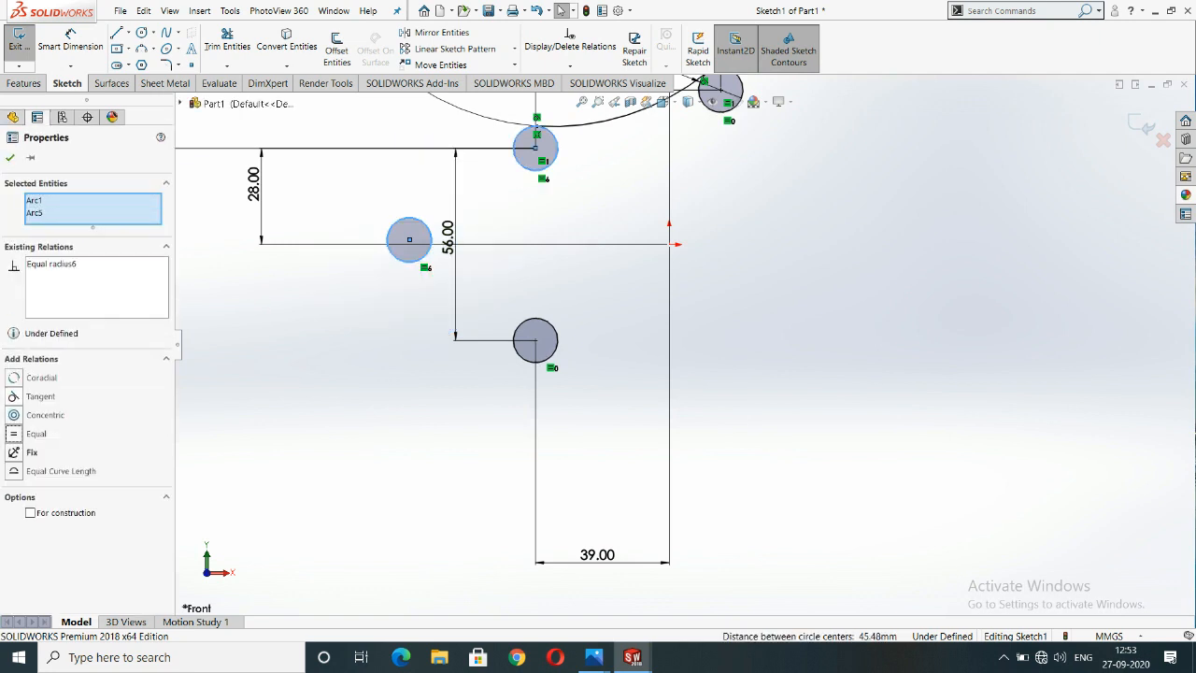
key("ctrl+z")
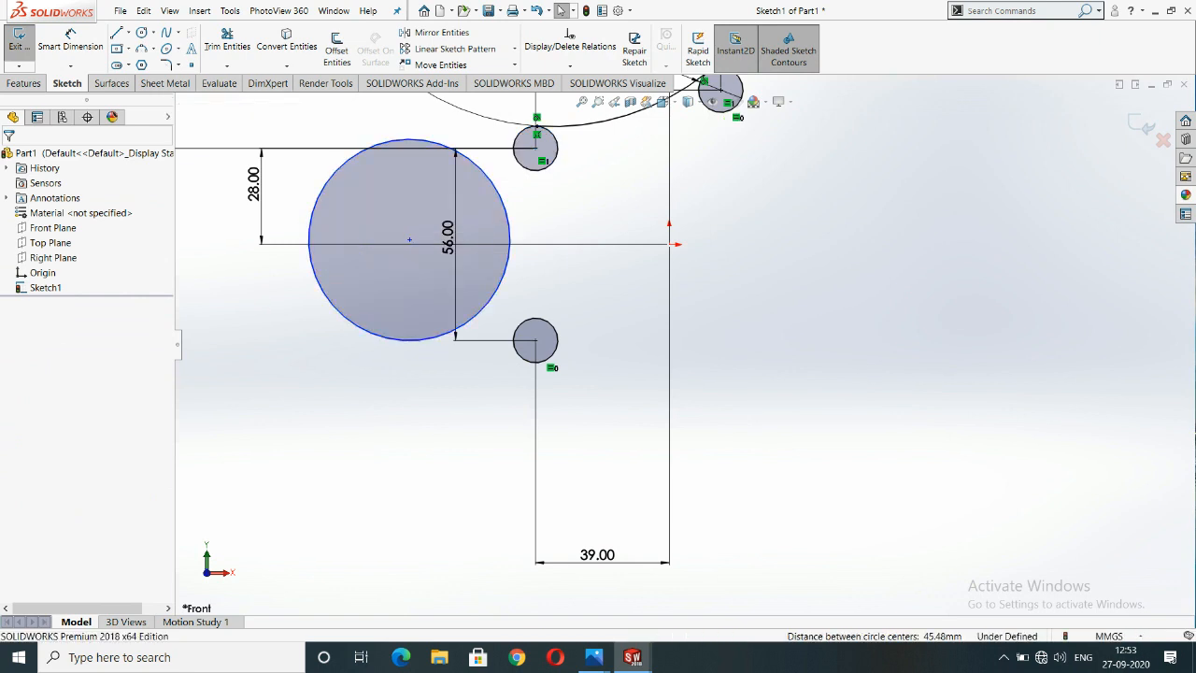
Make the new large circle tangent to the upper of the two stacked small circles.
left_click(508, 225)
left_click(535, 170, "ctrl")
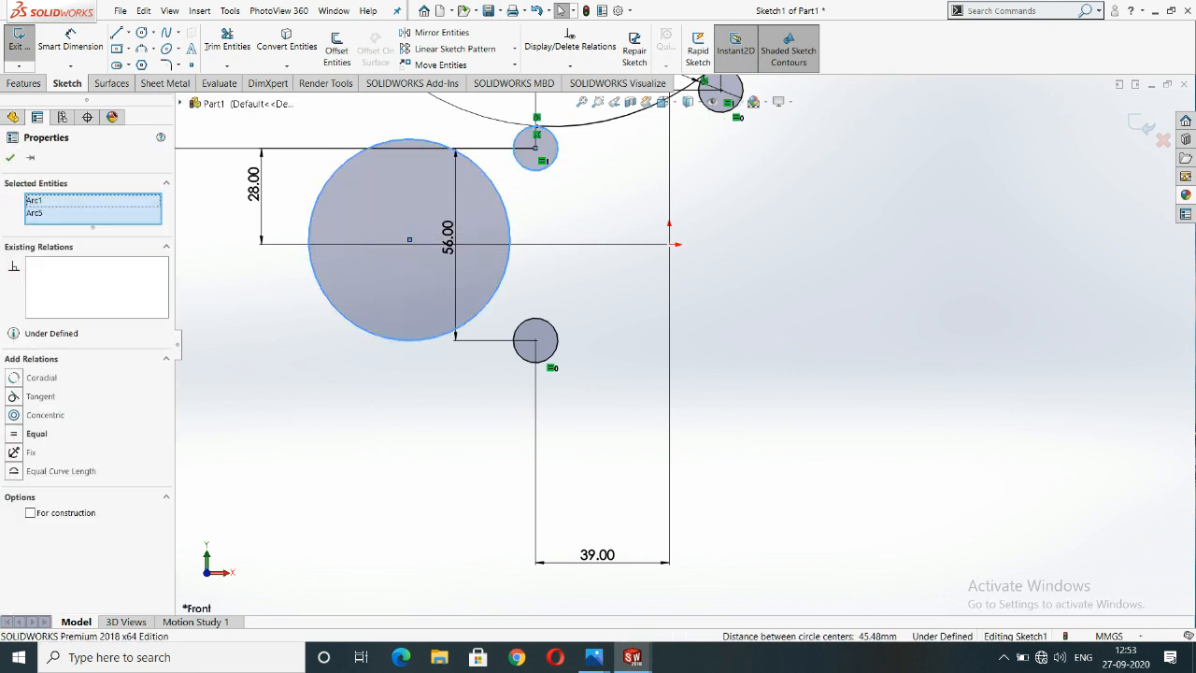
left_click(37, 433)
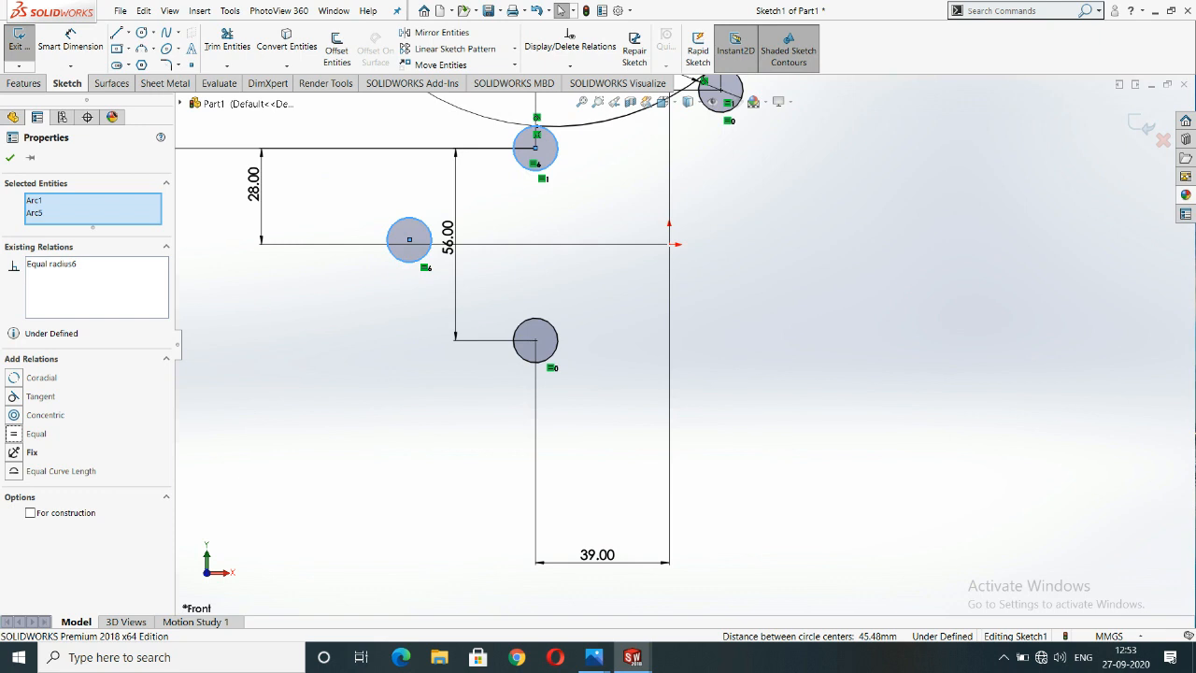
key("ctrl+z")
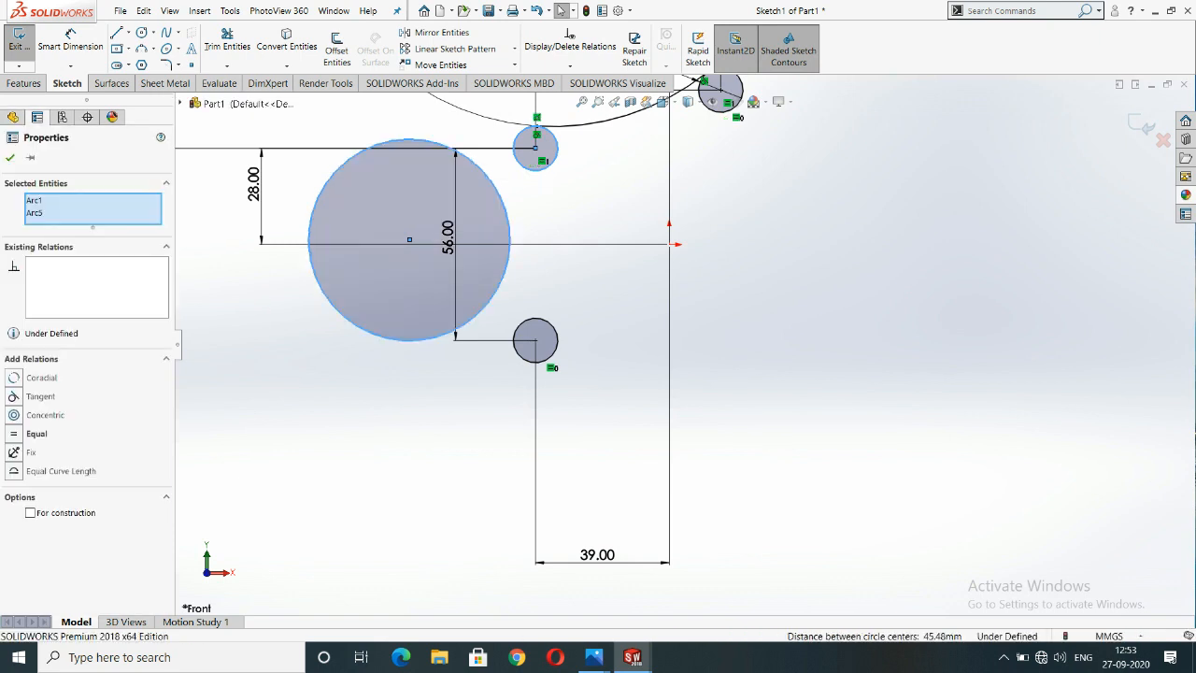
left_click(41, 396)
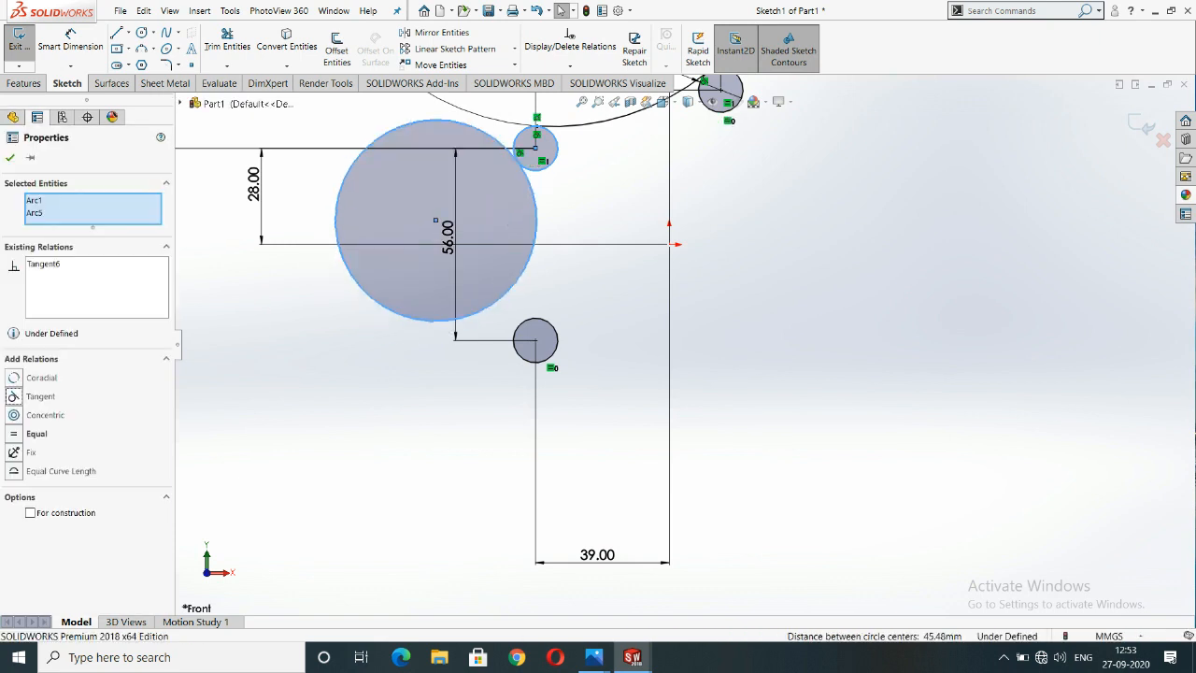
key("Escape")
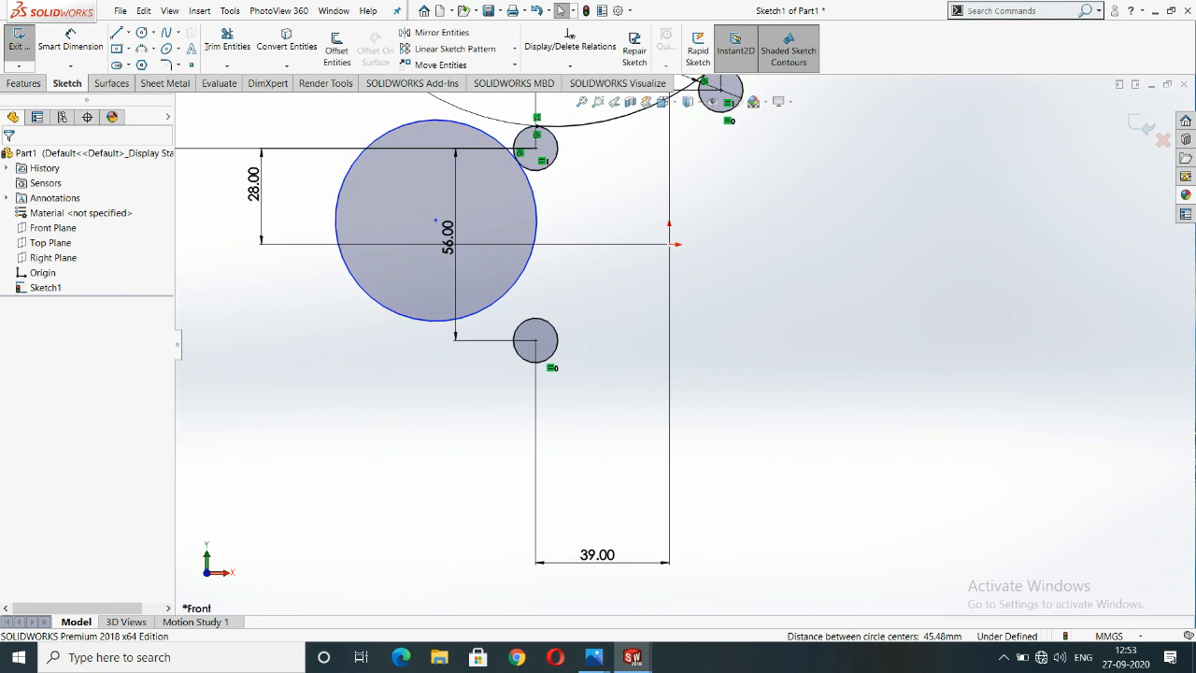
Make the new large circle tangent to the lower small circle as well and accept the relation.
left_click(507, 292)
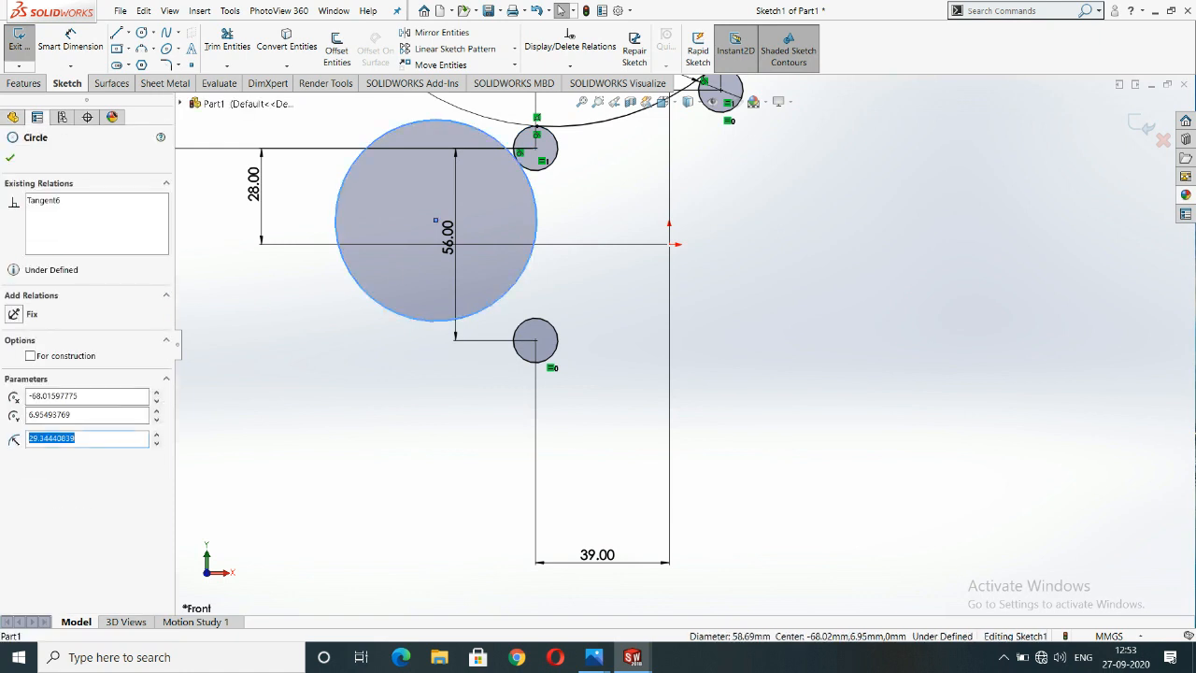
left_click(535, 341, "ctrl")
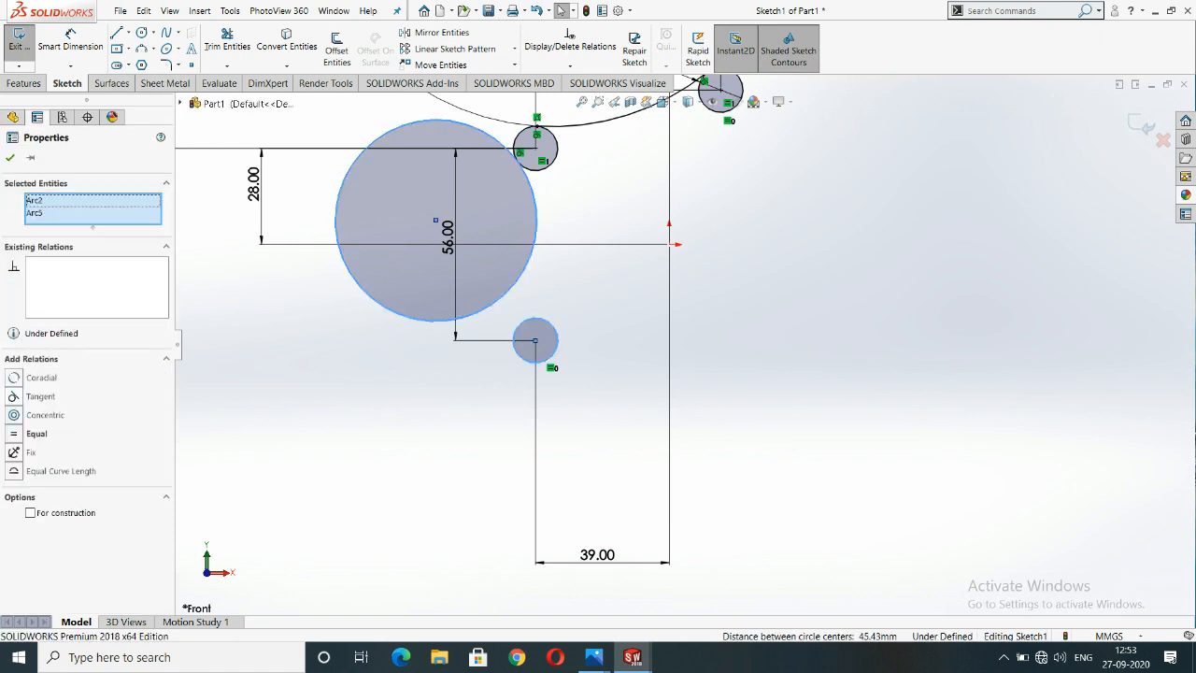
left_click(40, 396)
left_click(10, 157)
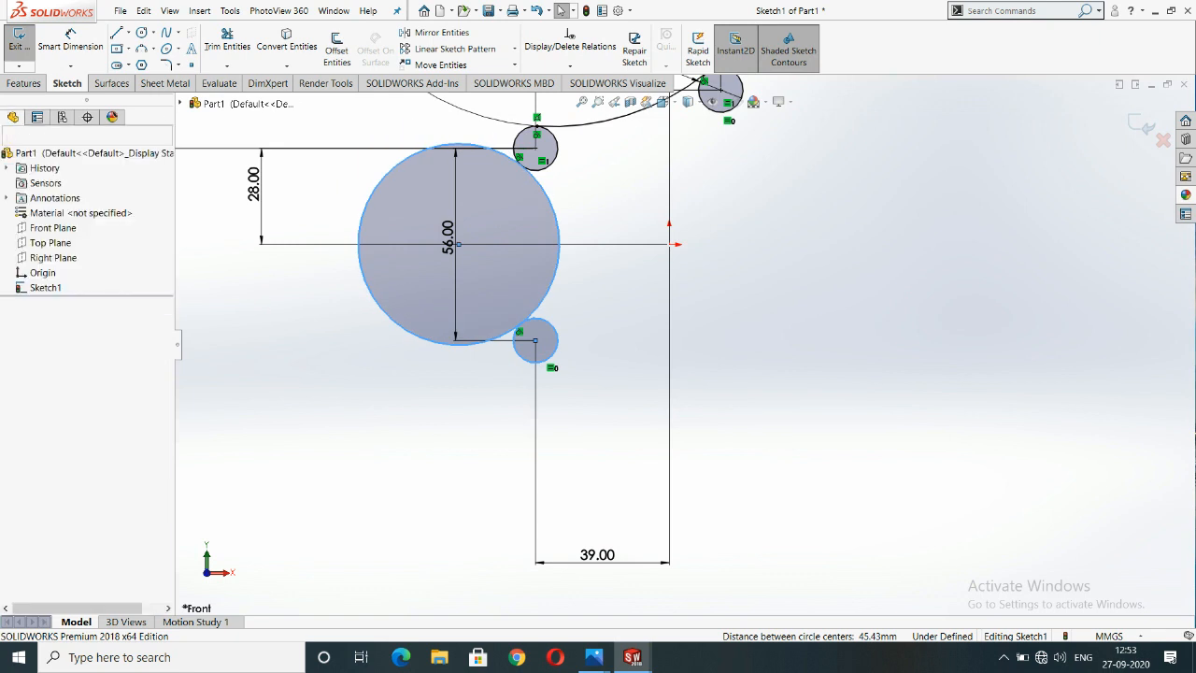
Dimension the left large circle's diameter as 144 mm and trim it down to the arc between the two stacked small circles.
left_click(372, 294)
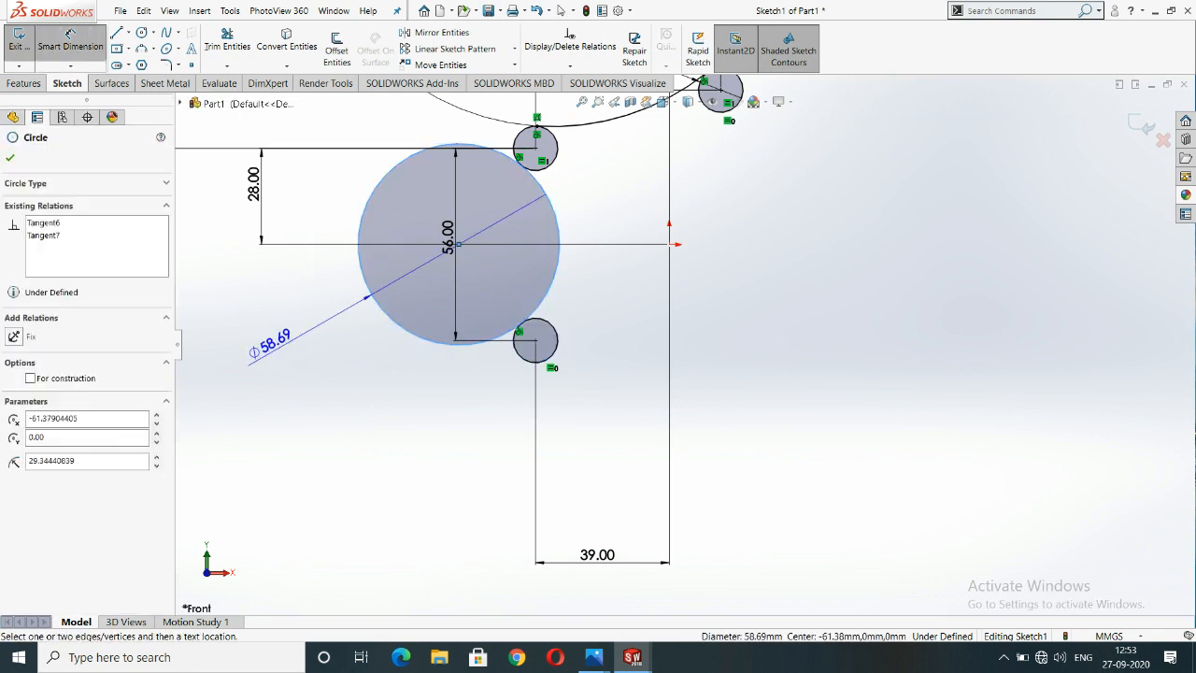
left_click(273, 352)
type("144")
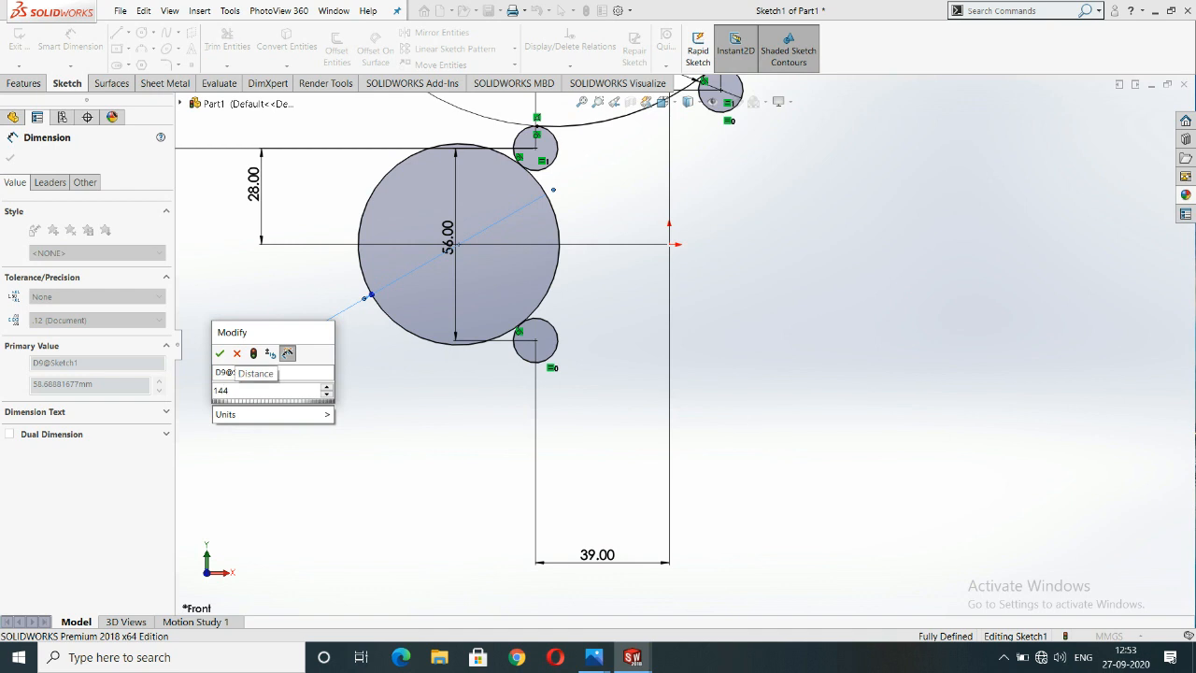
key("Return")
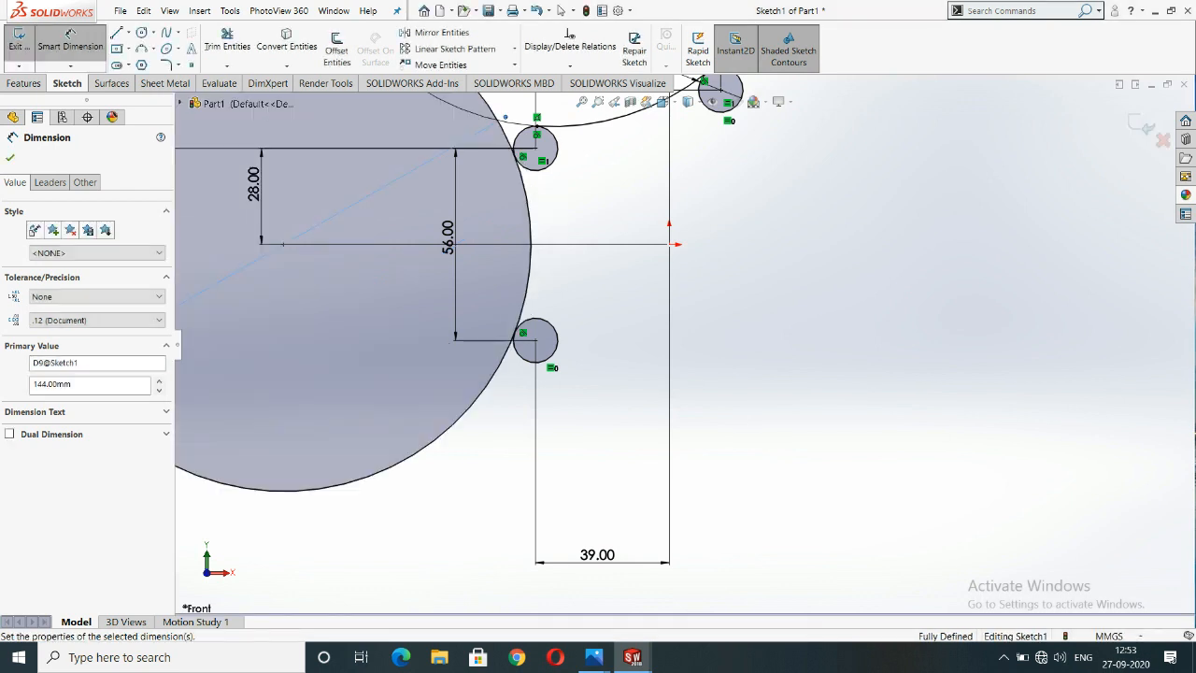
left_click(227, 46)
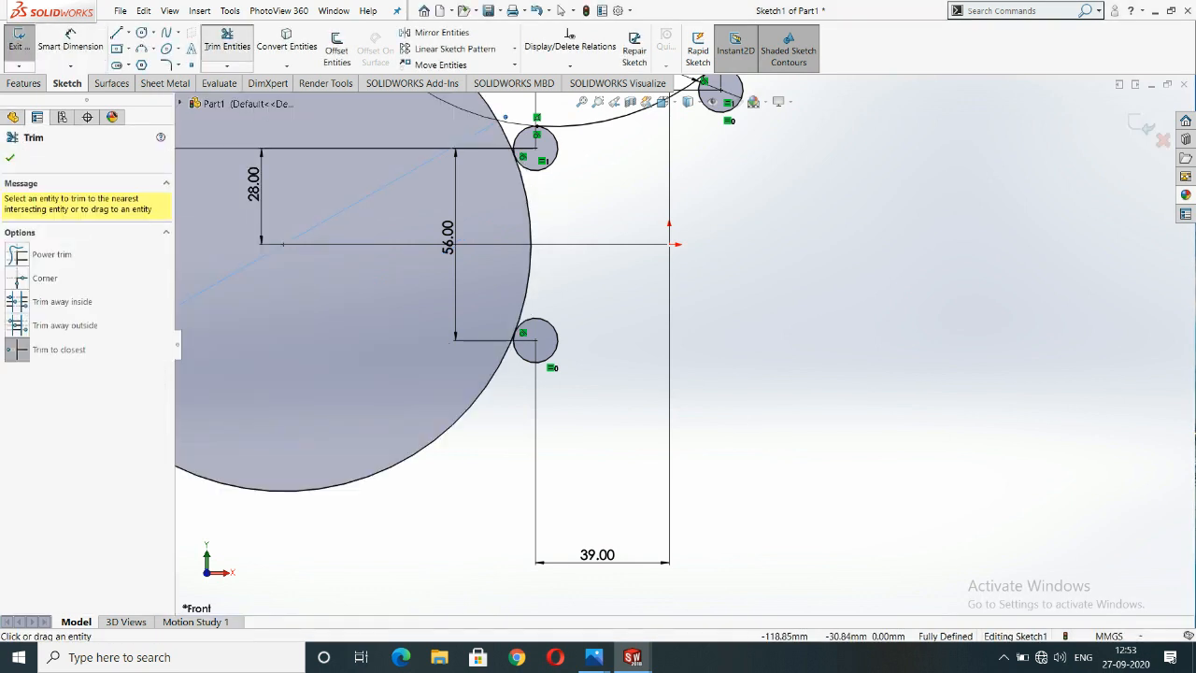
left_click(359, 477)
Sketch a horizontal centerline from the midpoint of the left tangent arc through the origin to well beyond it.
scroll(639, 402, "up", 1)
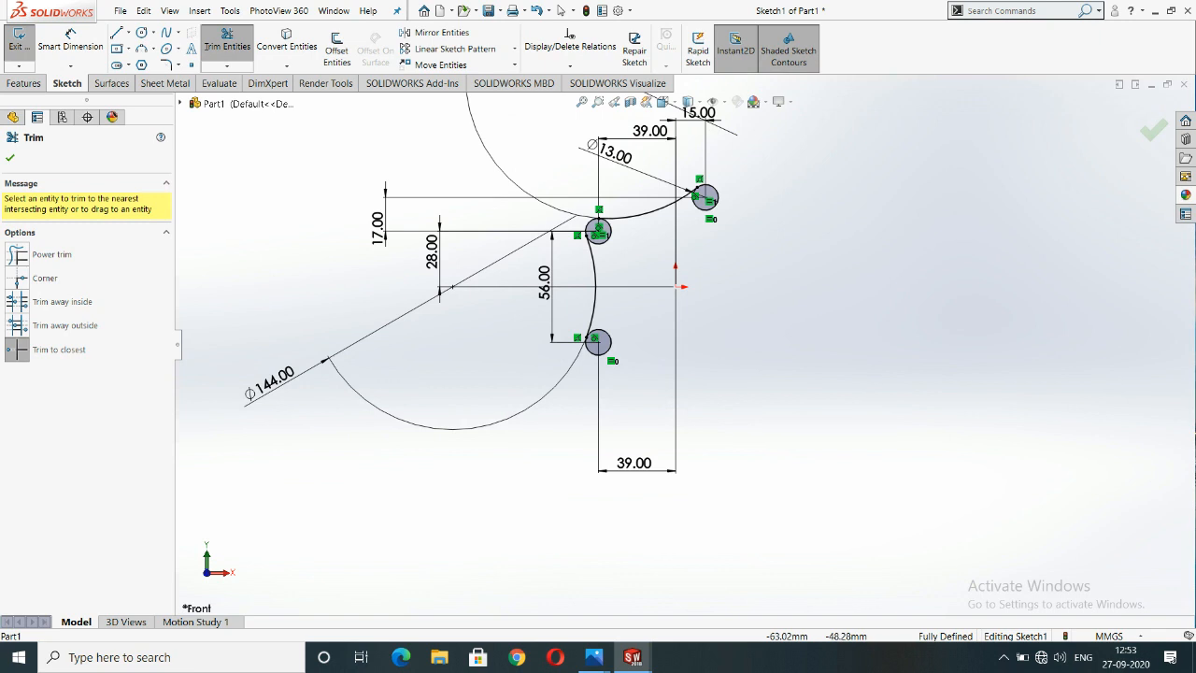
scroll(639, 402, "up", 1)
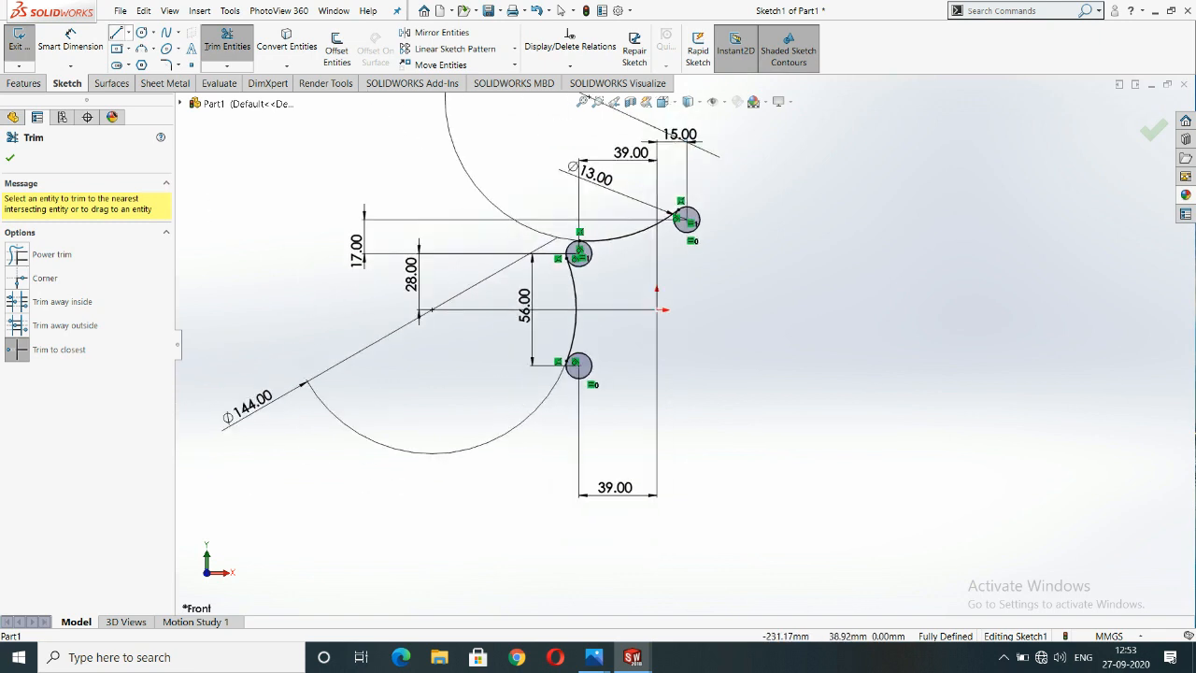
left_click(127, 32)
left_click(131, 53)
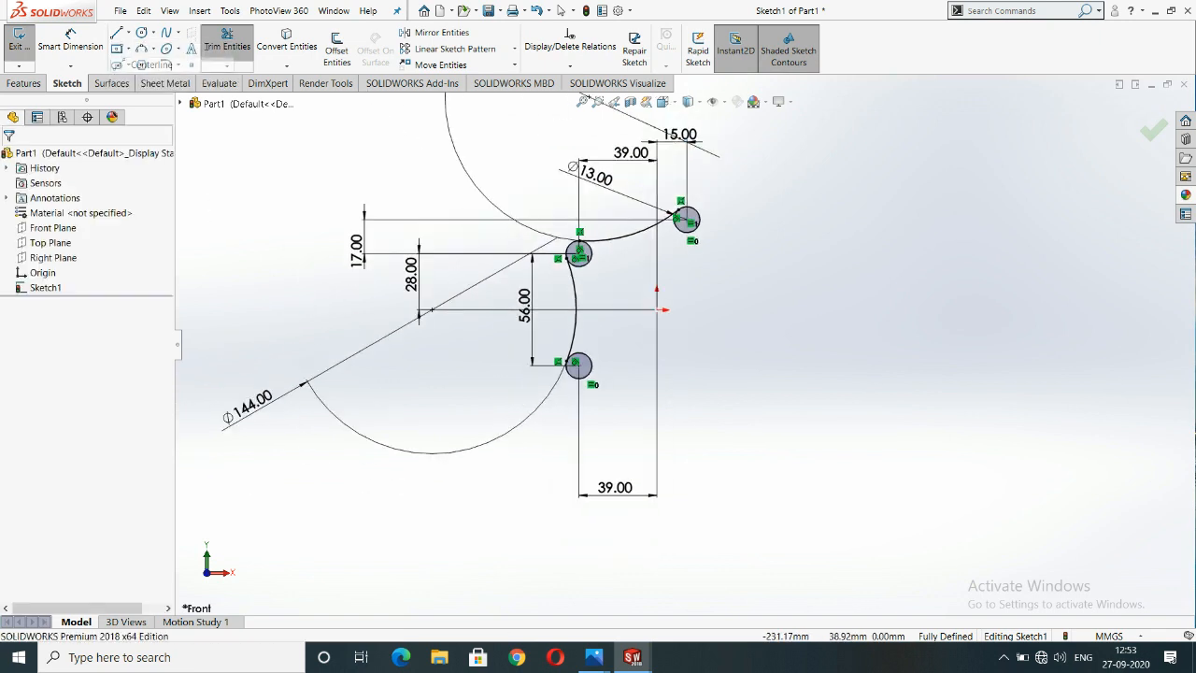
left_click(576, 310)
left_click(835, 309)
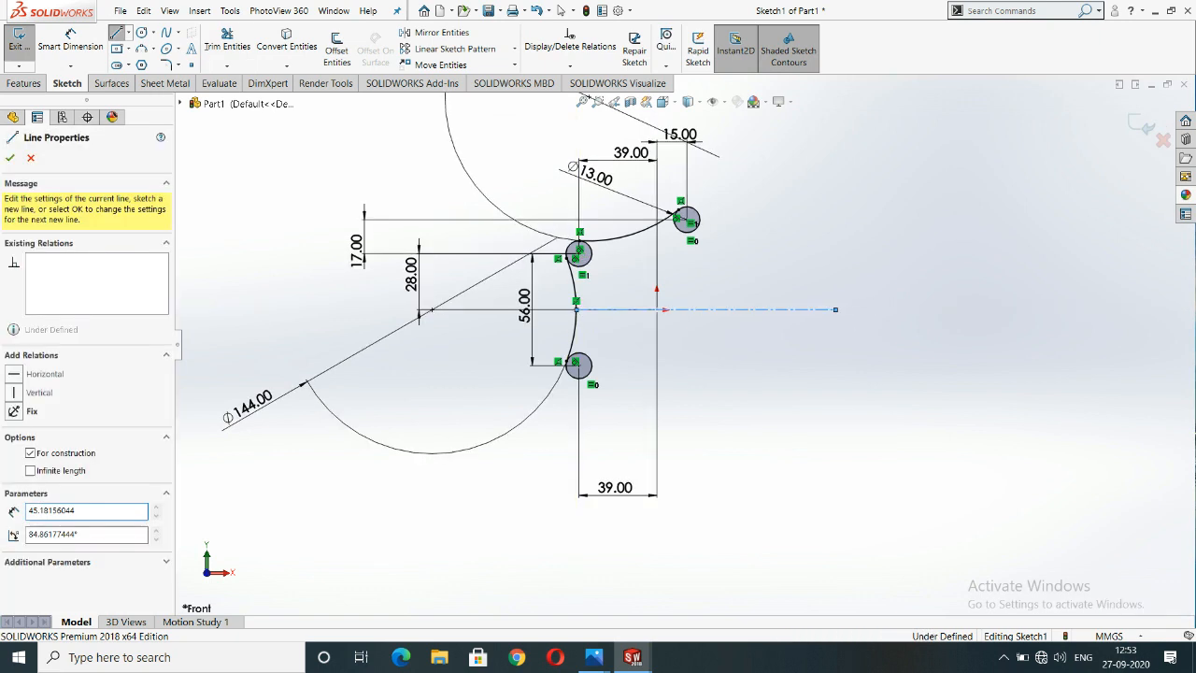
right_click(843, 211)
left_click(882, 220)
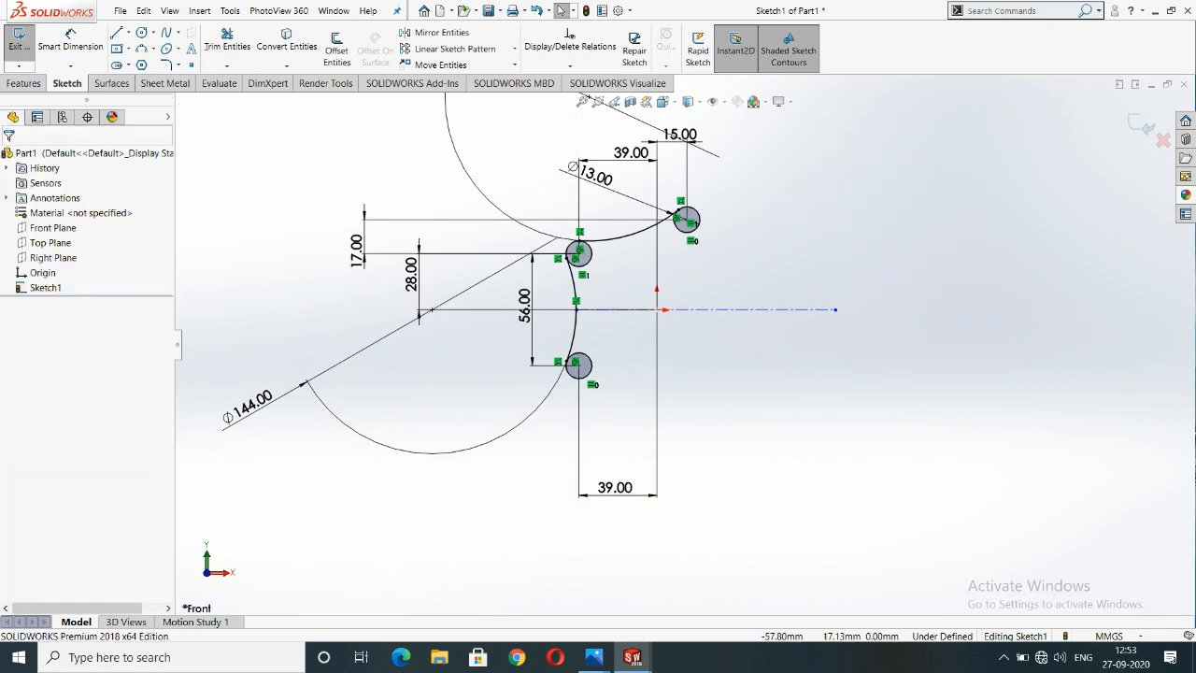
Mirror the upper tangent arc and the upper-right small circle about the horizontal centerline.
left_click(435, 33)
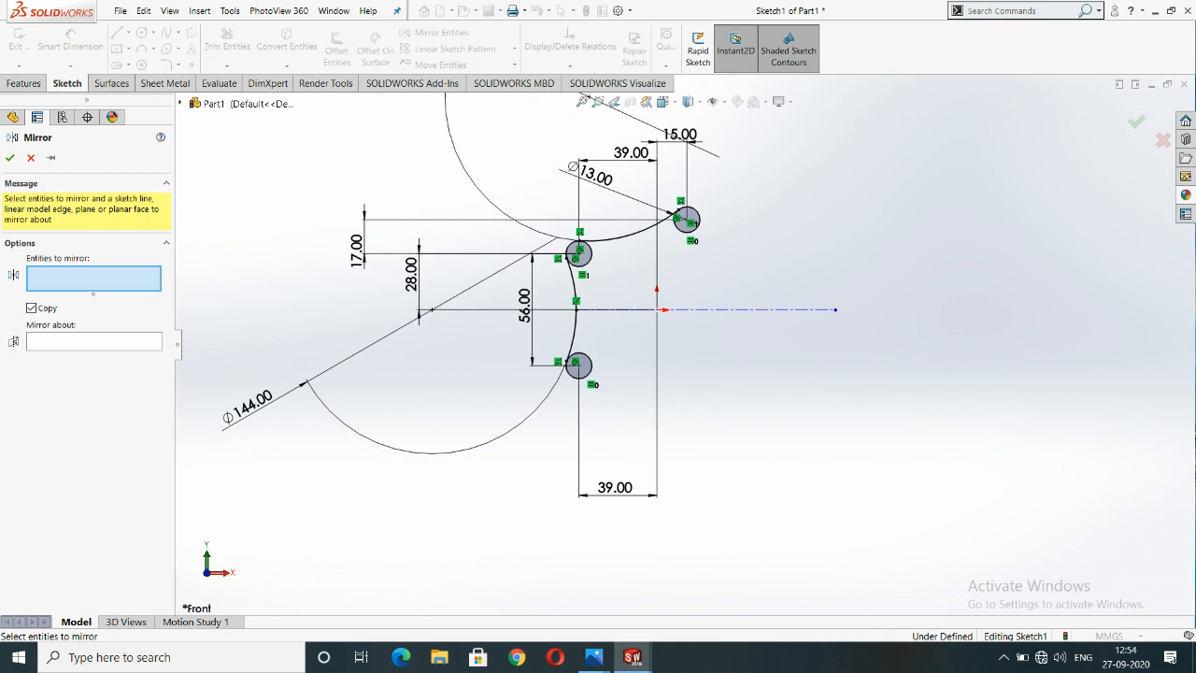
left_click(648, 233)
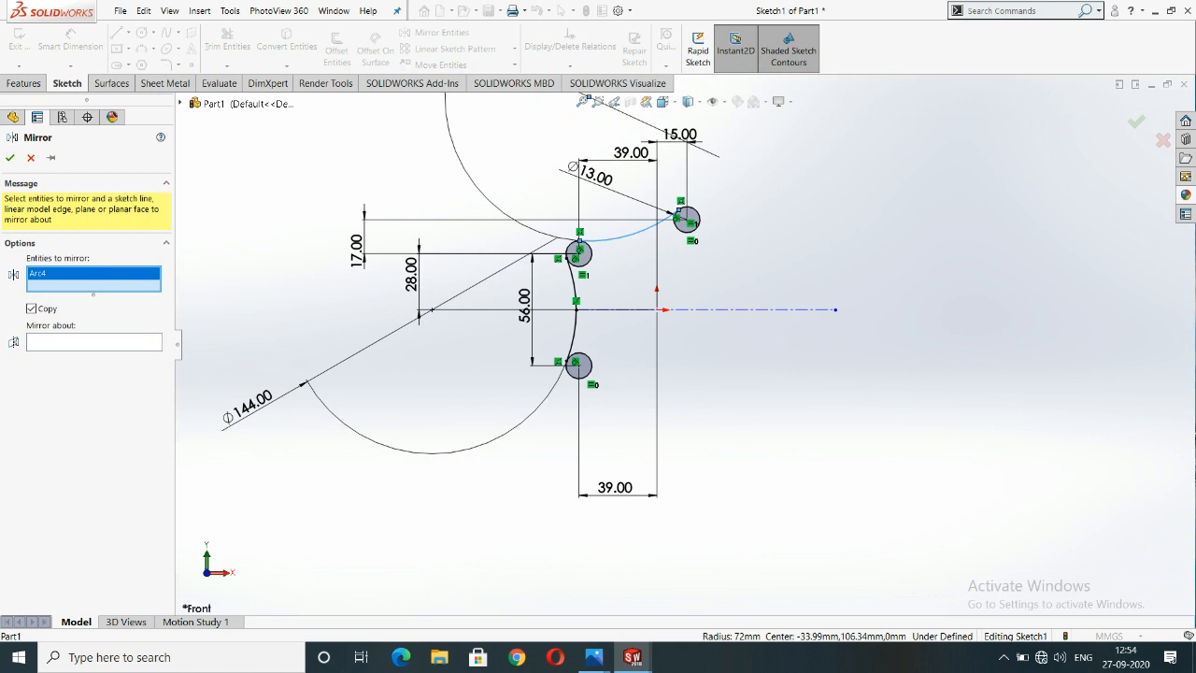
left_click(689, 221)
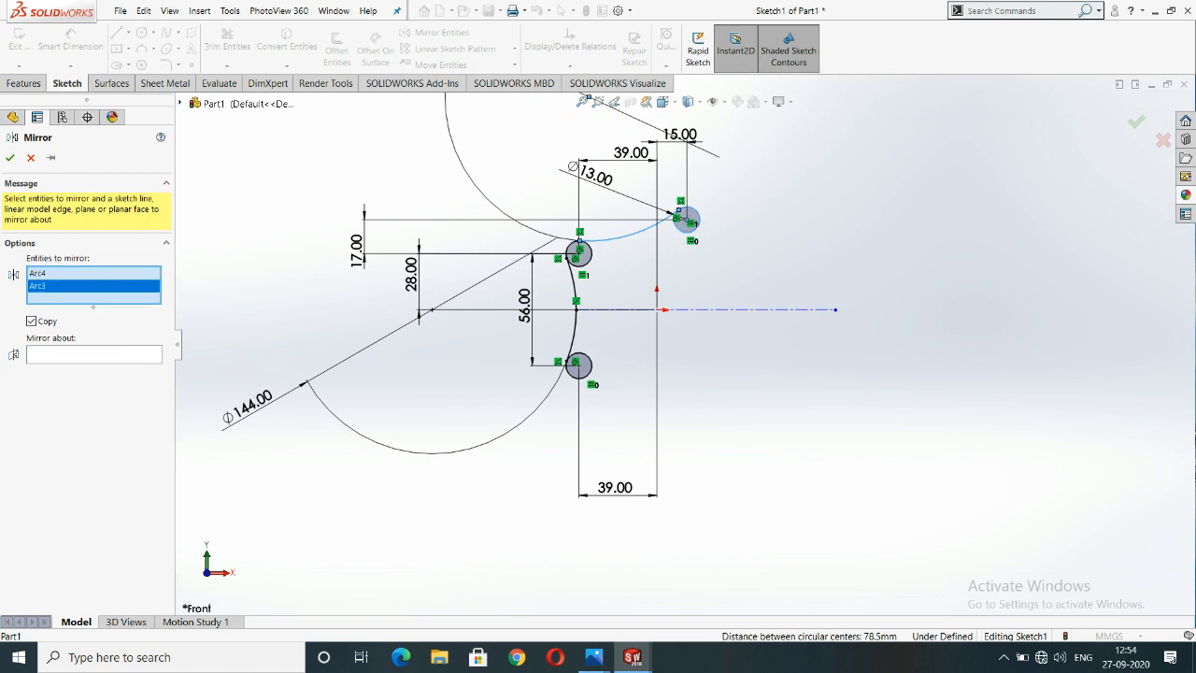
left_click(94, 354)
left_click(747, 309)
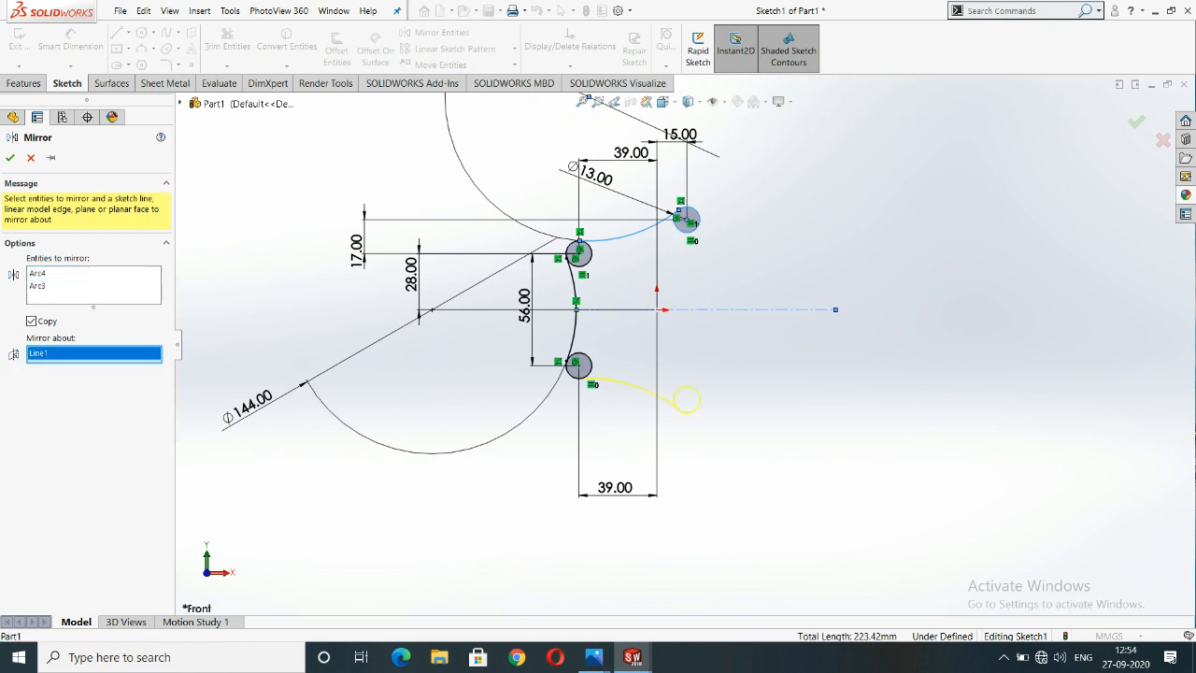
key("Return")
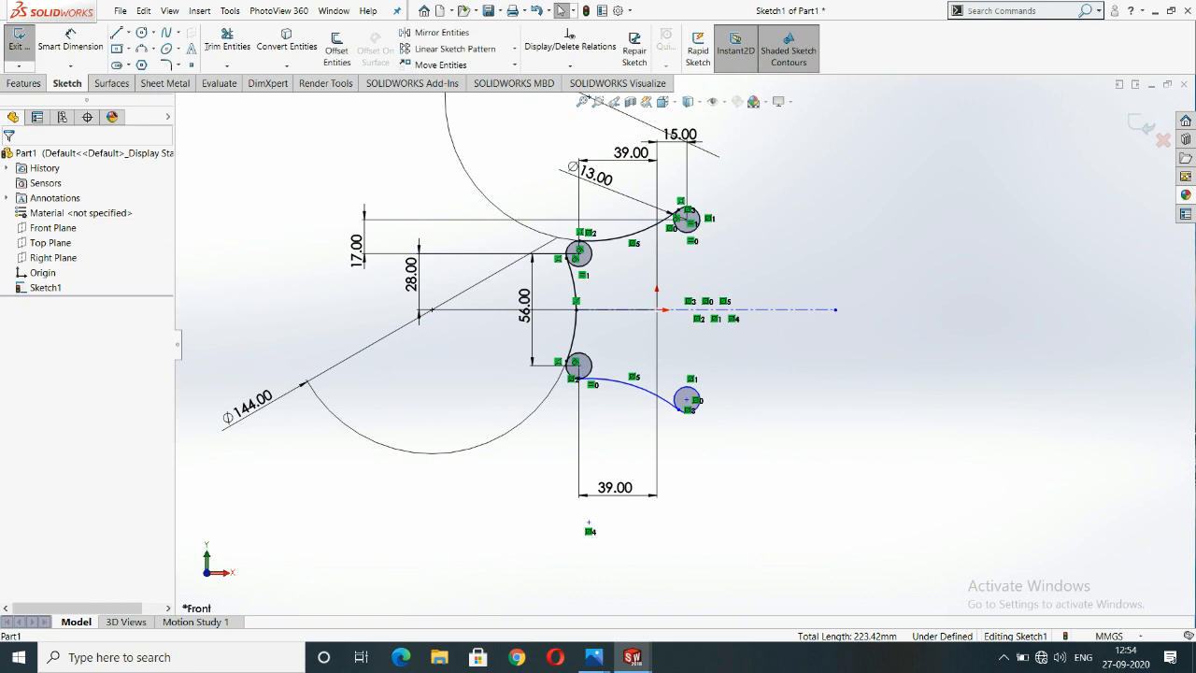
Remove the mirrored arc and circle below the centerline.
left_click(227, 42)
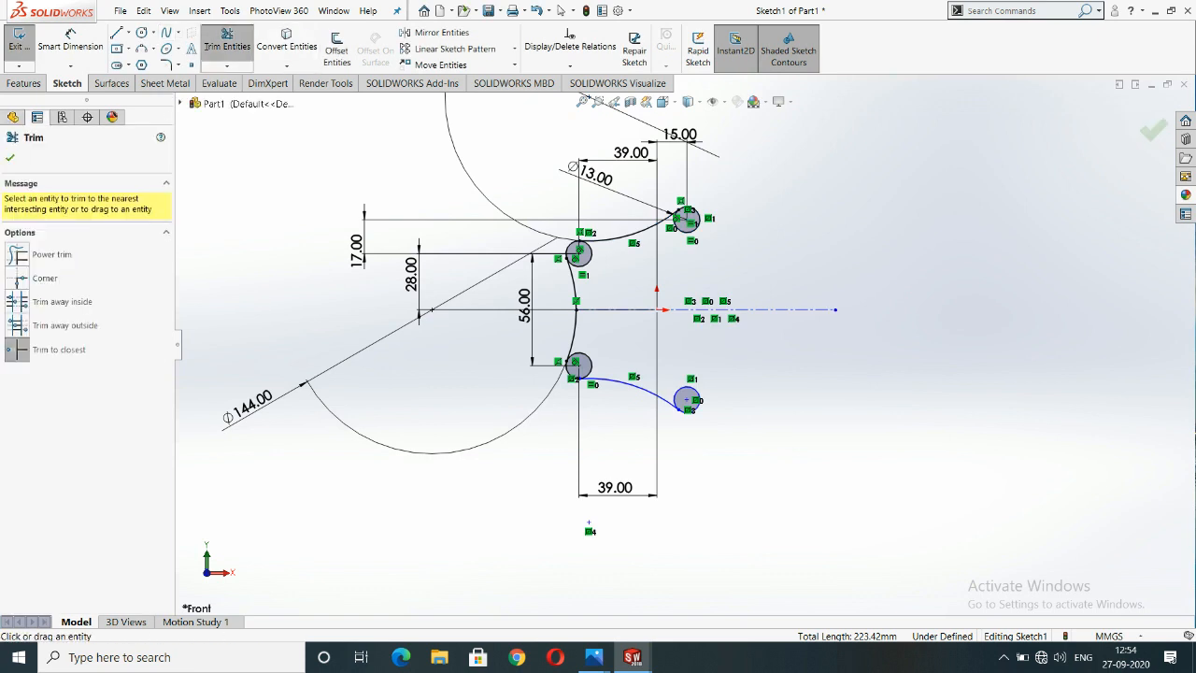
left_click(561, 10)
key("Delete")
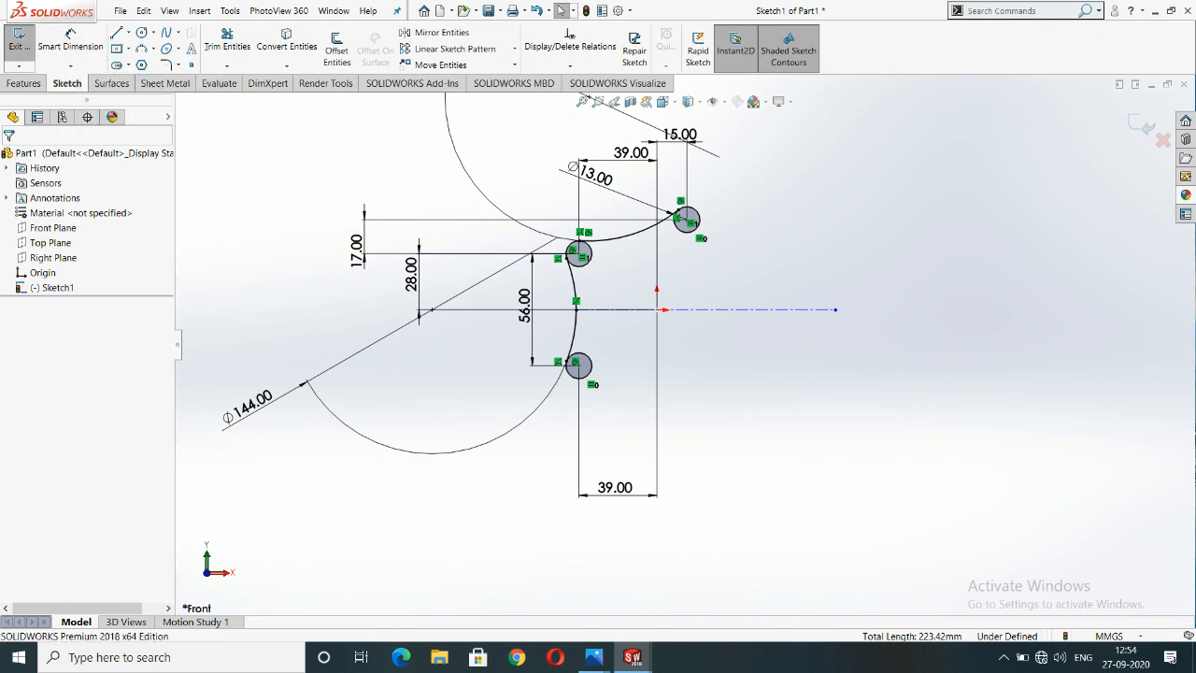
Set the diameter dimension of the upper-right circle to 3 mm.
scroll(689, 338, "up", 3)
scroll(690, 335, "down", 2)
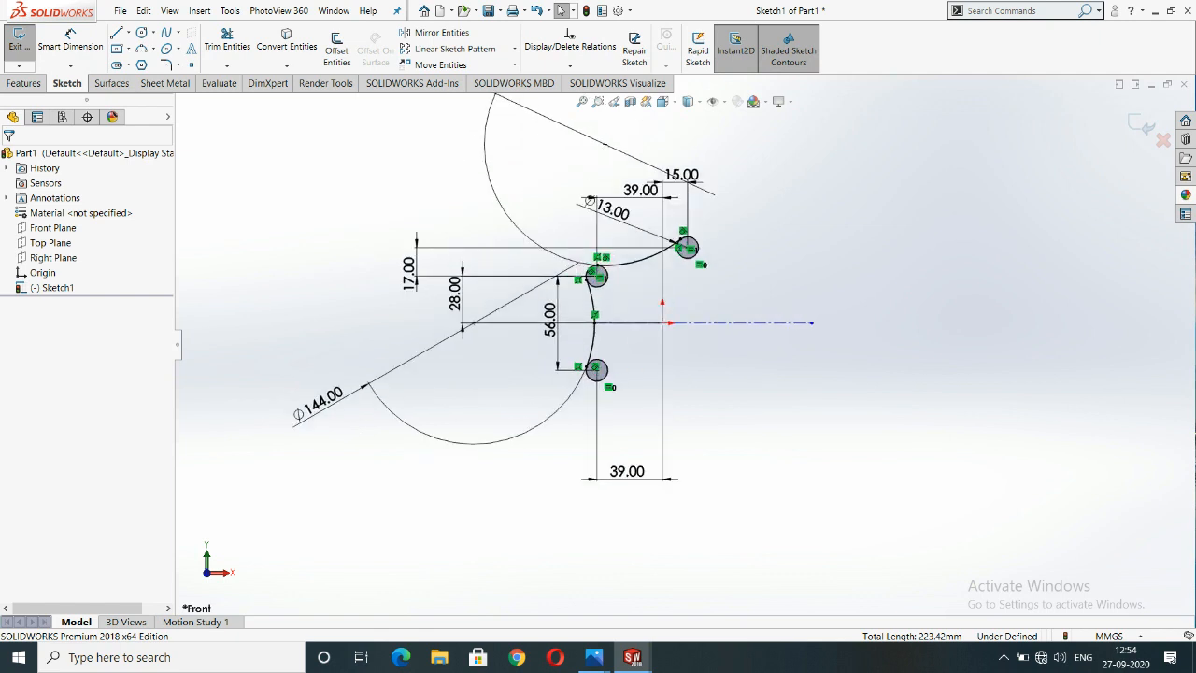
double_click(612, 209)
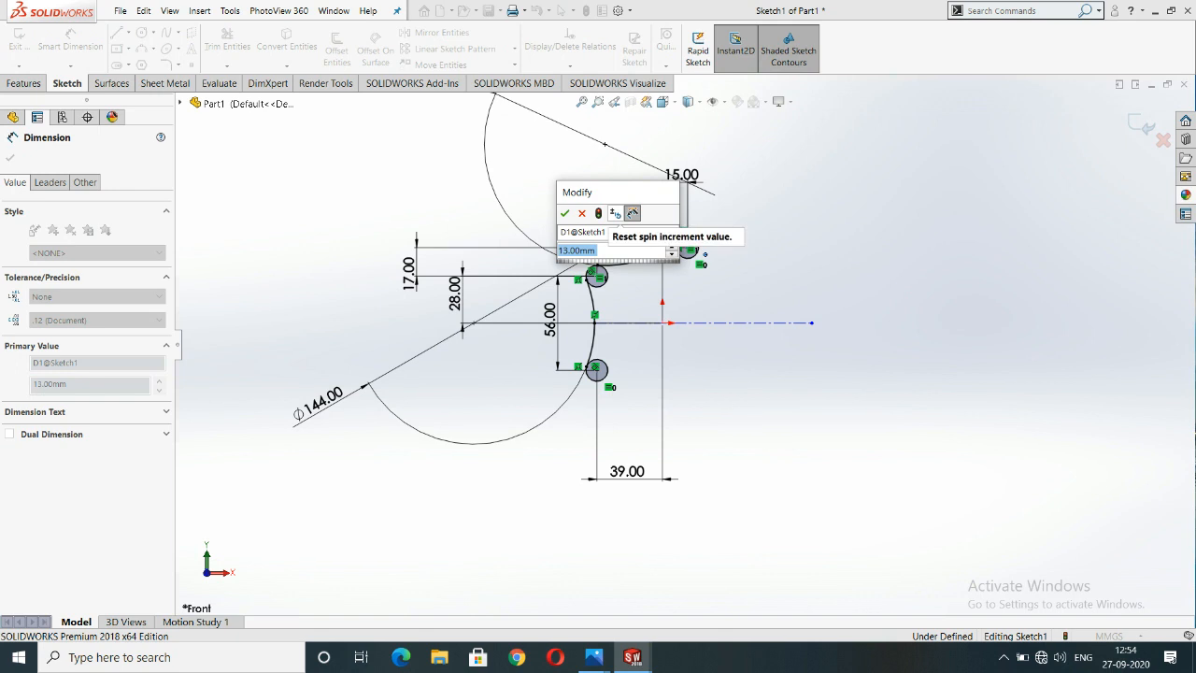
type("3")
key("Return")
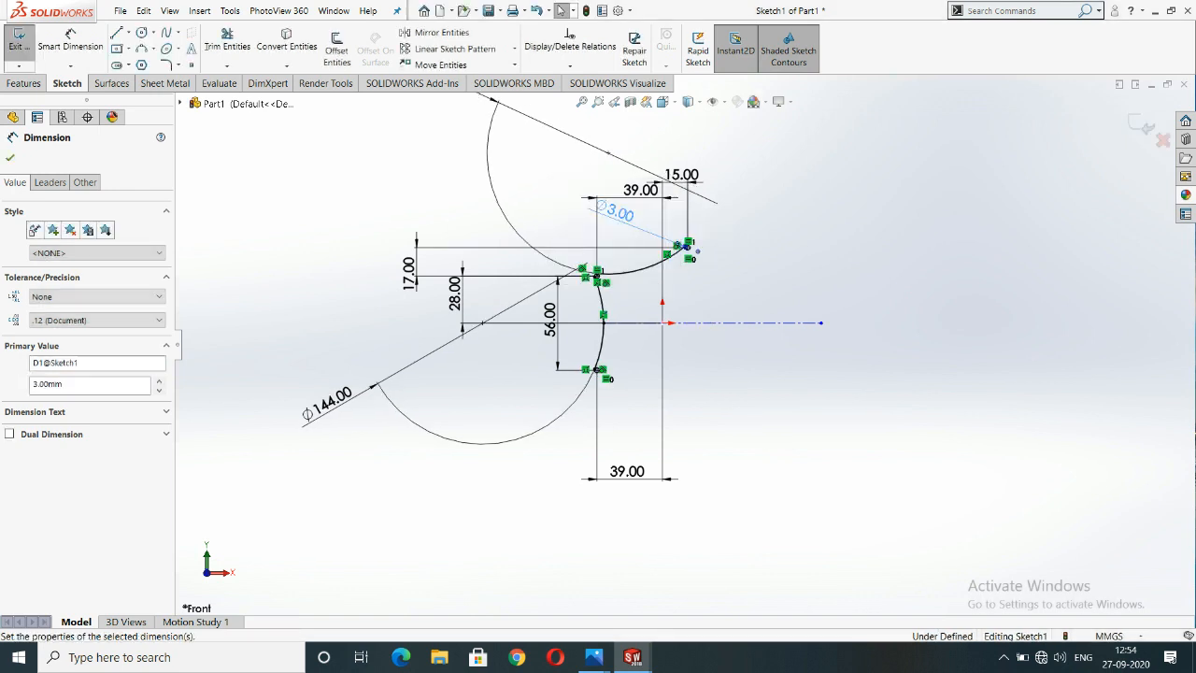
Set the upper-right circle's diameter dimension to 26 mm.
double_click(618, 212)
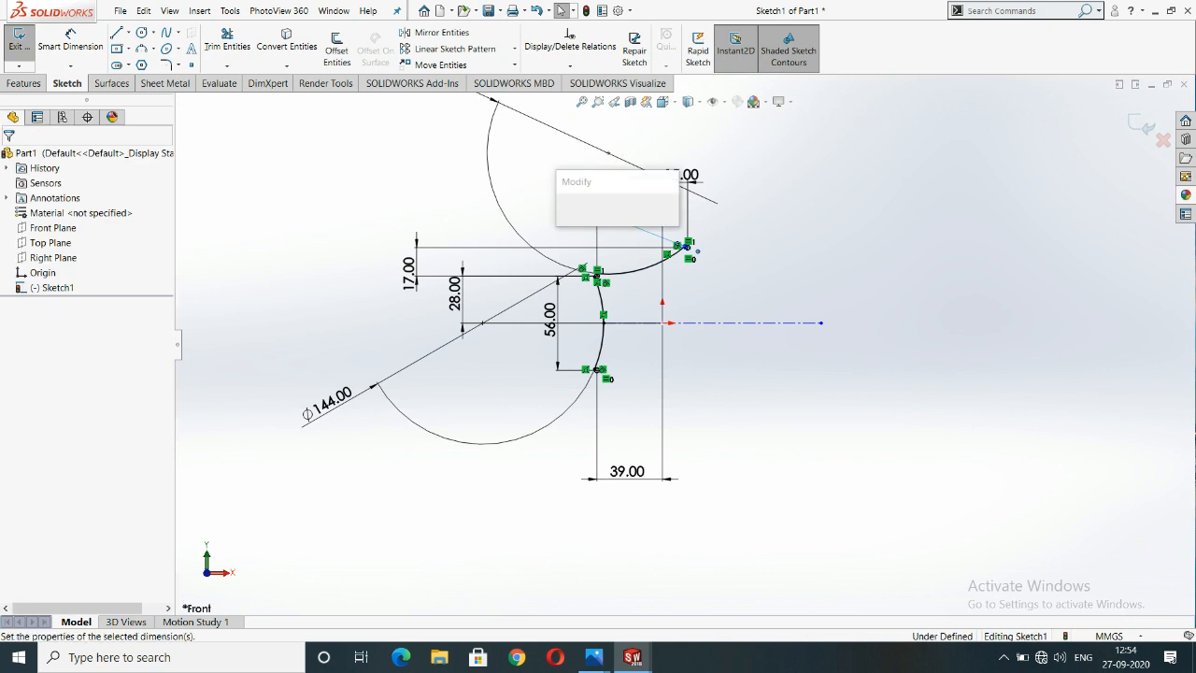
type("26")
key("Return")
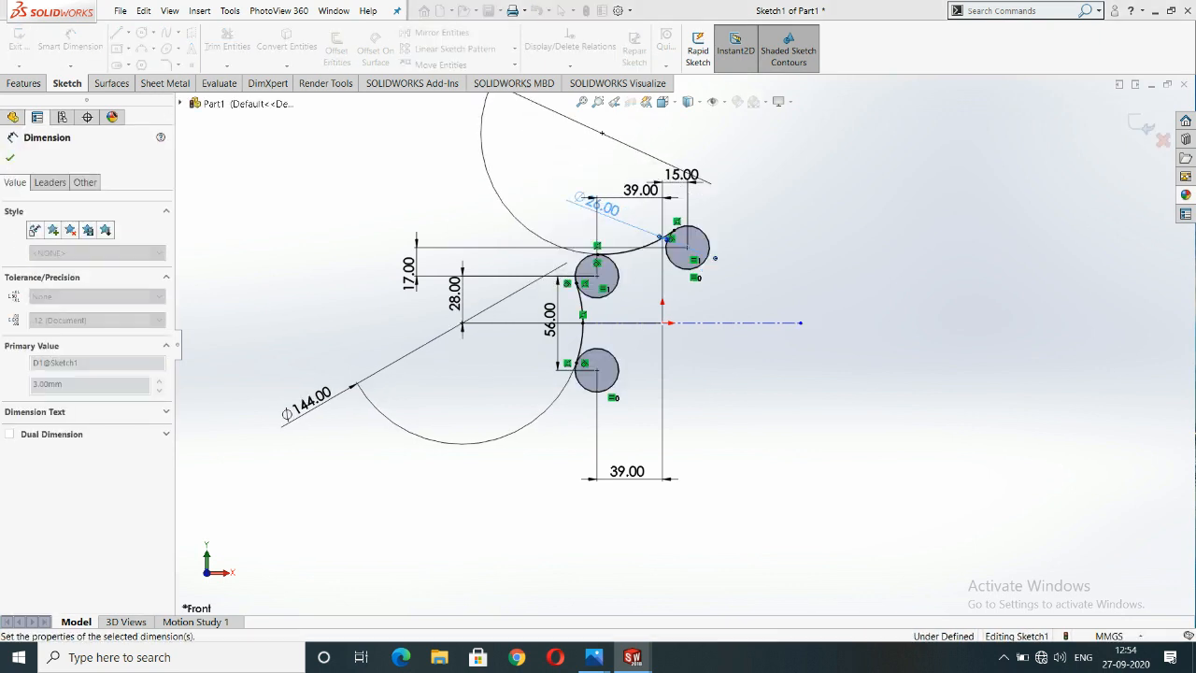
scroll(732, 294, "down", 4)
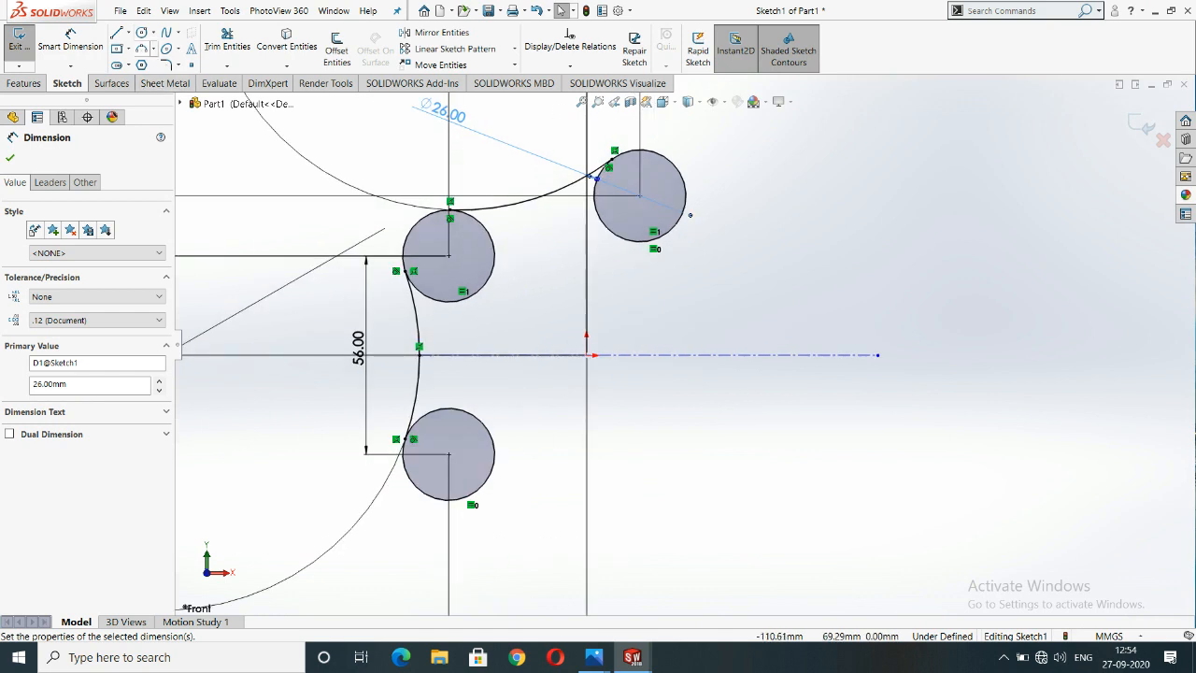
left_click(141, 31)
left_click(639, 195)
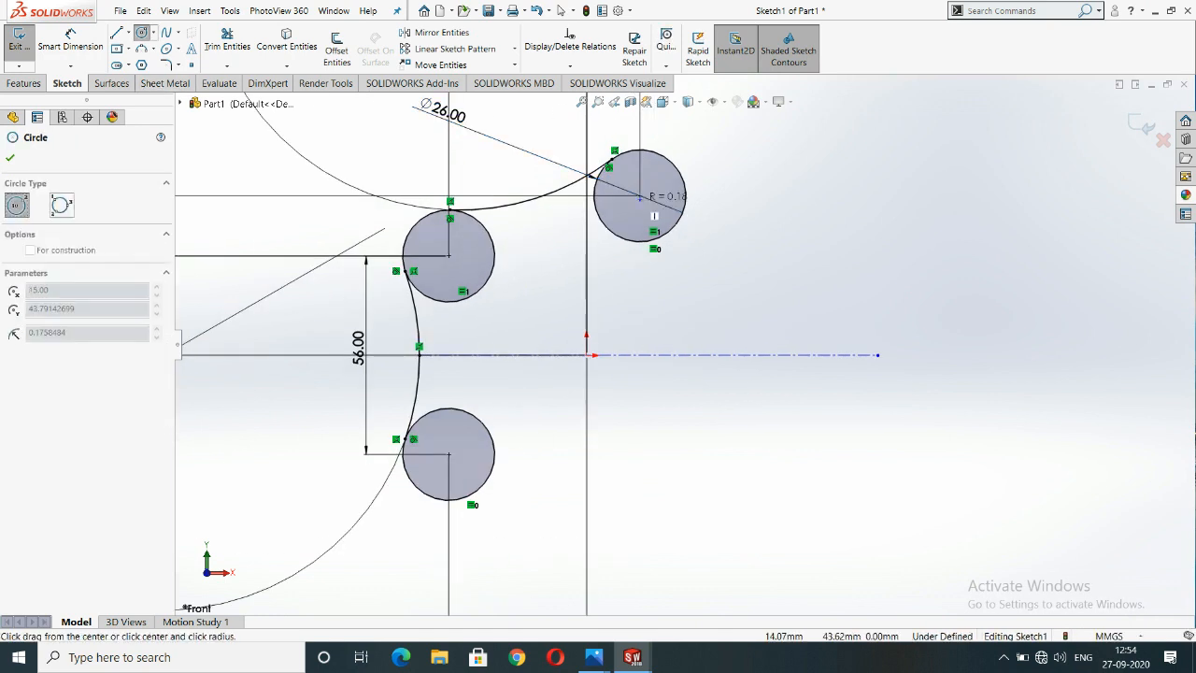
key("Escape")
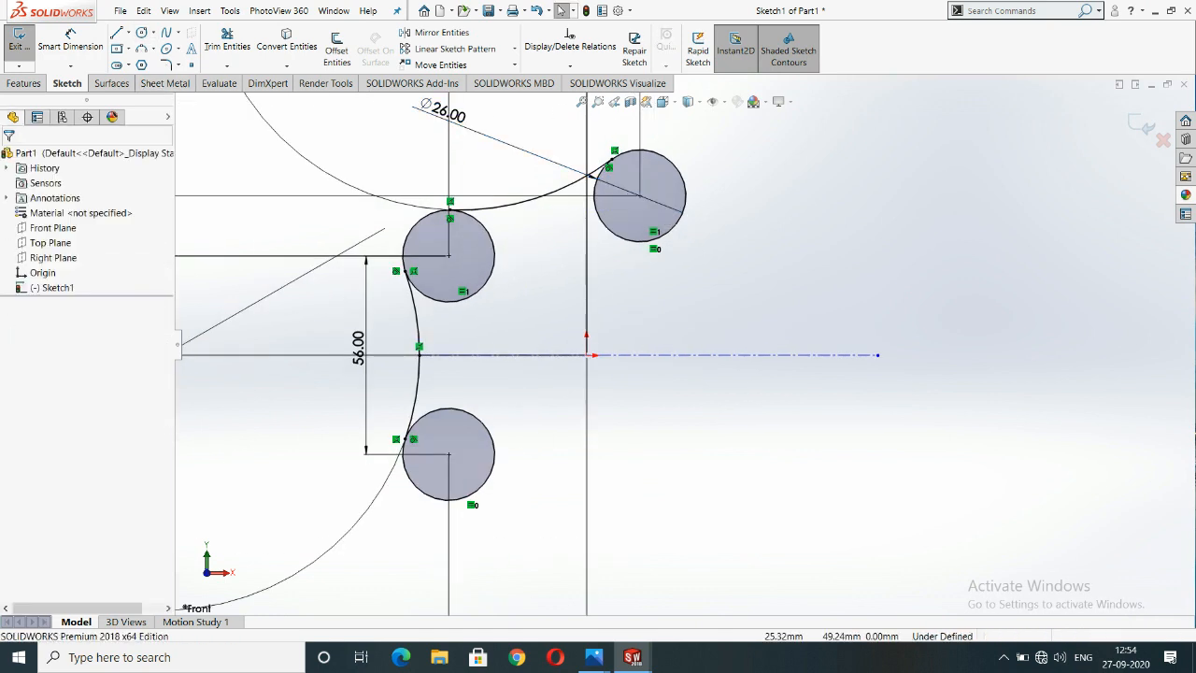
Sketch a concentric inner circle of about 5 to 6 mm radius inside each of the three 26 mm circles.
key("Return")
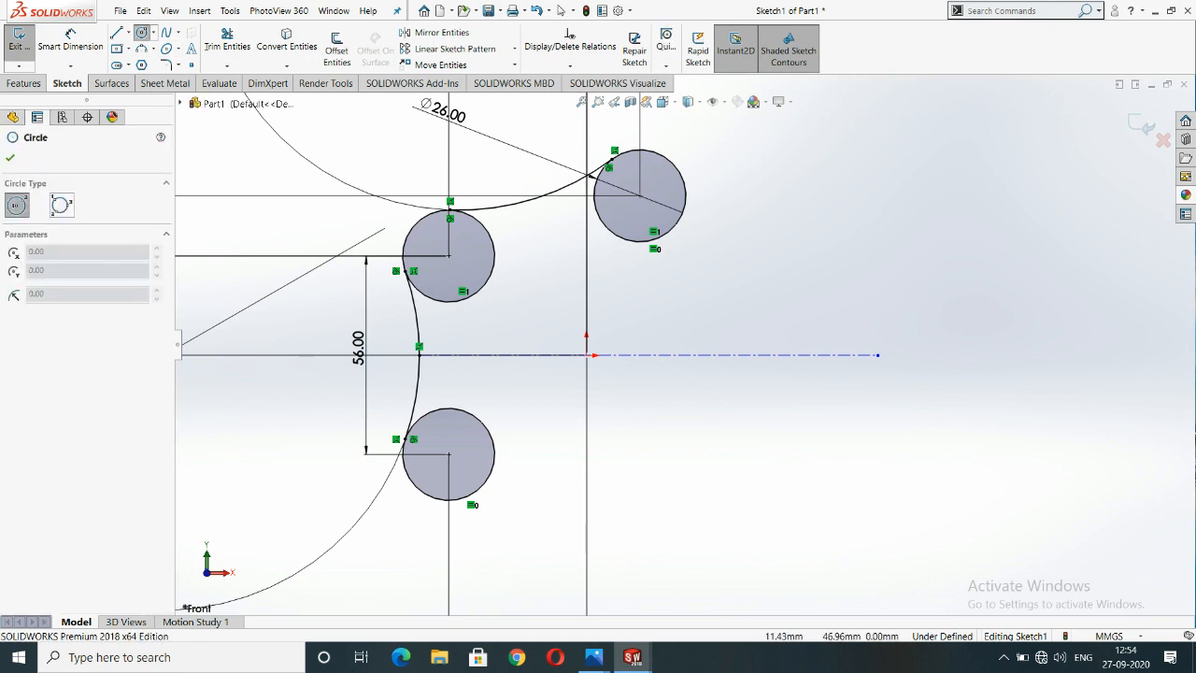
left_click(639, 195)
left_click(657, 195)
left_click(448, 255)
left_click(467, 247)
left_click(449, 454)
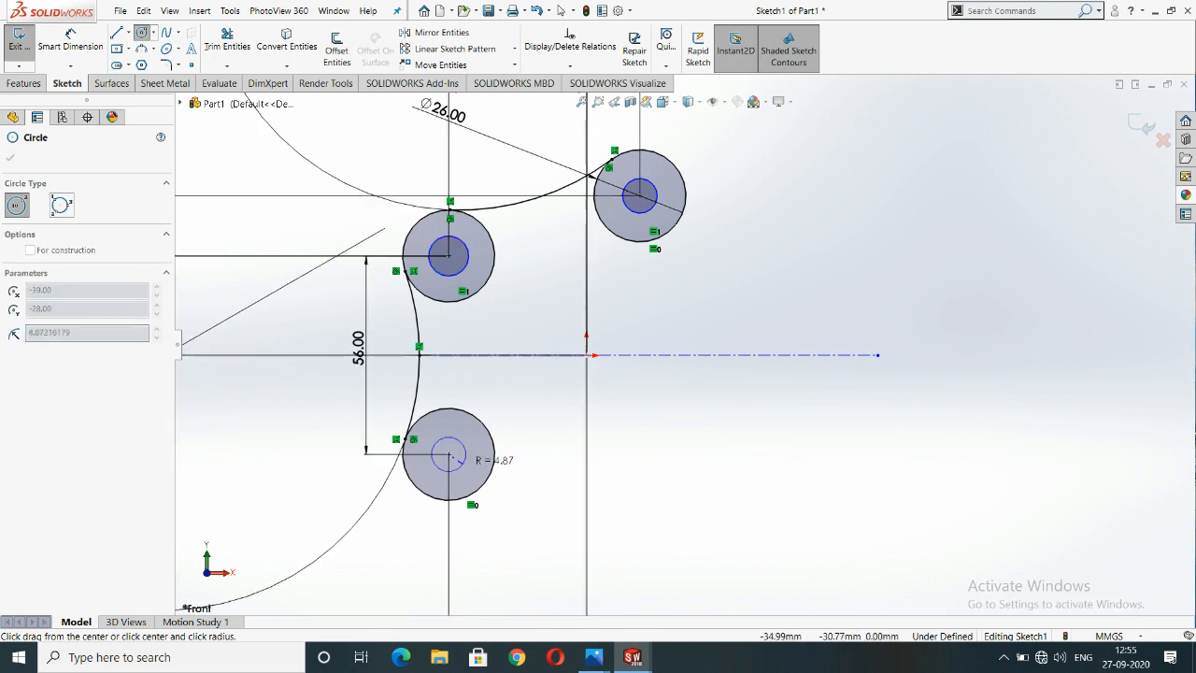
left_click(462, 465)
key("Escape")
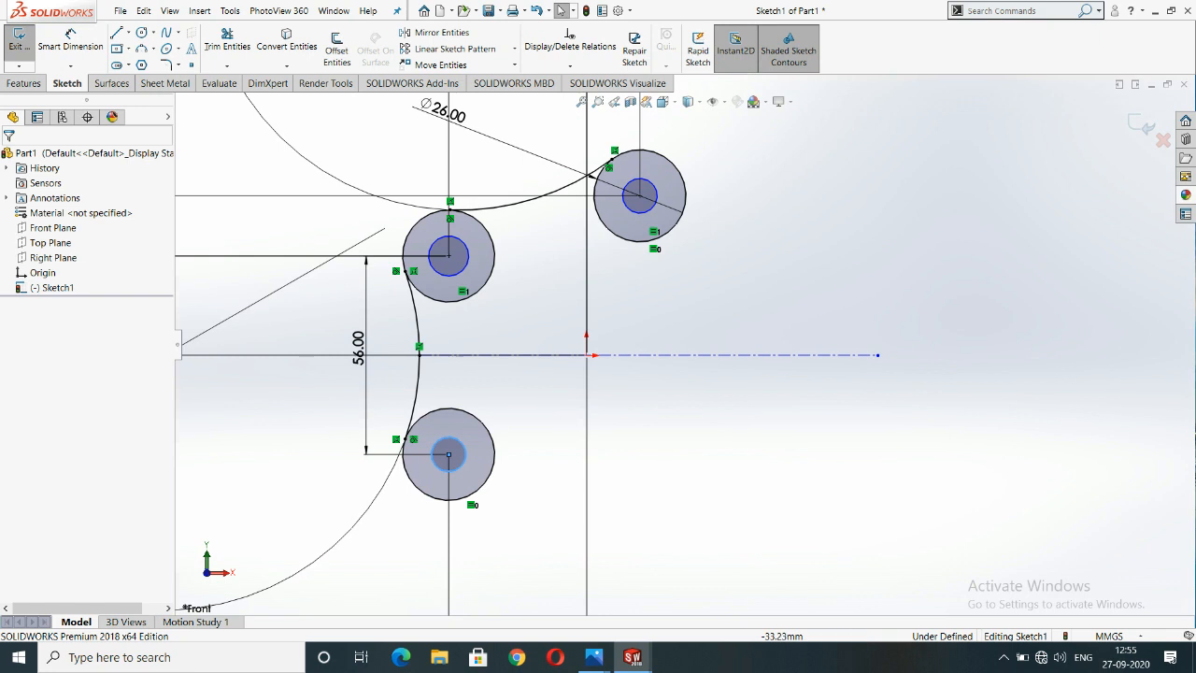
Make the three inner circles equal in size and accept the relation.
left_click(467, 259, "ctrl")
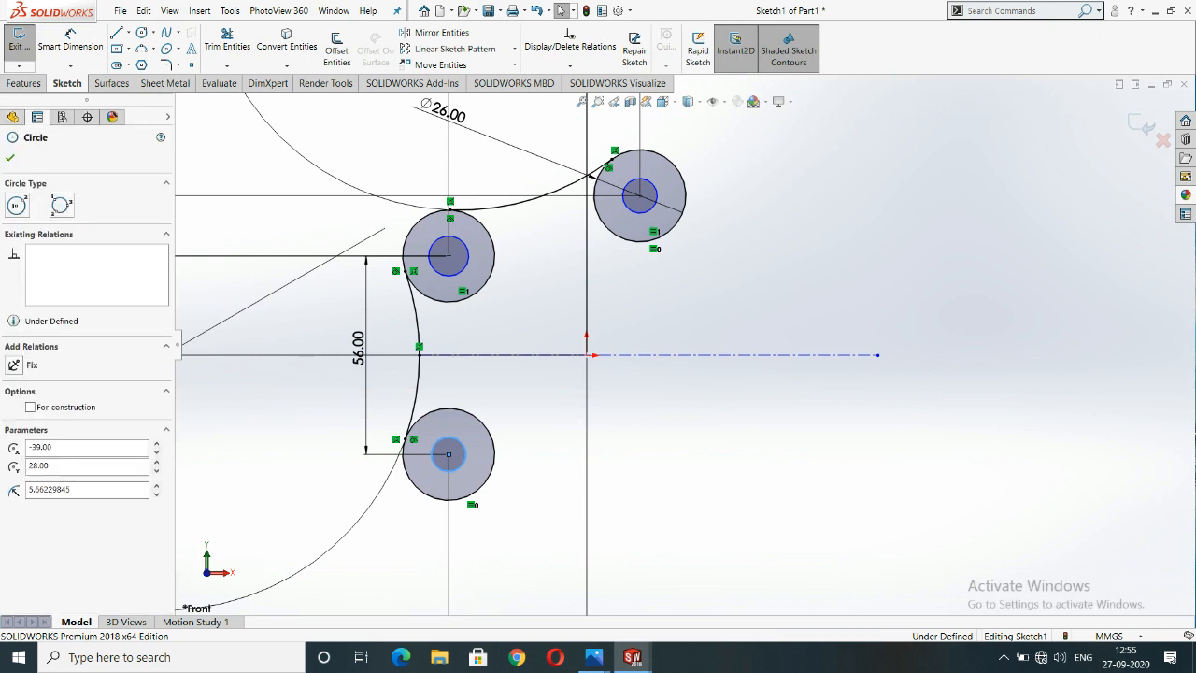
left_click(635, 211, "ctrl")
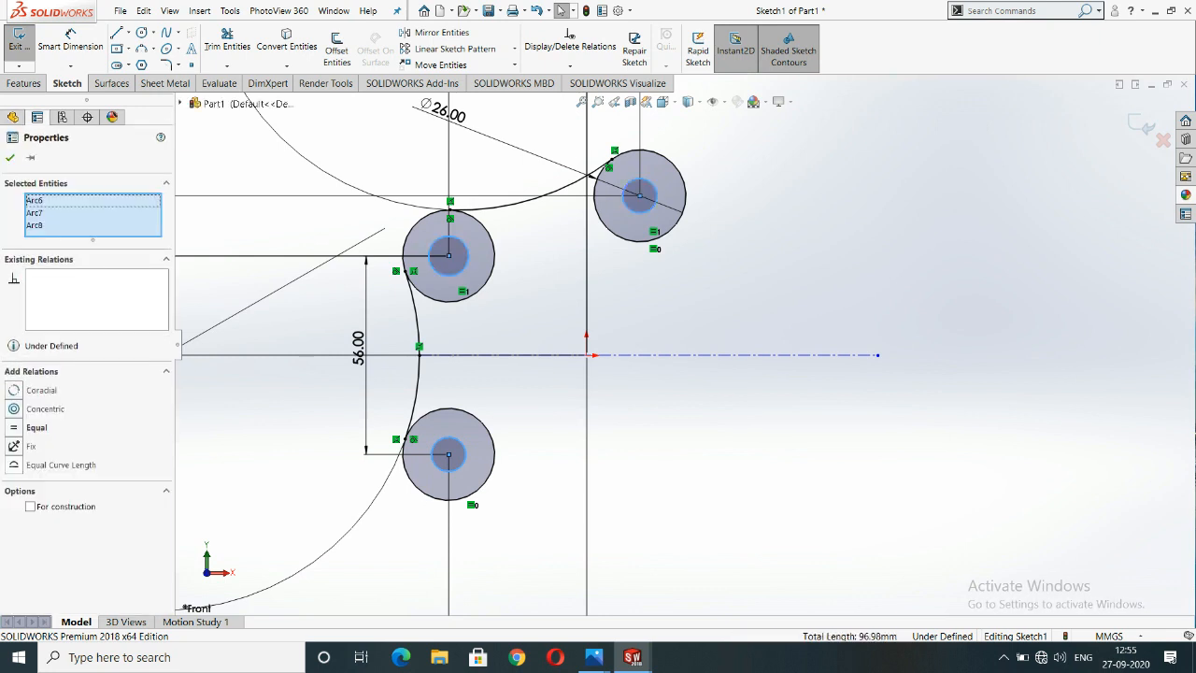
left_click(36, 427)
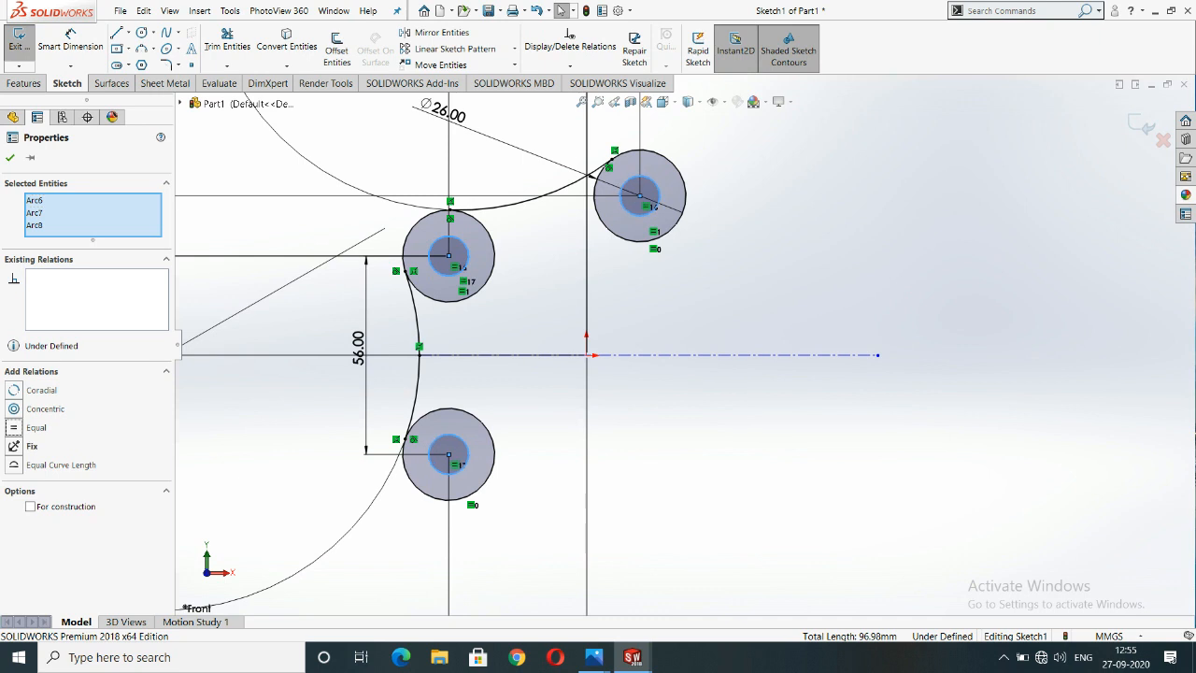
left_click(10, 157)
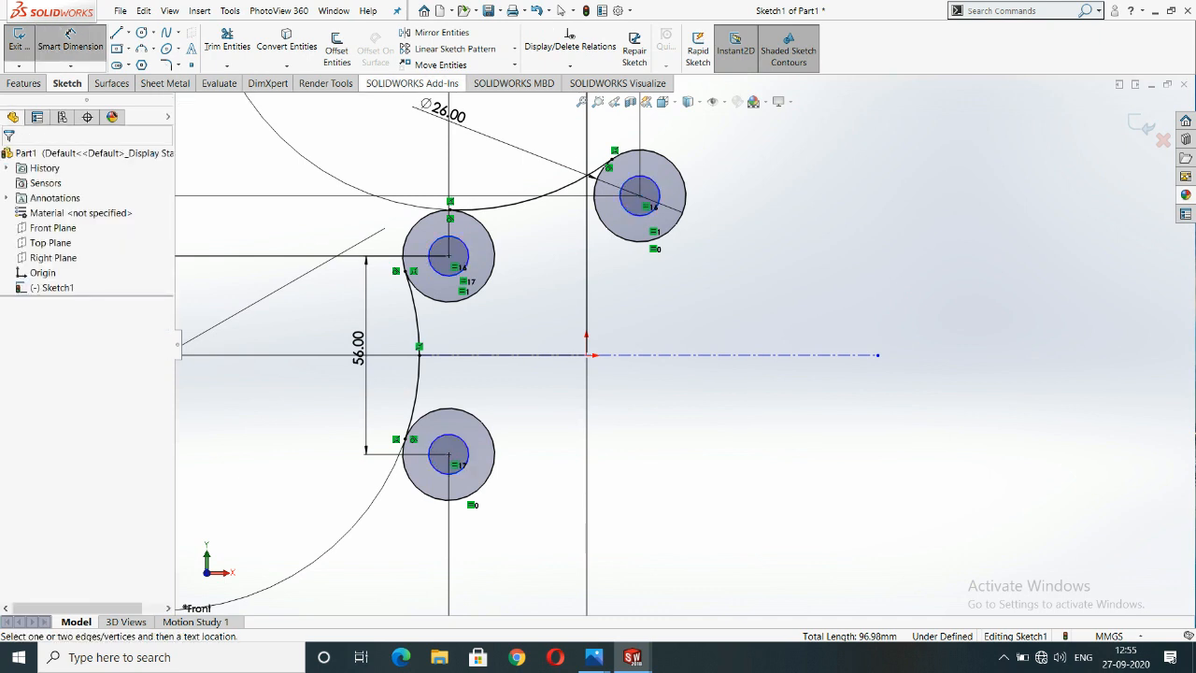
Dimension the upper-right inner circle's diameter as 13 mm.
left_click(682, 180)
left_click(731, 158)
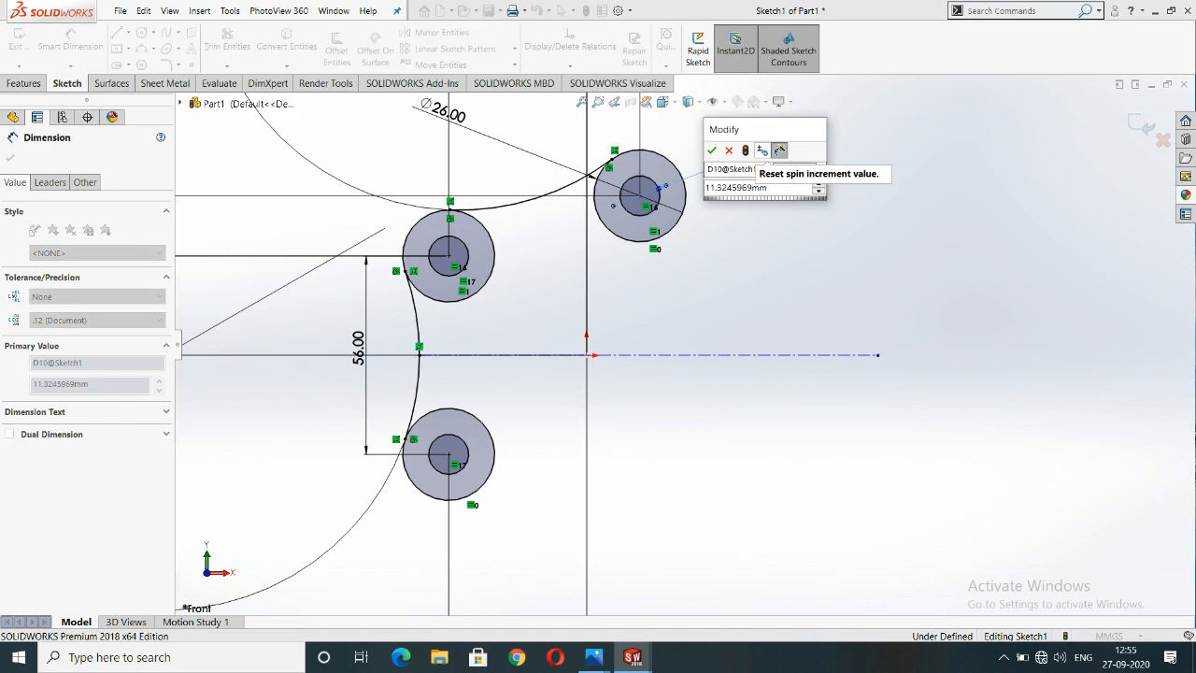
type("13")
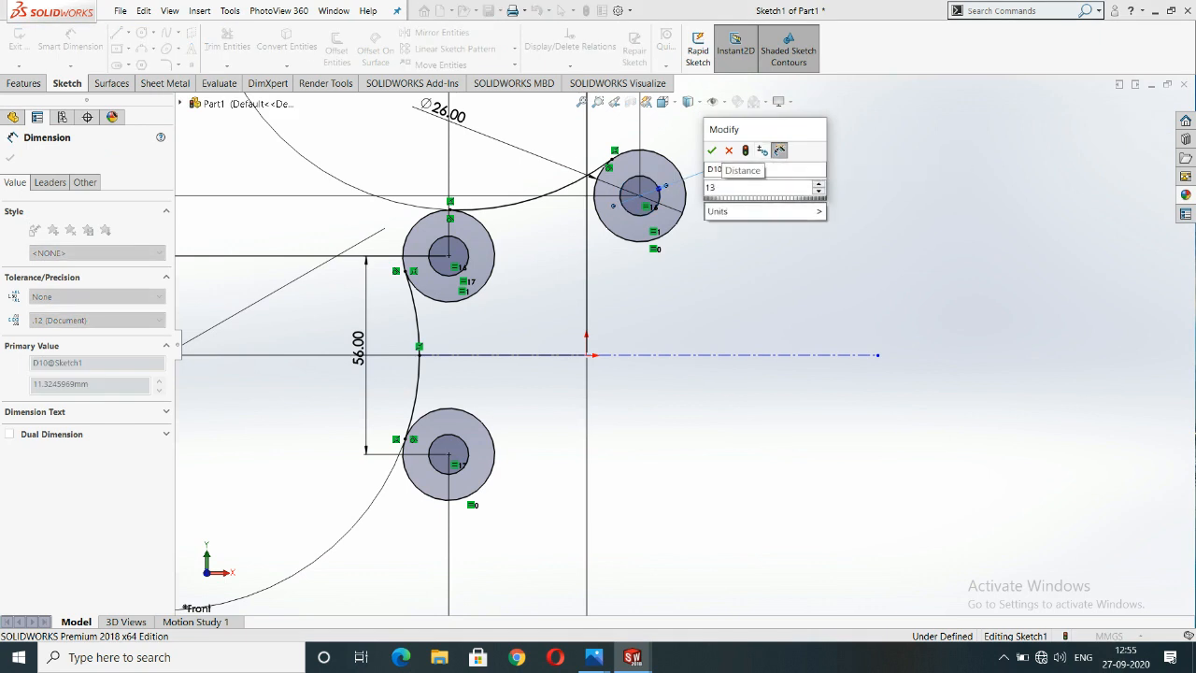
key("Return")
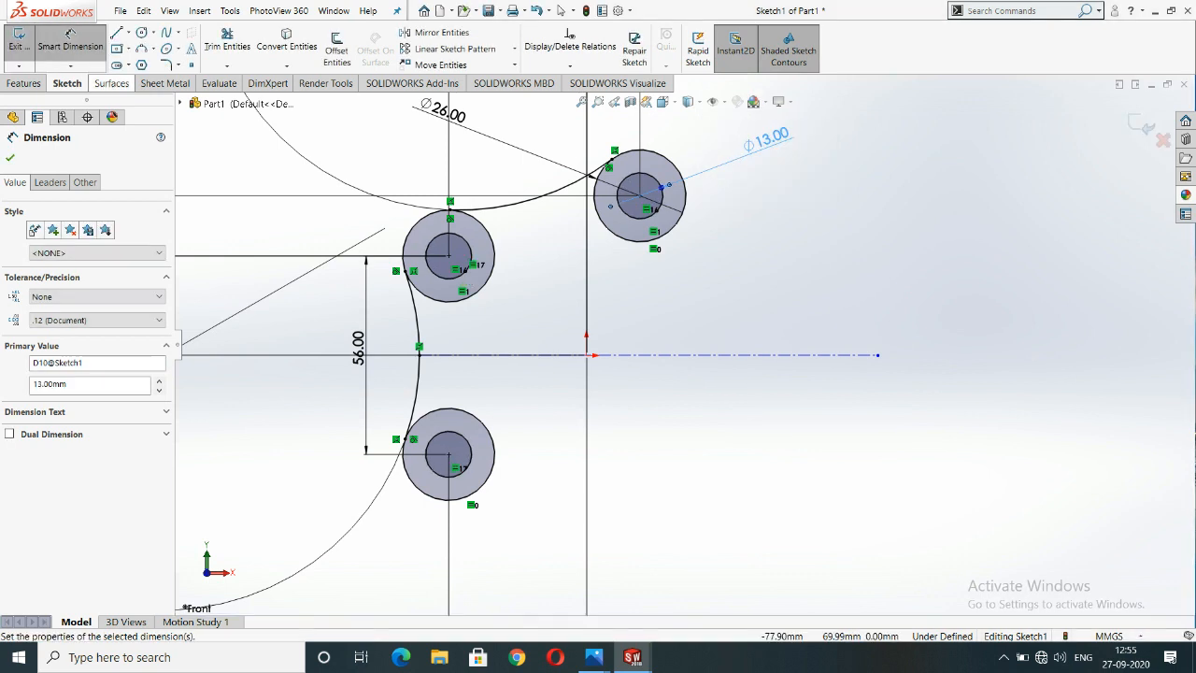
Trim the upper-left outer circle down to the arc connecting the two large tangent arcs.
left_click(226, 43)
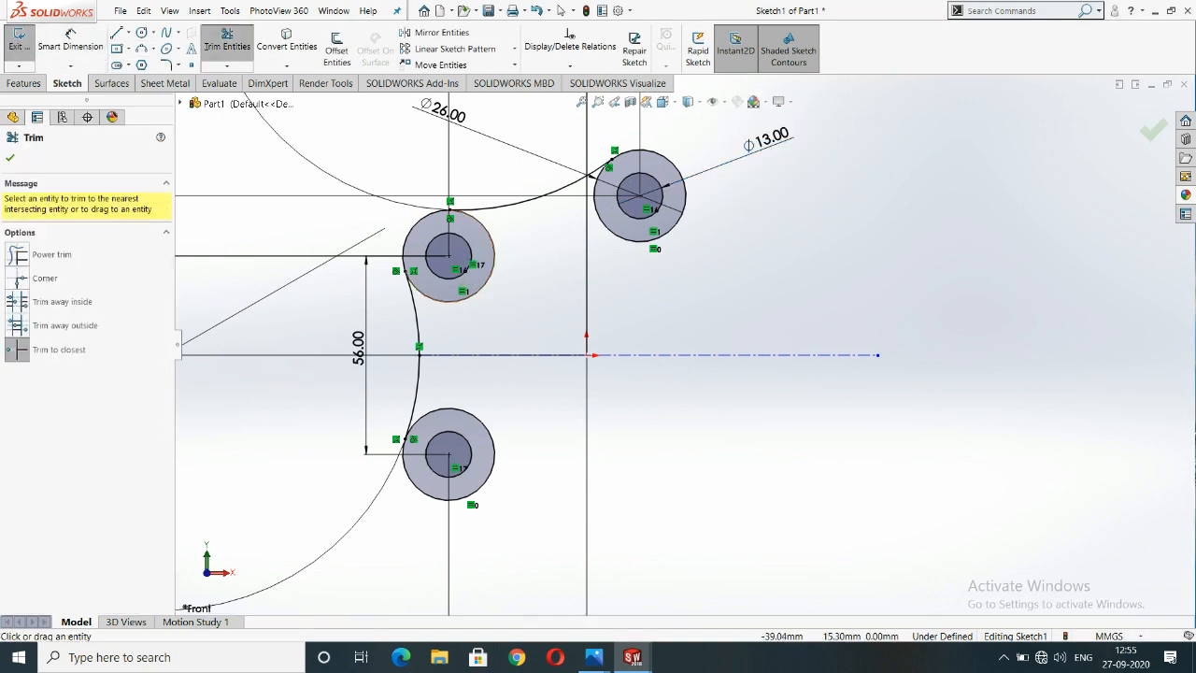
left_click(483, 286)
scroll(682, 347, "up", 2)
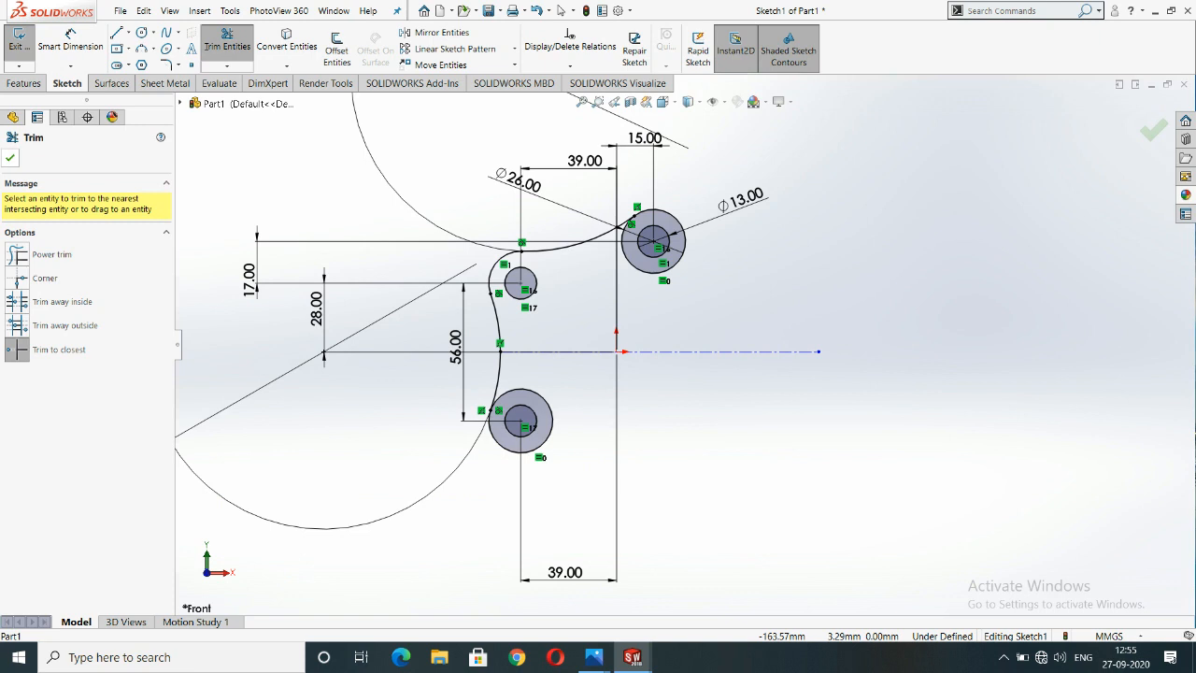
key("Escape")
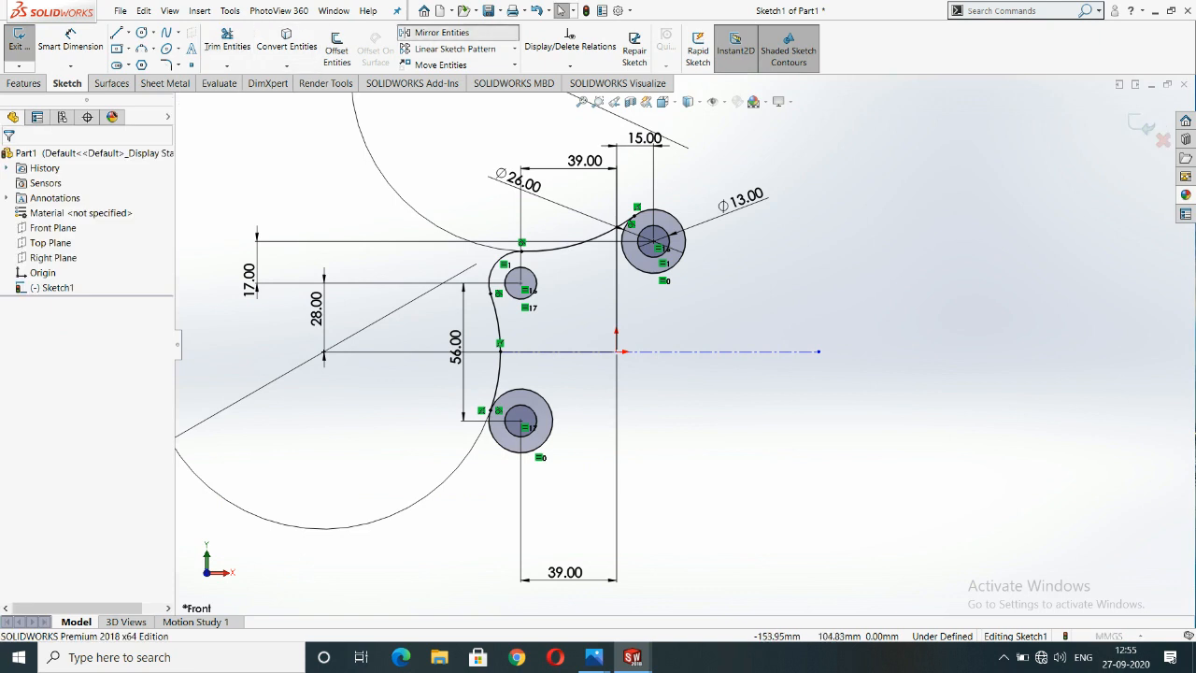
Mirror the upper-right boss's two concentric circles and the adjoining large tangent arc about the horizontal centerline.
left_click(439, 32)
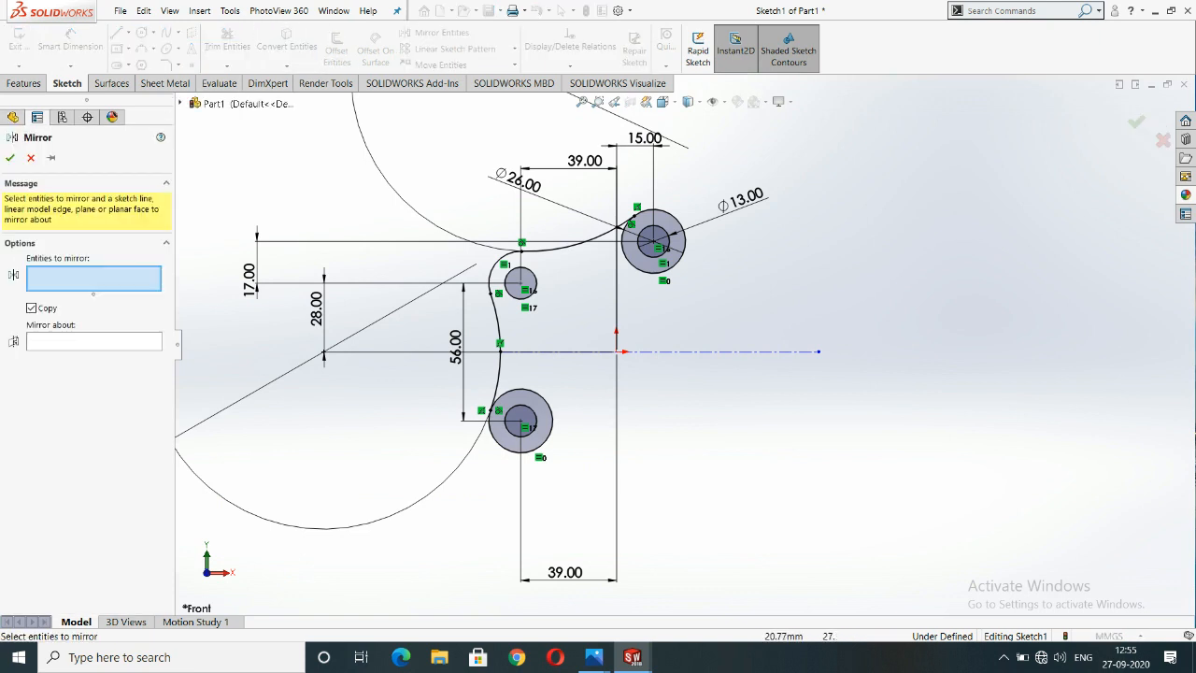
left_click(644, 272)
left_click(647, 256)
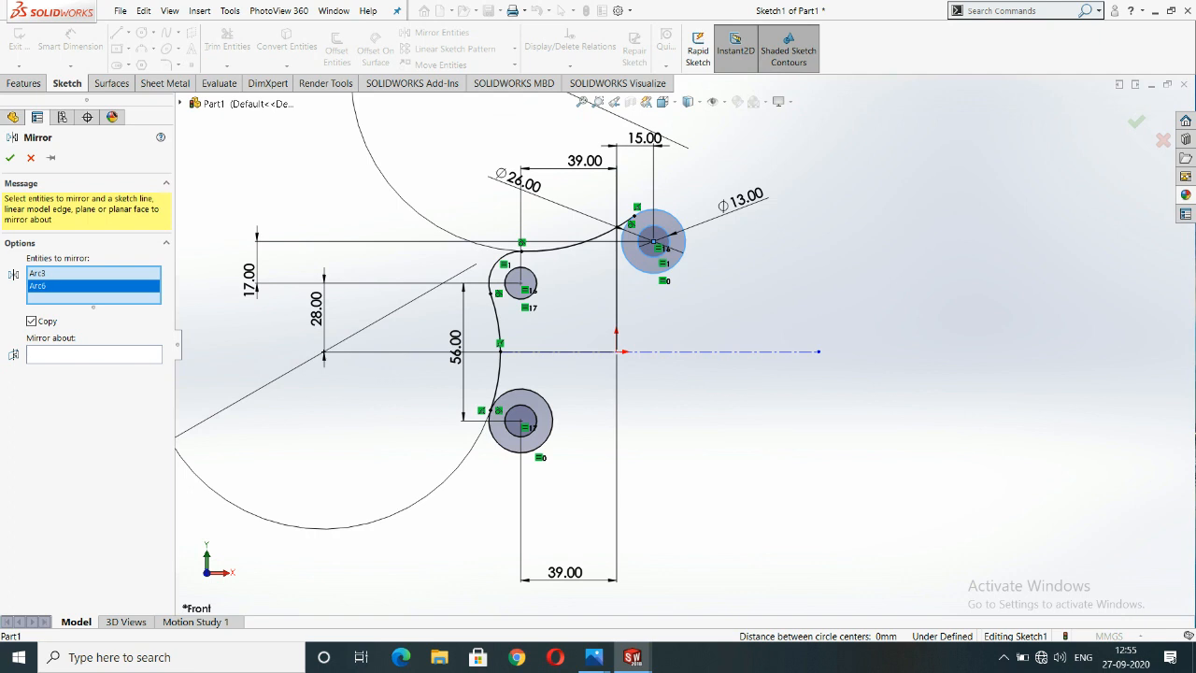
left_click(598, 236)
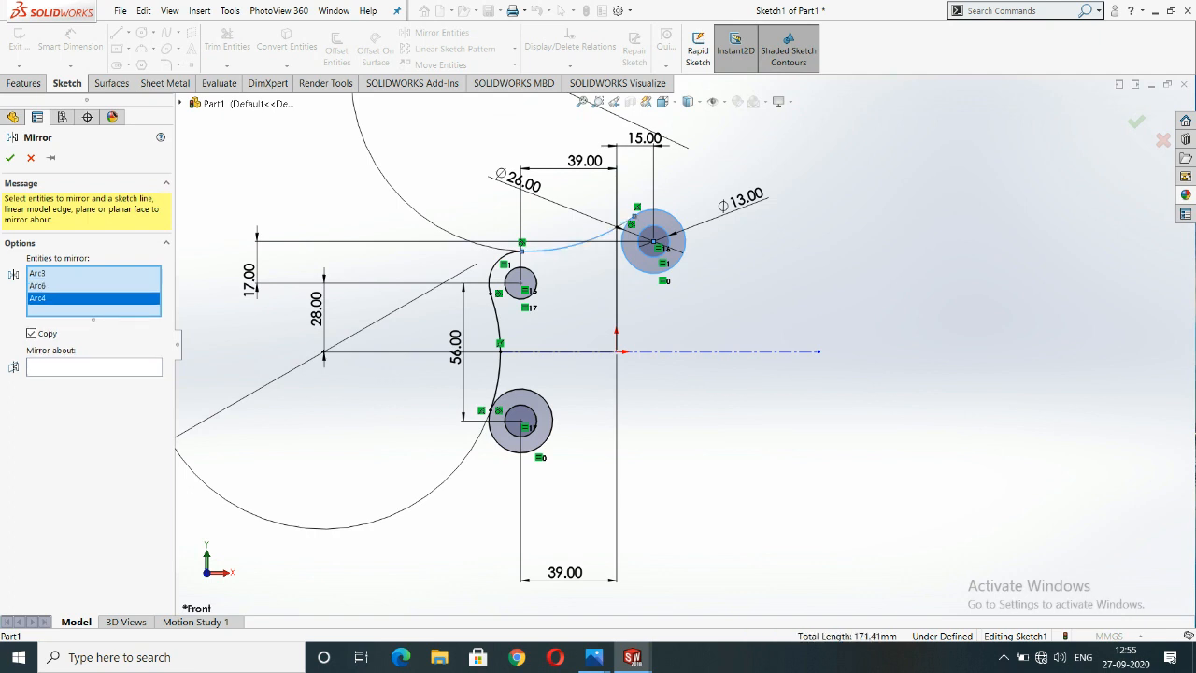
left_click(93, 367)
left_click(687, 352)
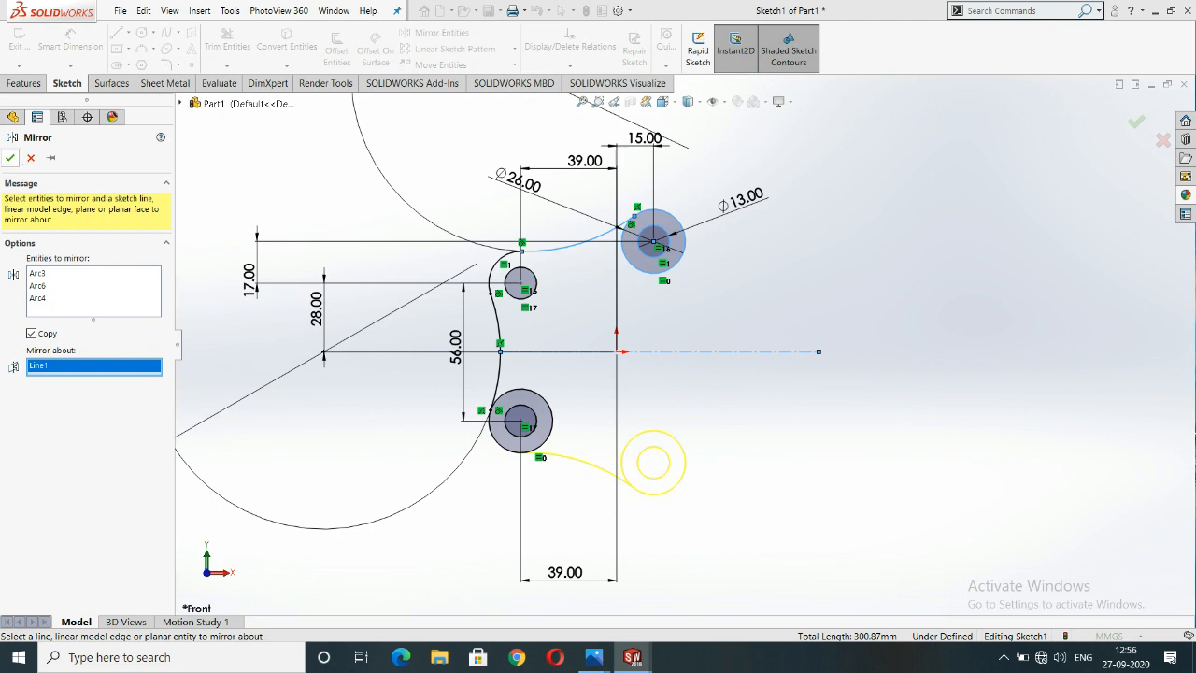
left_click(10, 158)
Trim the lower-left outer circle down to the arc connecting the two large tangent arcs.
scroll(638, 437, "down", 2)
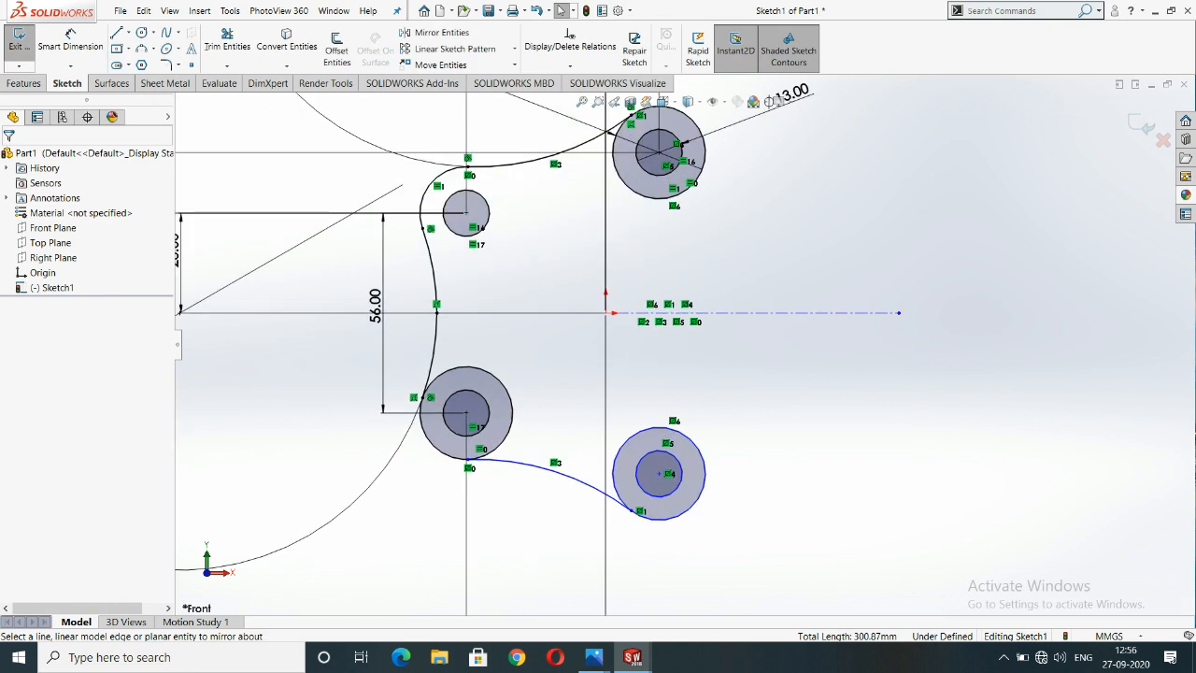
left_click(227, 42)
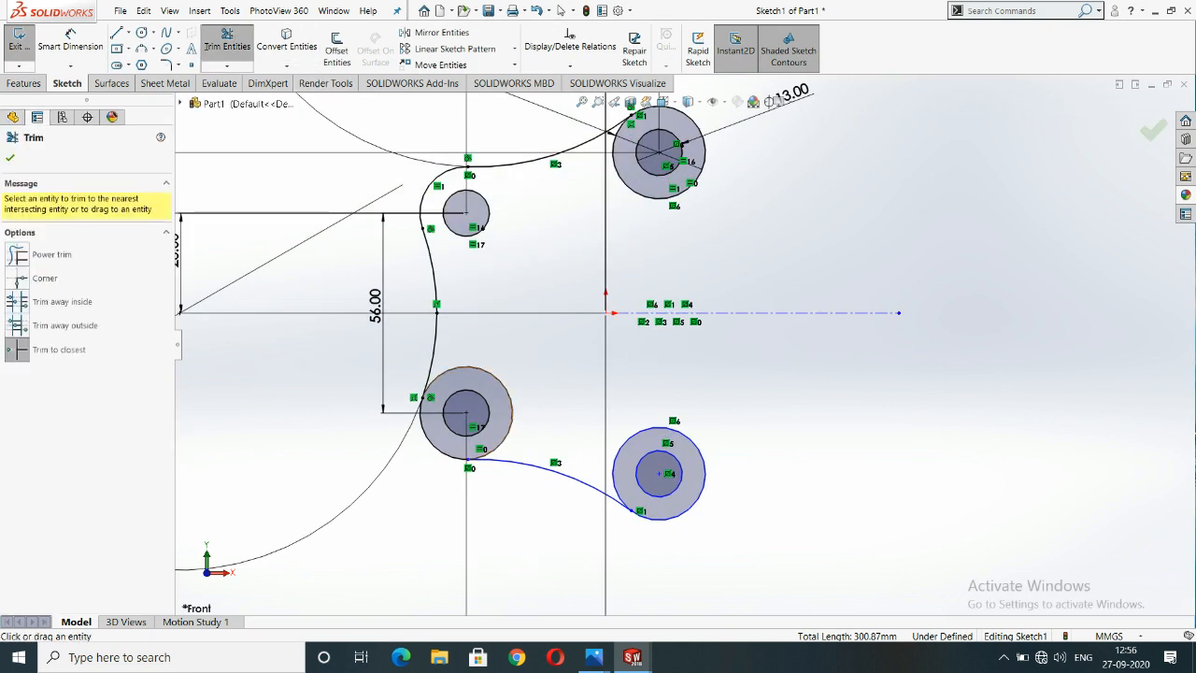
left_click(510, 400)
scroll(544, 394, "up", 3)
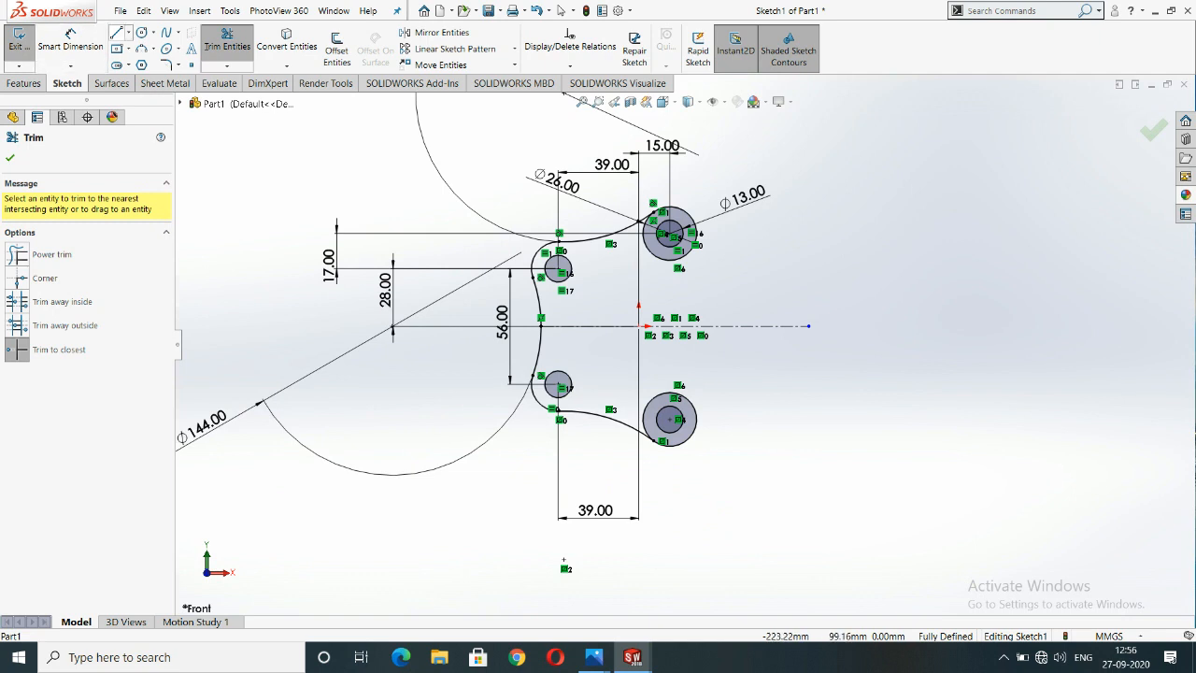
scroll(685, 342, "up", 3)
scroll(729, 327, "down", 3)
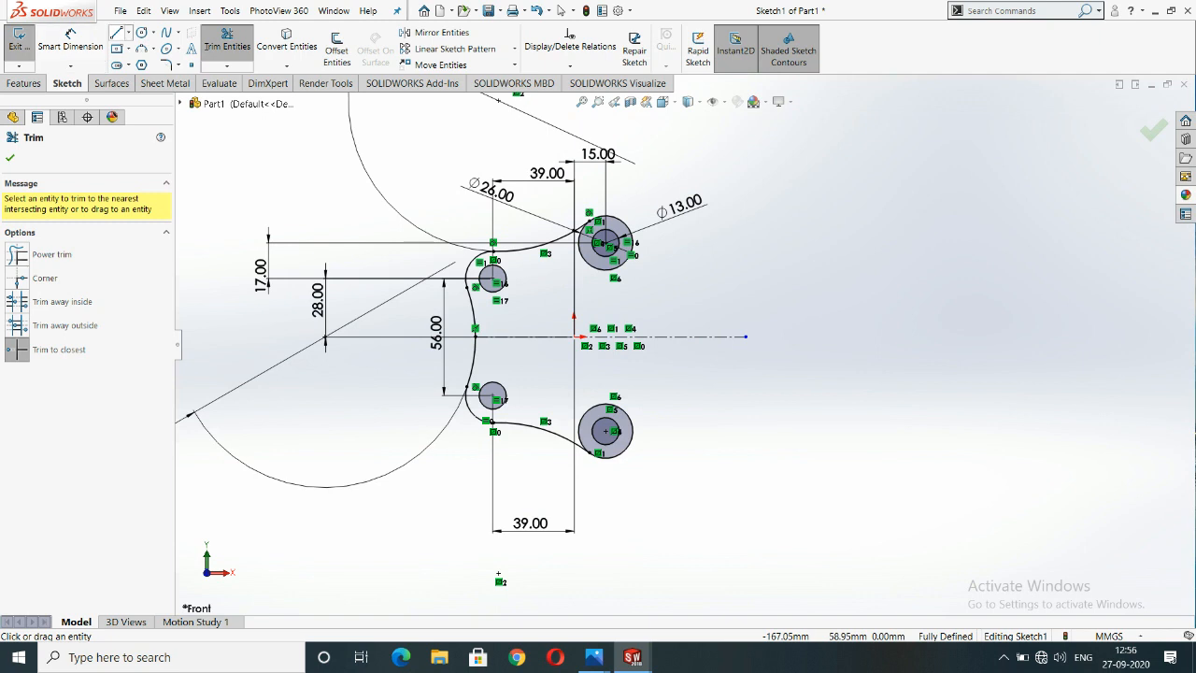
Sketch a closed rectangle of lines about 97 mm by 23 mm across the centerline, to the right of the bosses.
left_click(116, 32)
left_click(713, 312)
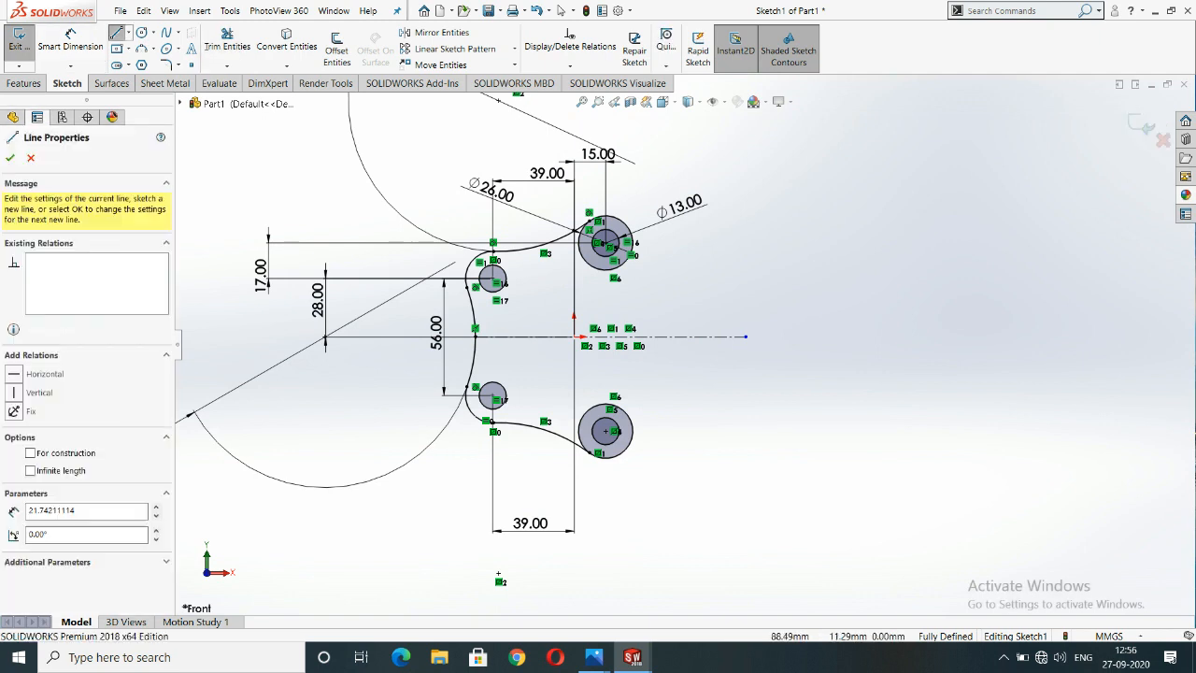
left_click(917, 312)
left_click(917, 360)
left_click(713, 361)
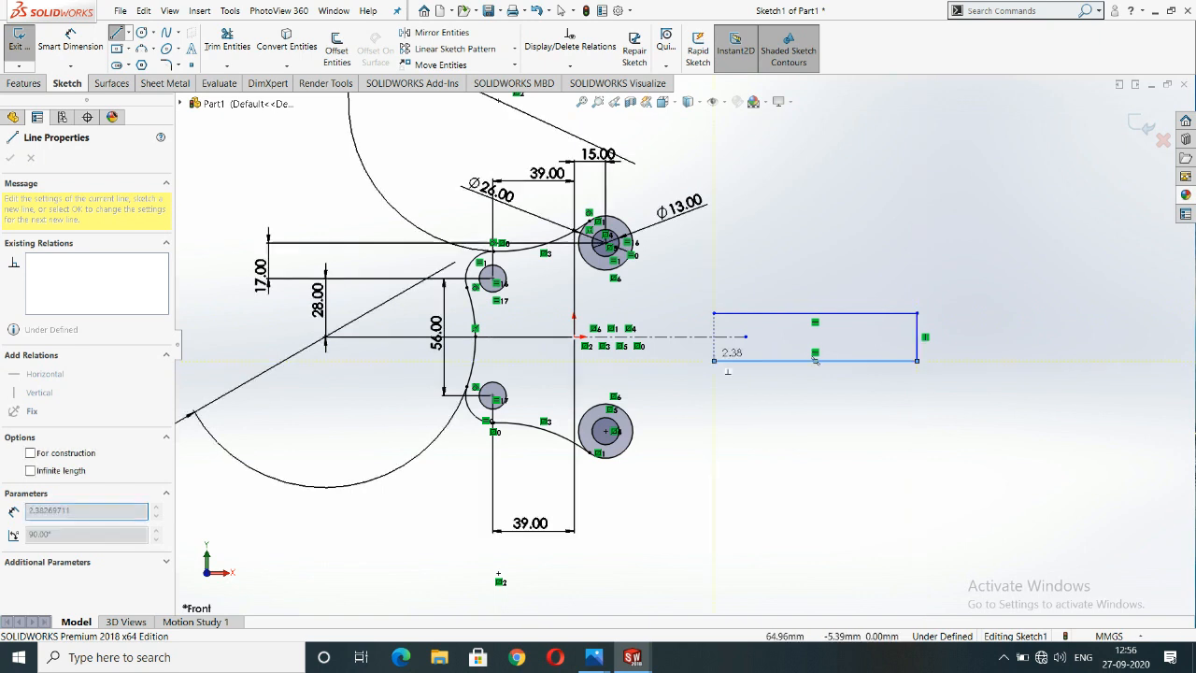
left_click(714, 313)
right_click(715, 337)
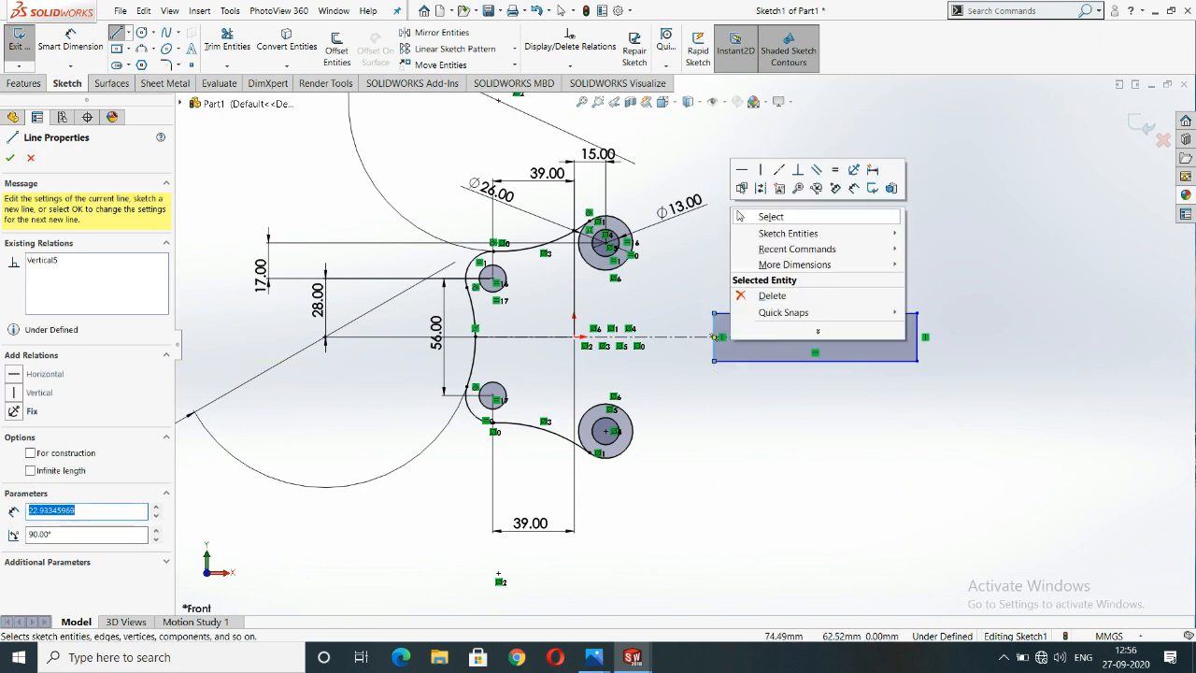
left_click(738, 215)
Dimension the rectangle's height as 28 mm between its two horizontal edges.
left_click(70, 39)
left_click(814, 360)
left_click(822, 314)
left_click(975, 340)
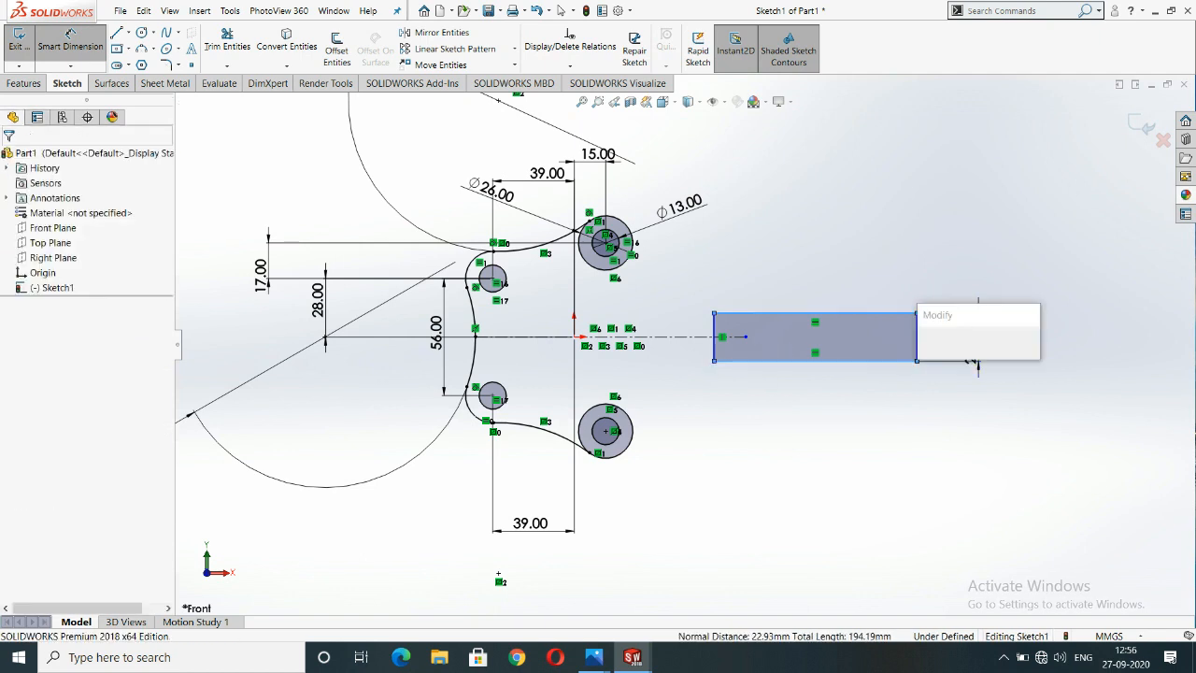
key("Return")
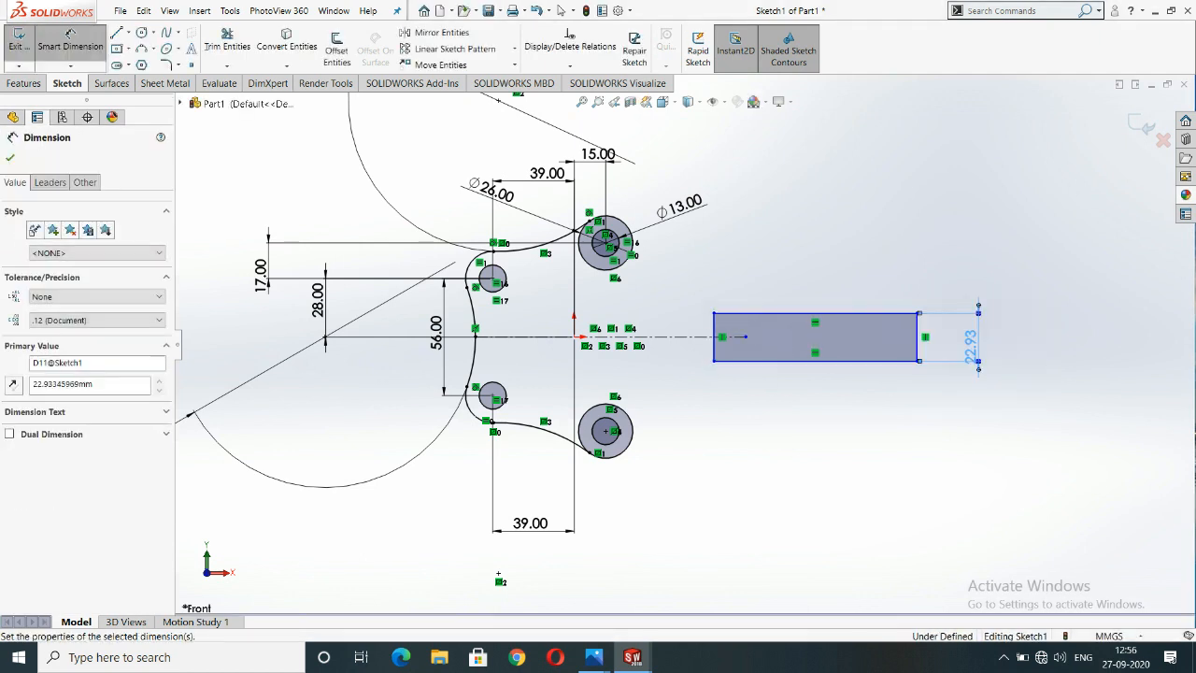
double_click(971, 347)
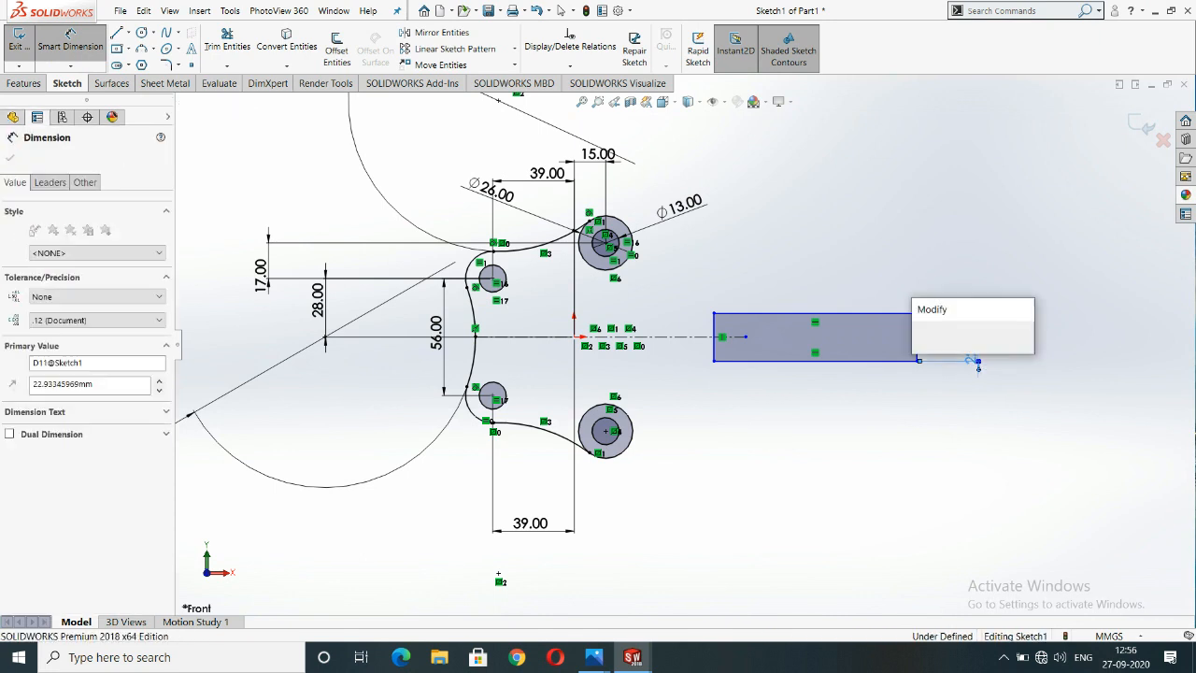
type("28")
key("Return")
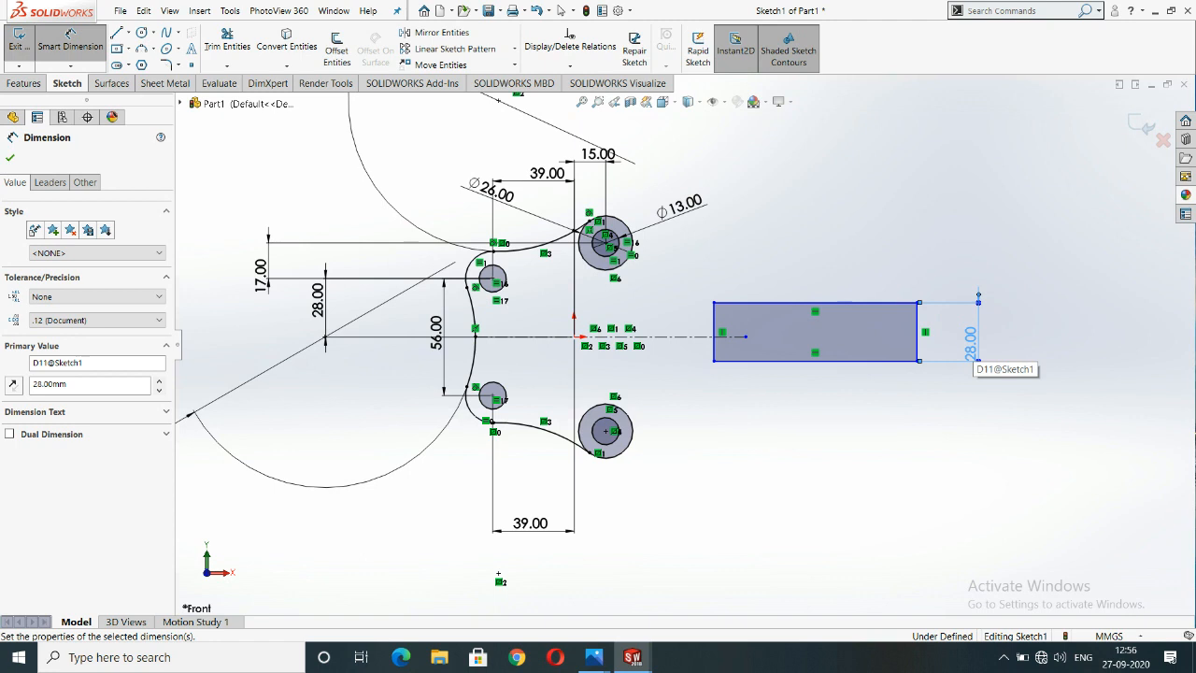
Try to dimension the rectangle's upper edge from the centerline and delete the driven dimension.
left_click(745, 302)
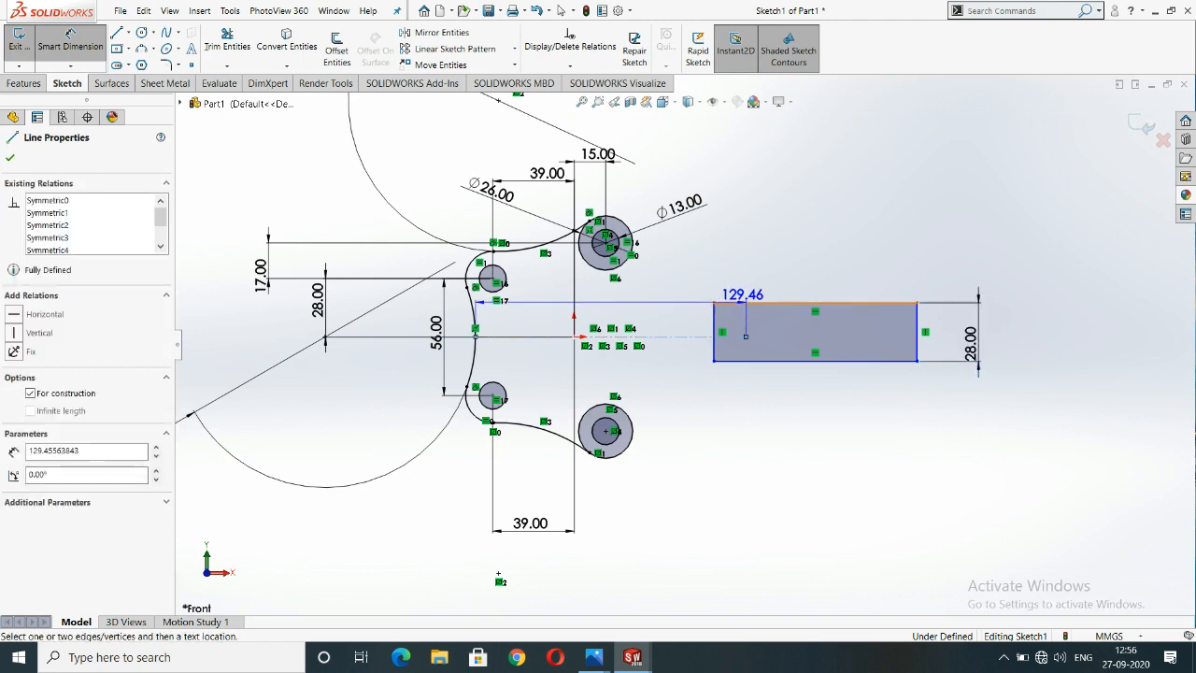
left_click(746, 335)
left_click(668, 318)
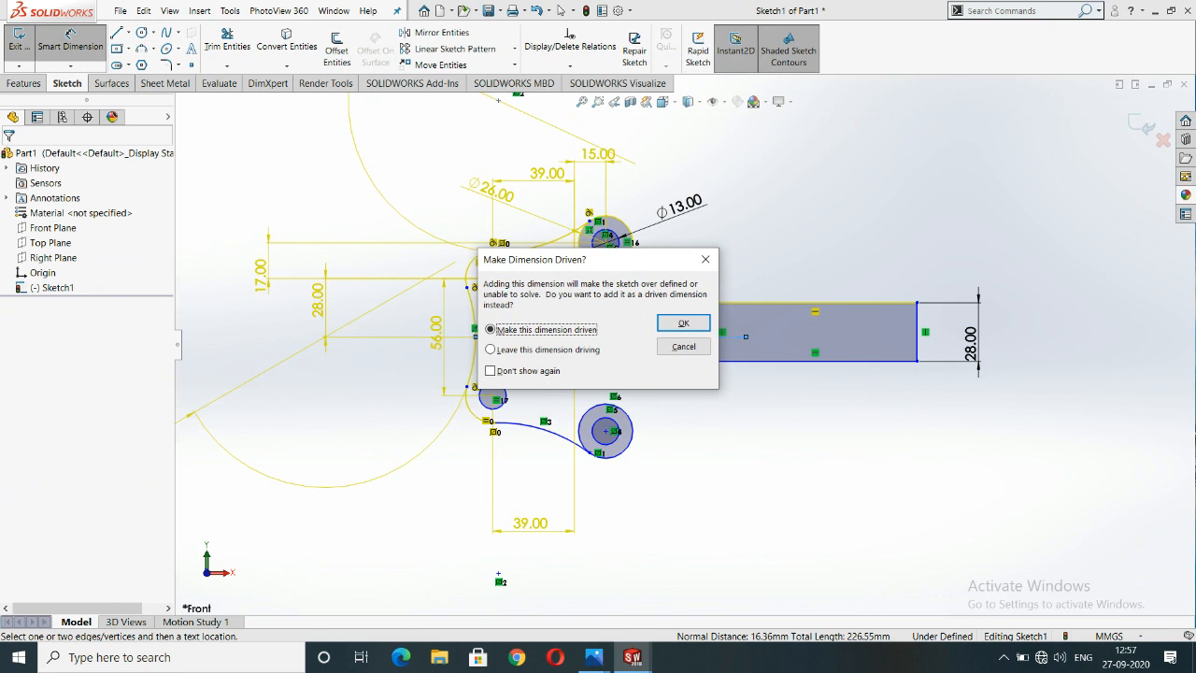
left_click(683, 323)
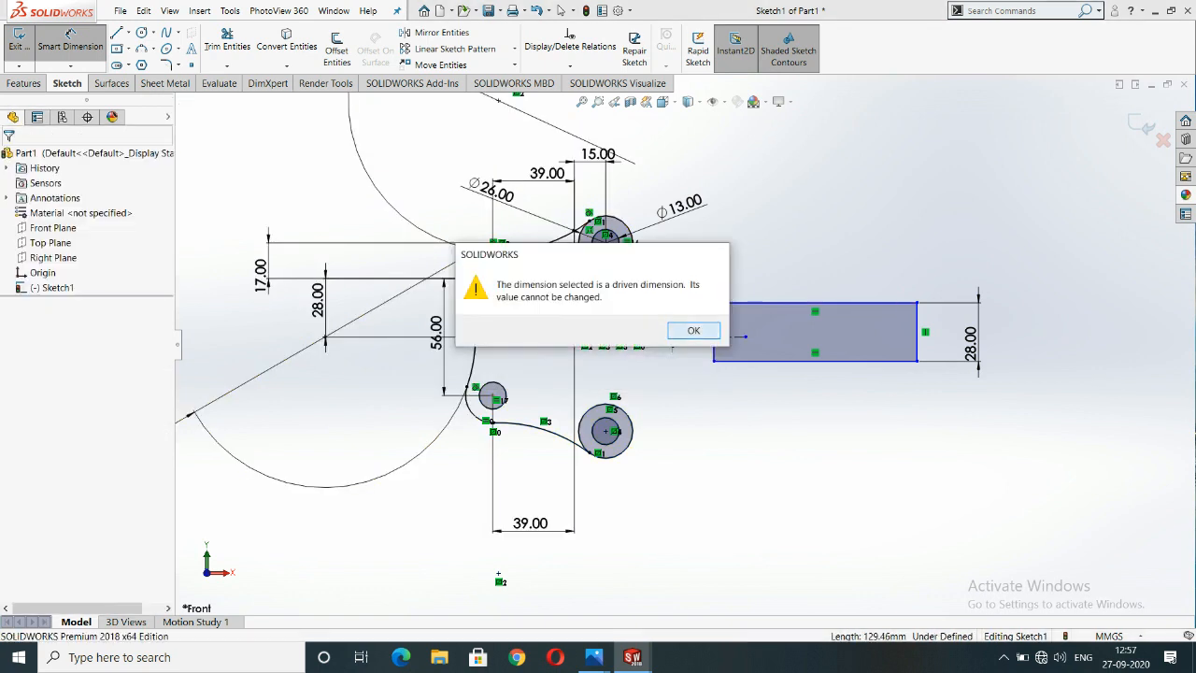
left_click(683, 325)
left_click(10, 157)
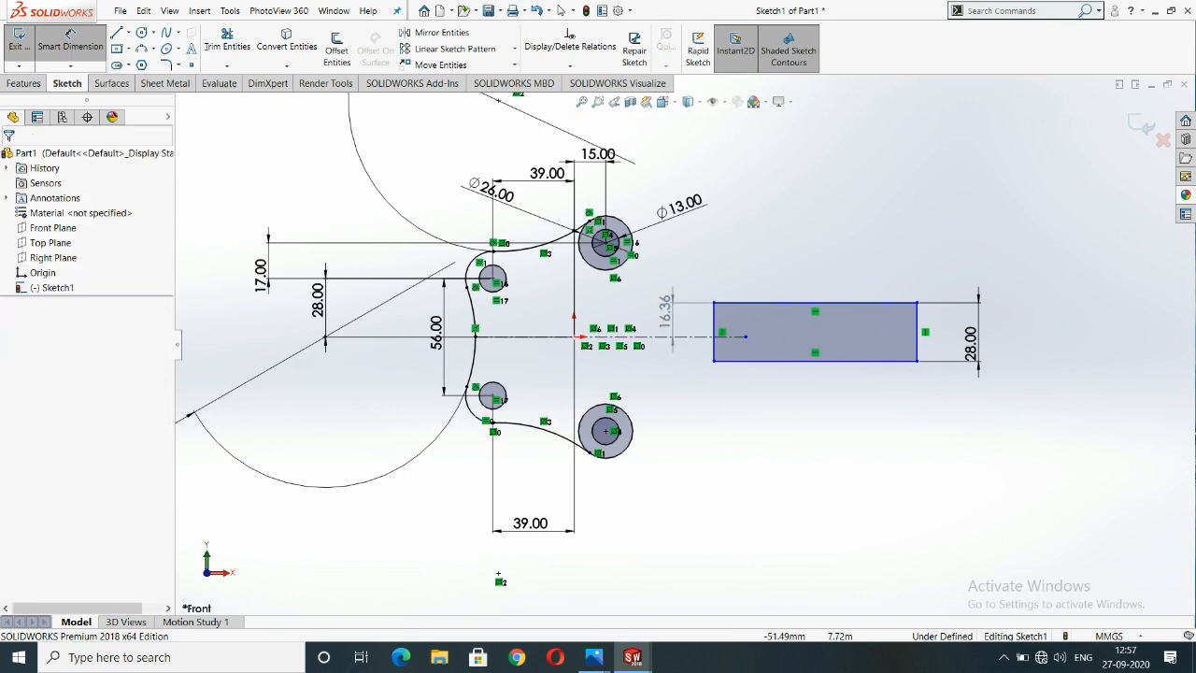
left_click_drag(666, 309, 699, 271)
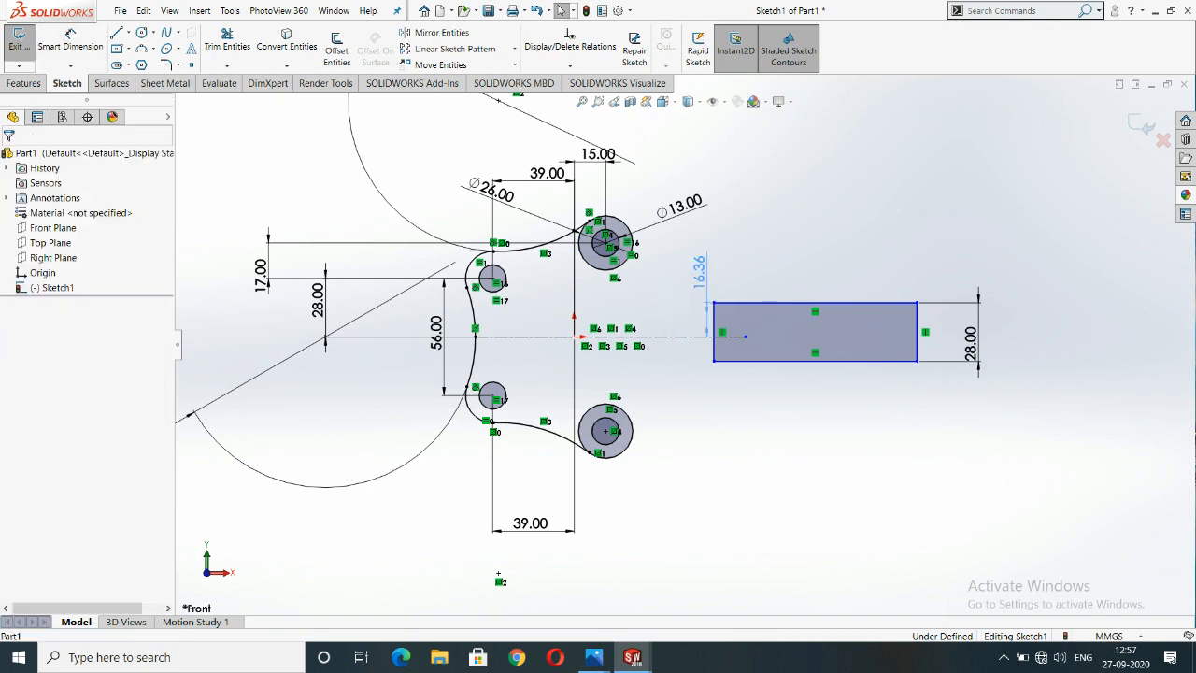
key("Delete")
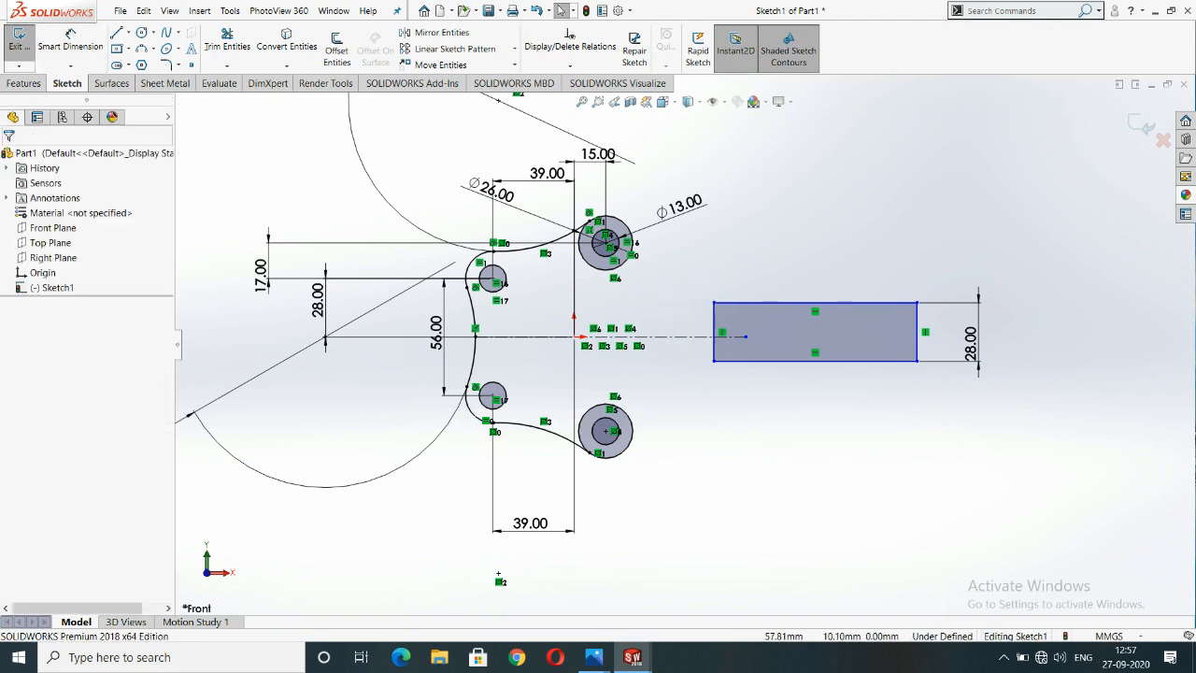
Shift the rectangle's lower-left corner slightly outward and dimension it 14 mm below the centerline.
mouse_move(713, 361)
left_mouse_down()
mouse_move(707, 392)
mouse_move(703, 368)
left_mouse_up()
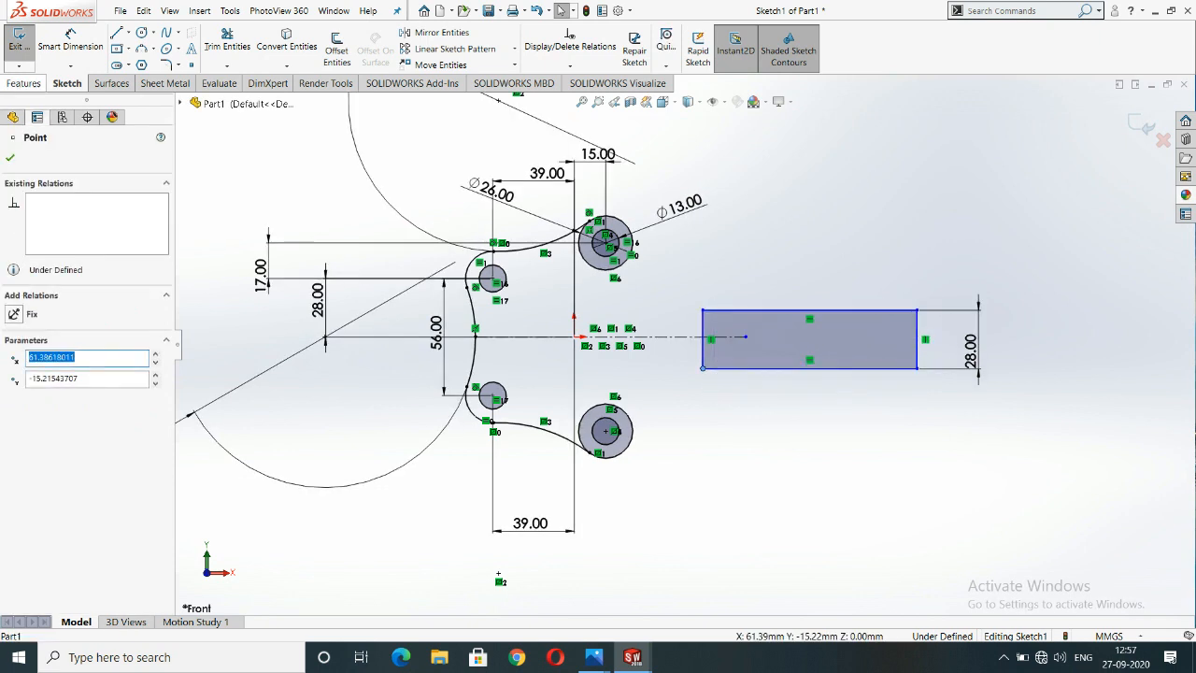
key("Escape")
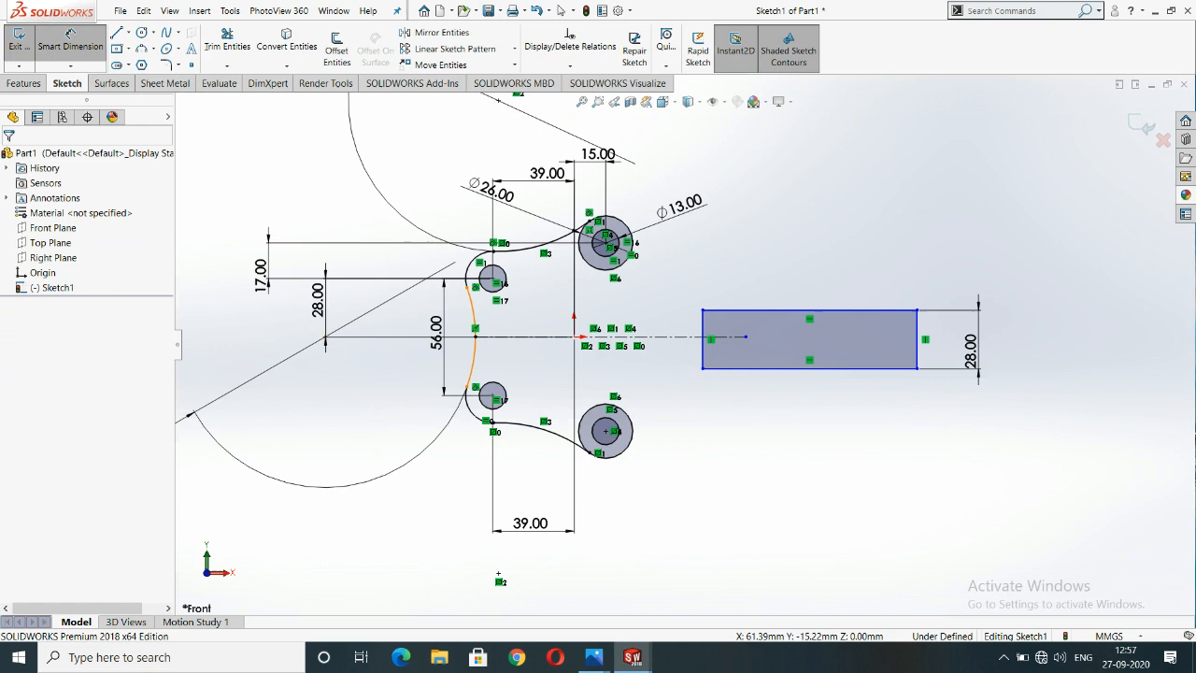
left_click(679, 336)
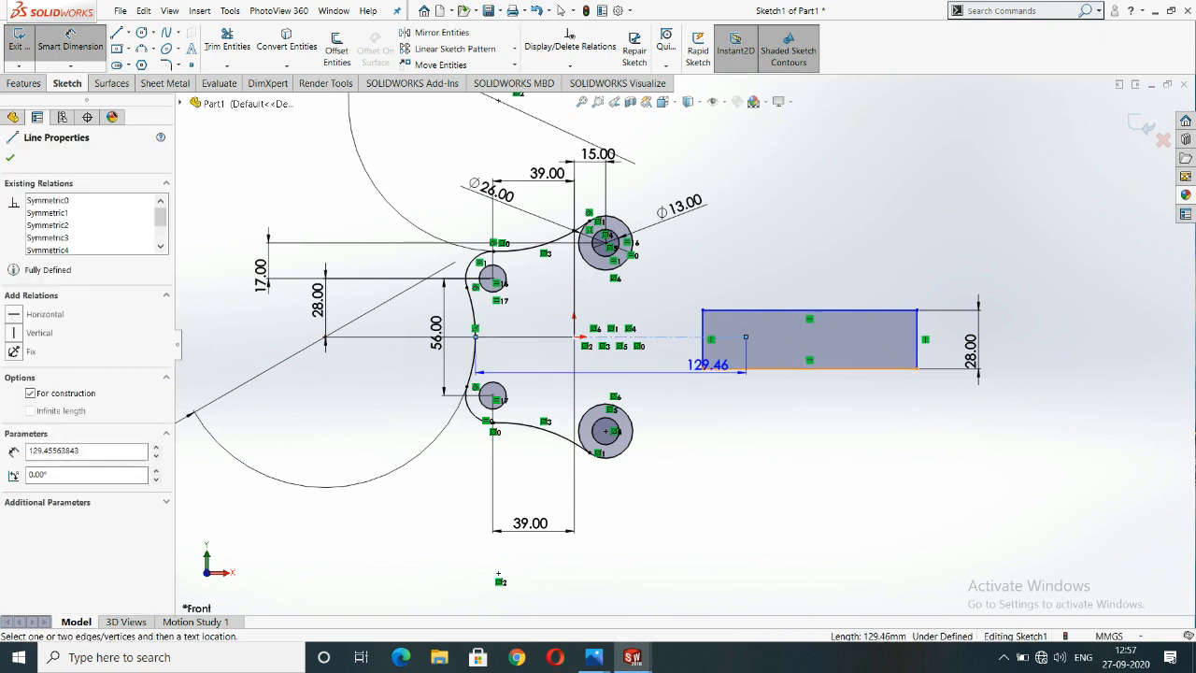
left_click(702, 368)
left_click(669, 379)
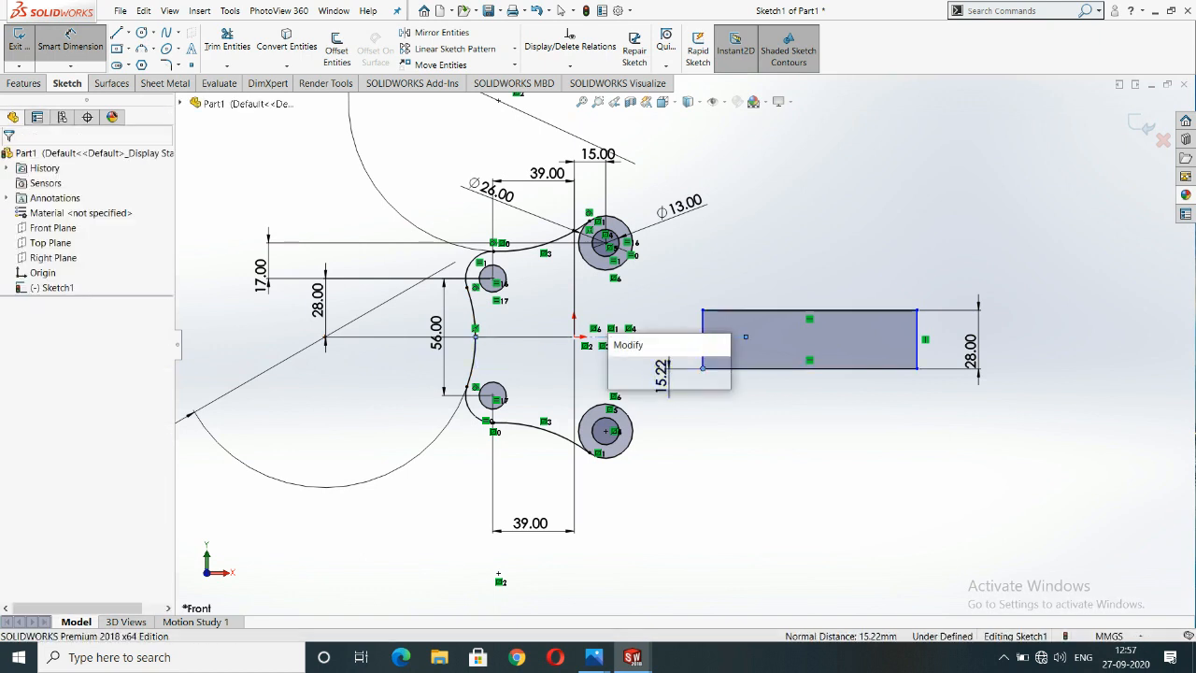
type("14")
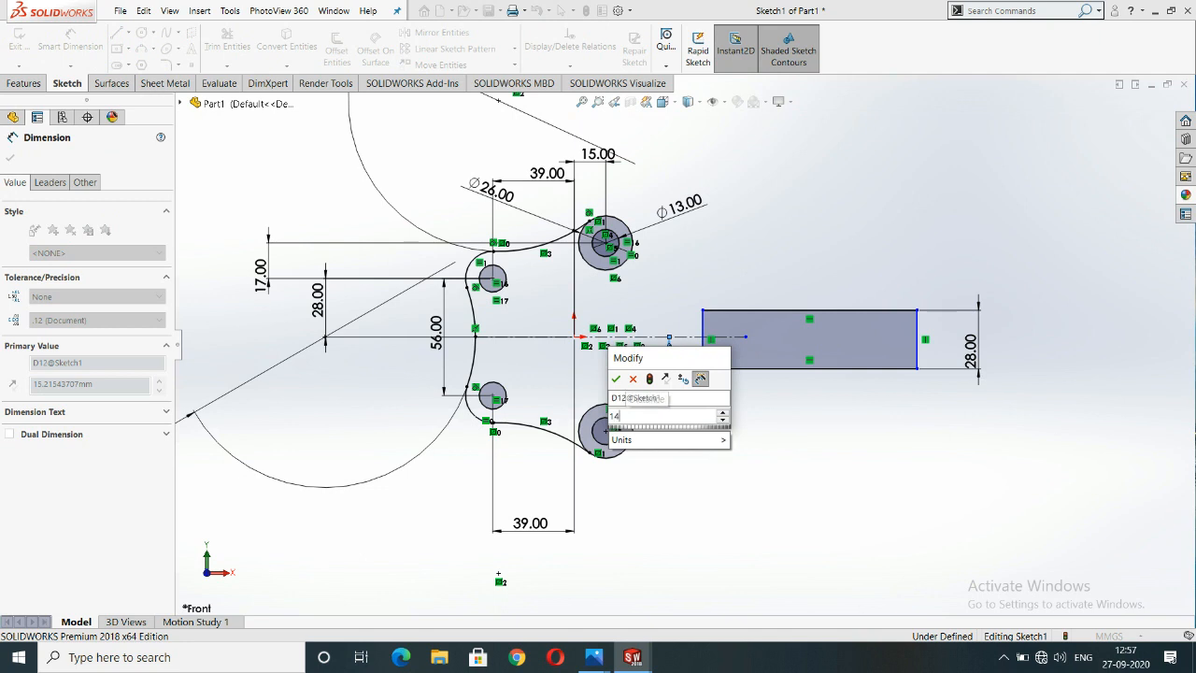
key("Return")
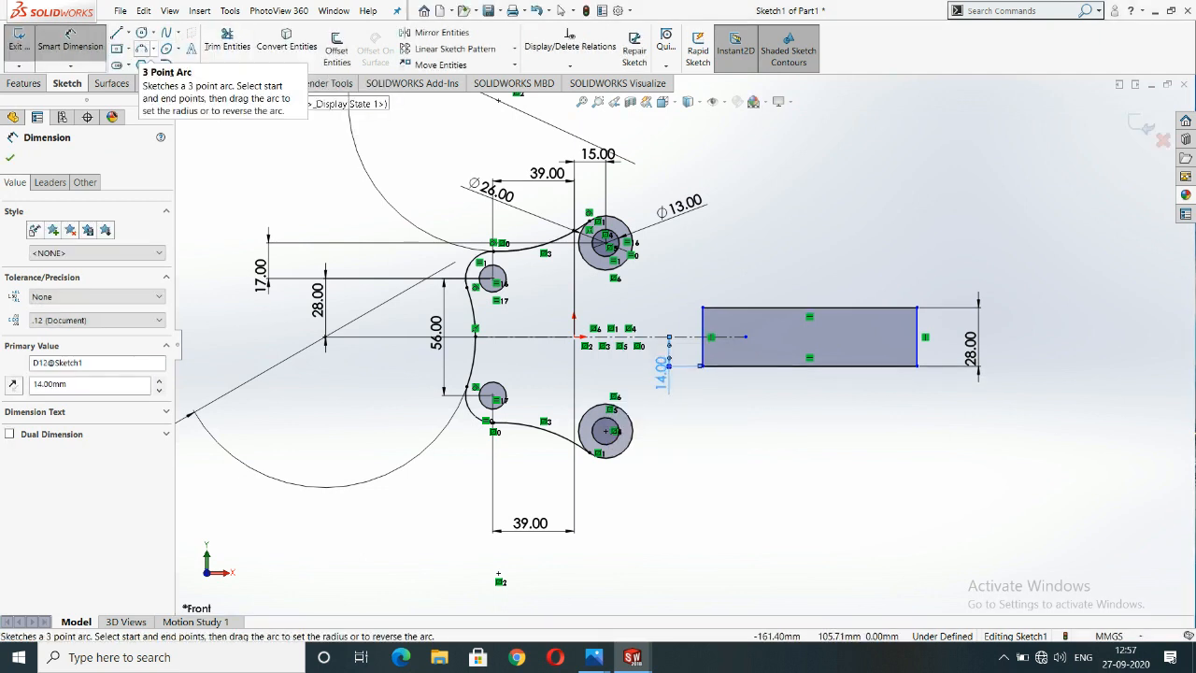
Sketch a 3 Point Arc of about 253 mm radius from the upper-right boss's outer circle to the rectangle's upper-left corner.
left_click(141, 64)
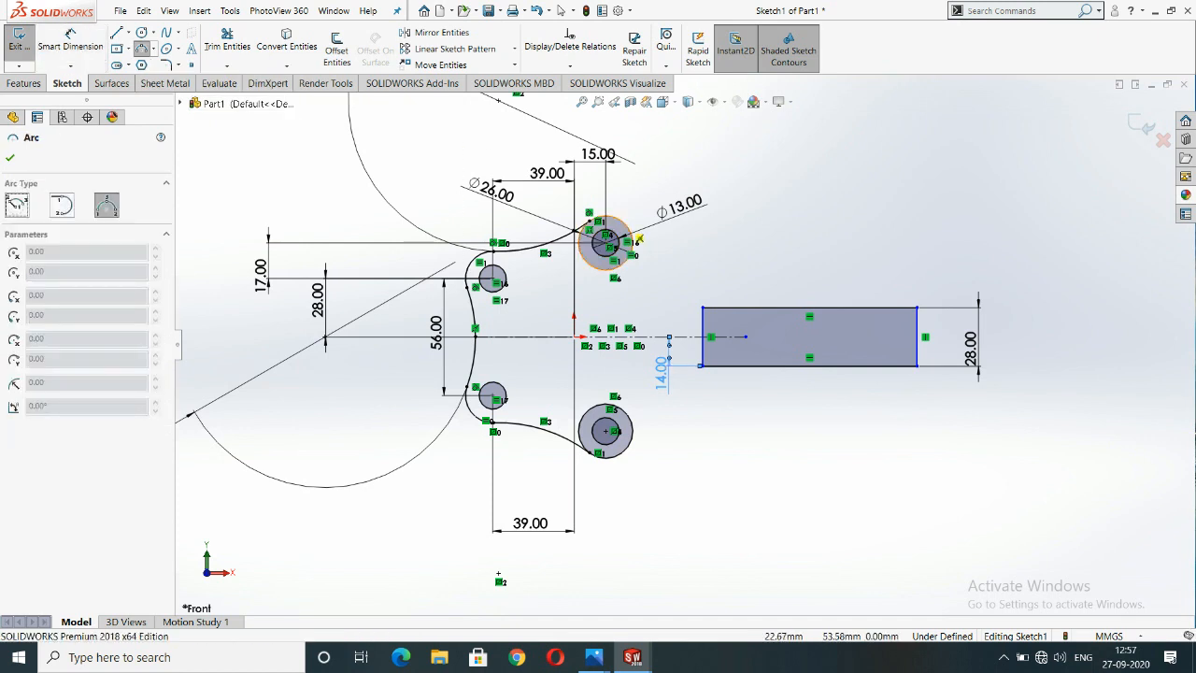
left_click(644, 239)
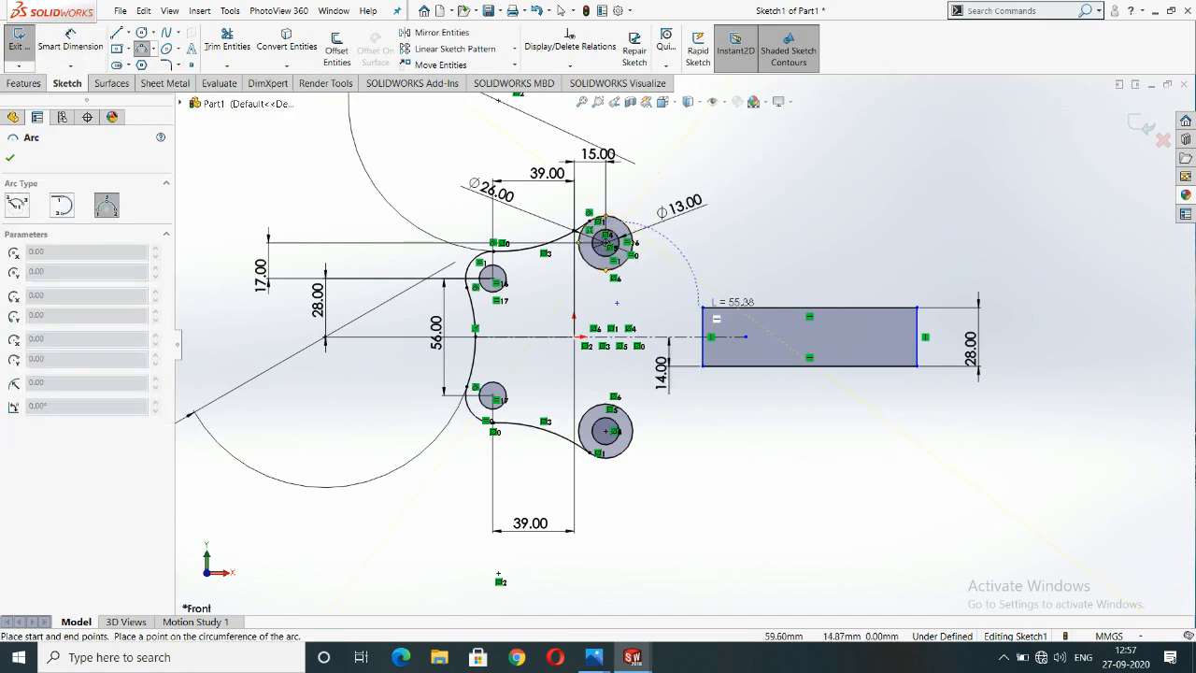
left_click(703, 306)
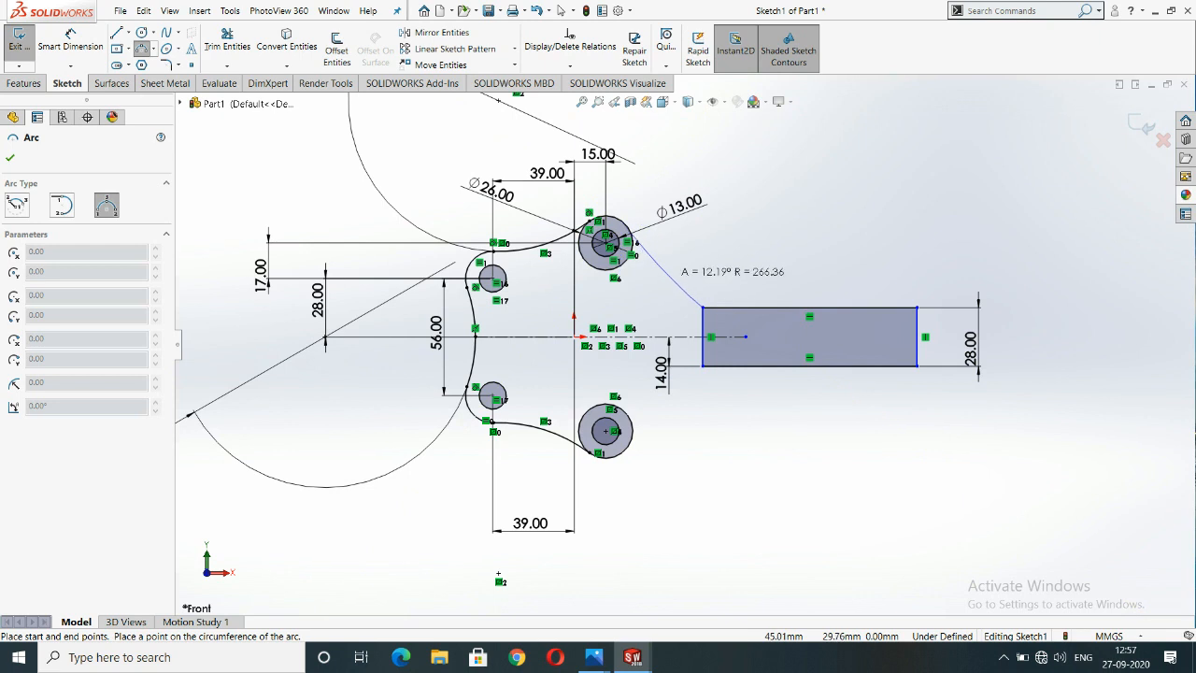
left_click(659, 267)
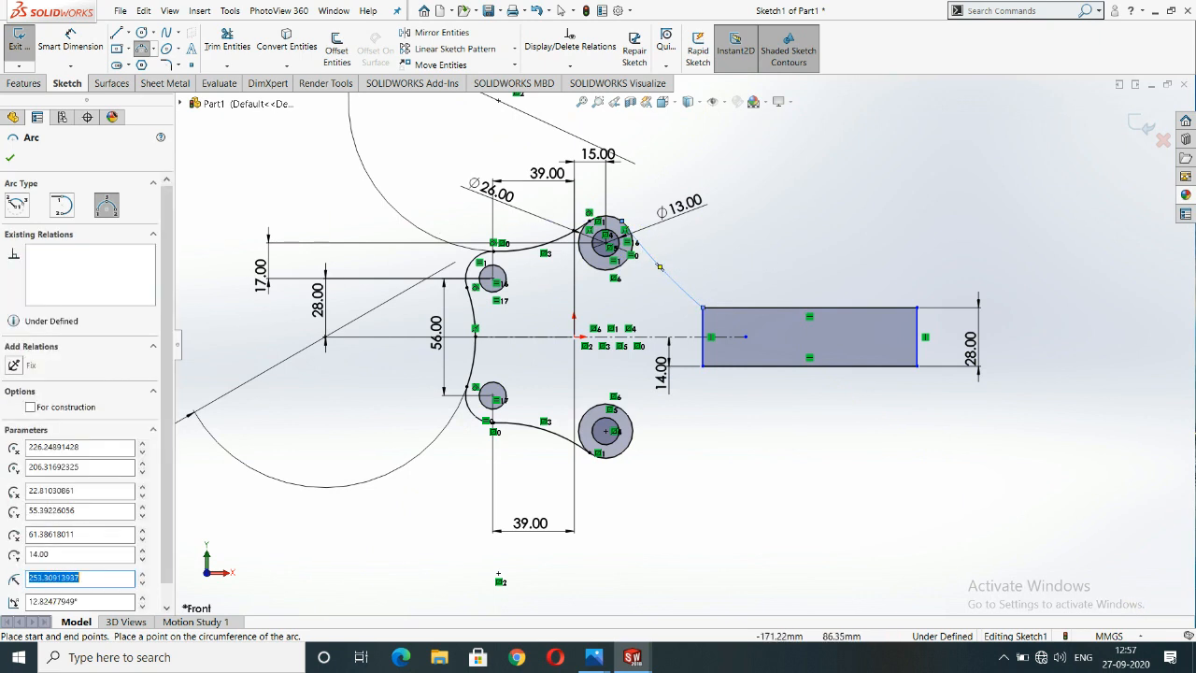
left_click(10, 157)
Dimension the radius of the arc between the upper-right boss and the rectangle as 144 mm.
left_click(70, 65)
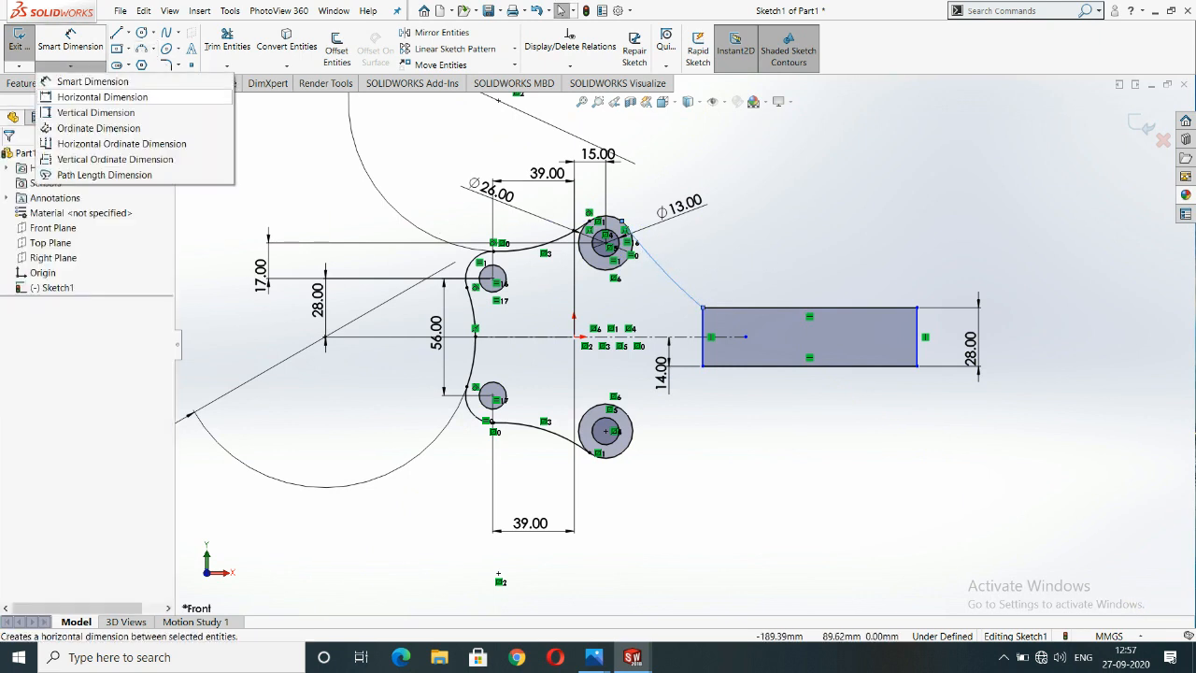
left_click(70, 38)
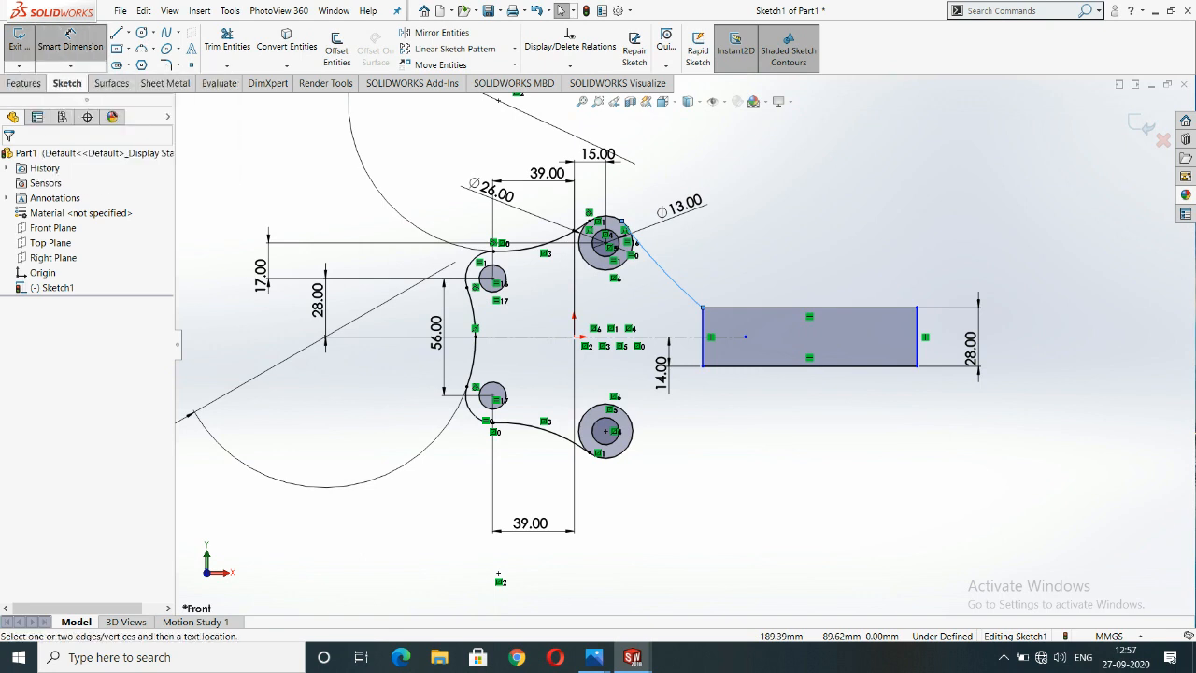
left_click(661, 265)
left_click(796, 159)
type("144")
key("Return")
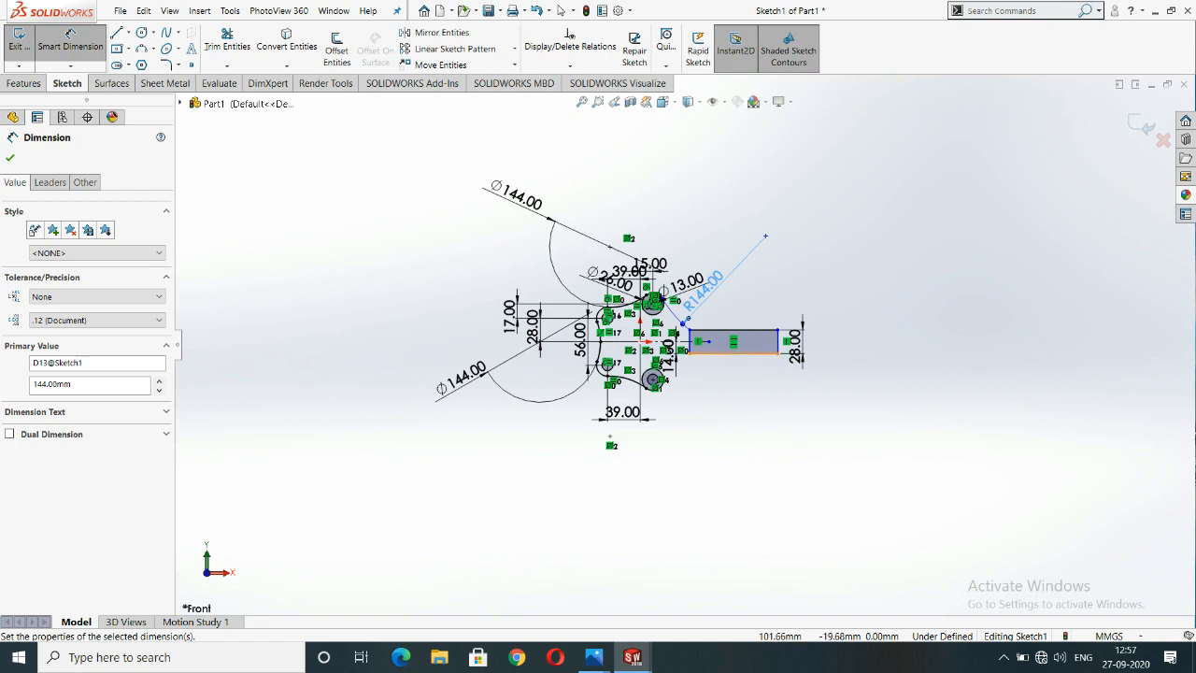
scroll(727, 359, "up", 1)
scroll(734, 361, "down", 5)
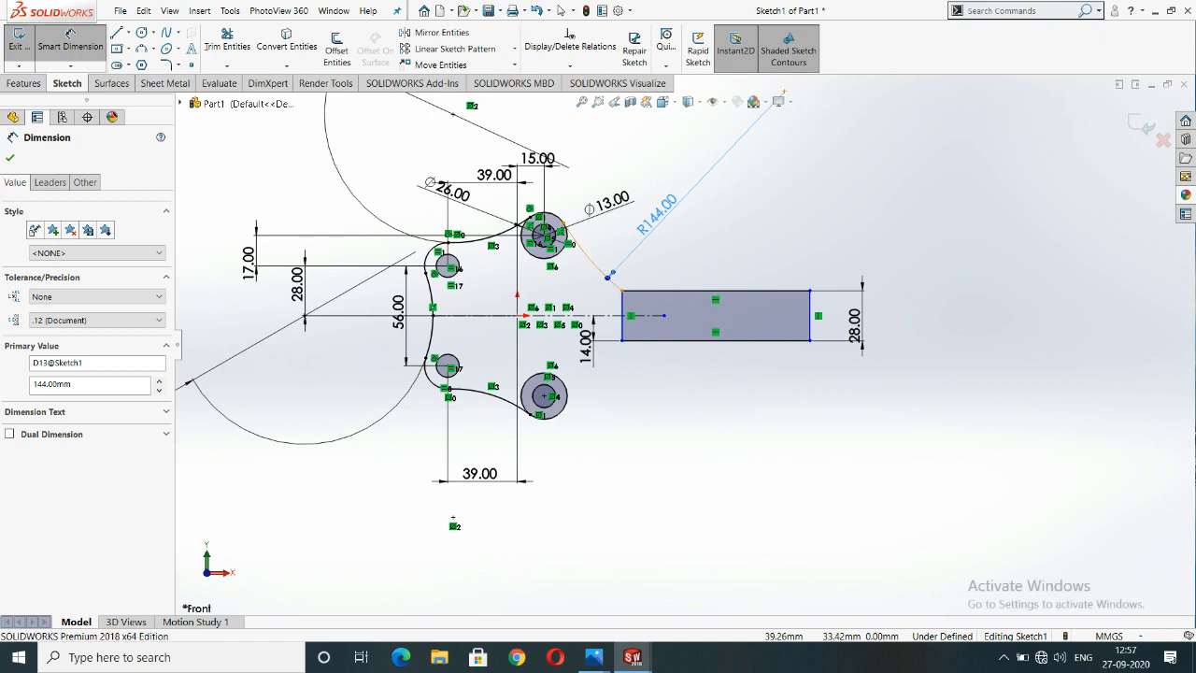
Delete the 144 mm radius arc between the upper-right boss and the rectangle.
left_click(583, 253)
key("Escape")
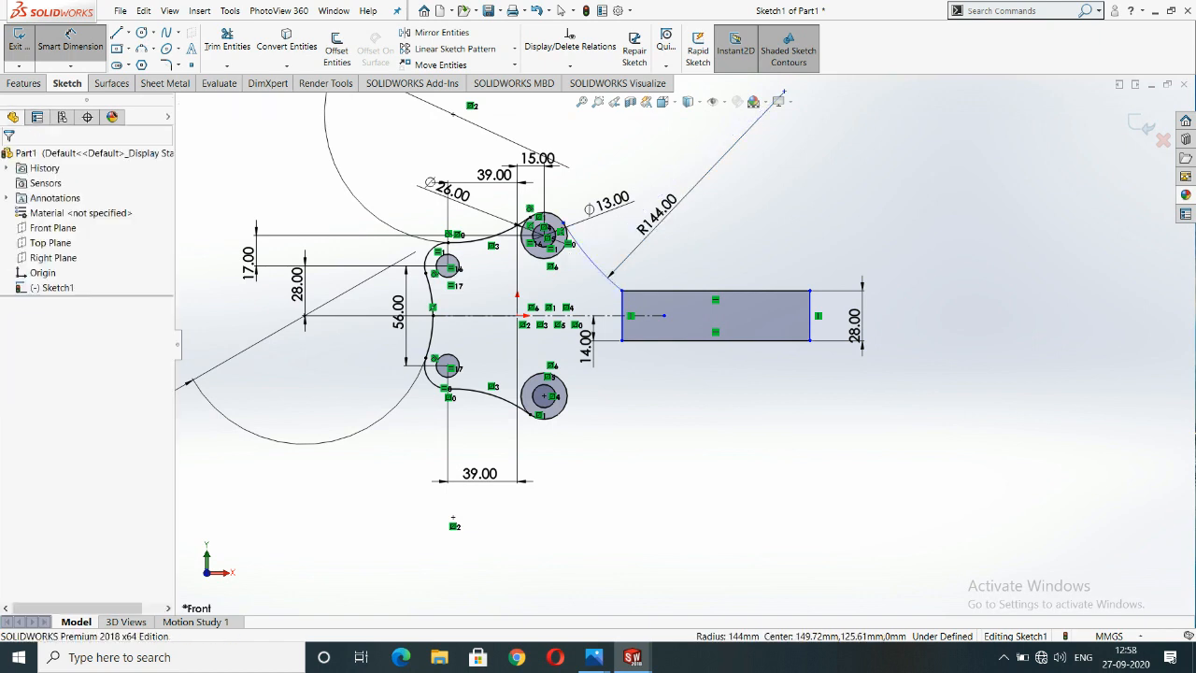
left_click(586, 255)
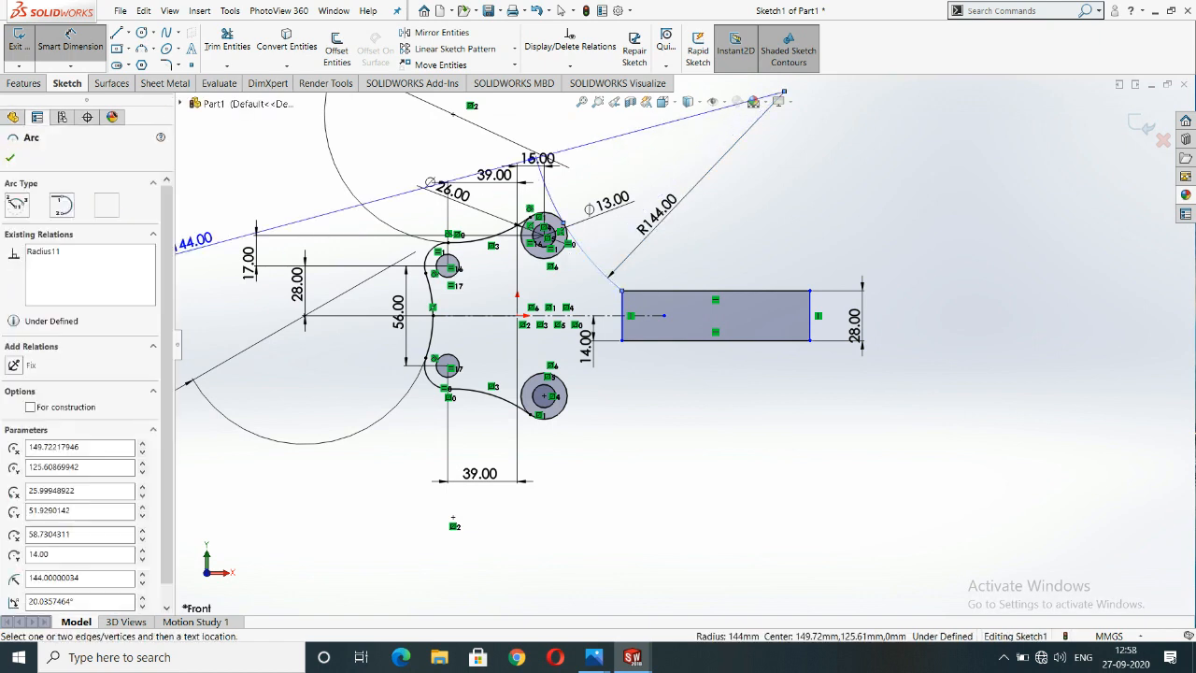
key("Escape")
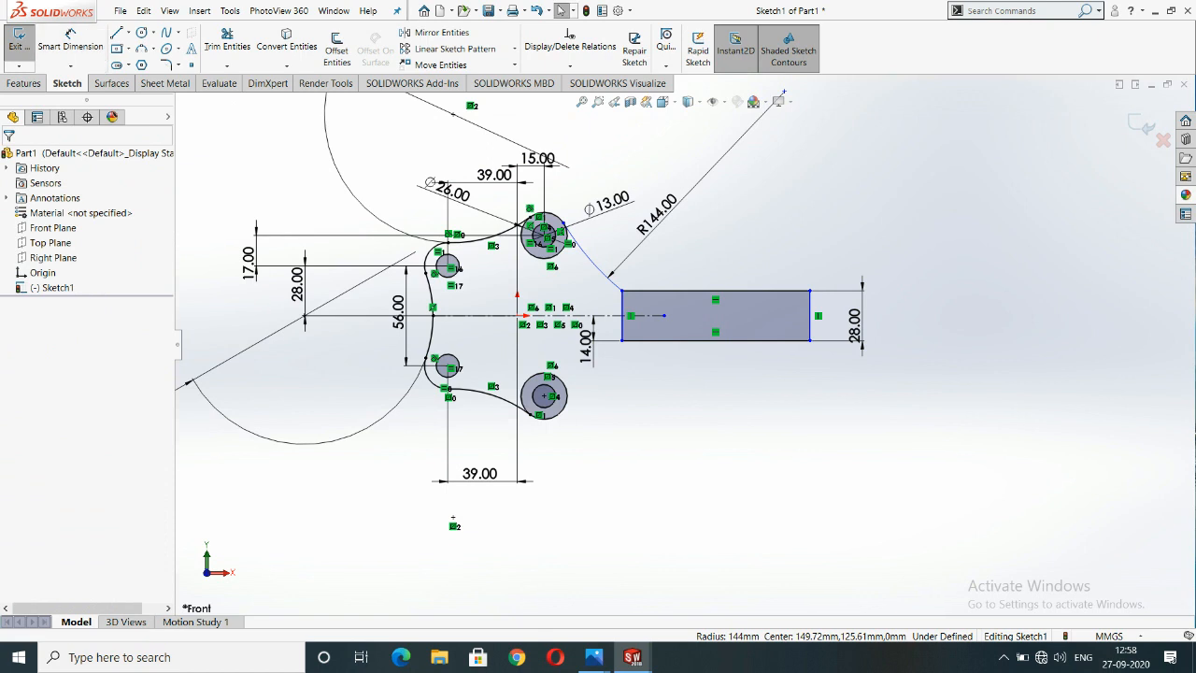
left_click(587, 255)
key("Delete")
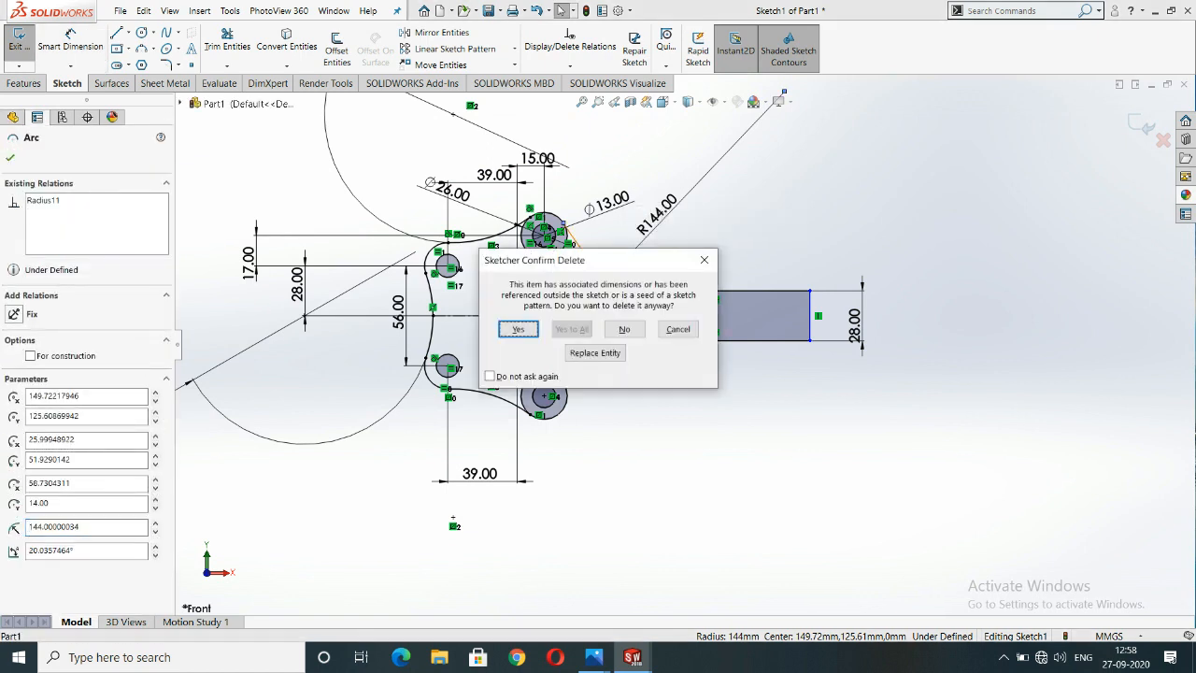
key("Return")
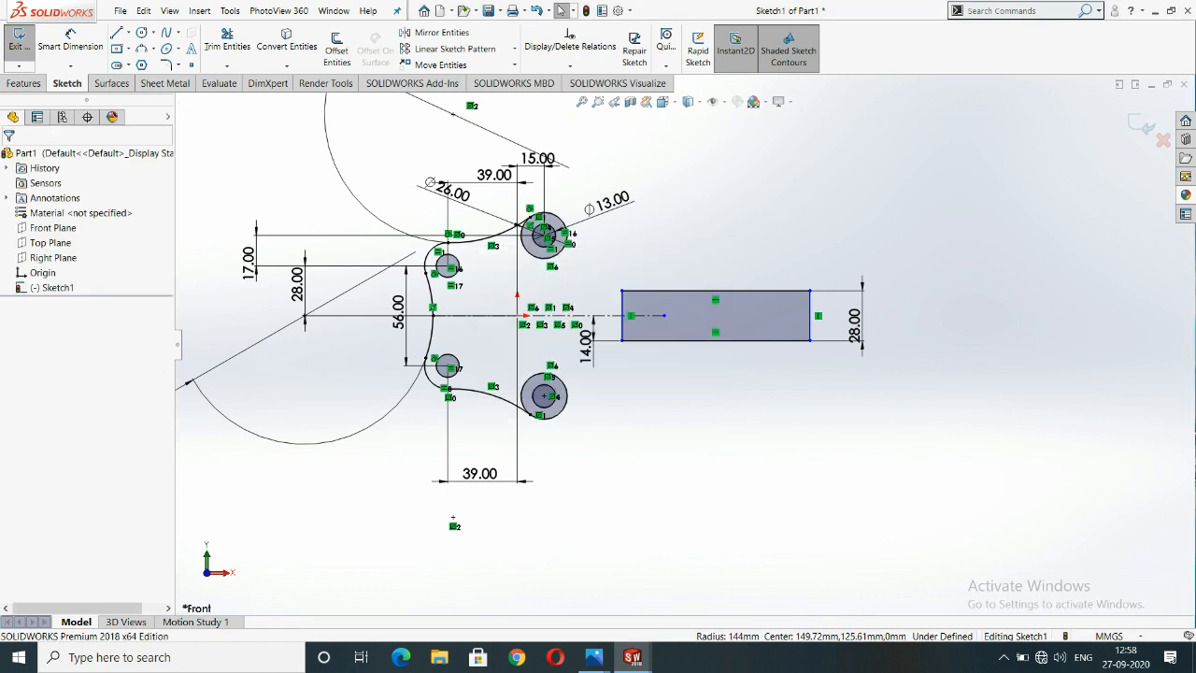
Sketch a circle of about 98 mm diameter above the rectangle, to the right of the upper-right boss.
left_click(142, 34)
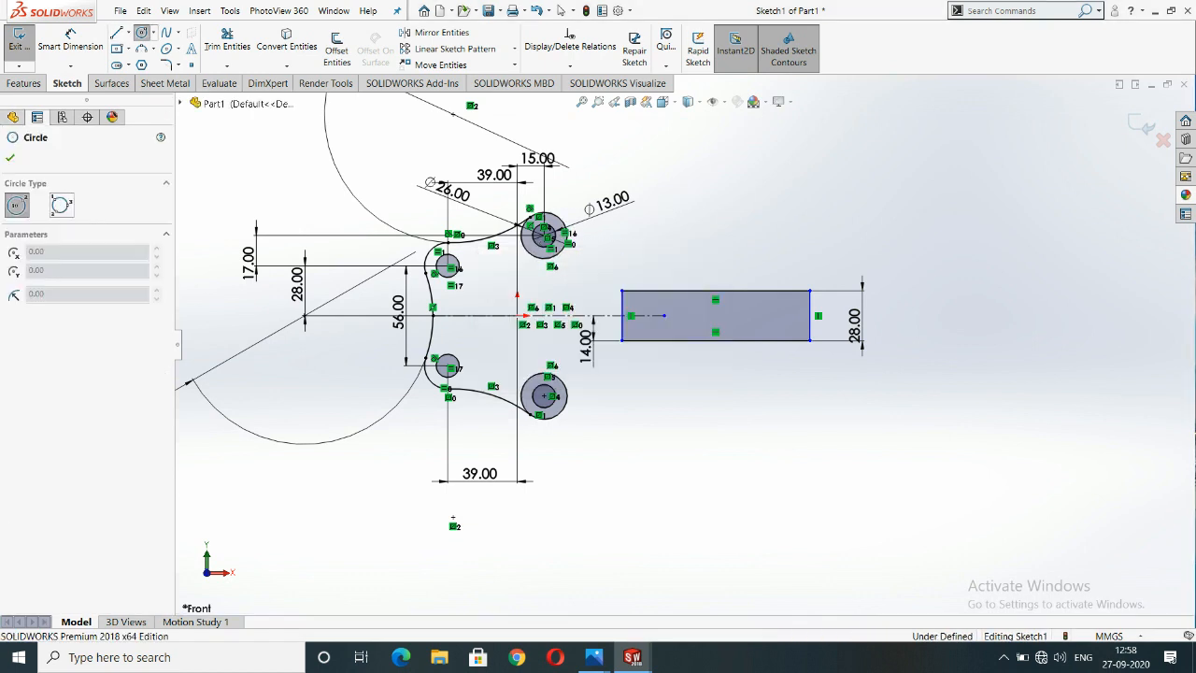
left_click(730, 180)
left_click(655, 224)
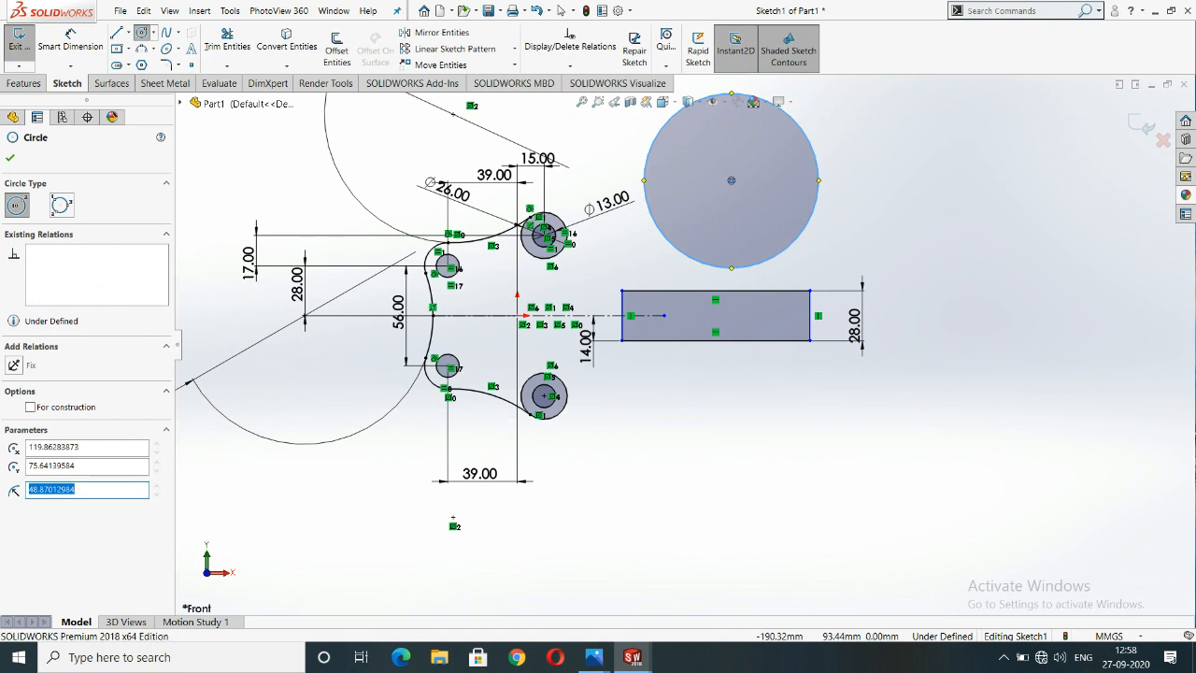
key("Escape")
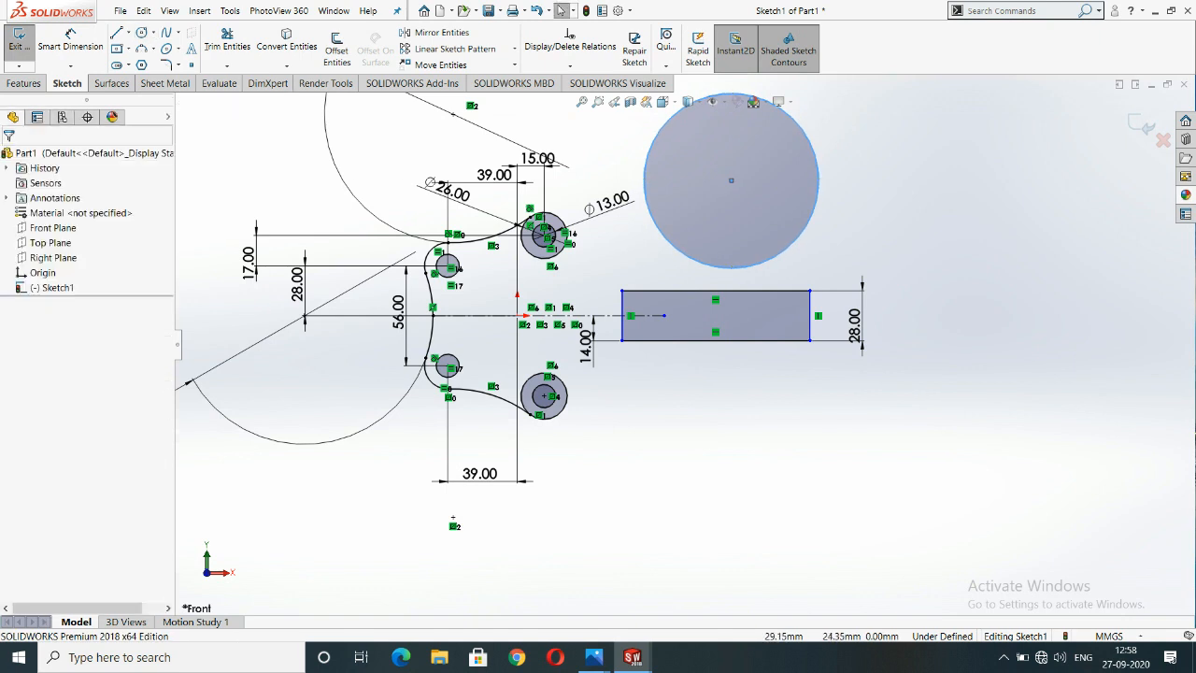
Make the large circle tangent to the rectangle's upper edge and to the outer circle of the upper-right boss.
left_click(663, 298, "ctrl")
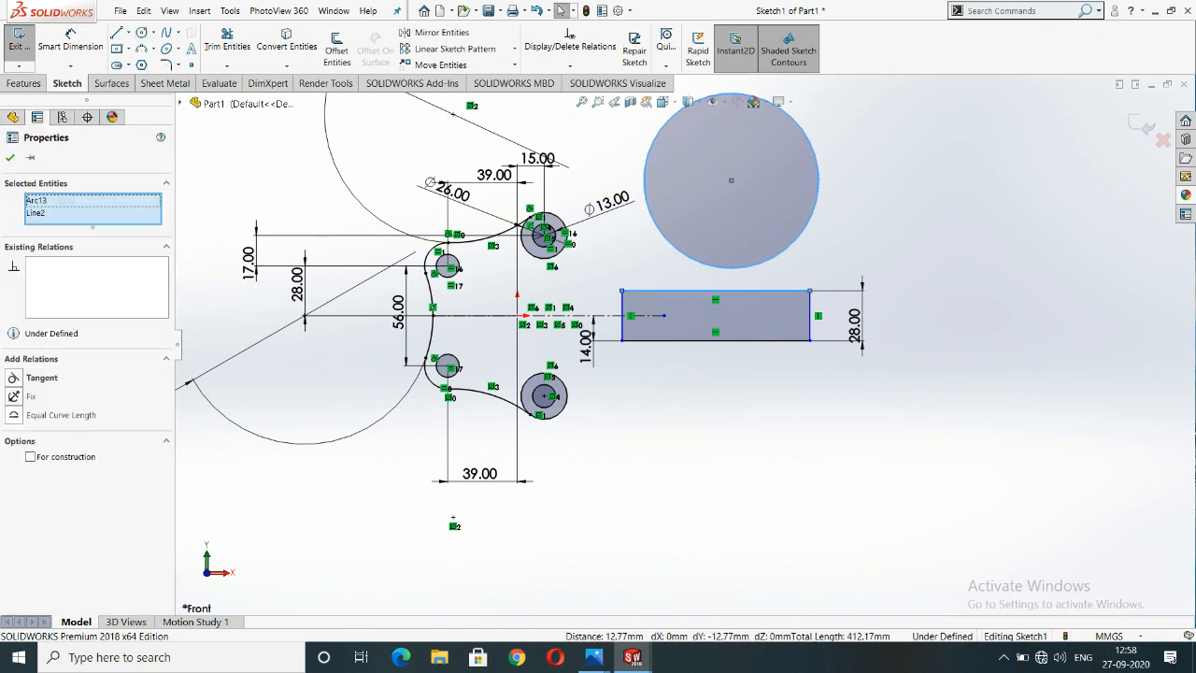
left_click(13, 378)
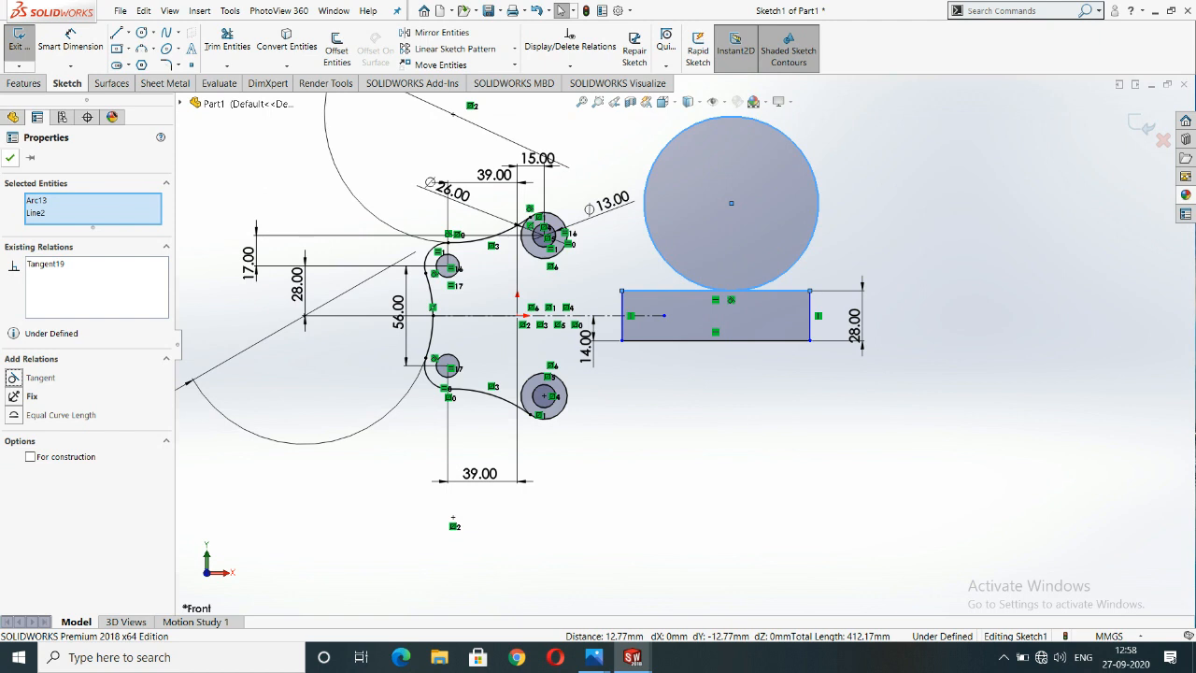
key("Escape")
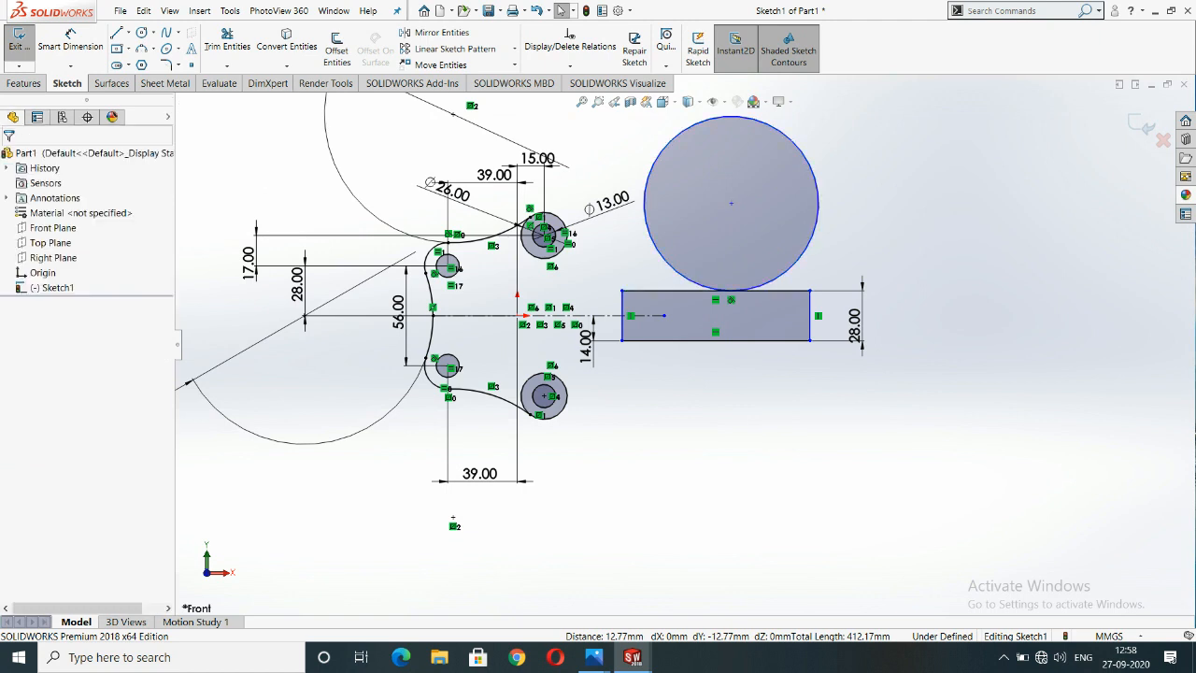
left_click(565, 247)
left_click(648, 227, "ctrl")
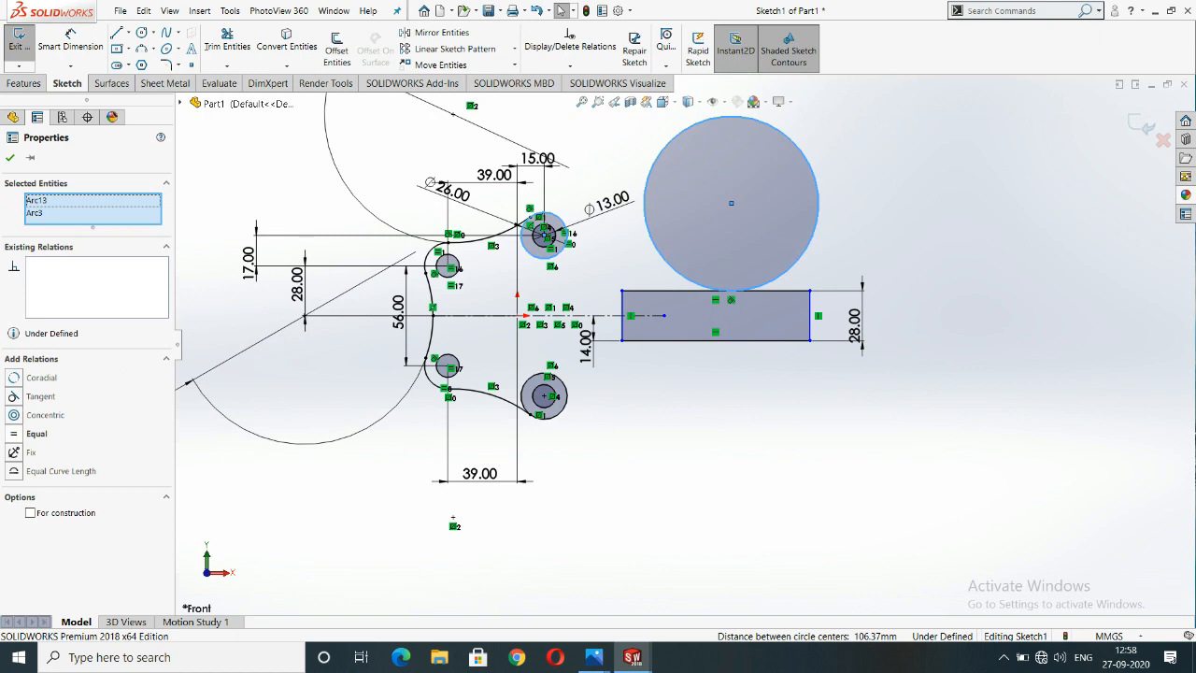
left_click(40, 396)
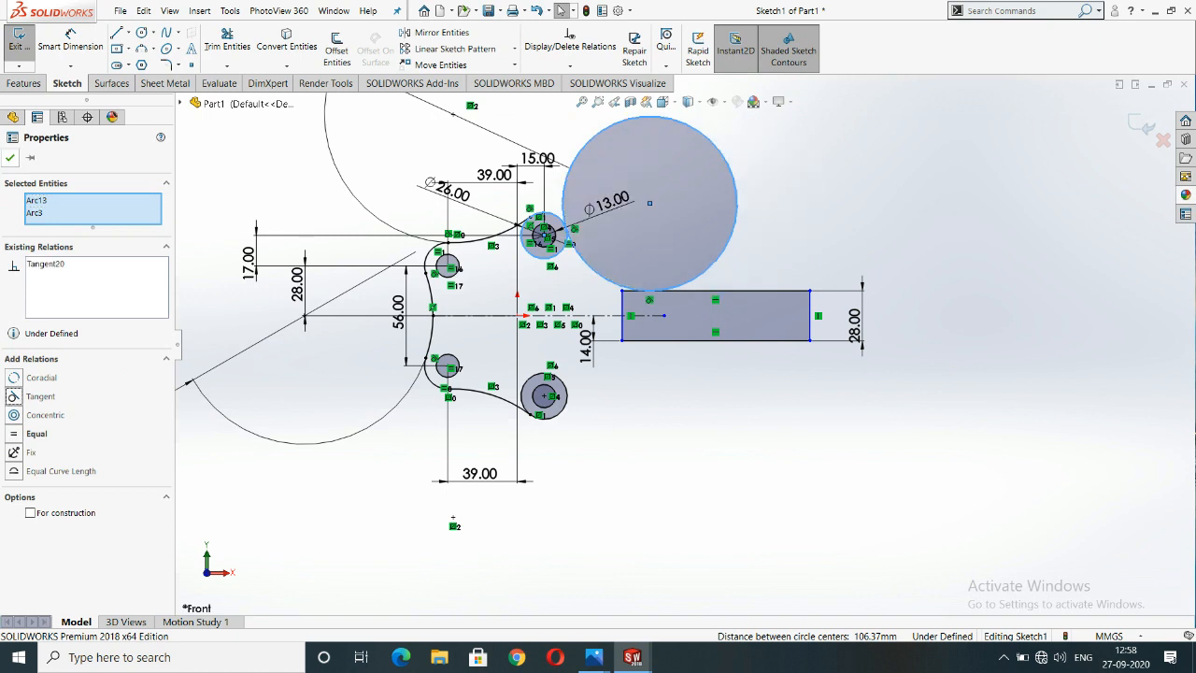
key("Escape")
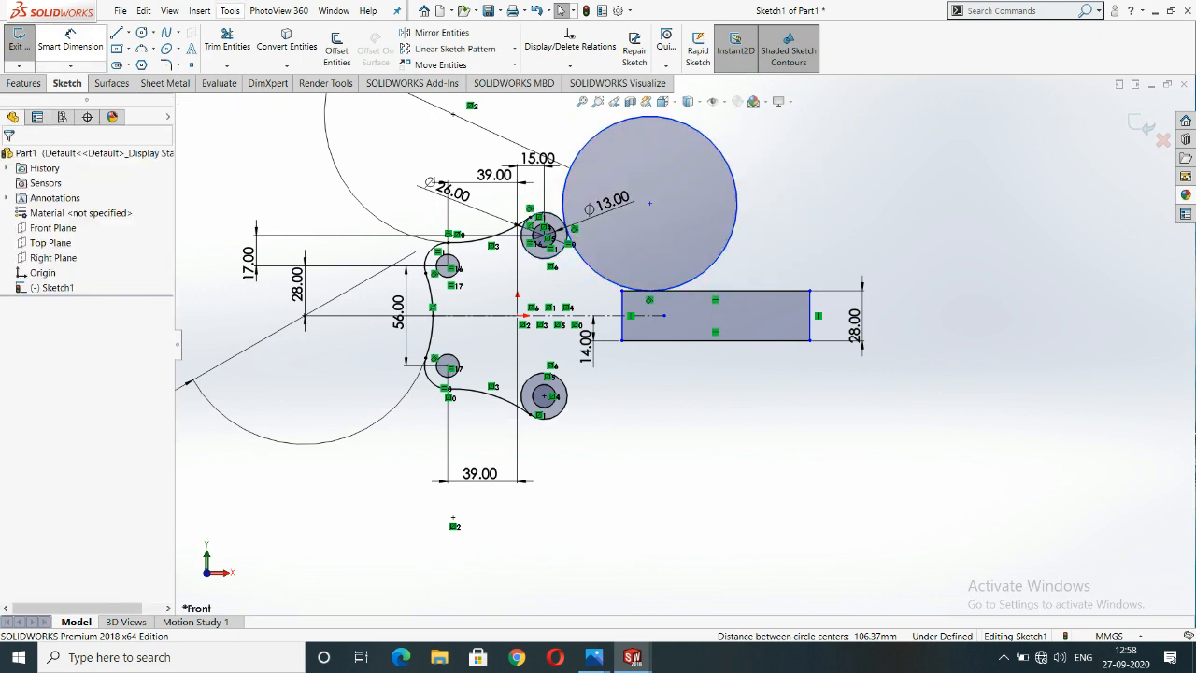
Dimension the large tangent circle's diameter as 144 mm.
left_click(70, 33)
left_click(734, 181)
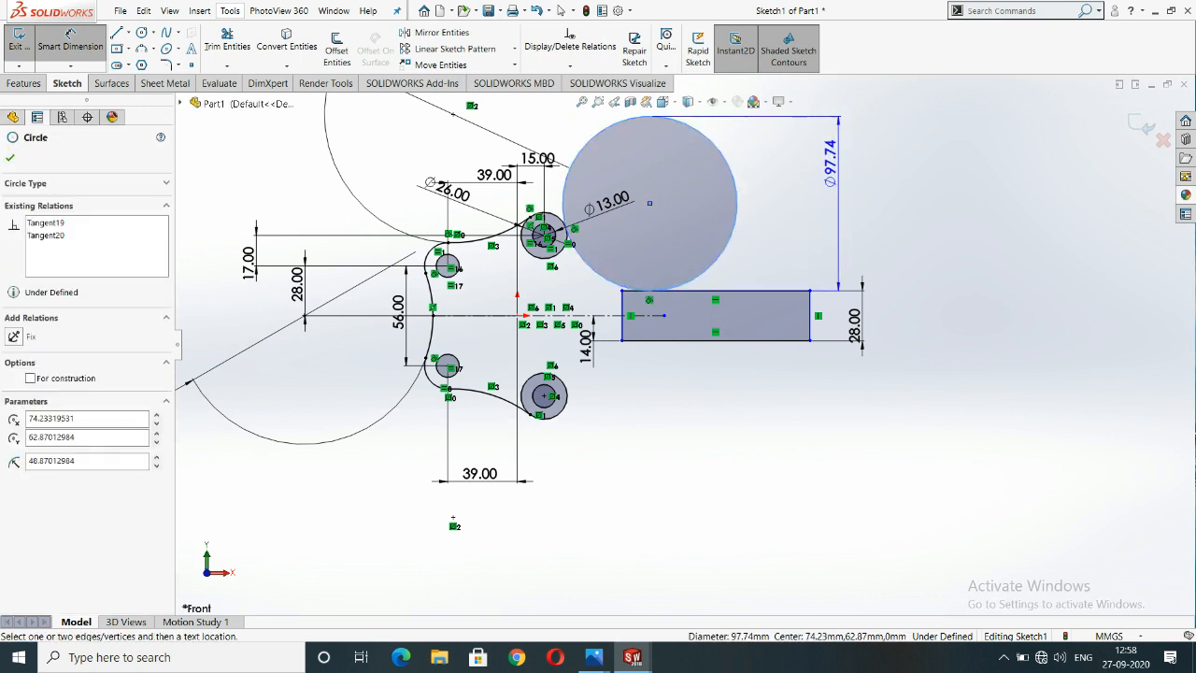
left_click(1004, 190)
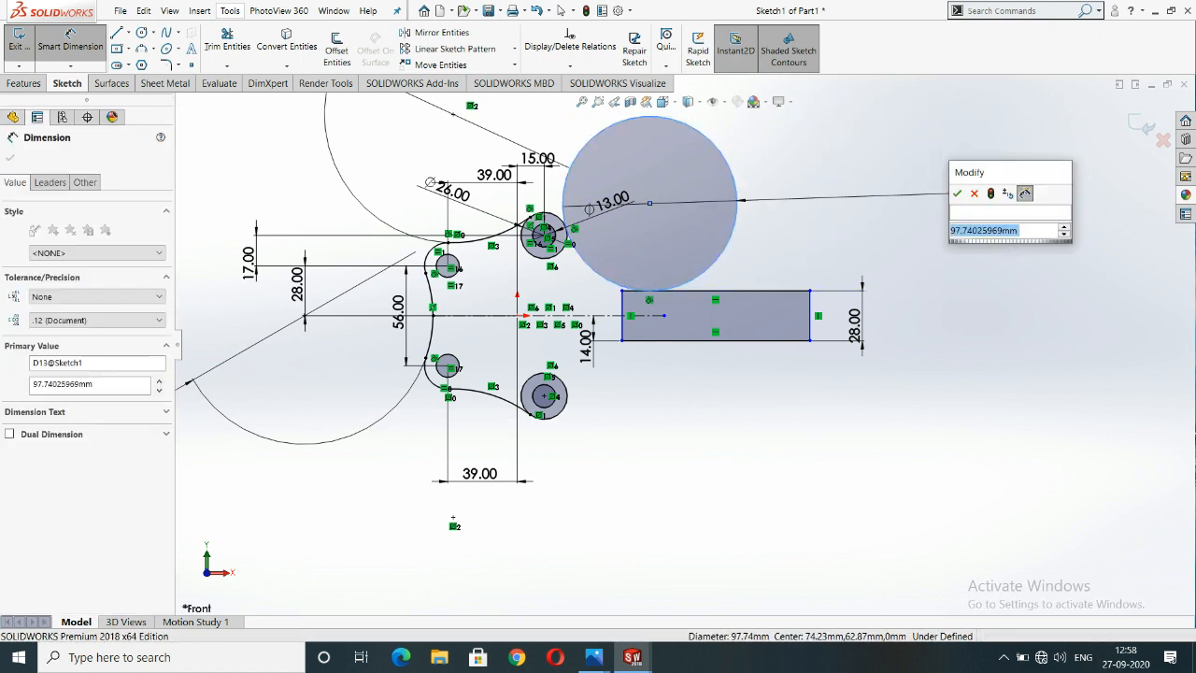
type("100")
key("Return")
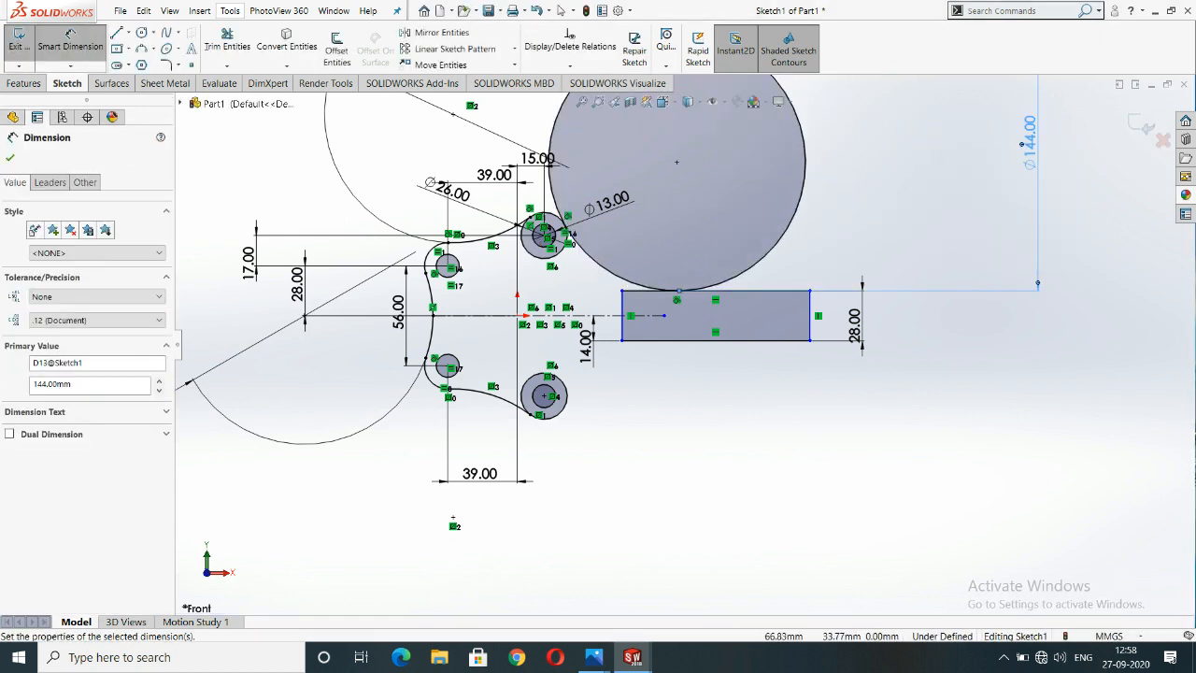
Trim the 144 mm circle to the arc joining boss and rectangle, and trim the excess of the rectangle's upper and left edges.
left_click(227, 42)
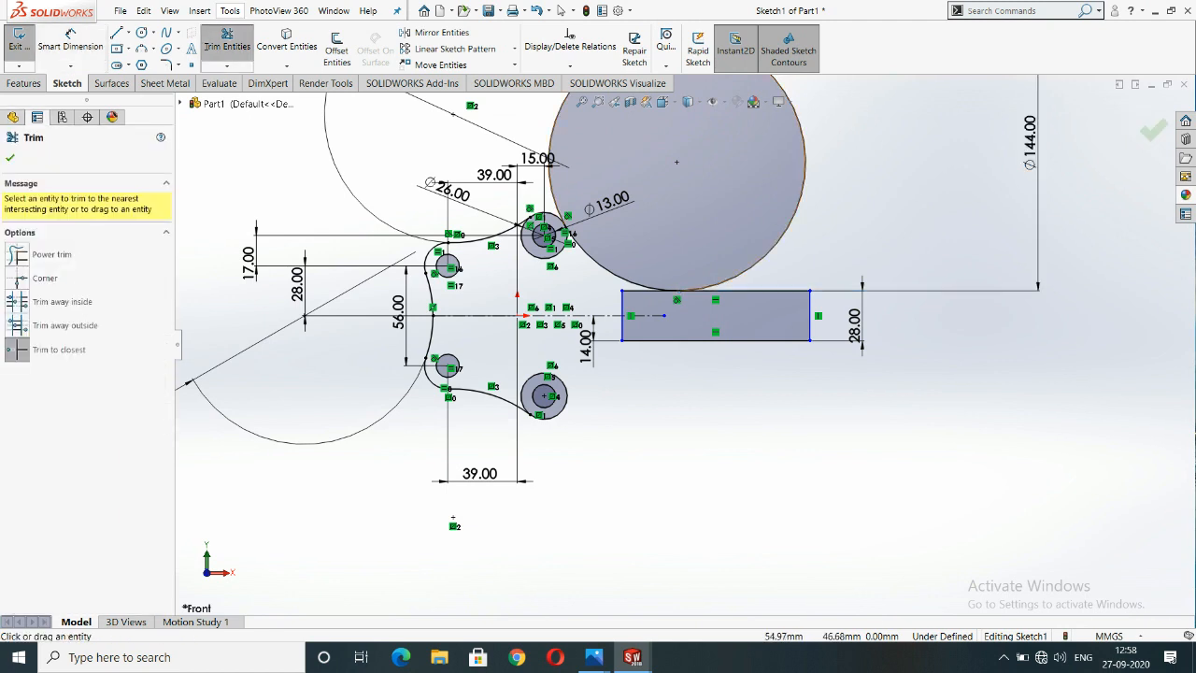
left_click(676, 162)
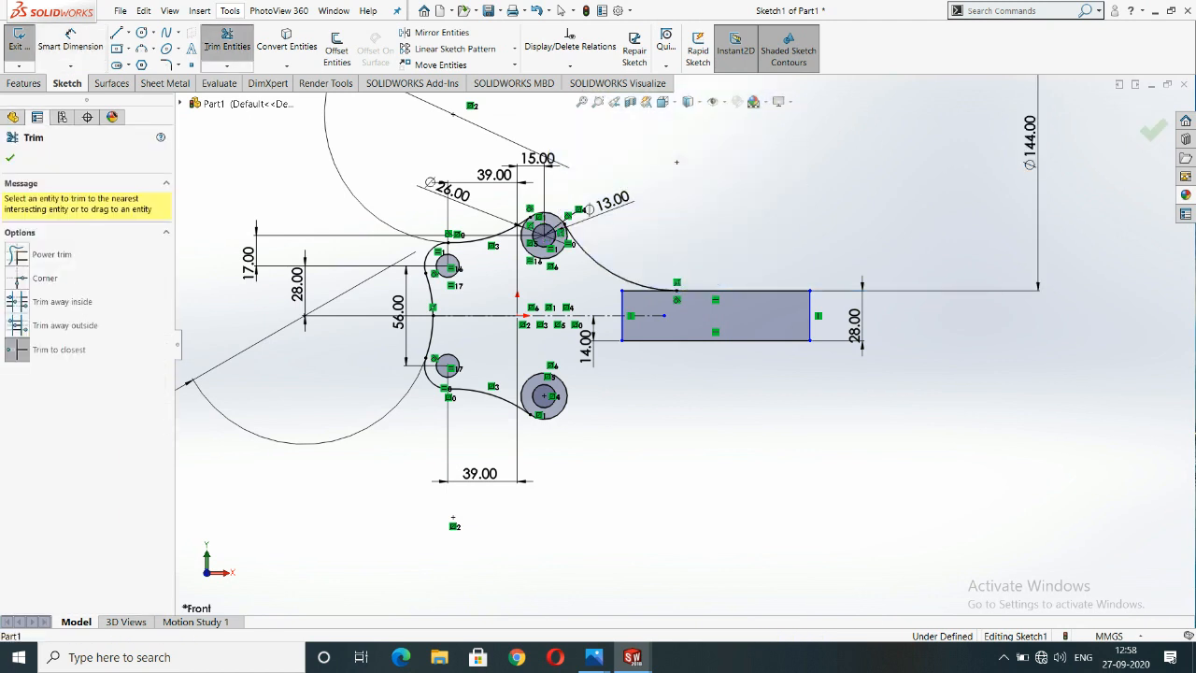
scroll(688, 283, "down", 3)
left_click(649, 291)
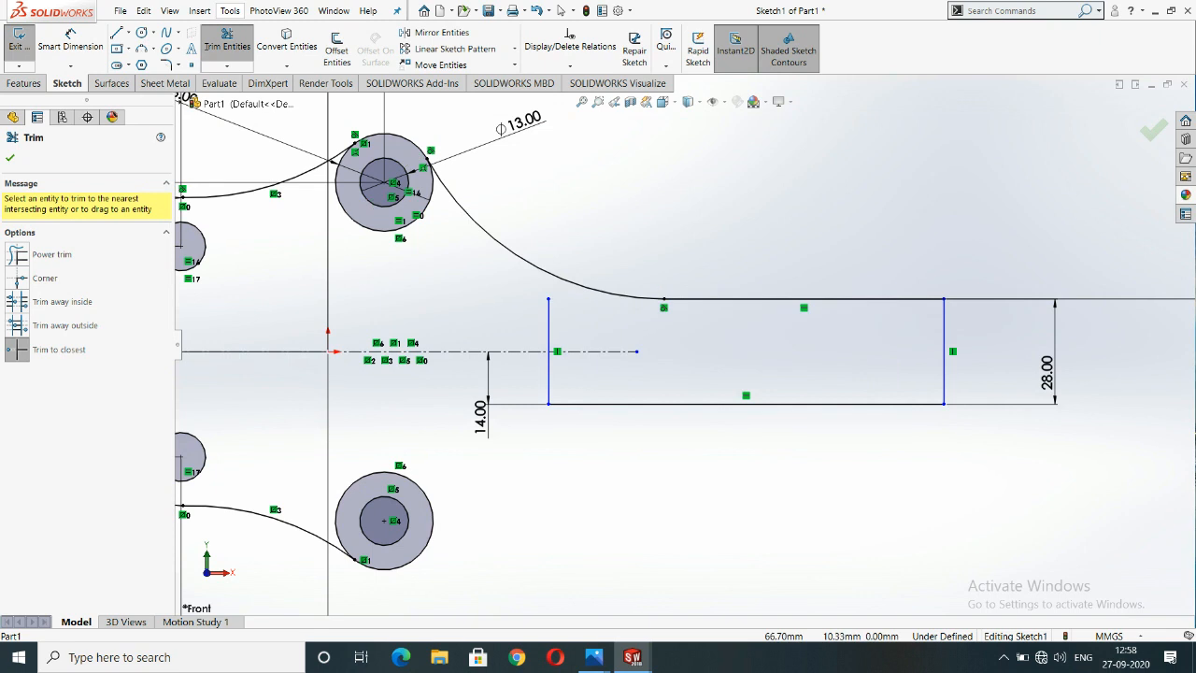
scroll(681, 348, "up", 2)
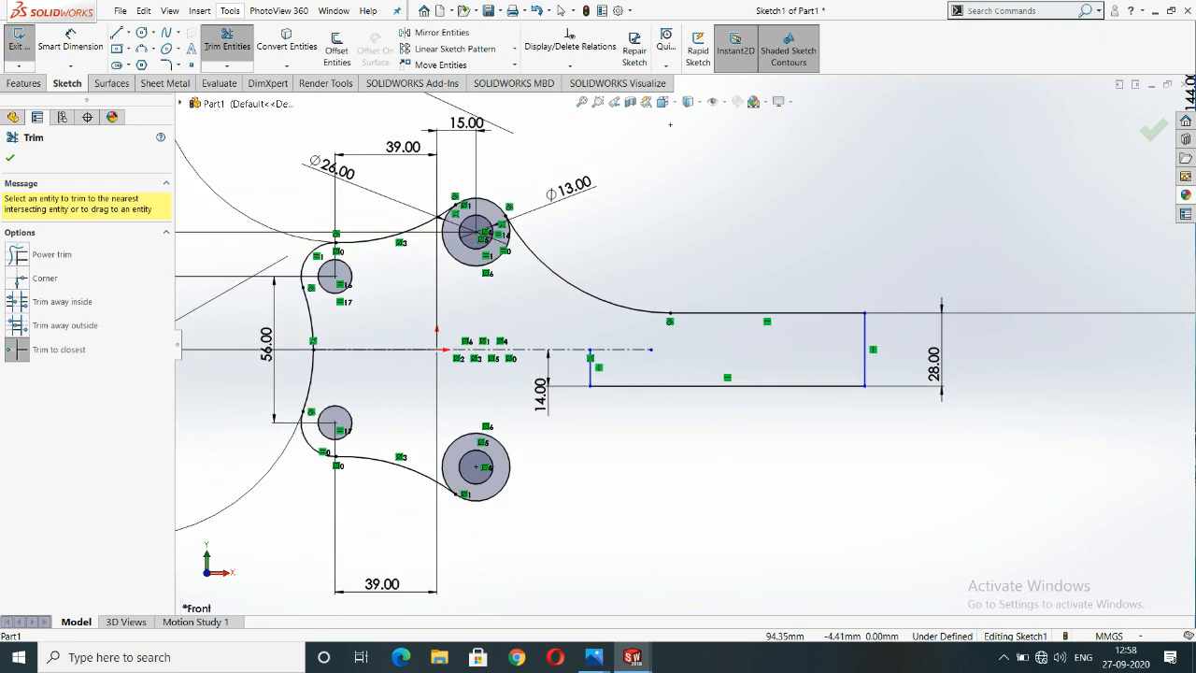
scroll(676, 218, "up", 2)
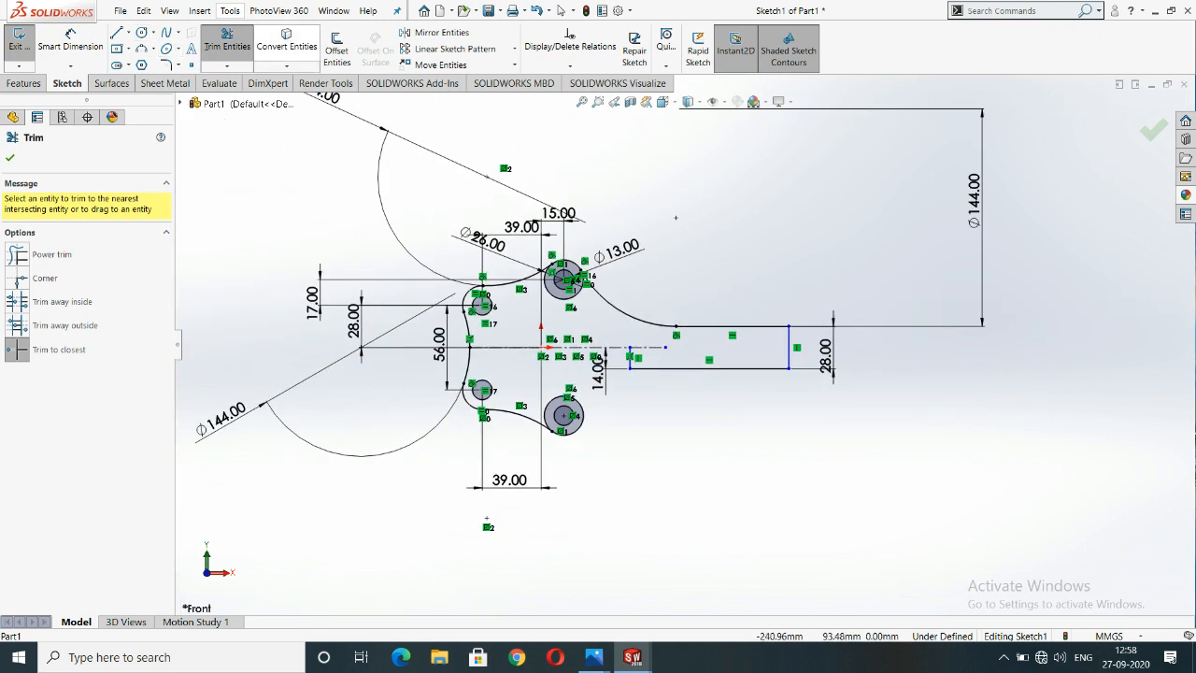
Mirror the trimmed tangent arc about the horizontal centerline.
left_click(437, 32)
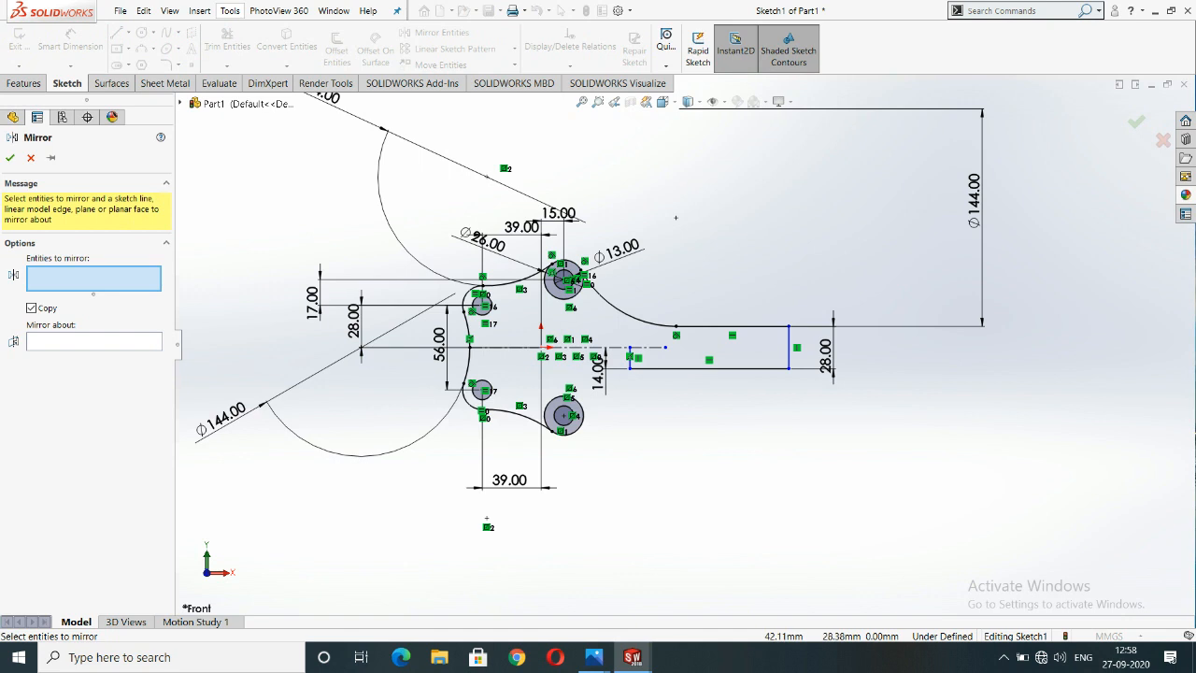
left_click(630, 311)
left_click(94, 342)
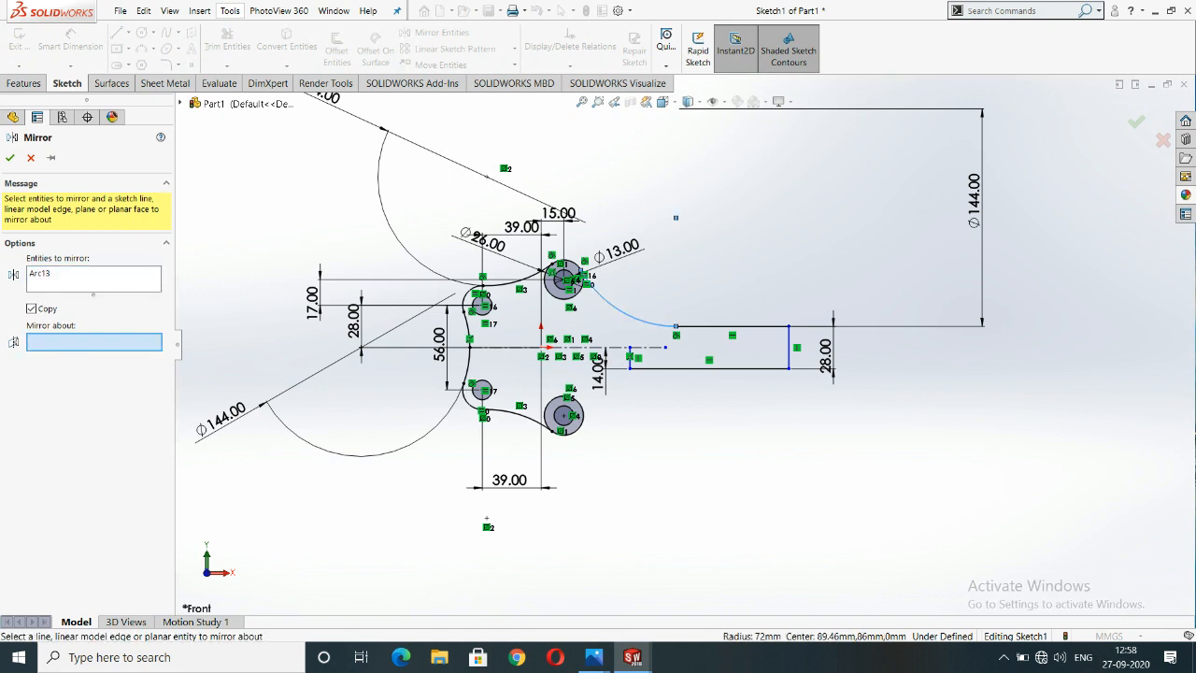
left_click(665, 347)
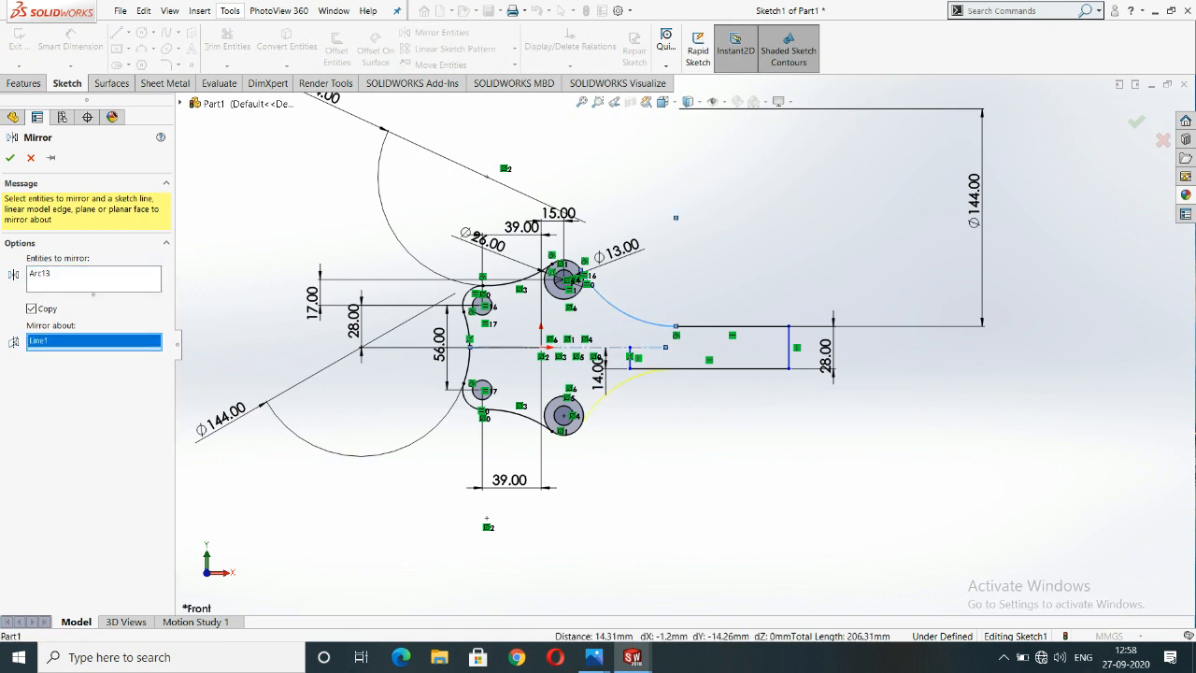
left_click(10, 157)
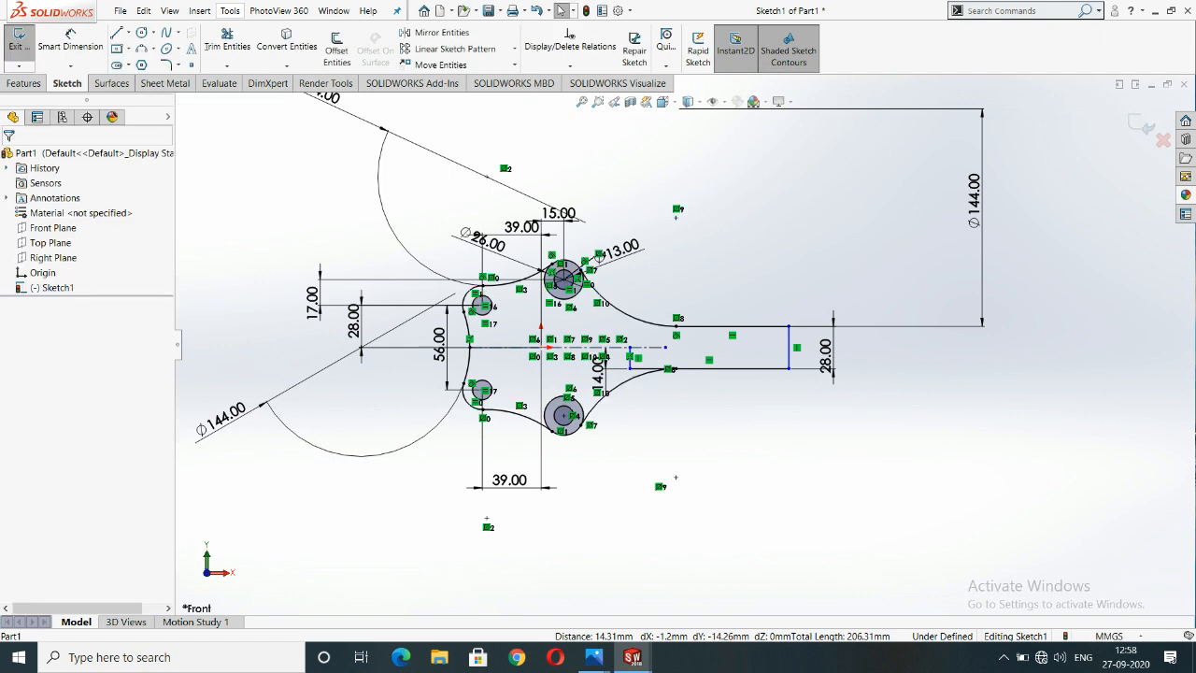
Sketch a vertical line connecting the right ends of the two mirrored arcs.
left_click(116, 33)
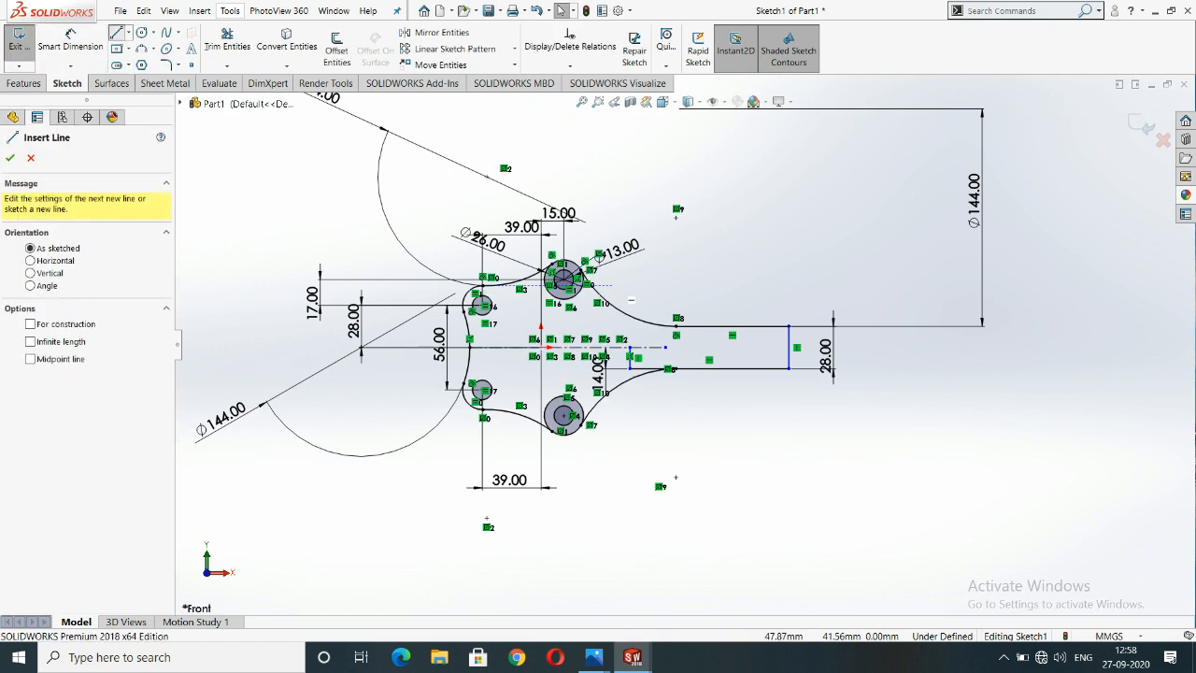
scroll(682, 365, "up", 5)
left_click(664, 266)
left_click(664, 372)
right_click(640, 374)
left_click(681, 430)
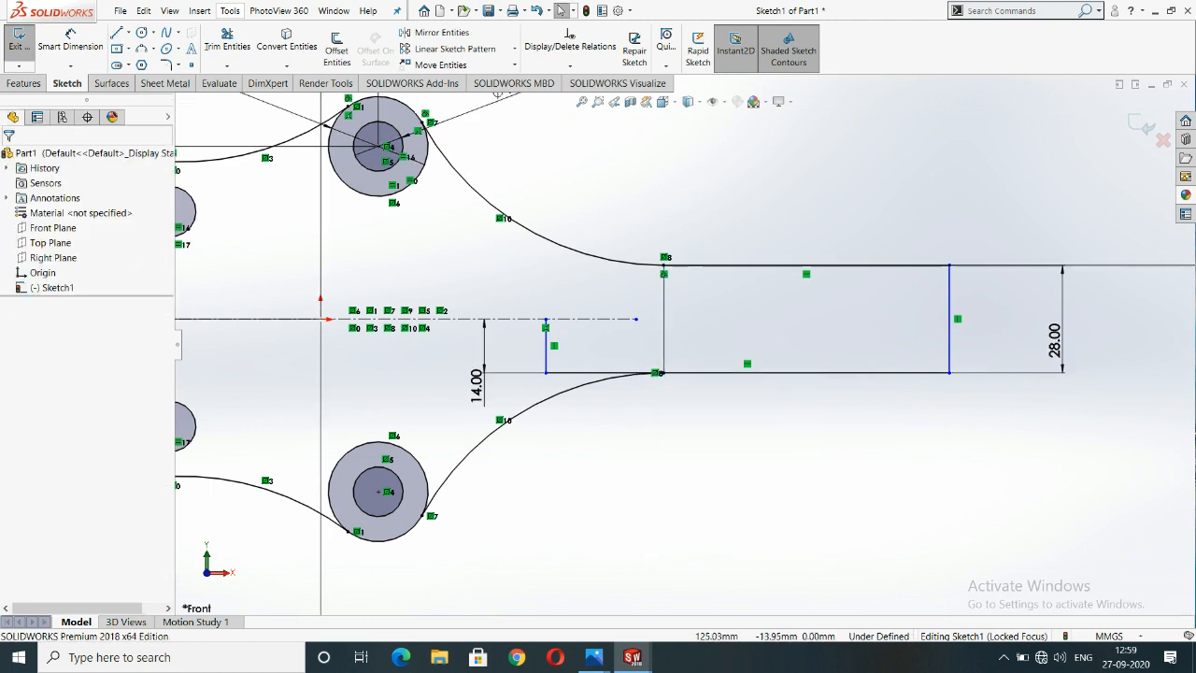
Delete the remaining lower, upper, right and left edges of the rectangle.
left_click(803, 372)
key("Delete")
key("Return")
left_click(732, 265)
key("Delete")
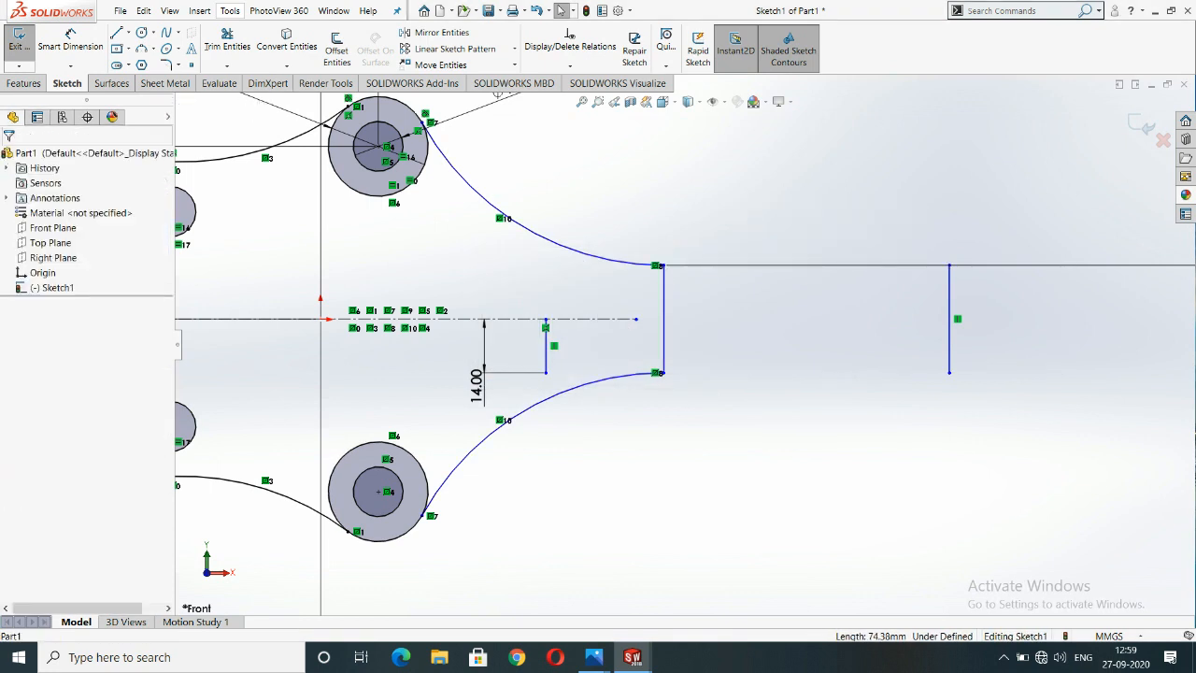
left_click(949, 299)
key("Delete")
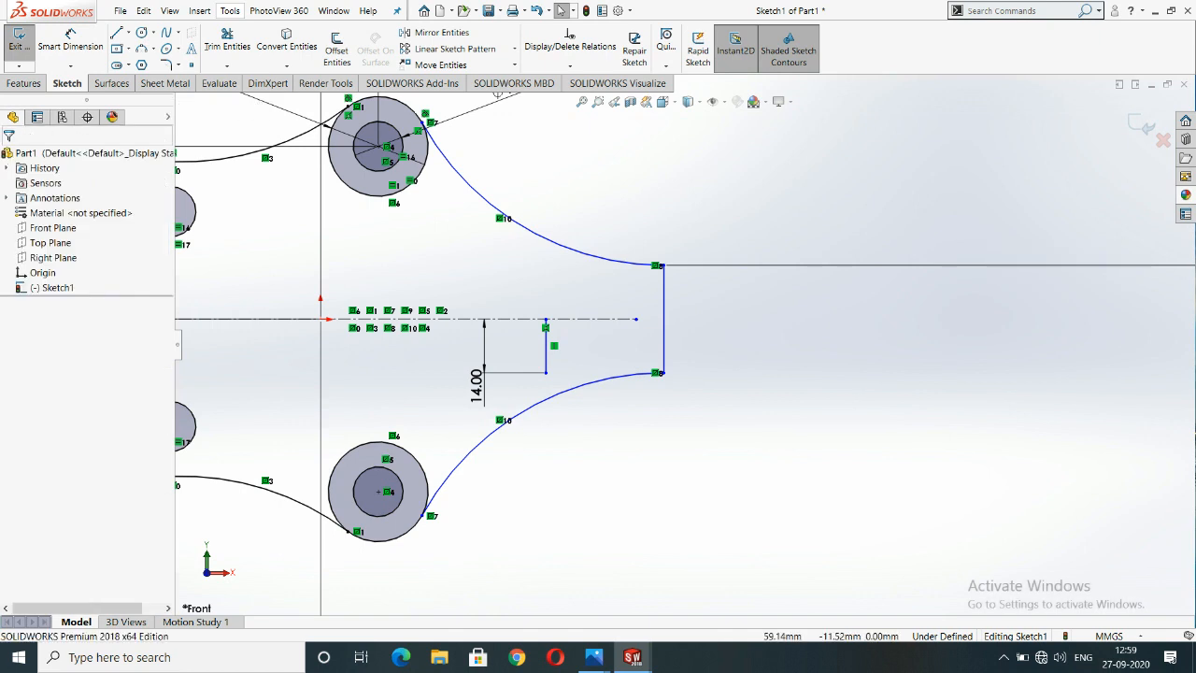
left_click(546, 350)
key("Delete")
left_click(519, 329)
Trim the inner portions of the outer circles on both right-hand bosses to close the profile.
scroll(761, 365, "up", 2)
scroll(762, 364, "down", 2)
scroll(738, 360, "down", 6)
scroll(564, 347, "down", 10)
scroll(563, 347, "down", 8)
scroll(679, 344, "up", 15)
scroll(679, 344, "up", 4)
scroll(679, 344, "down", 5)
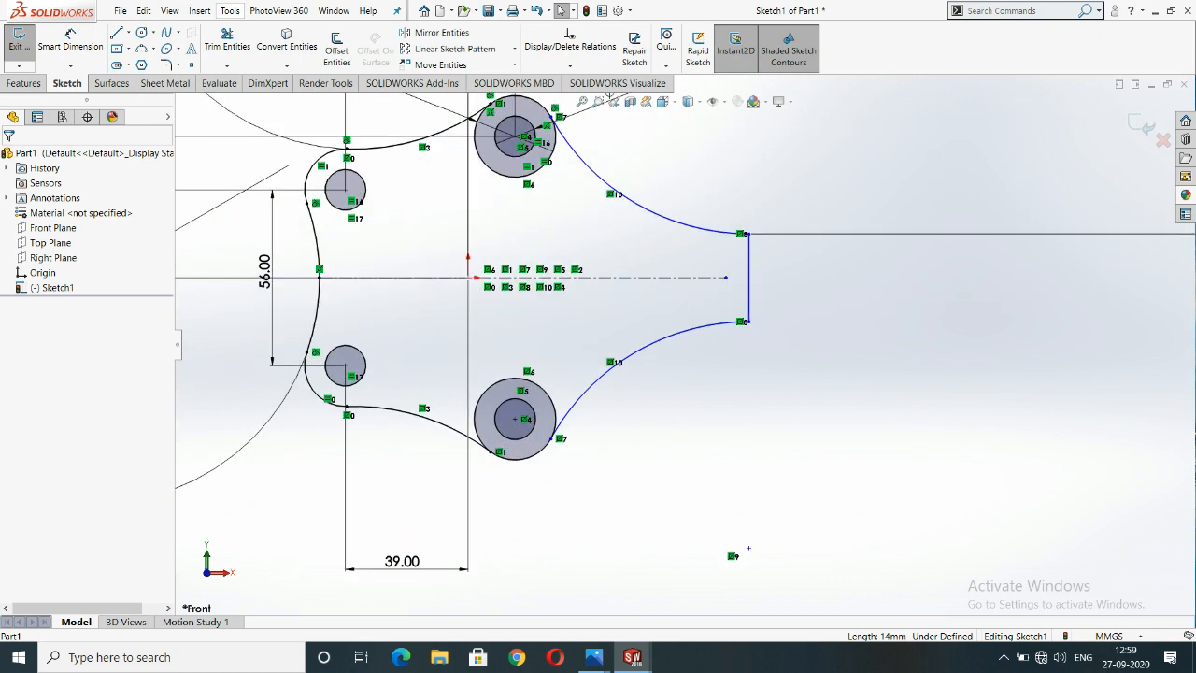
left_click(227, 46)
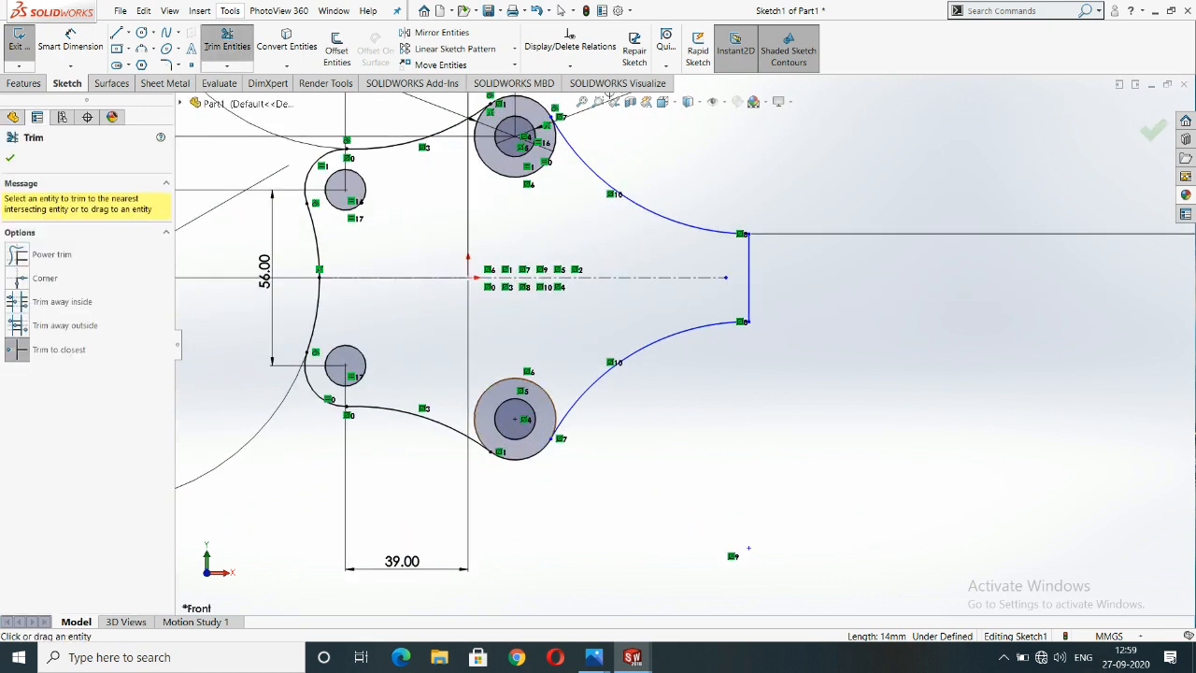
left_click(476, 425)
left_click(502, 174)
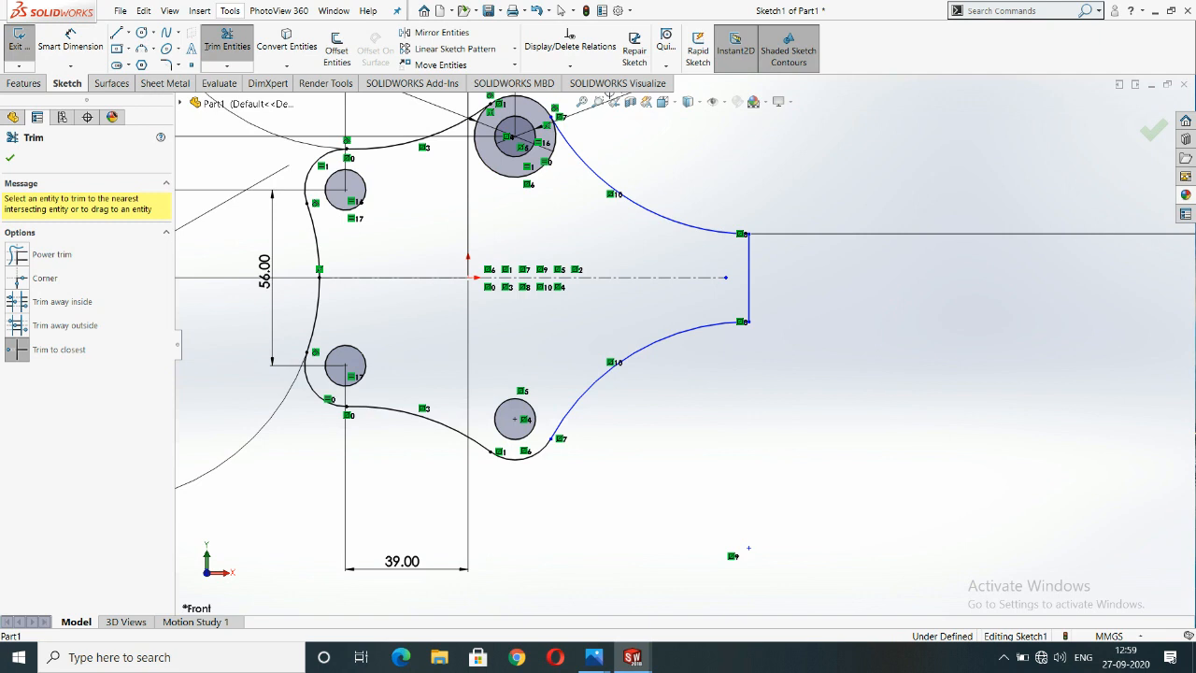
scroll(551, 268, "up", 1)
key("Escape")
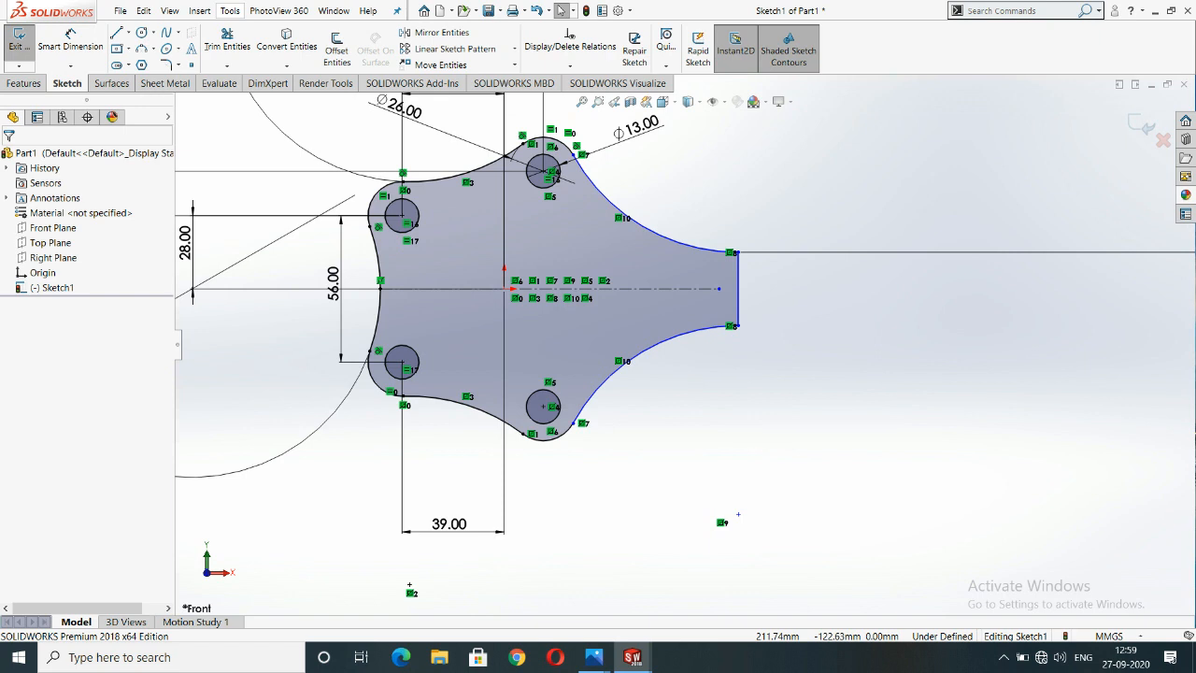
Extrude the closed plate profile with its four holes to a blind depth of 7 mm.
left_click(23, 83)
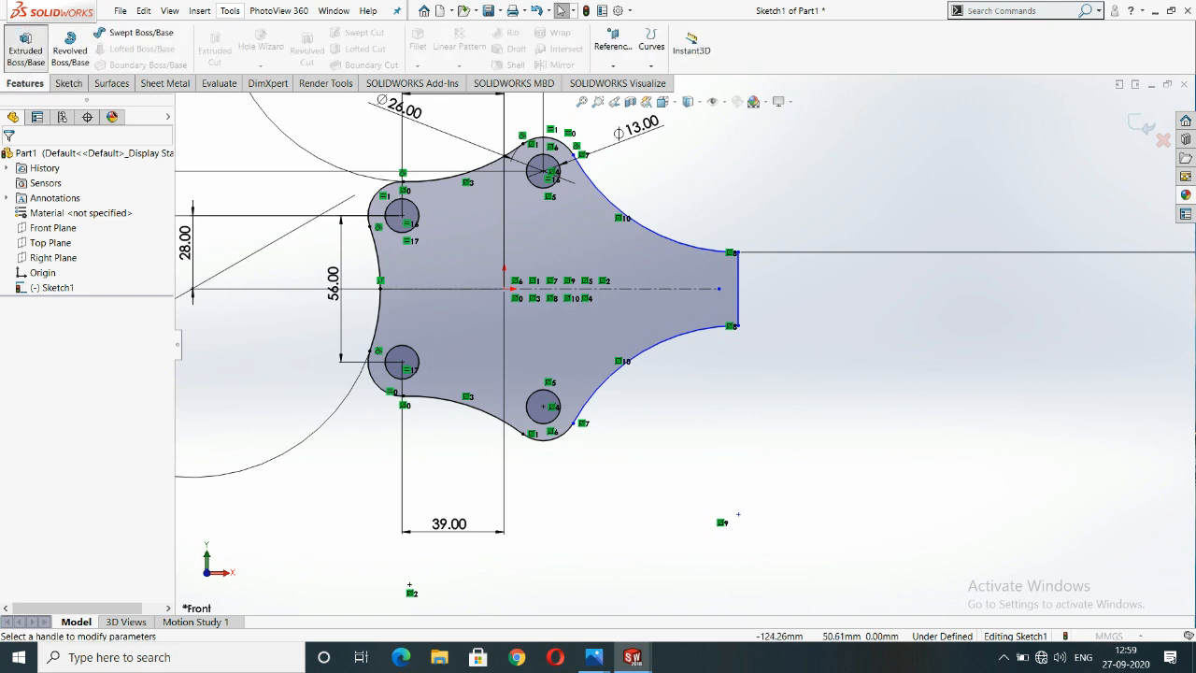
left_click(25, 50)
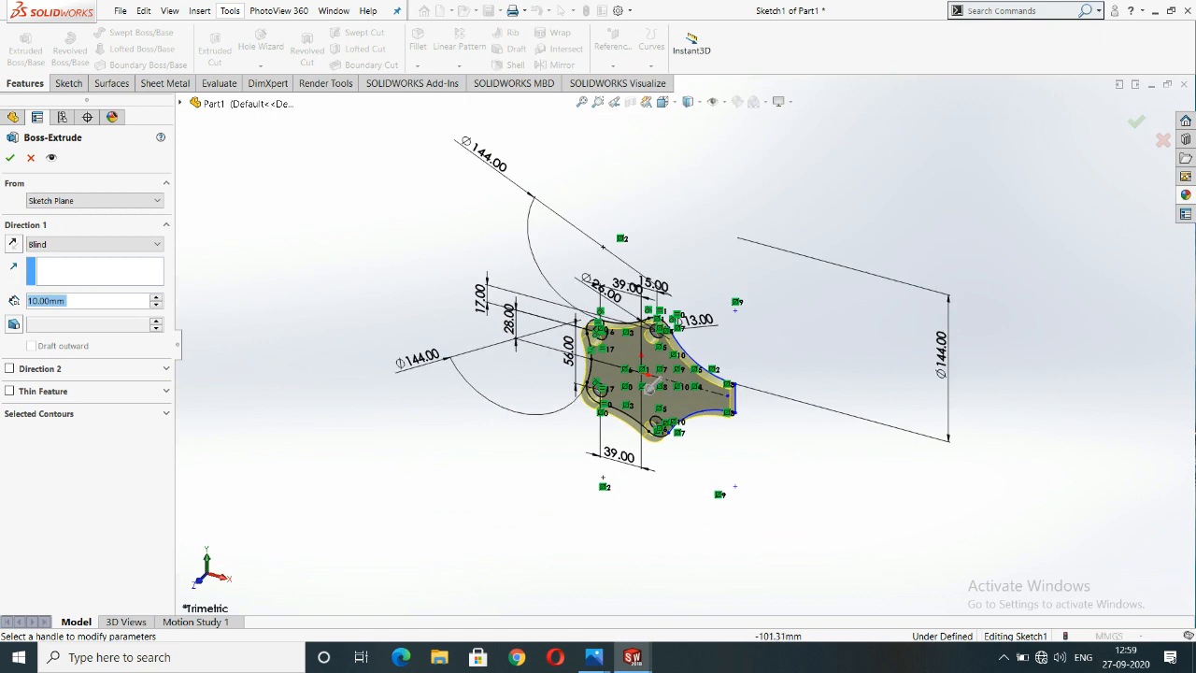
type("7")
key("Return")
key("Return")
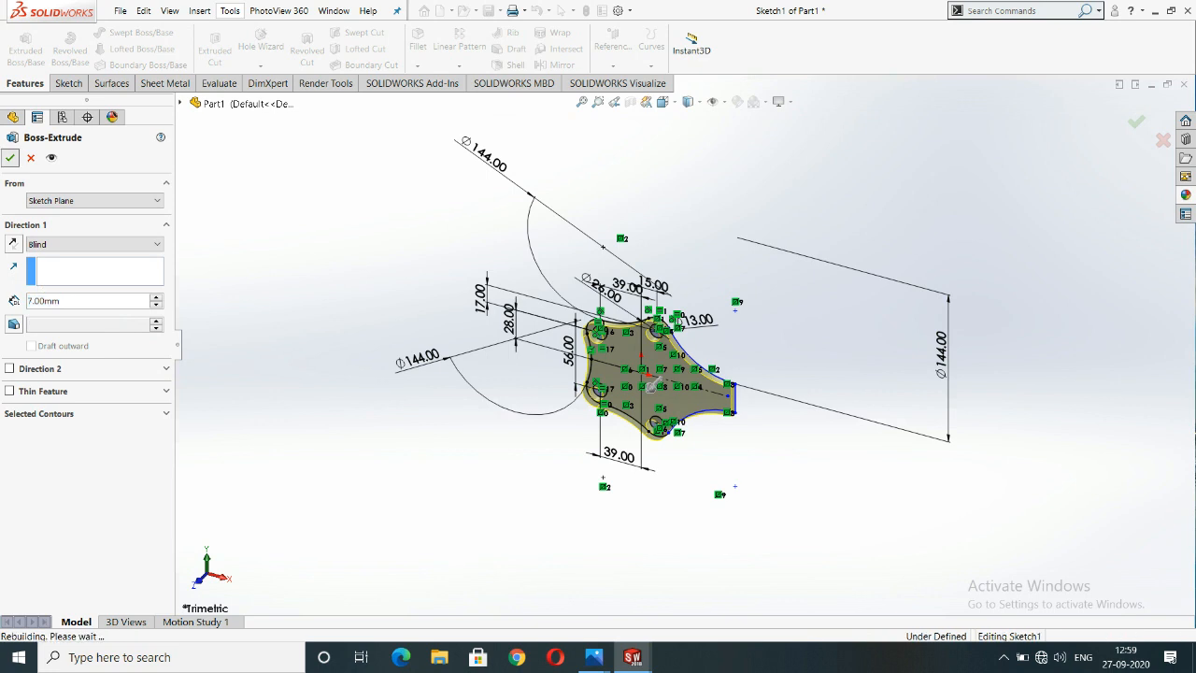
middle_click_drag(654, 383, 700, 415)
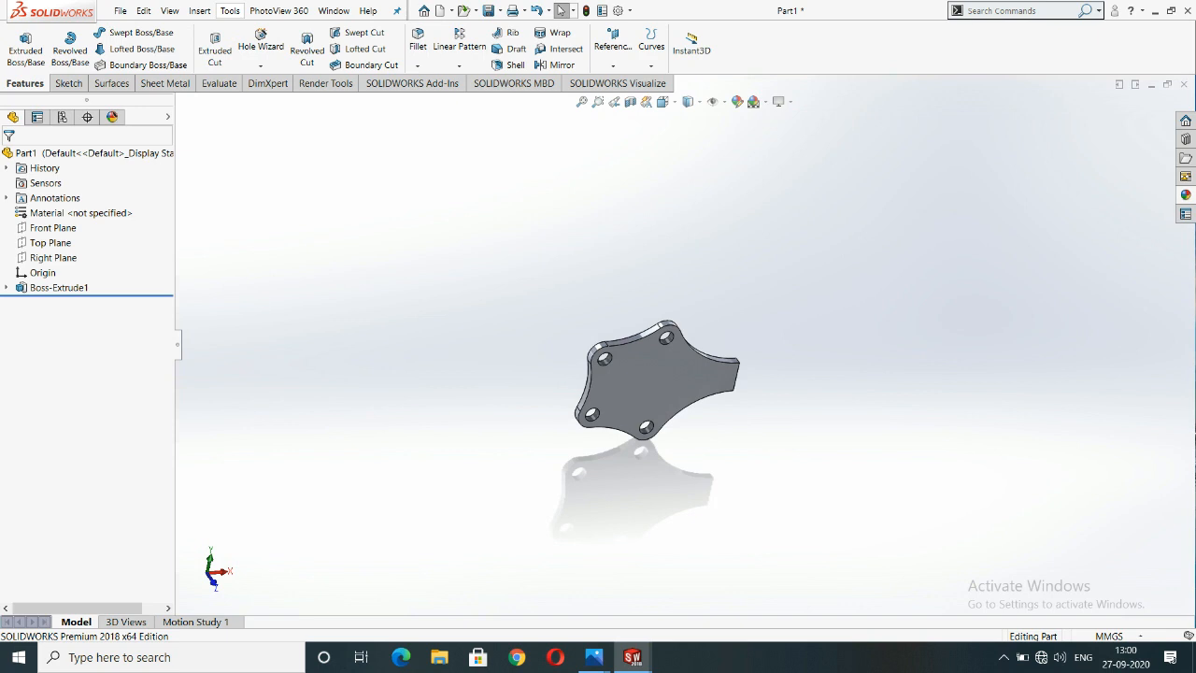
Switch to the Photos image to check the finished connecting rod's shape, and return to the SOLIDWORKS part.
mouse_move(594, 657)
left_click(509, 560)
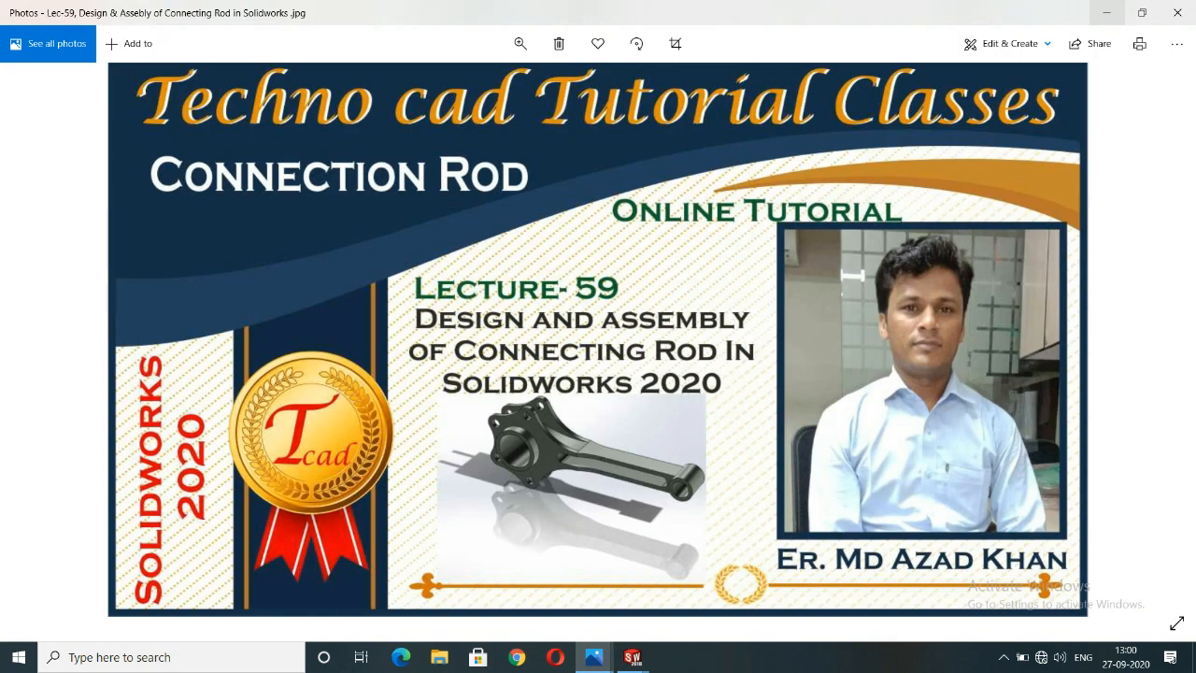
left_click(1106, 12)
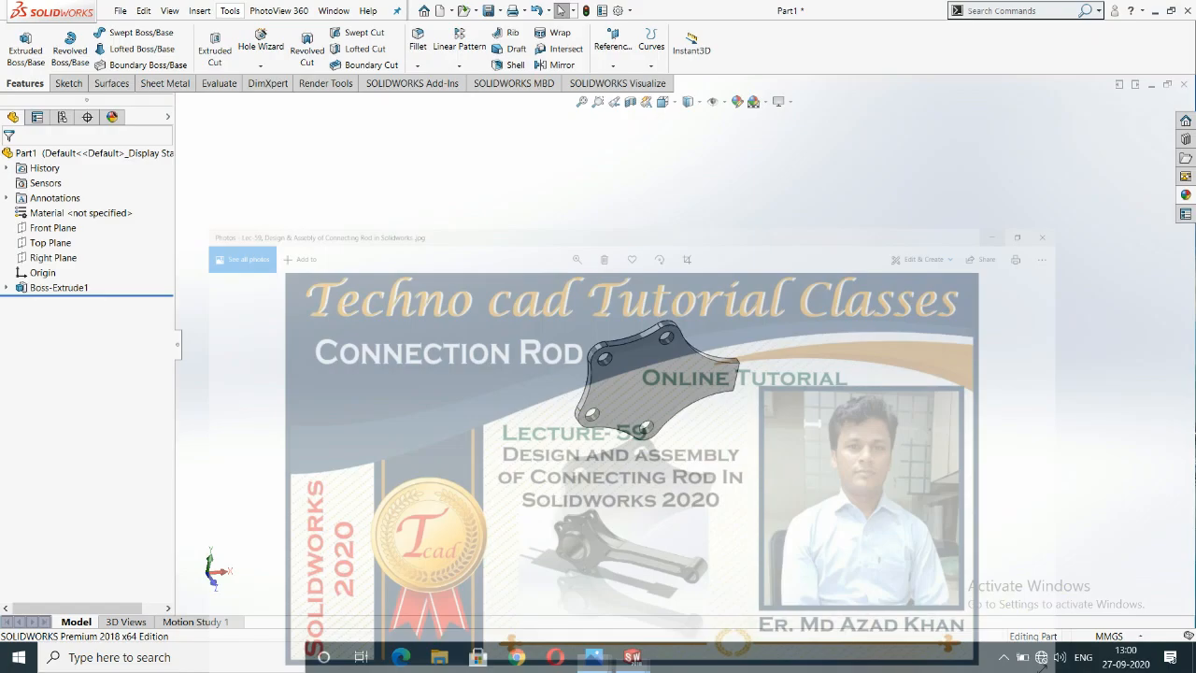
Sketch a circle about 55 mm in diameter centered on the origin on the plate's front face.
left_click(654, 348)
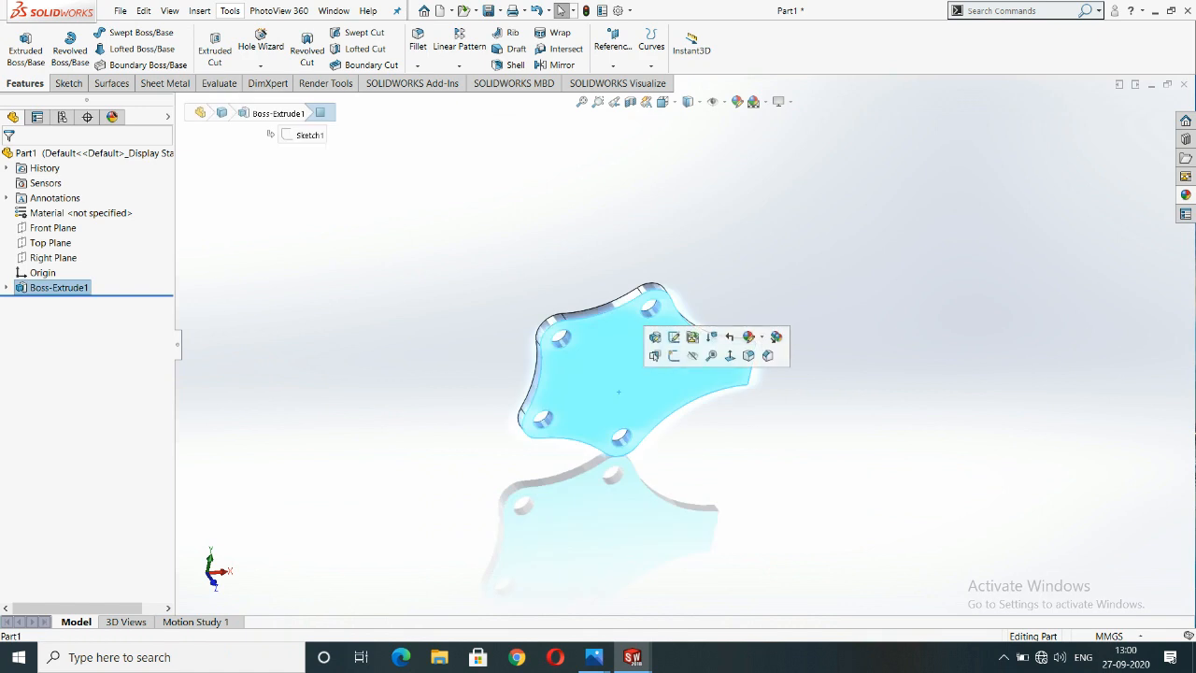
left_click(669, 355)
key("space")
key("ctrl+8")
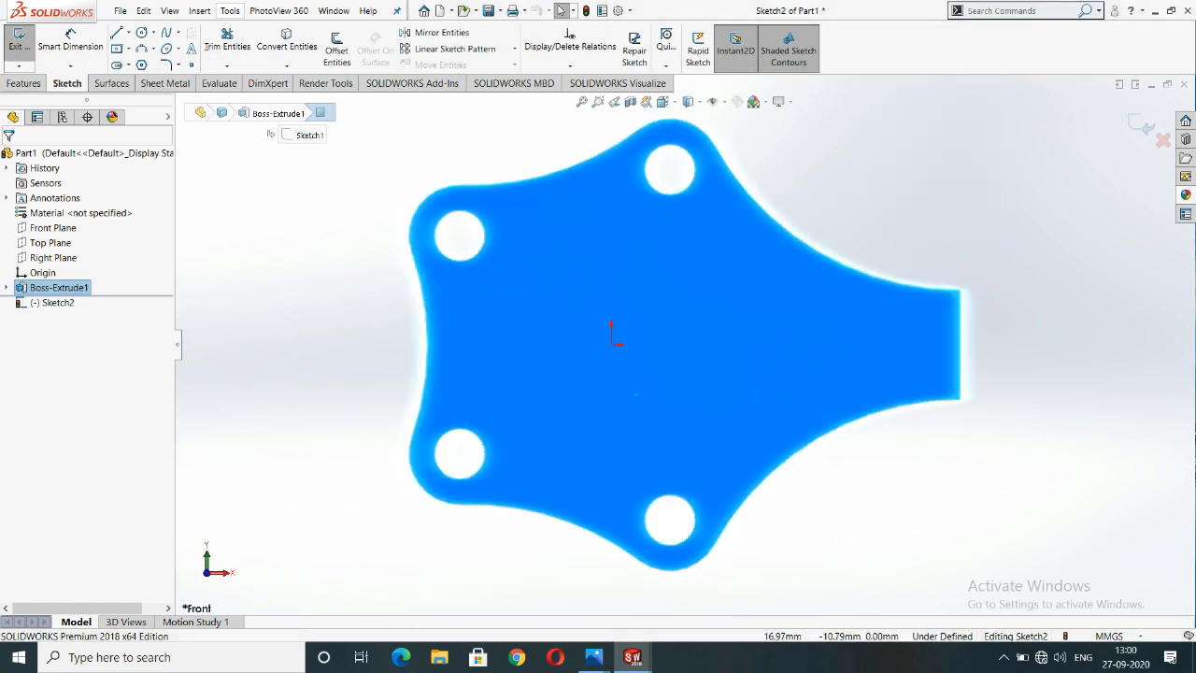
left_click(141, 33)
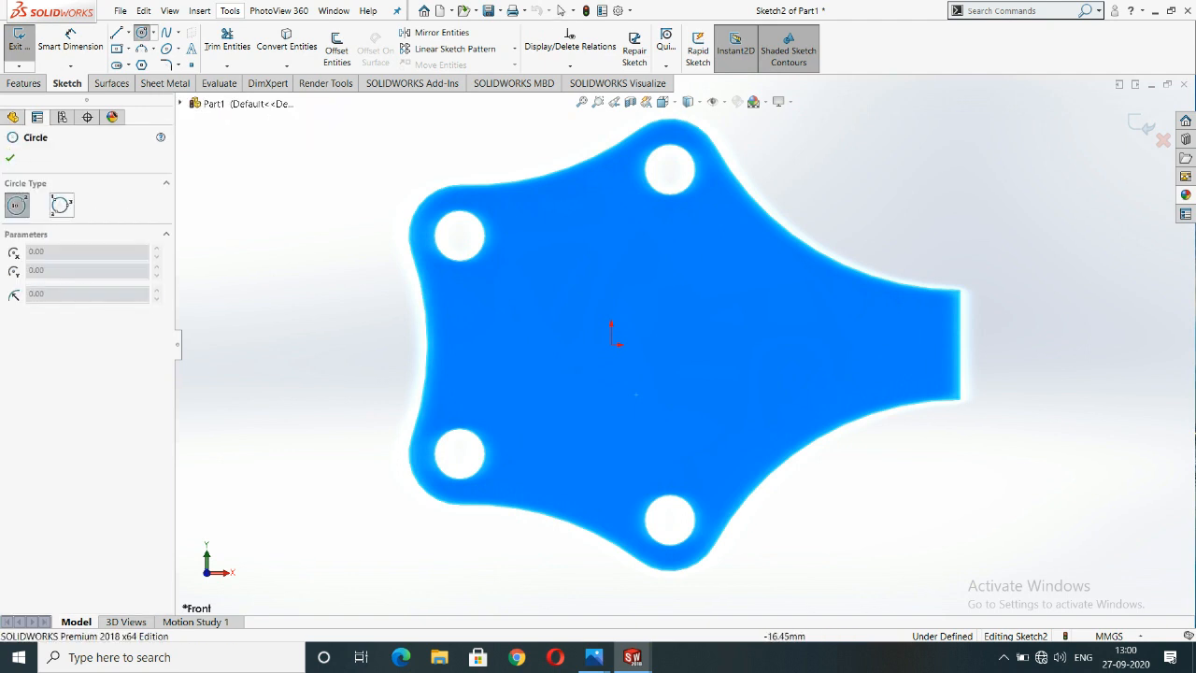
left_click(611, 344)
left_click(718, 347)
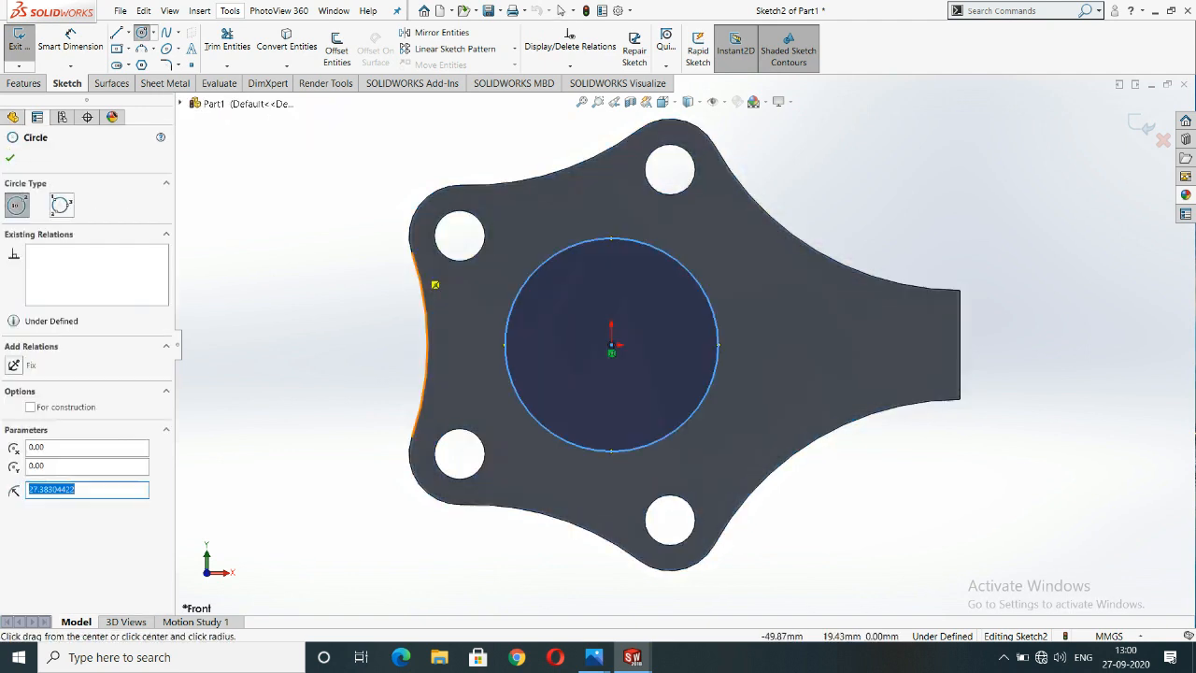
Dimension the central circle's diameter to 56 mm.
left_click(70, 37)
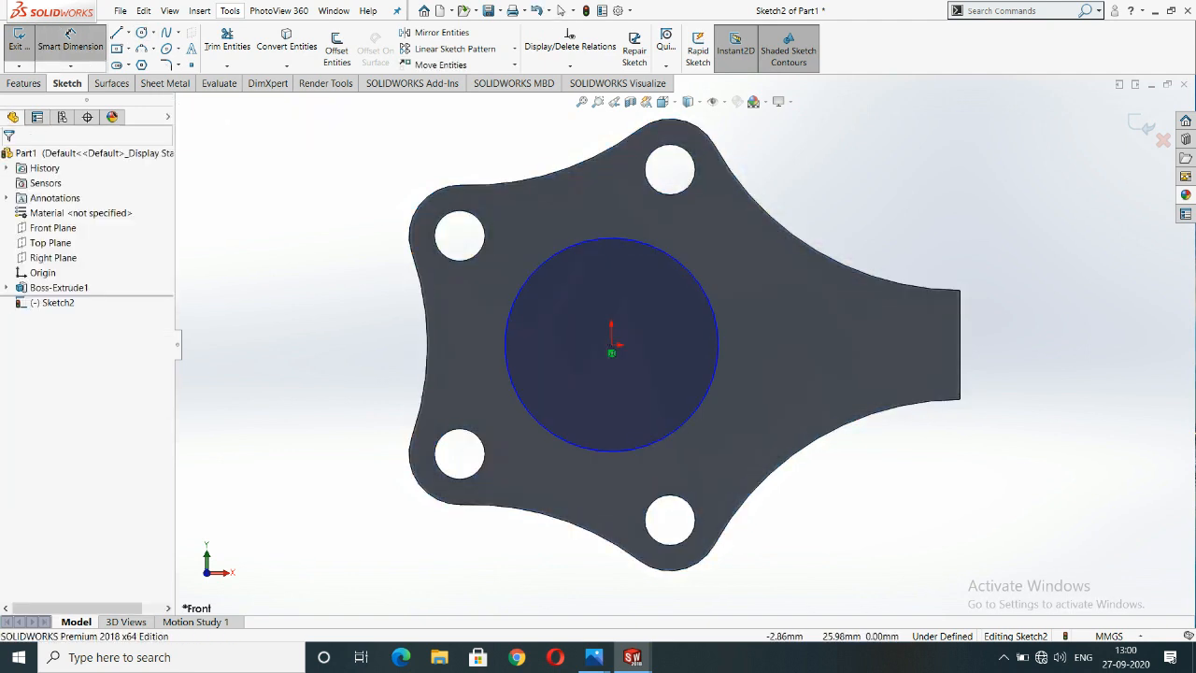
left_click(704, 292)
left_click(845, 201)
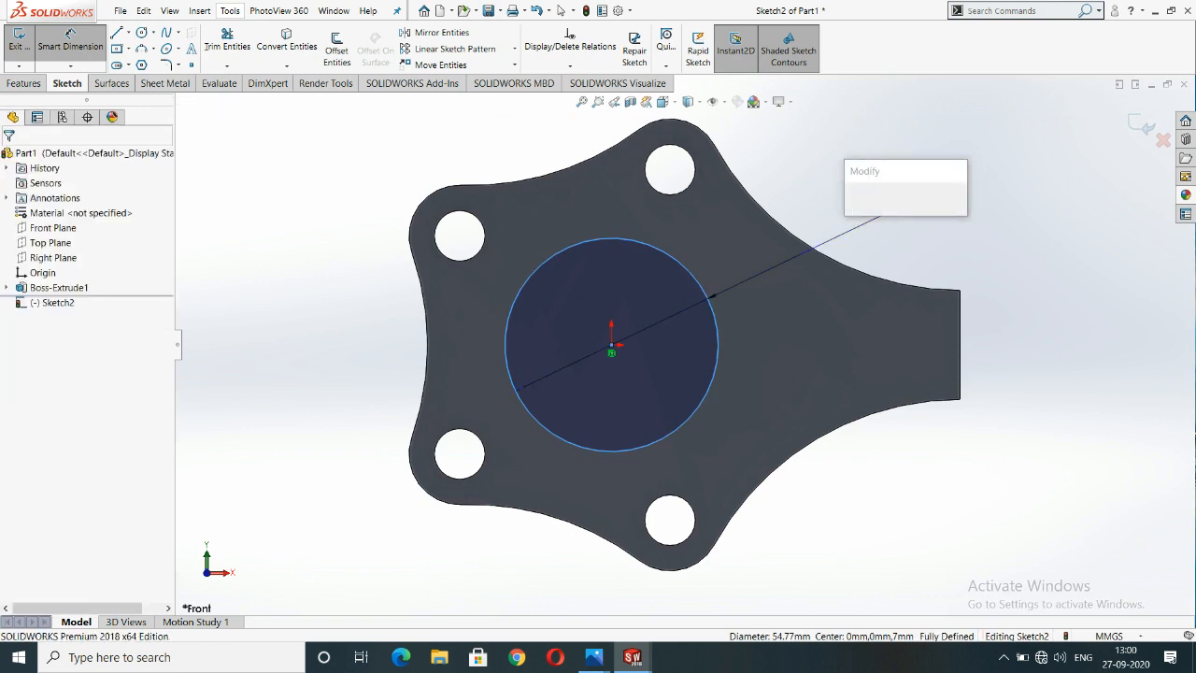
type("56")
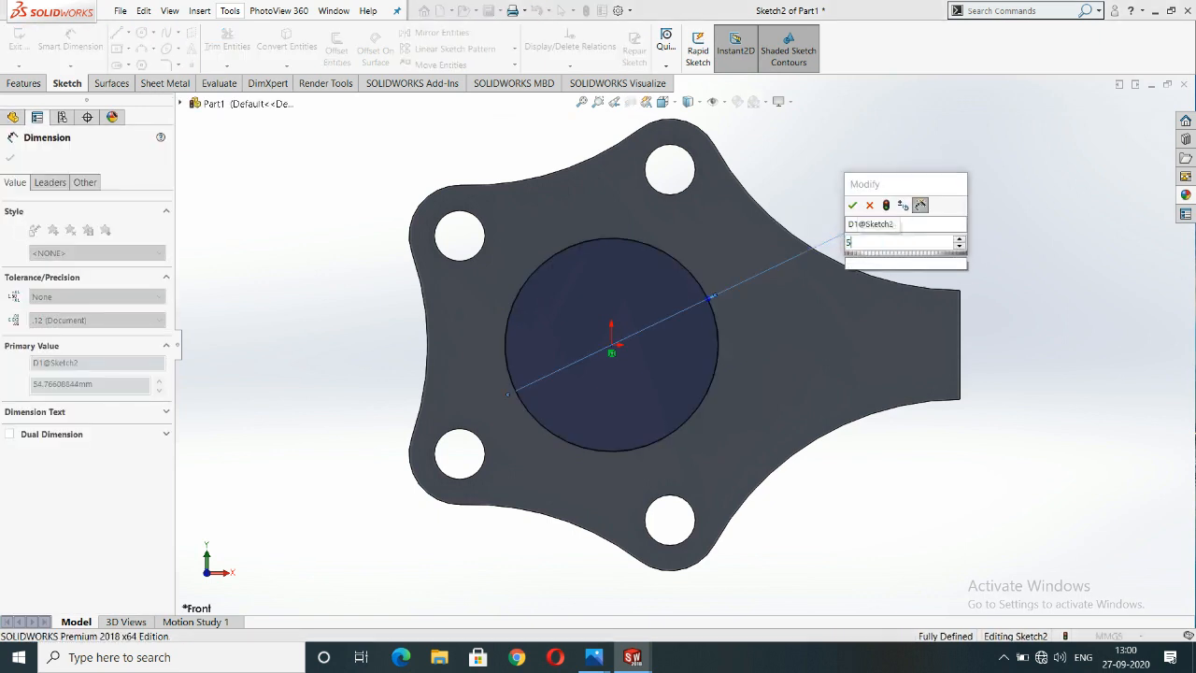
key("Return")
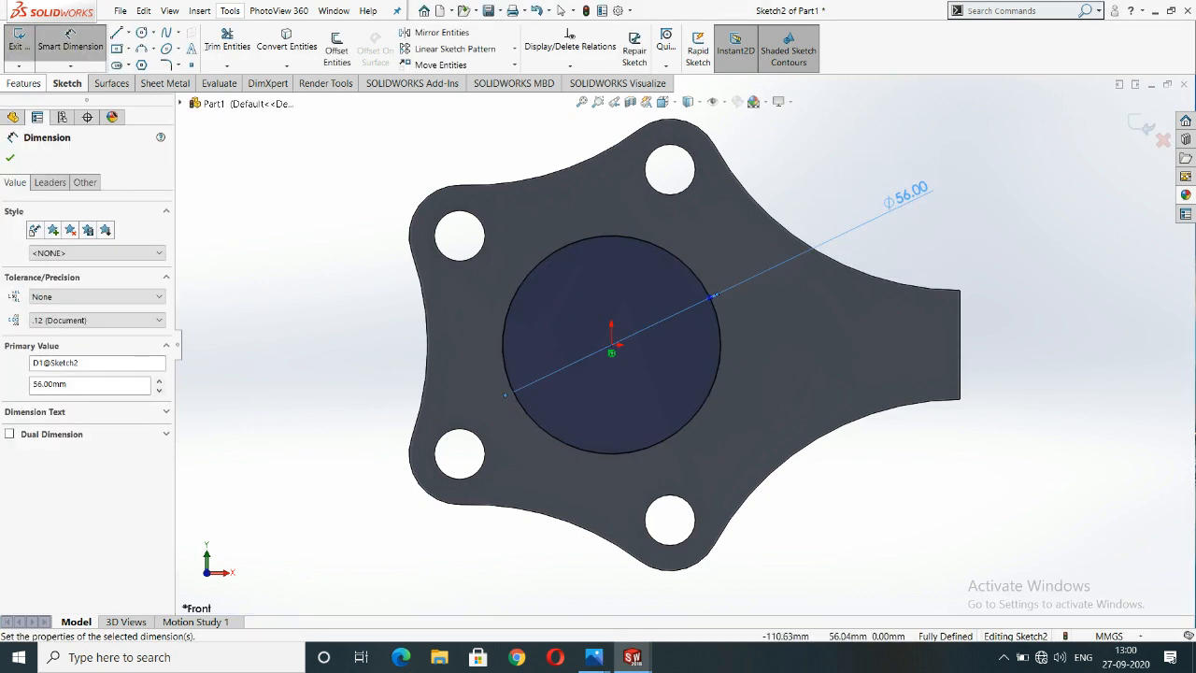
Cut the central circle through the plate with a 7 mm blind Extruded Cut.
left_click(23, 83)
left_click(214, 47)
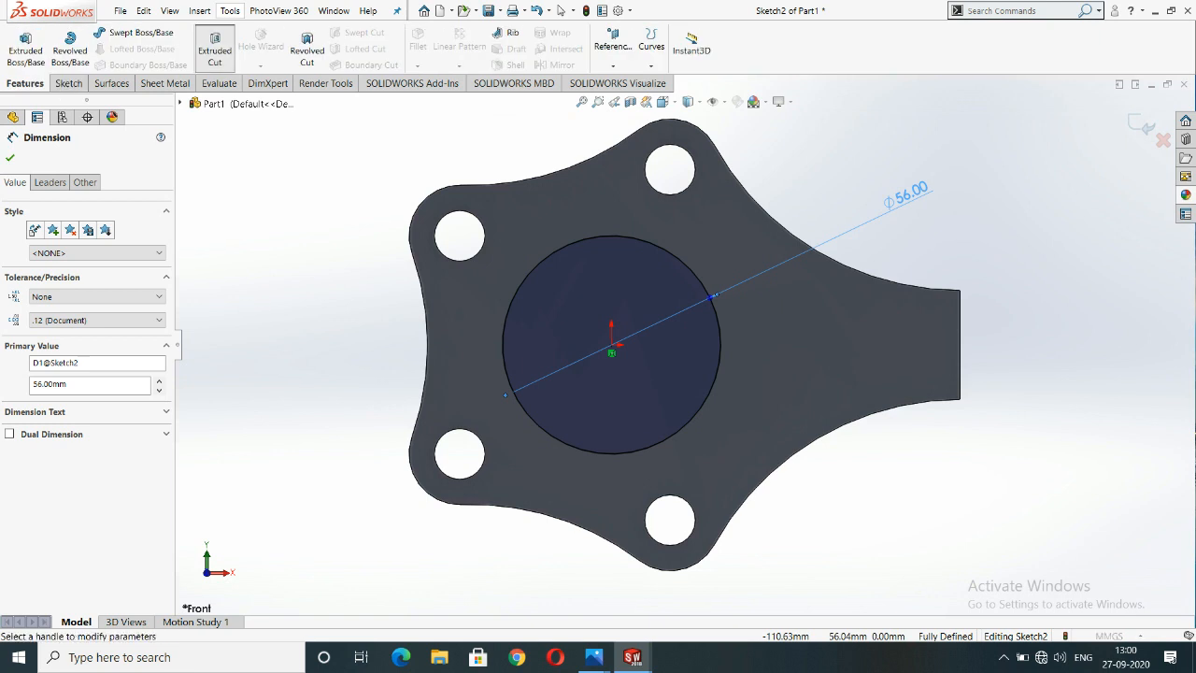
middle_click_drag(374, 250, 551, 341)
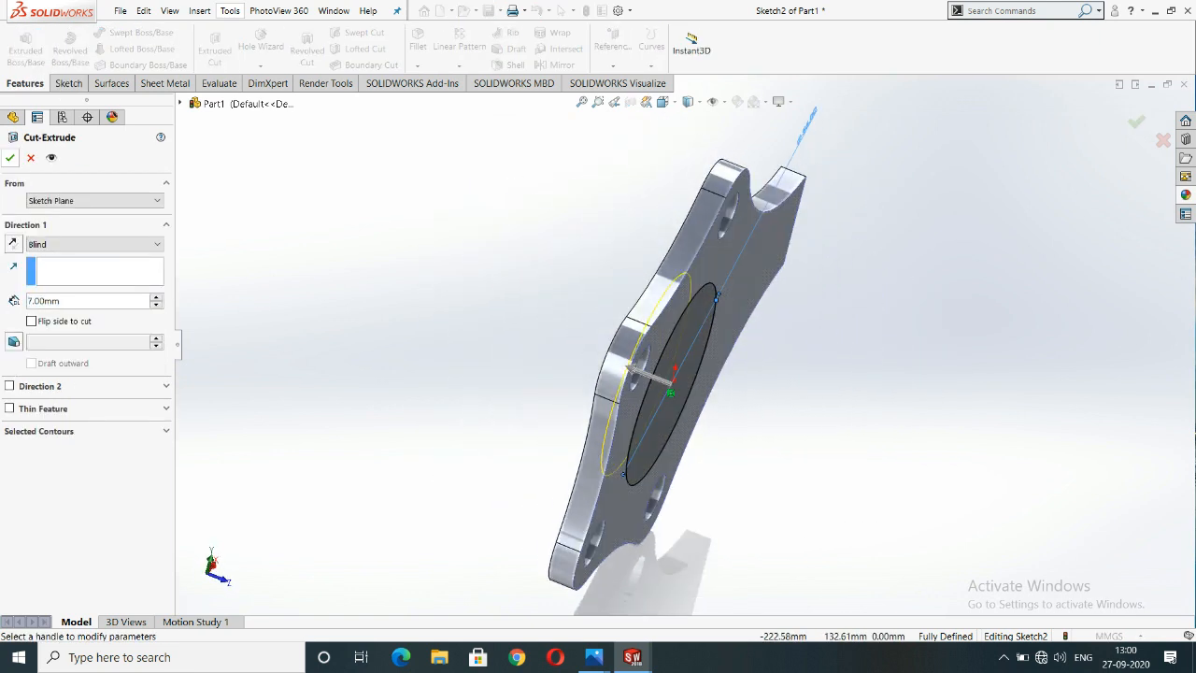
left_click(9, 157)
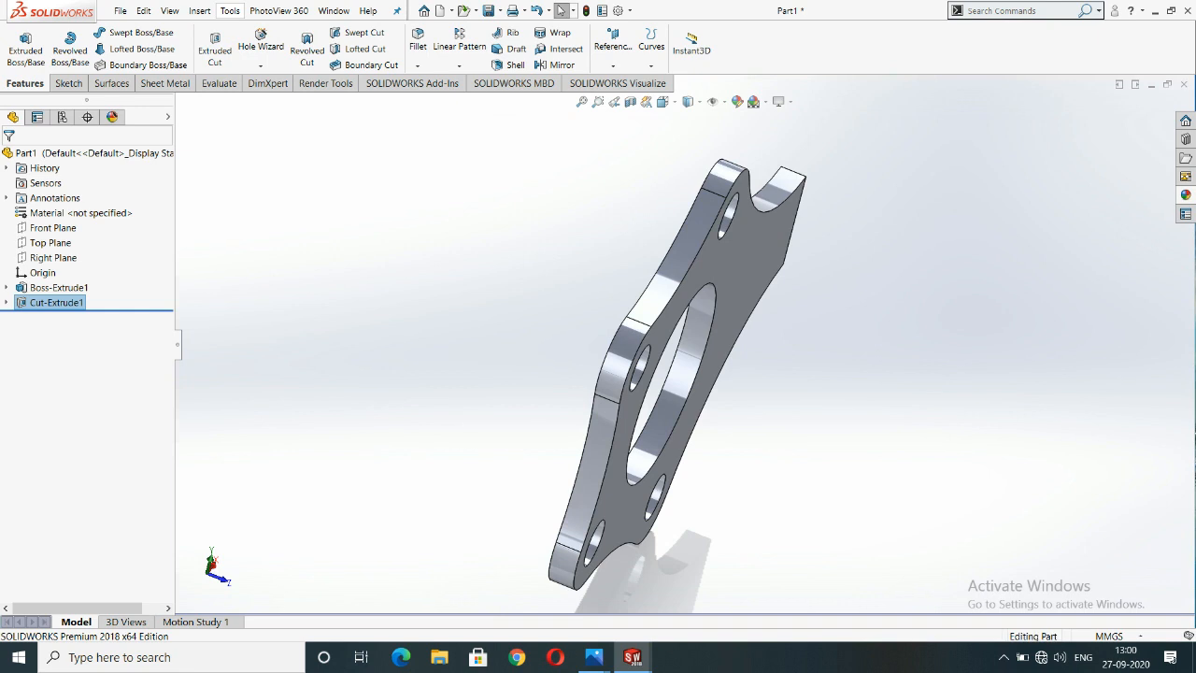
Start a new sketch on the plate's front face, viewed straight on.
key("ctrl+1")
key("space")
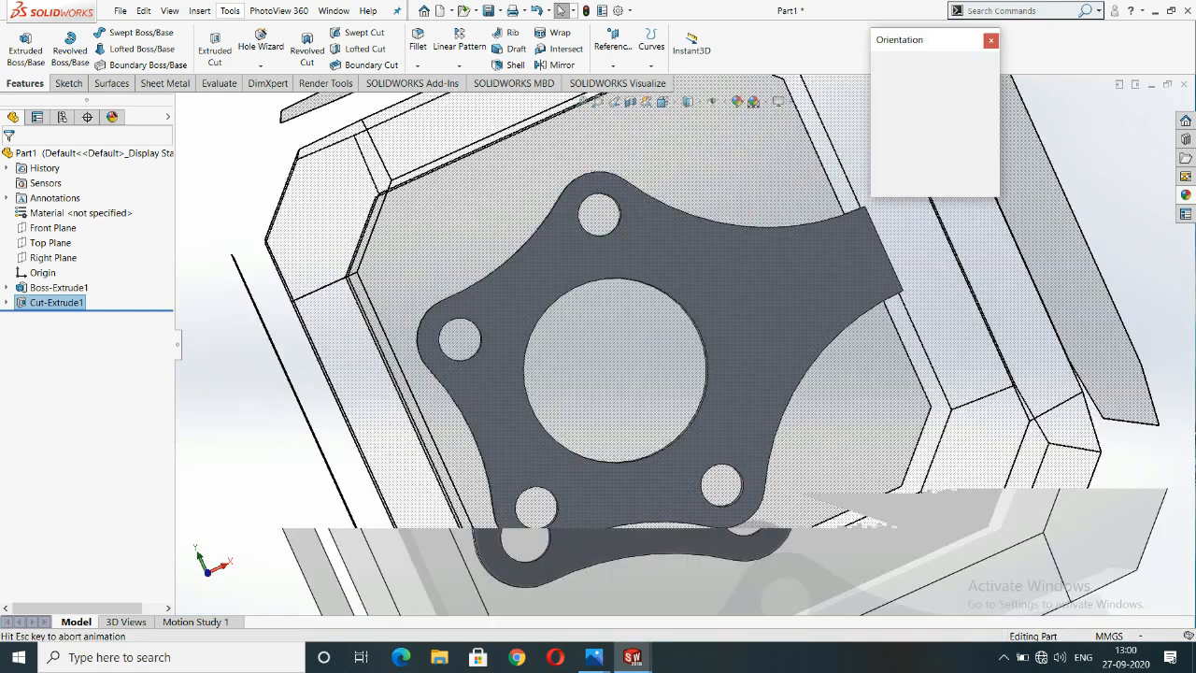
left_click(636, 364)
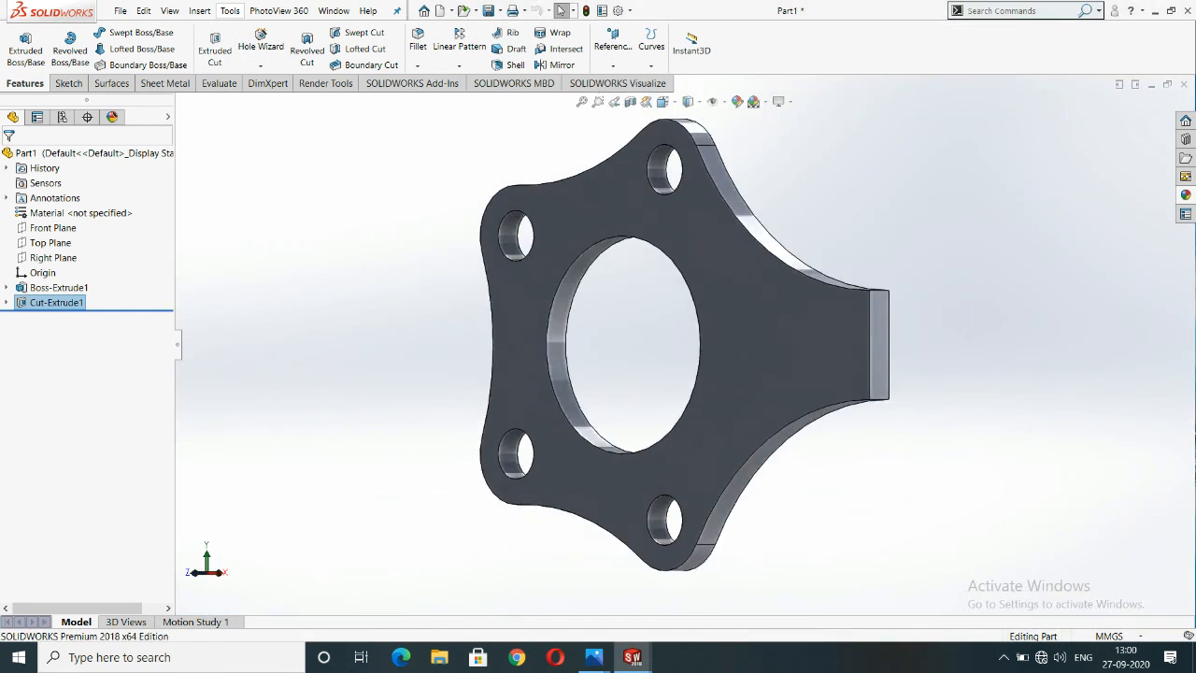
left_click(882, 297)
key("space")
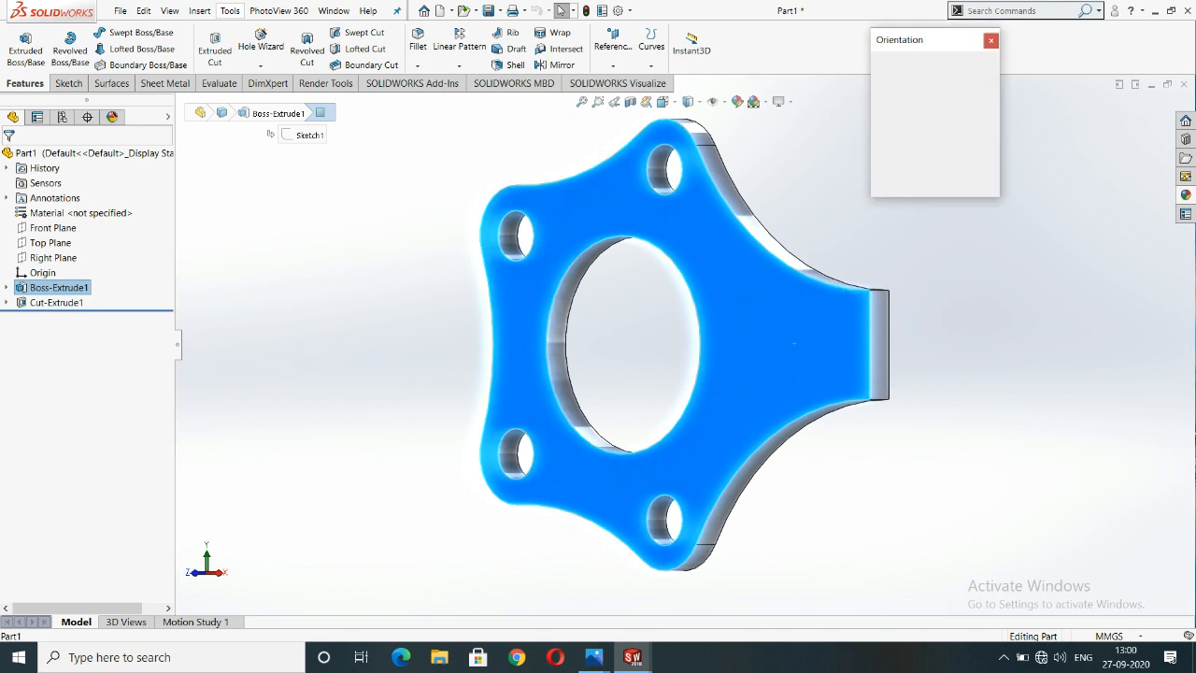
left_click(388, 379)
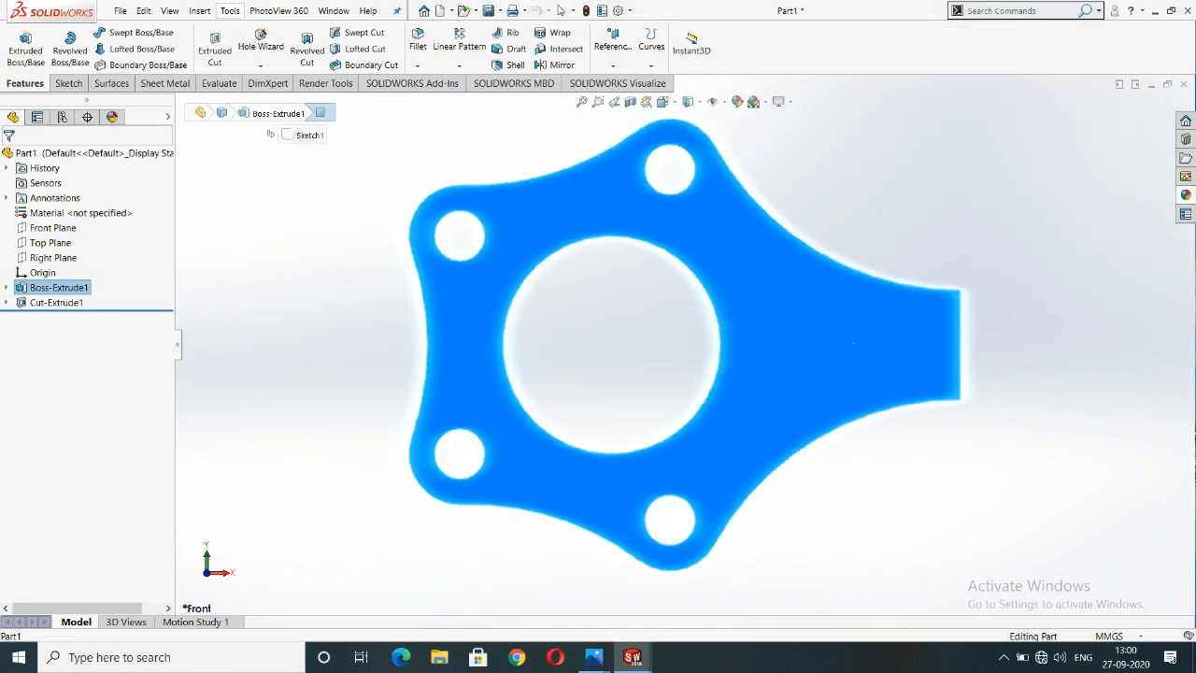
right_click(756, 337)
left_click(773, 320)
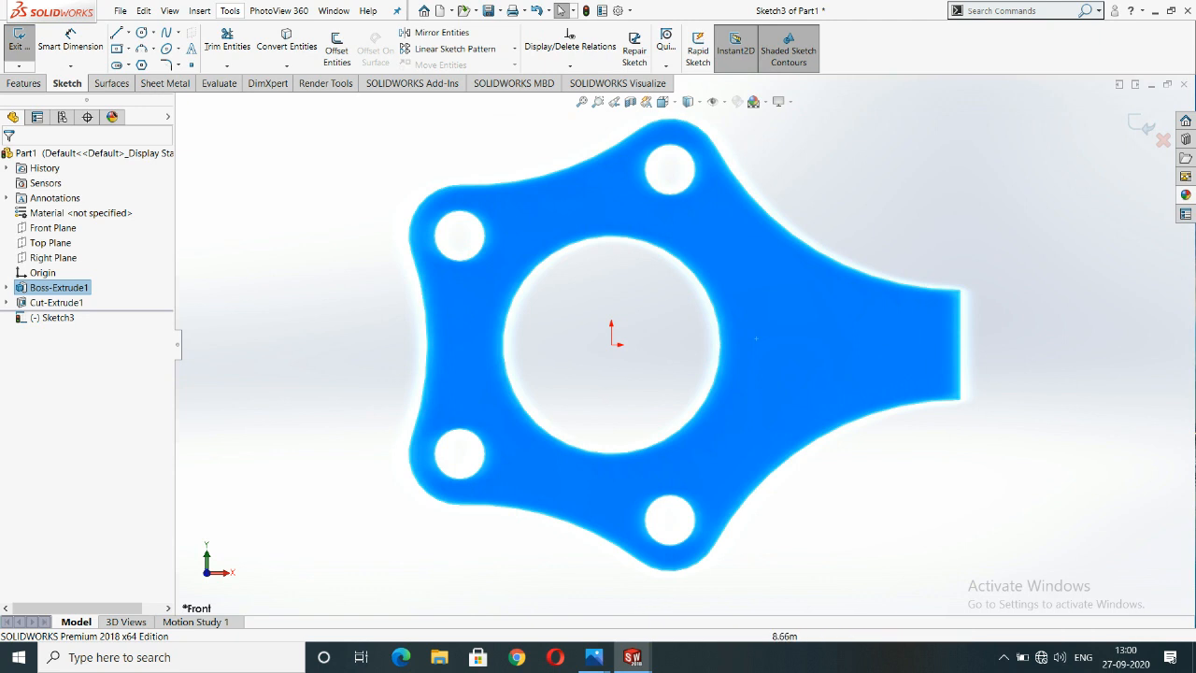
Sketch two circles centered on the origin, one about 79 mm in diameter and one matching the edge of the 56 mm hole.
left_click(141, 33)
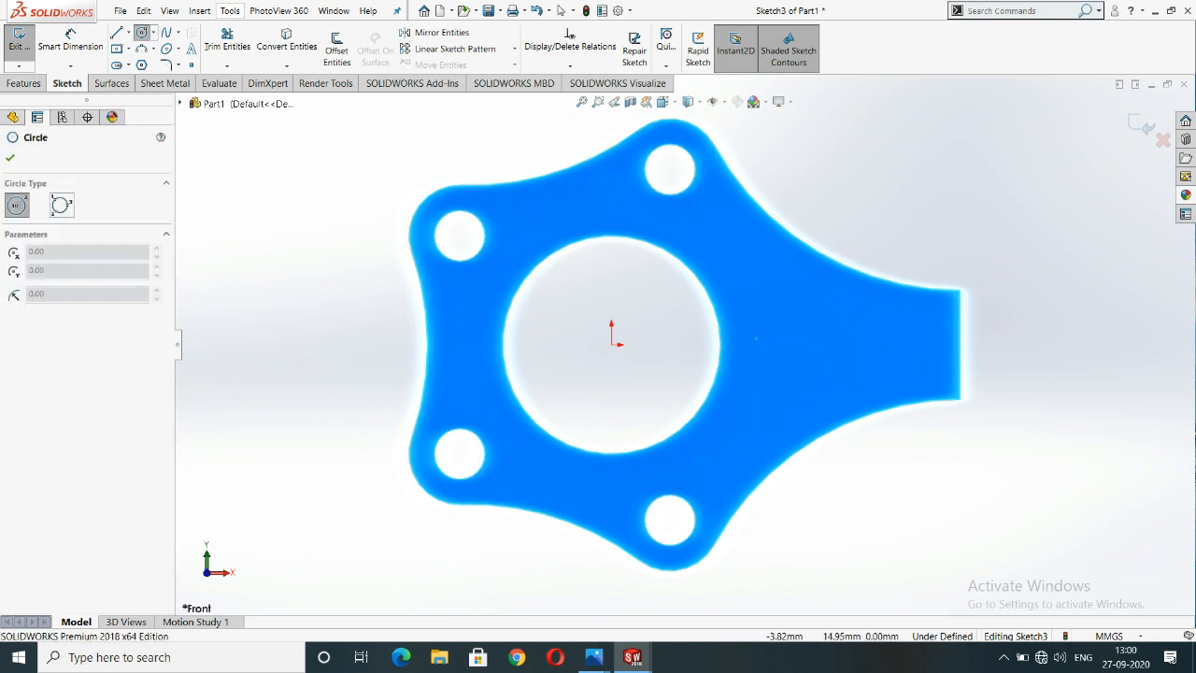
left_click(611, 345)
left_click(753, 285)
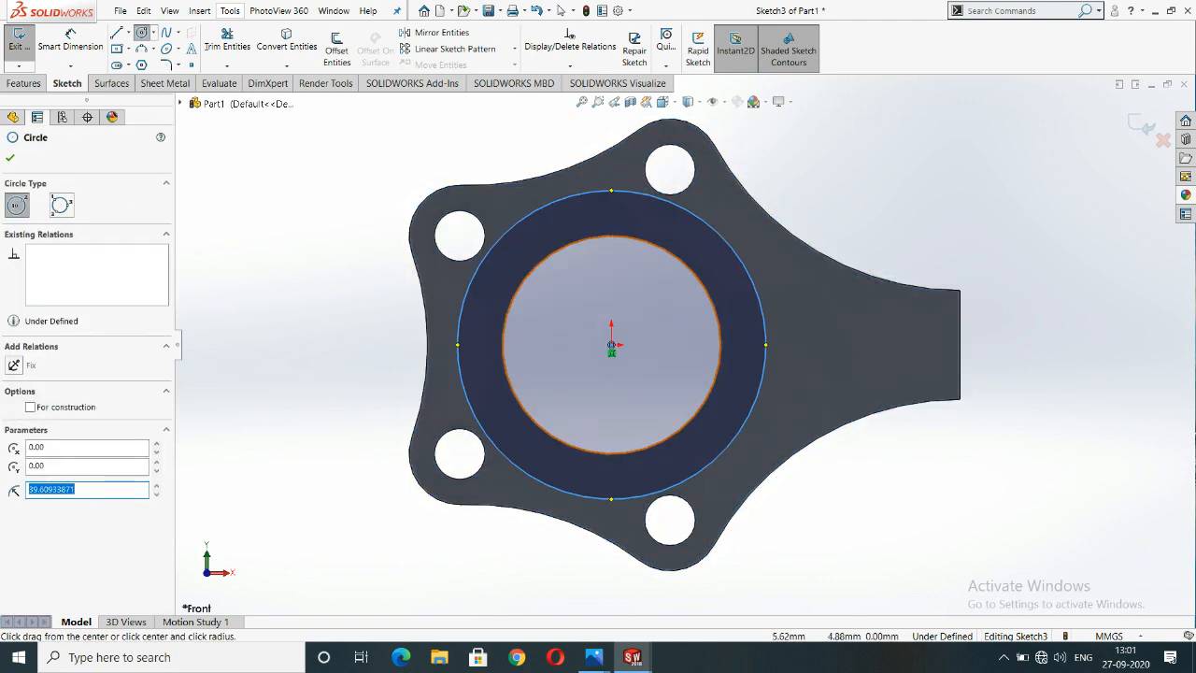
left_click(611, 344)
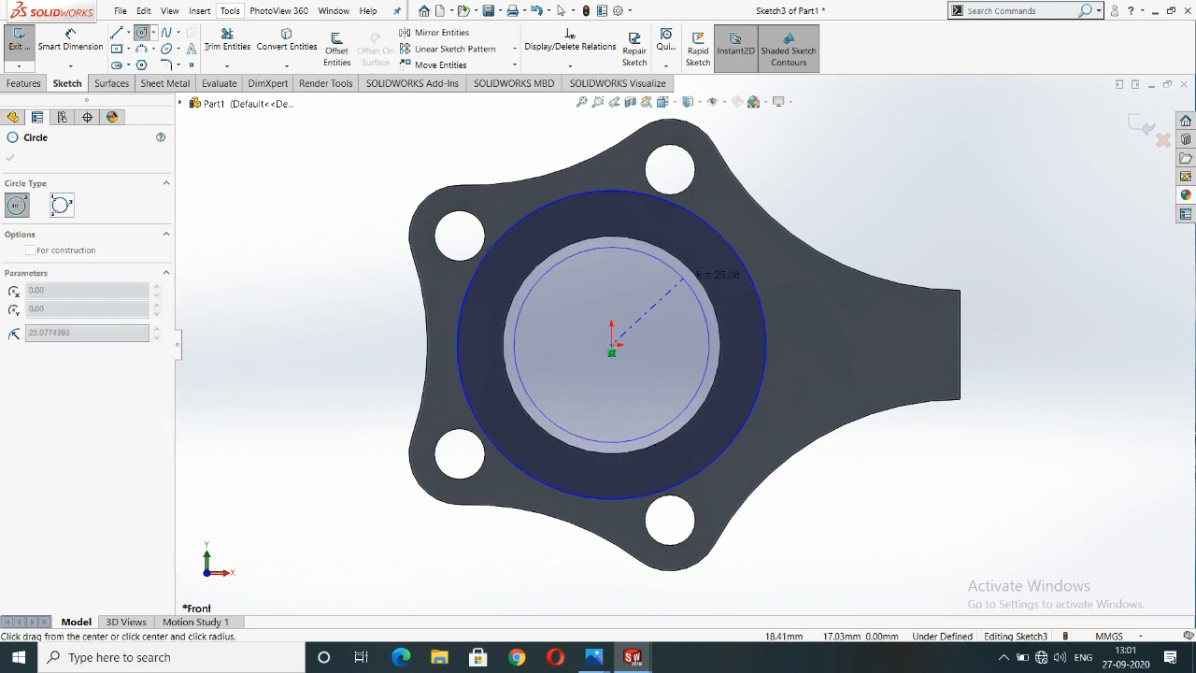
left_click(707, 289)
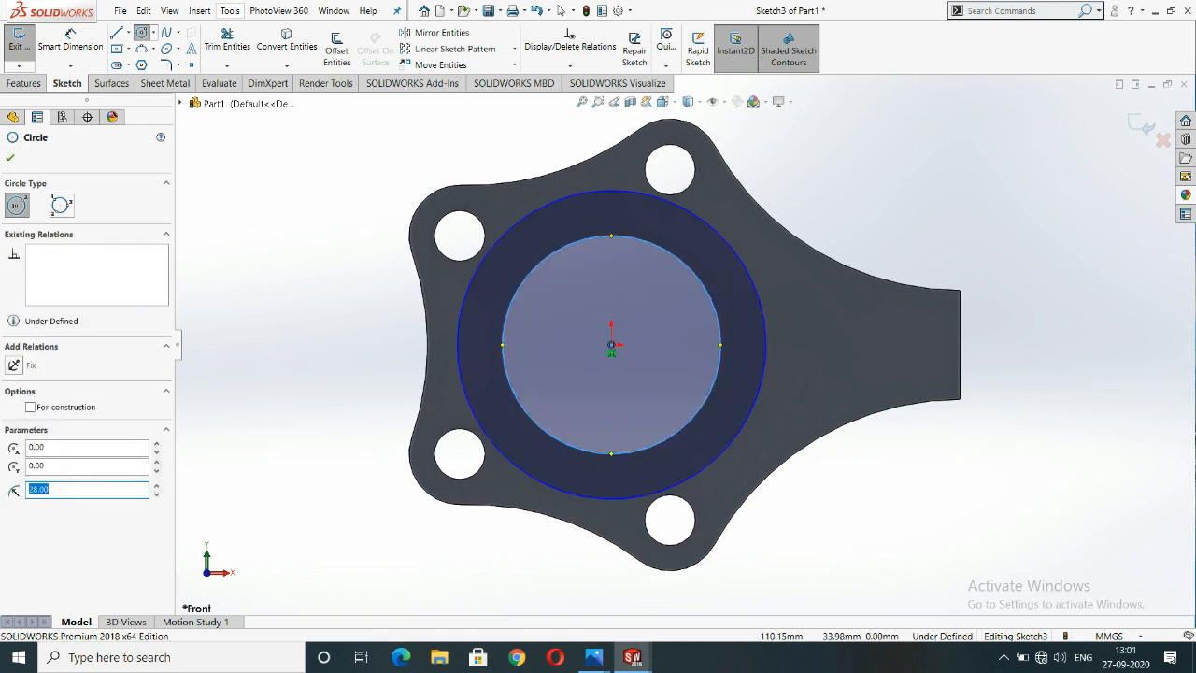
left_click(11, 157)
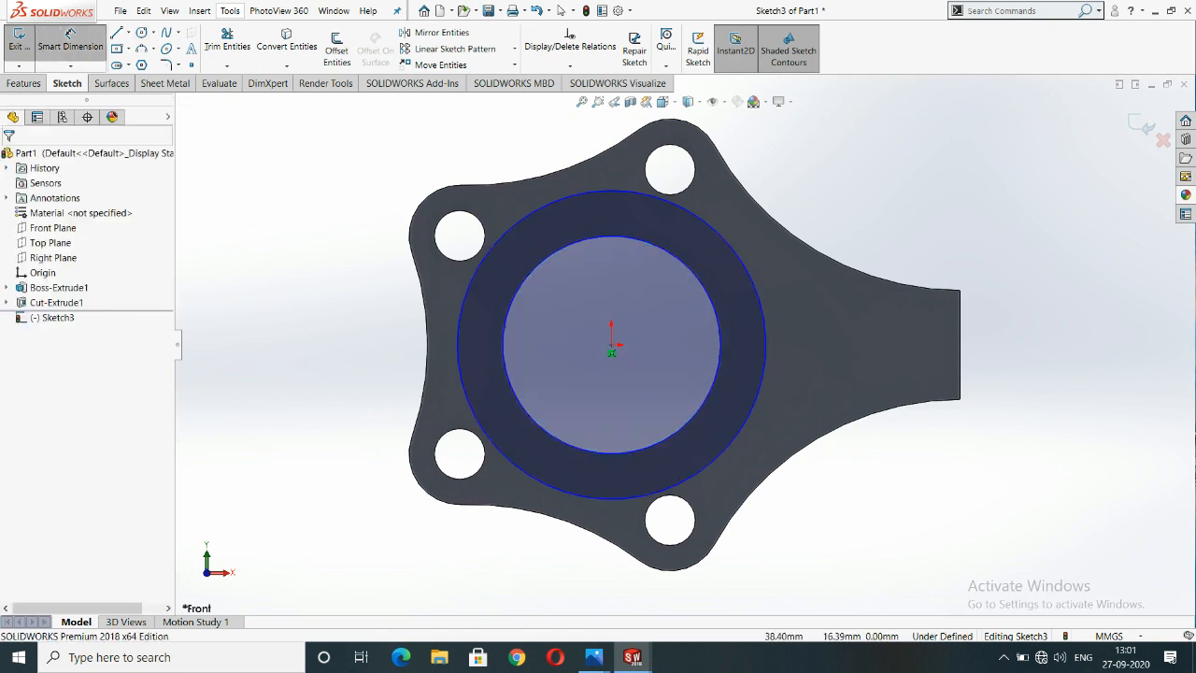
Dimension the outer circle's diameter to 65 mm.
left_click(69, 37)
left_click(720, 235)
left_click(781, 154)
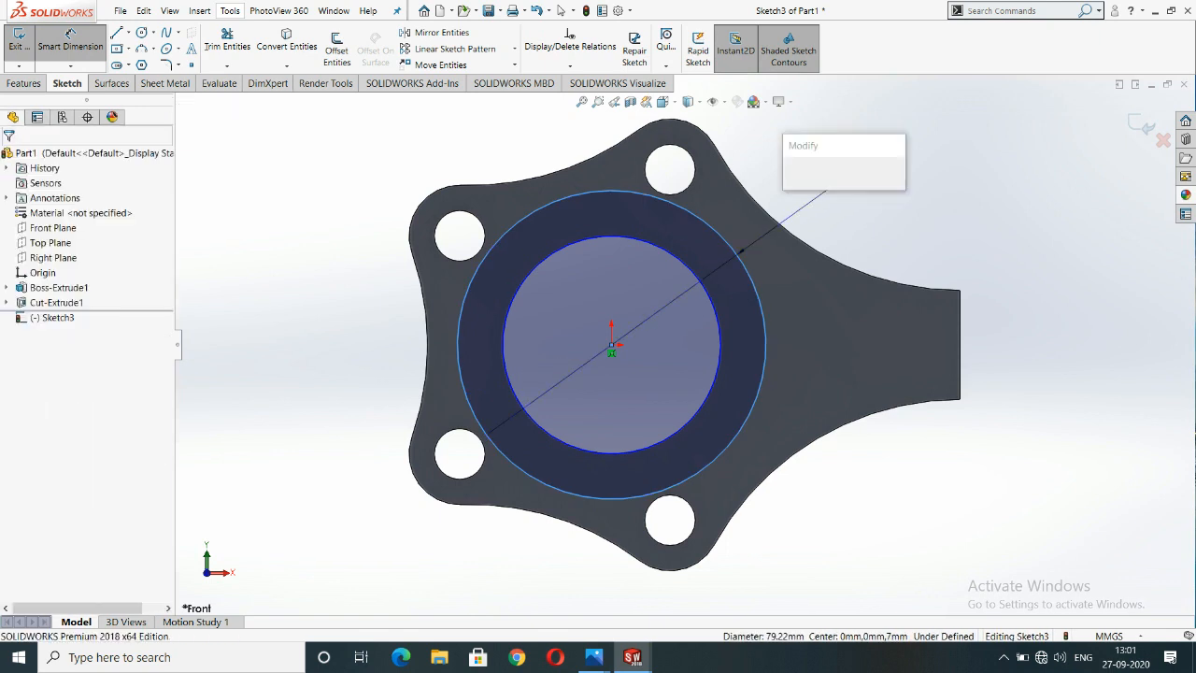
type("50")
key("BackSpace")
key("BackSpace")
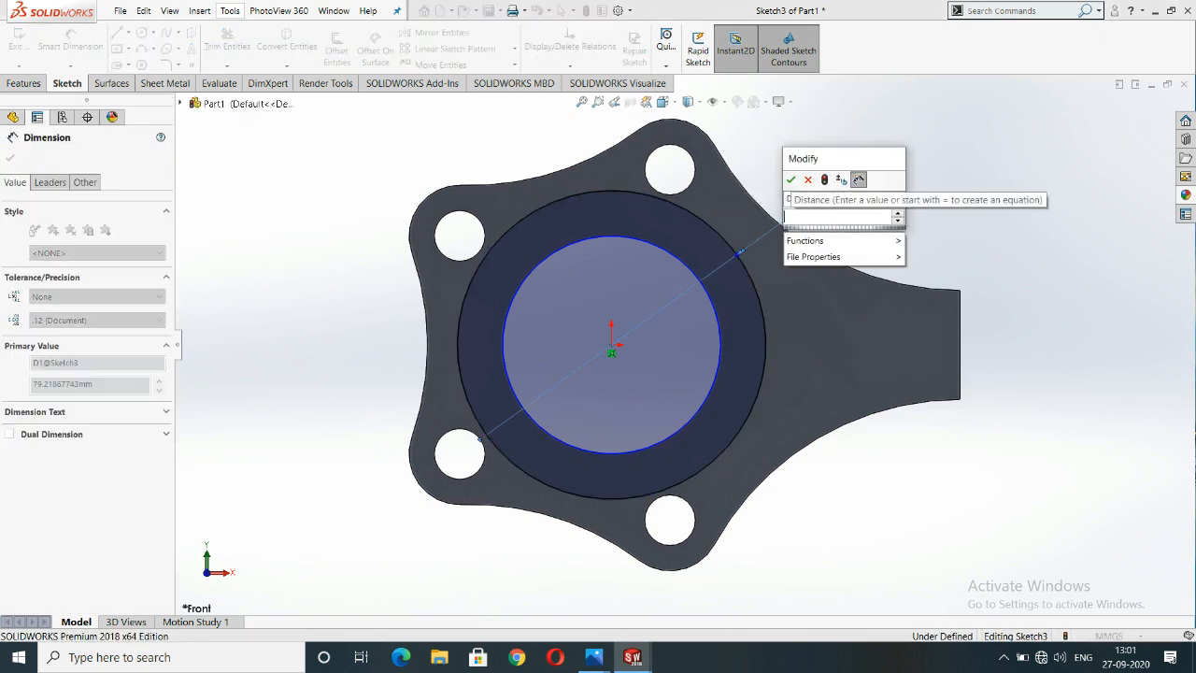
type("65")
key("Return")
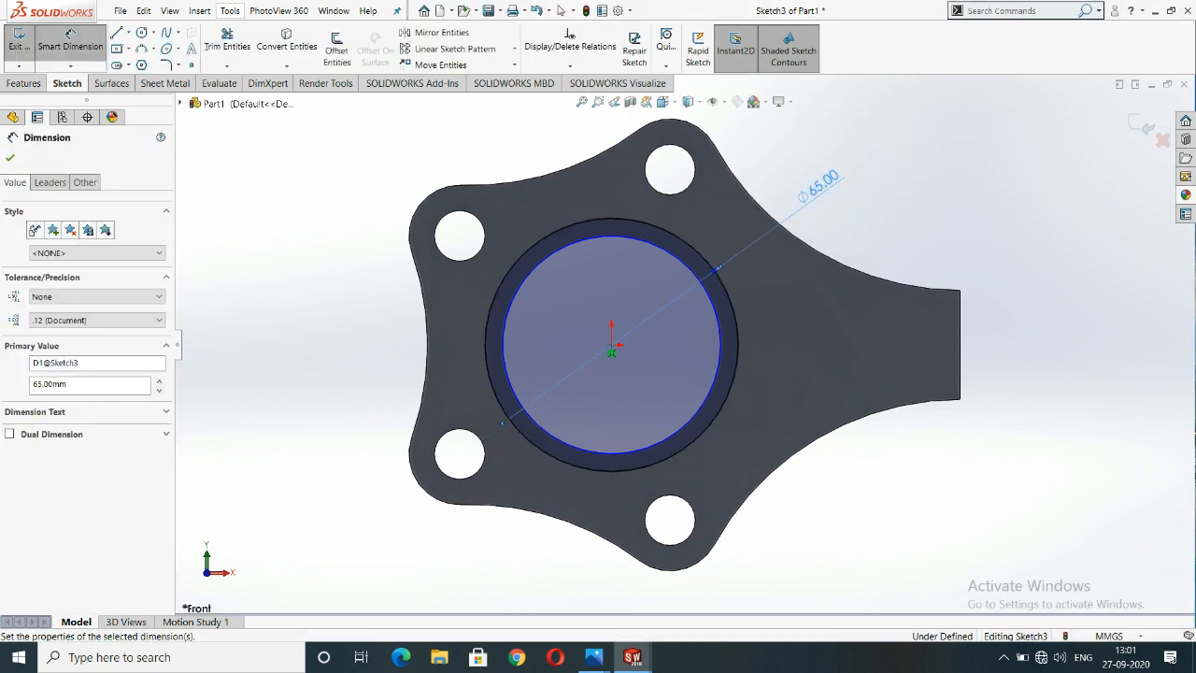
left_click(9, 157)
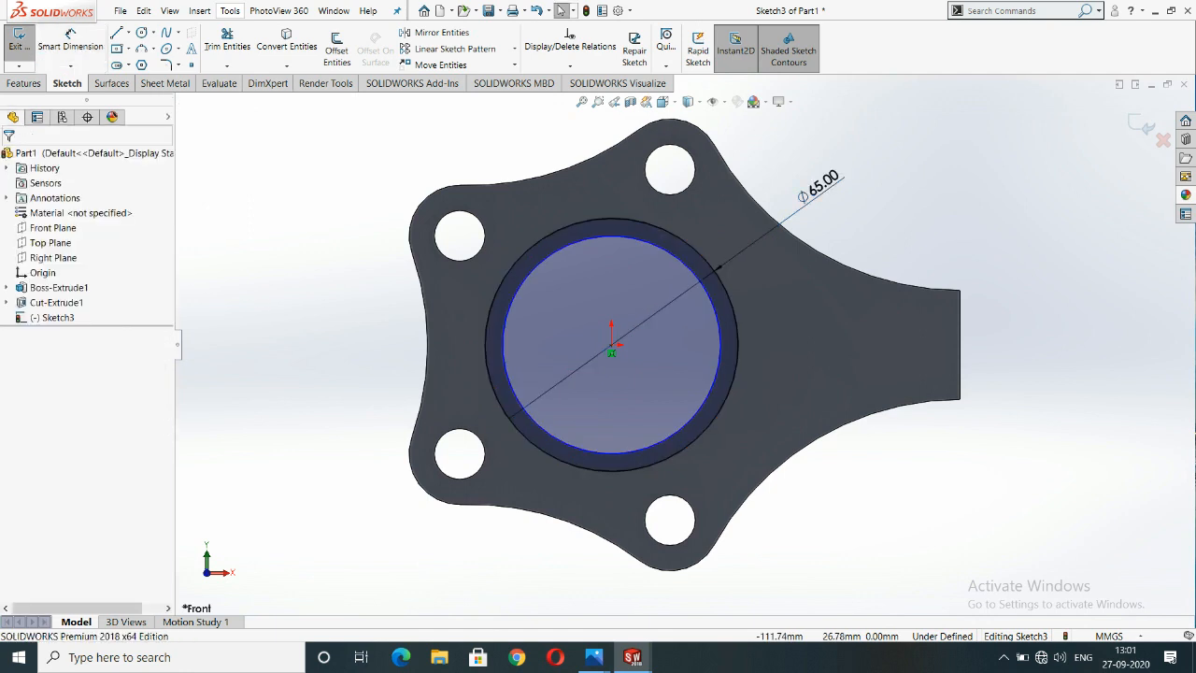
Extrude the ring around the central hole to a blind depth of 14 mm, merged with the plate.
left_click(23, 83)
left_click(25, 50)
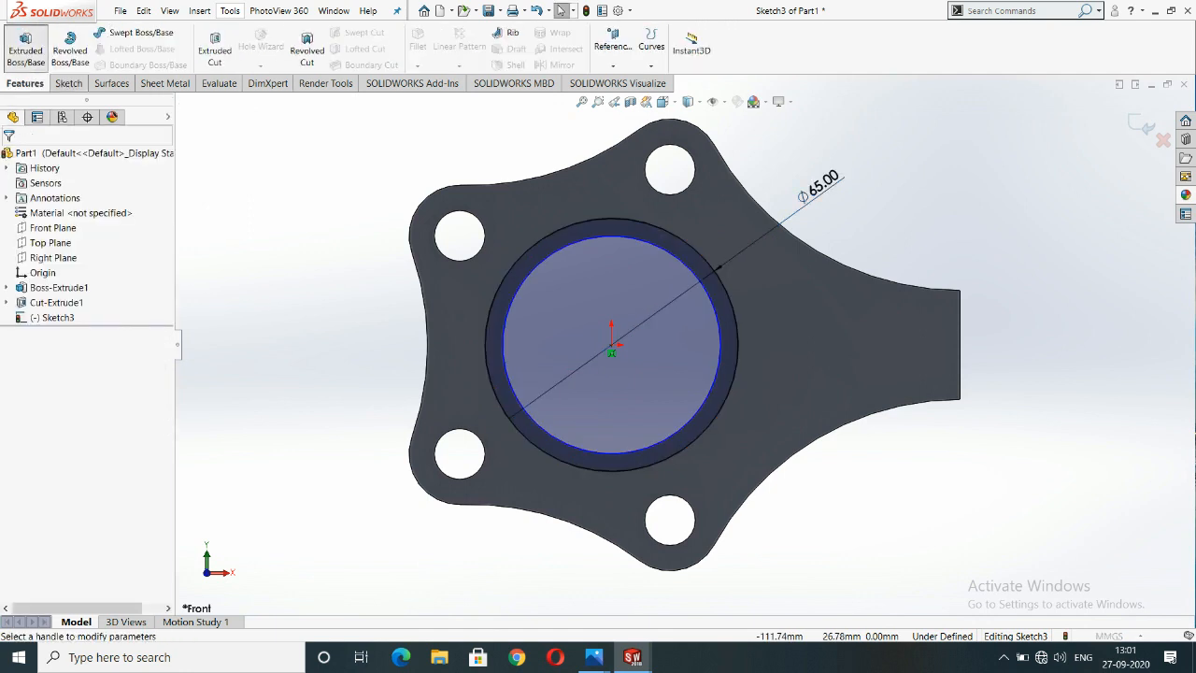
double_click(45, 301)
type("14")
key("Return")
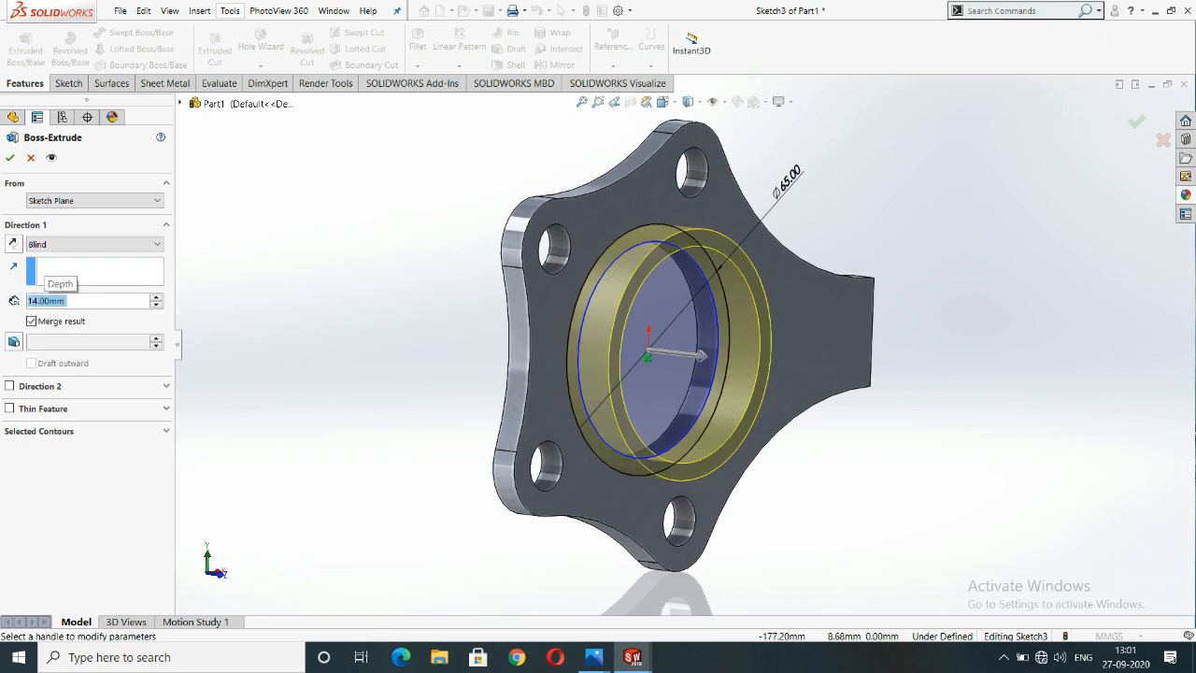
left_click(10, 157)
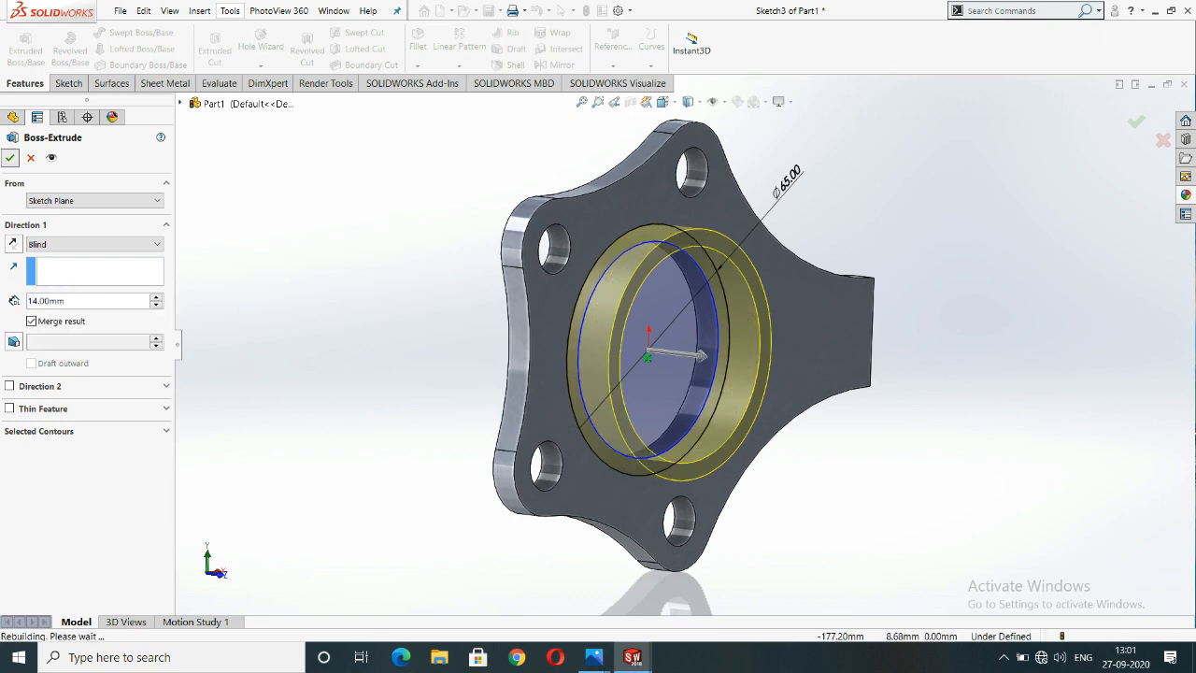
Start a new sketch on the plate's back face, viewed straight on.
mouse_move(654, 374)
middle_mouse_down()
mouse_move(561, 373)
mouse_move(617, 355)
mouse_move(589, 392)
mouse_move(625, 402)
mouse_move(673, 365)
mouse_move(667, 319)
middle_mouse_up()
right_click(591, 269)
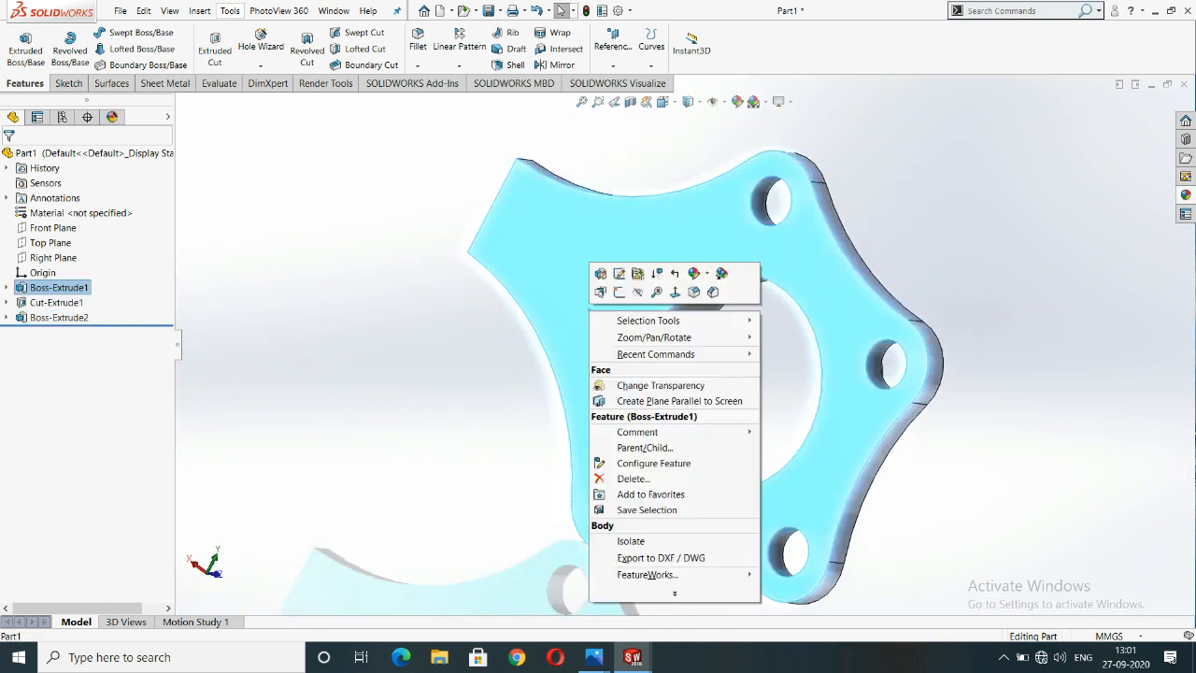
left_click(604, 291)
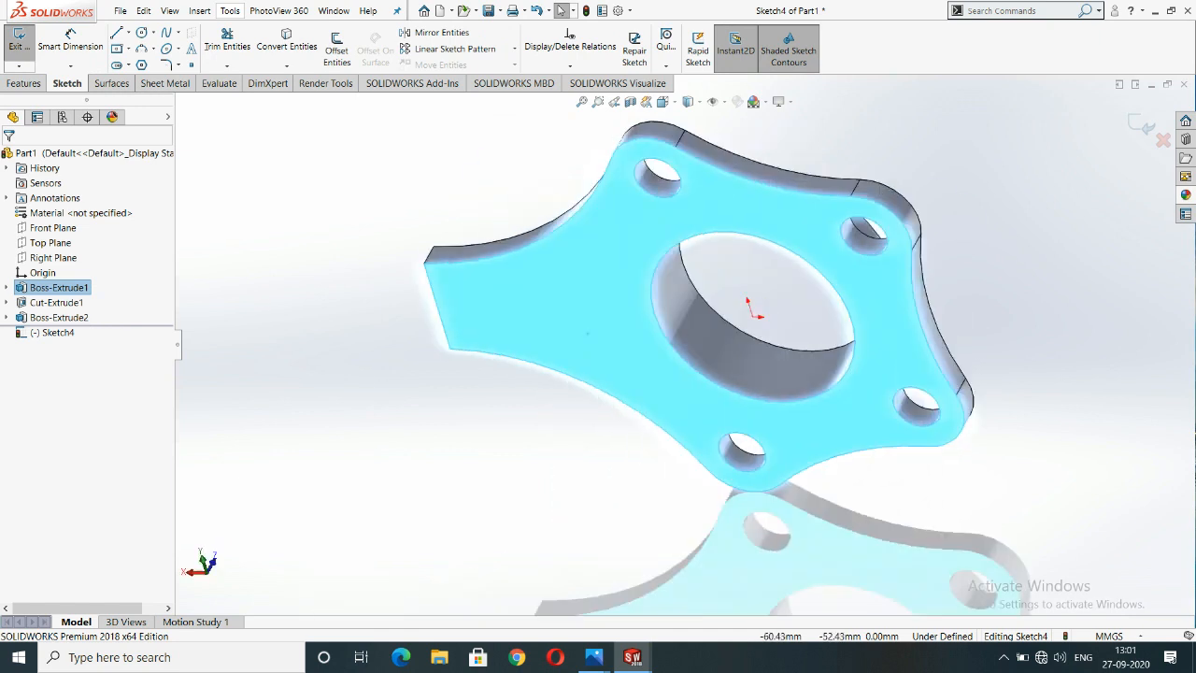
key("space")
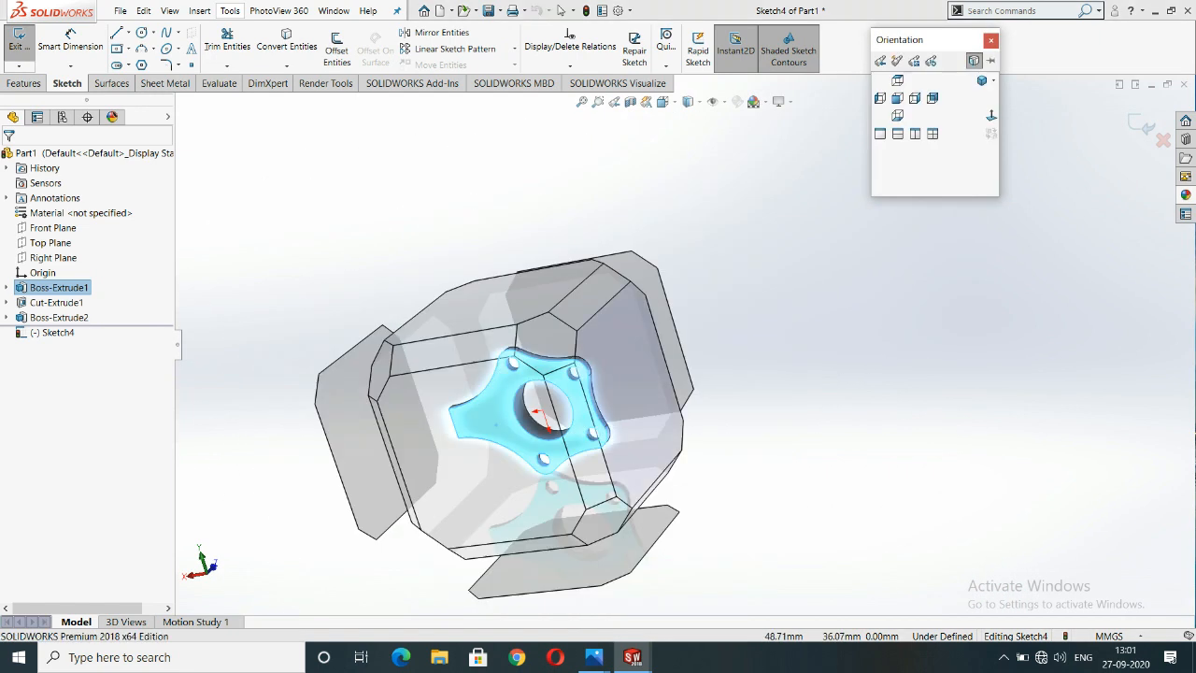
left_click(504, 439)
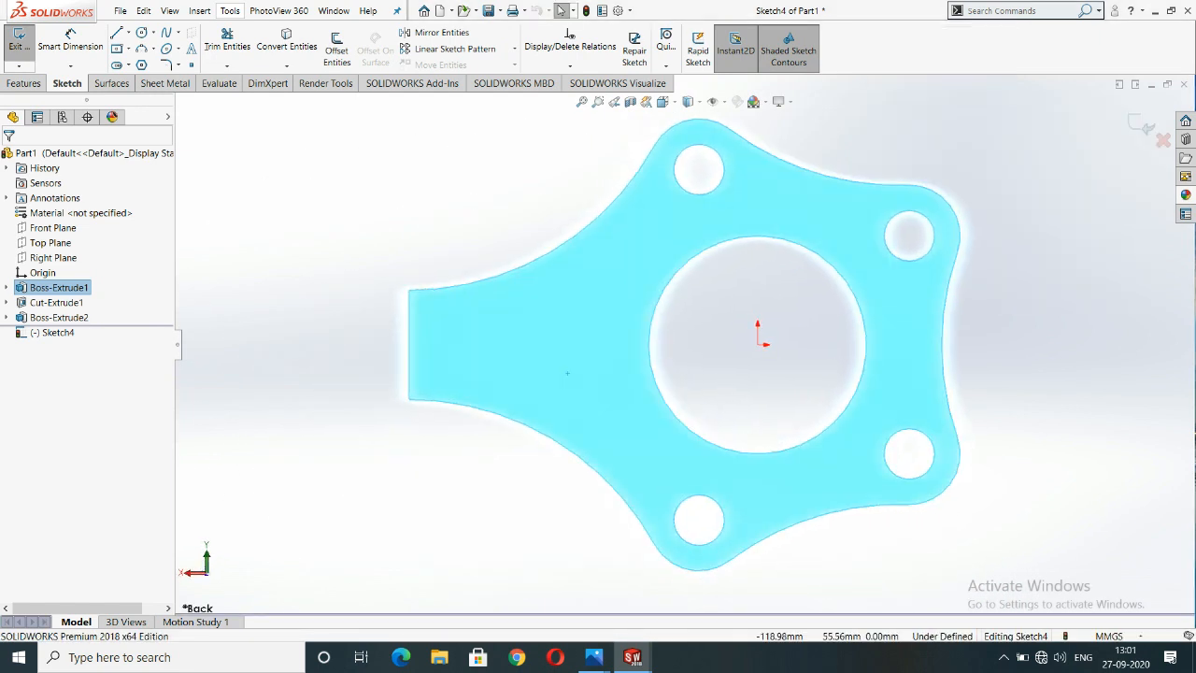
Sketch two circles centered on the origin, one matching the central hole's edge and one about 65 mm in diameter around it.
left_click(141, 33)
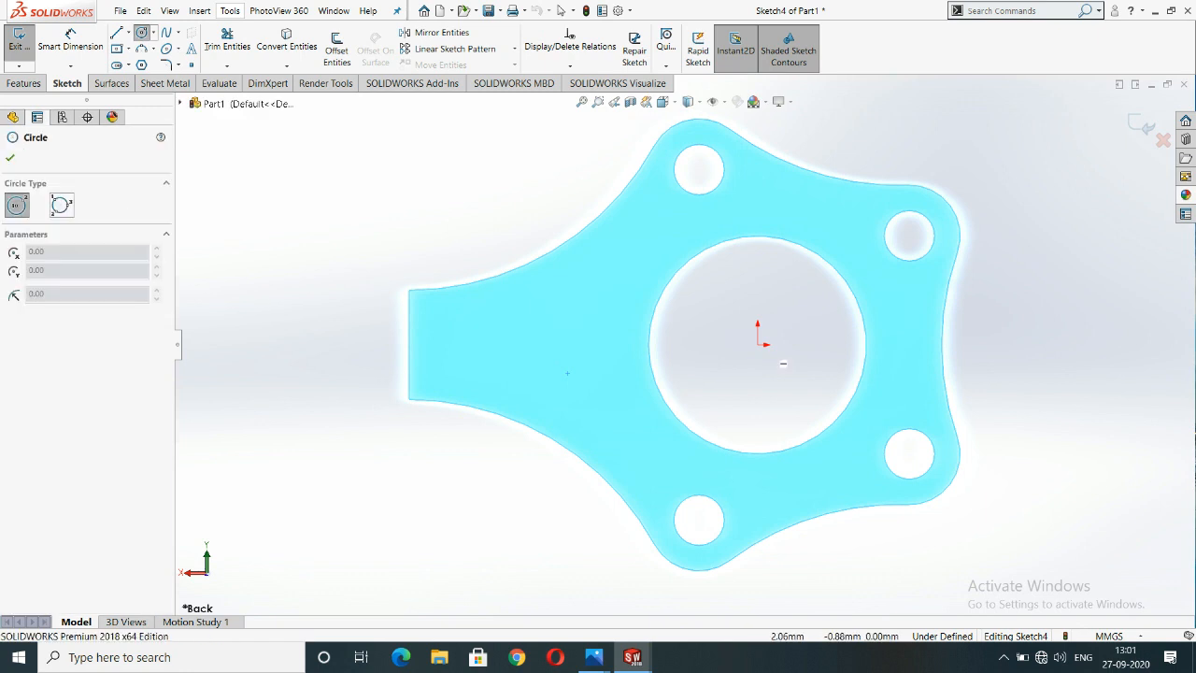
left_click(773, 359)
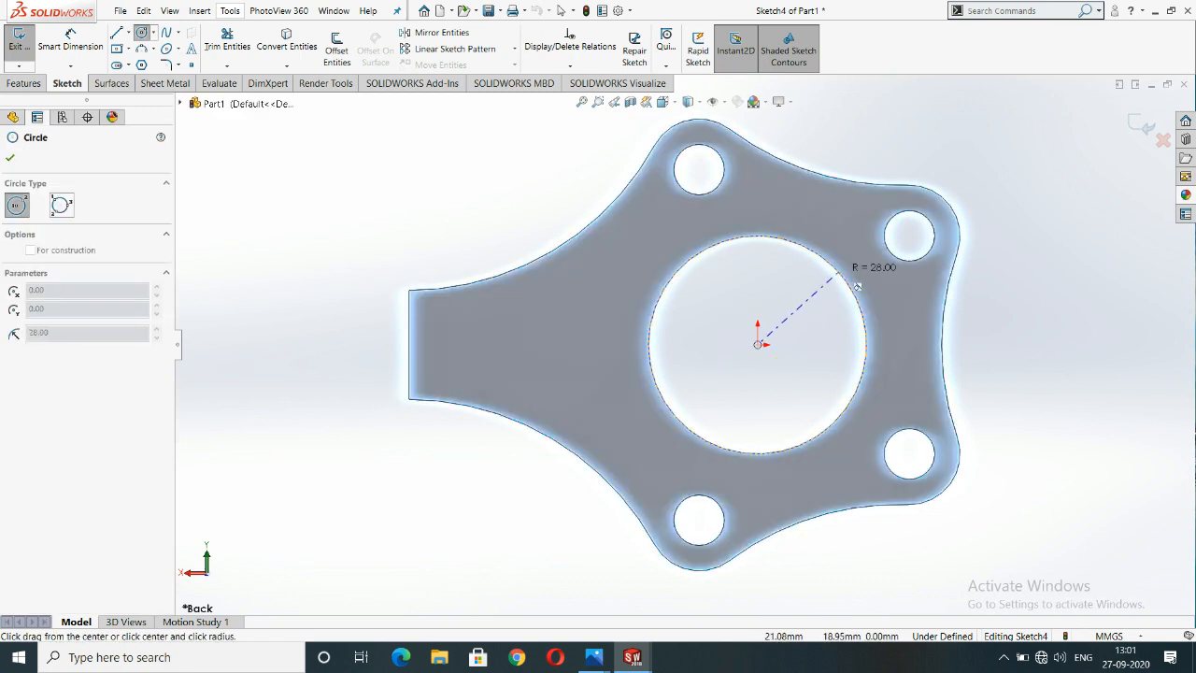
left_click(857, 286)
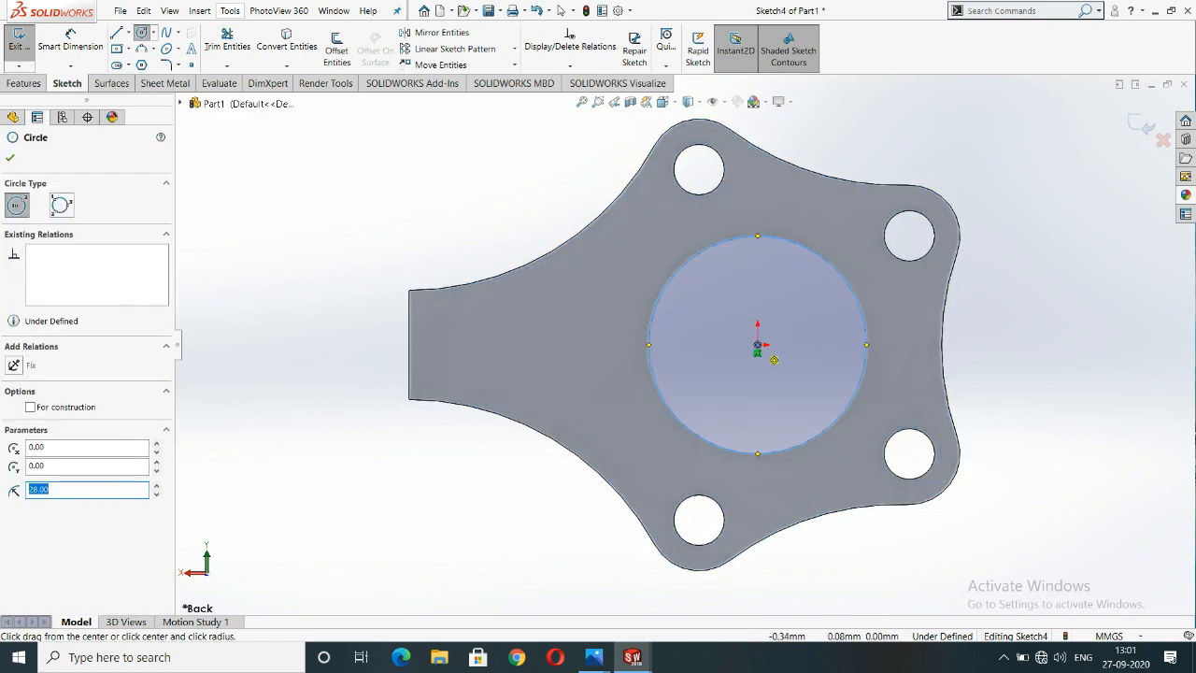
left_click(758, 346)
left_click(839, 250)
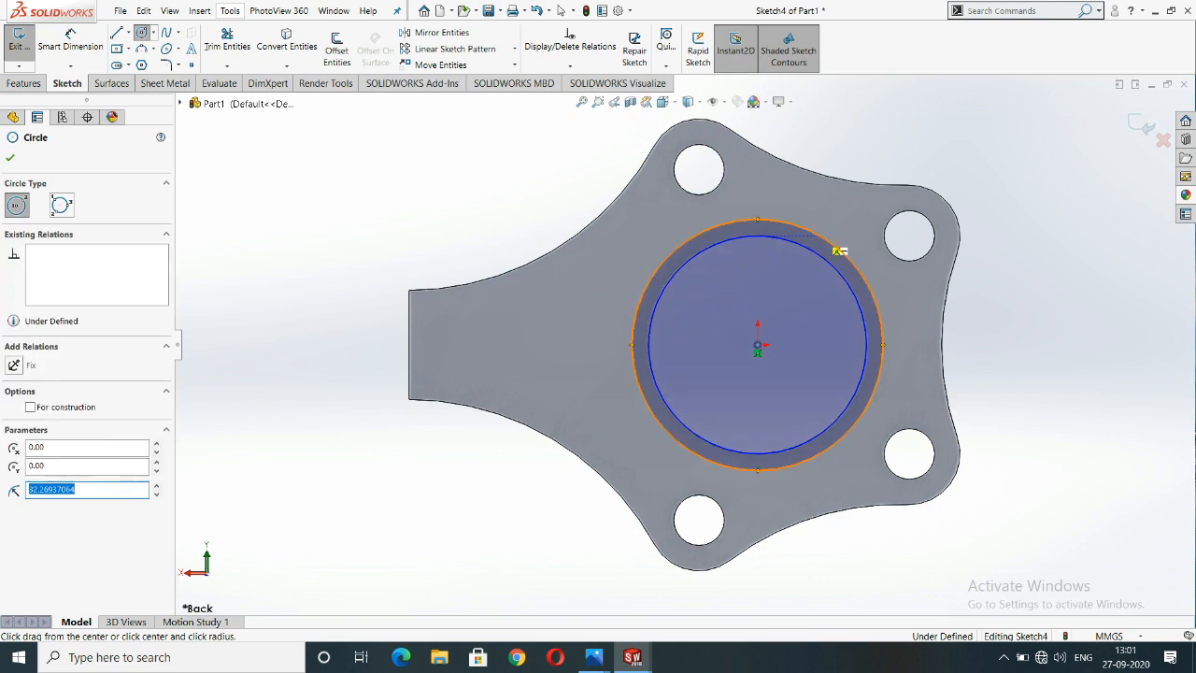
key("Escape")
Dimension the outer circle's diameter to 65 mm.
left_click(70, 39)
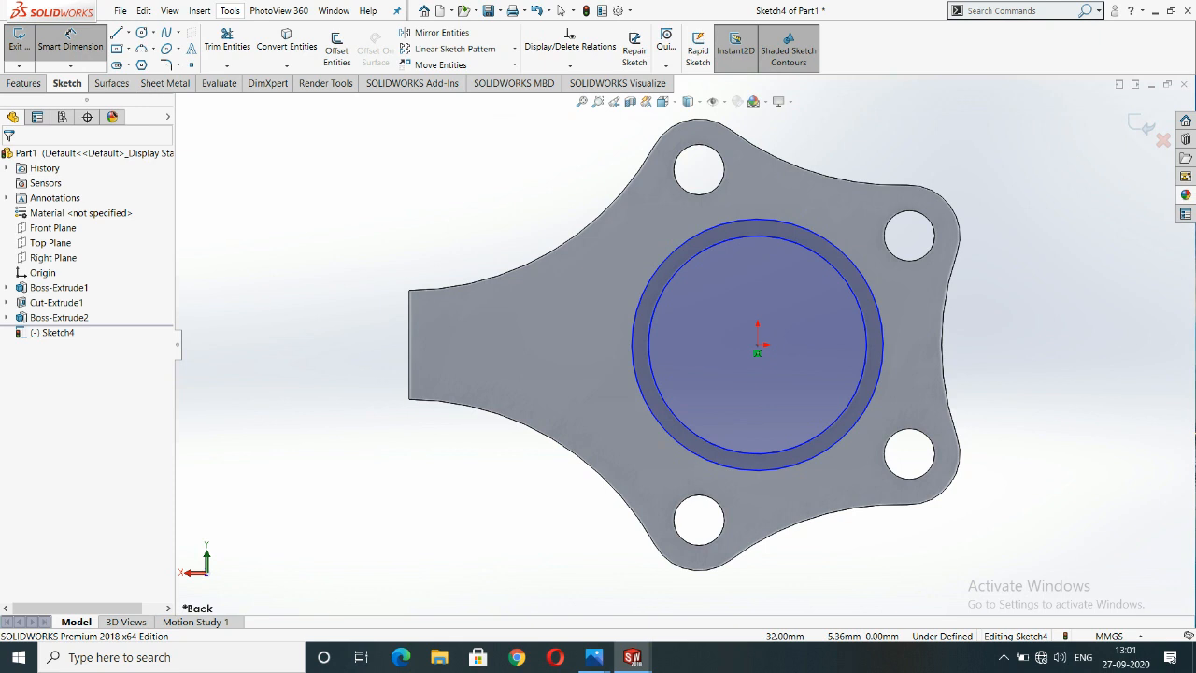
left_click(653, 275)
left_click(508, 187)
type("65")
key("Return")
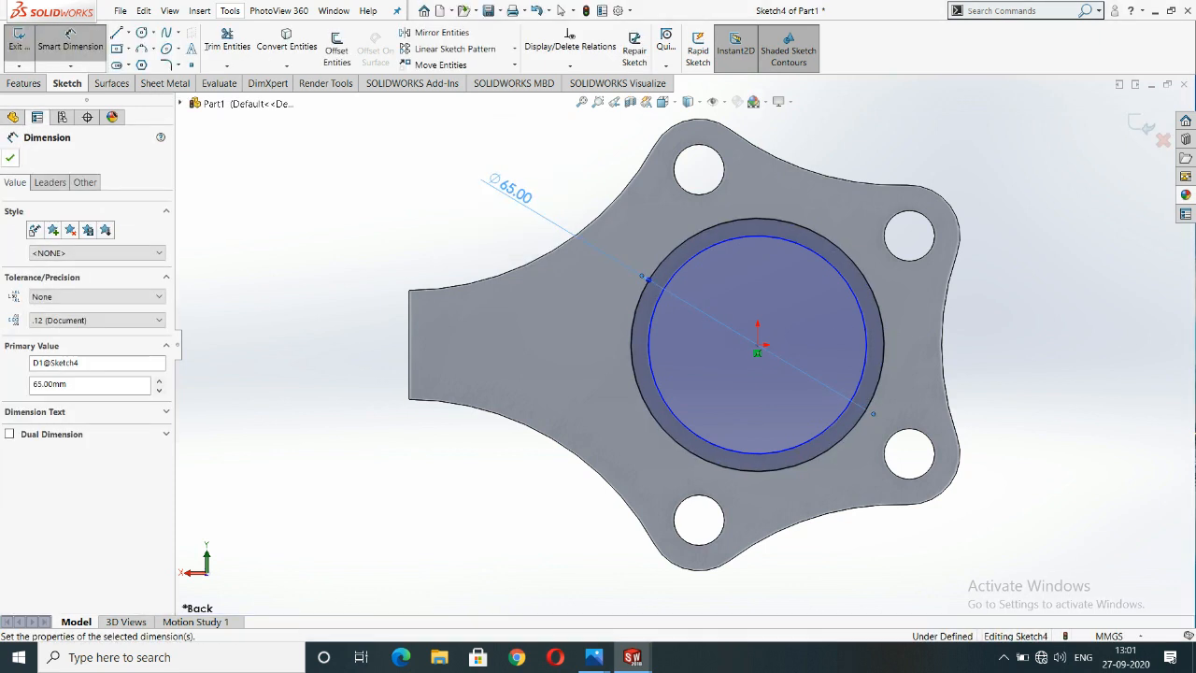
left_click(10, 157)
Extrude the ring on the plate's back face to a blind depth of 28 mm, merged with the plate.
middle_click_drag(378, 266, 301, 290)
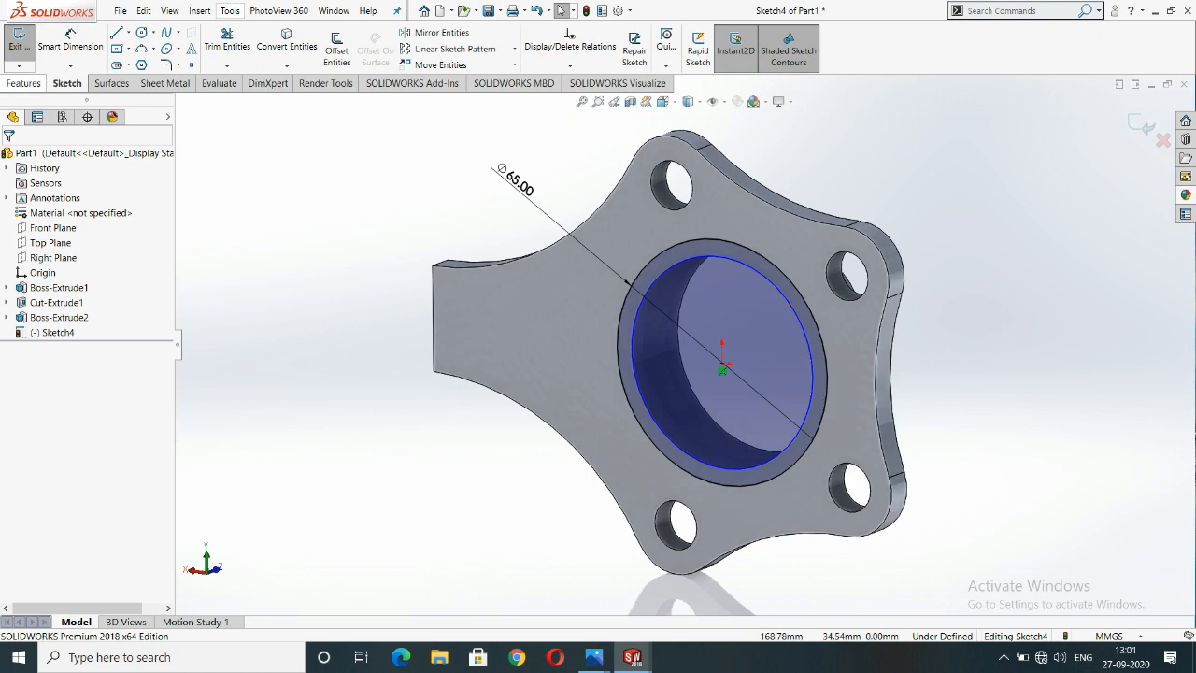
left_click(24, 83)
left_click(25, 47)
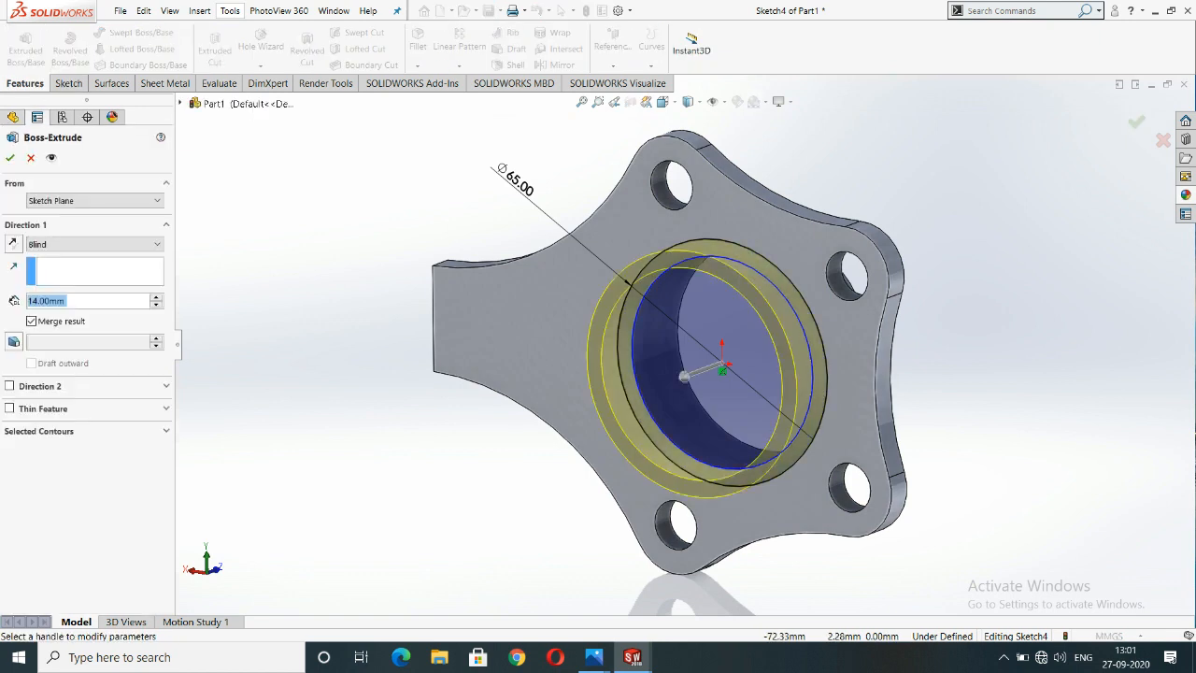
double_click(47, 300)
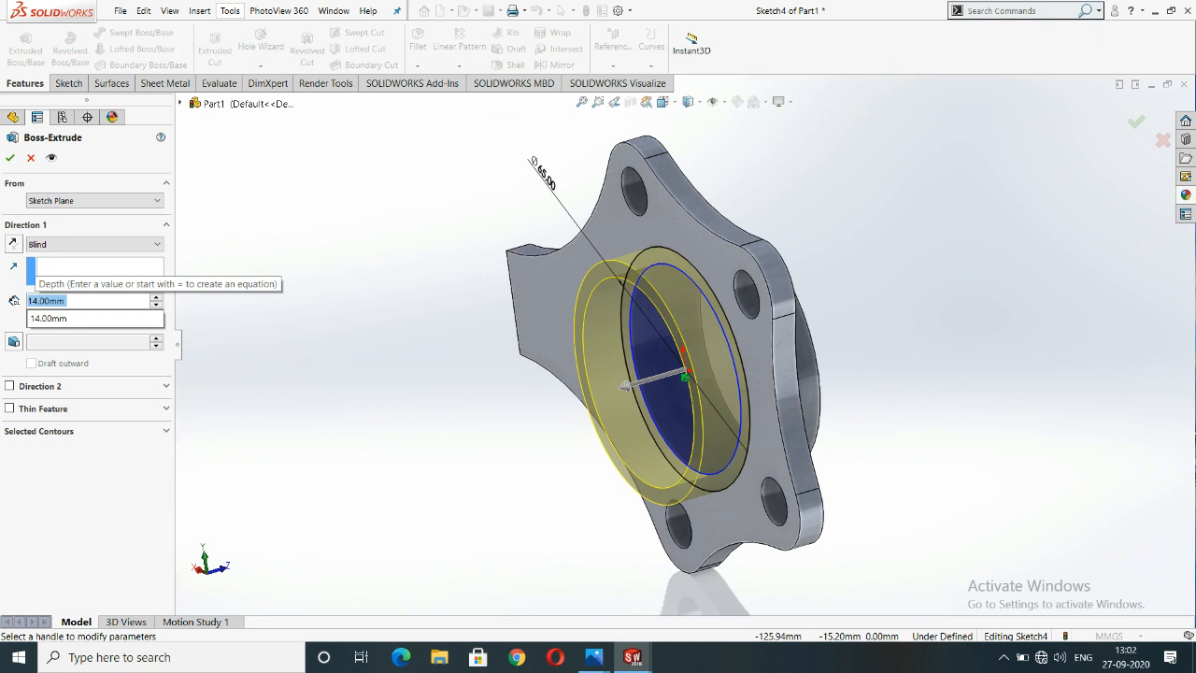
middle_click_drag(467, 346, 418, 347)
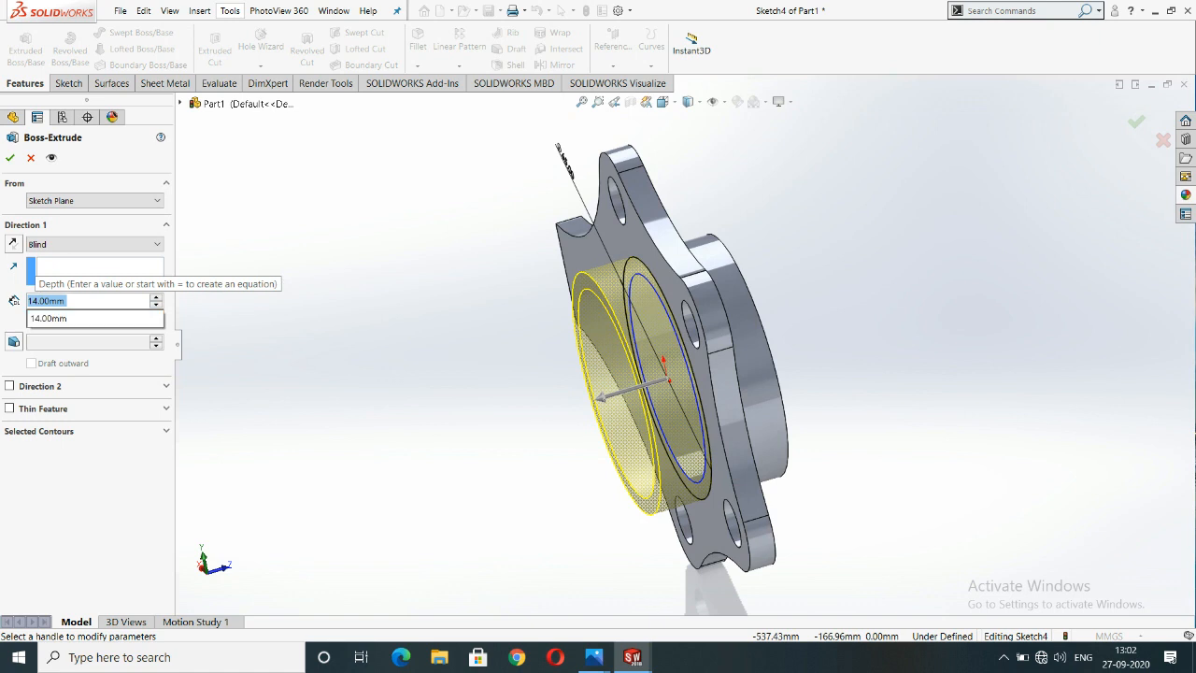
type("28")
key("Return")
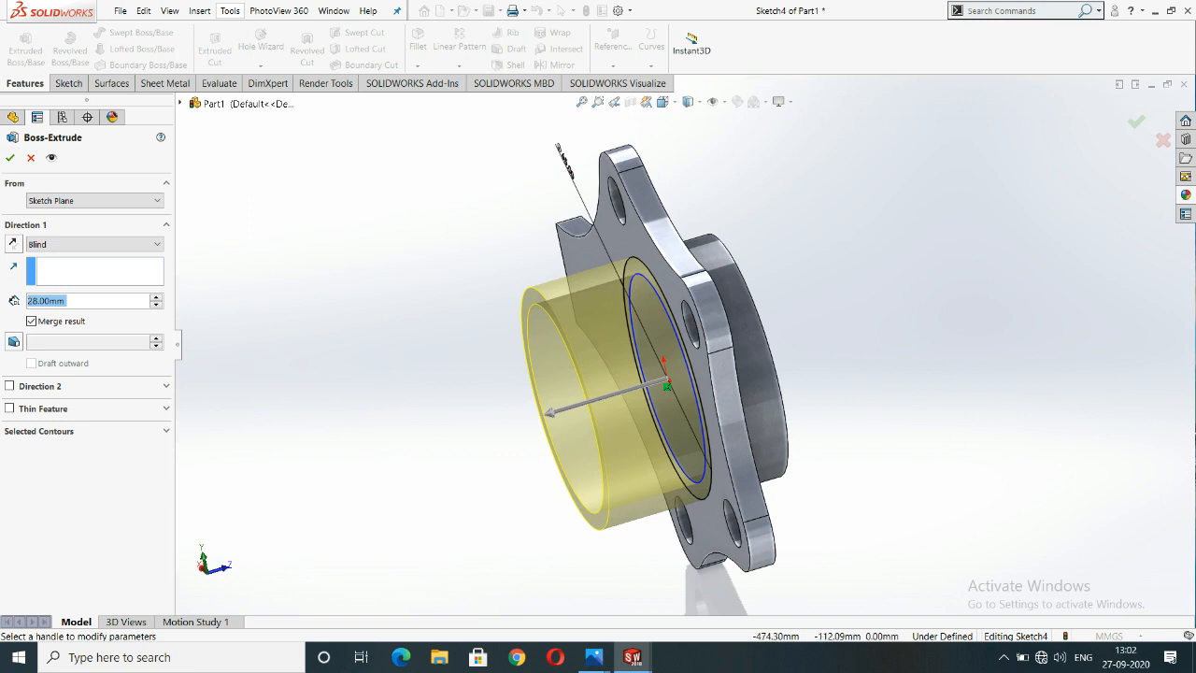
key("Return")
Start a Mirror feature and clear the preselected back boss ring from the features to mirror.
middle_click_drag(591, 411, 509, 411)
scroll(654, 355, "up", 4)
middle_click_drag(560, 374, 593, 444)
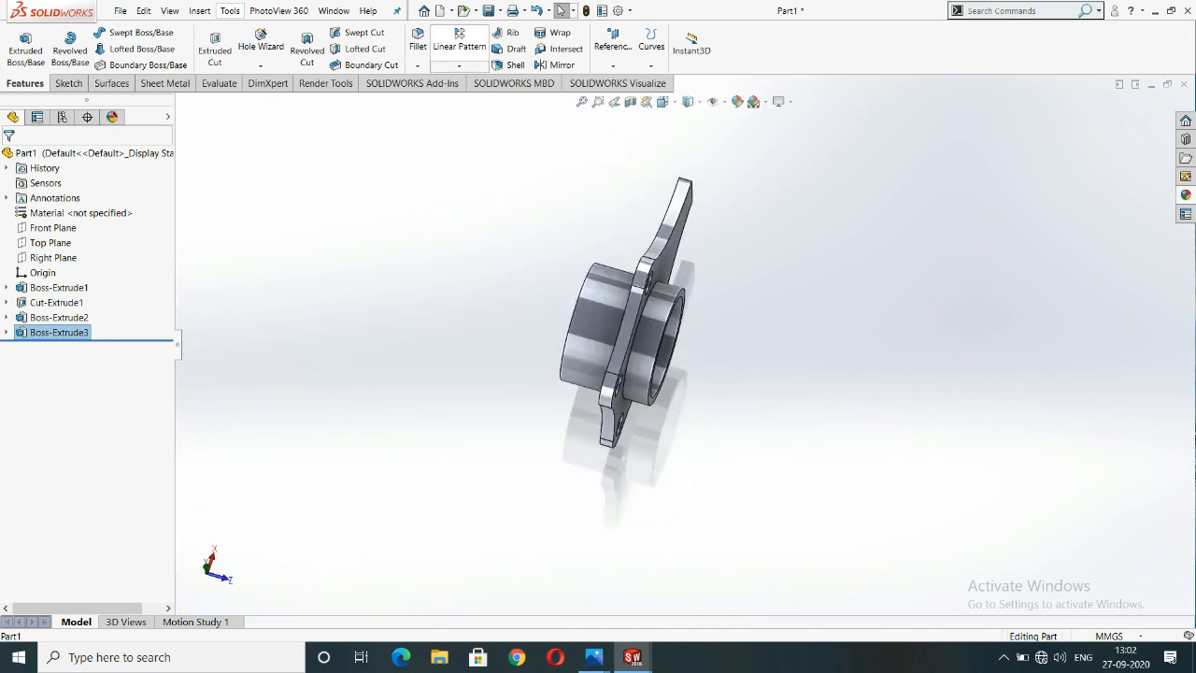
left_click(459, 66)
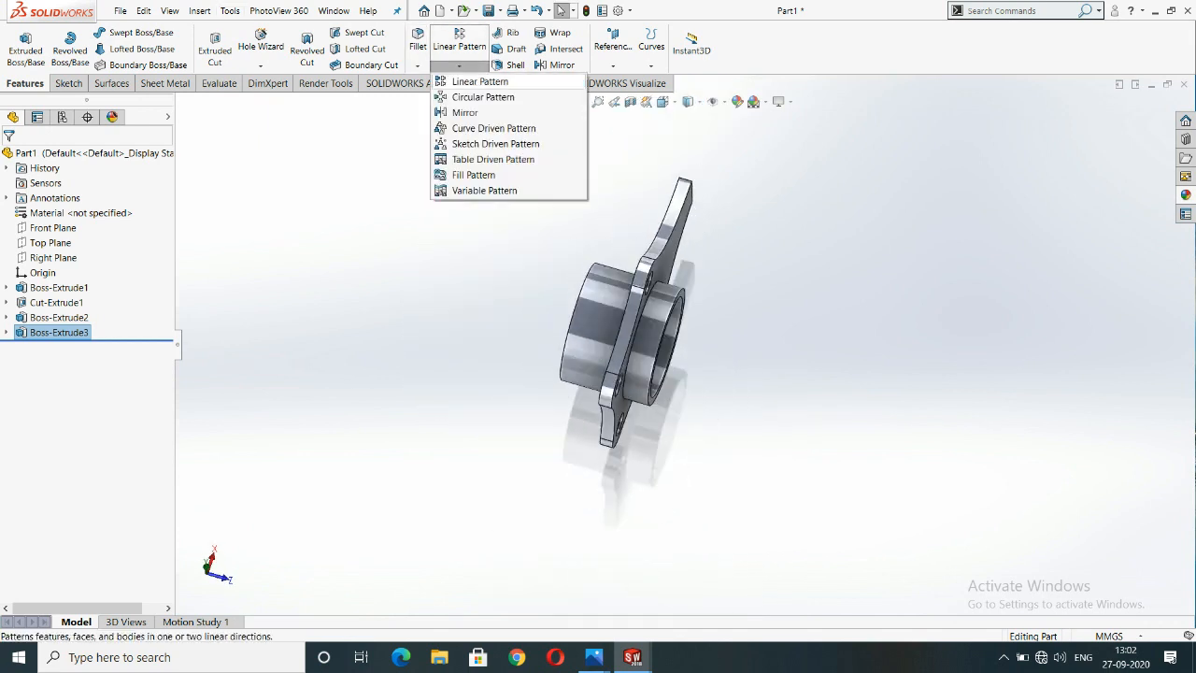
left_click(464, 112)
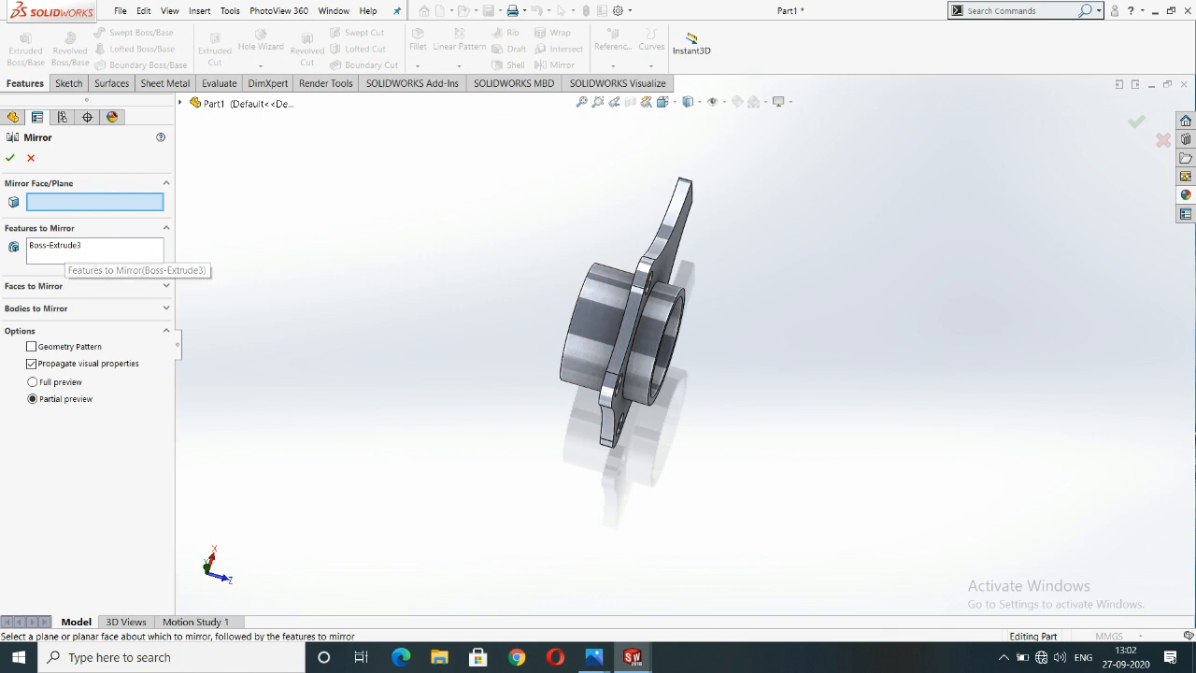
left_click(66, 246)
key("Delete")
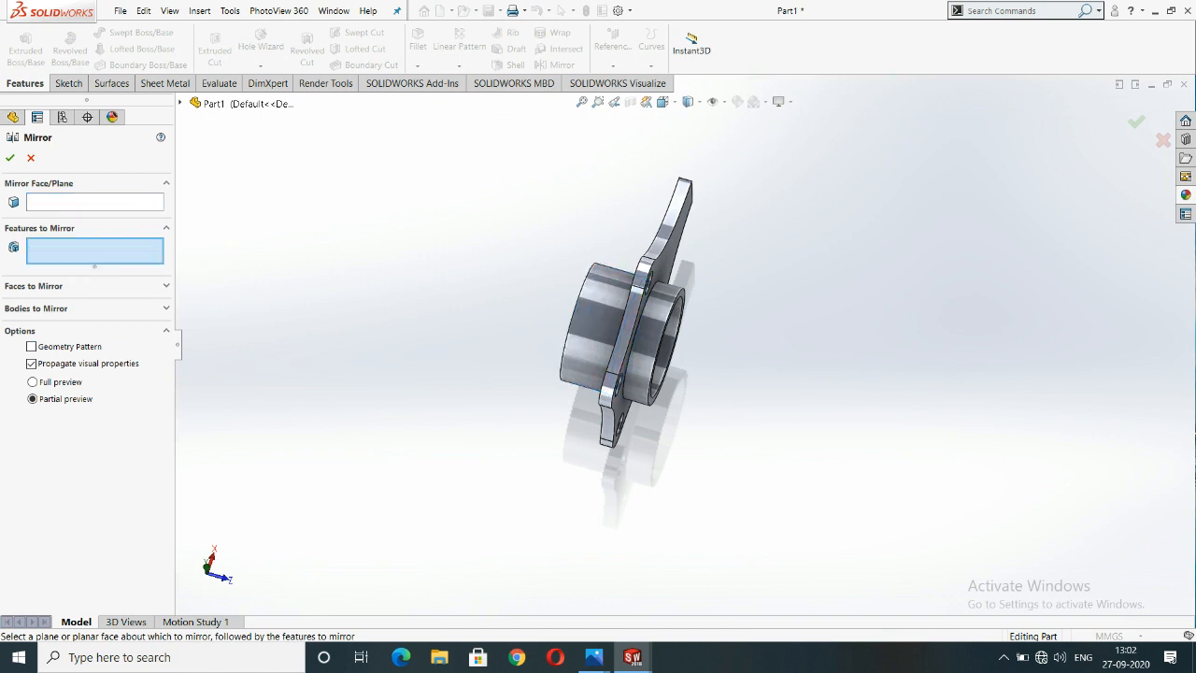
left_click(95, 202)
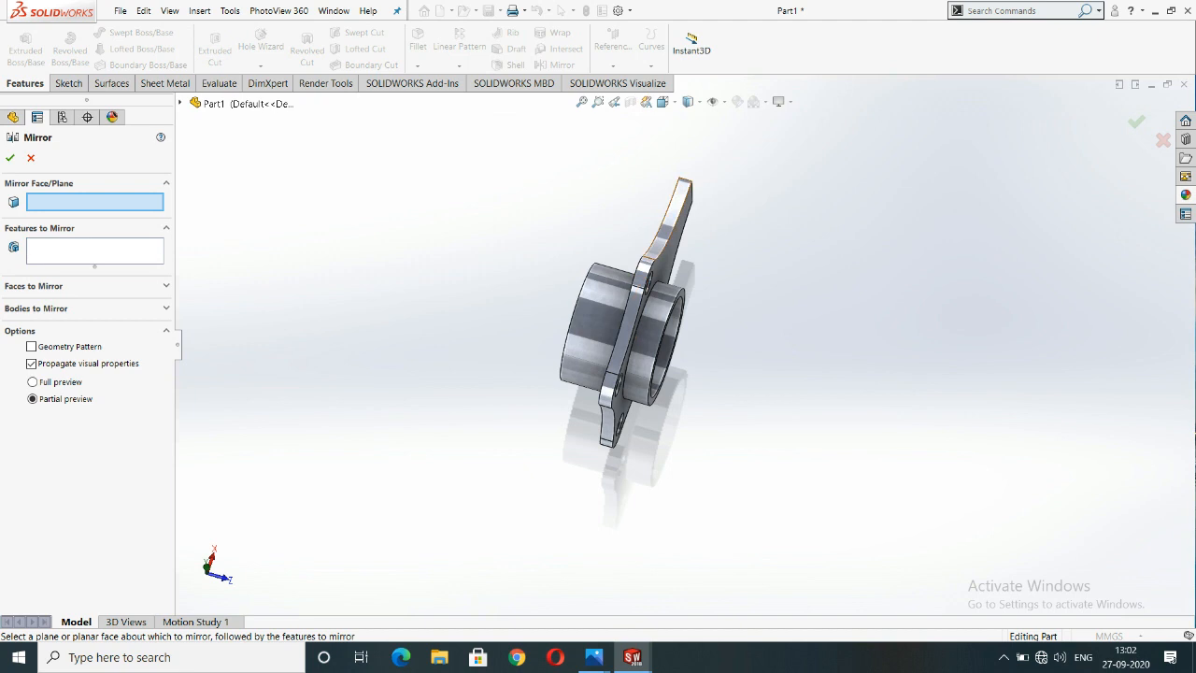
left_click(674, 264)
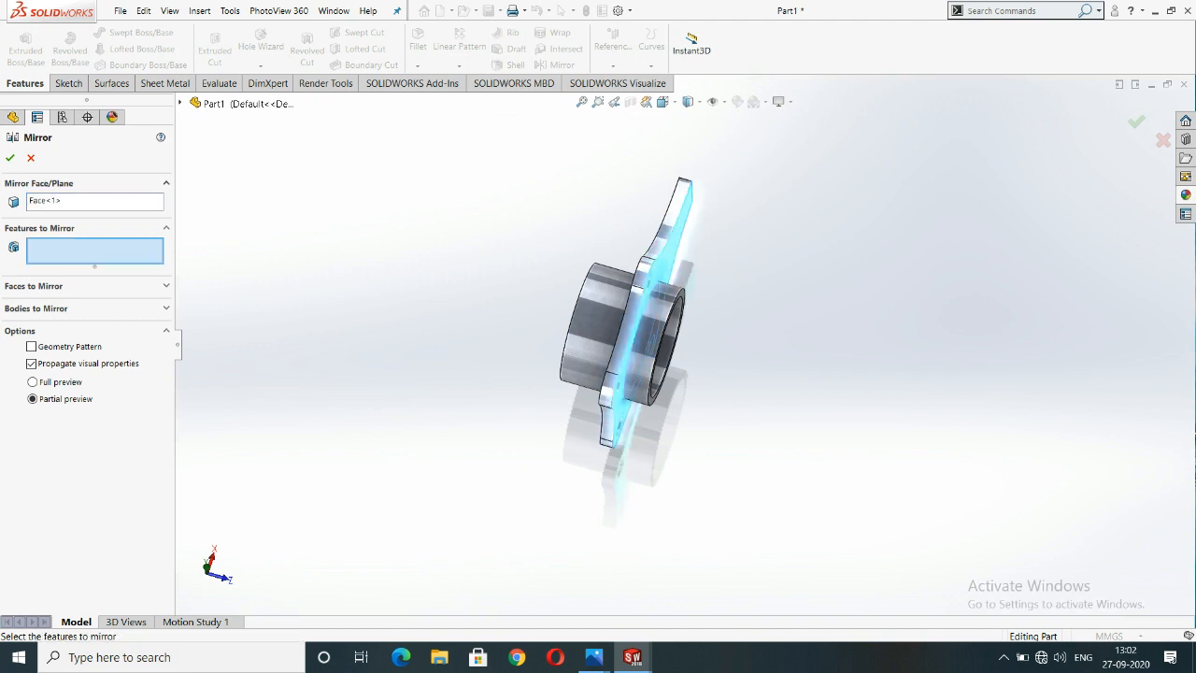
left_click(165, 183)
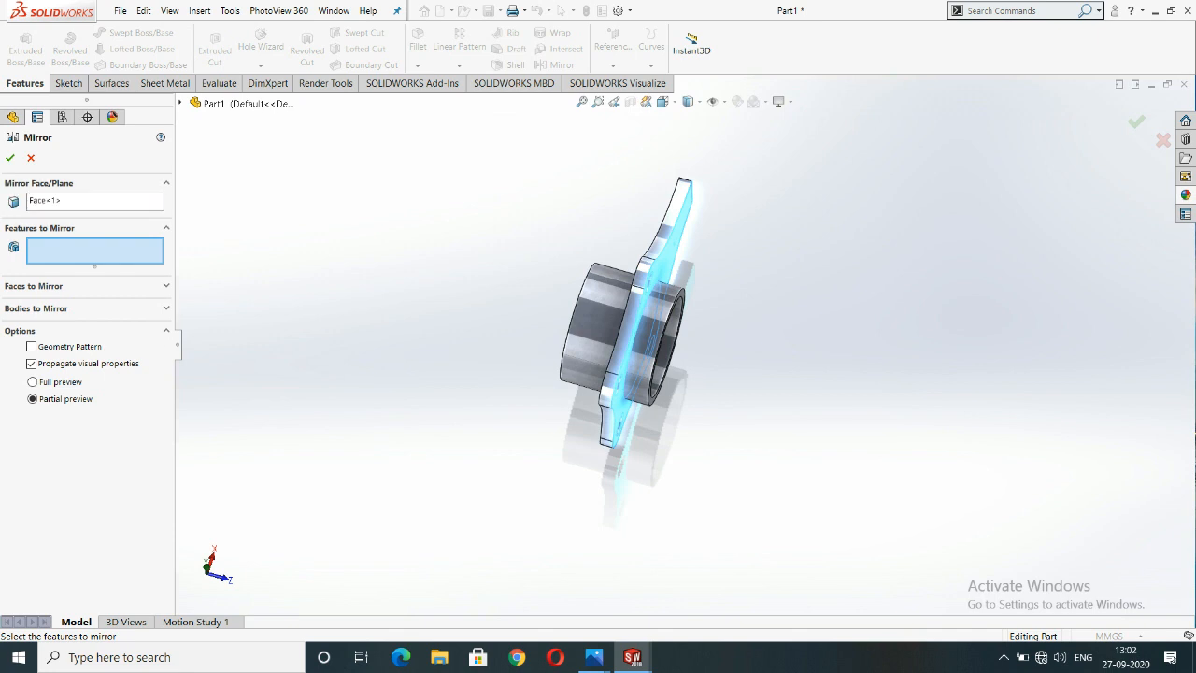
left_click(165, 286)
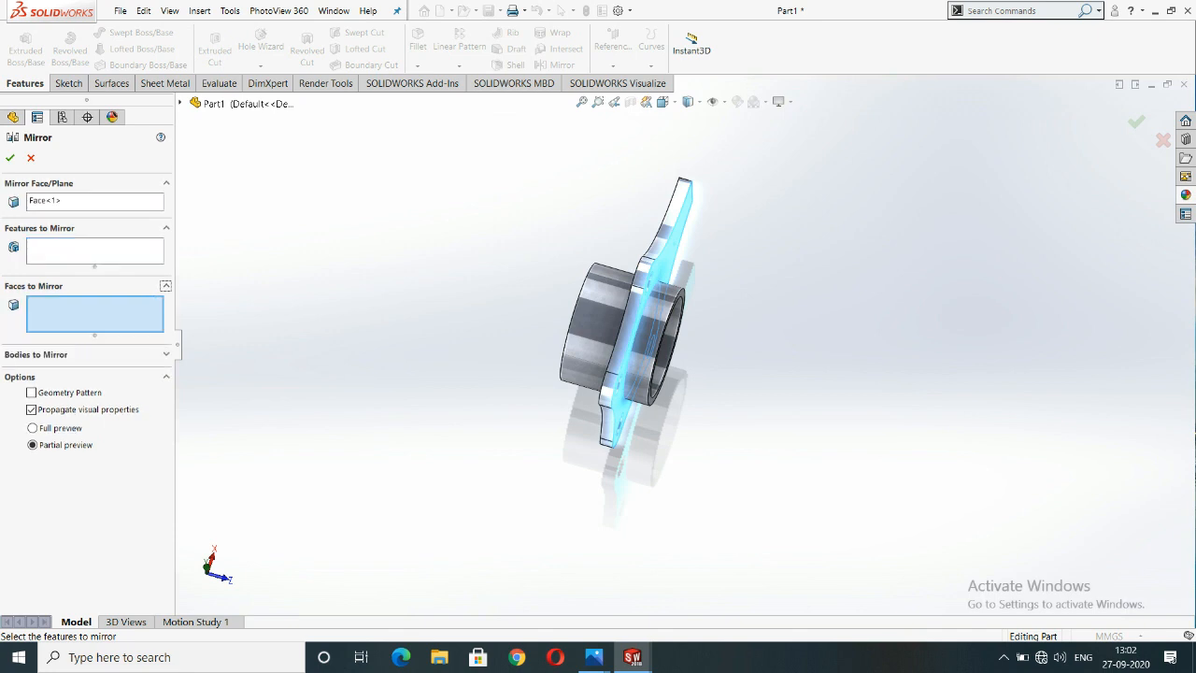
left_click(94, 250)
mouse_move(645, 345)
middle_mouse_down()
mouse_move(623, 361)
mouse_move(710, 374)
mouse_move(654, 366)
middle_mouse_up()
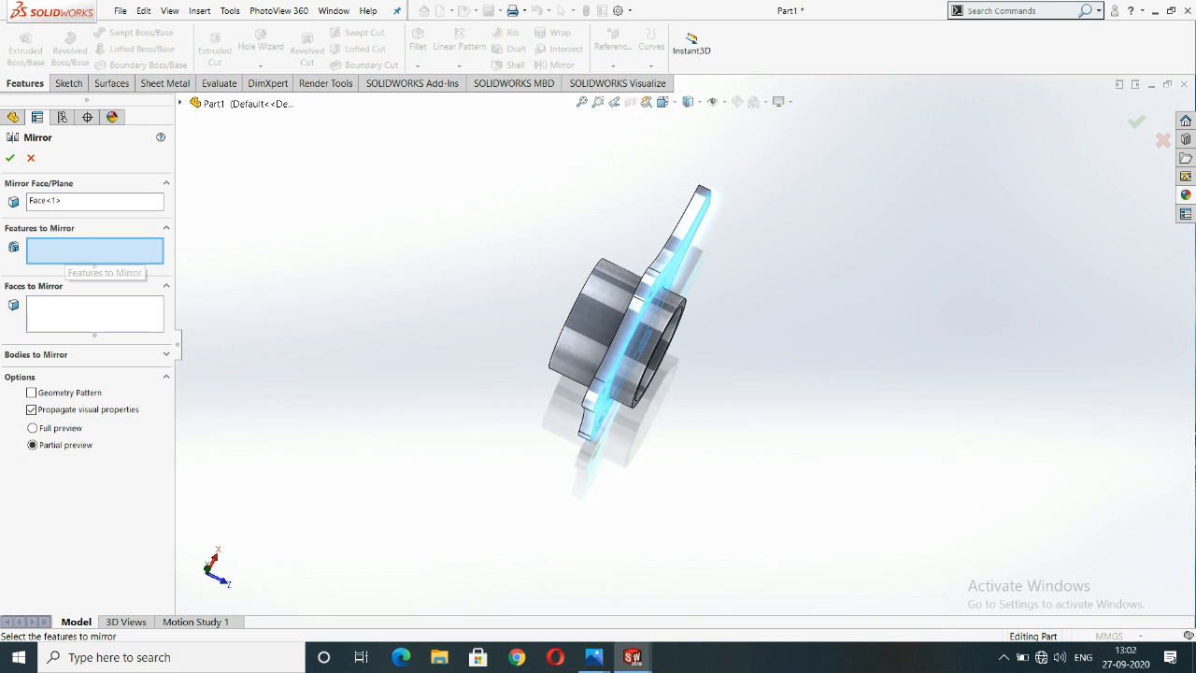
right_click(76, 197)
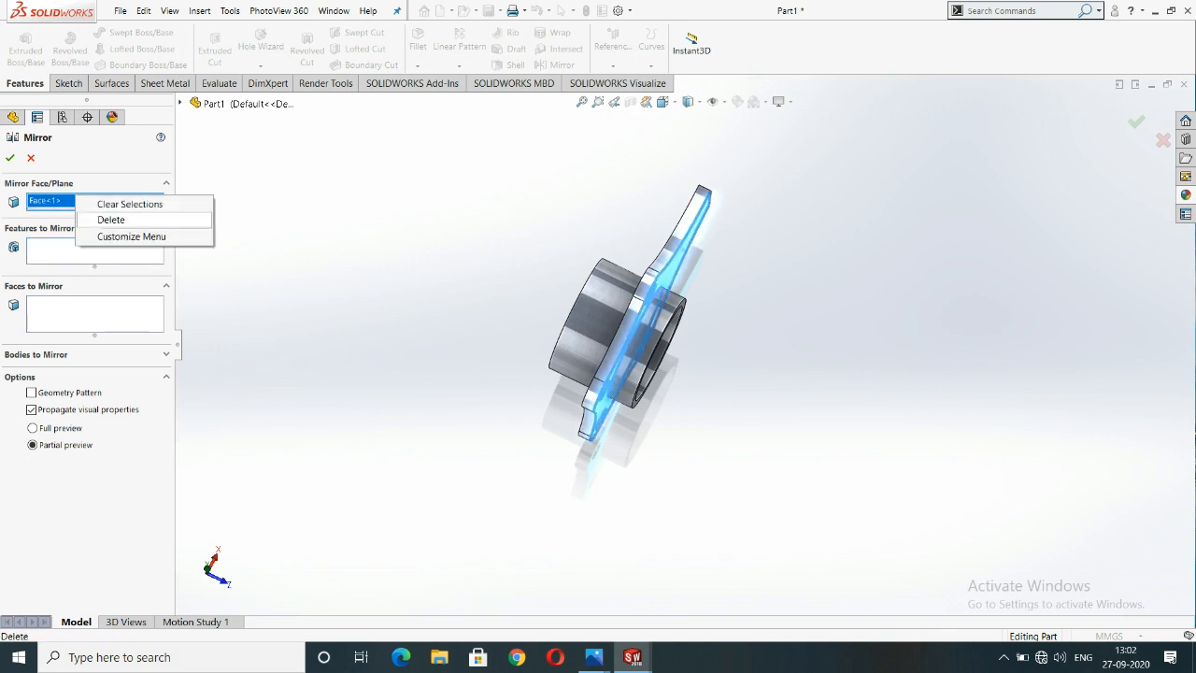
left_click(110, 219)
Choose the mirroring face at the narrow end of the plate's arm.
scroll(738, 140, "up", 3)
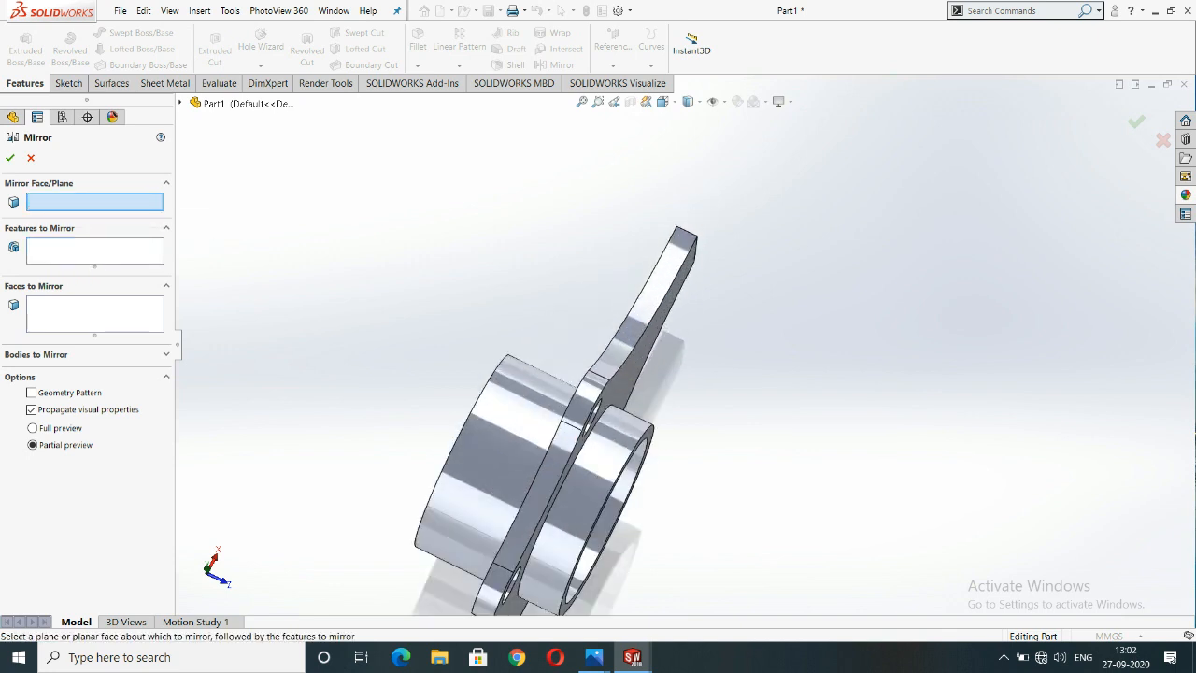
scroll(693, 203, "down", 5)
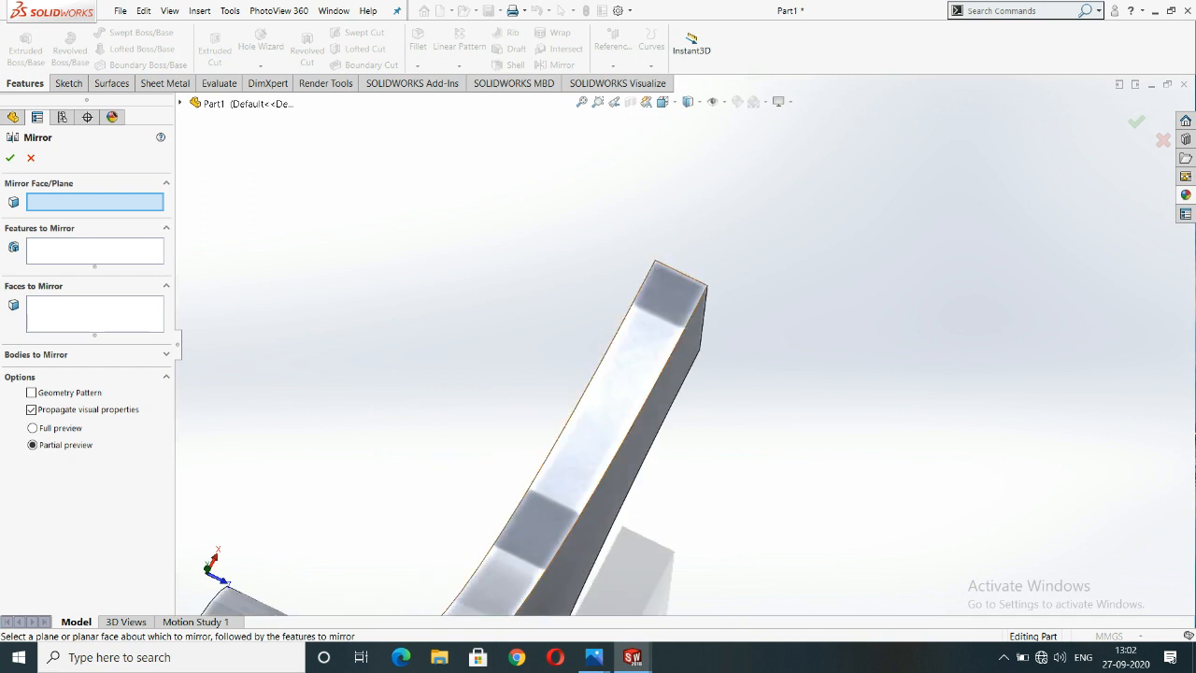
Cancel the unfinished Mirror feature.
scroll(693, 204, "up", 3)
left_click(31, 157)
scroll(686, 353, "up", 7)
middle_click_drag(645, 365, 780, 369)
scroll(647, 393, "down", 2)
middle_click_drag(696, 387, 616, 392)
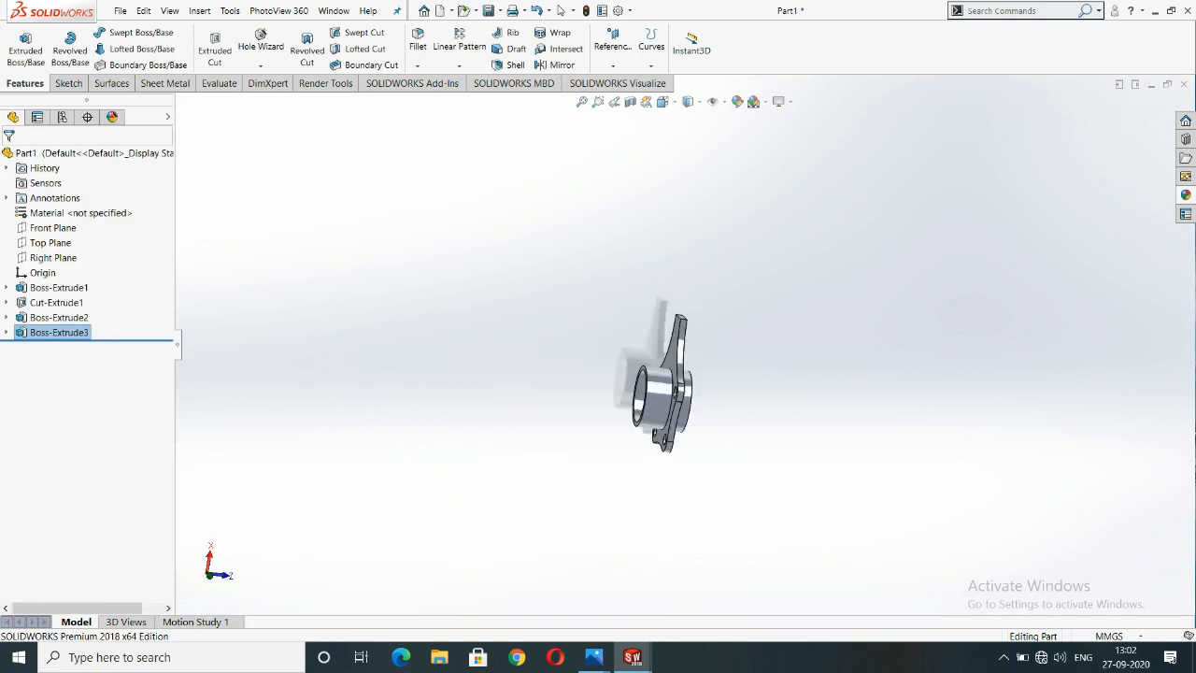
scroll(668, 385, "down", 8)
middle_click_drag(649, 308, 747, 297)
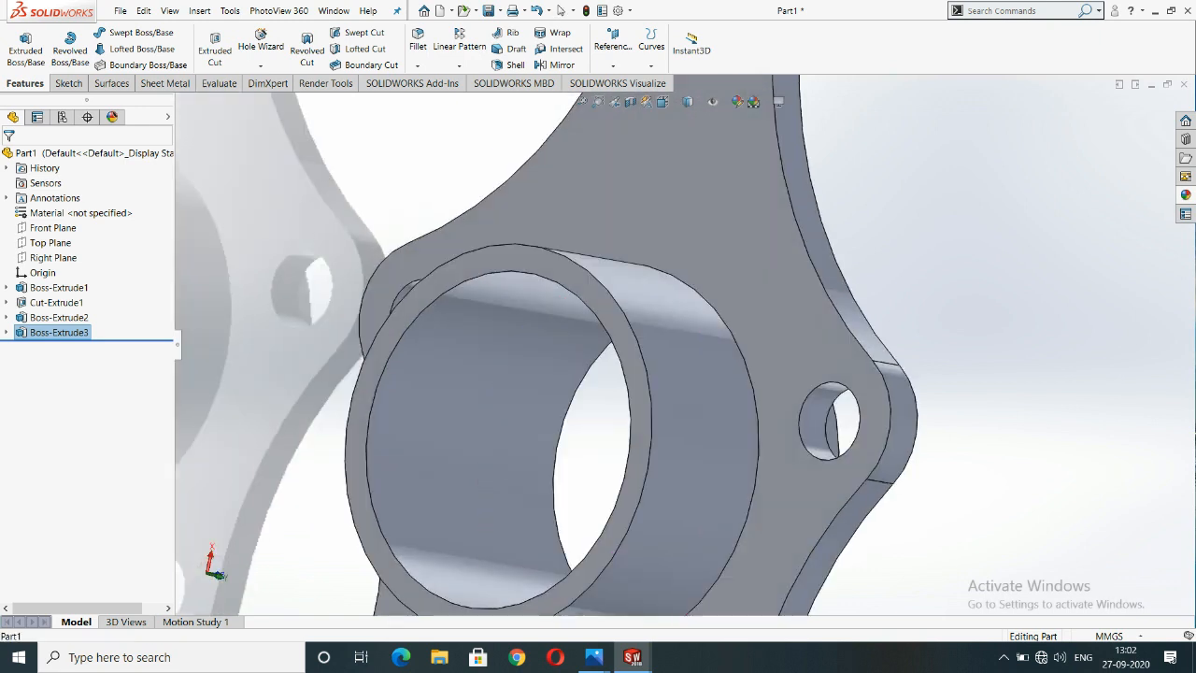
Open a sketch on the hub's ring-shaped end face, add a mate reference, and exit the empty sketch.
middle_click(737, 287)
left_click(574, 266)
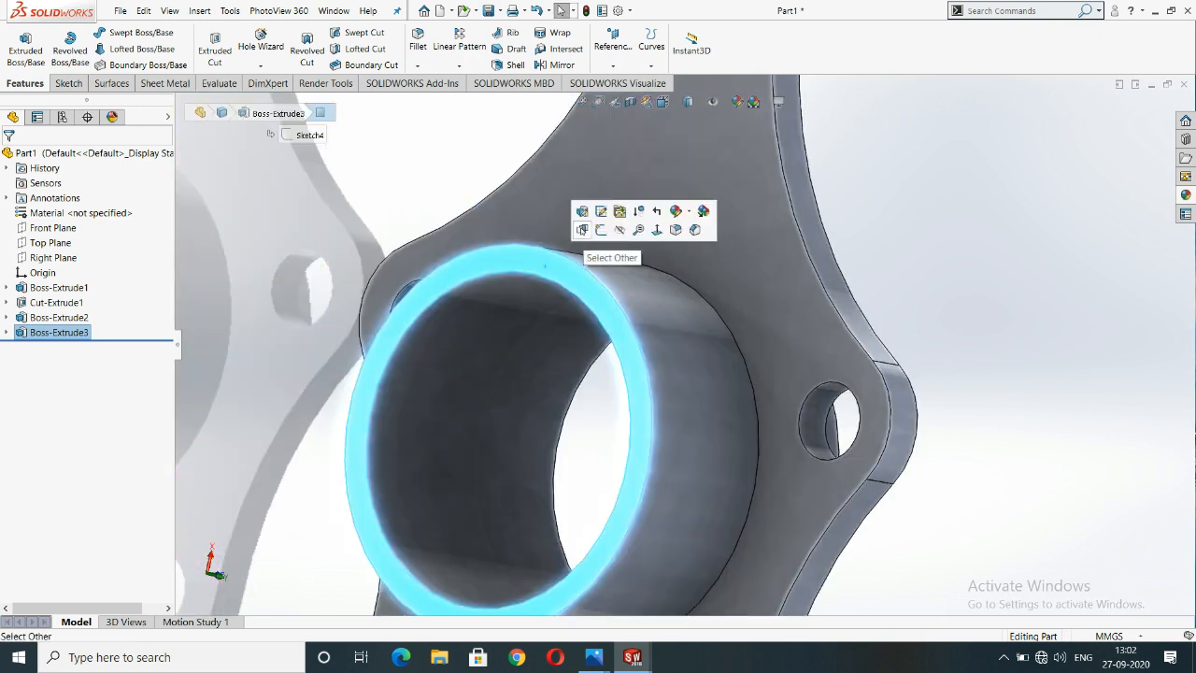
left_click(588, 226)
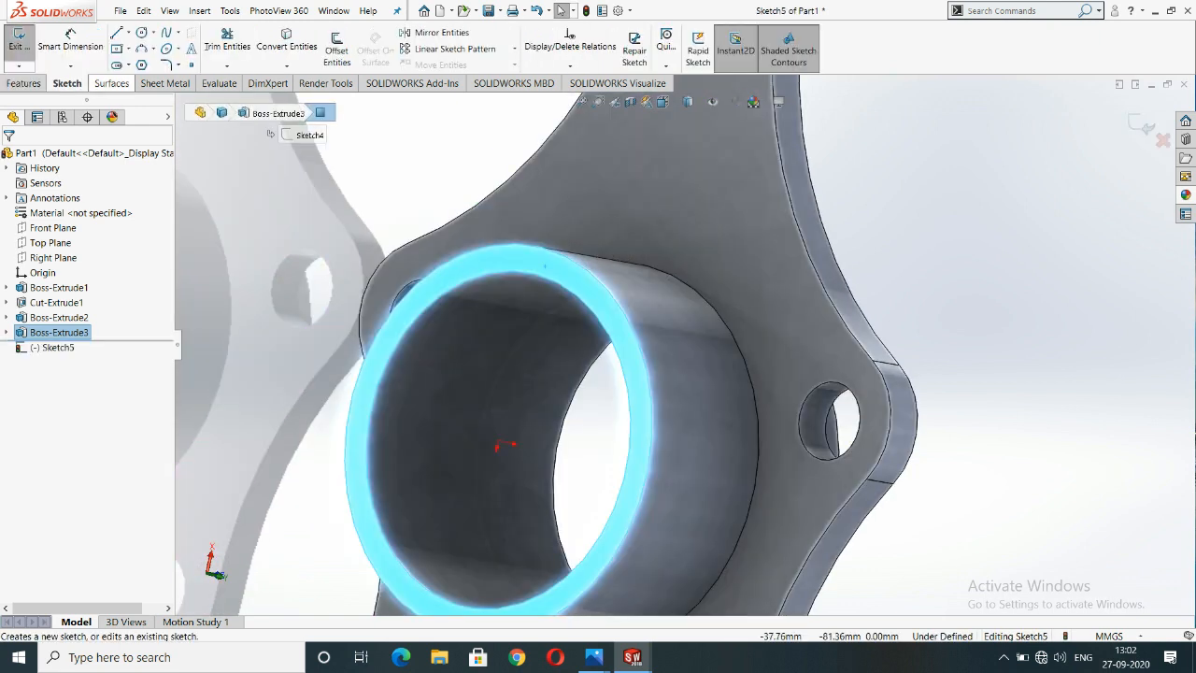
left_click(24, 83)
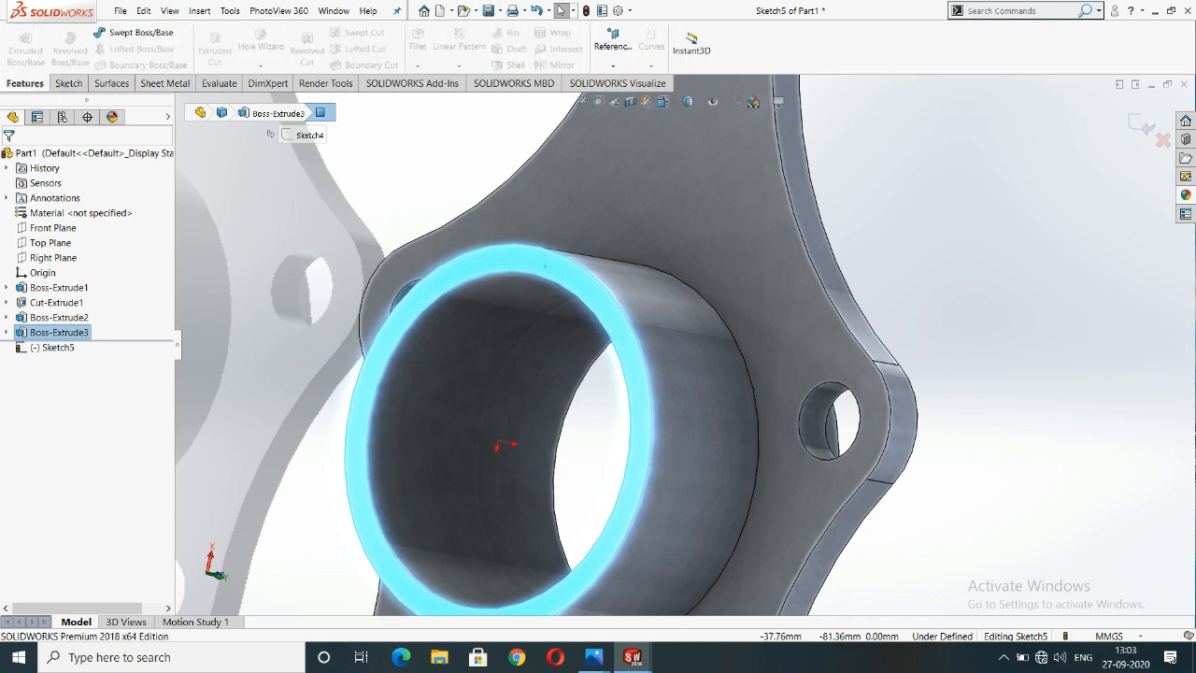
left_click(612, 54)
left_click(645, 81)
left_click(1136, 122)
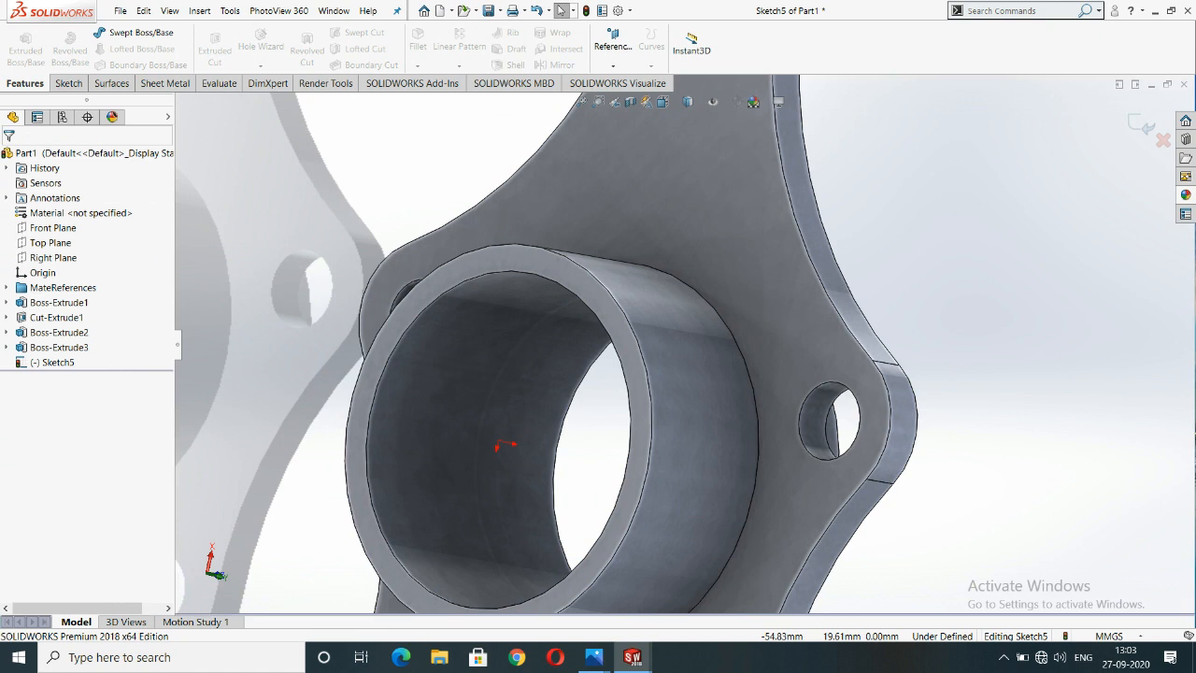
left_click(613, 54)
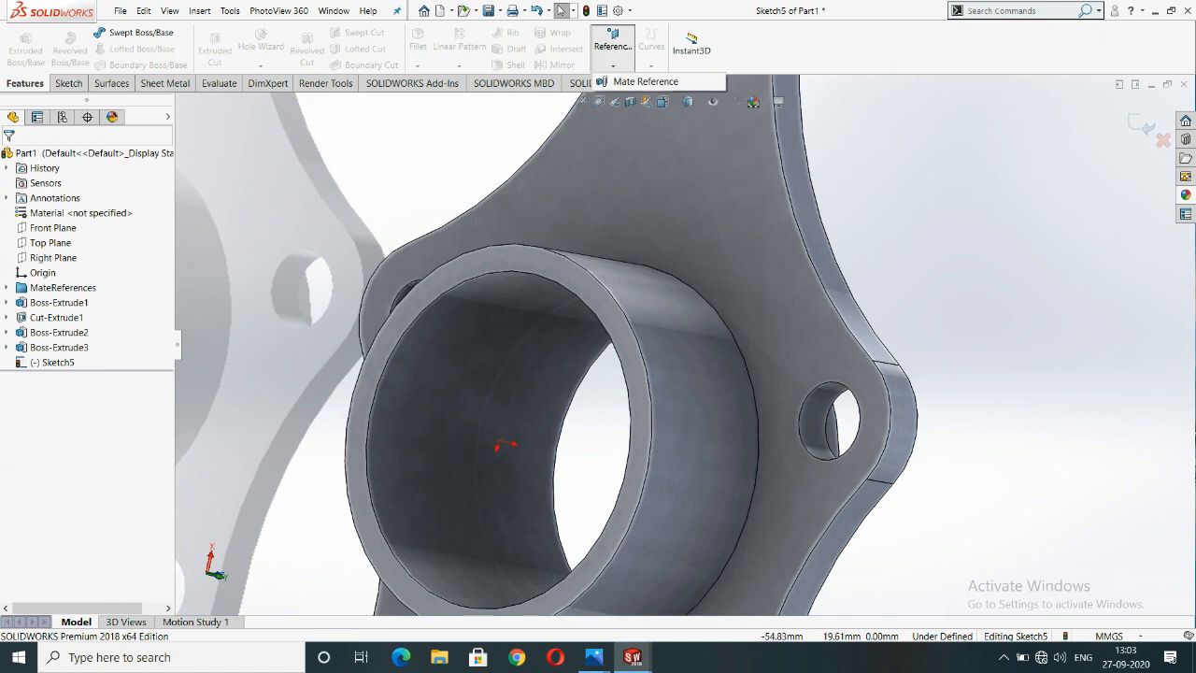
left_click(1141, 124)
Create a reference plane 14 mm from the hub's ring-shaped end face, with the offset flipped into the hub.
left_click(613, 54)
left_click(613, 54)
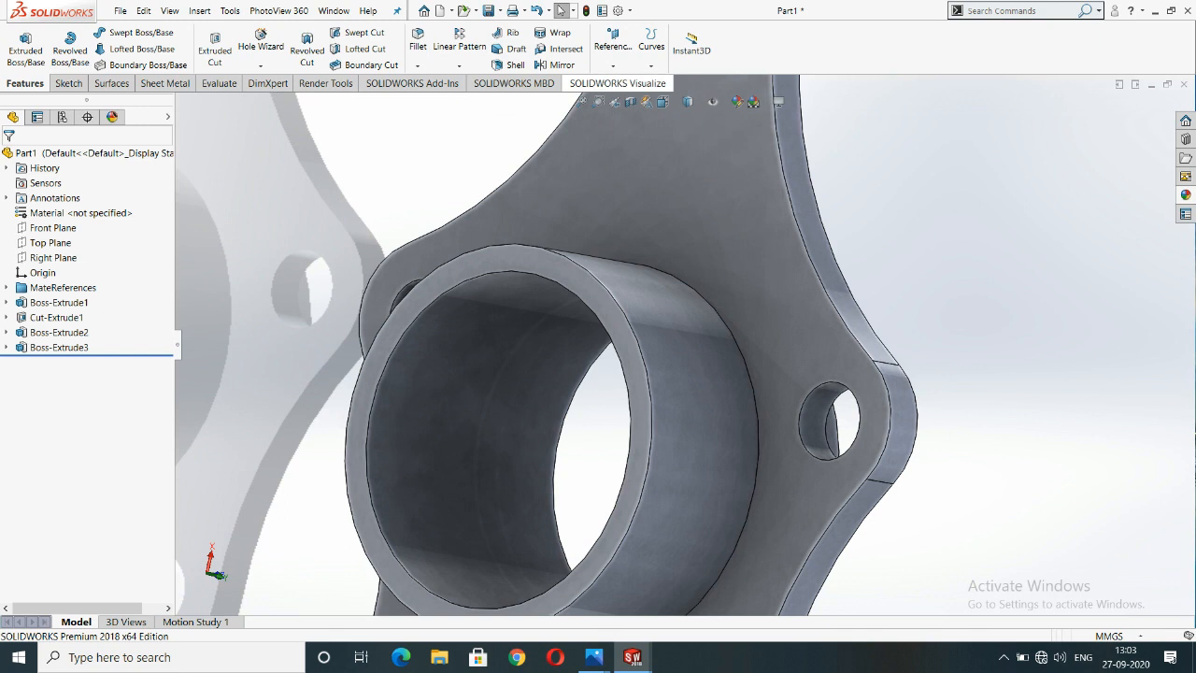
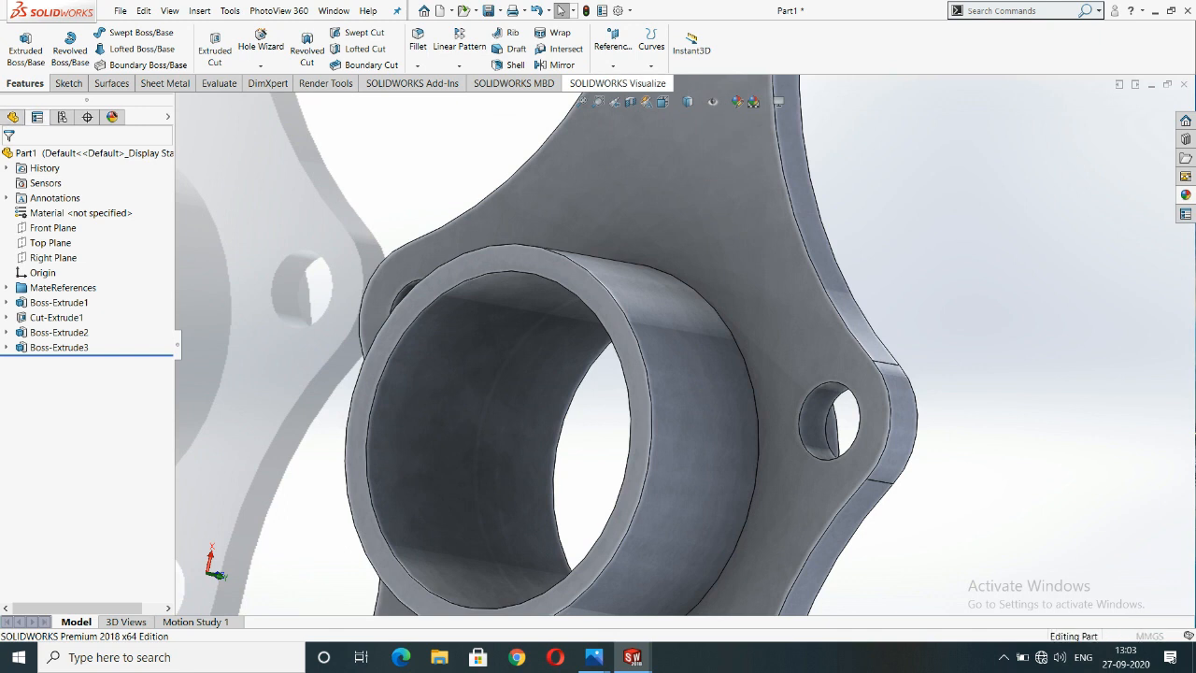
scroll(695, 350, "up", 2)
scroll(598, 294, "down", 3)
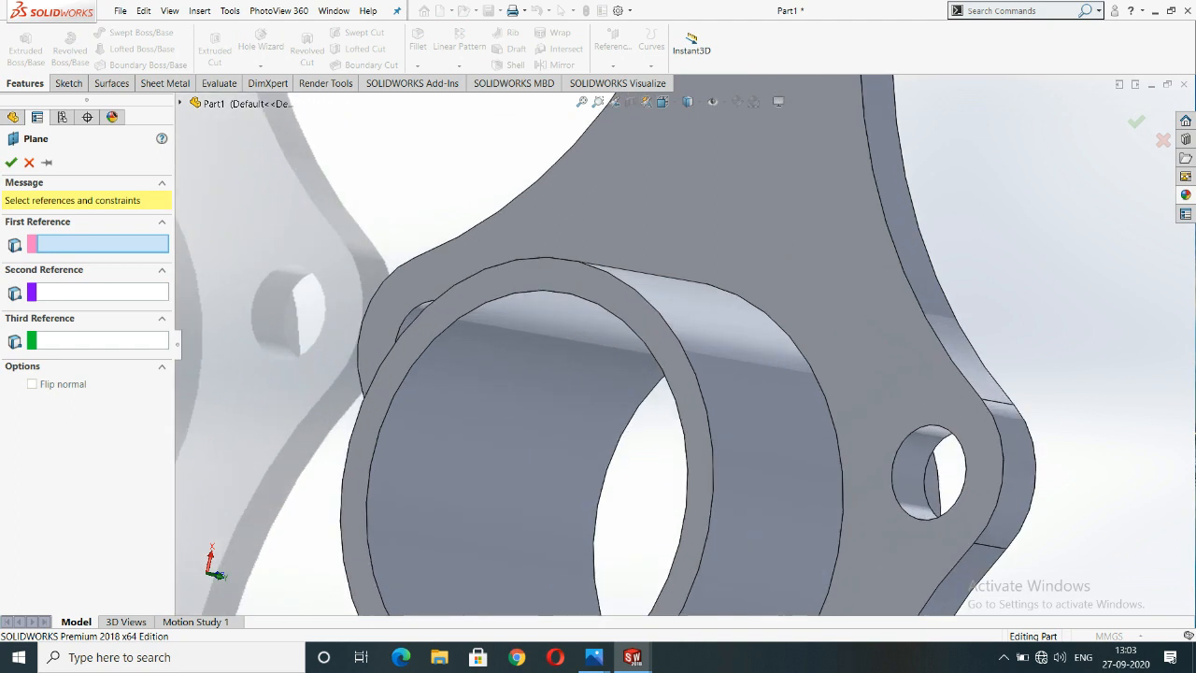
left_click(676, 357)
scroll(687, 347, "up", 3)
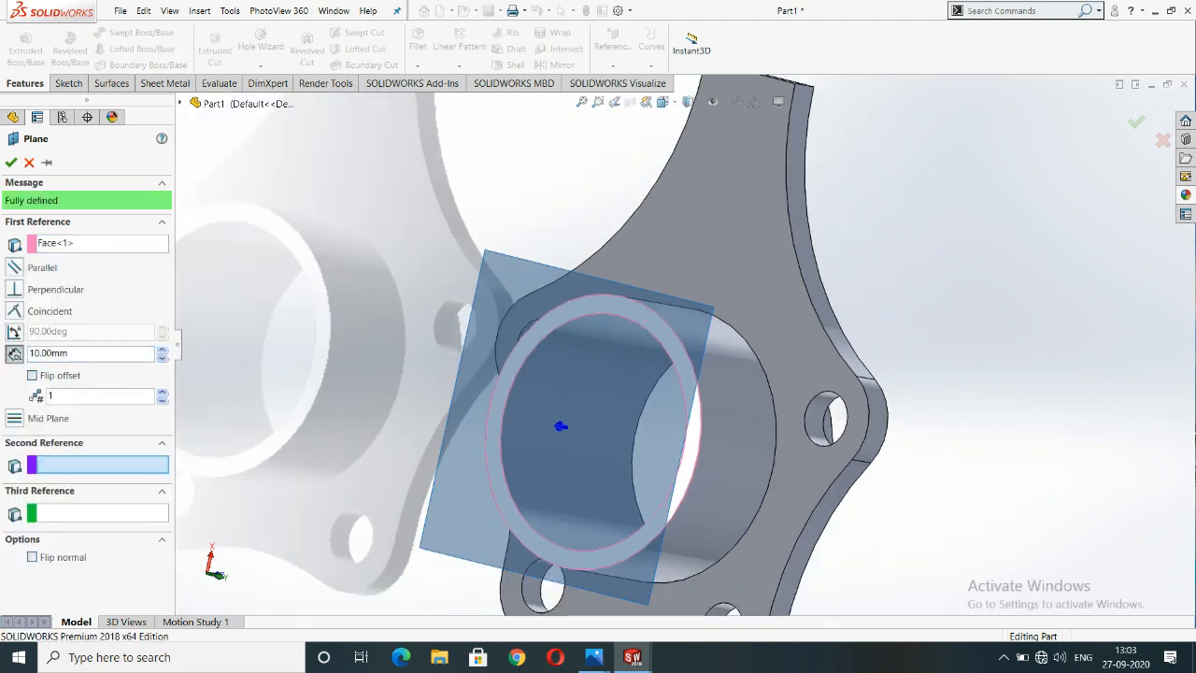
middle_click_drag(688, 360, 485, 364)
double_click(62, 353)
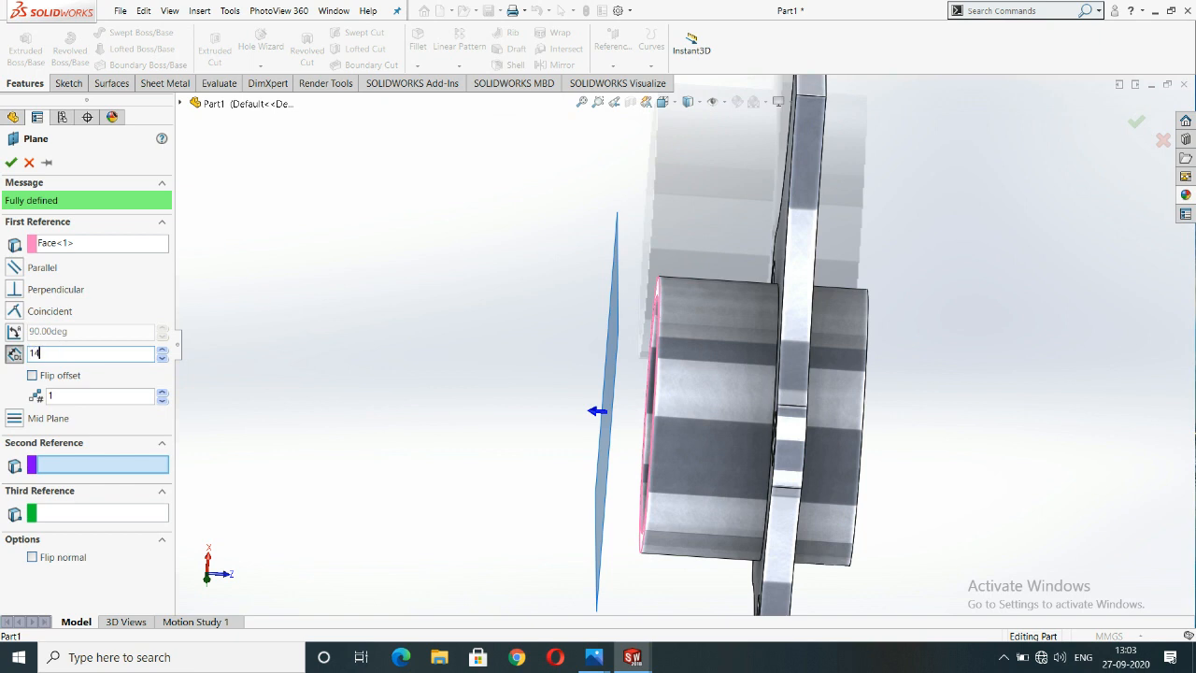
key("Return")
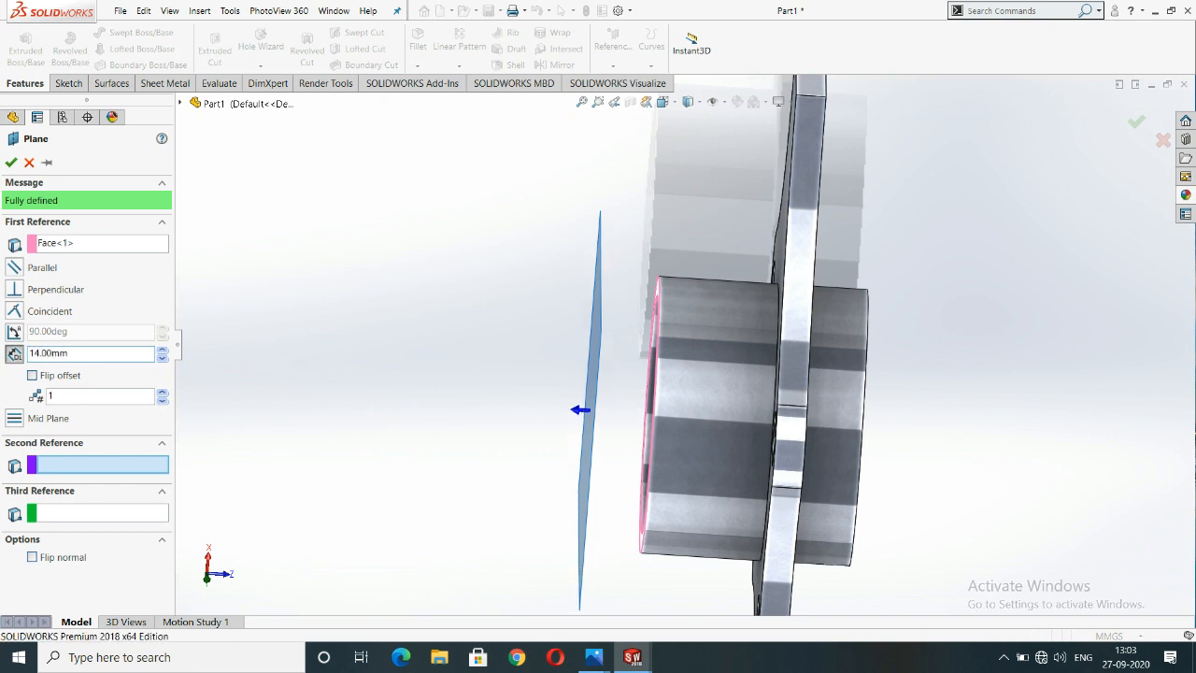
left_click(33, 375)
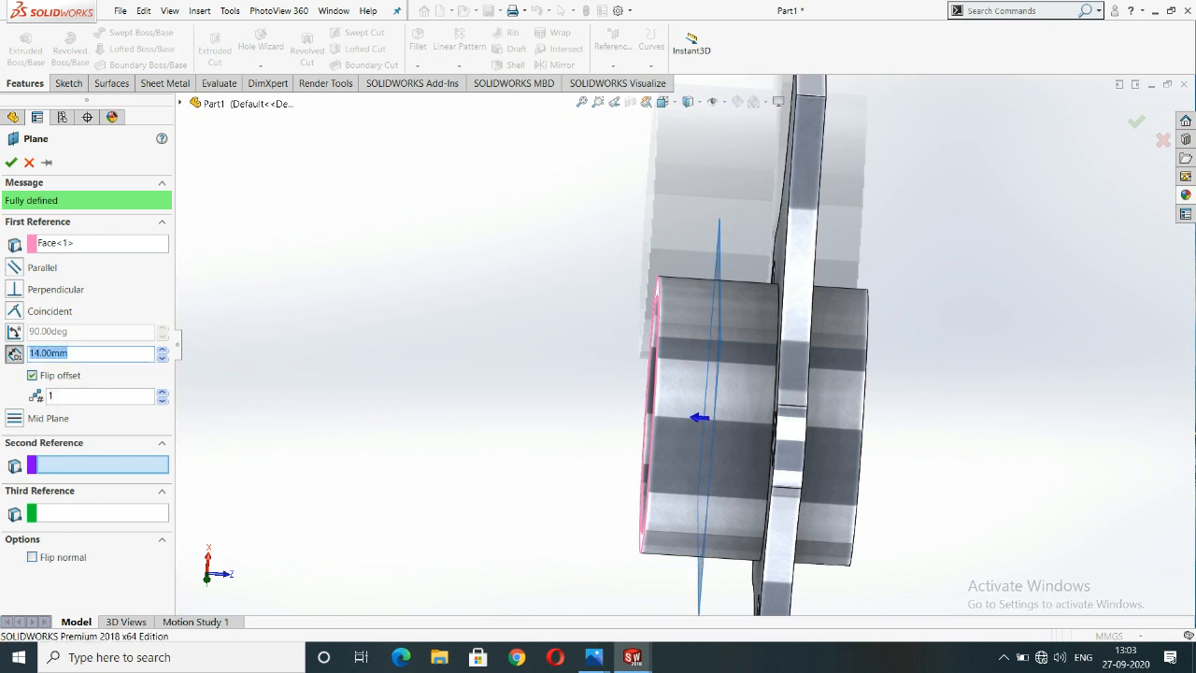
left_click(11, 163)
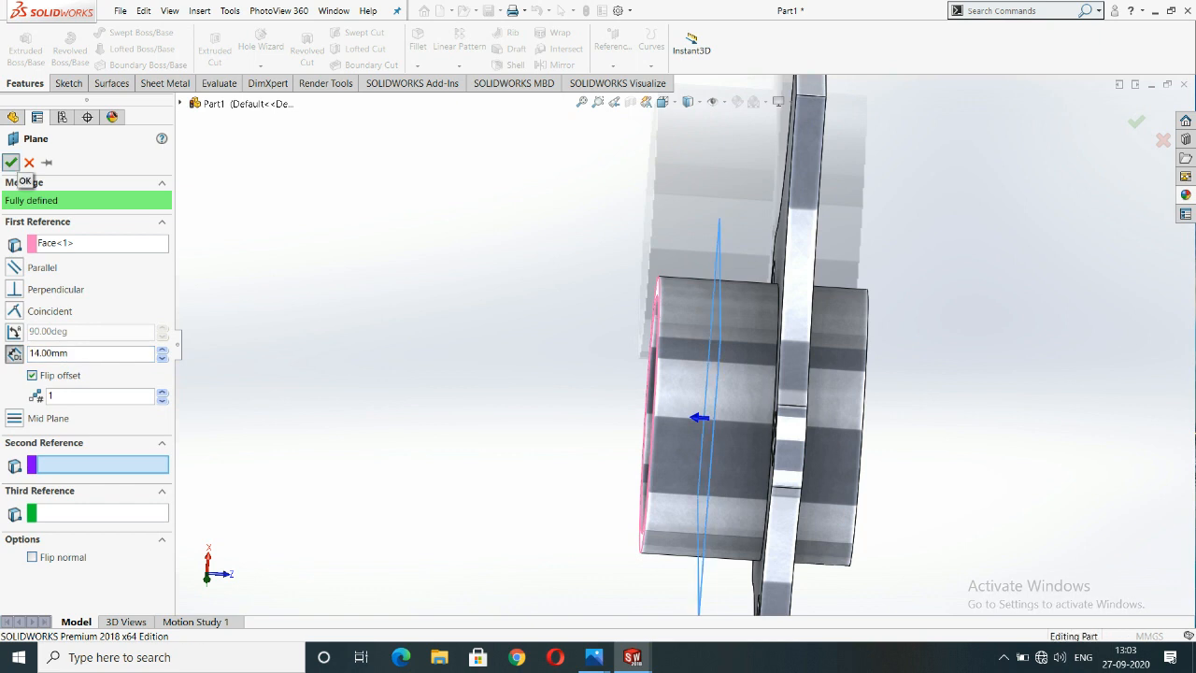
Start a Mirror feature about Plane1 and add the flange plate, Boss-Extrude1, as a feature to mirror.
middle_click_drag(448, 336, 505, 345)
left_click(459, 66)
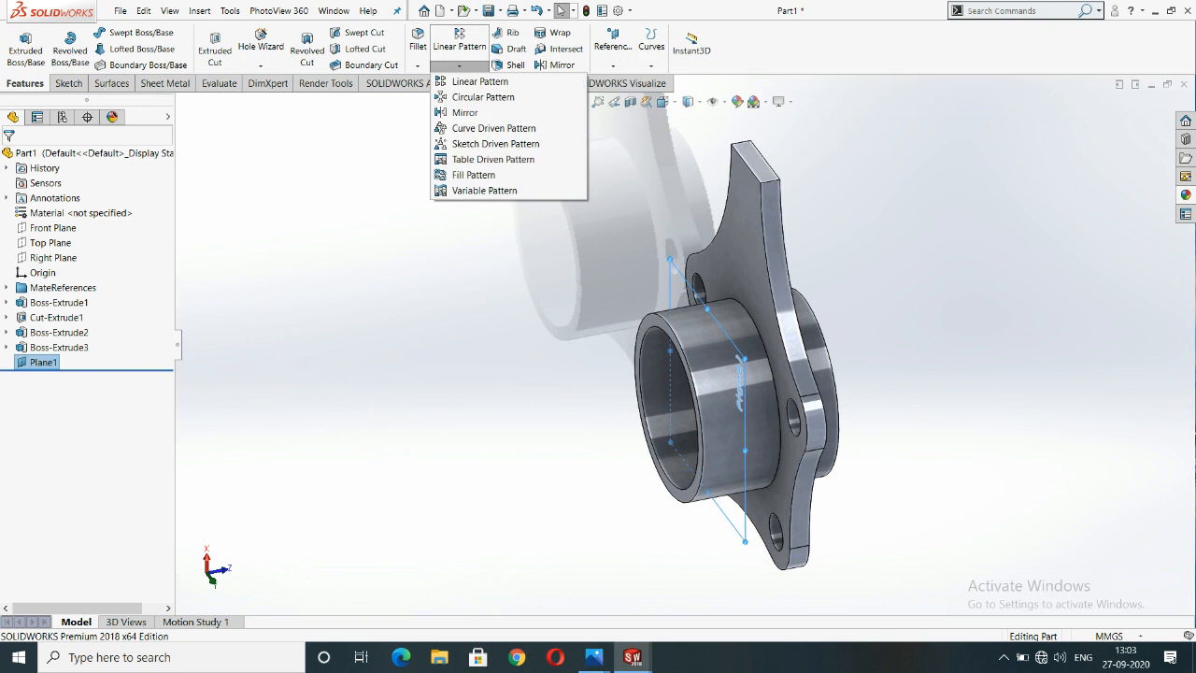
left_click(464, 112)
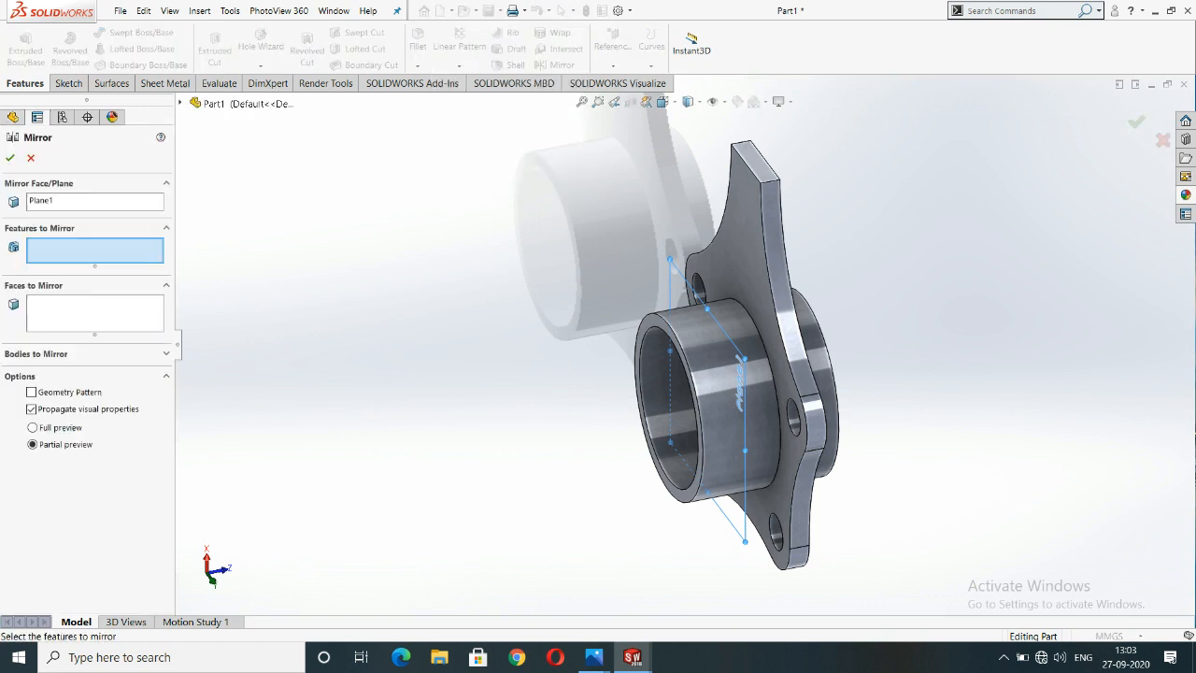
middle_click_drag(561, 364, 621, 360)
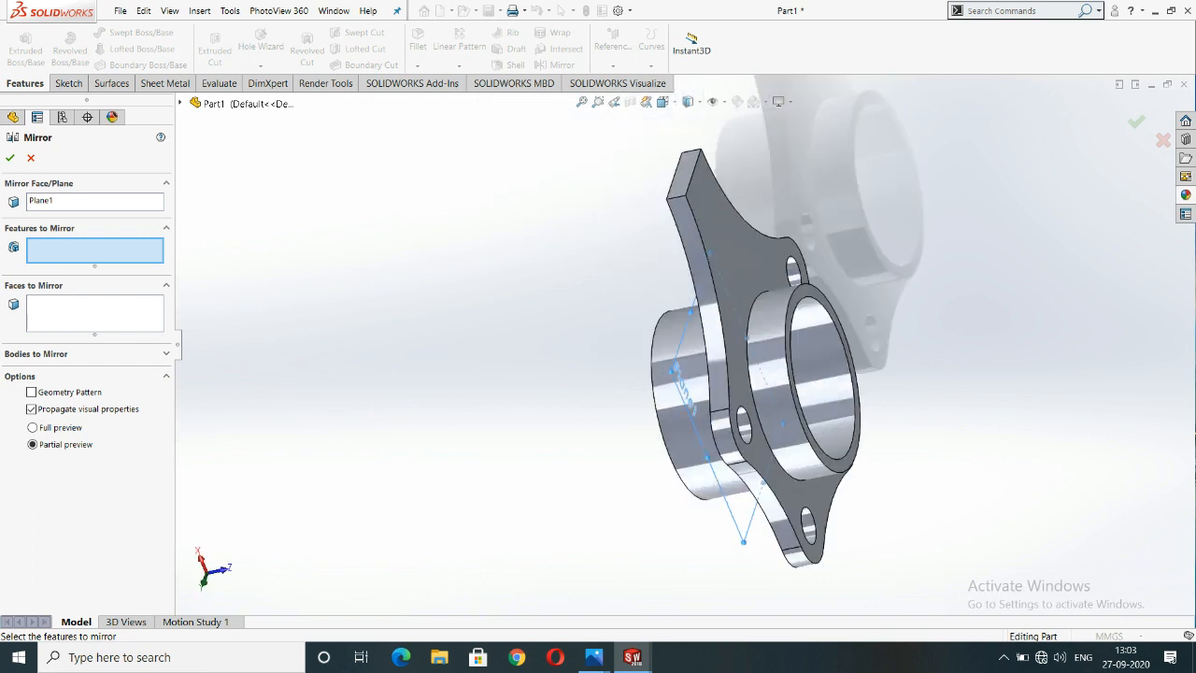
left_click(733, 254)
middle_click_drag(733, 254, 623, 269)
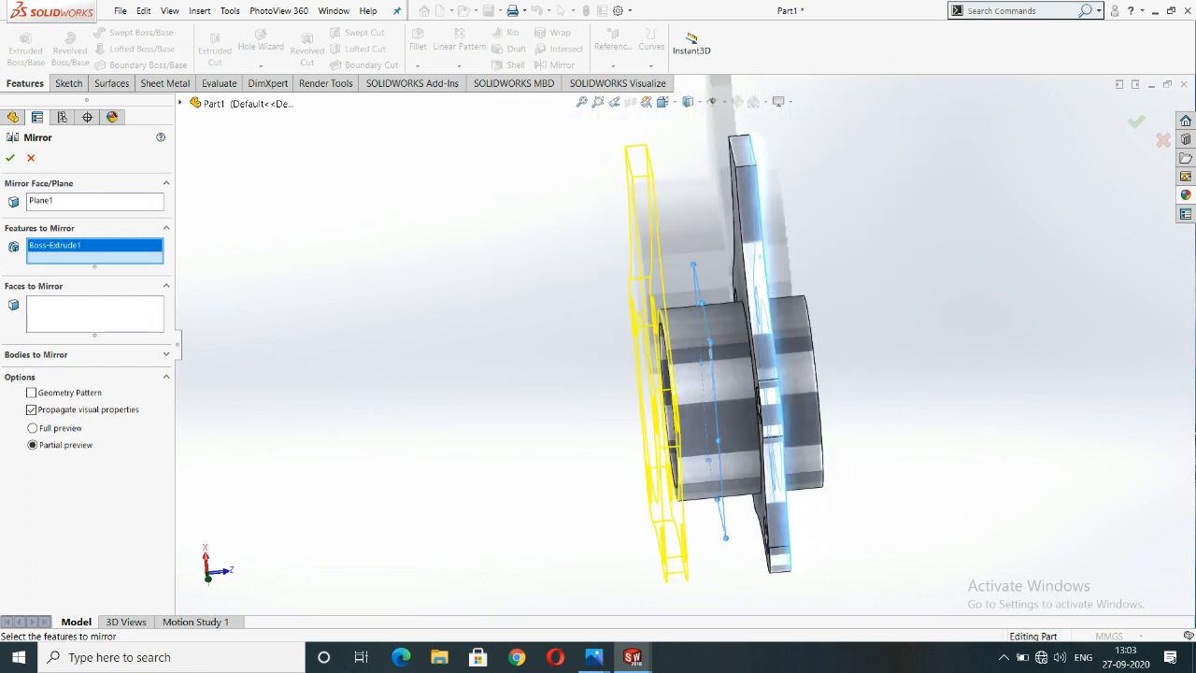
Add Boss-Extrude2 and the faces of the short hub beside the flange to the mirror, and complete it.
middle_click_drag(822, 373, 715, 351)
left_click(783, 346)
left_click(94, 326)
left_click(790, 313)
scroll(815, 346, "down", 5)
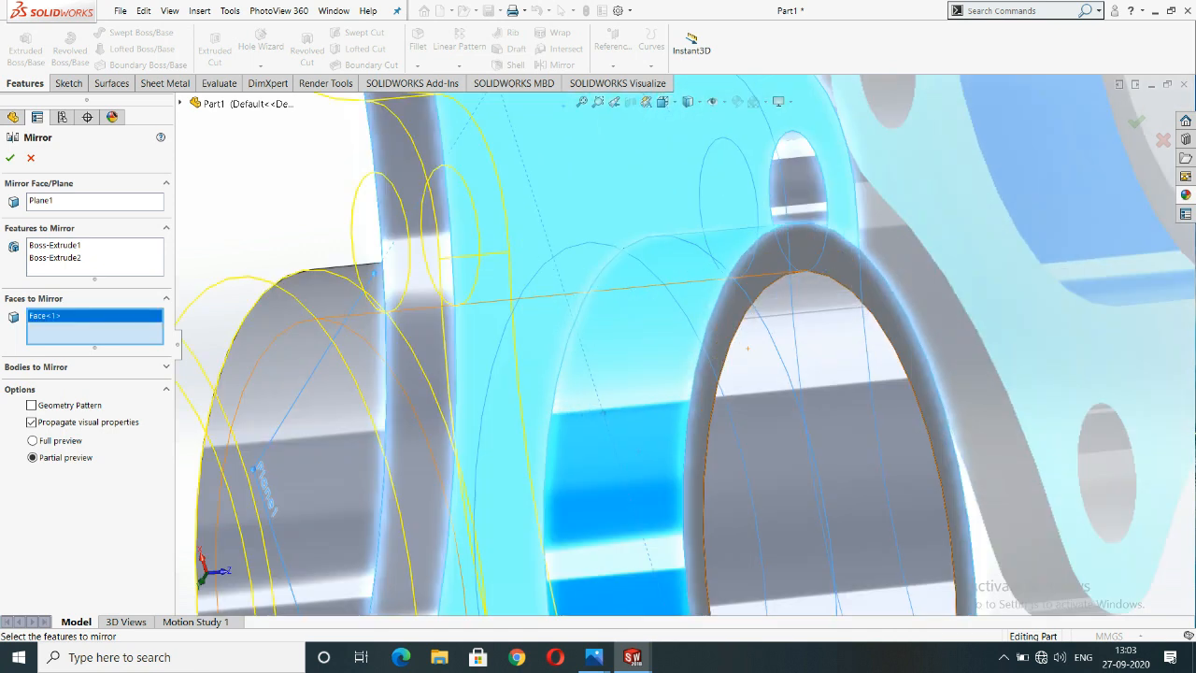
left_click(815, 374)
middle_click_drag(814, 374, 682, 373)
key("Return")
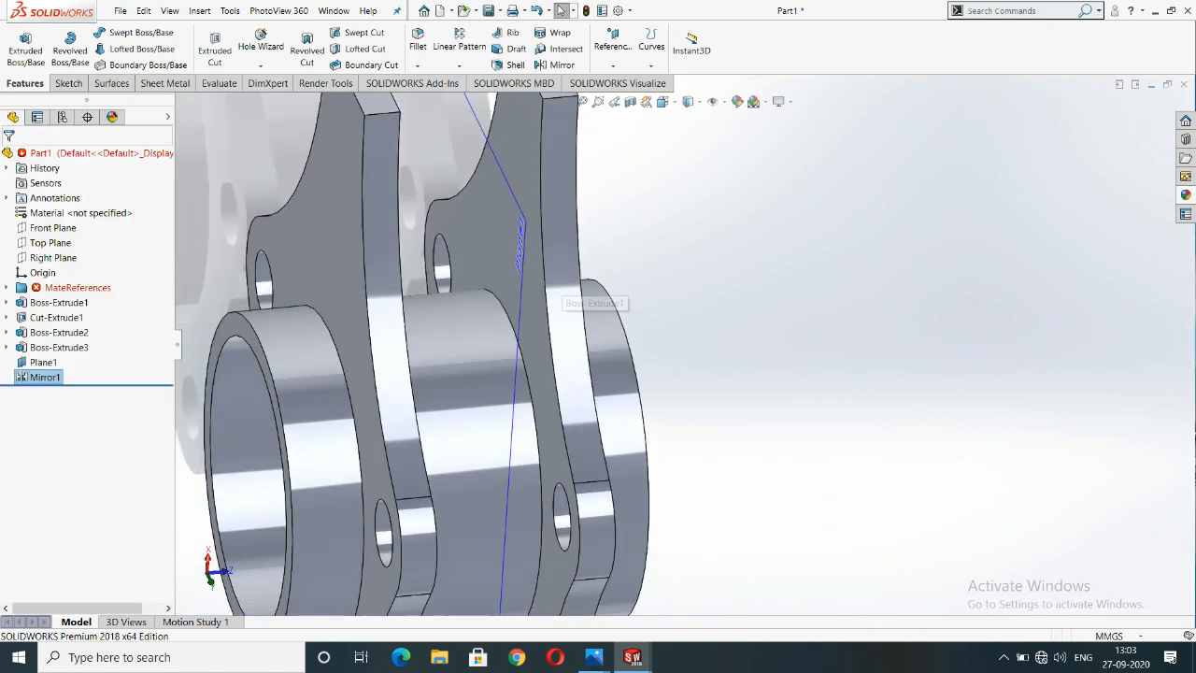
Examine the mirrored flange and hub in isometric view and from several other angles.
middle_click_drag(673, 373, 560, 411)
key("space")
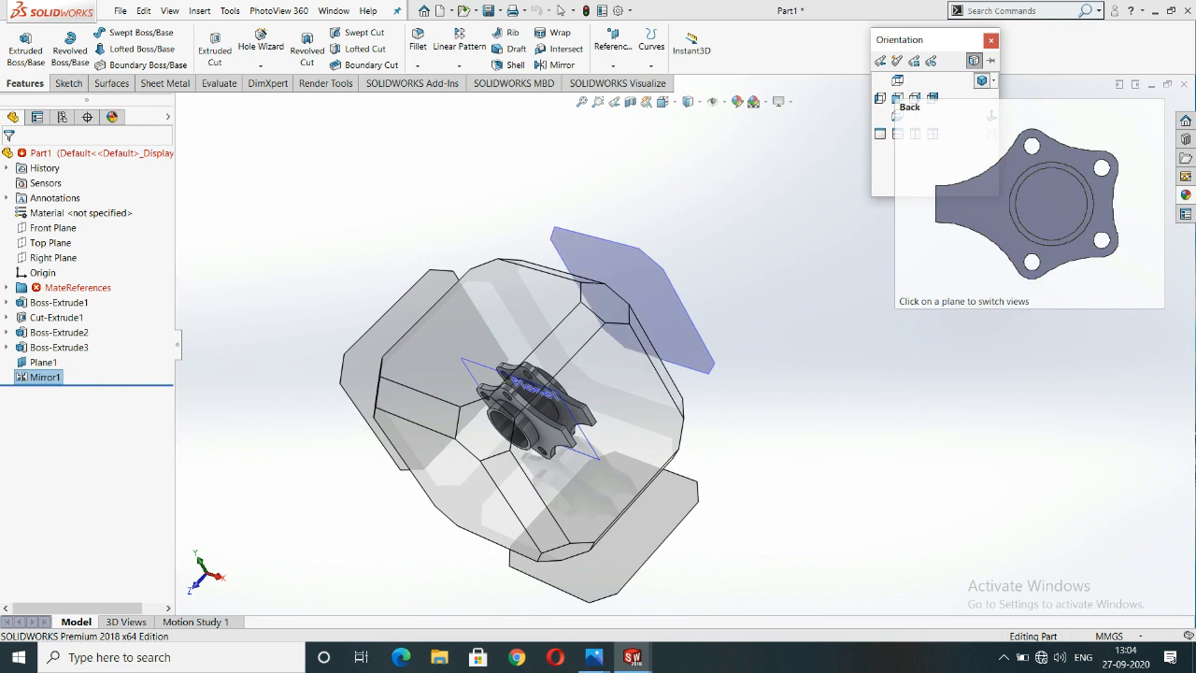
key("ctrl+7")
scroll(598, 355, "up", 3)
scroll(771, 355, "down", 1)
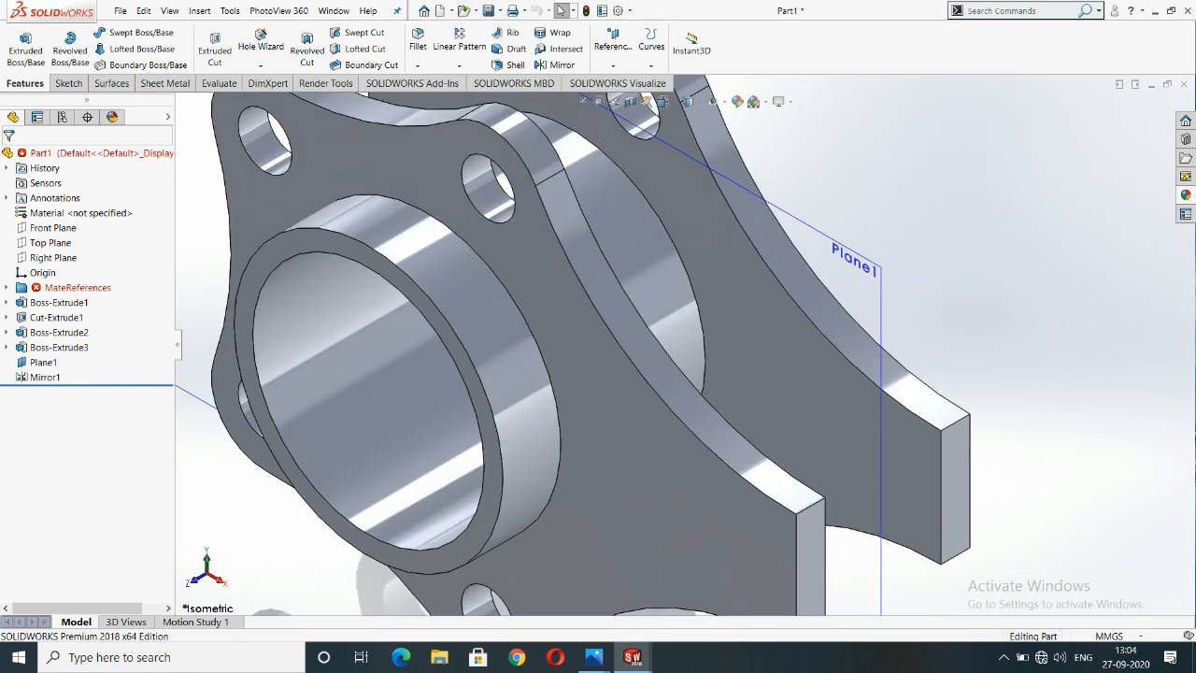
middle_click_drag(771, 354, 790, 378)
scroll(653, 369, "up", 2)
middle_click_drag(738, 304, 561, 364)
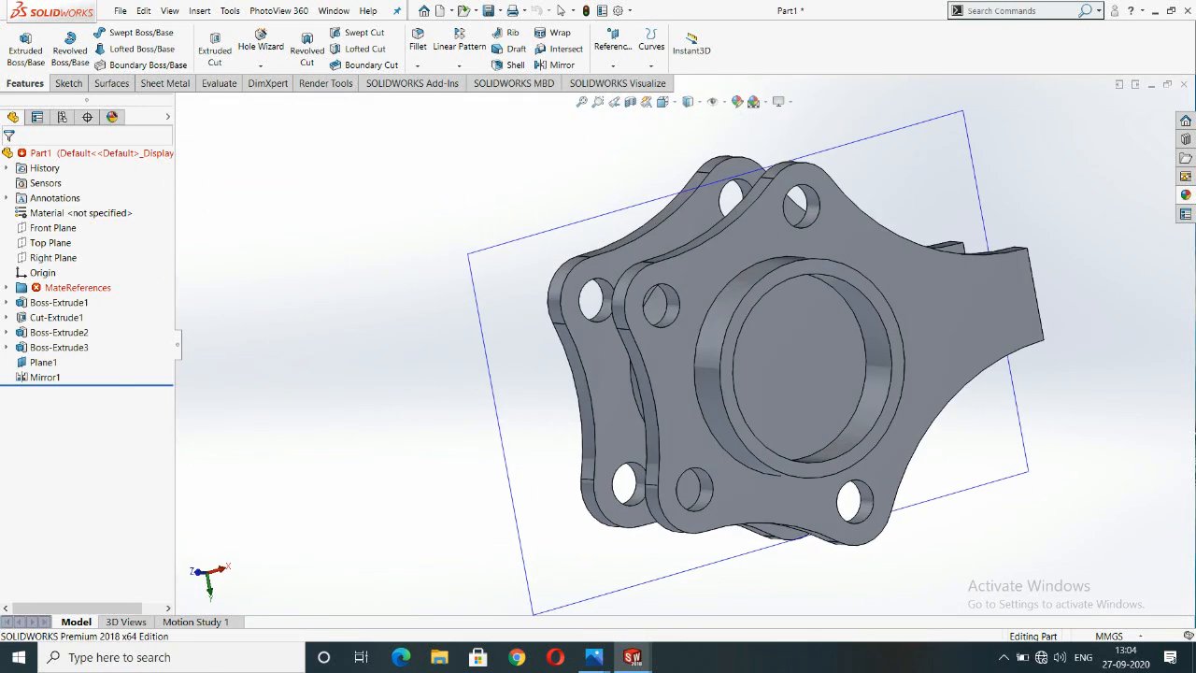
Start a new sketch on Plane1 between the two flanges.
left_click(920, 122)
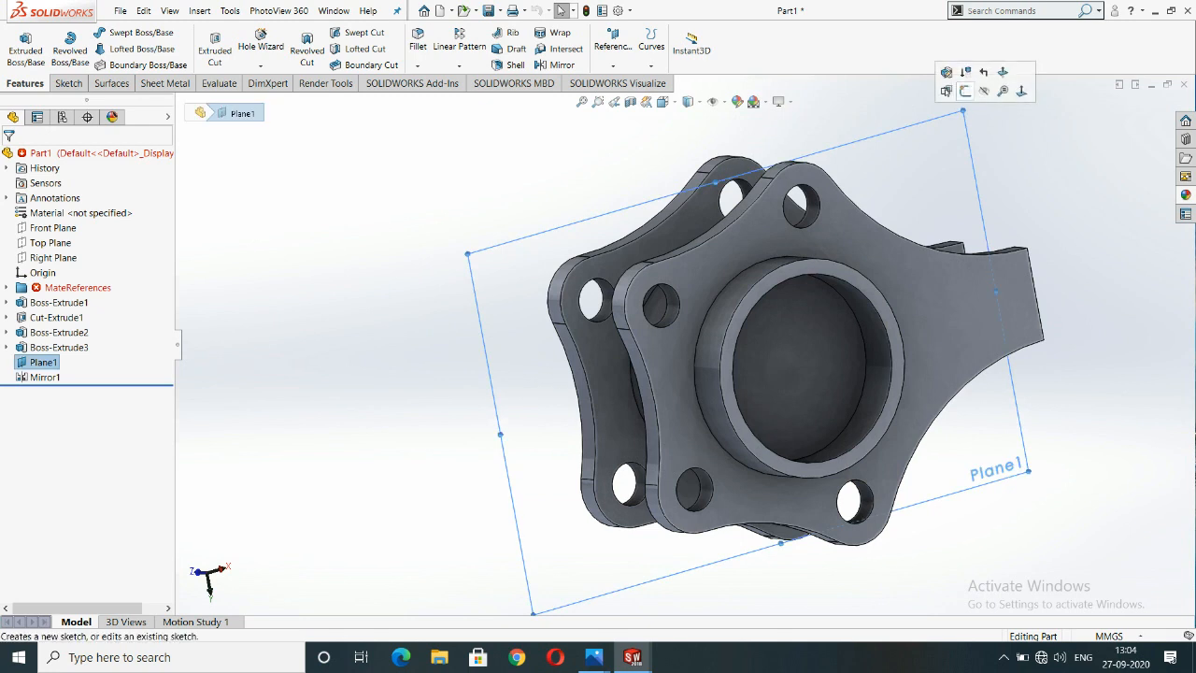
left_click(944, 91)
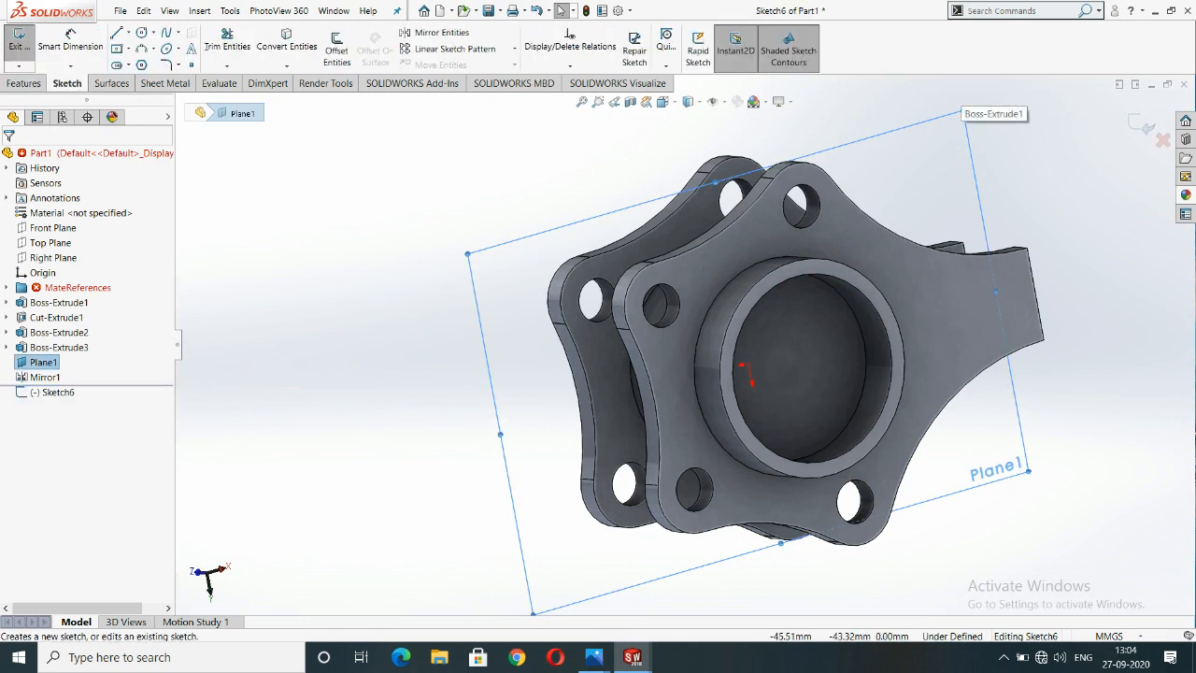
key("space")
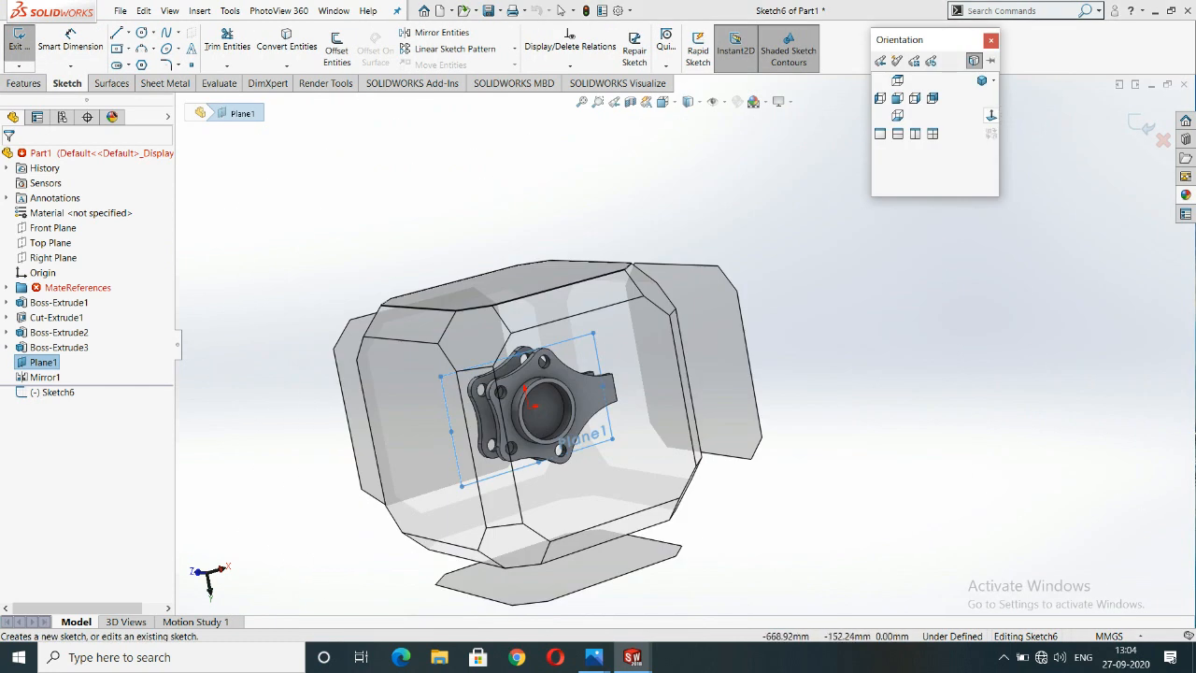
left_click(991, 116)
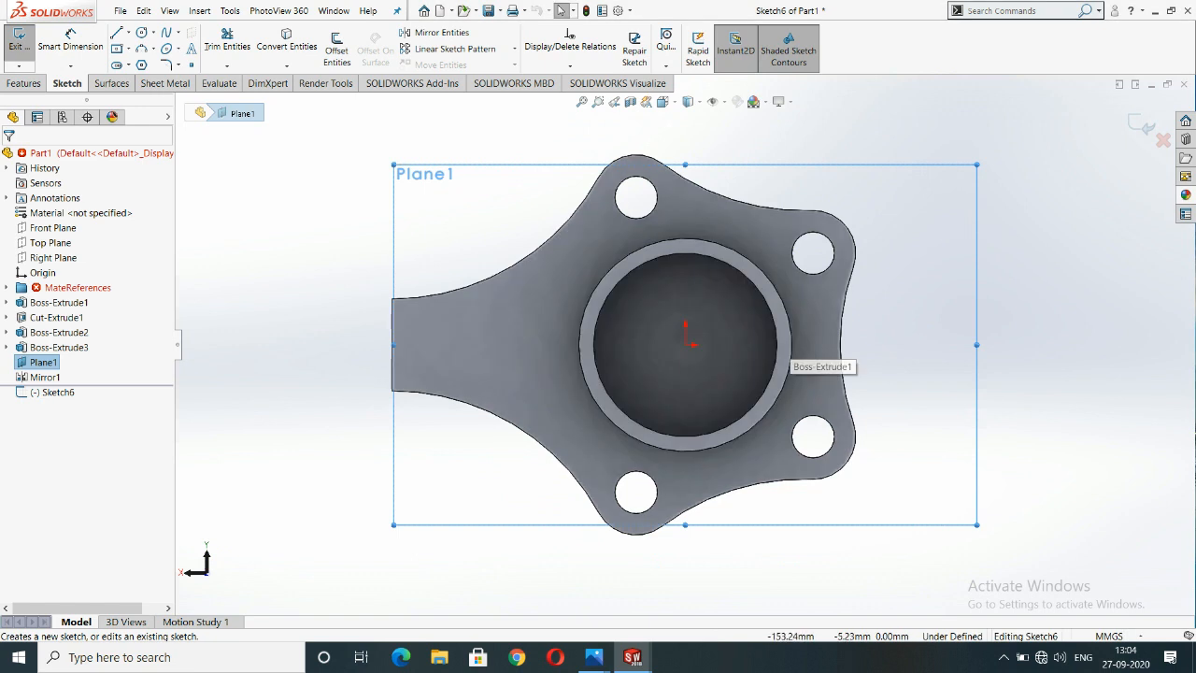
middle_click_drag(786, 344, 715, 348)
key("space")
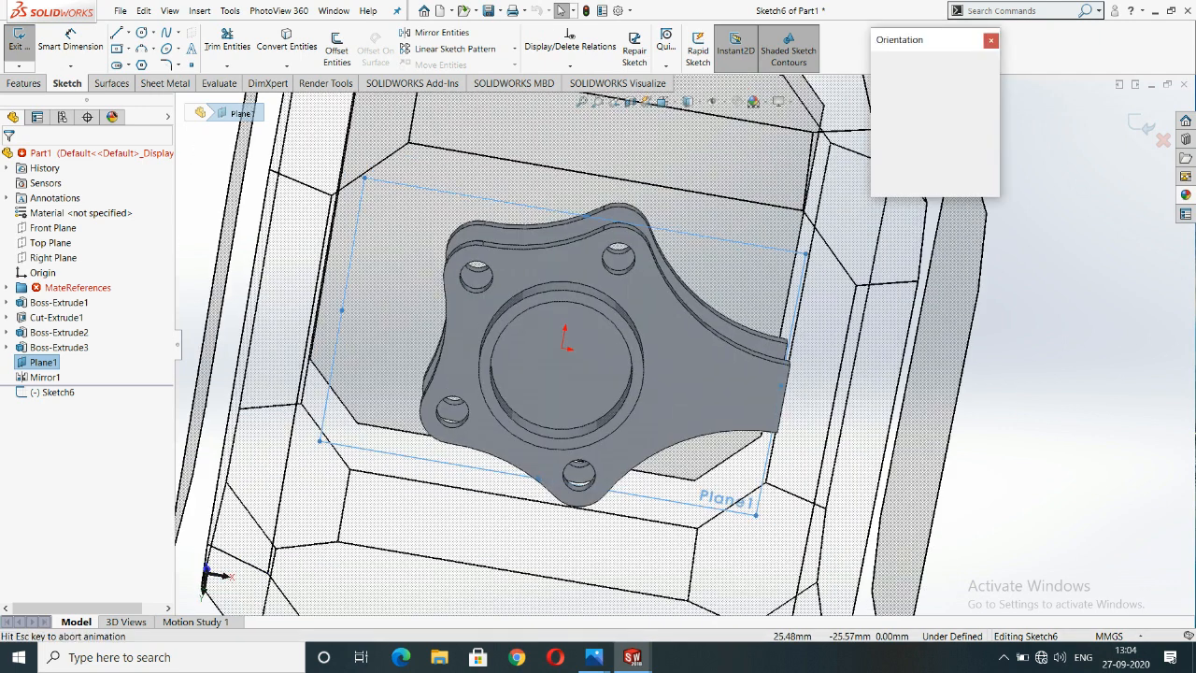
left_click(535, 439)
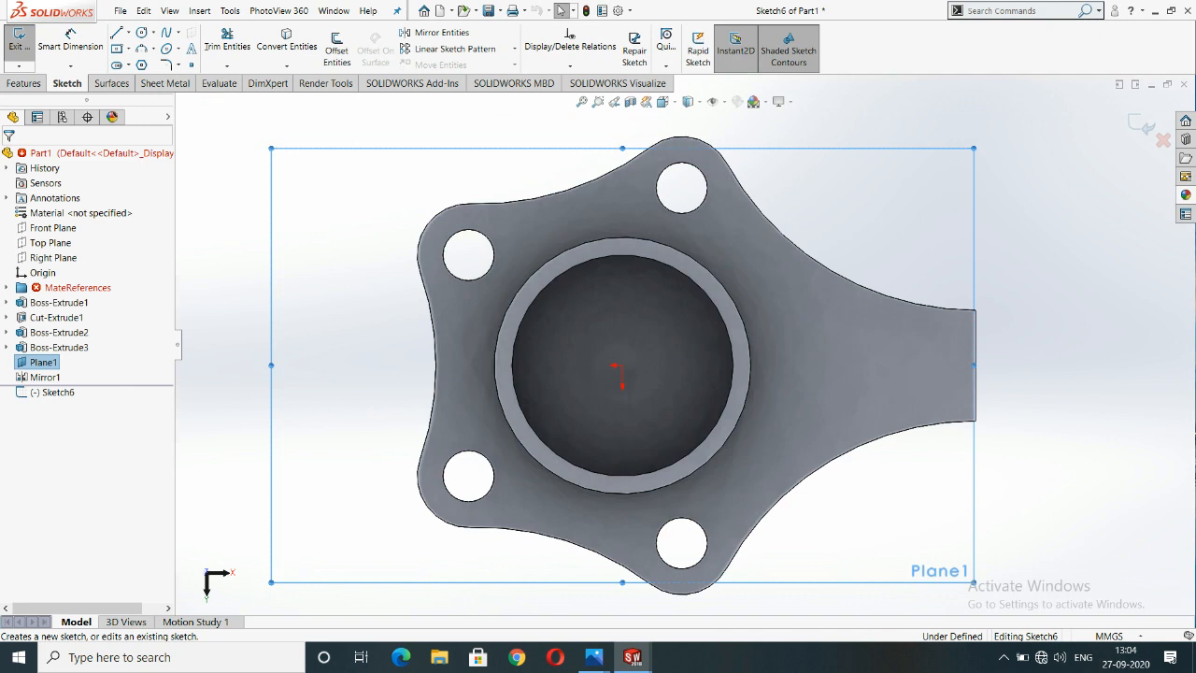
right_click(869, 149)
key("Escape")
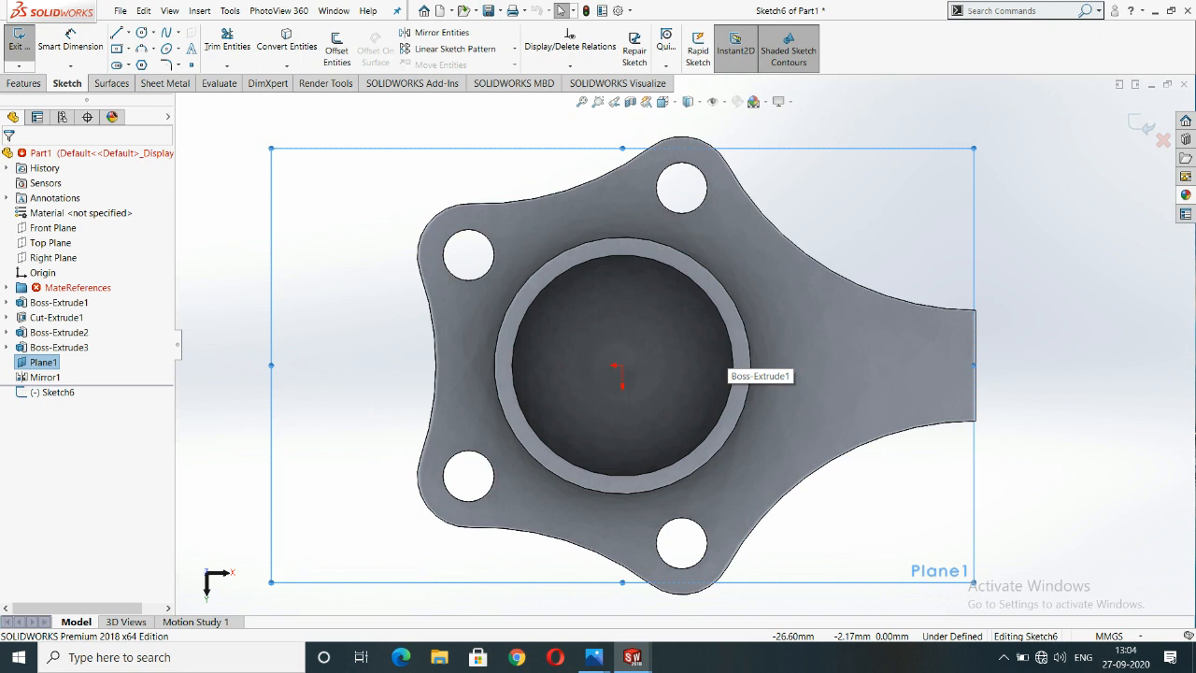
Check what is wrong with the Default mate reference in the MateReferences folder.
left_click(67, 287)
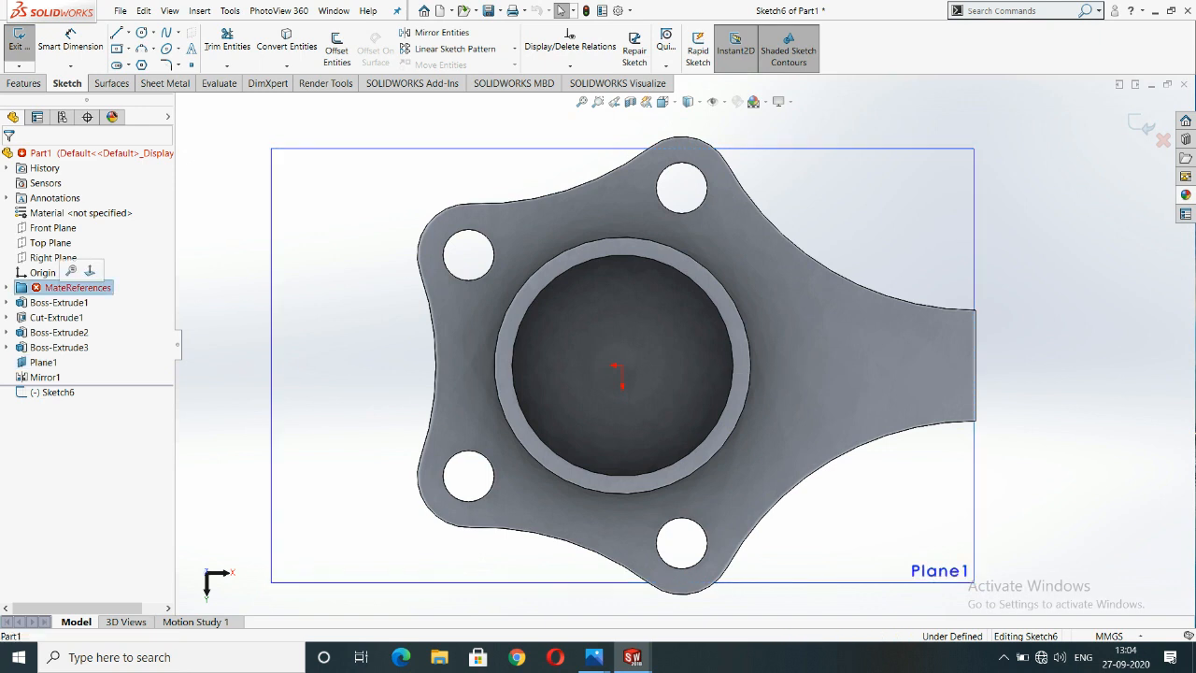
scroll(683, 346, "up", 4)
middle_click_drag(640, 341, 560, 376)
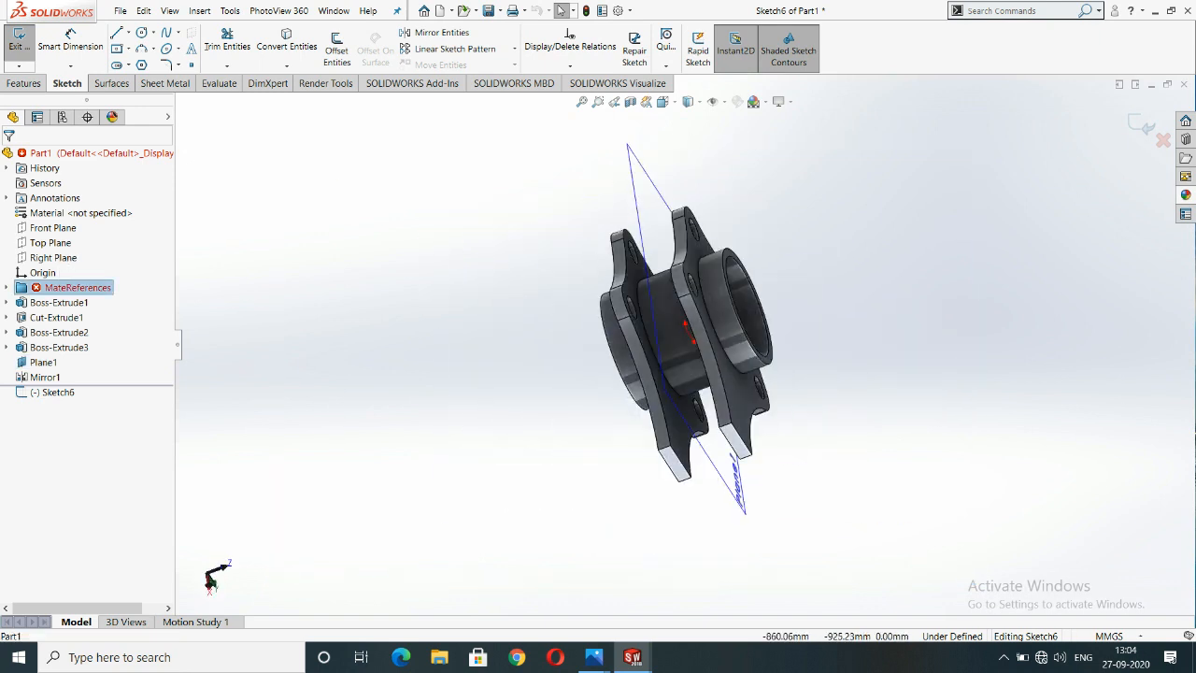
key("Right")
left_click(56, 302)
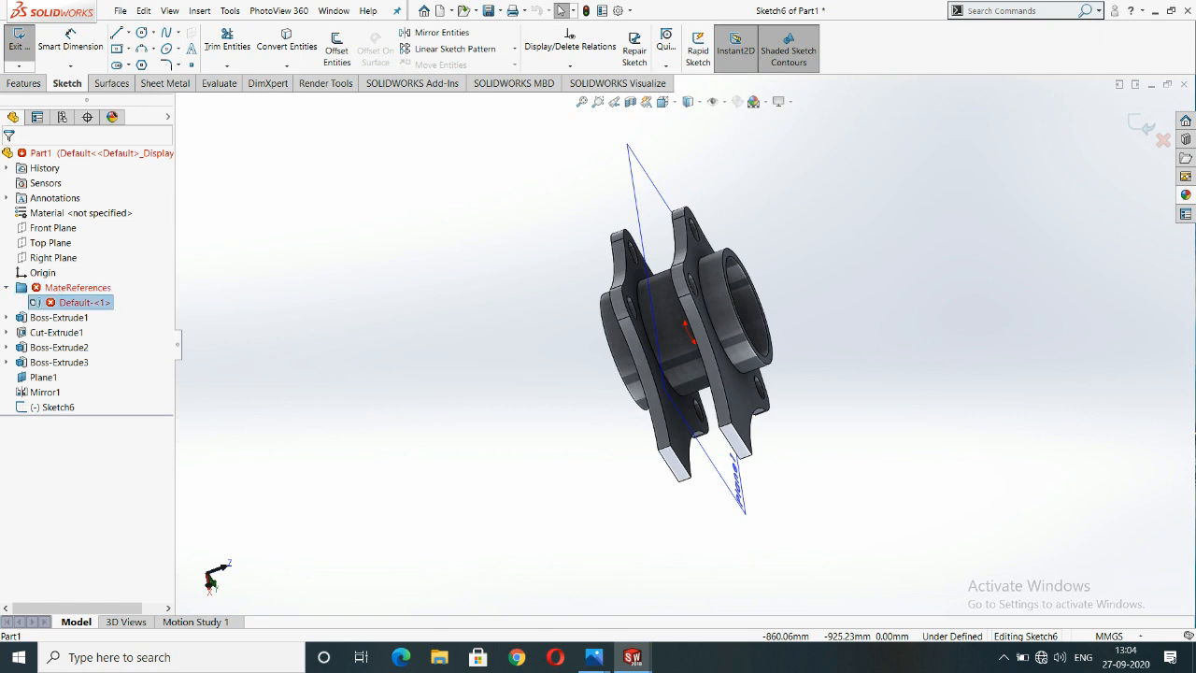
right_click(56, 303)
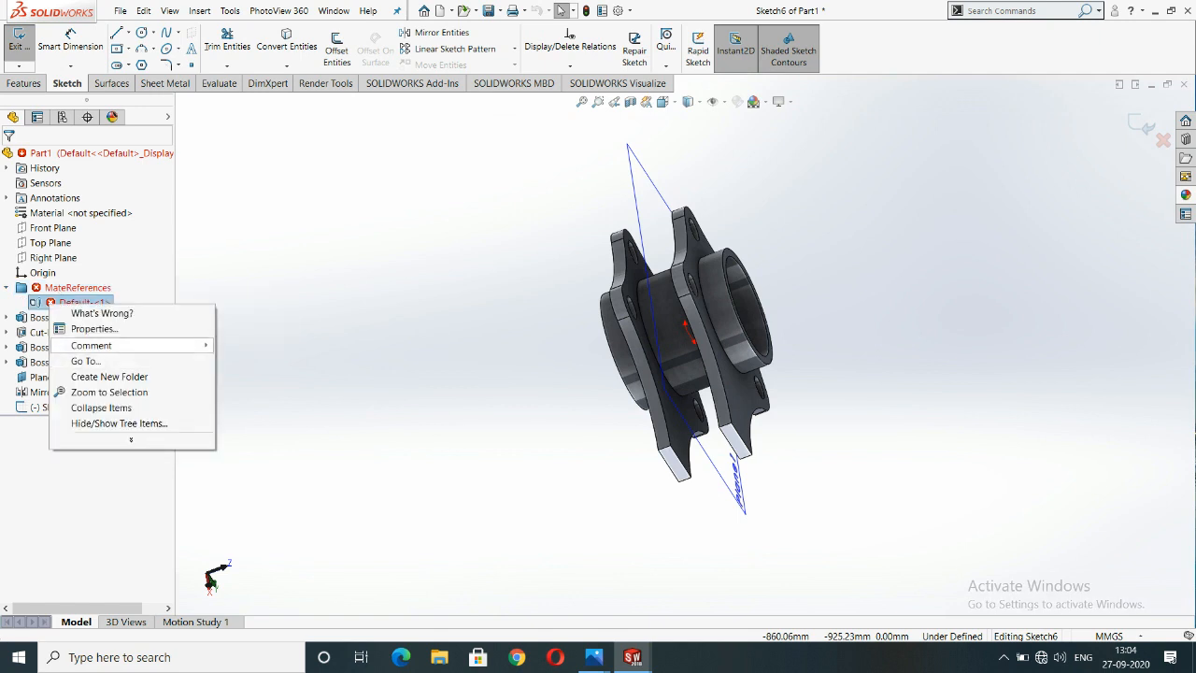
left_click(101, 313)
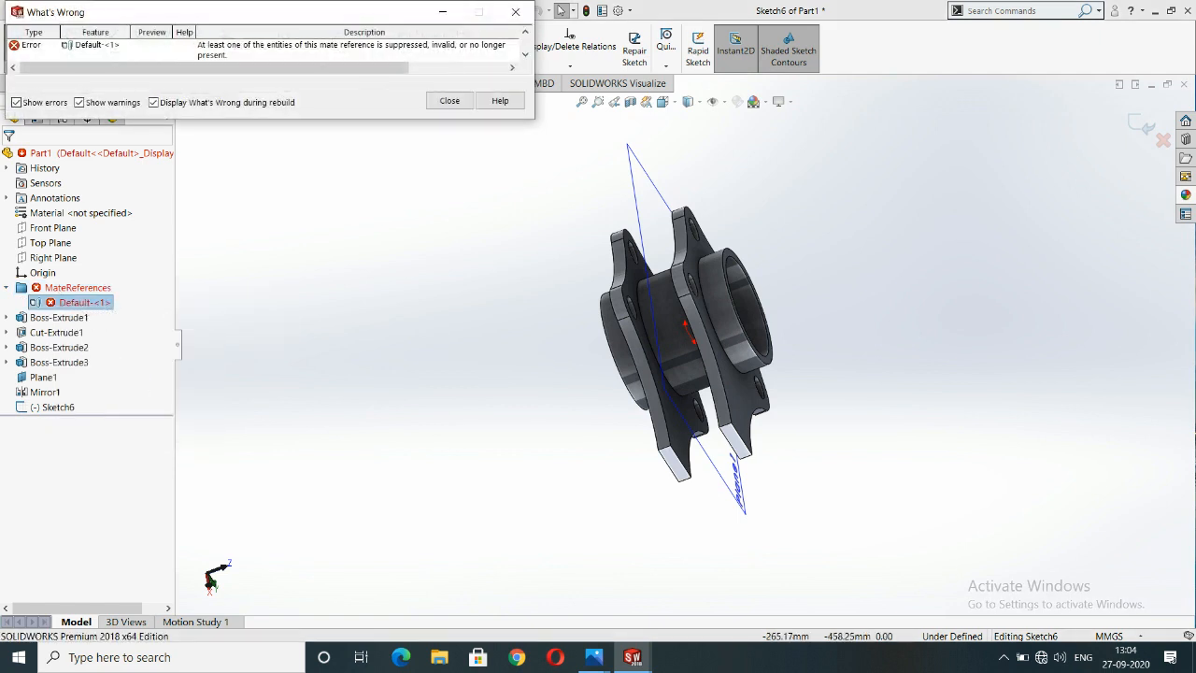
left_click(449, 100)
middle_click_drag(401, 271, 561, 327)
right_click(56, 286)
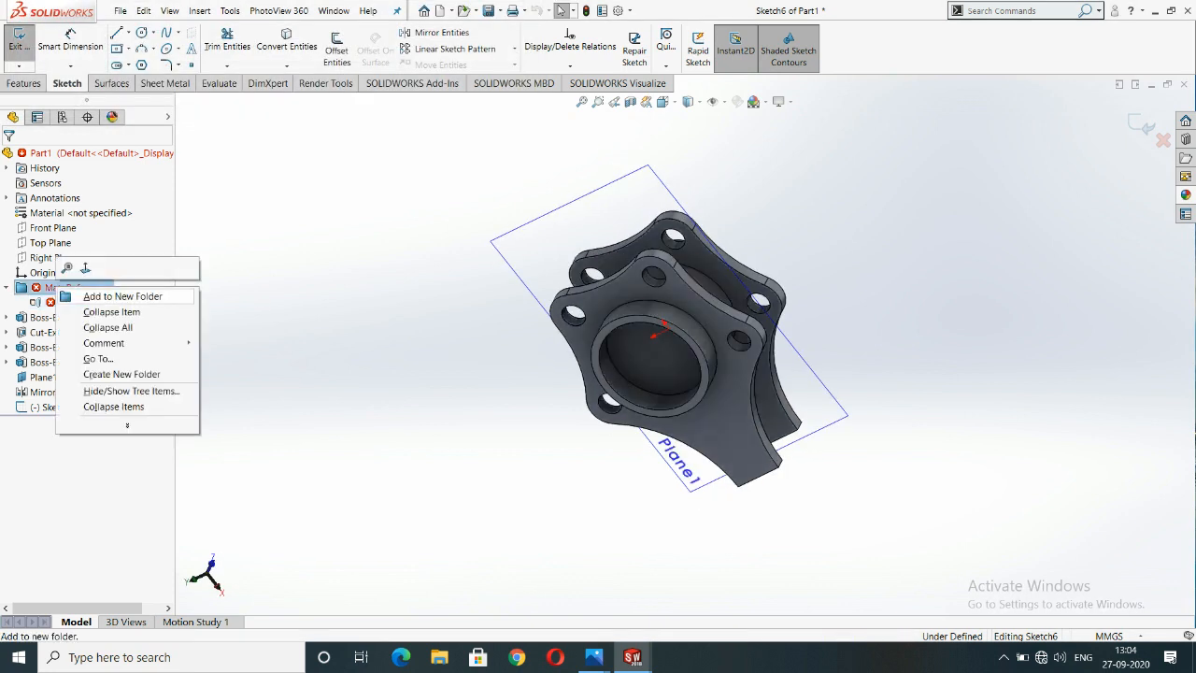
left_click(245, 318)
left_click(84, 303)
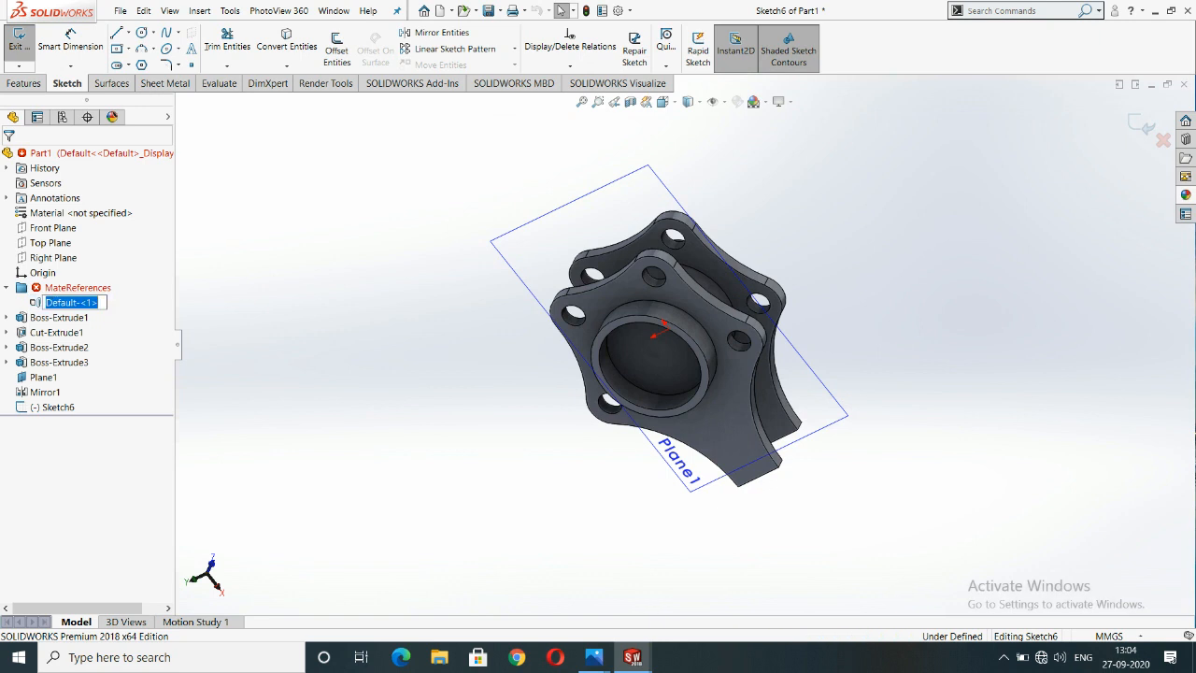
left_click(257, 323)
left_click(93, 303)
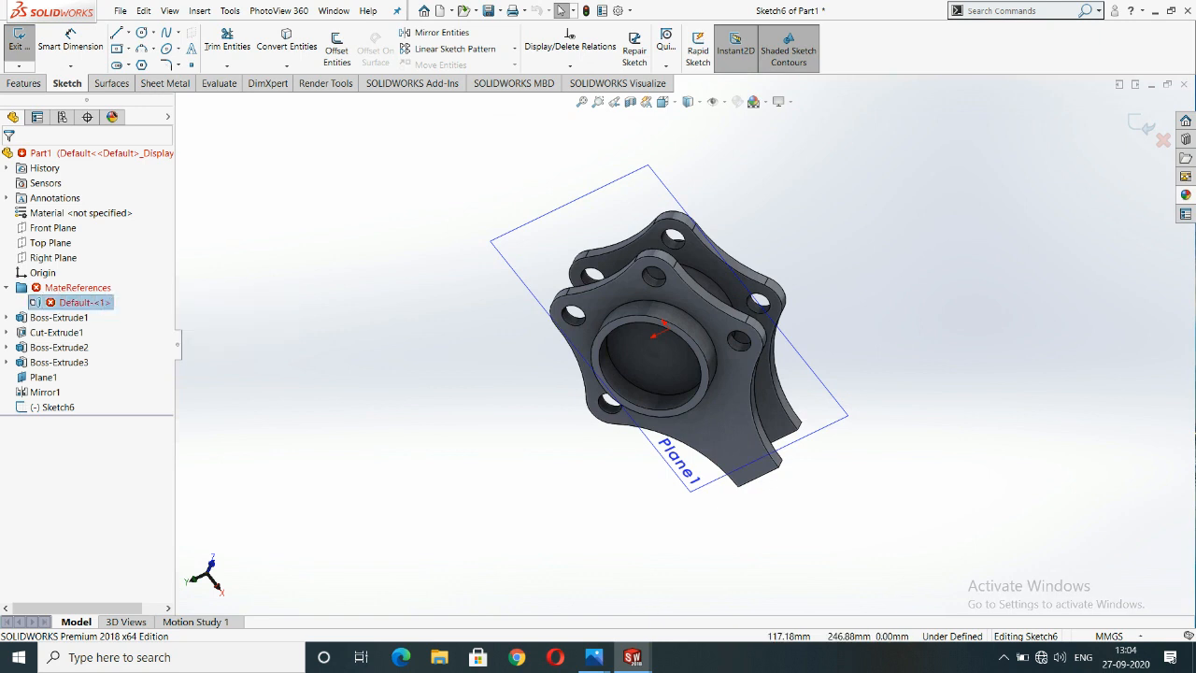
right_click(80, 306)
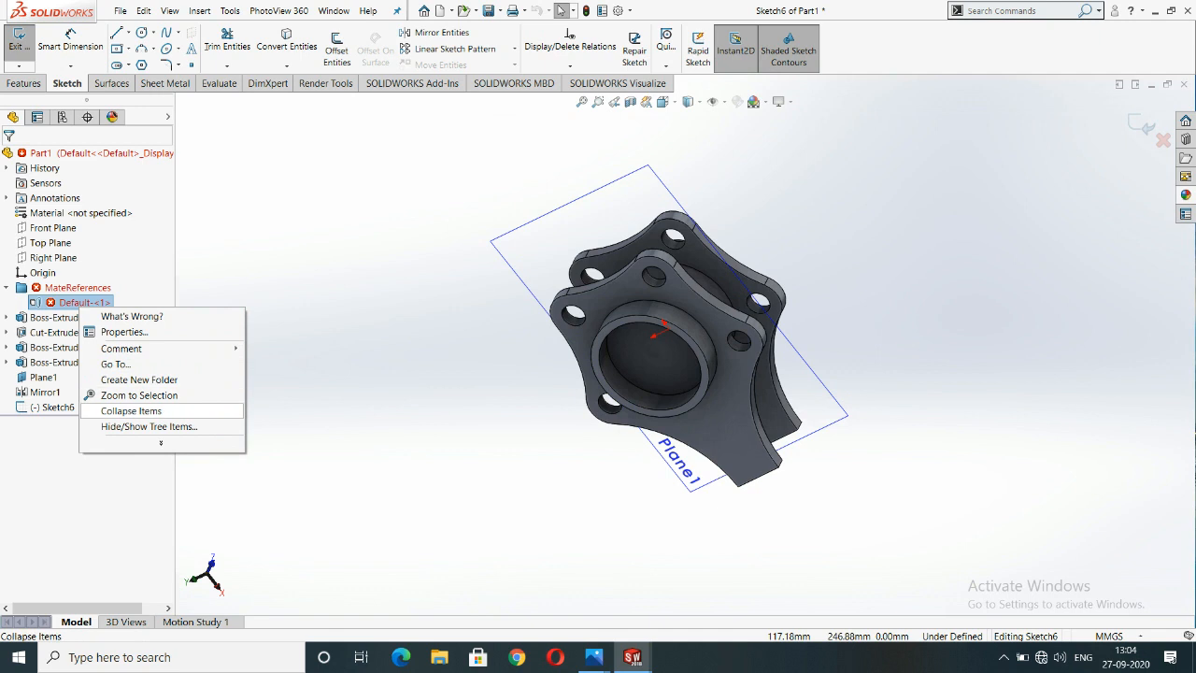
left_click(148, 426)
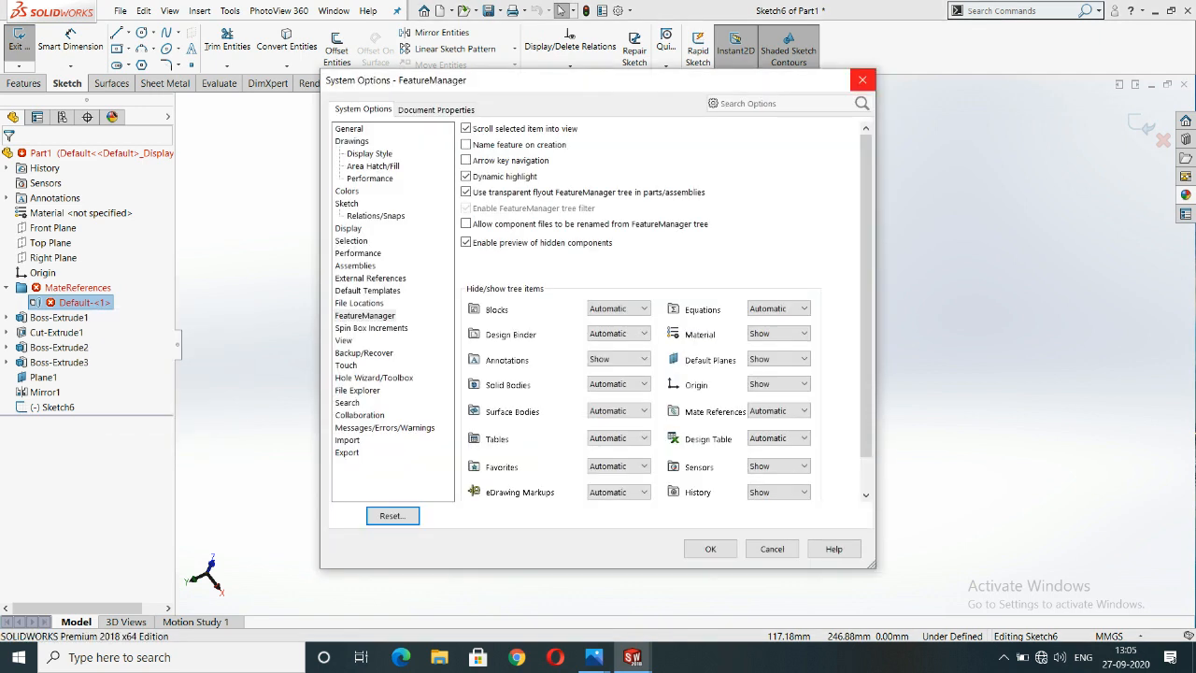
left_click(862, 79)
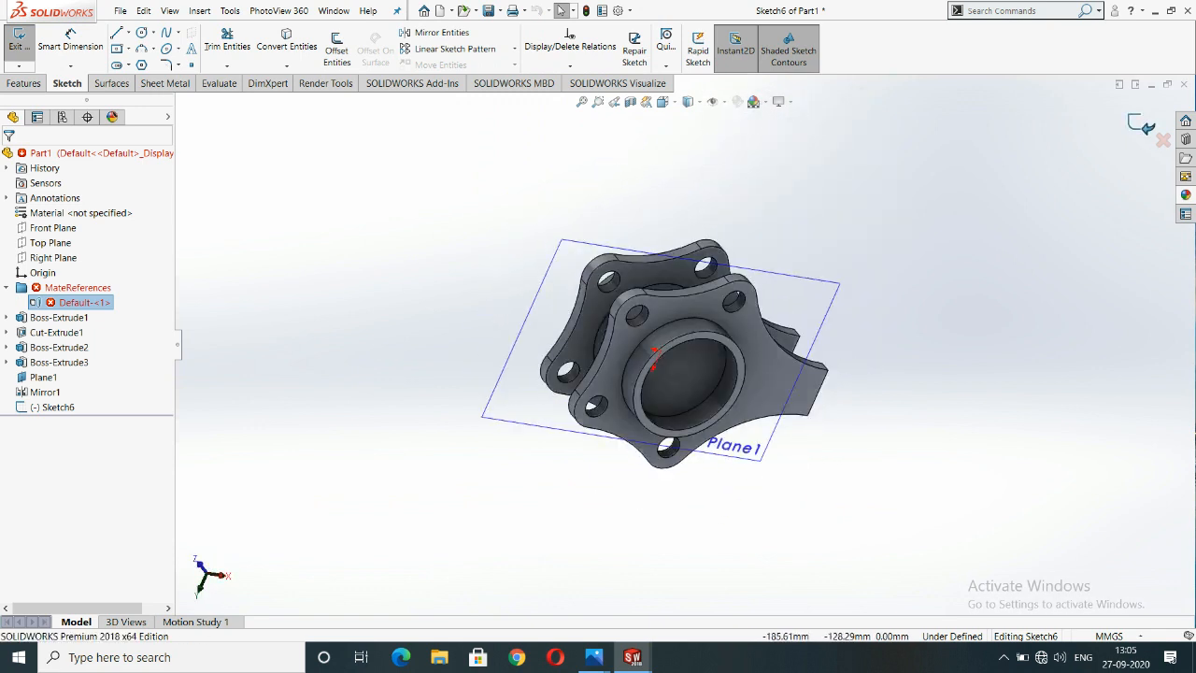
Exit the empty sketch and delete the faulty Default mate reference from the part.
left_click(19, 43)
left_click(449, 100)
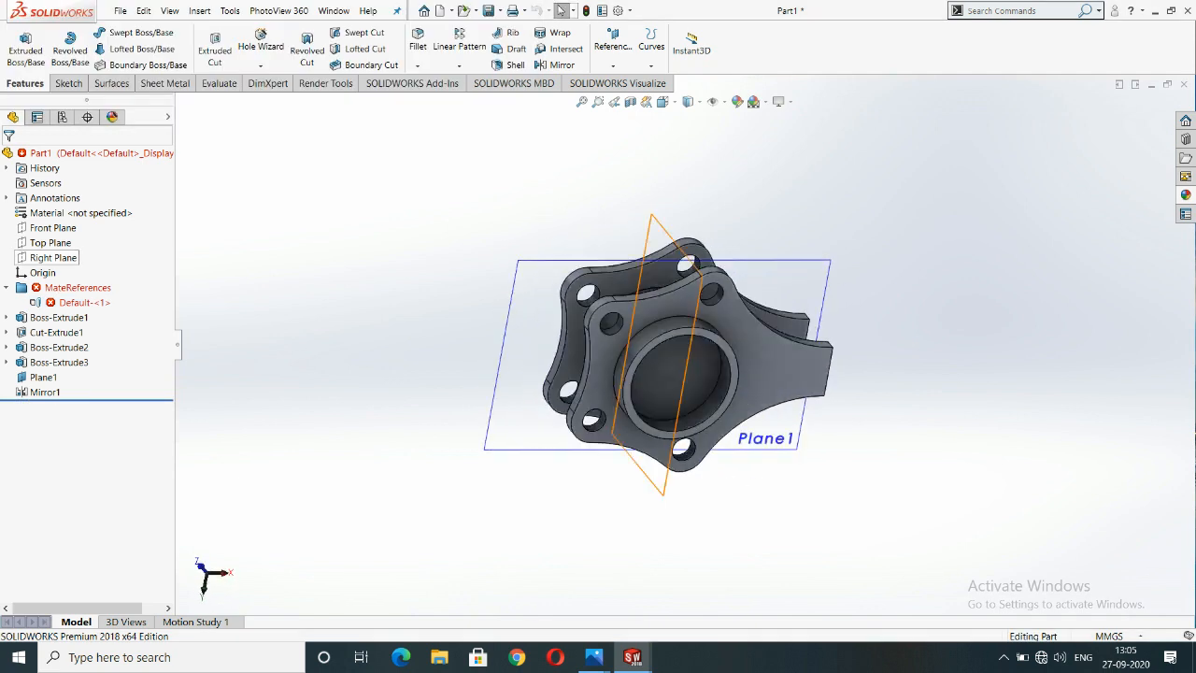
right_click(82, 302)
left_click(101, 328)
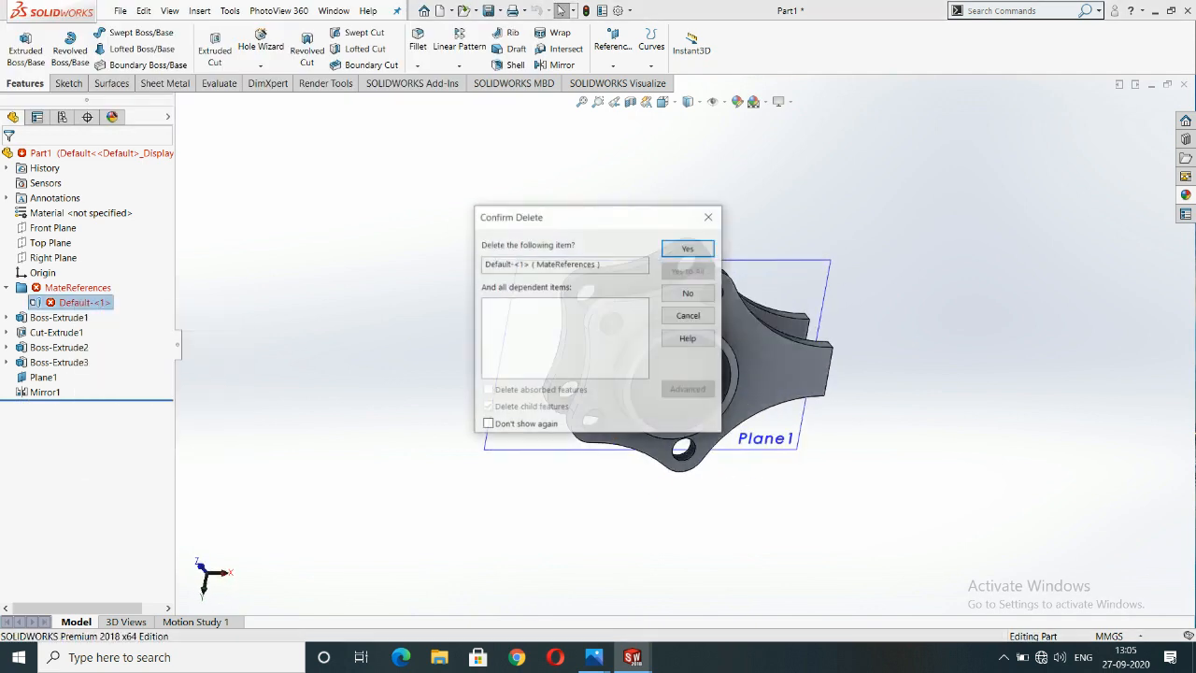
key("Return")
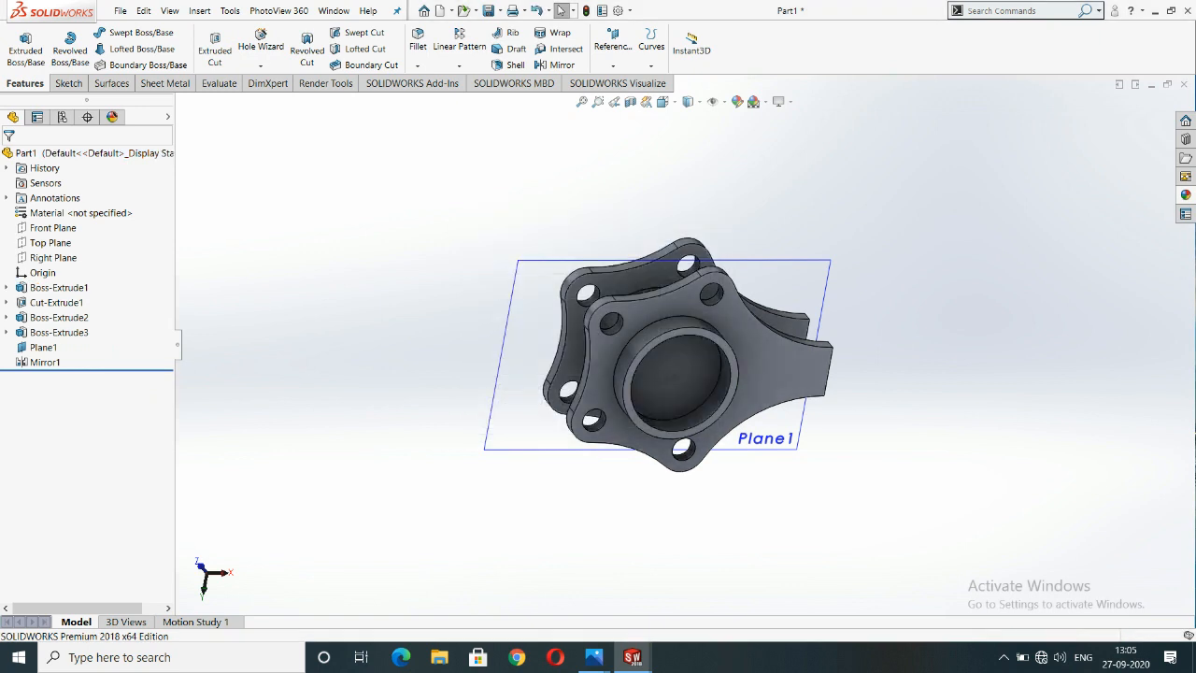
Start a new sketch on Plane1 between the two flanges and view it face-on.
middle_click_drag(636, 401, 770, 244)
scroll(770, 245, "down", 2)
left_click(771, 255)
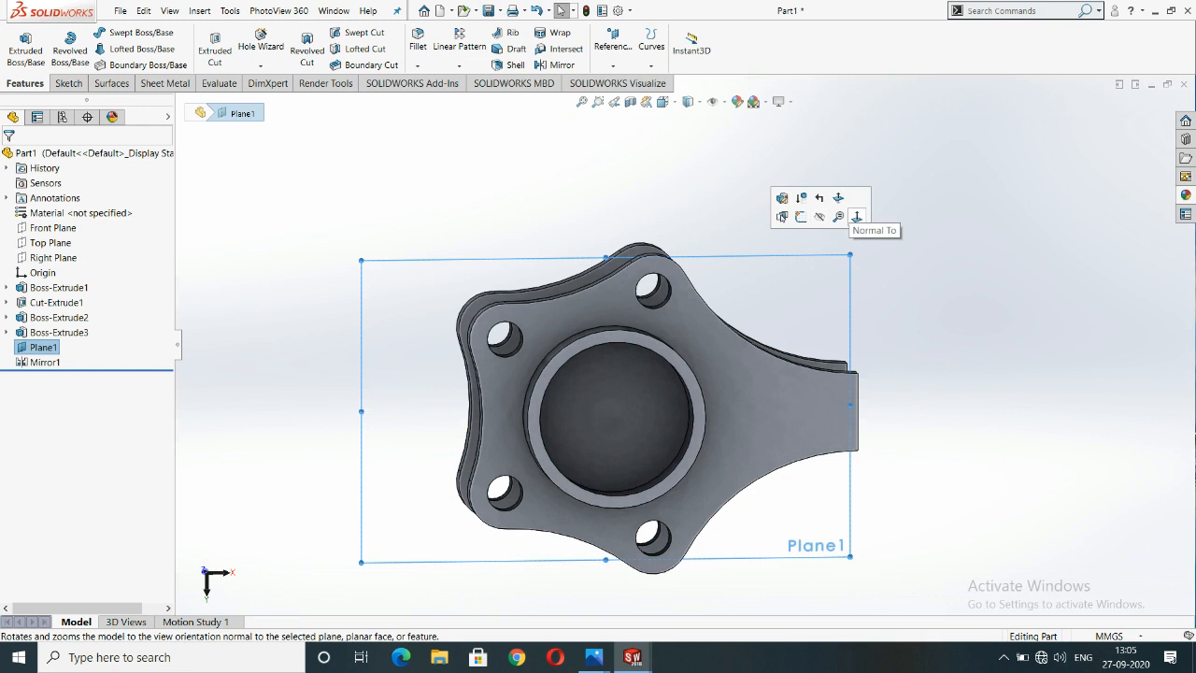
left_click(829, 216)
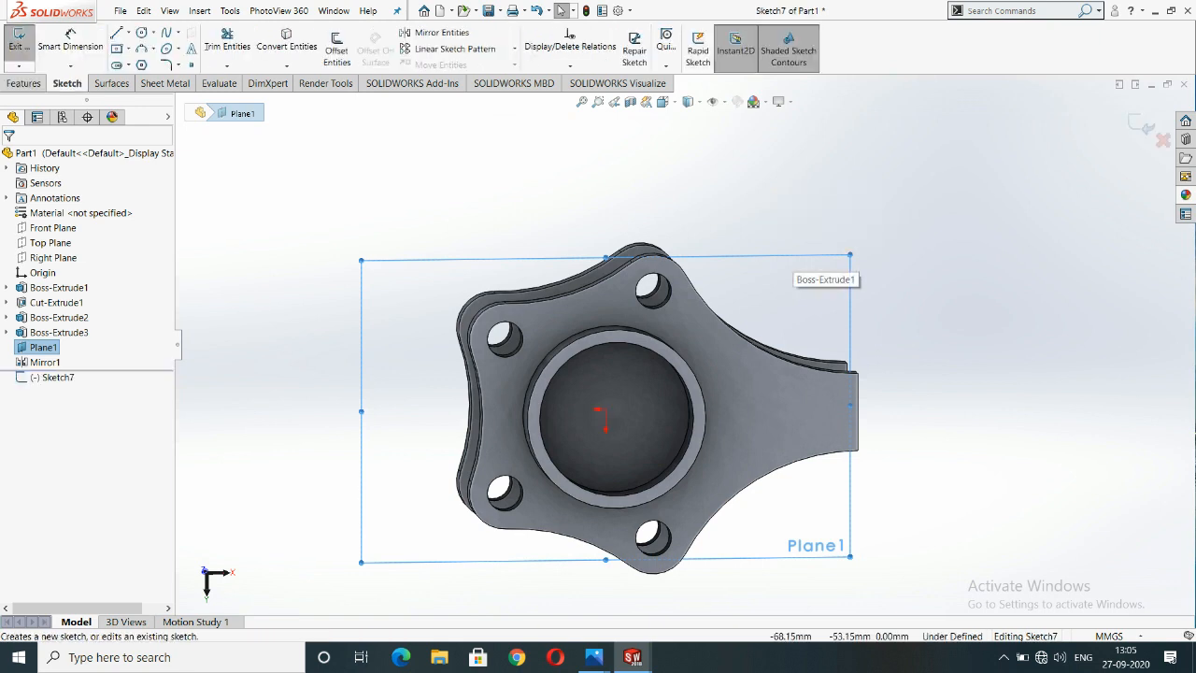
key("space")
left_click(654, 397)
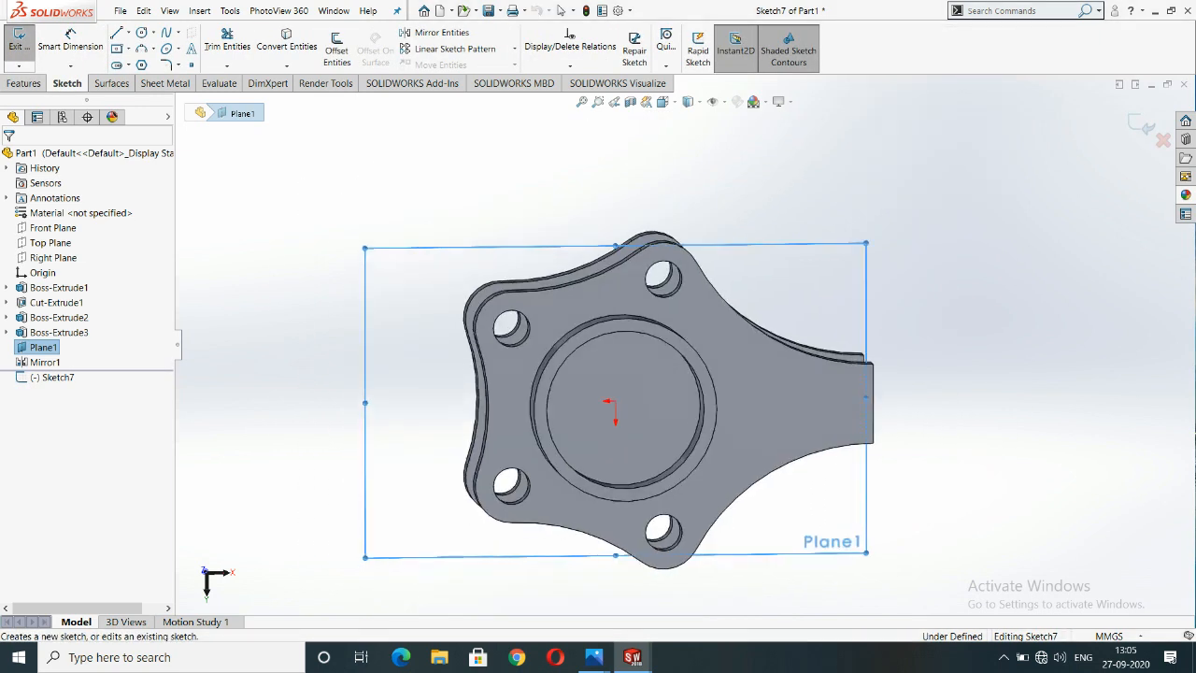
scroll(938, 304, "up", 1)
scroll(936, 305, "down", 3)
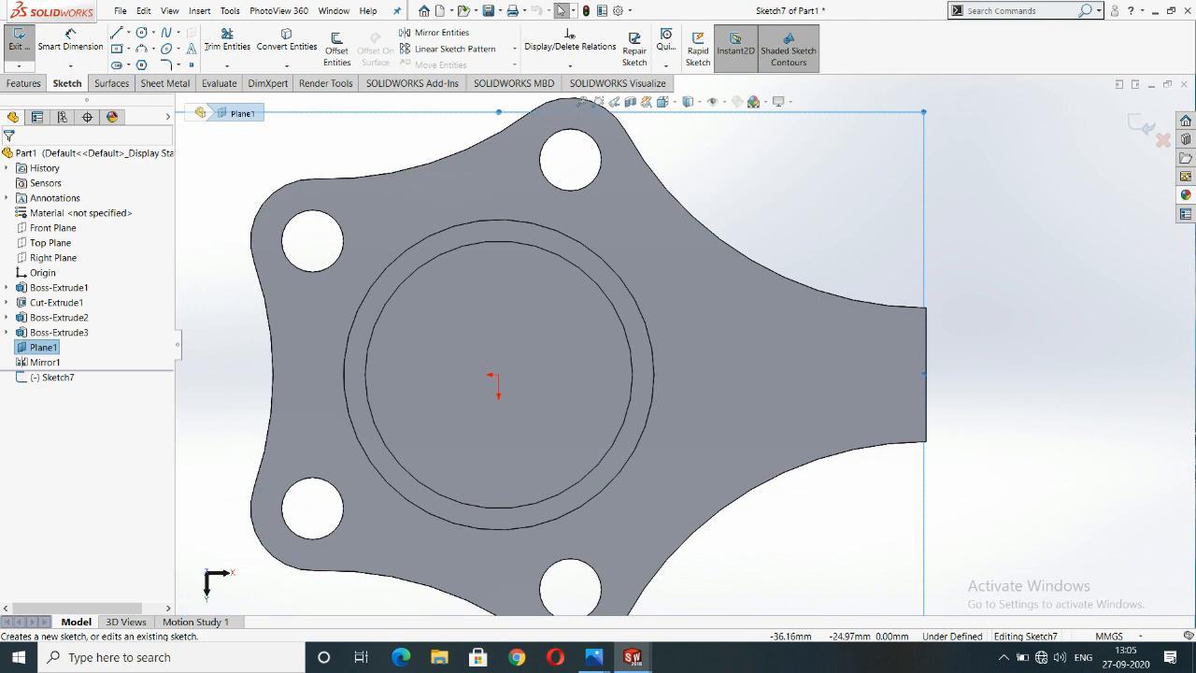
Sketch a circle centred on the origin along the hub's outer edge, with a radius of about 32.5 mm.
left_click(141, 32)
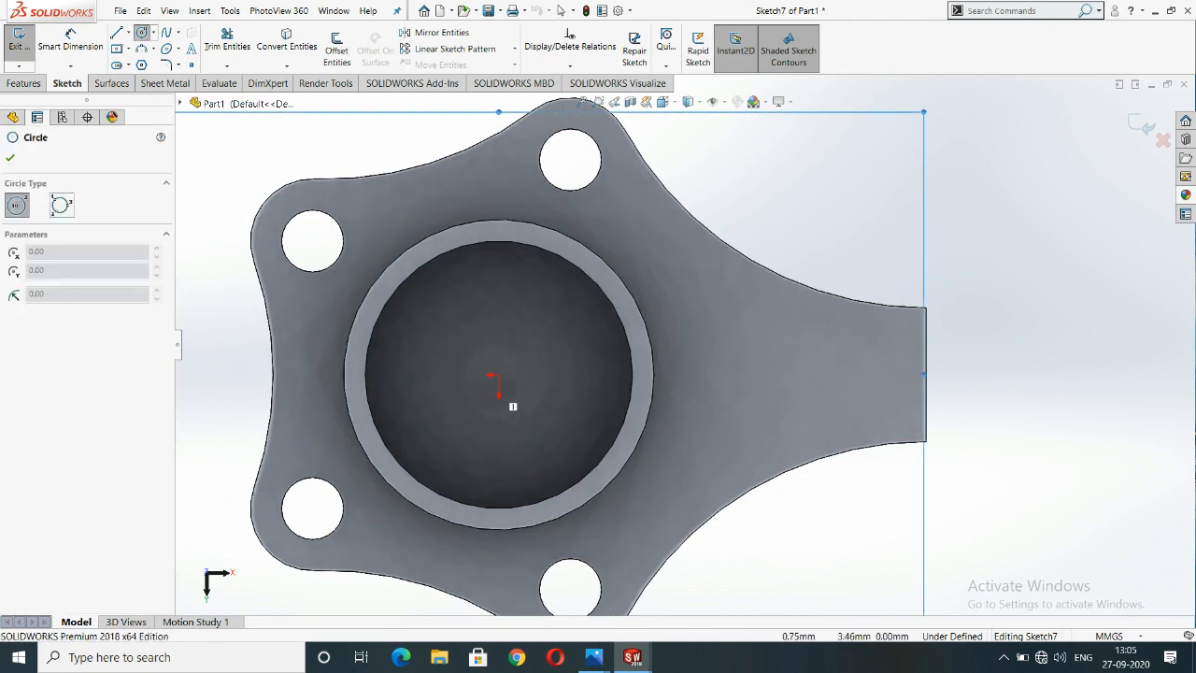
left_click(498, 375)
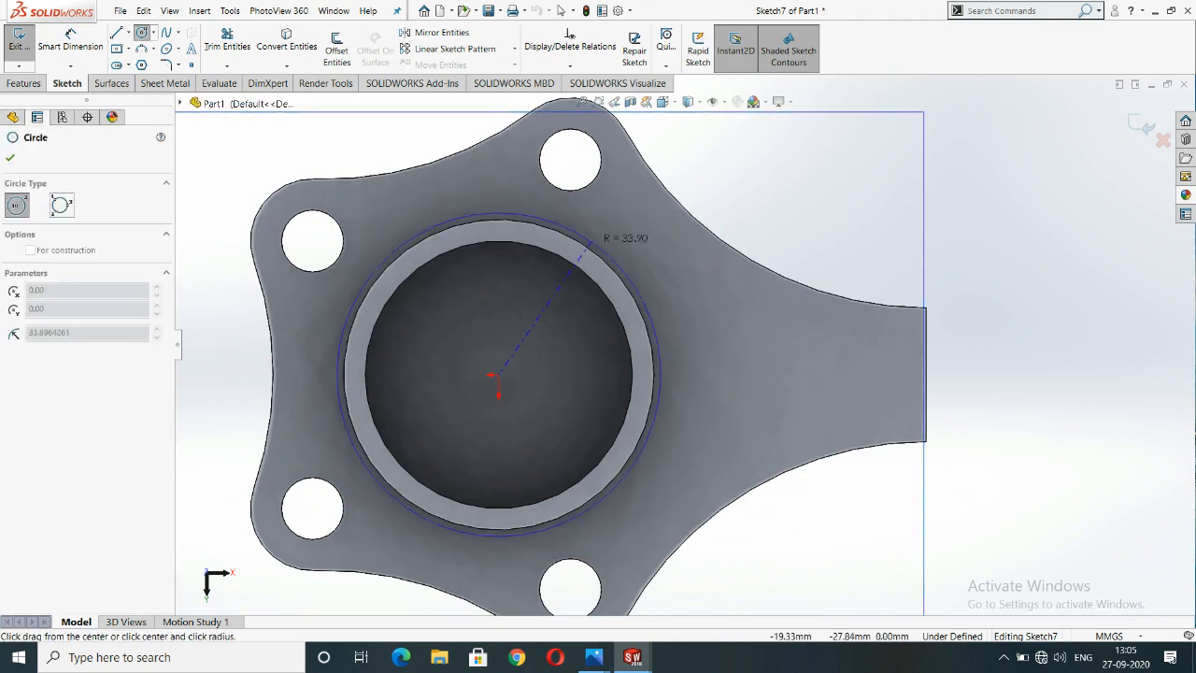
left_click(608, 264)
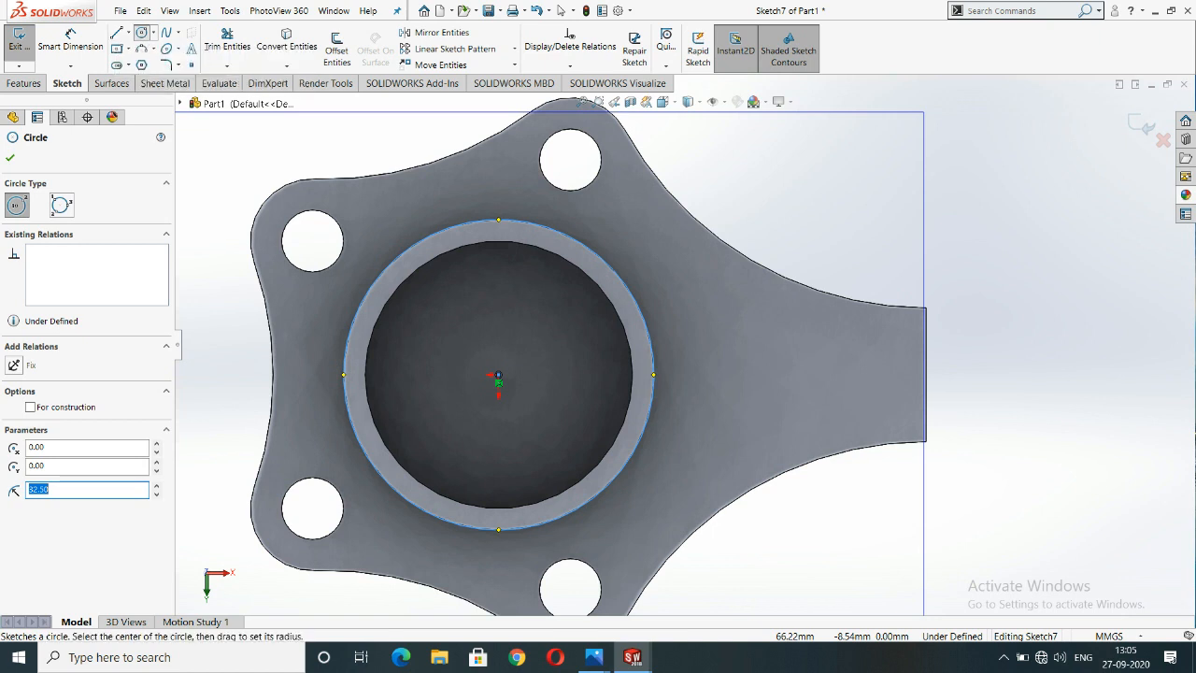
left_click(141, 33)
left_click(731, 299)
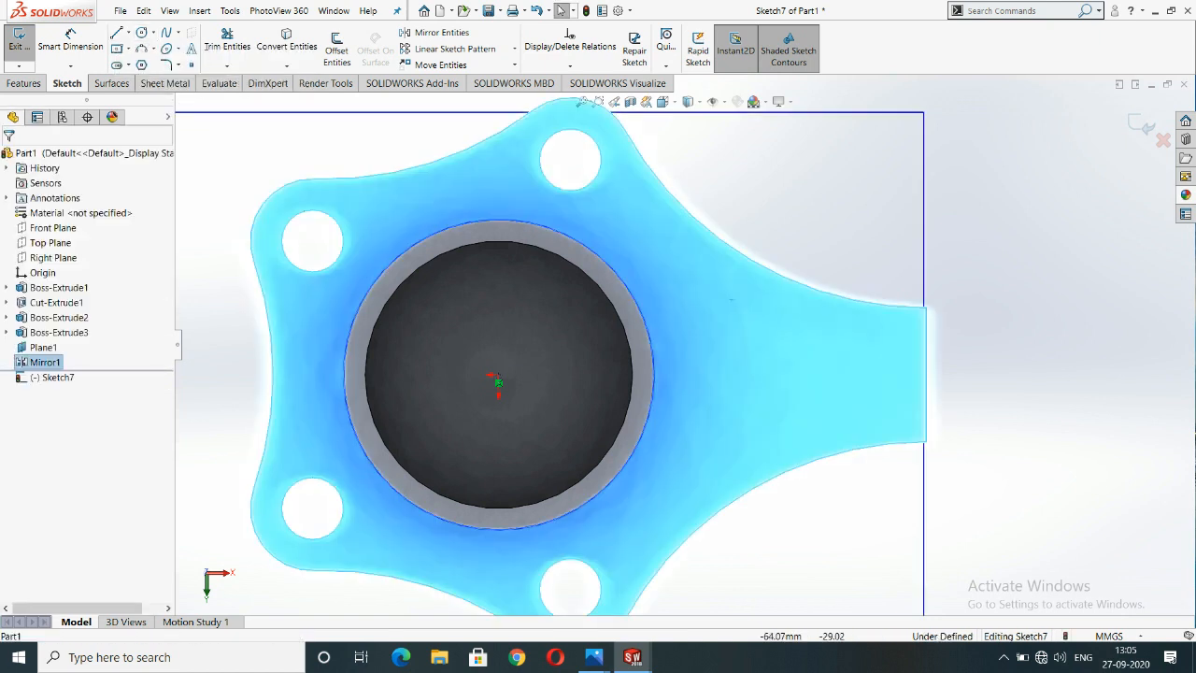
Sketch a second circle of about 26.7 mm radius overlapping the upper concave edge of the flange arm.
left_click(141, 33)
left_click(778, 207)
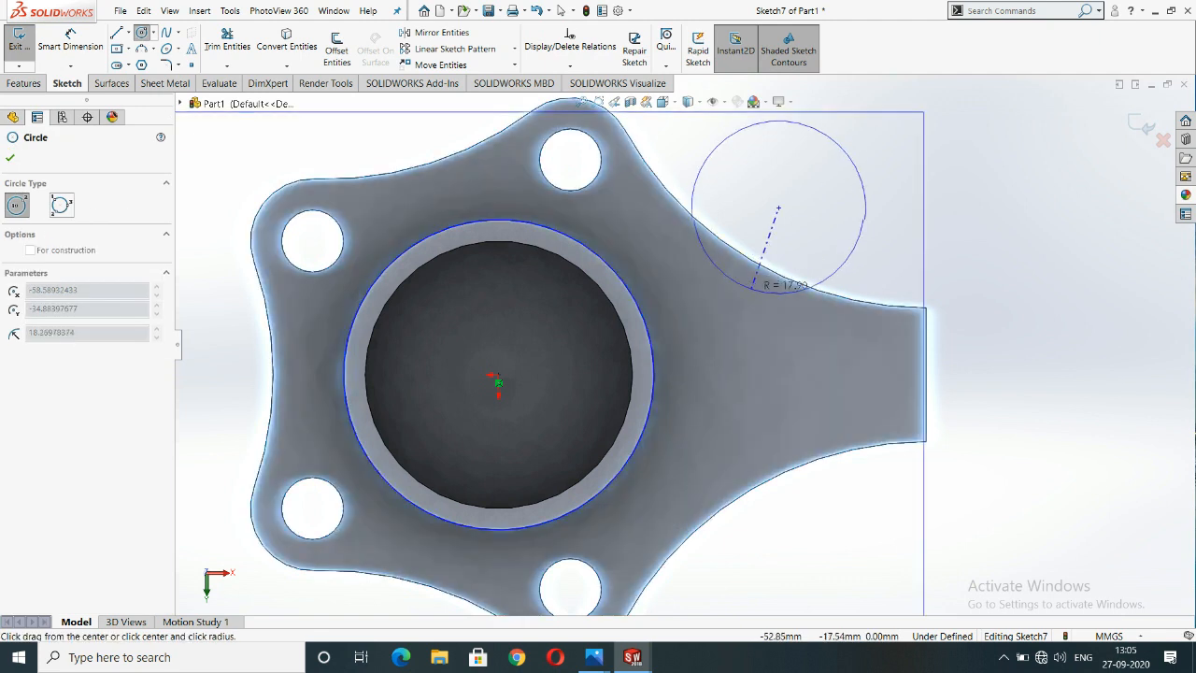
left_click(778, 333)
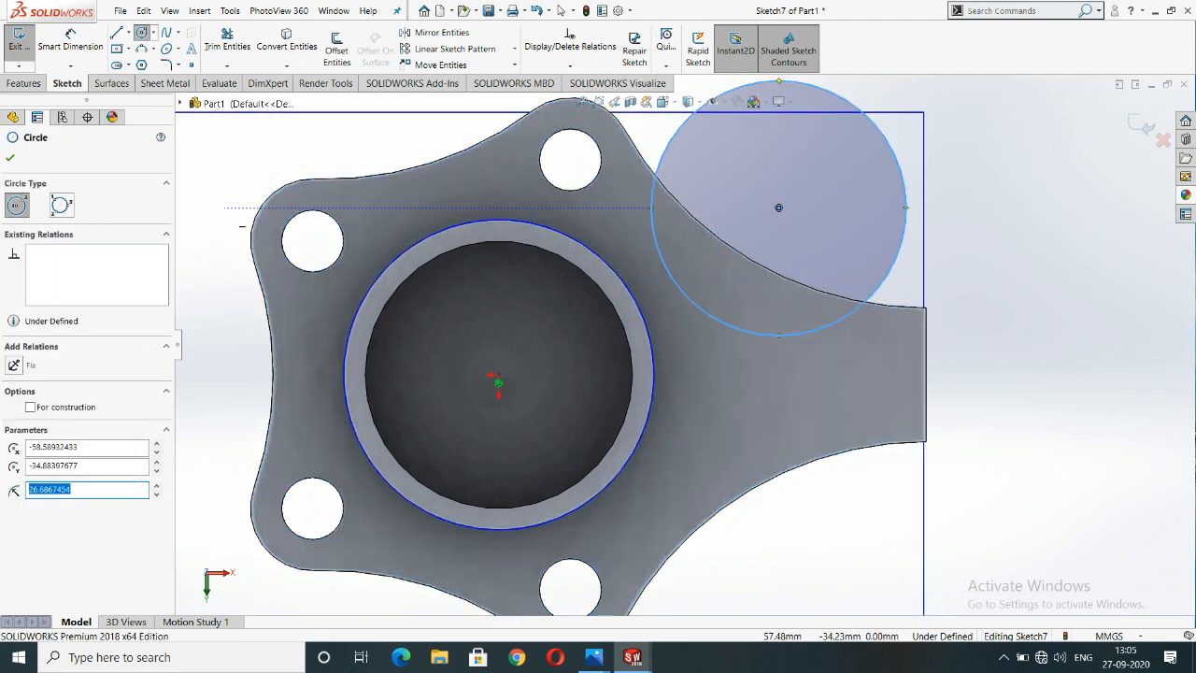
left_click(10, 158)
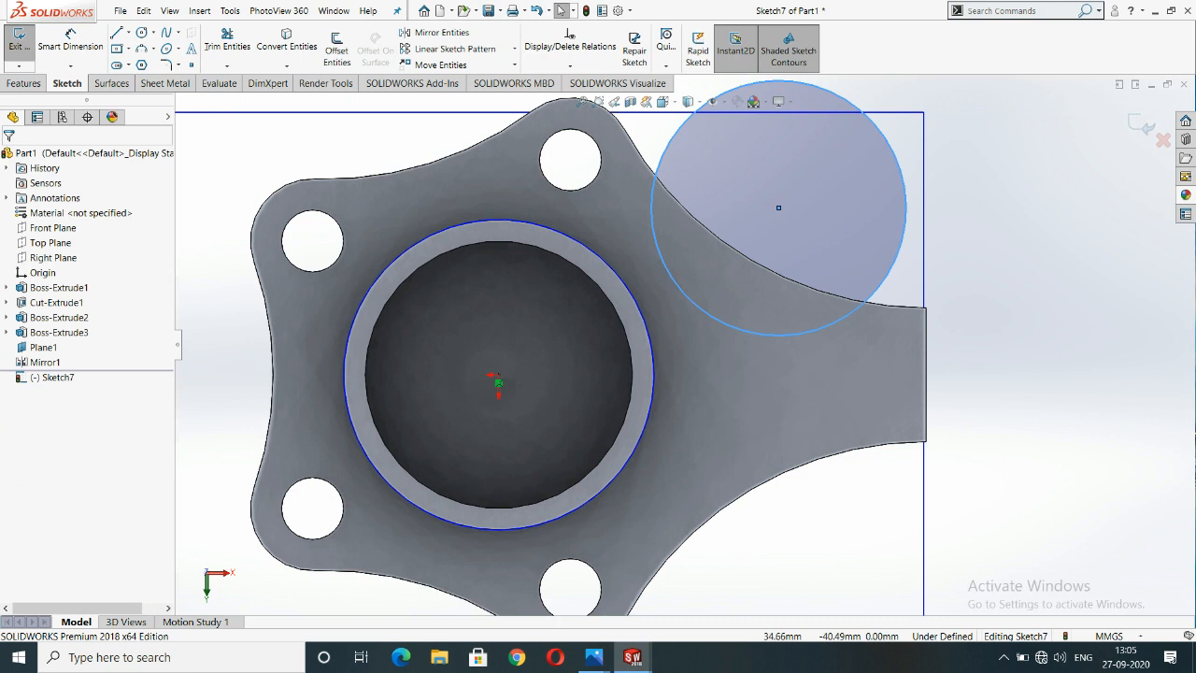
Dimension the circle around the hub with a diameter of 65 mm.
left_click(70, 38)
left_click(374, 276)
left_click(260, 184)
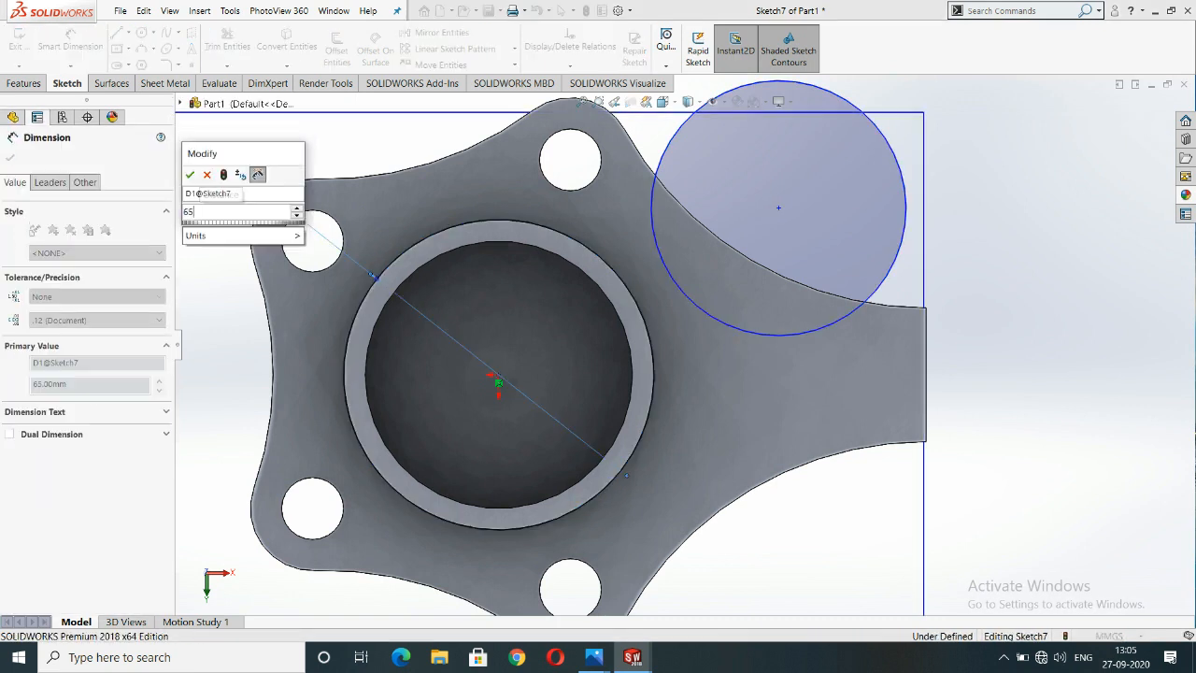
left_click(189, 174)
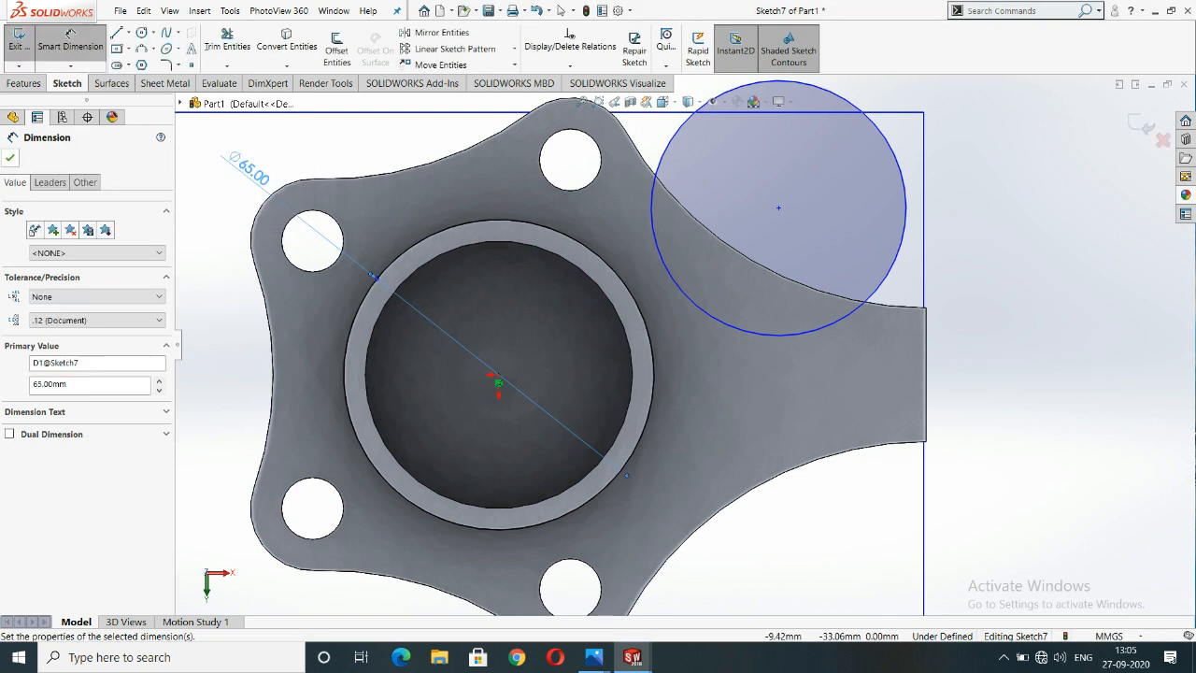
key("Escape")
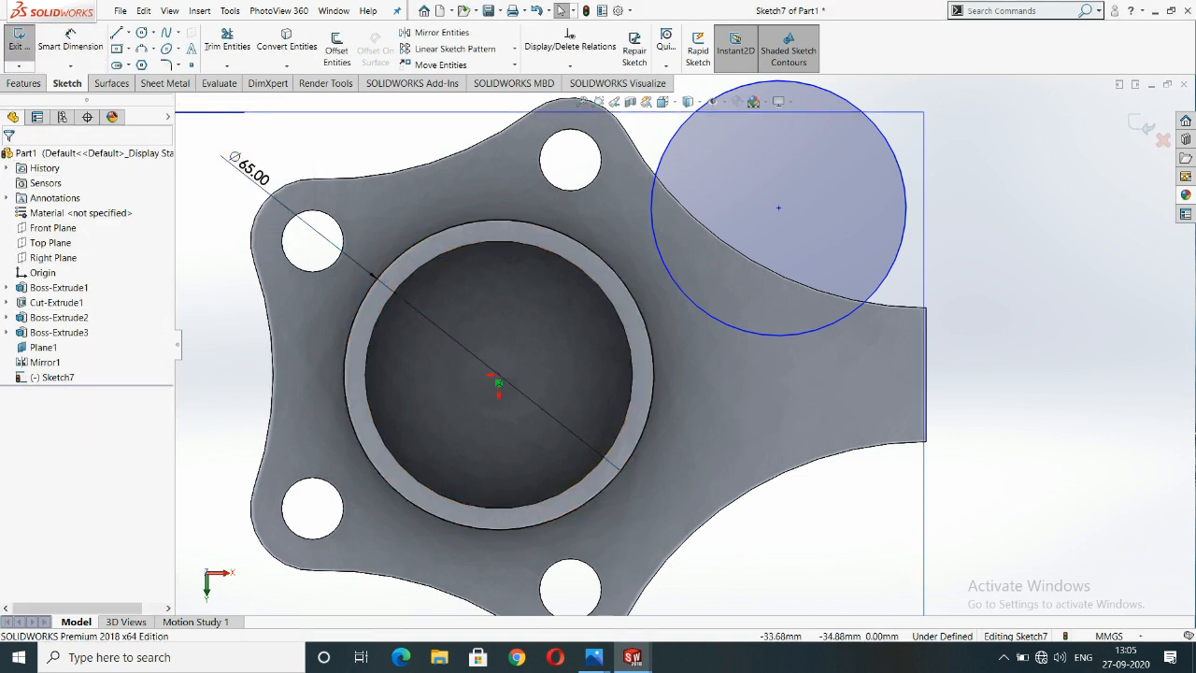
Make the circle by the flange arm tangent to the hub circle.
left_click(904, 207)
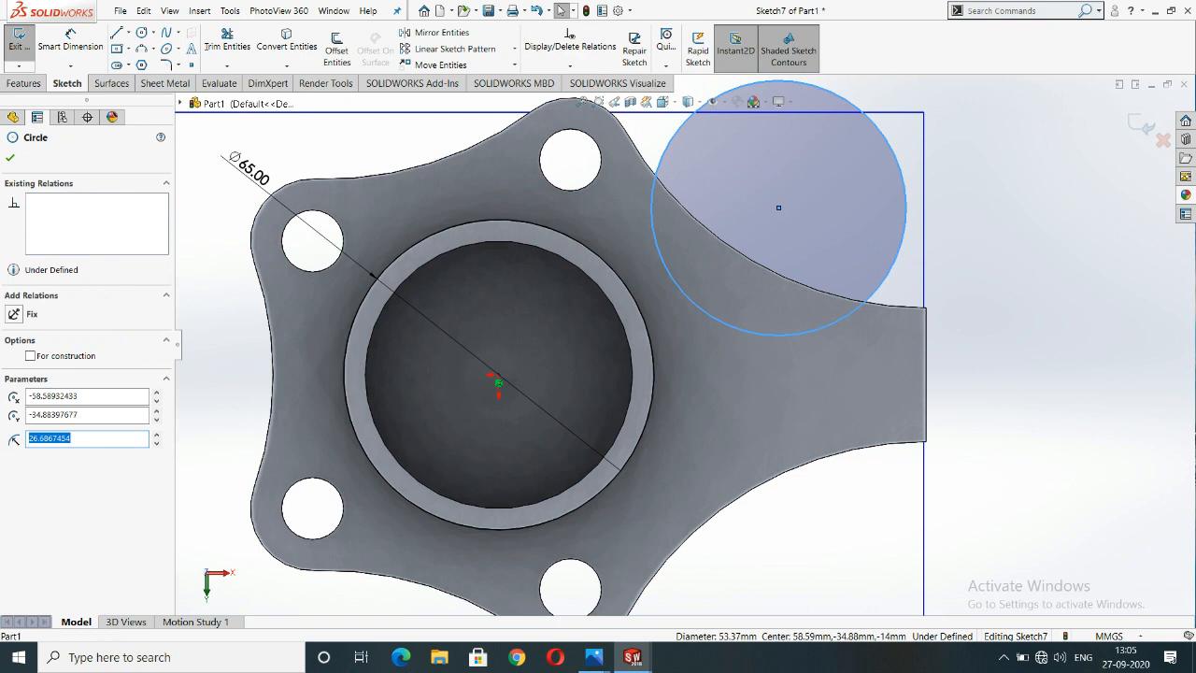
left_click(653, 374, "ctrl")
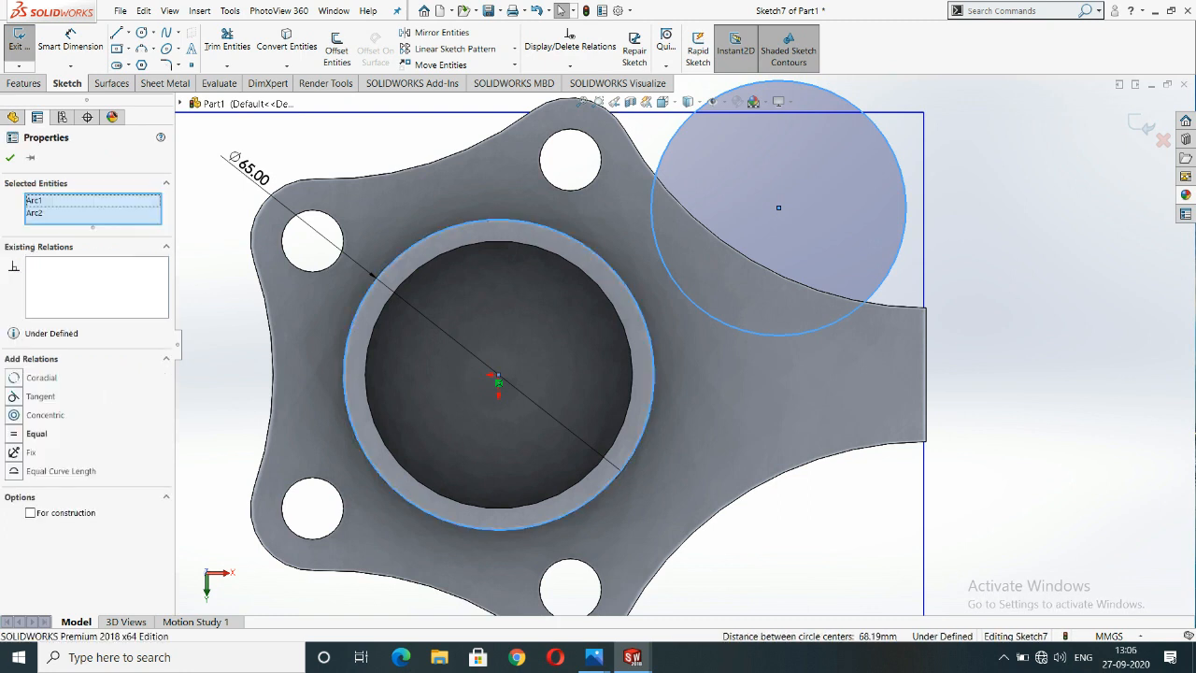
left_click(14, 397)
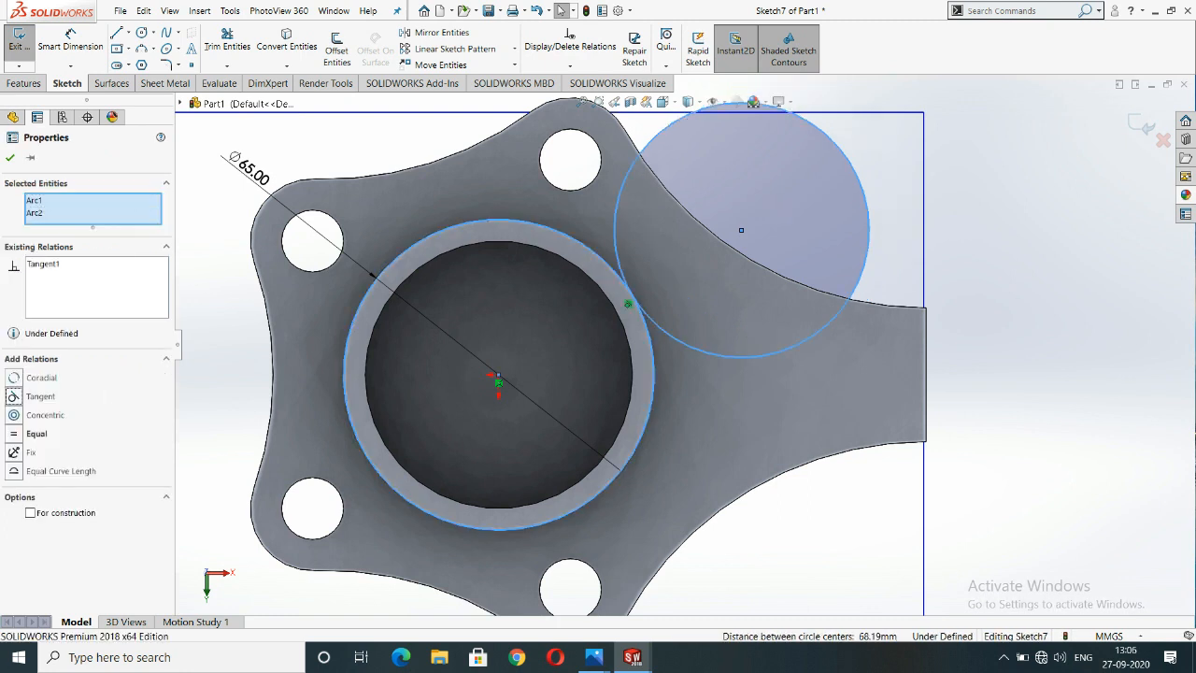
left_click(10, 157)
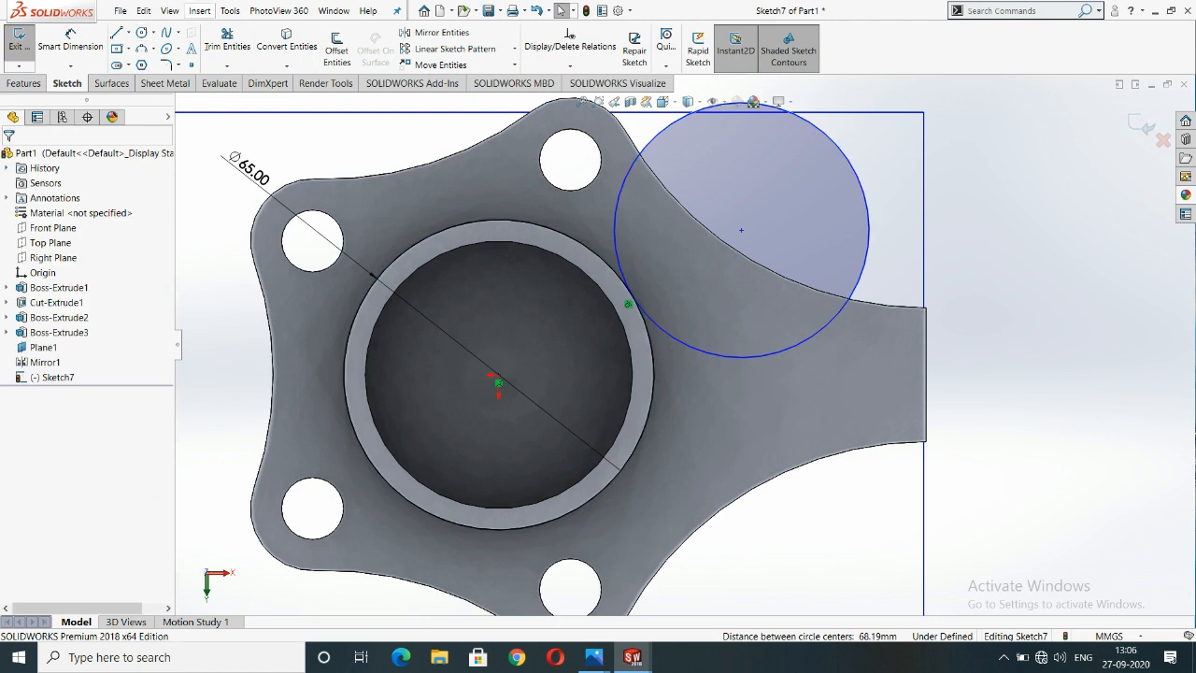
Dimension the circle by the flange arm with a diameter of 200 mm and delete that circle from the sketch.
left_click(70, 38)
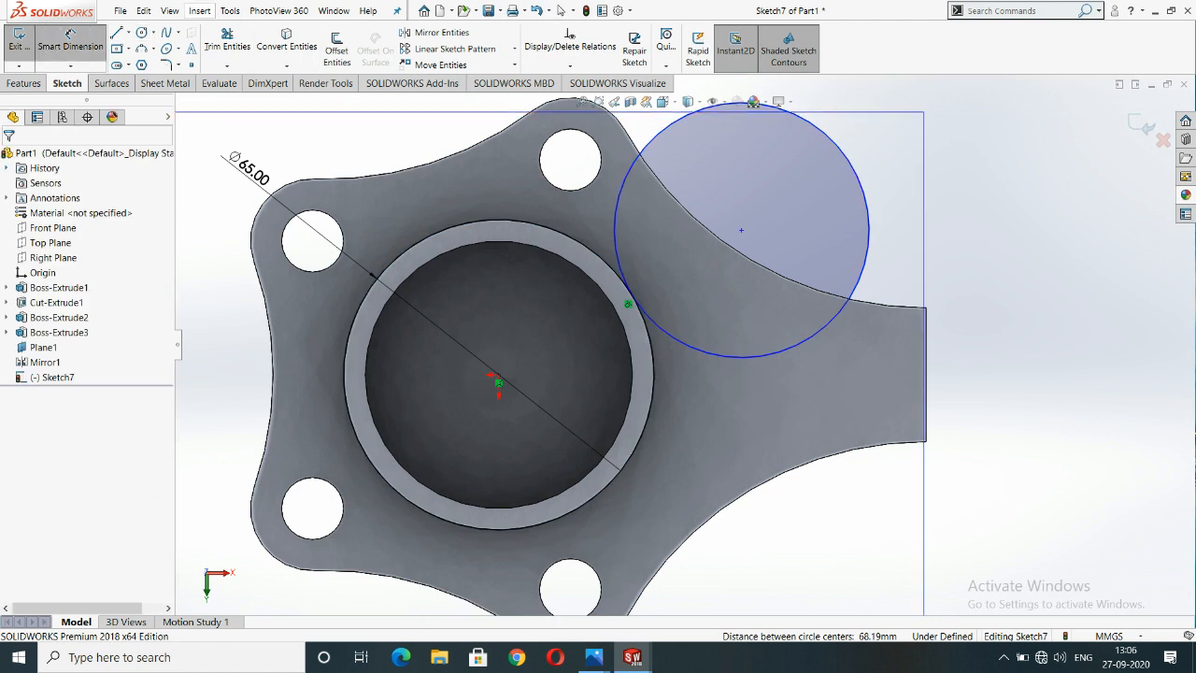
left_click(844, 158)
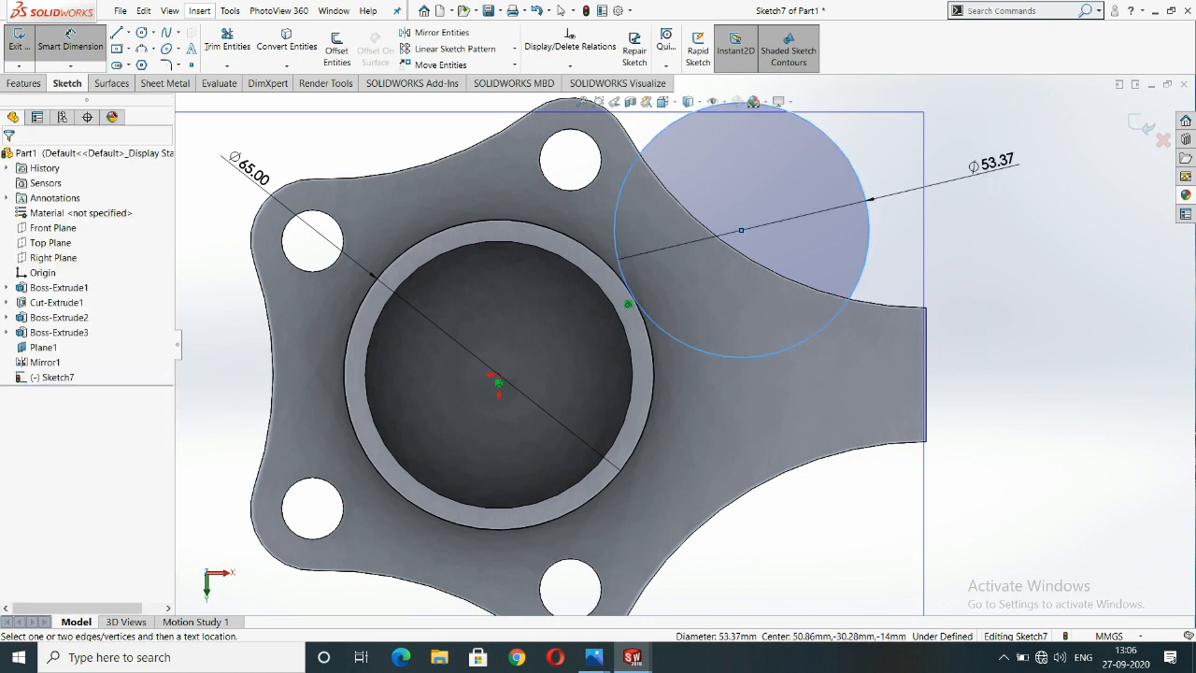
left_click(992, 170)
type("200")
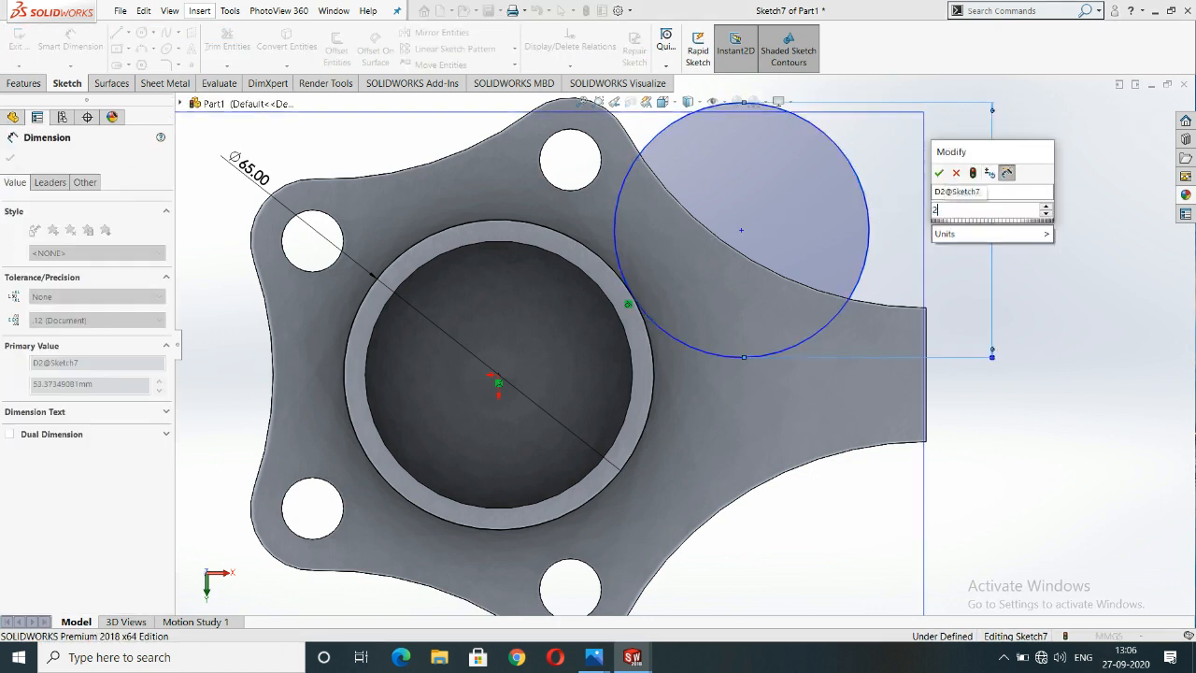
key("Return")
scroll(685, 345, "up", 3)
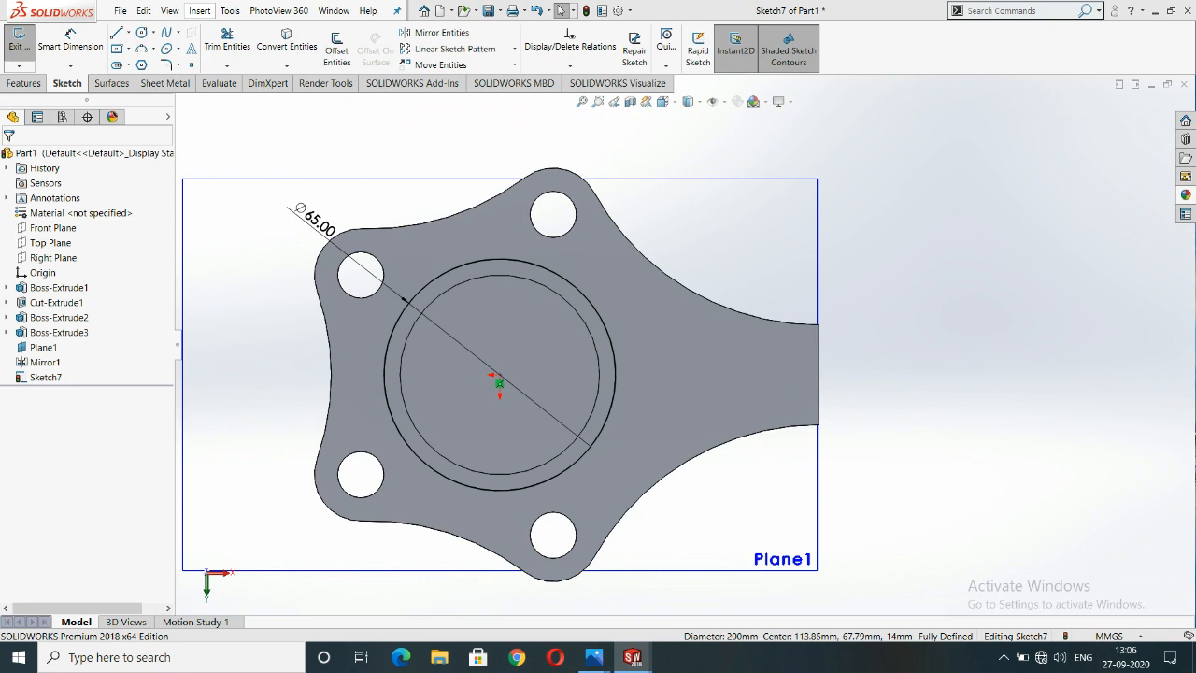
scroll(601, 356, "down", 2)
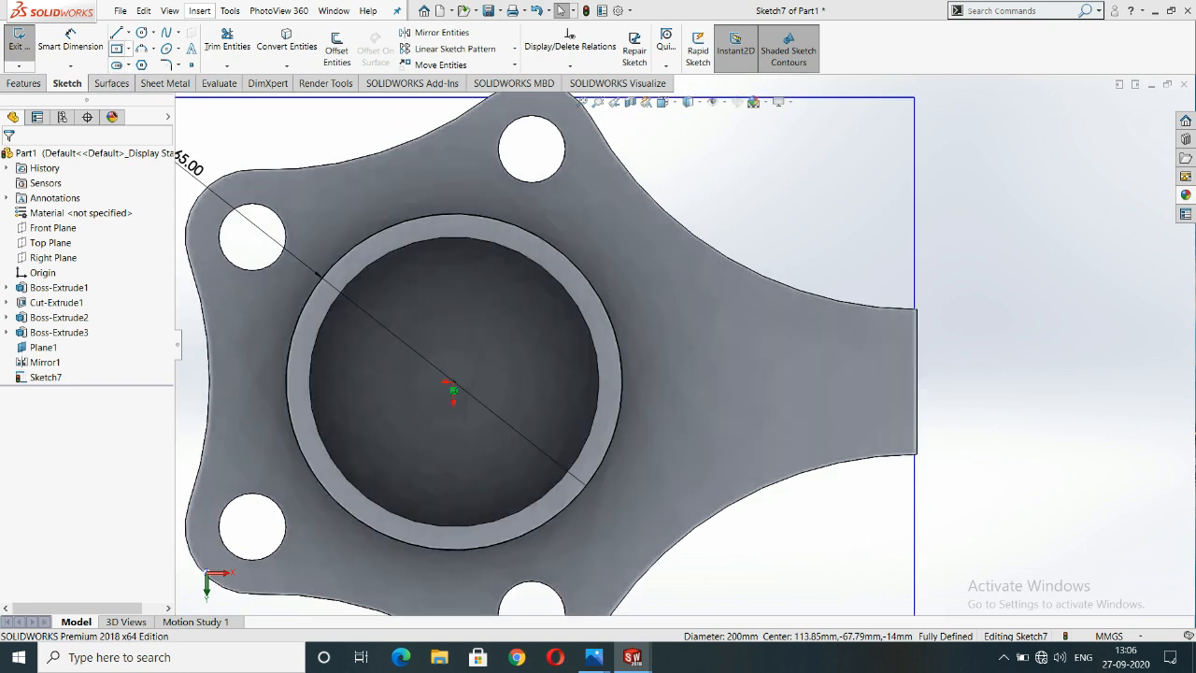
Sketch a vertical line along the flange arm's end edge, joining its two corners.
left_click(116, 32)
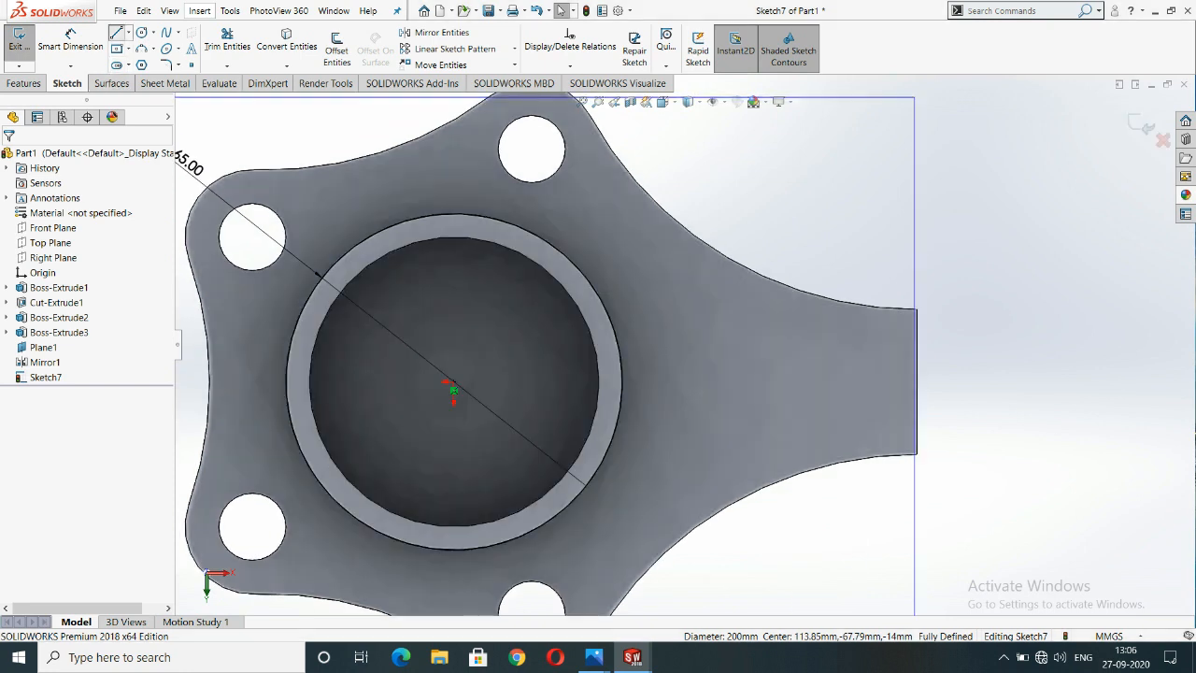
left_click(933, 327)
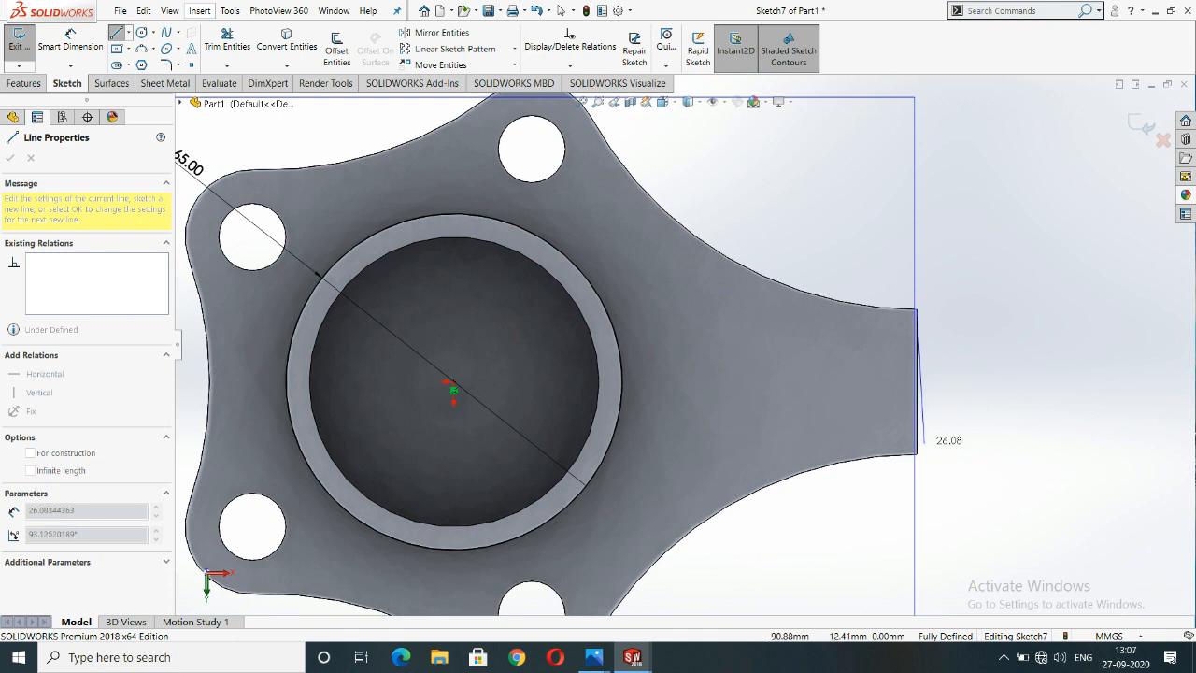
left_click(916, 454)
right_click(959, 249)
left_click(986, 261)
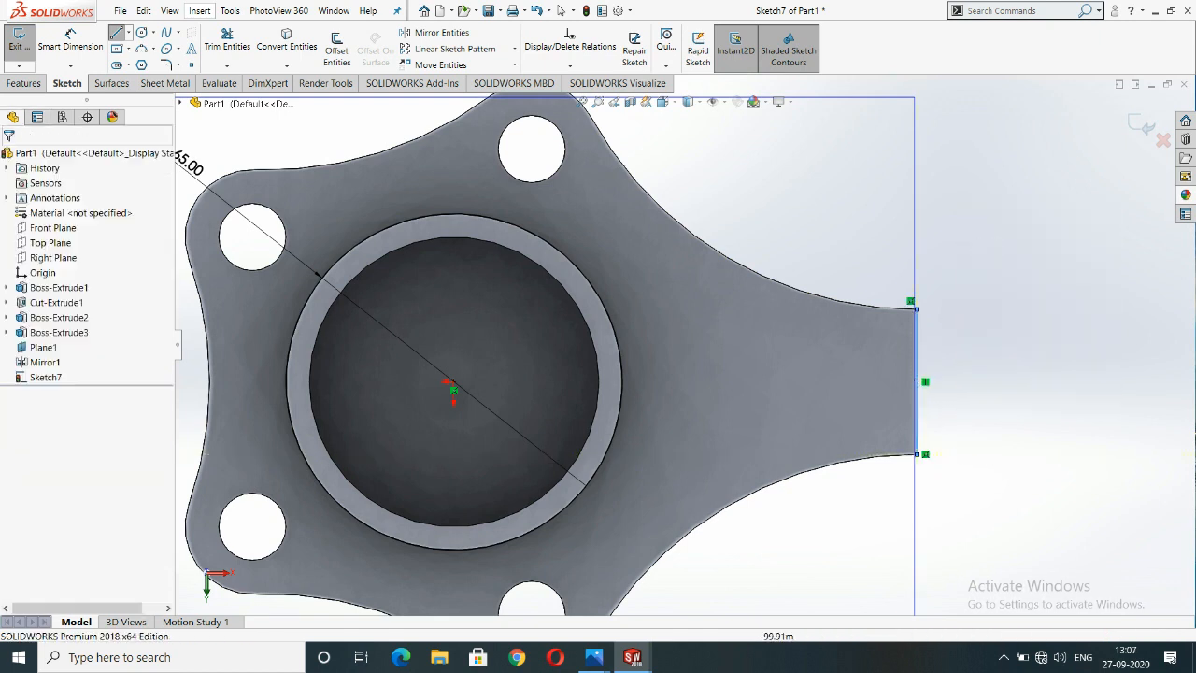
Sketch a circle of about 22.8 mm radius over the arm's upper concave edge and make it tangent to the hub circle.
left_click(141, 32)
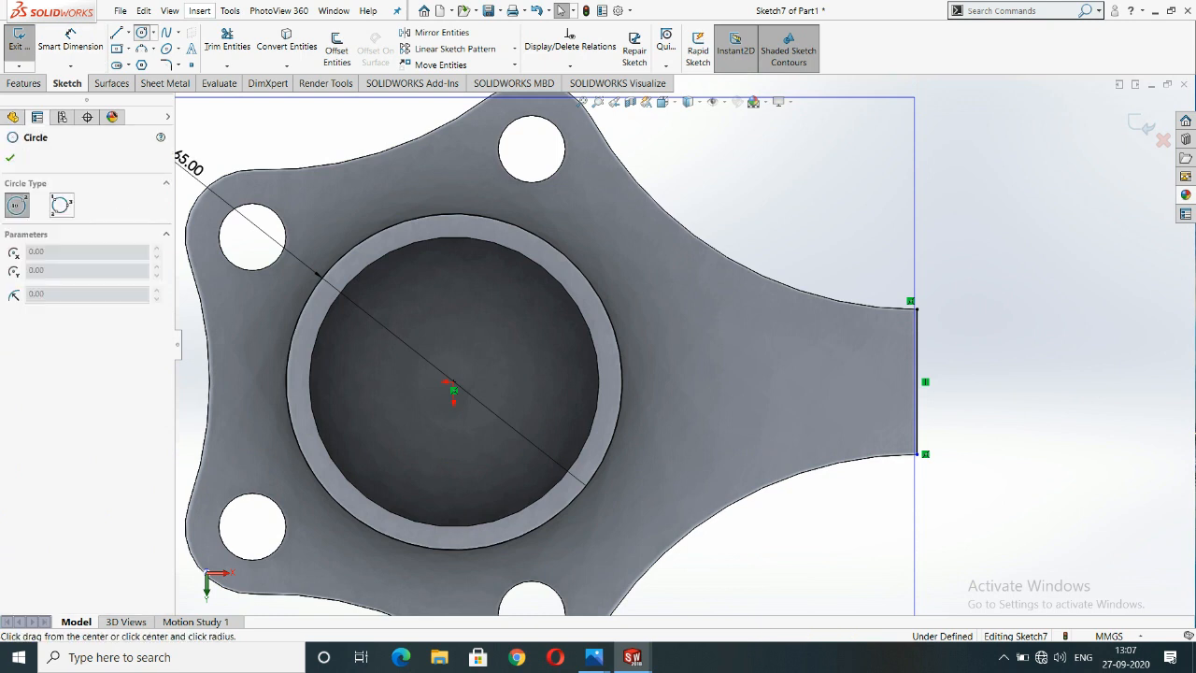
mouse_move(775, 220)
left_mouse_down()
mouse_move(828, 342)
mouse_move(748, 338)
left_mouse_up()
key("Escape")
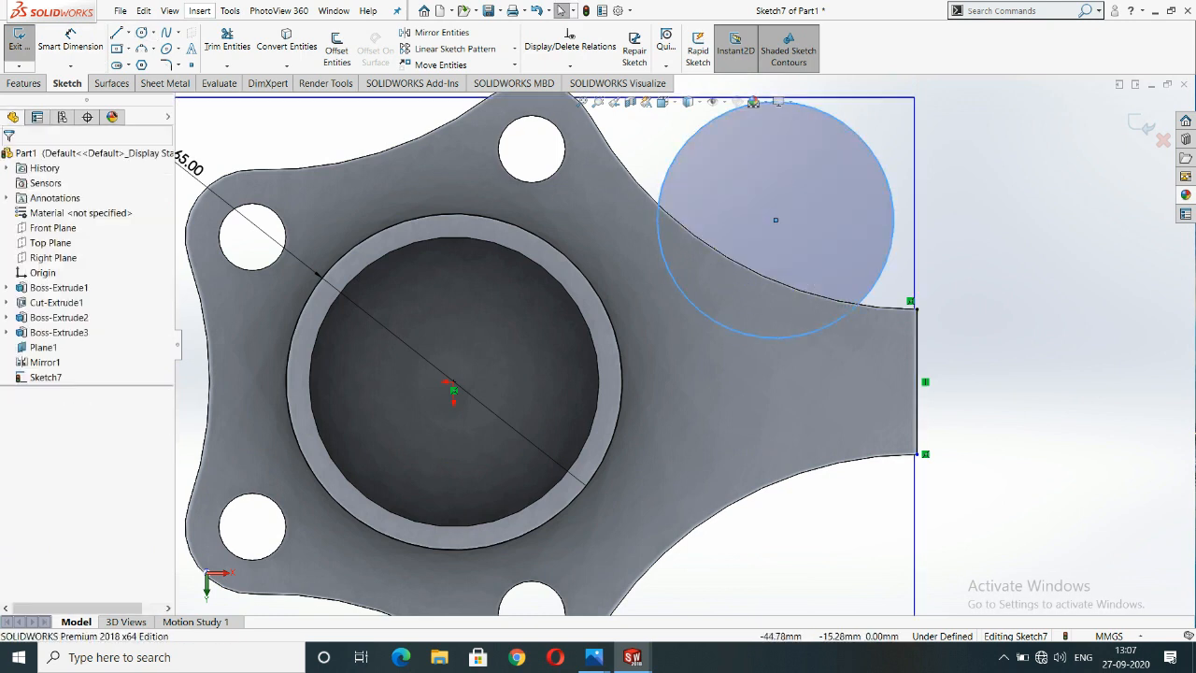
left_click(307, 299, "ctrl")
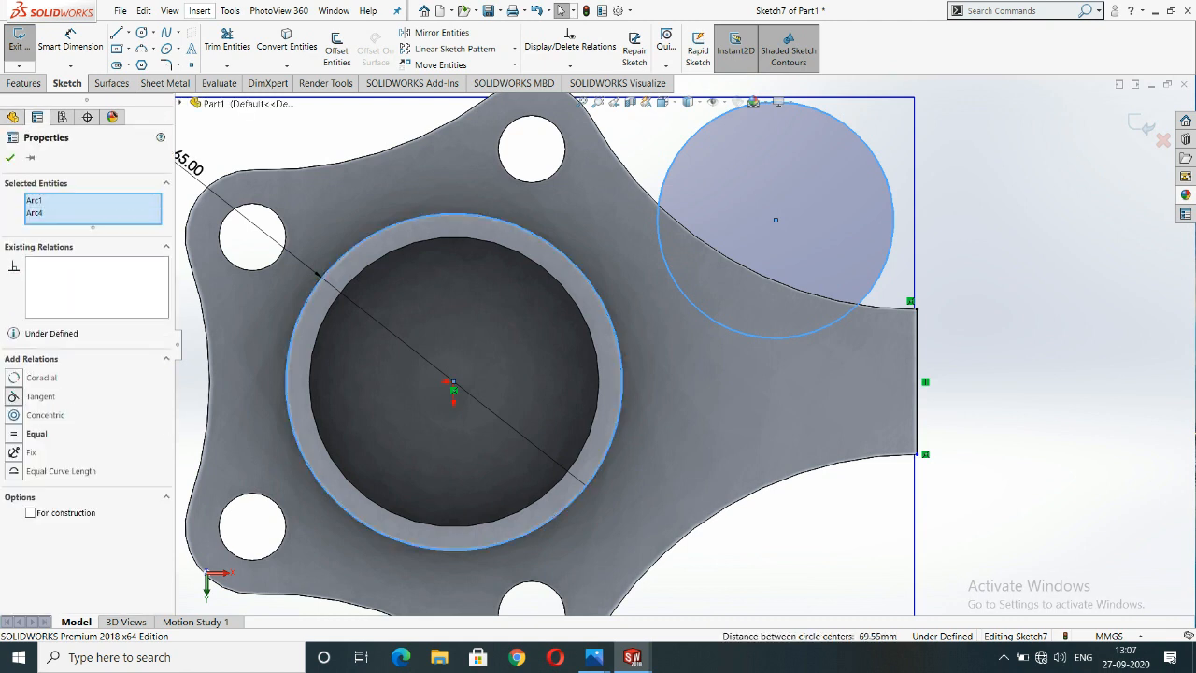
left_click(40, 396)
key("Escape")
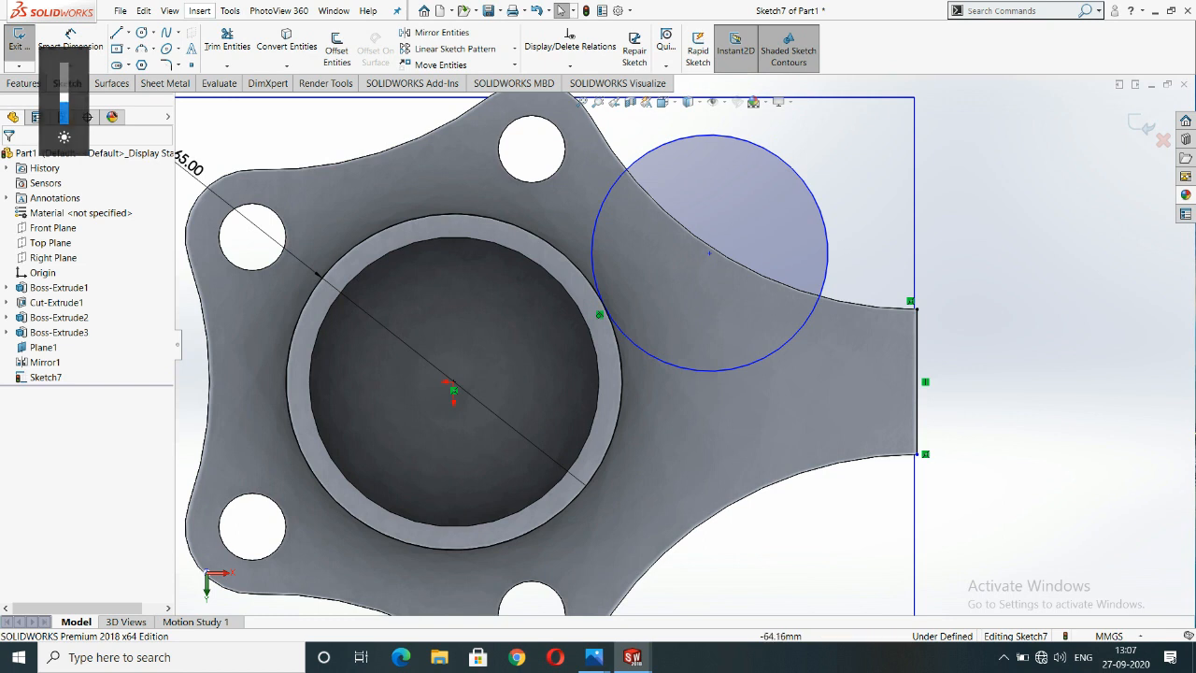
left_click(594, 266)
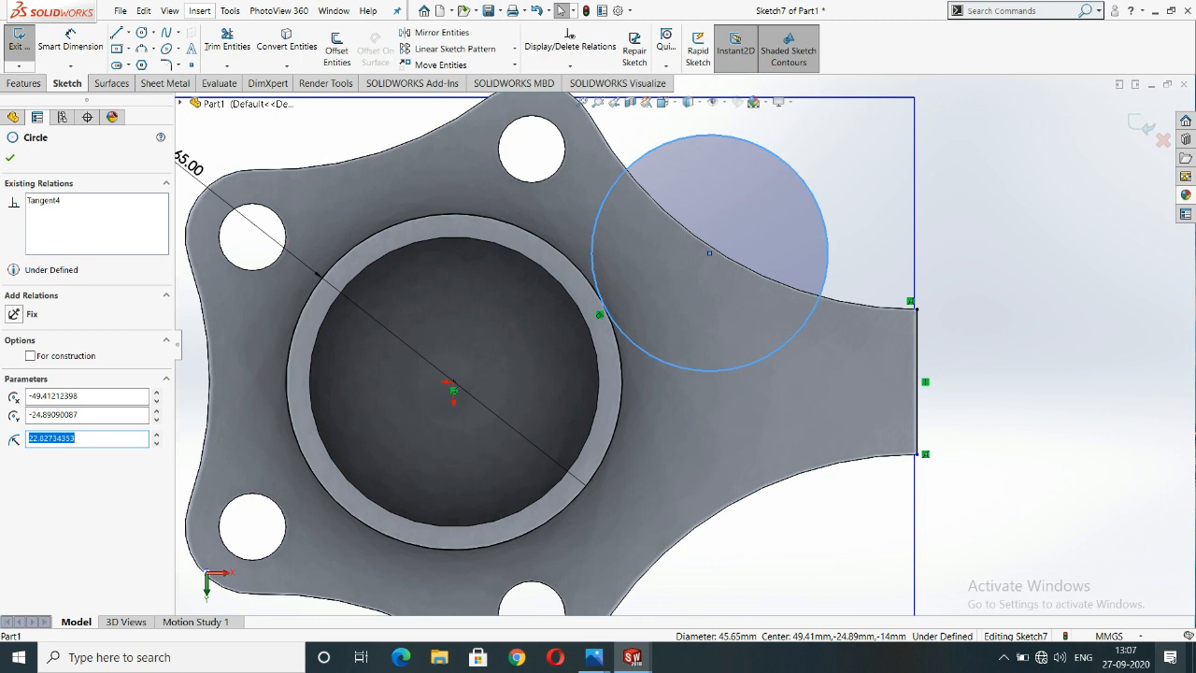
left_click(1169, 657)
left_click_drag(1070, 605, 1107, 606)
left_click(847, 485)
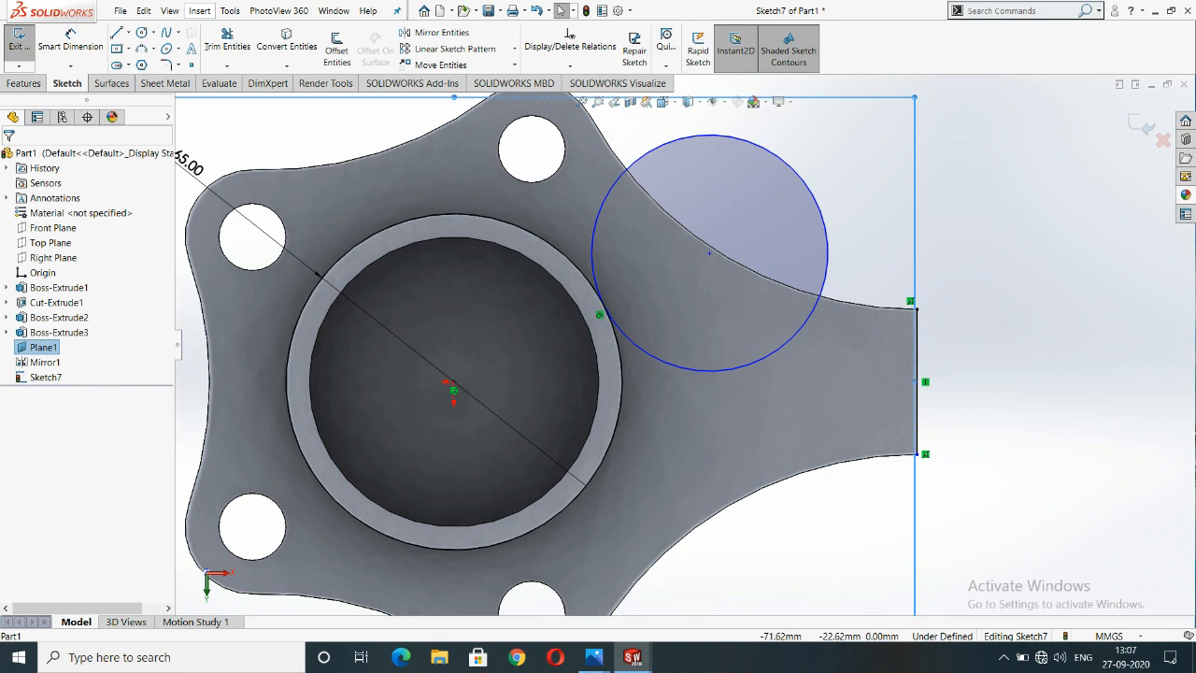
Make the tangent circle coincident with the upper endpoint of the arm's end line, and delete the circle.
left_click(607, 308, "ctrl")
left_click(915, 308, "ctrl")
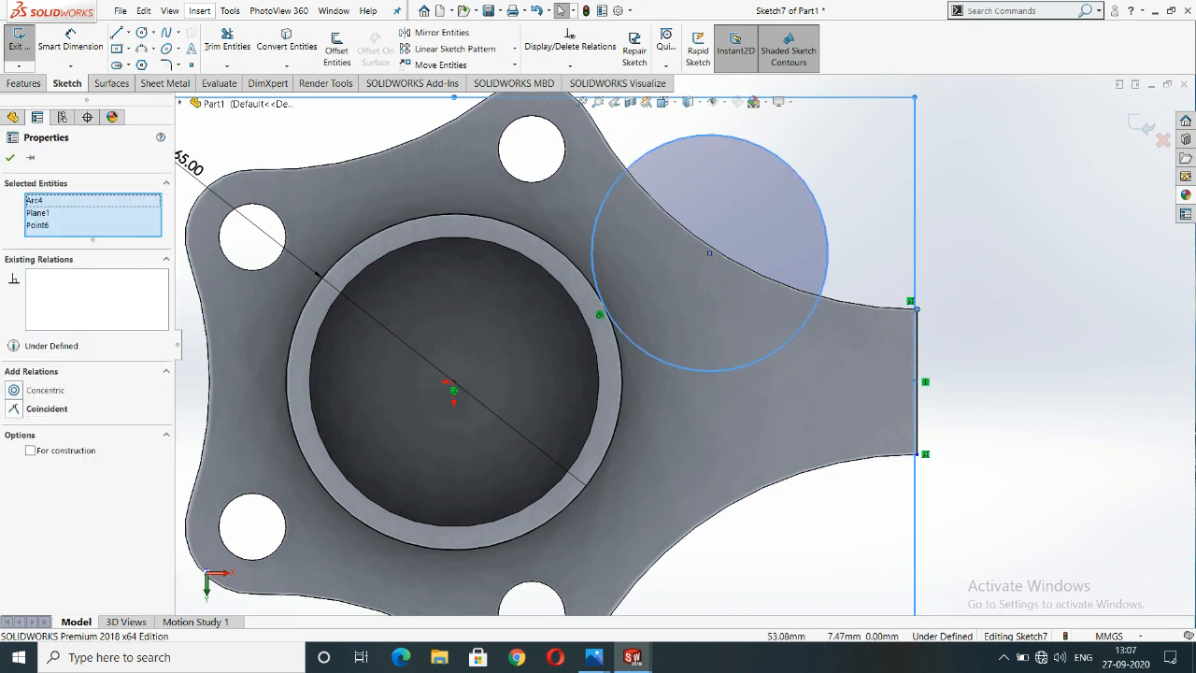
left_click(45, 408)
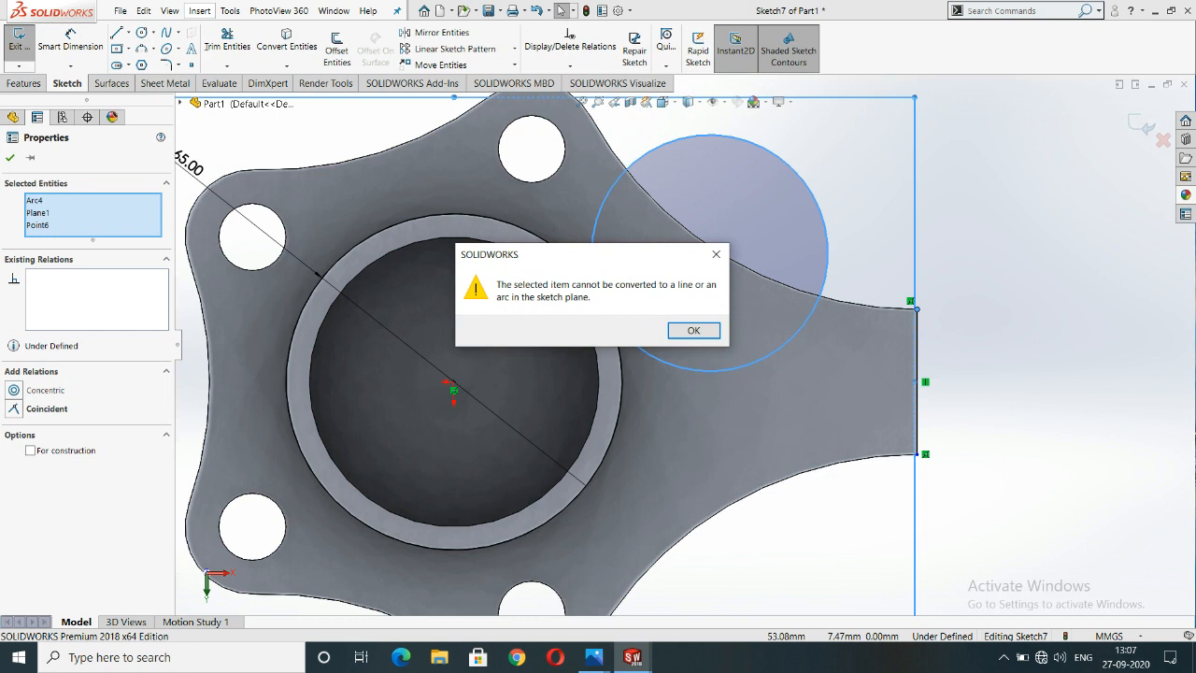
left_click(716, 254)
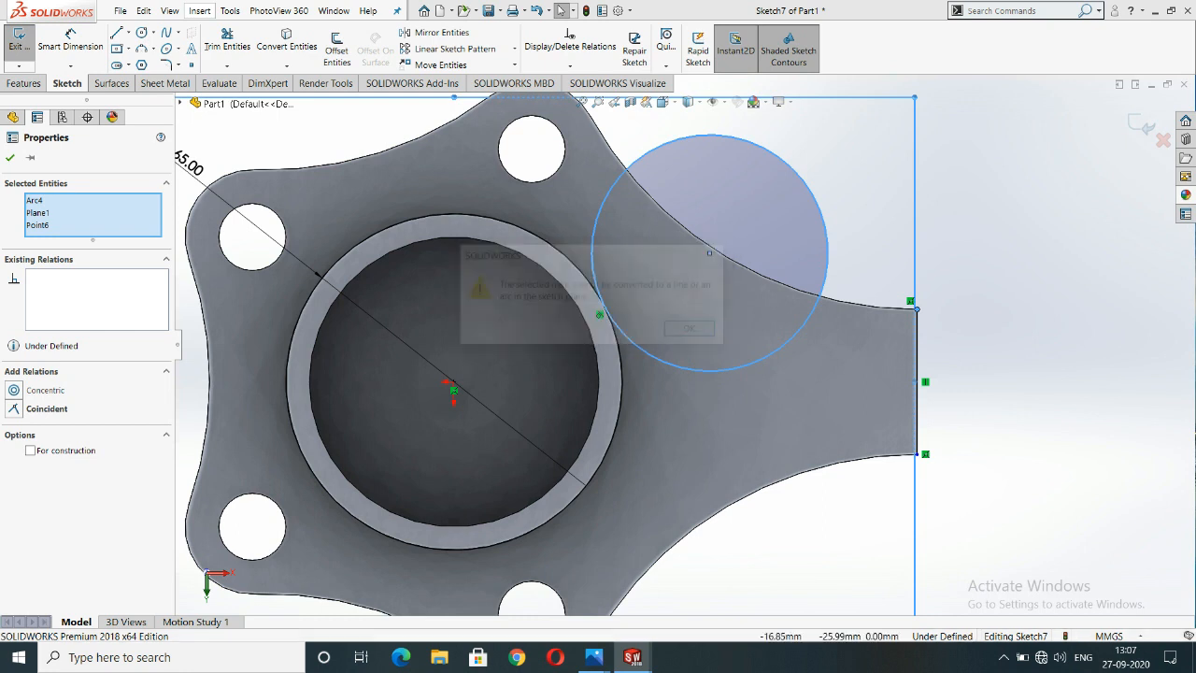
key("Escape")
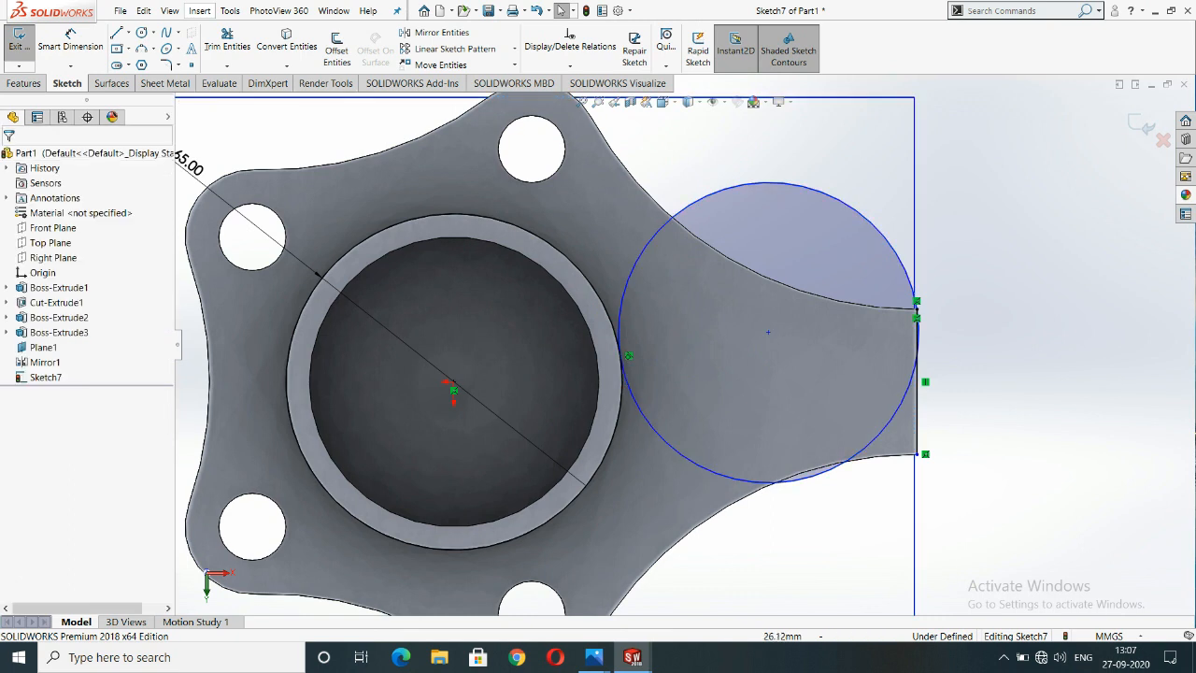
left_click(716, 193)
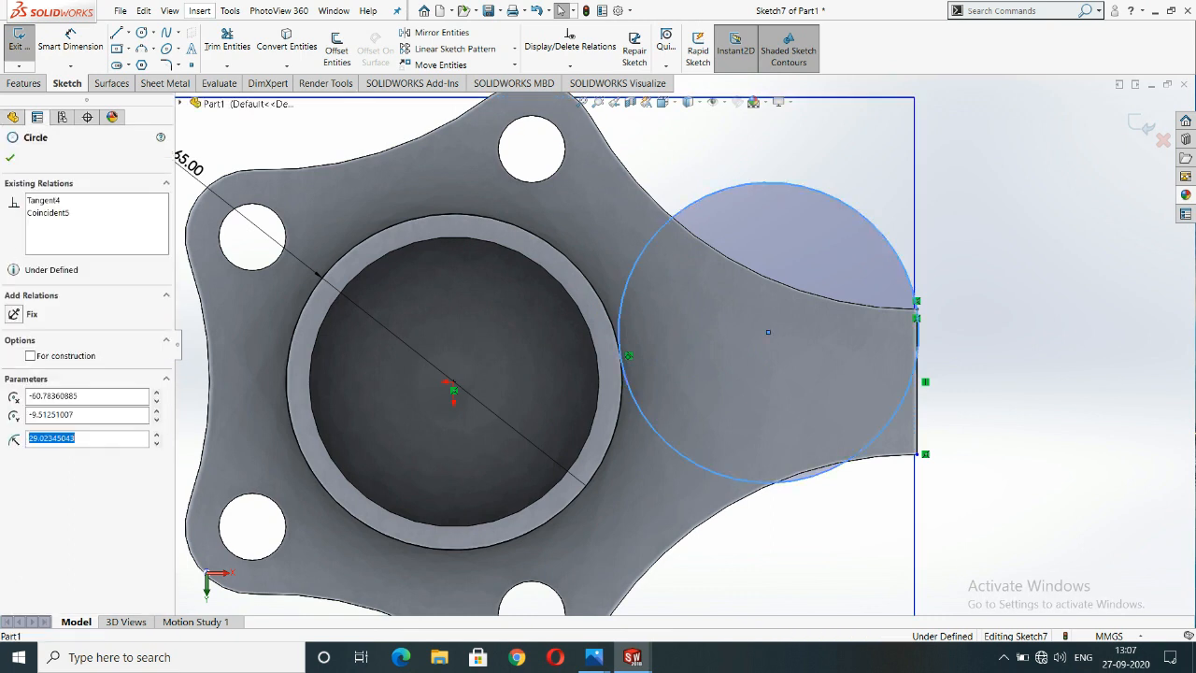
key("Delete")
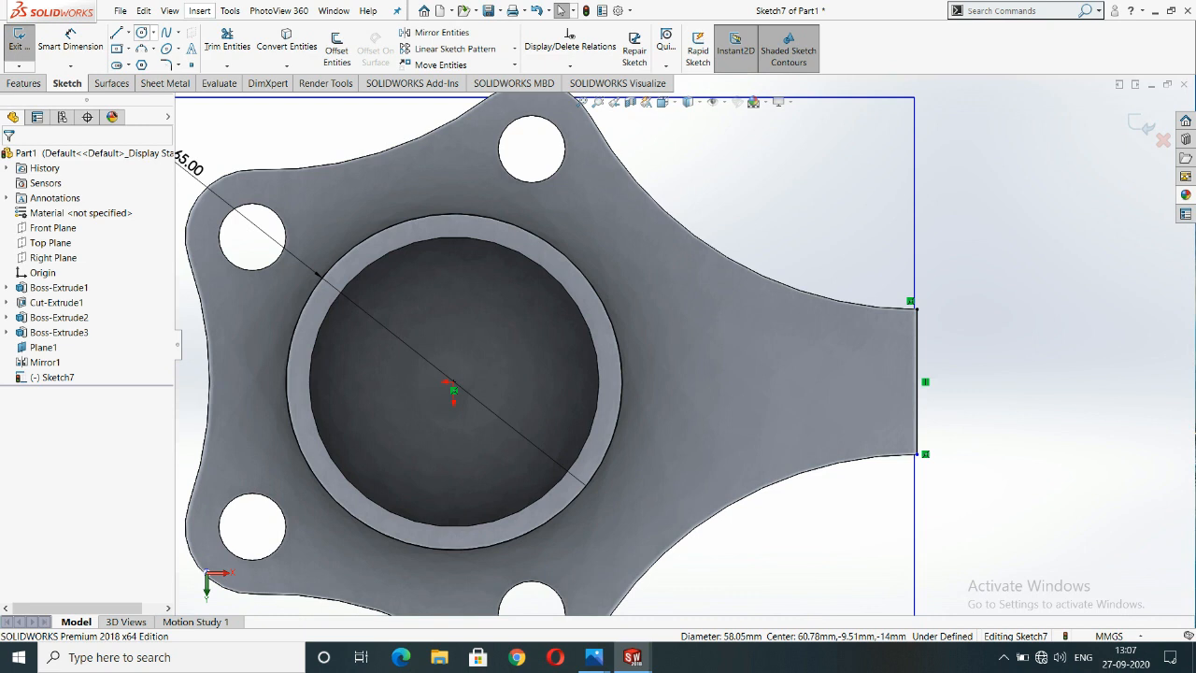
Sketch an inward-curving three-point arc of about 107 mm radius from the hub circle's upper side to the upper endpoint of the arm's end line.
left_click(141, 49)
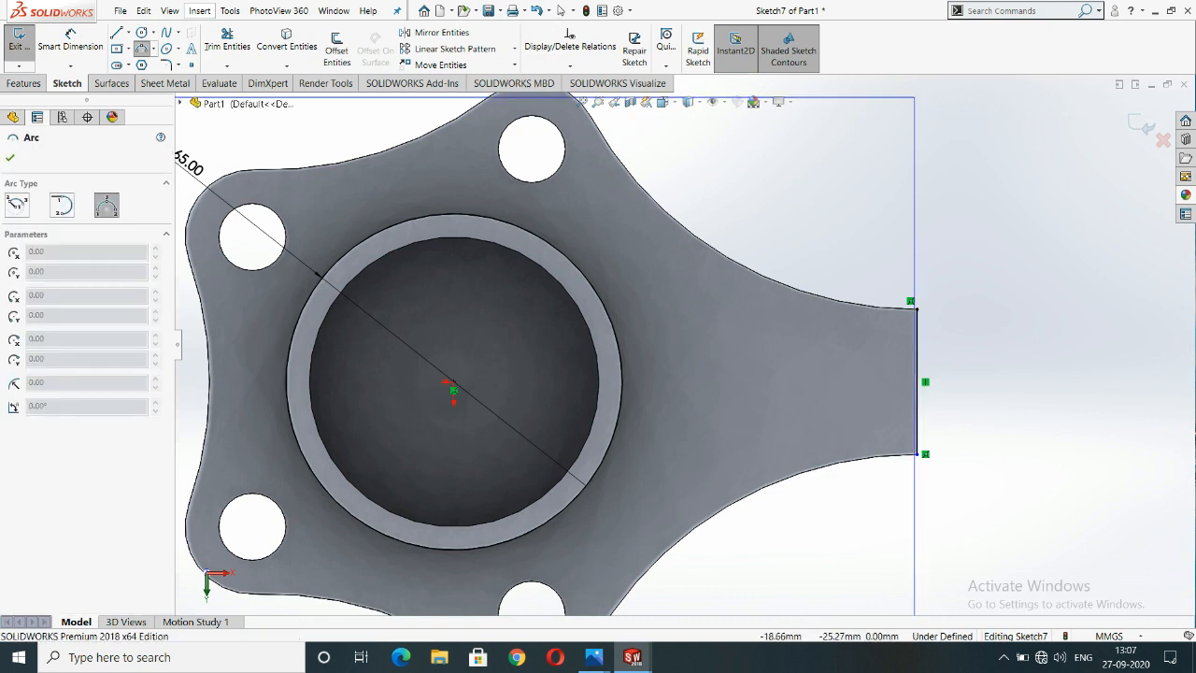
left_click(551, 245)
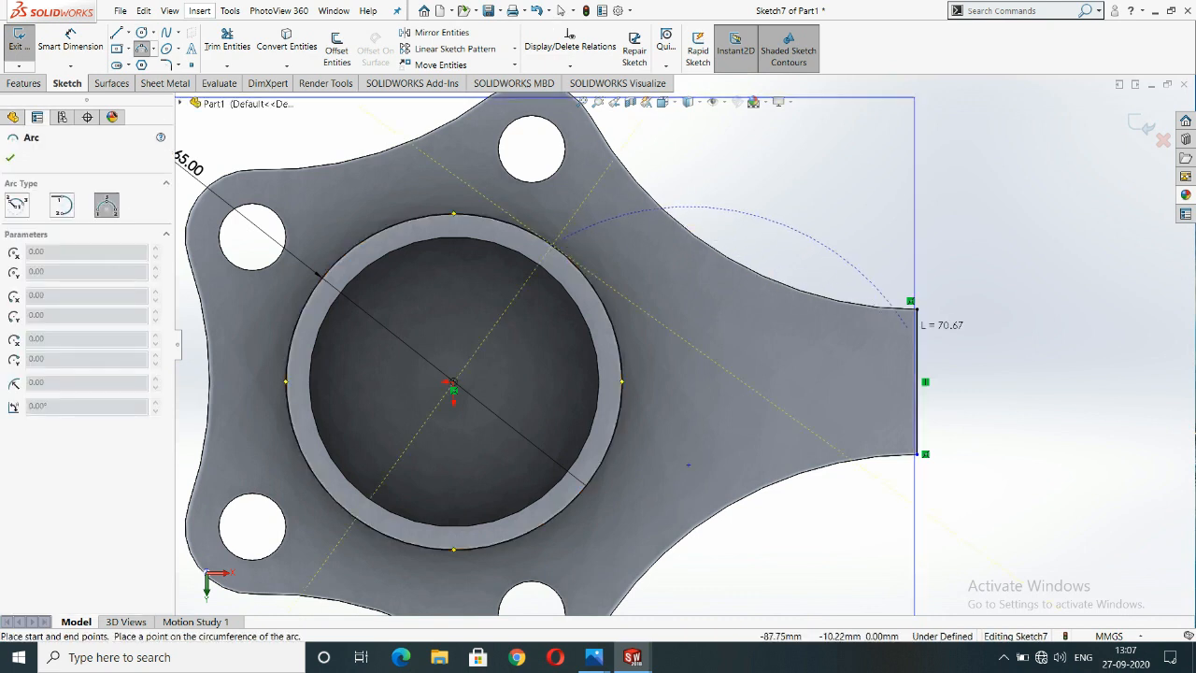
left_click(915, 308)
left_click(728, 314)
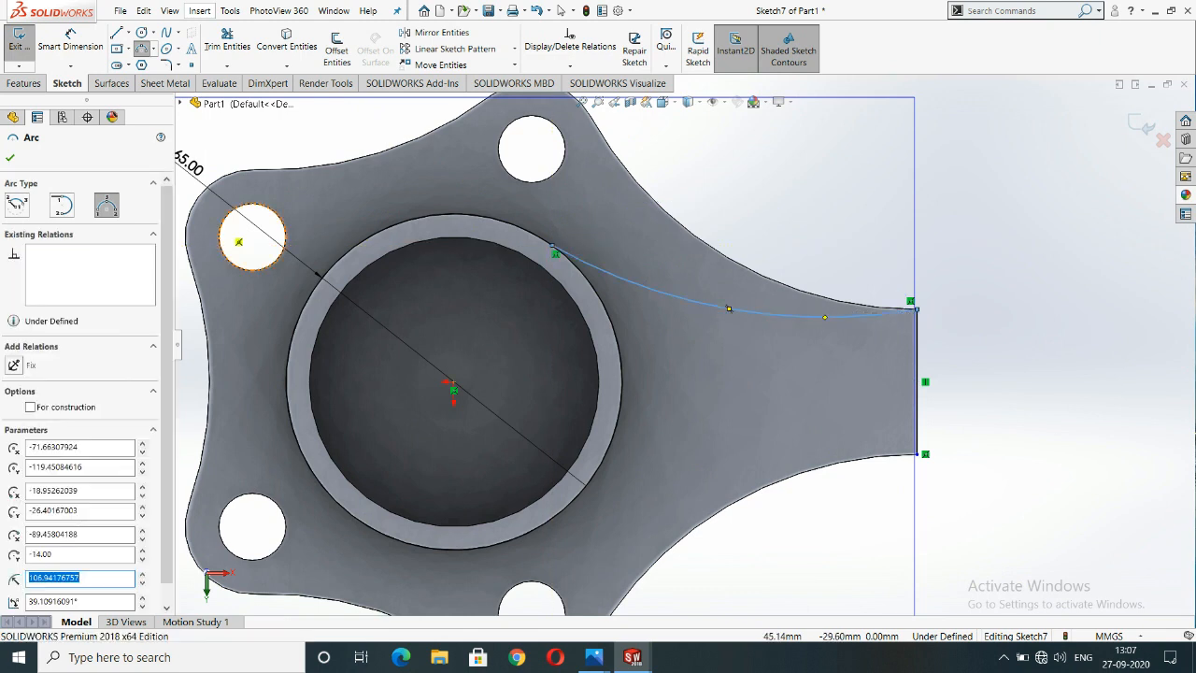
key("Escape")
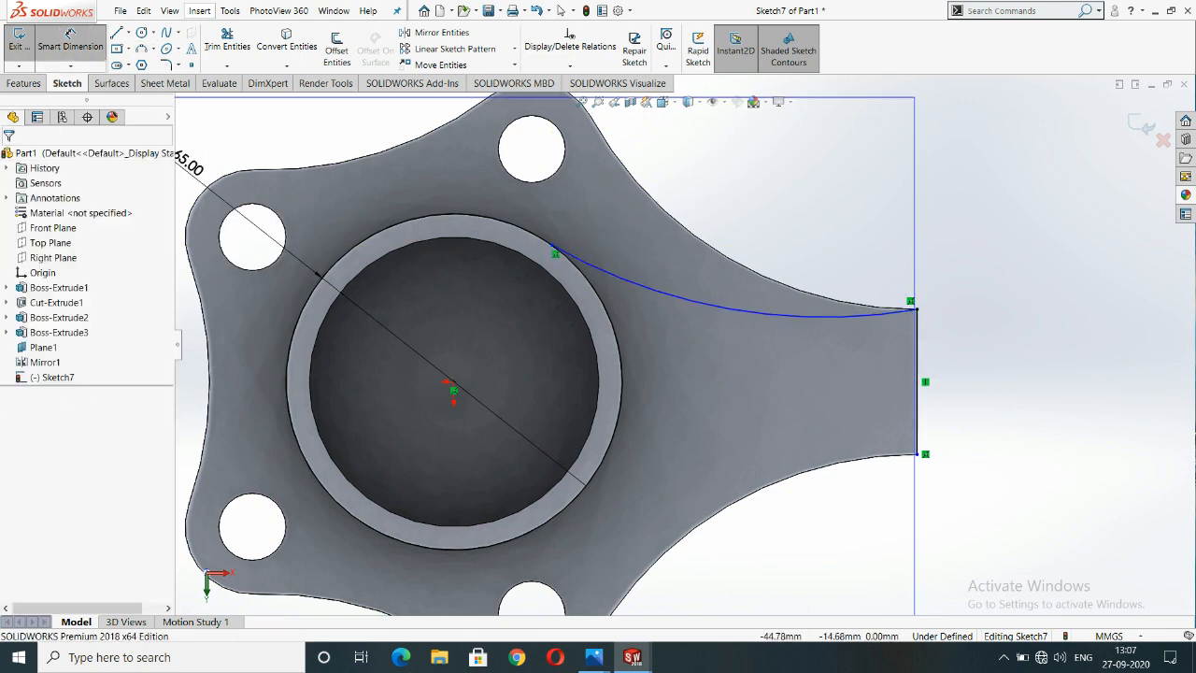
Dimension the arc between the hub circle and the arm's end with a radius of 200 mm.
left_click(70, 42)
left_click(768, 315)
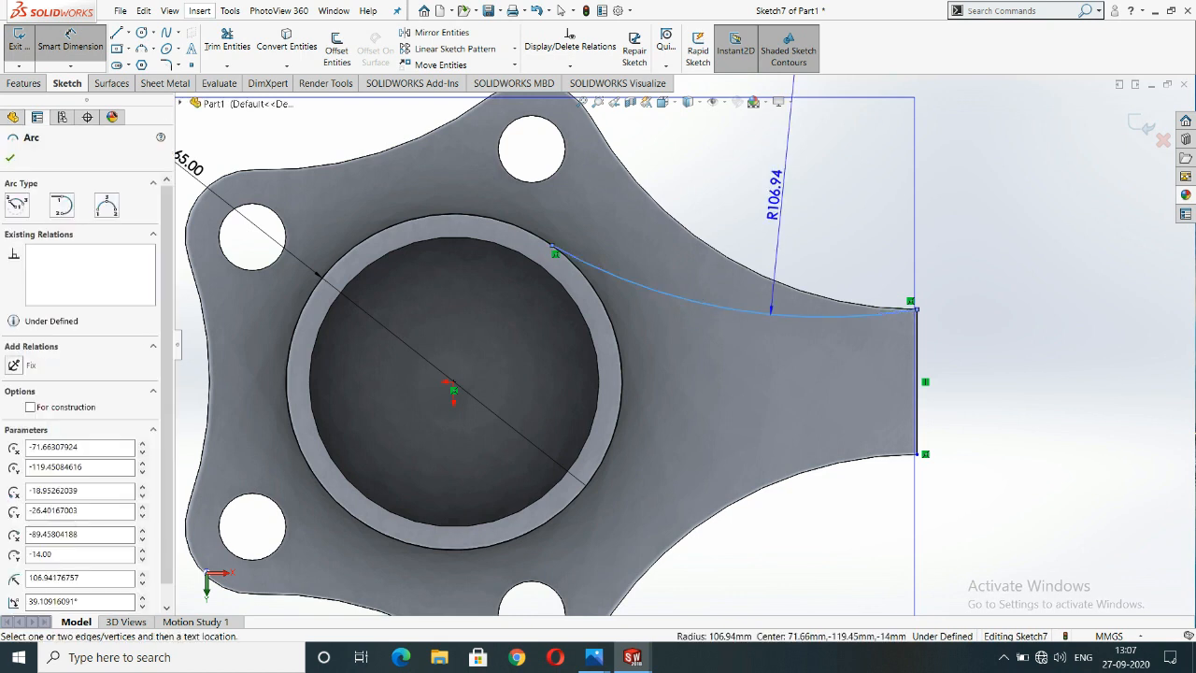
left_click(759, 191)
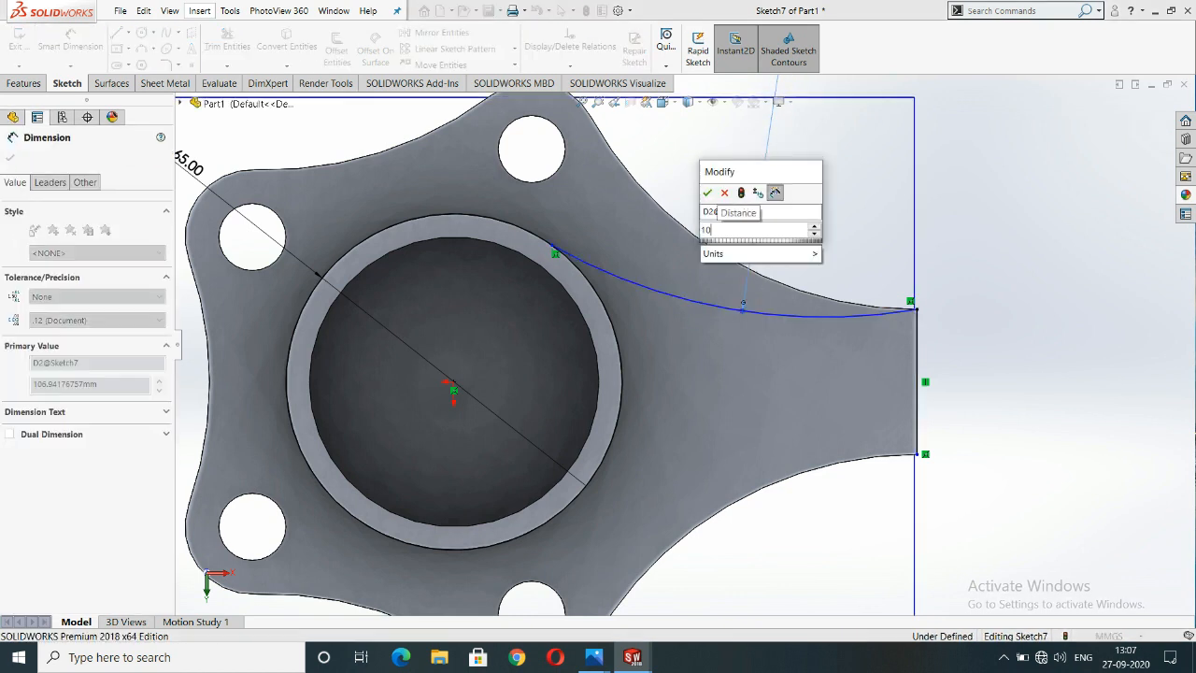
type("100")
key("BackSpace")
key("BackSpace")
key("BackSpace")
type("200")
key("Return")
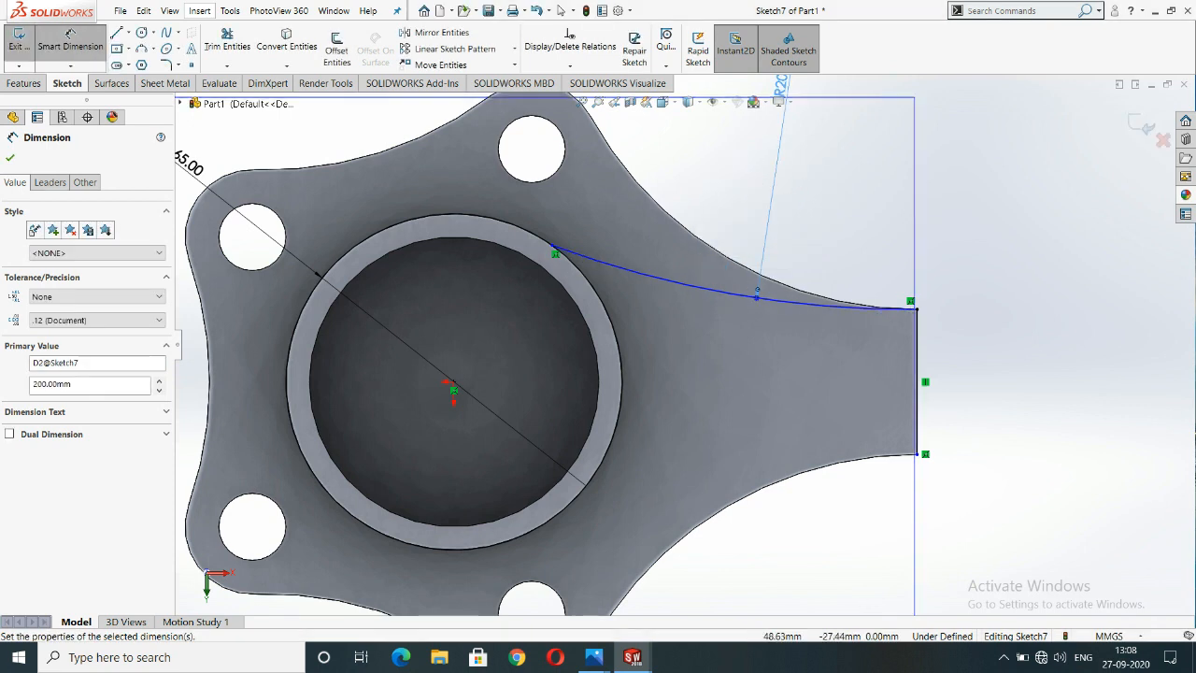
key("Escape")
scroll(684, 344, "up", 3)
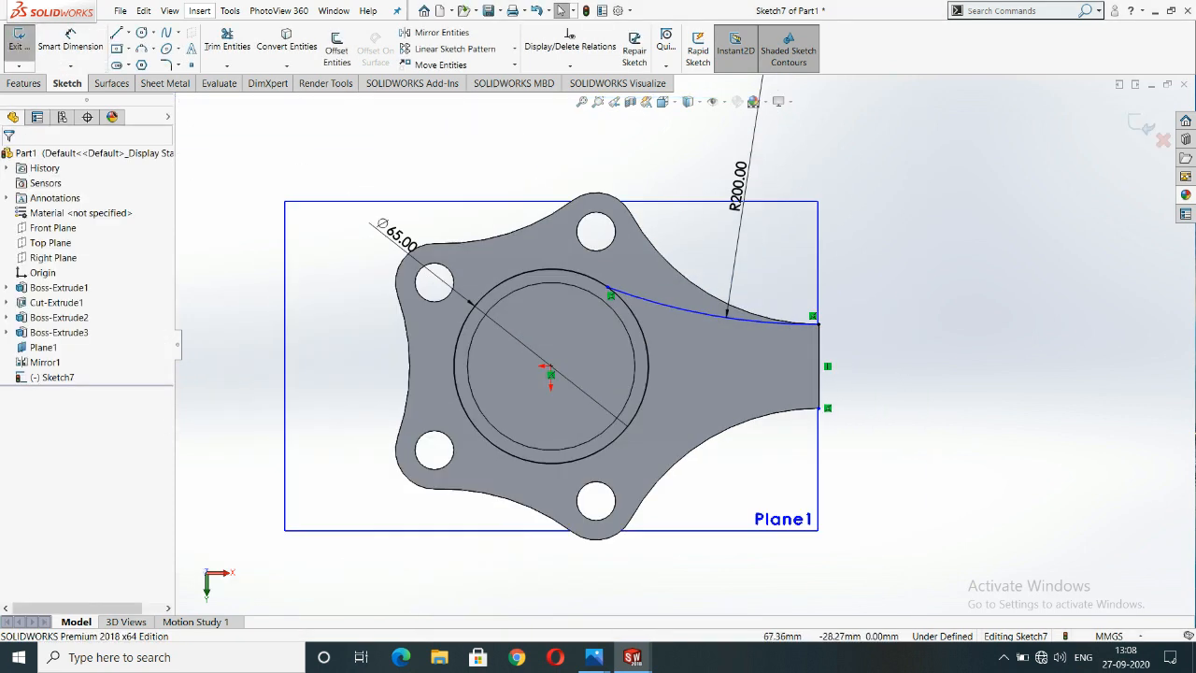
Sketch a horizontal centerline about 138 mm long from the origin through and past the arm's end.
left_click(127, 33)
left_click(141, 64)
left_click(550, 366)
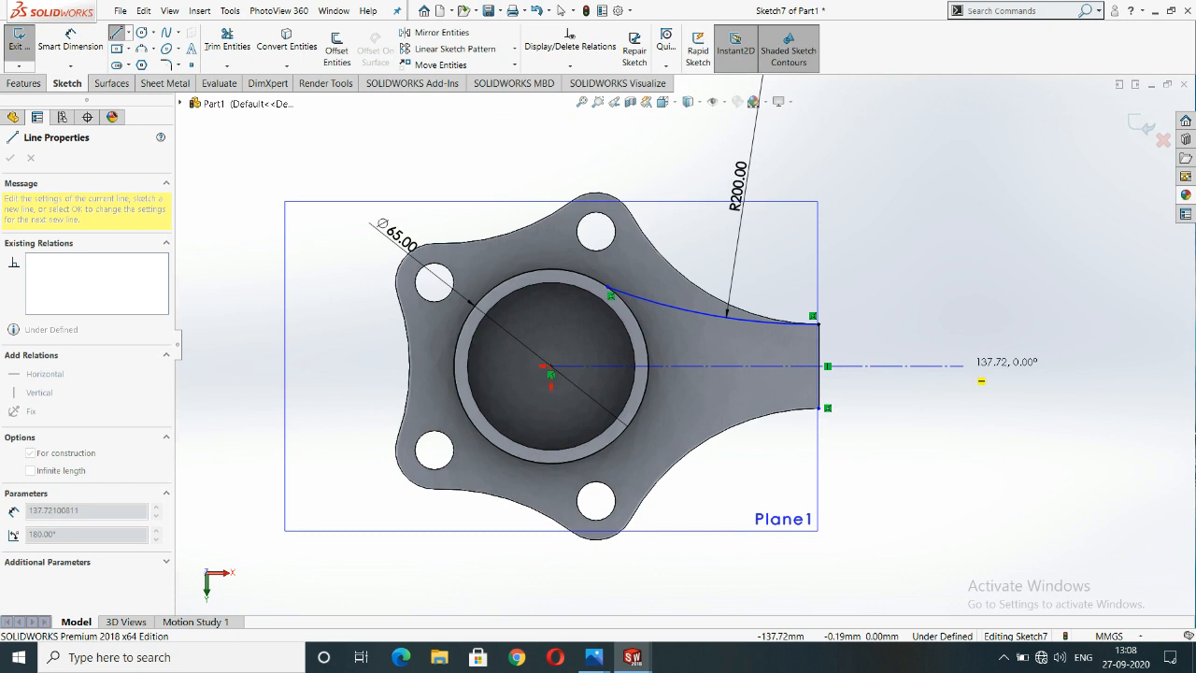
left_click(963, 366)
right_click(942, 296)
left_click(980, 308)
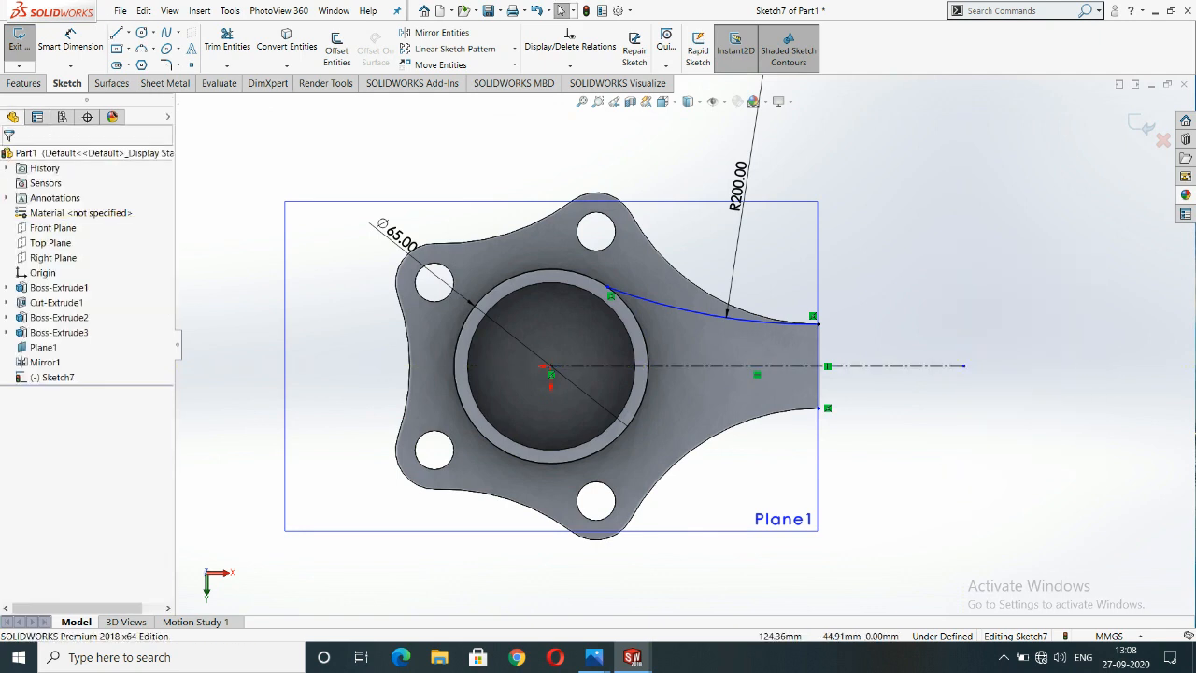
Mirror the 200 mm radius arc about the horizontal centerline, keeping the original.
left_click(439, 33)
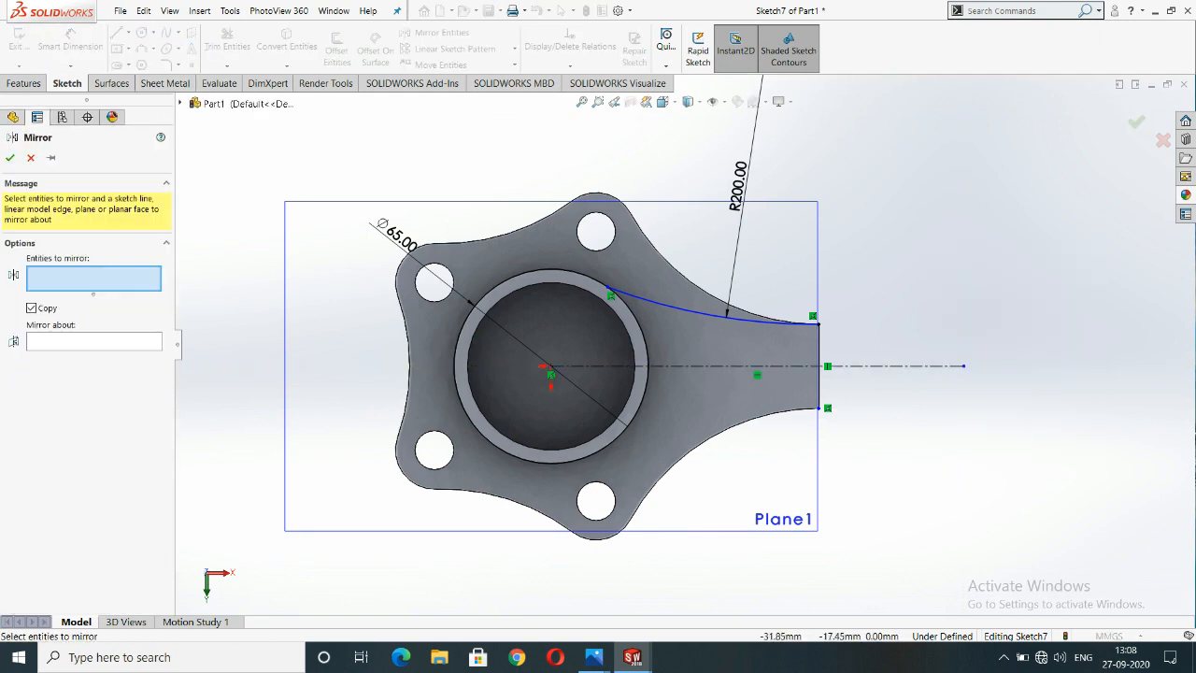
left_click(674, 307)
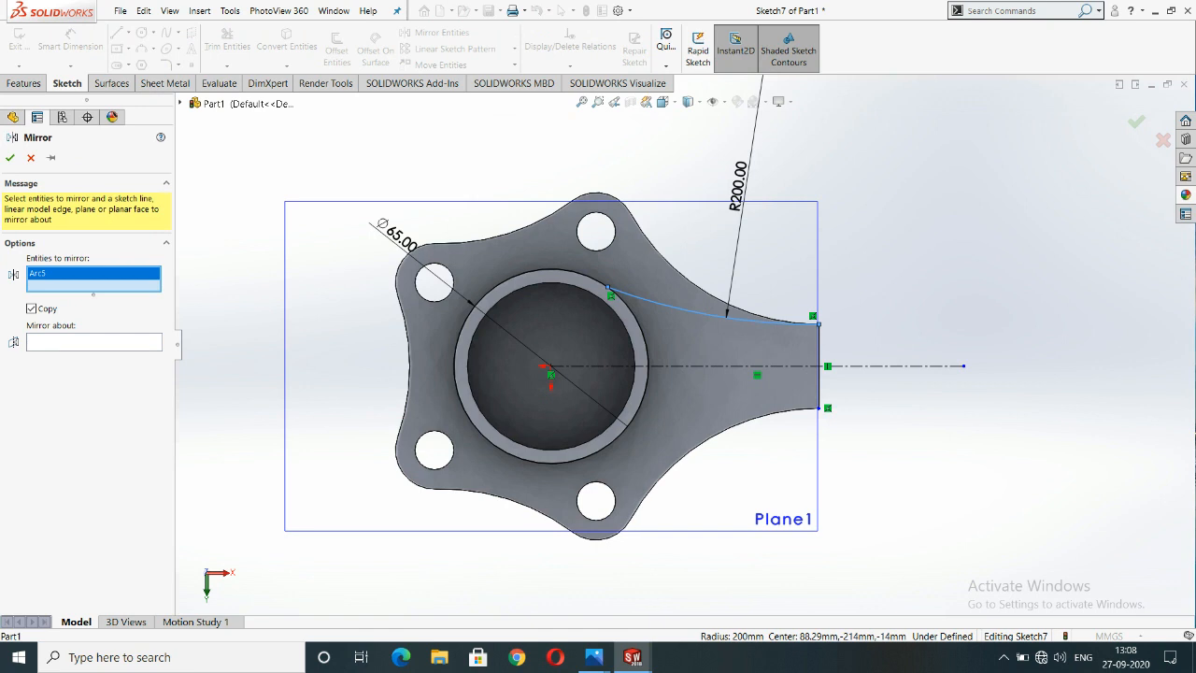
left_click(93, 341)
left_click(720, 366)
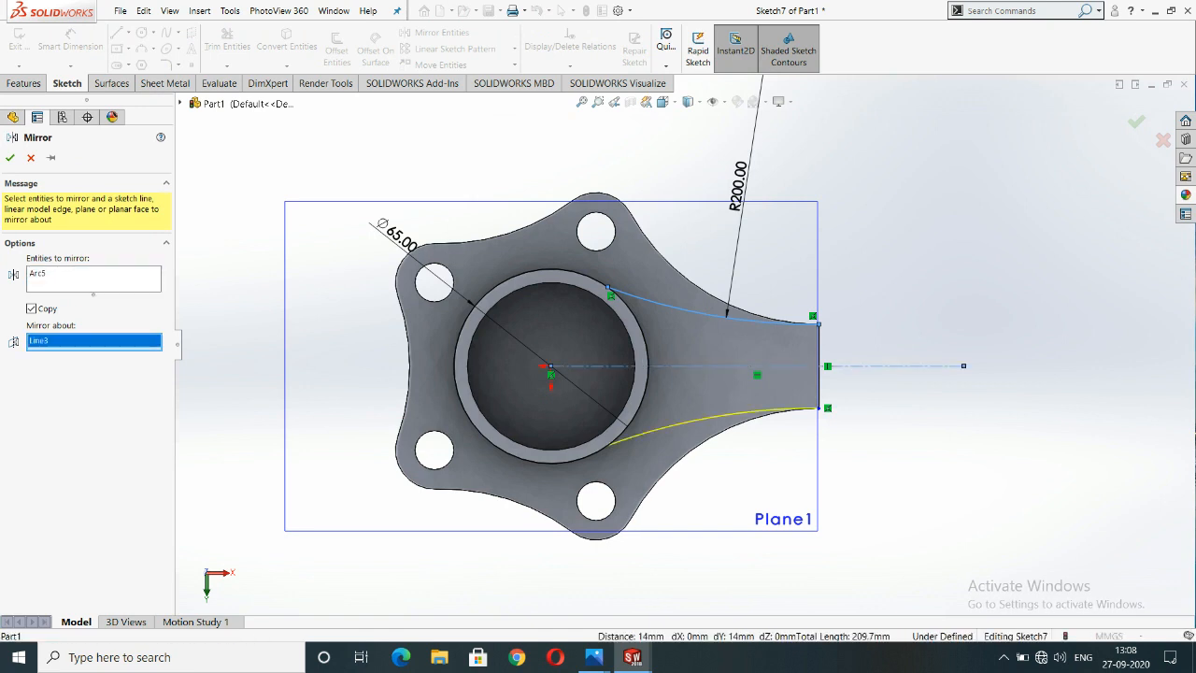
left_click(10, 158)
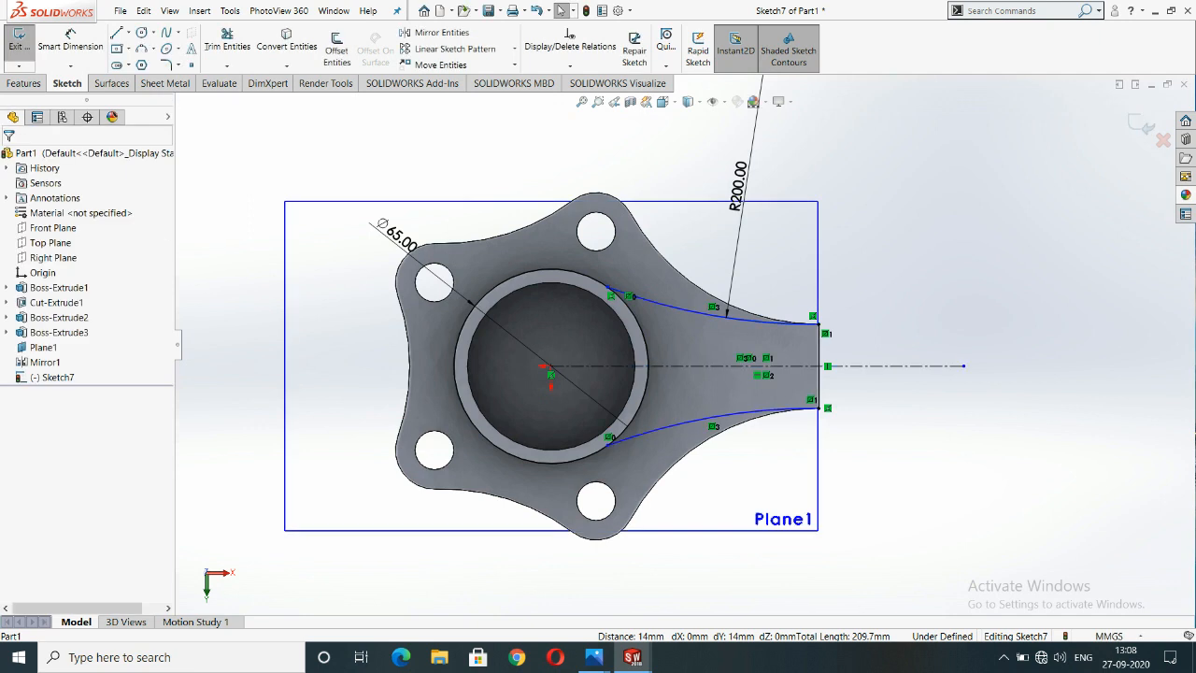
scroll(864, 397, "down", 2)
mouse_move(864, 397)
middle_mouse_down()
mouse_move(811, 399)
mouse_move(826, 403)
middle_mouse_up()
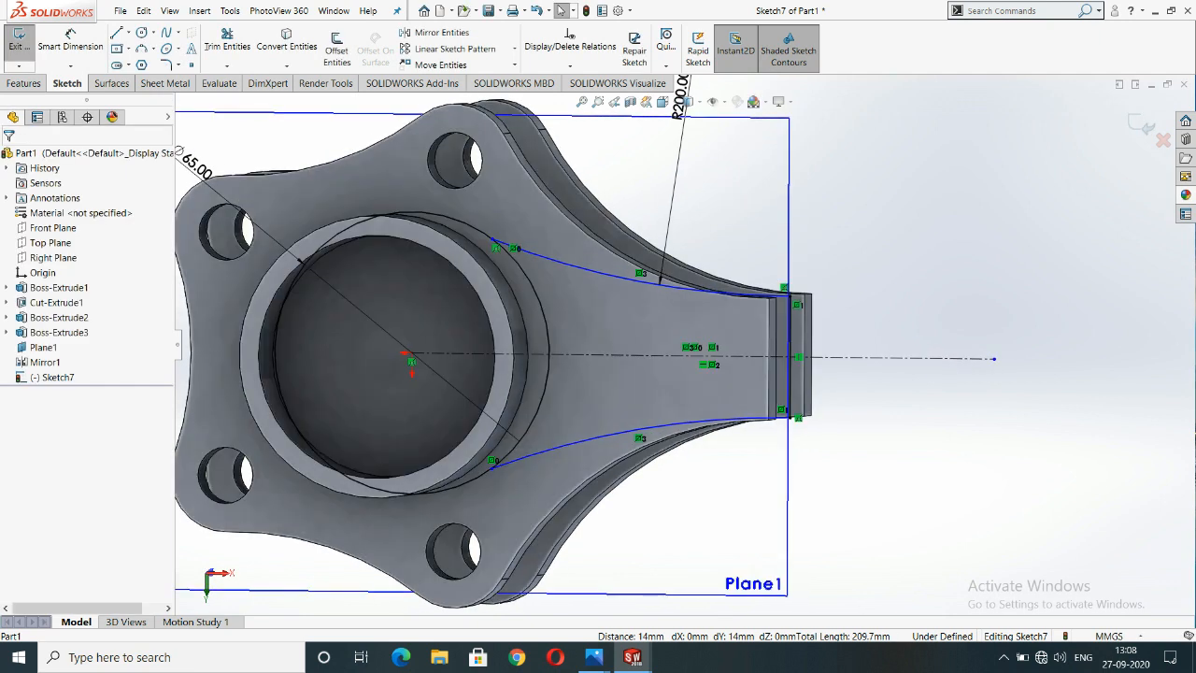
Trim away the portion of the hub circle lying between the two mirrored 200 mm arcs.
left_click(227, 42)
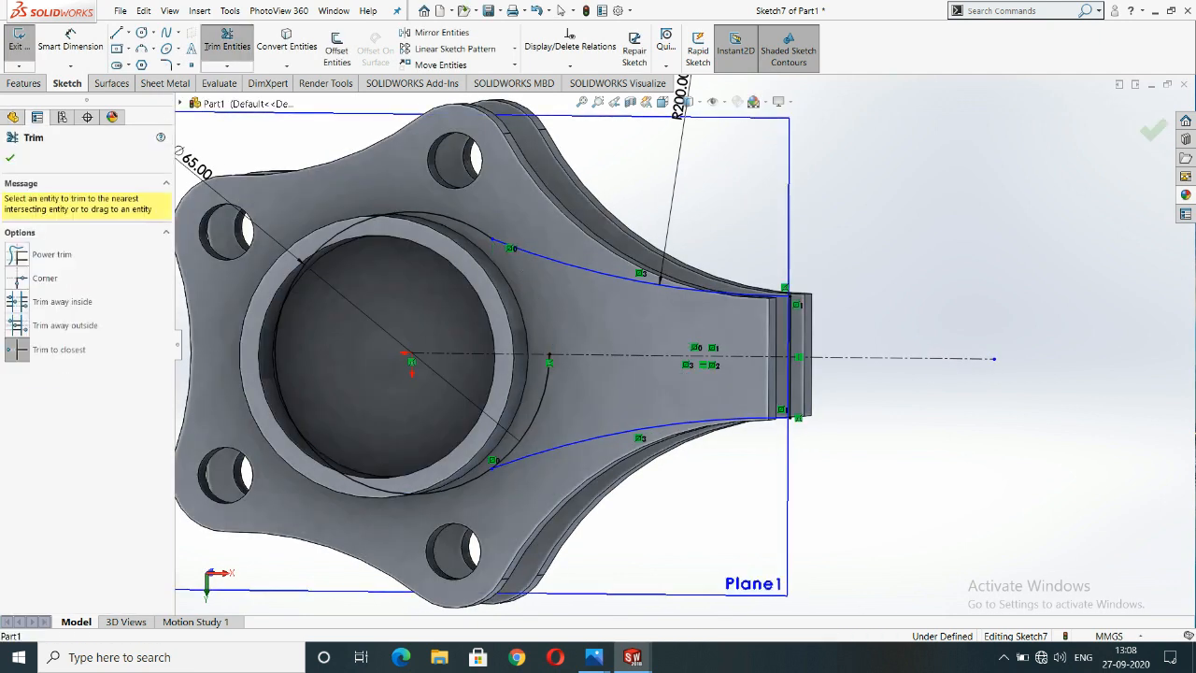
left_click(543, 387)
scroll(544, 386, "up", 2)
middle_click_drag(544, 387, 526, 497)
key("Escape")
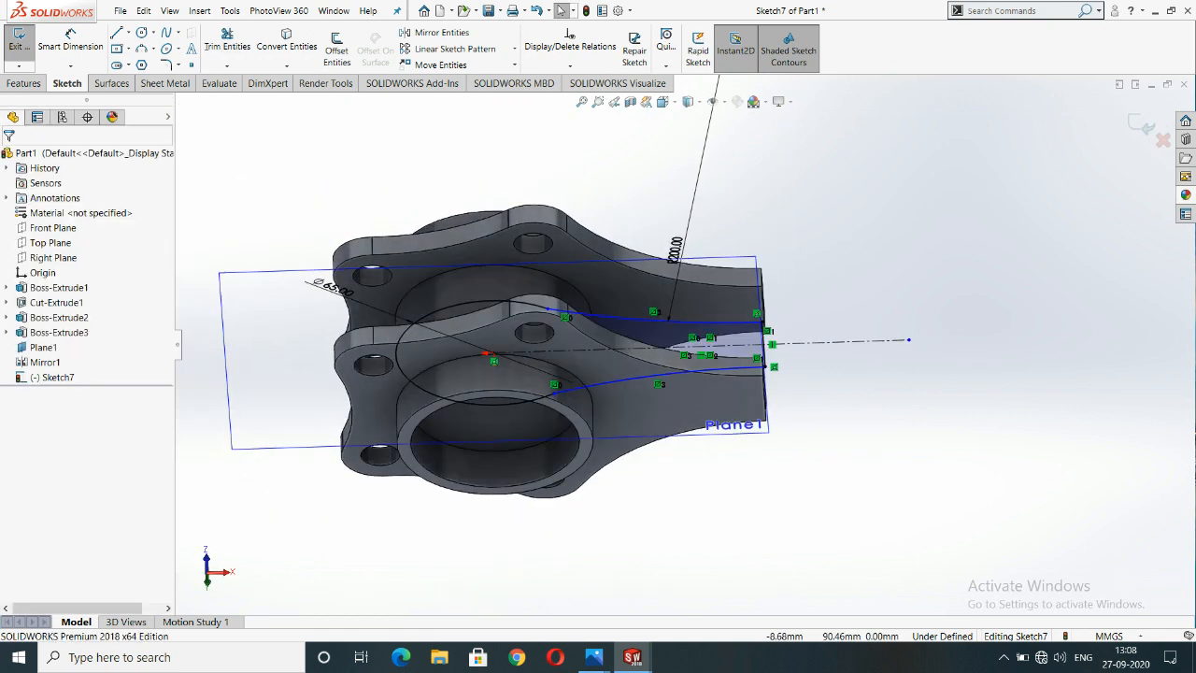
Extrude the connecting profile as a merged boss, 28 mm with a Mid Plane end condition, filling the gap between the flanges.
left_click(23, 83)
left_click(26, 47)
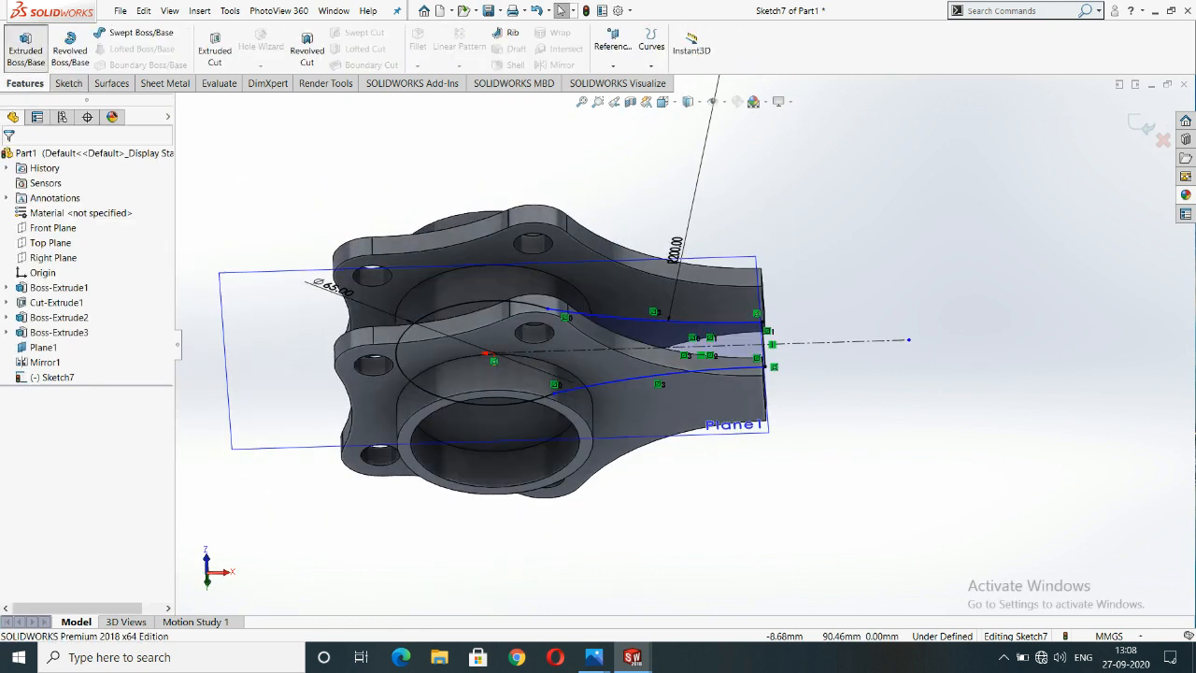
middle_click_drag(500, 373, 472, 437)
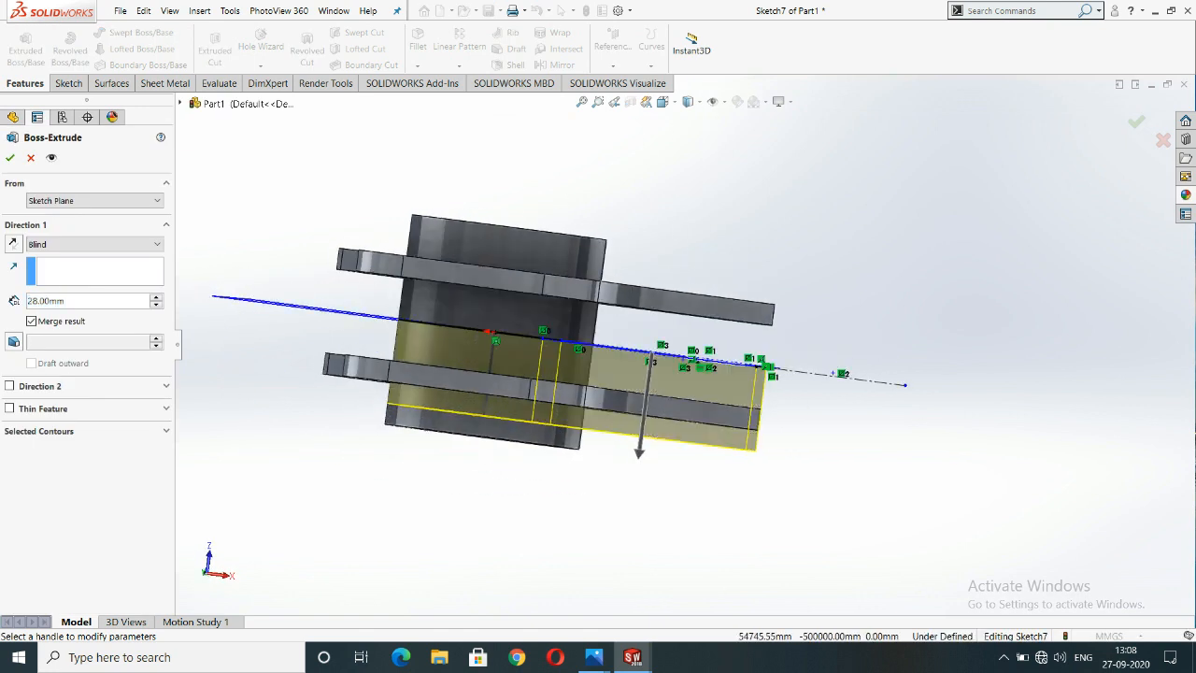
left_click(93, 244)
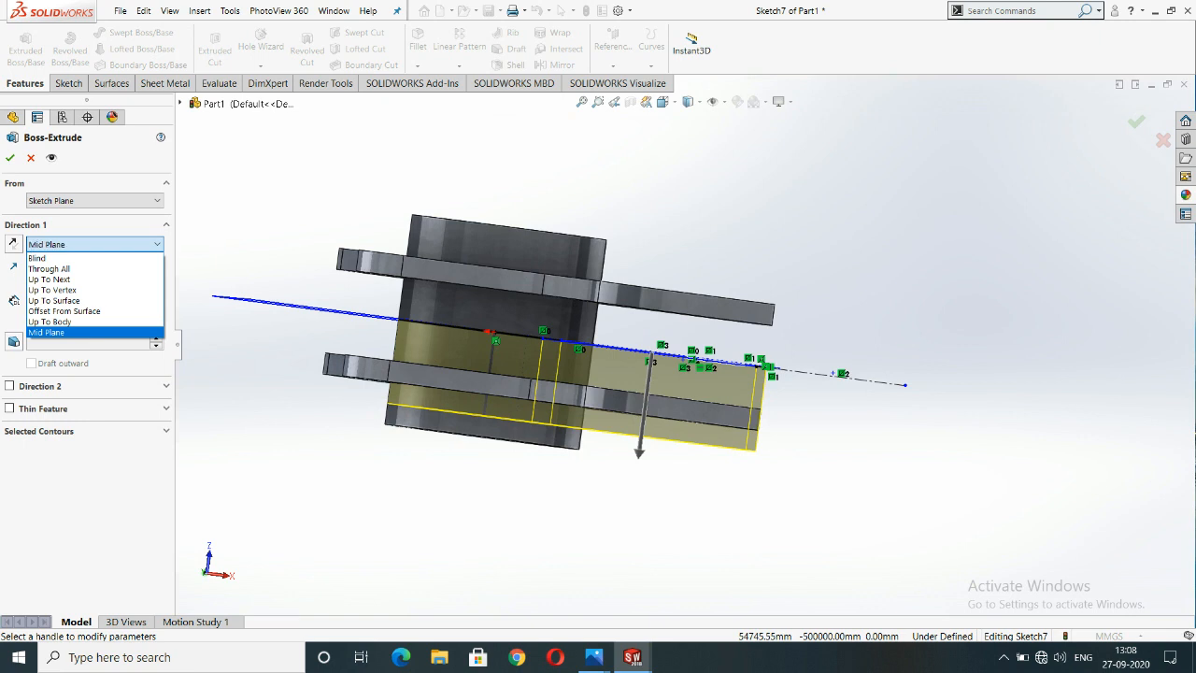
left_click(47, 331)
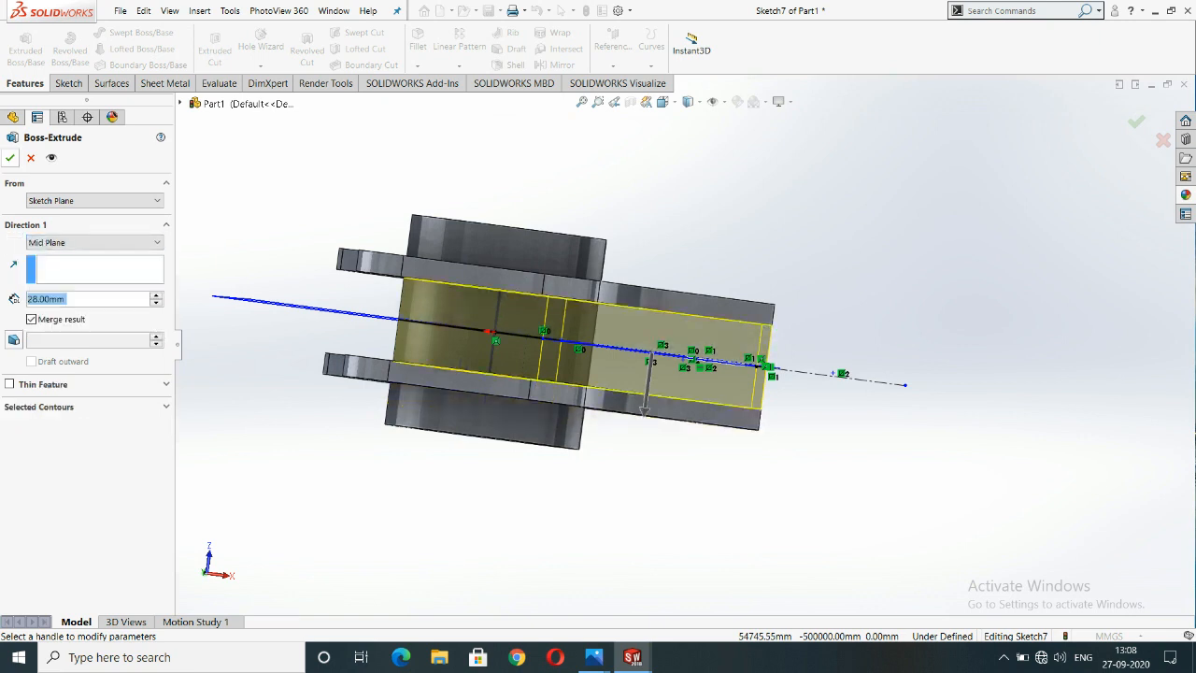
left_click(11, 158)
middle_click_drag(654, 401, 504, 318)
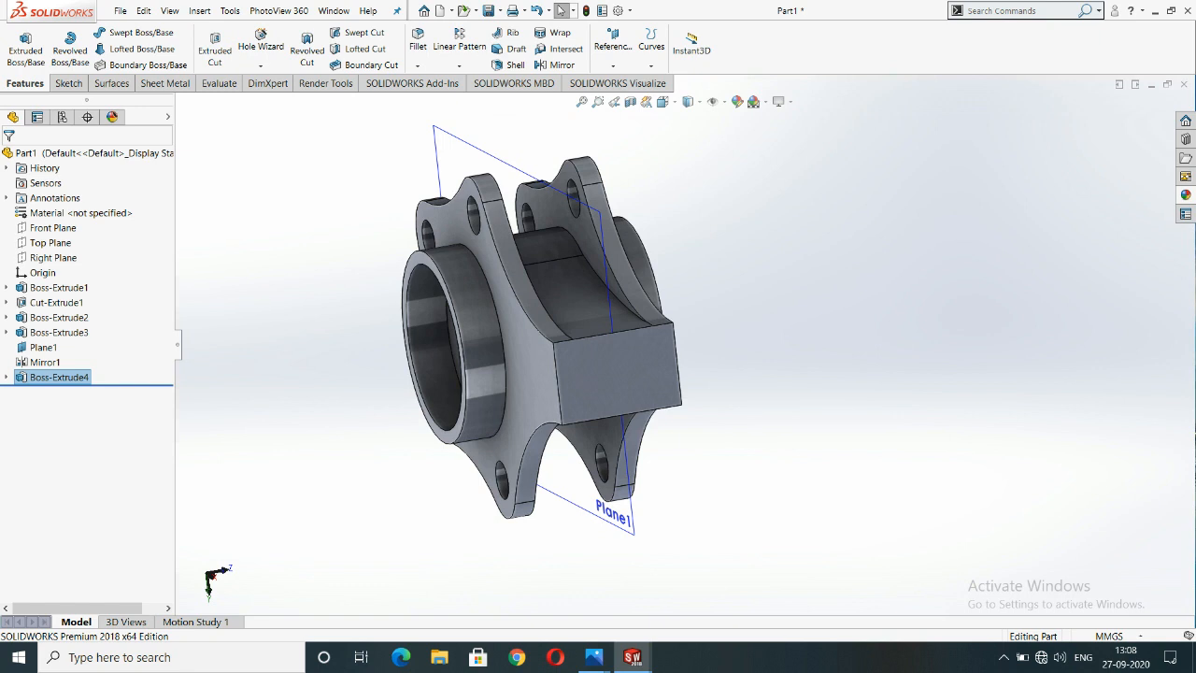
scroll(542, 327, "up", 3)
middle_click_drag(504, 317, 570, 299)
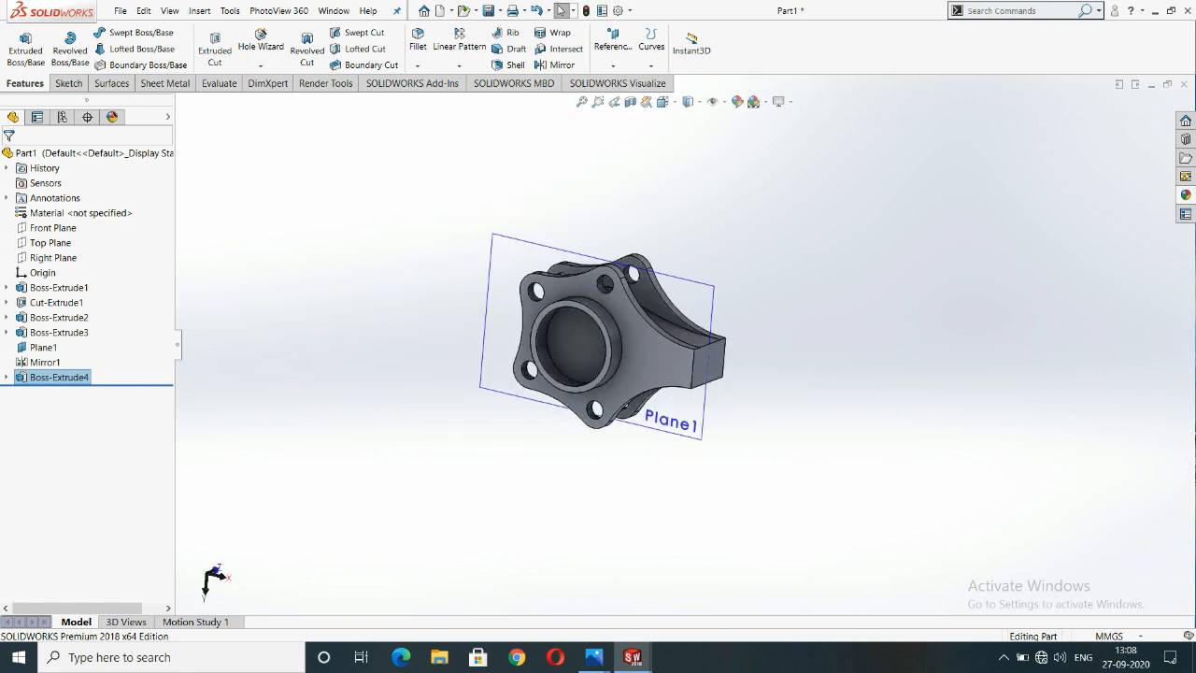
Start a new sketch on Plane1 and orient the view face-on to it.
right_click(681, 269)
key("Escape")
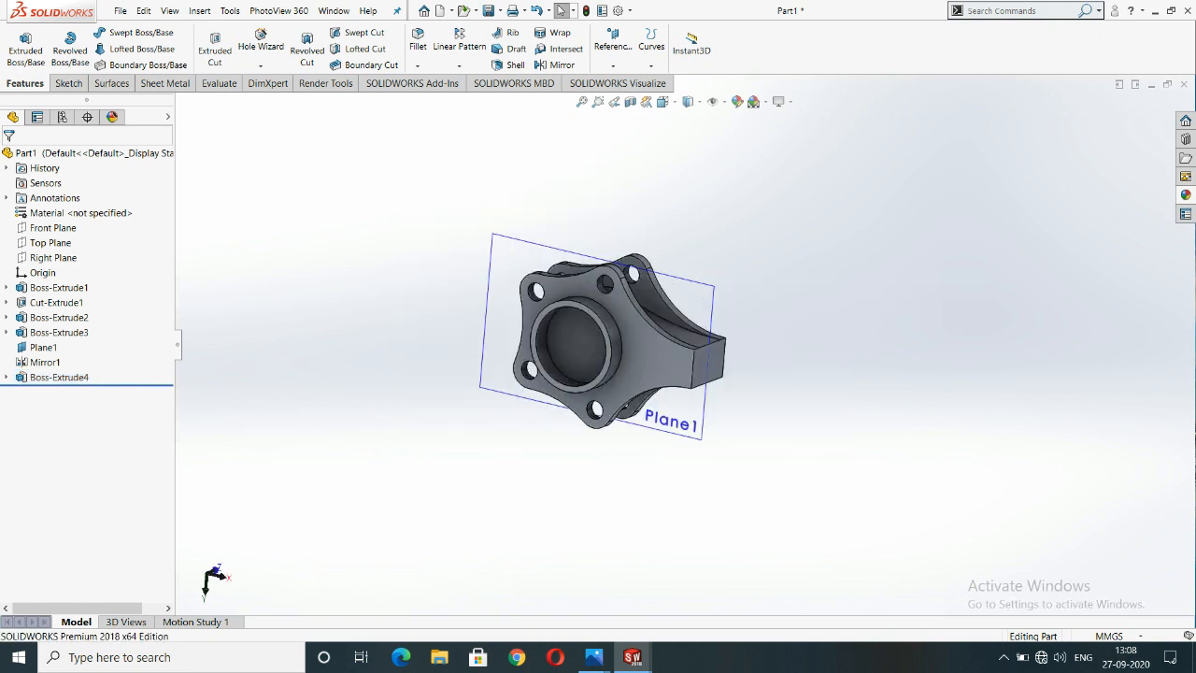
left_click(698, 282)
left_click(743, 244)
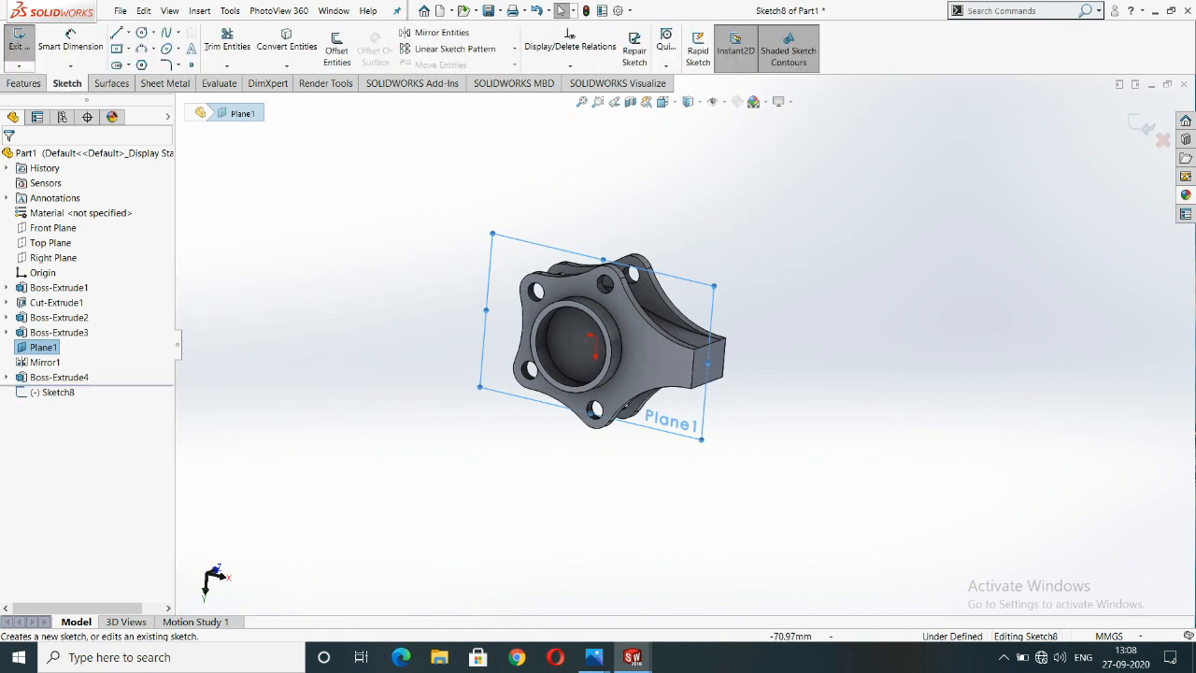
key("space")
left_click(509, 420)
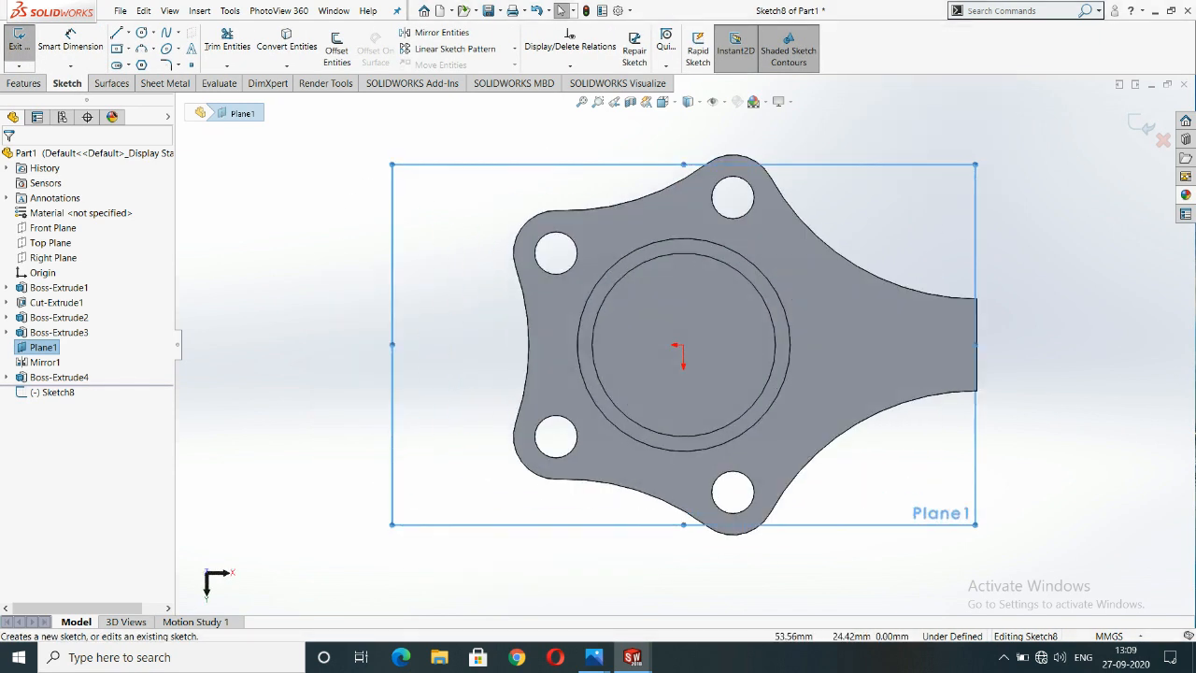
Sketch a closed rectangle of lines outward from the arm's end face, 28 mm high and reaching about 195 mm from the origin.
scroll(897, 407, "up", 8)
scroll(922, 393, "down", 3)
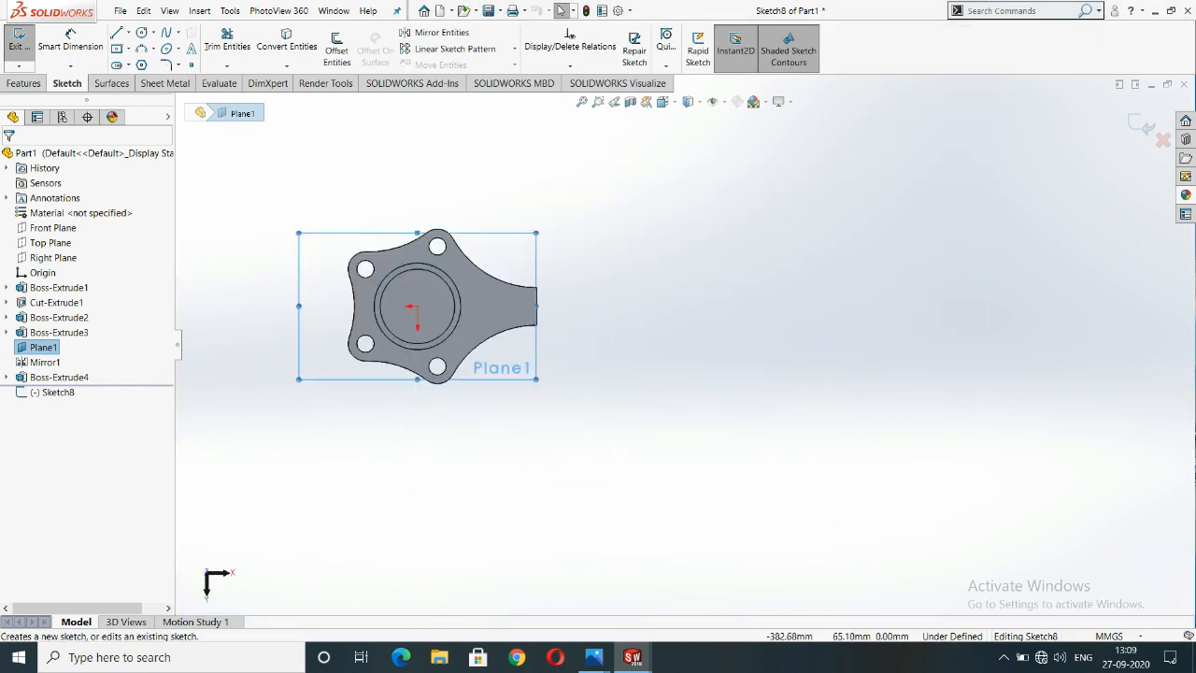
scroll(902, 352, "down", 2)
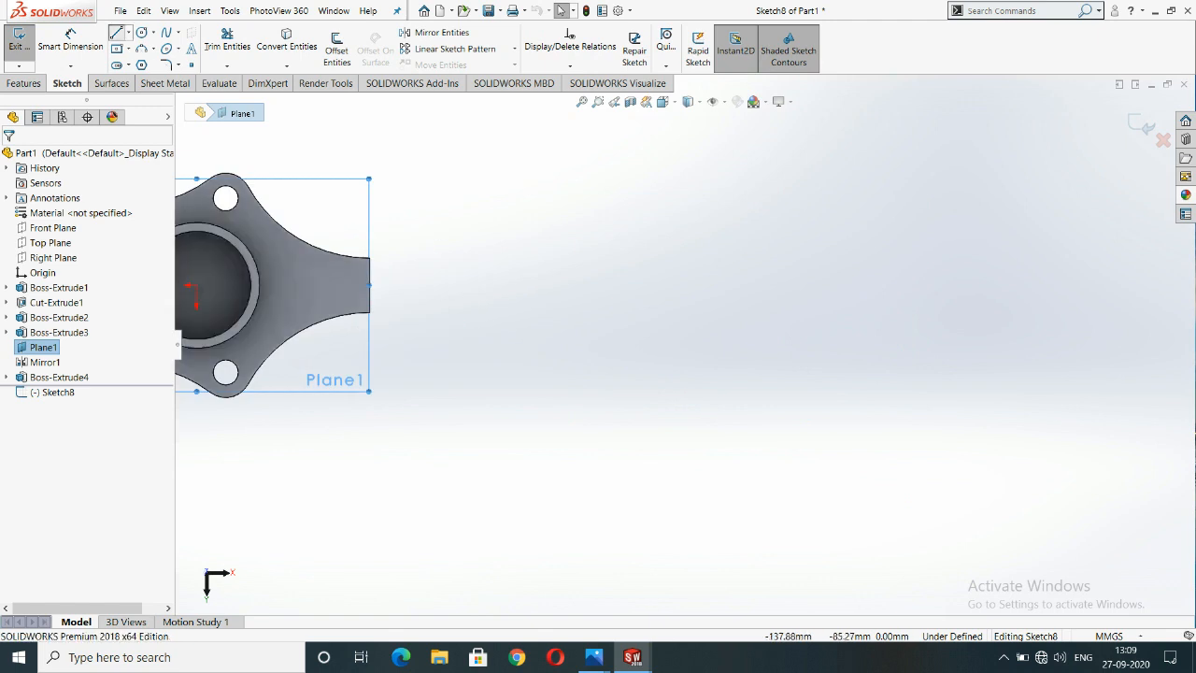
left_click(115, 32)
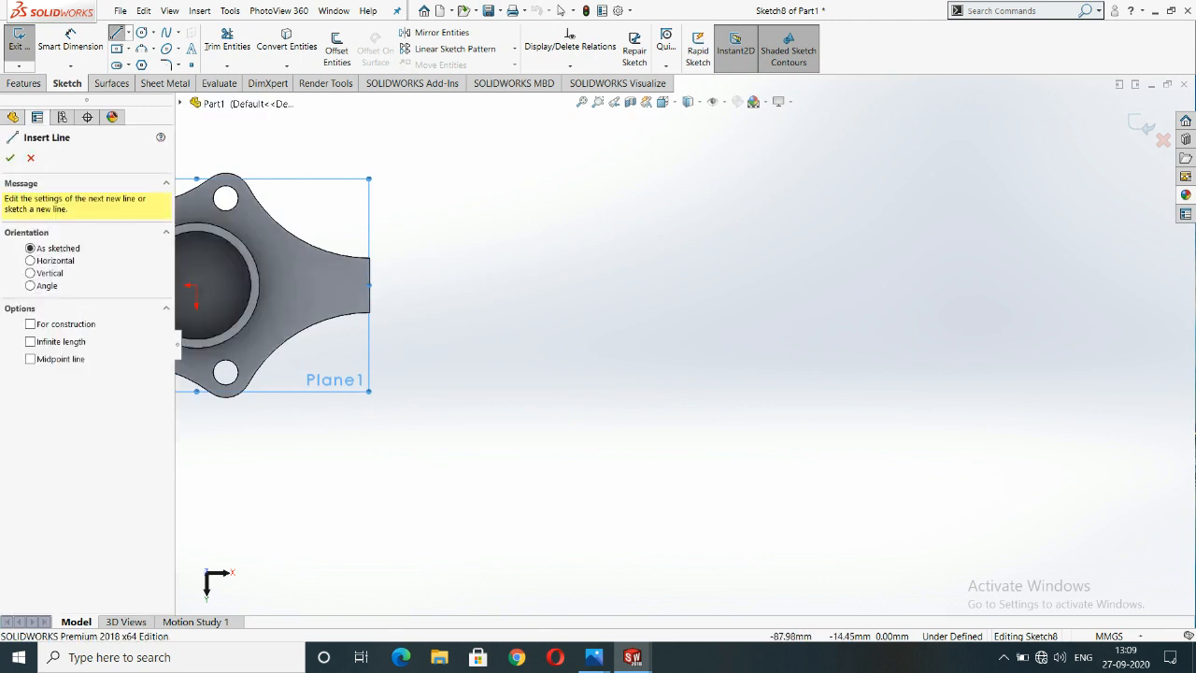
scroll(280, 257, "down", 5)
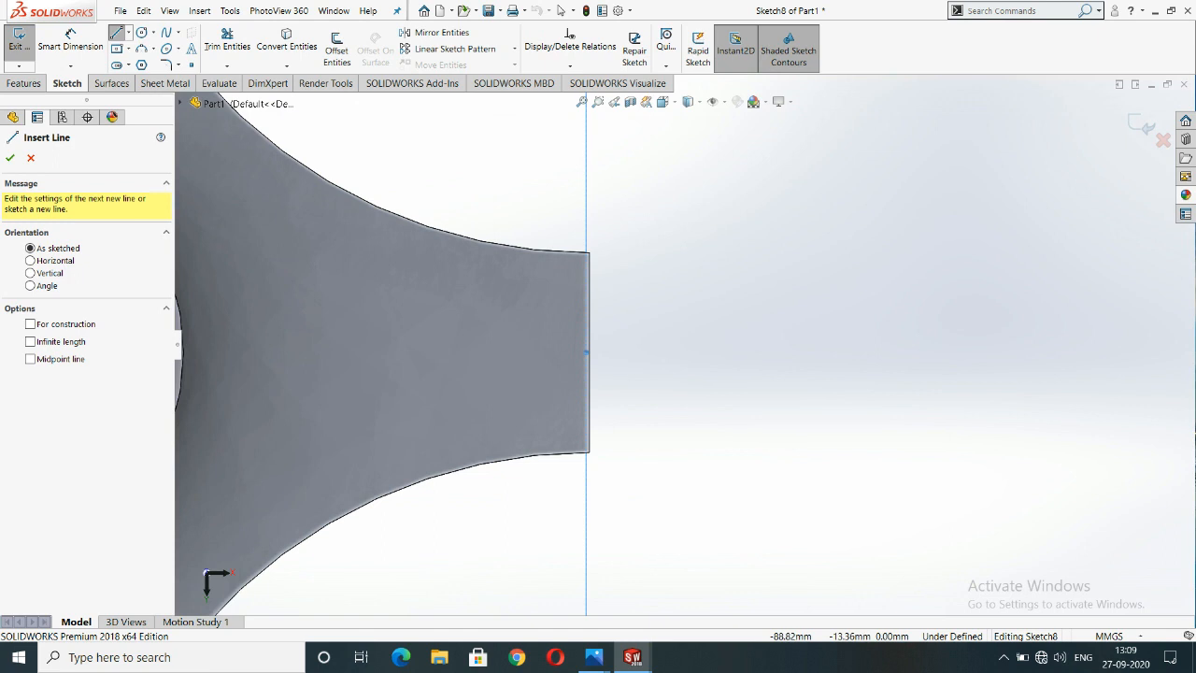
left_click(589, 252)
scroll(986, 262, "up", 3)
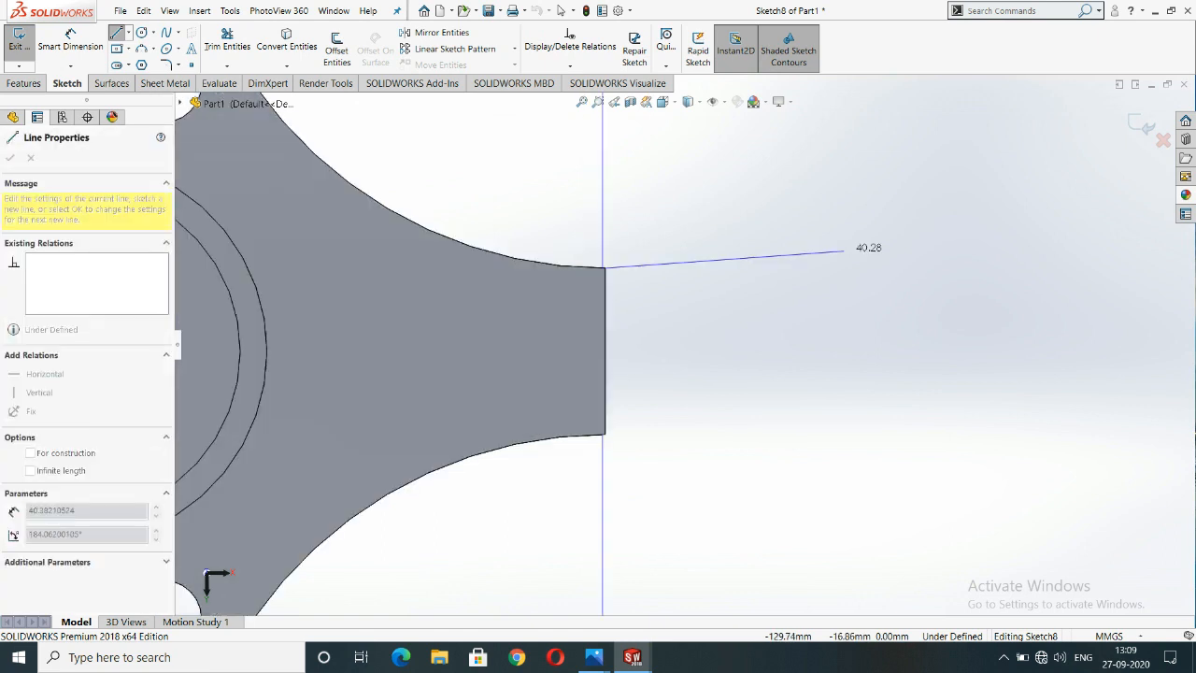
left_click(1002, 300)
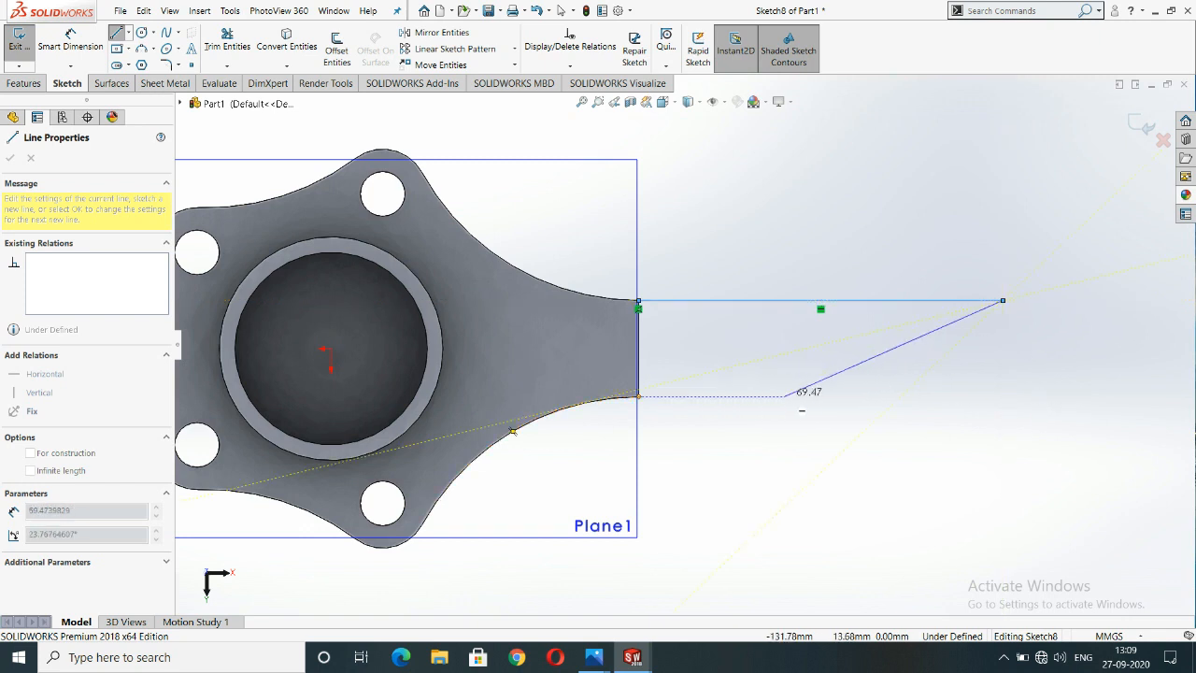
left_click(1003, 396)
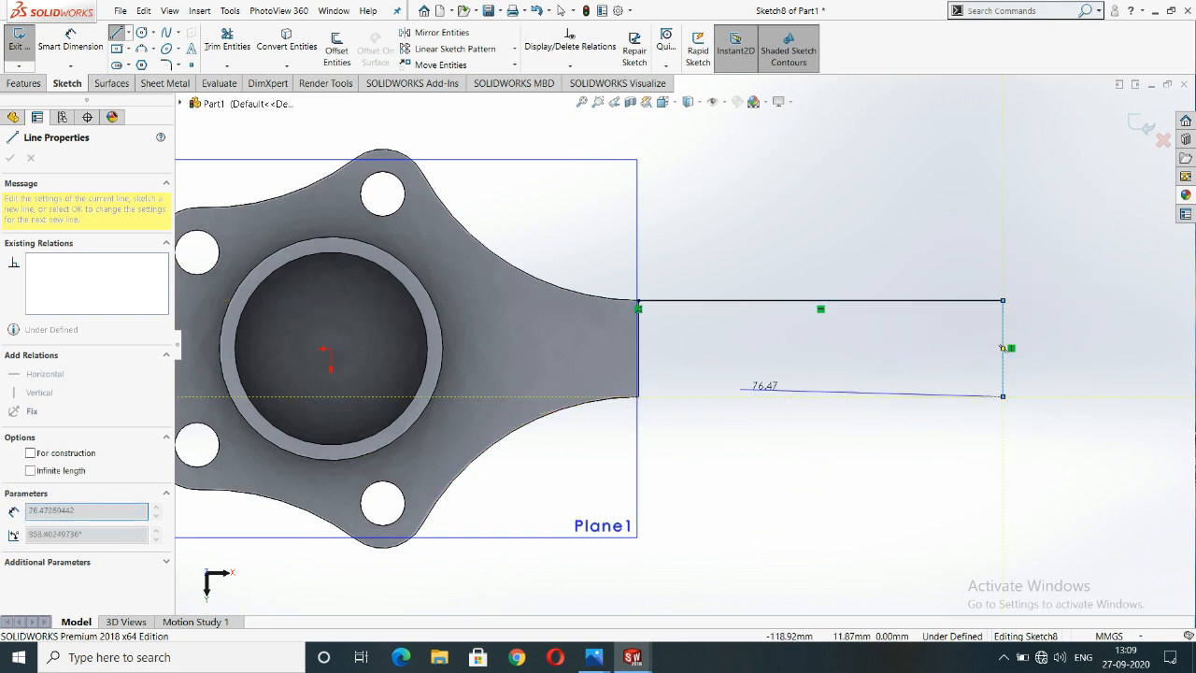
left_click(638, 396)
left_click(638, 300)
right_click(542, 199)
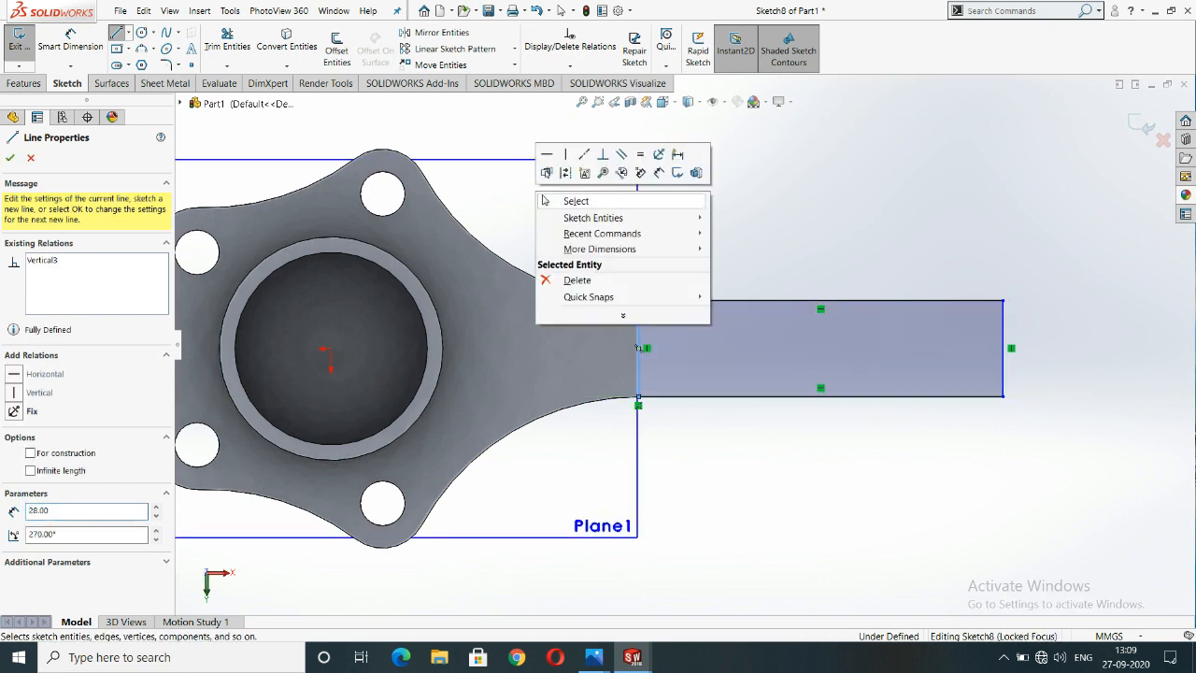
left_click(544, 201)
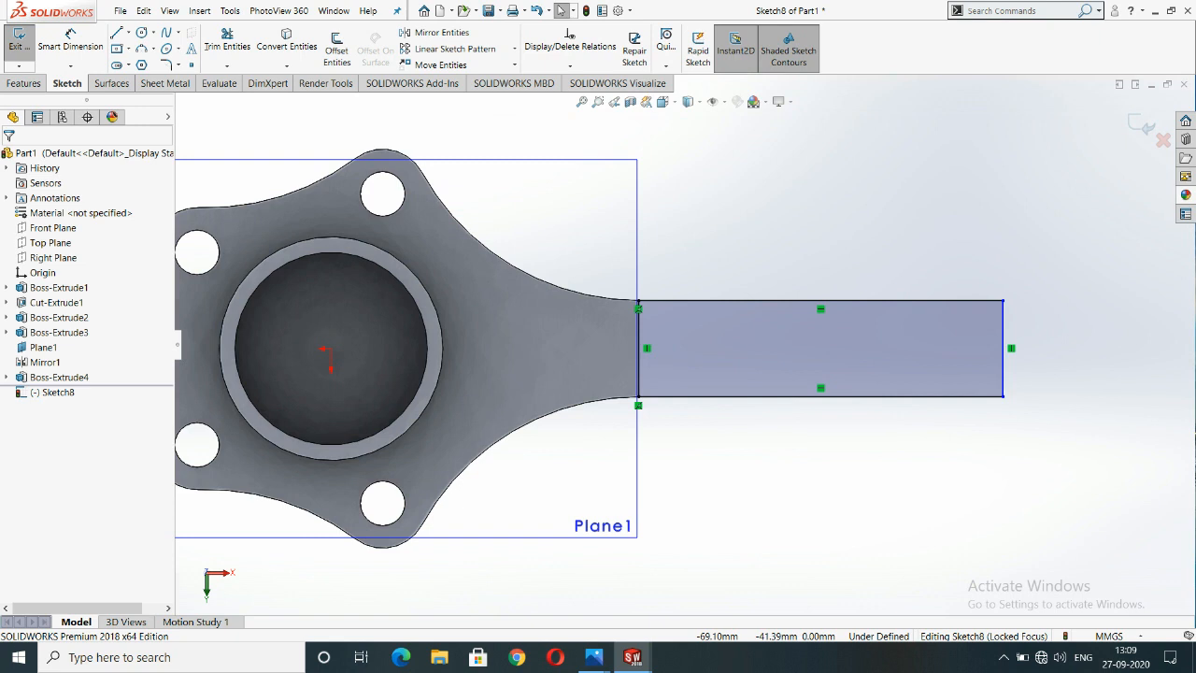
Dimension the horizontal distance from the origin to the rectangle's outer end line as 250 mm.
left_click(70, 37)
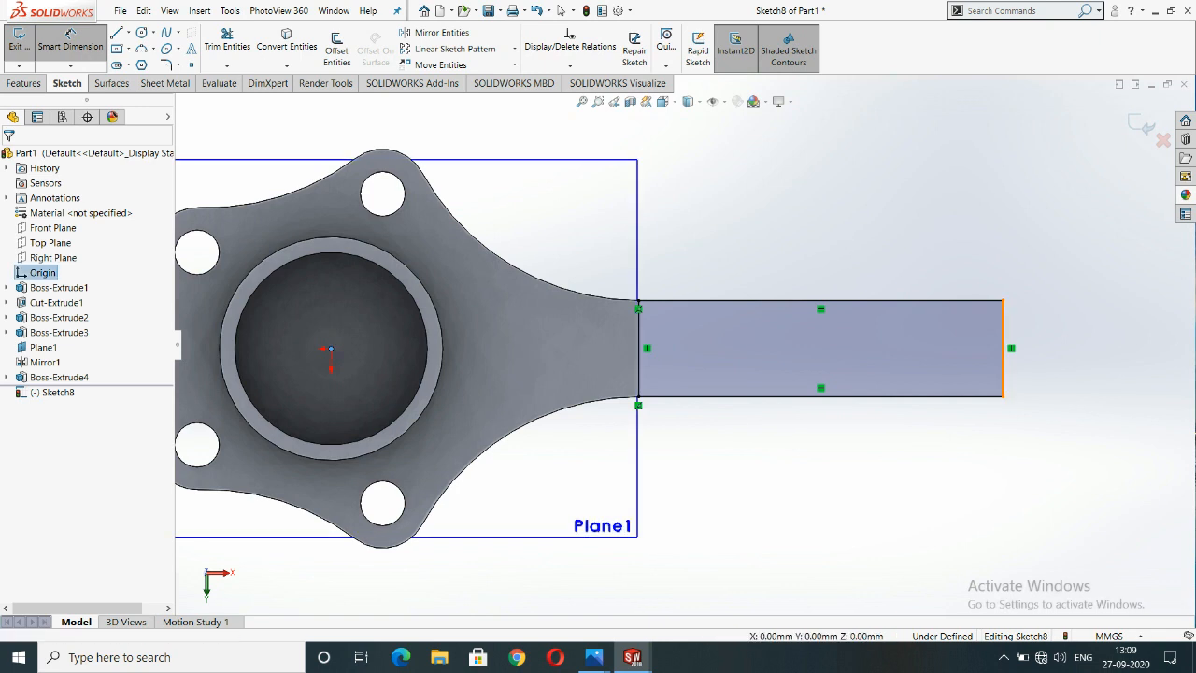
left_click(1002, 355)
left_click(733, 202)
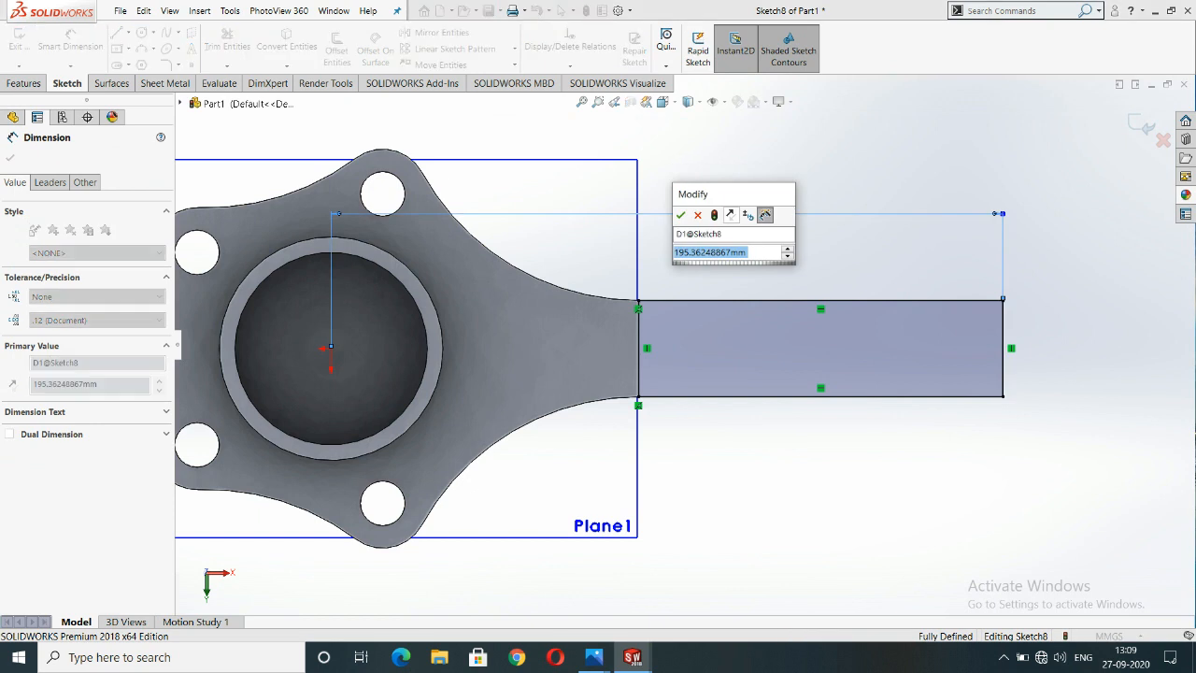
type("250")
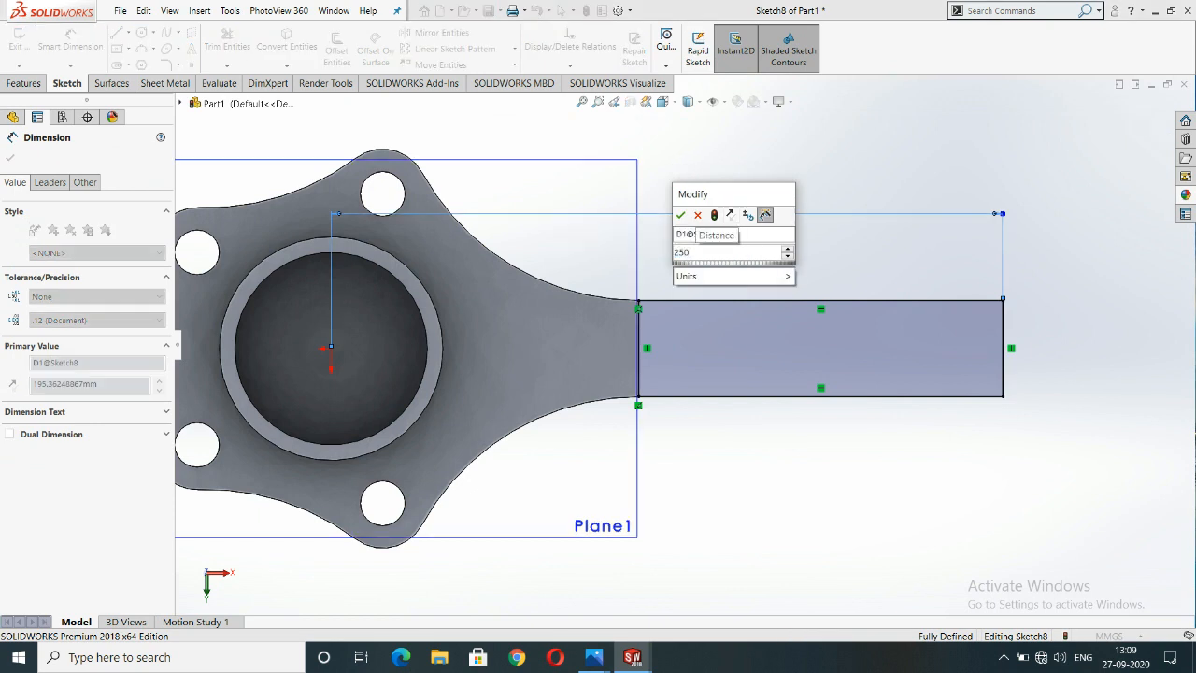
key("Return")
key("f")
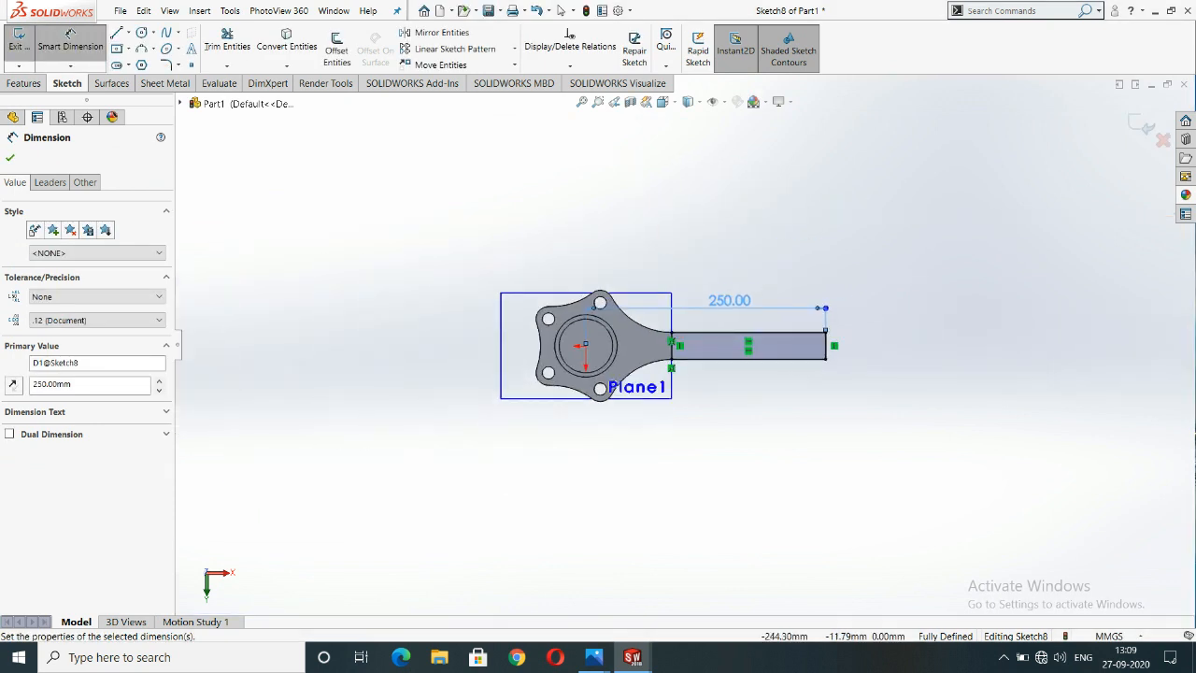
scroll(814, 351, "down", 5)
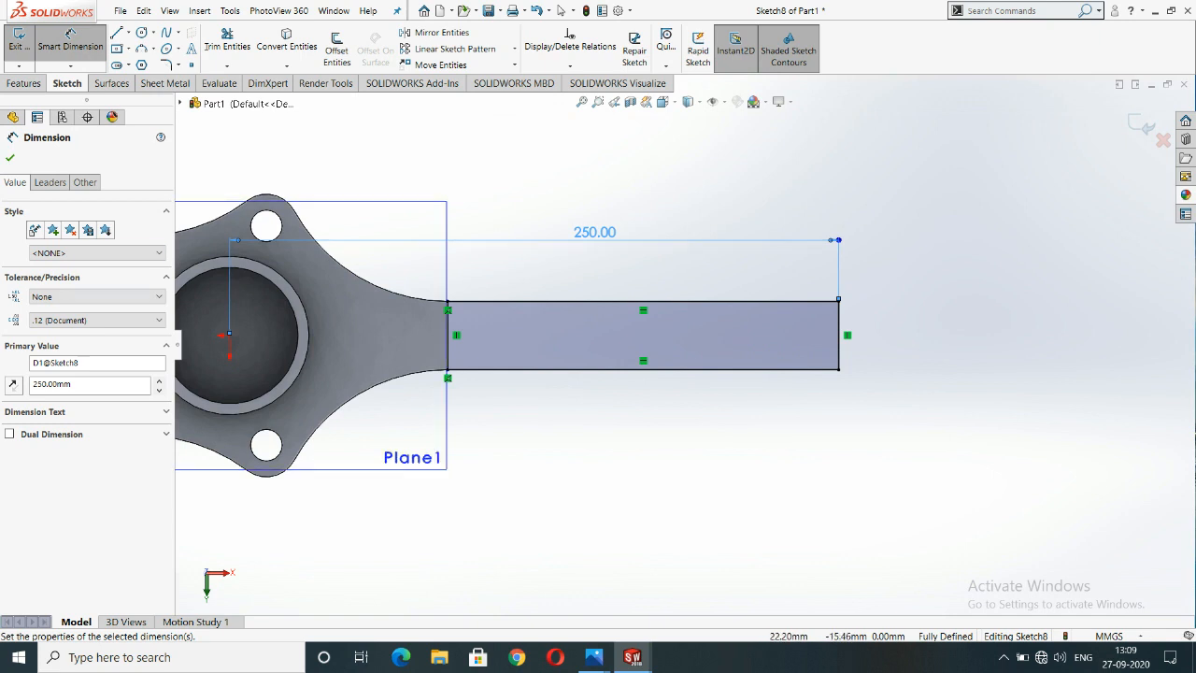
left_click(10, 158)
Extrude the rectangle as a merged boss, 28 mm with a Mid Plane end condition, to form the arm's bar.
left_click(23, 83)
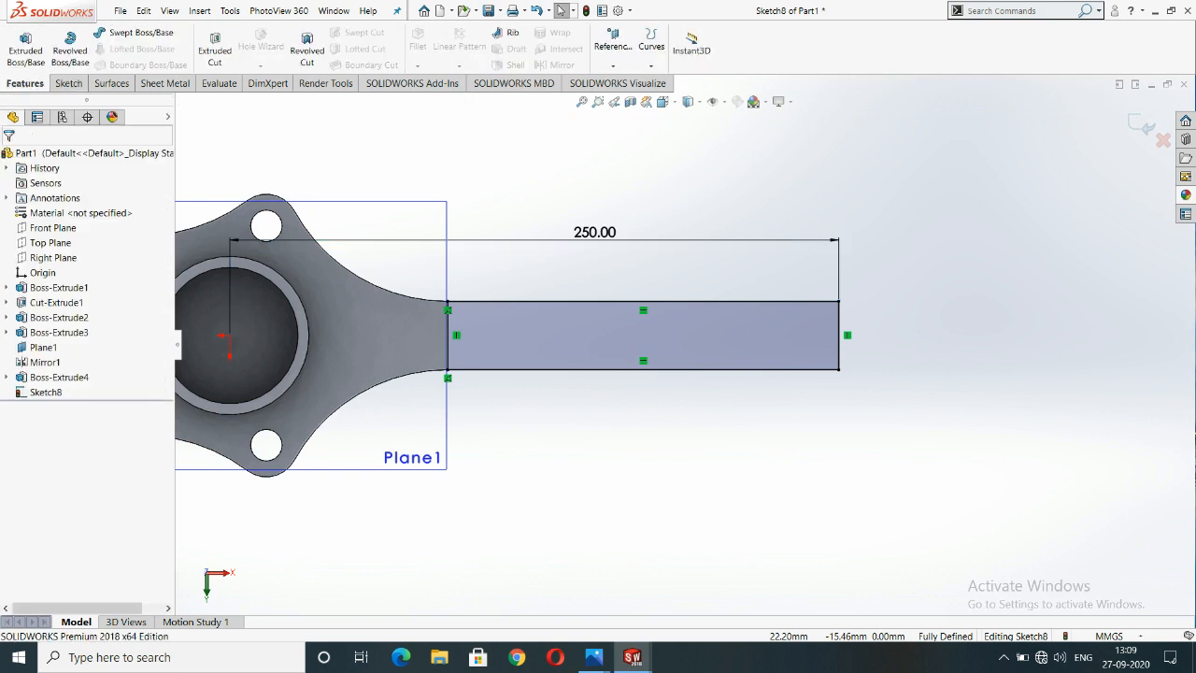
left_click(25, 48)
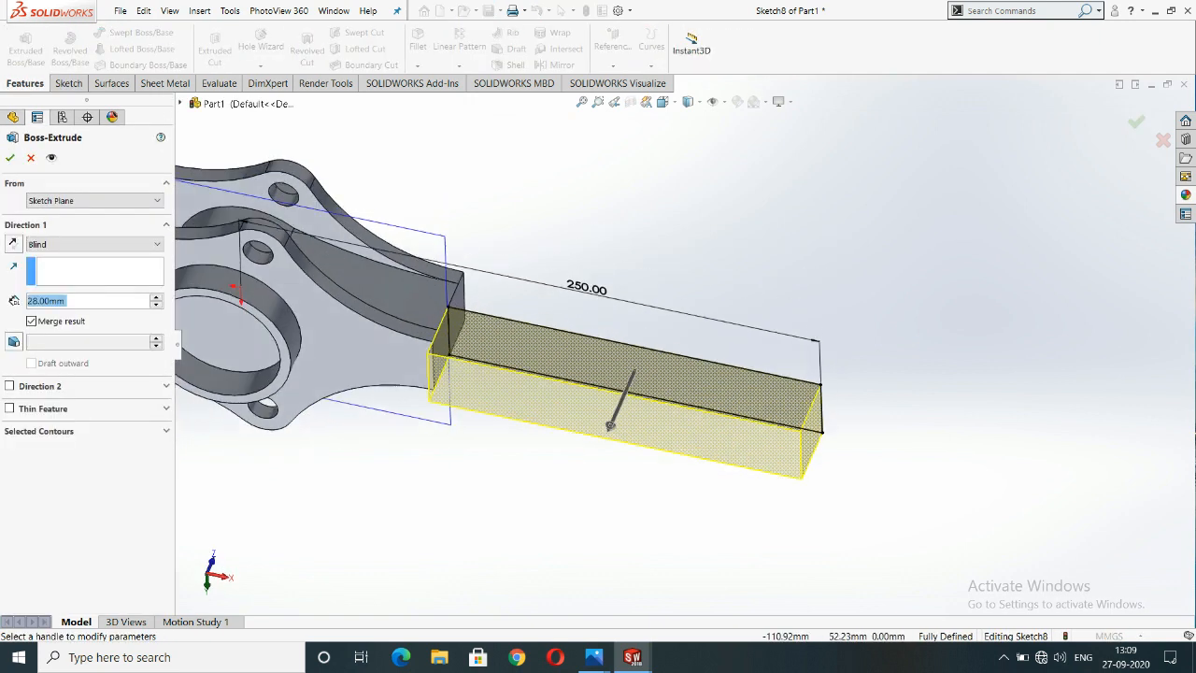
left_click(94, 244)
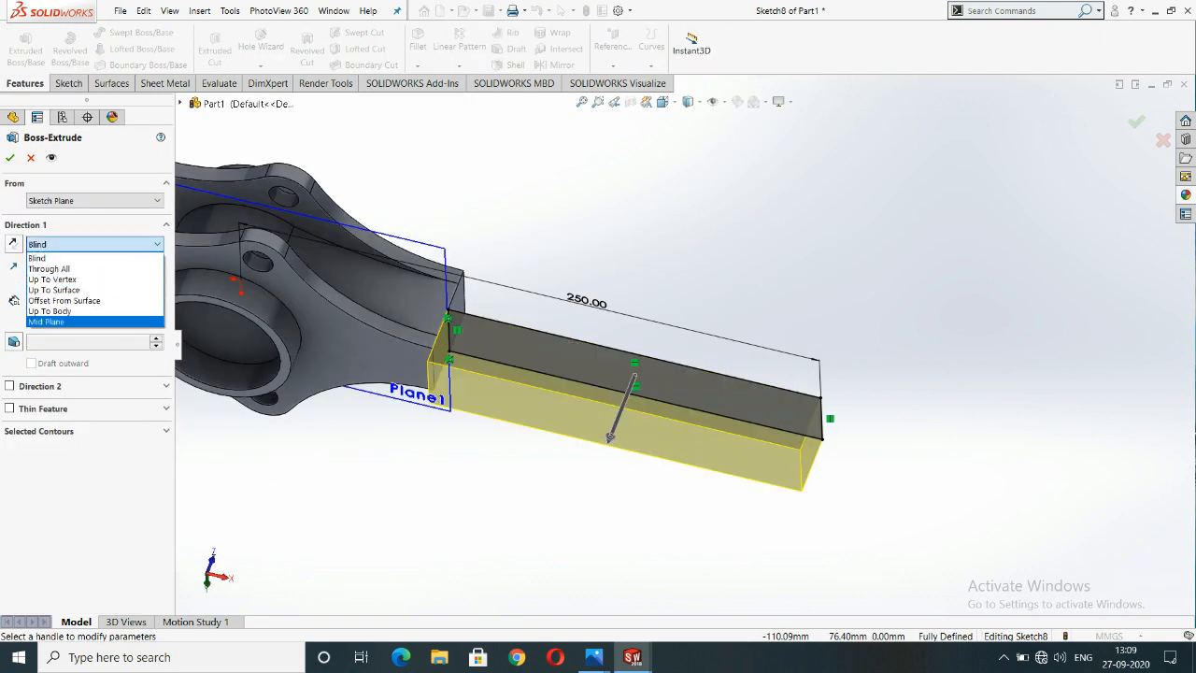
left_click(56, 322)
left_click(10, 158)
middle_click_drag(598, 336, 523, 373)
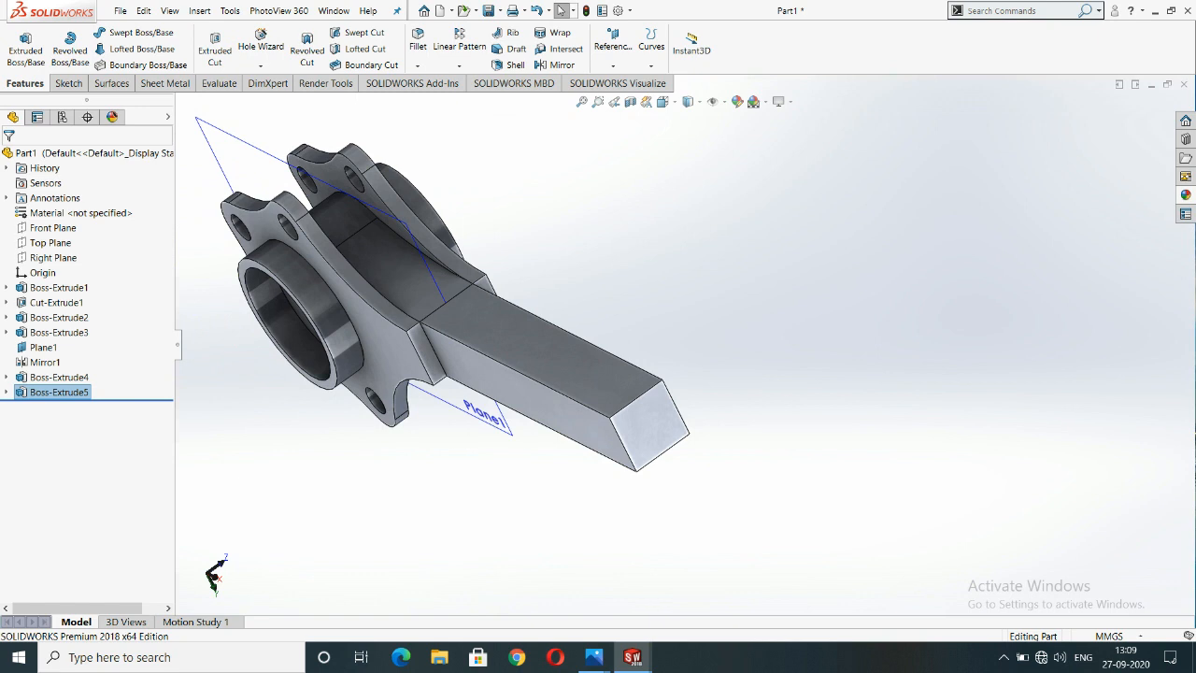
Edit the bar's extrusion and set its Mid Plane depth to 42 mm.
left_click(59, 391)
left_click(45, 392)
left_click(43, 362)
right_click(59, 392)
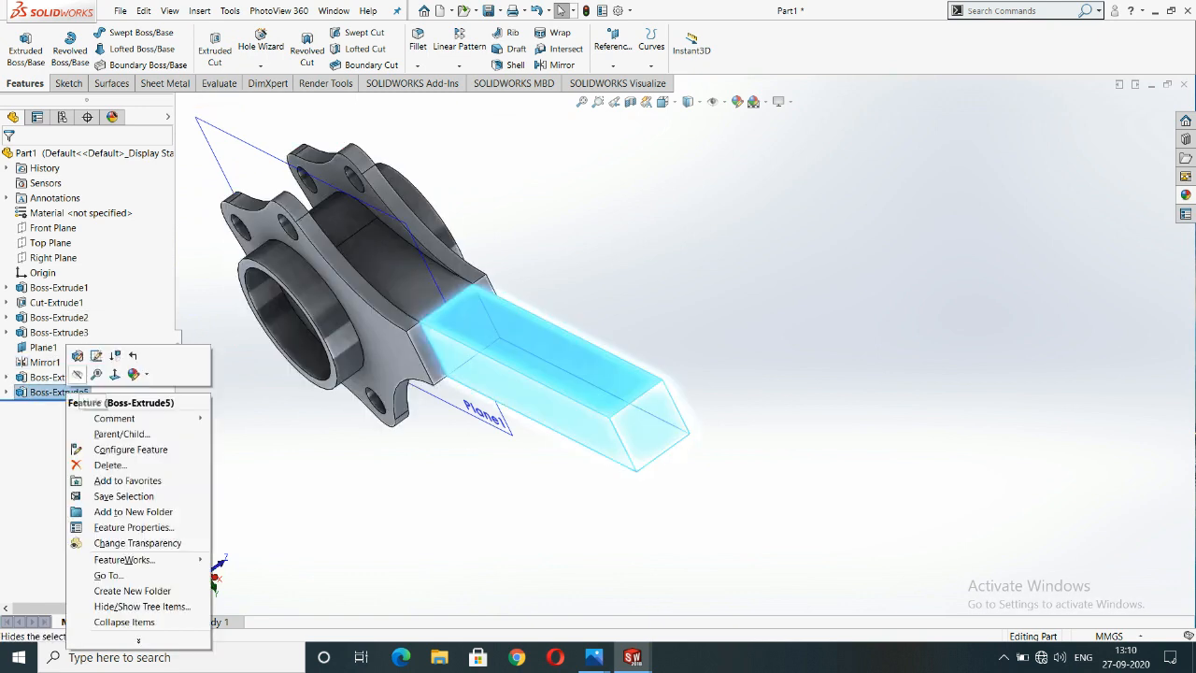
left_click(78, 356)
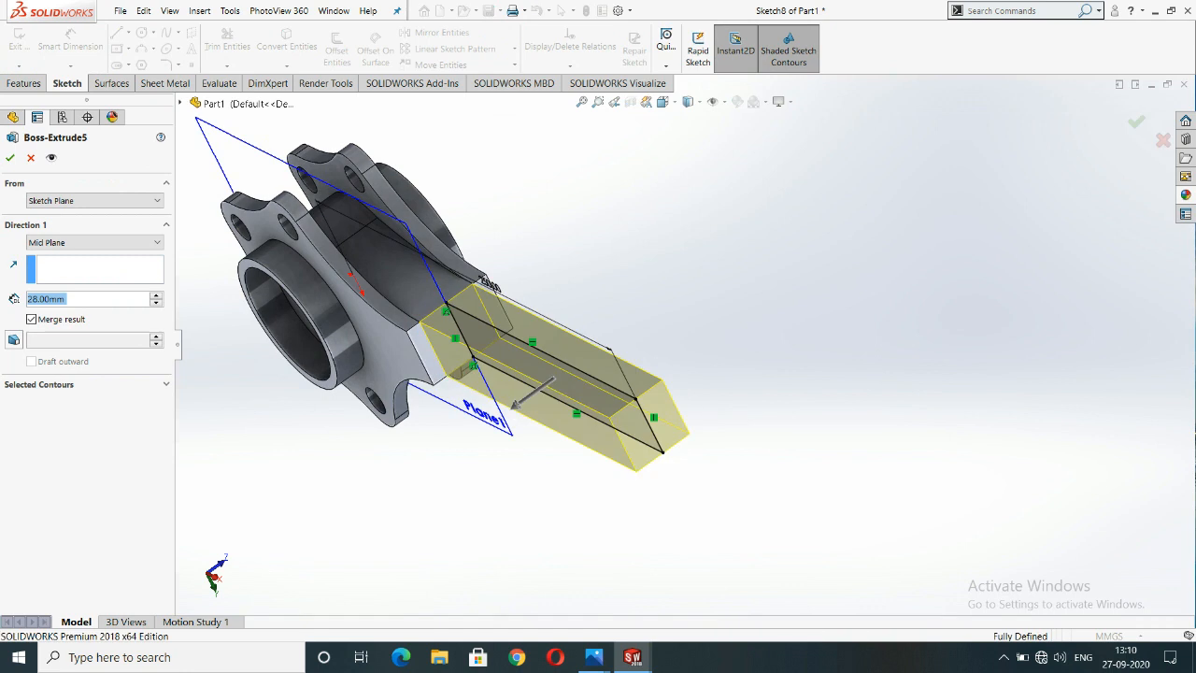
type("42")
key("Return")
left_click(10, 158)
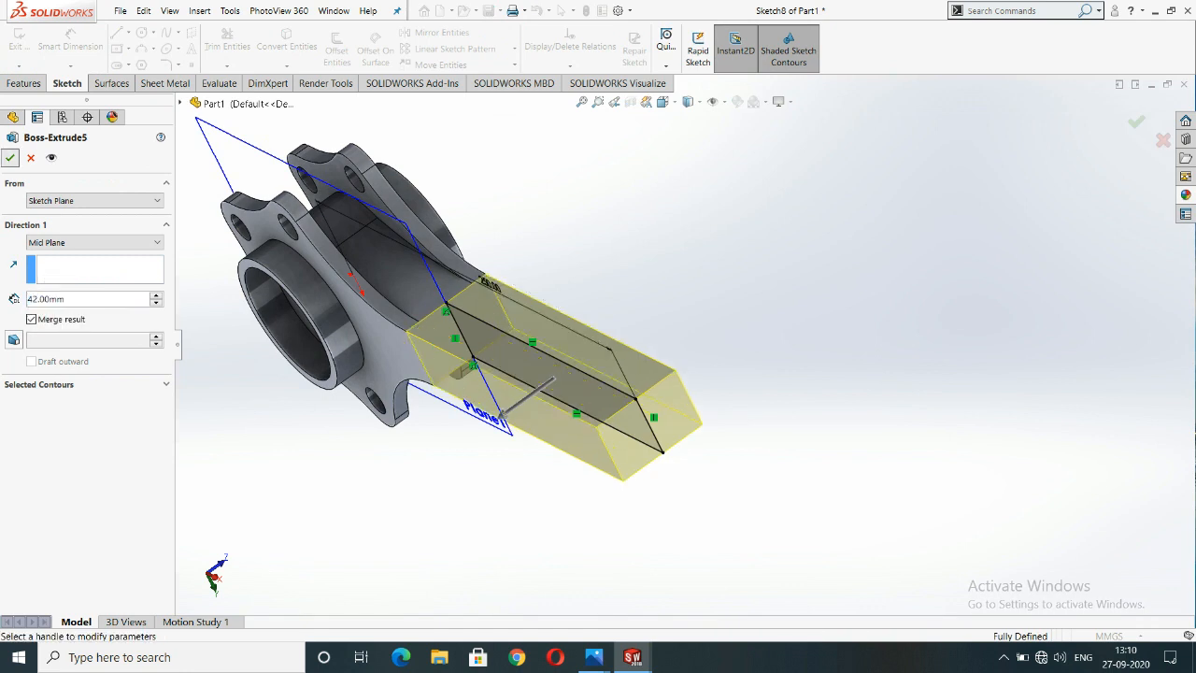
middle_click_drag(560, 393, 682, 327)
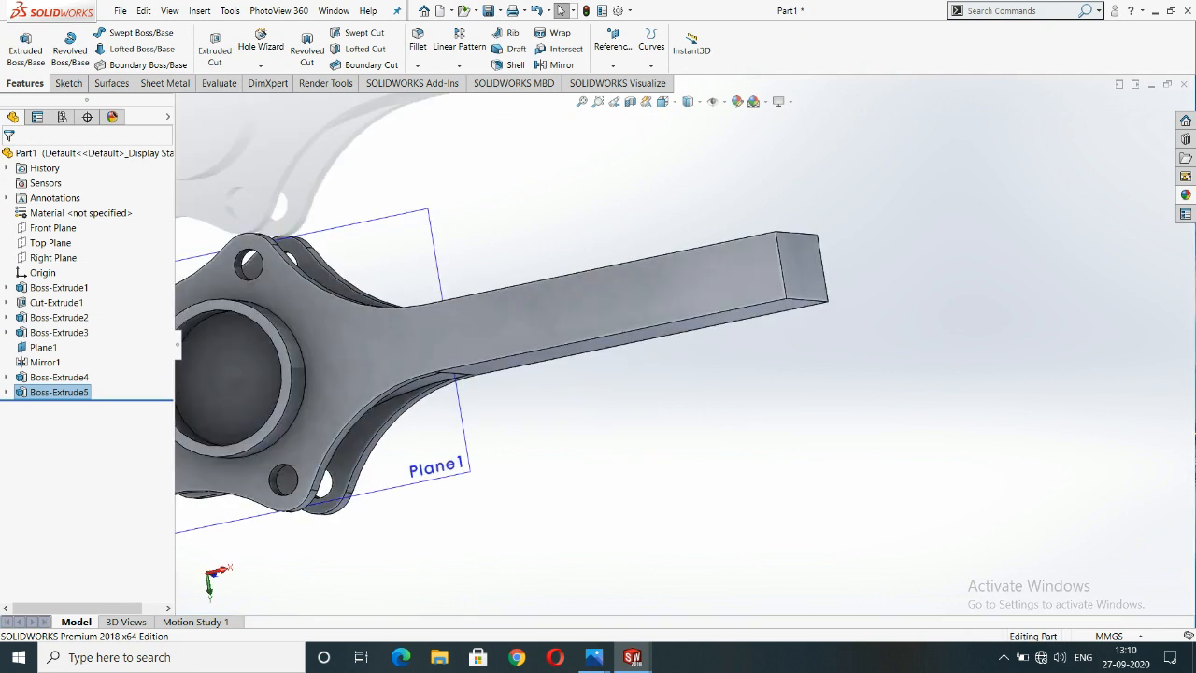
View the part face-on and start another sketch on Plane1 for the bar's outer end.
key("space")
left_click(449, 370)
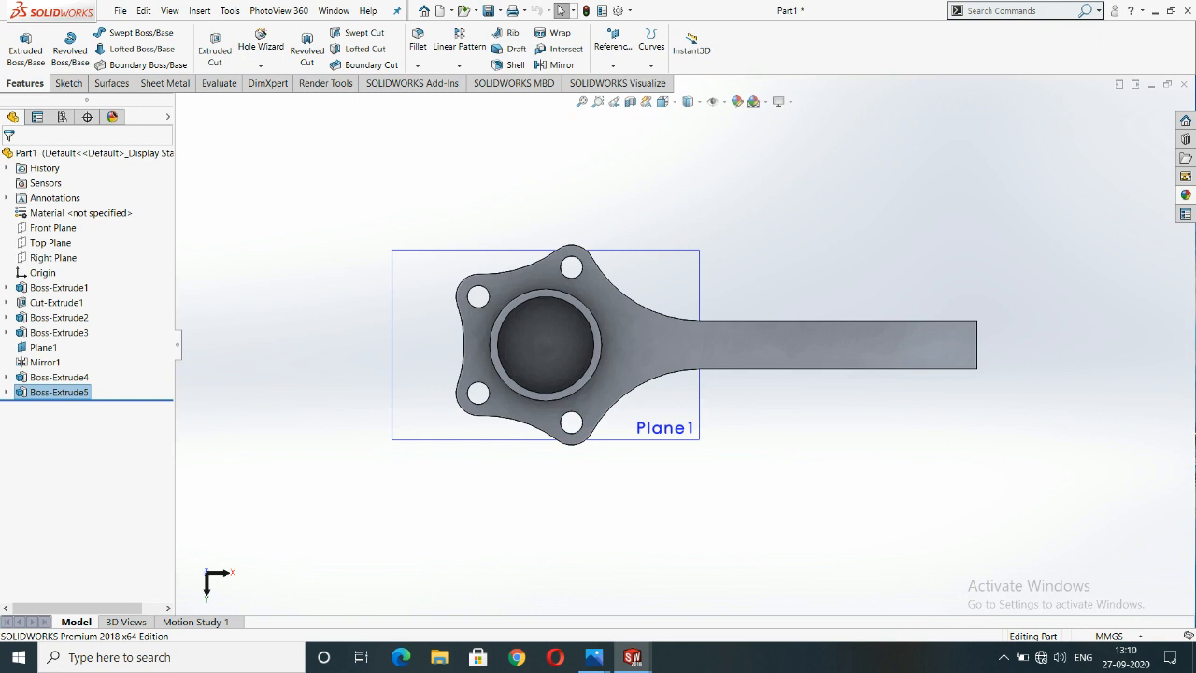
left_click(691, 251)
left_click(689, 215)
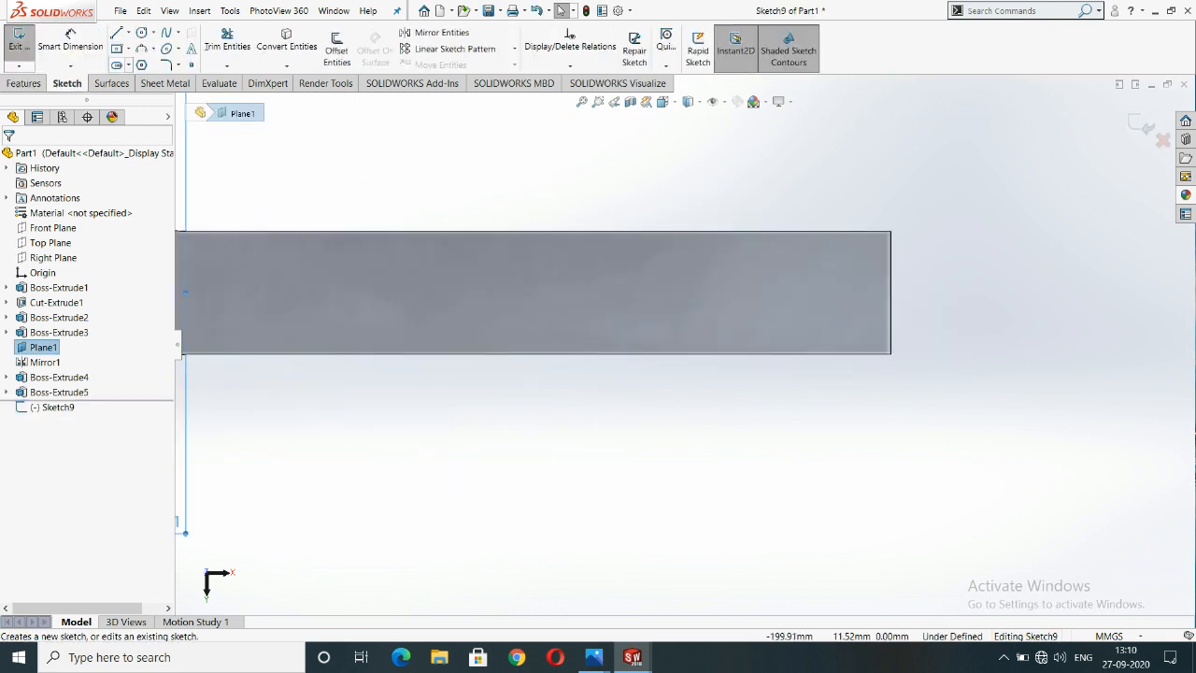
Sketch a horizontal centerpoint straight slot along the bar's centreline, about 279 mm long and 10 mm wide.
left_click(115, 65)
scroll(334, 301, "up", 2)
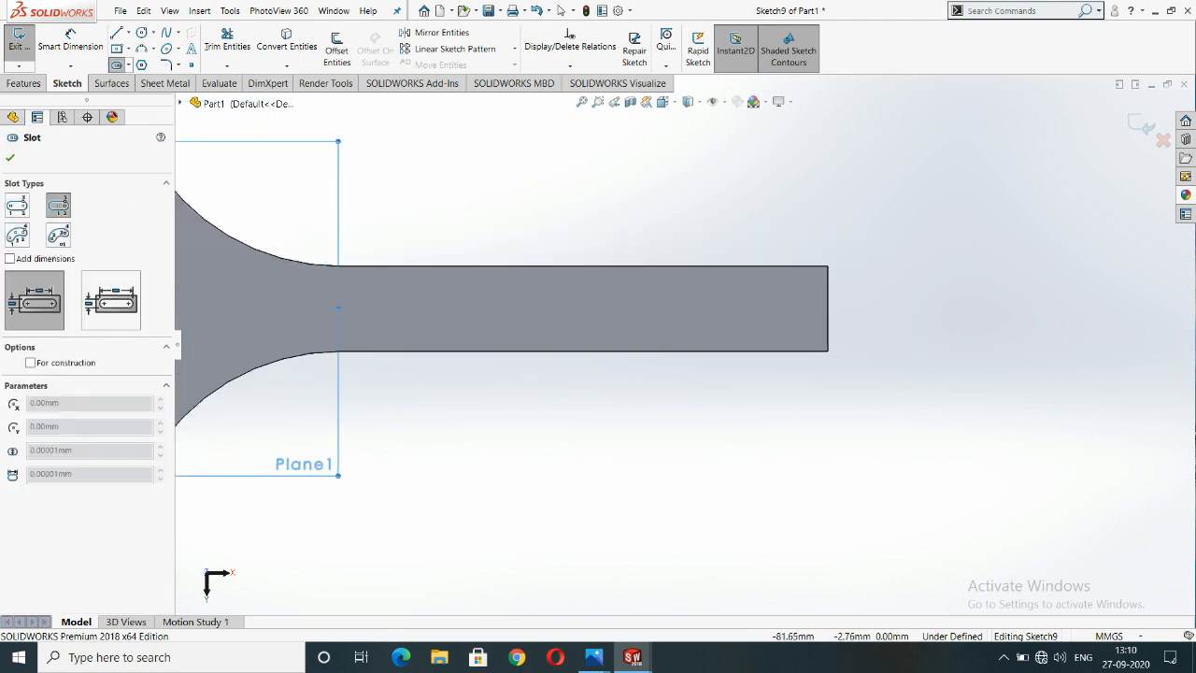
left_click(317, 308)
left_click(741, 309)
left_click(316, 316)
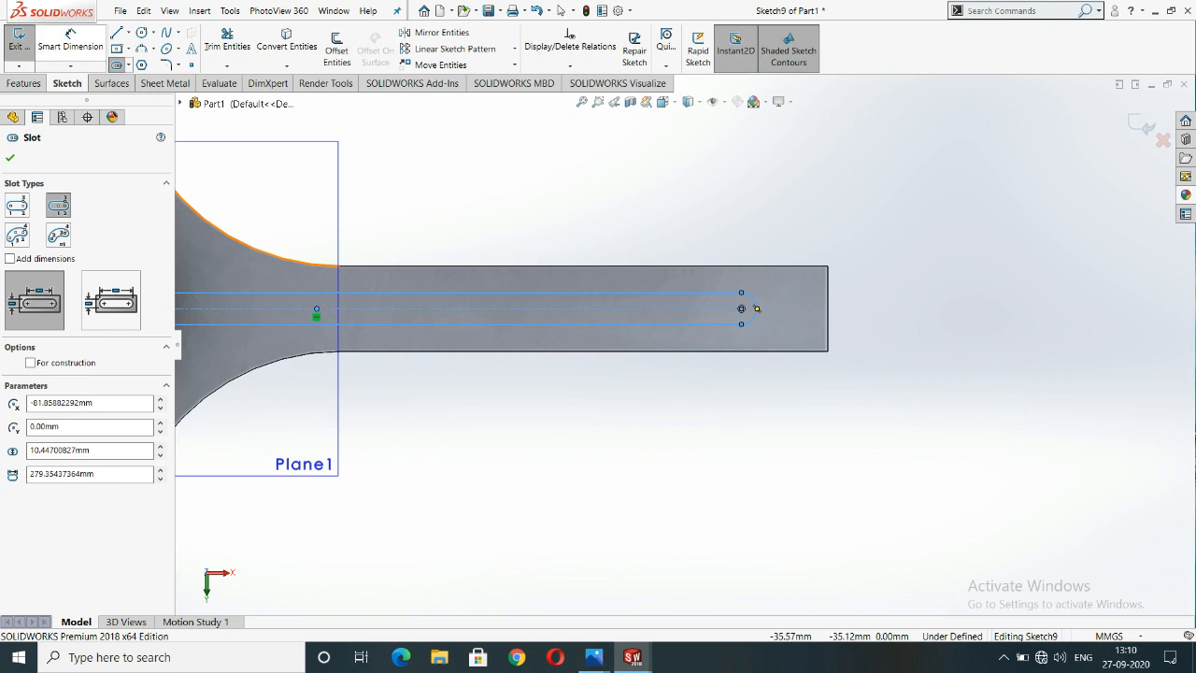
Dimension the slot with a 150 mm centre-to-centre length and an 8 mm end radius.
left_click(70, 37)
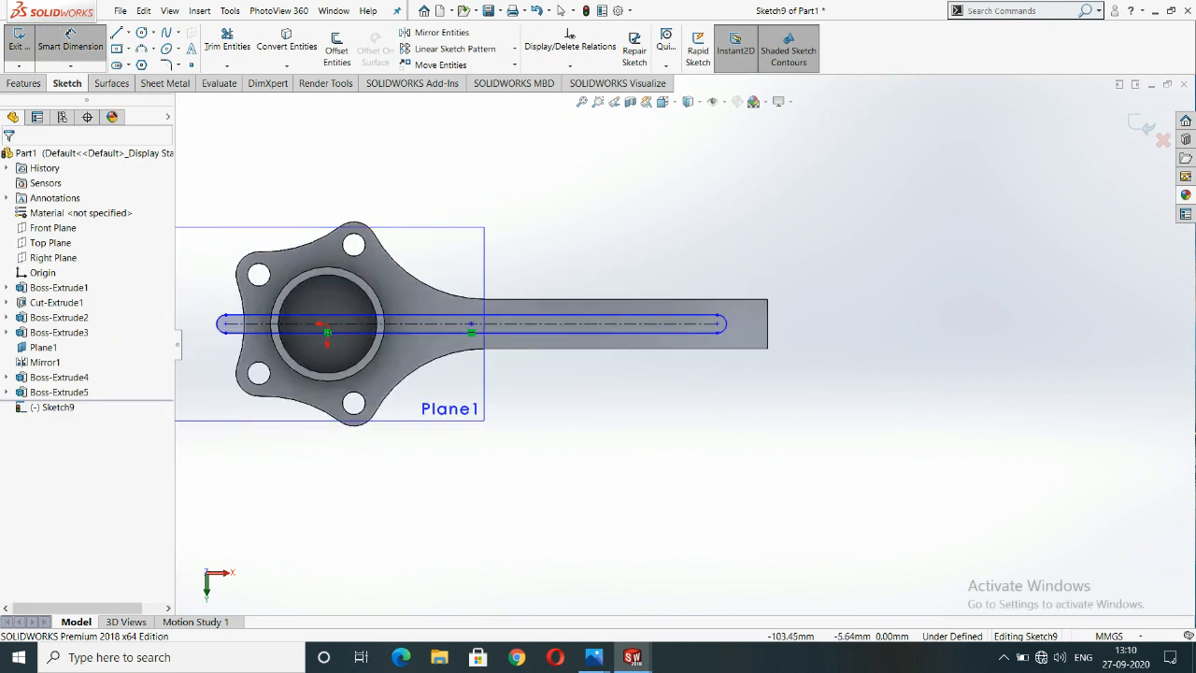
left_click(509, 314)
left_click(509, 219)
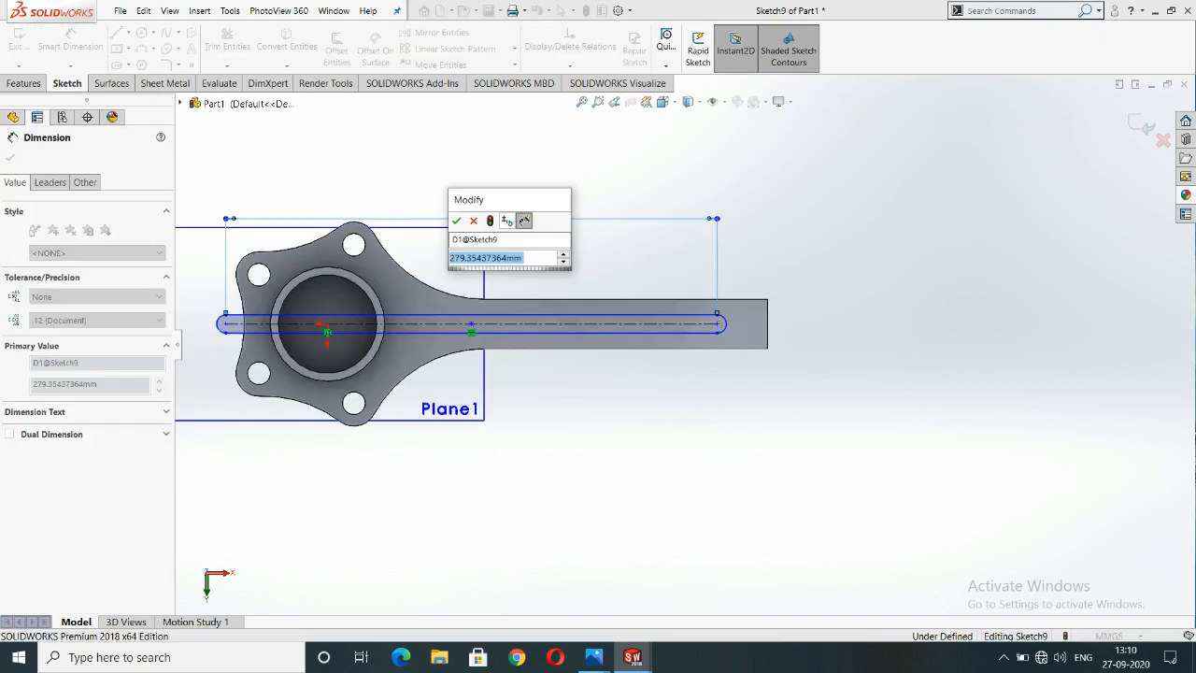
type("150")
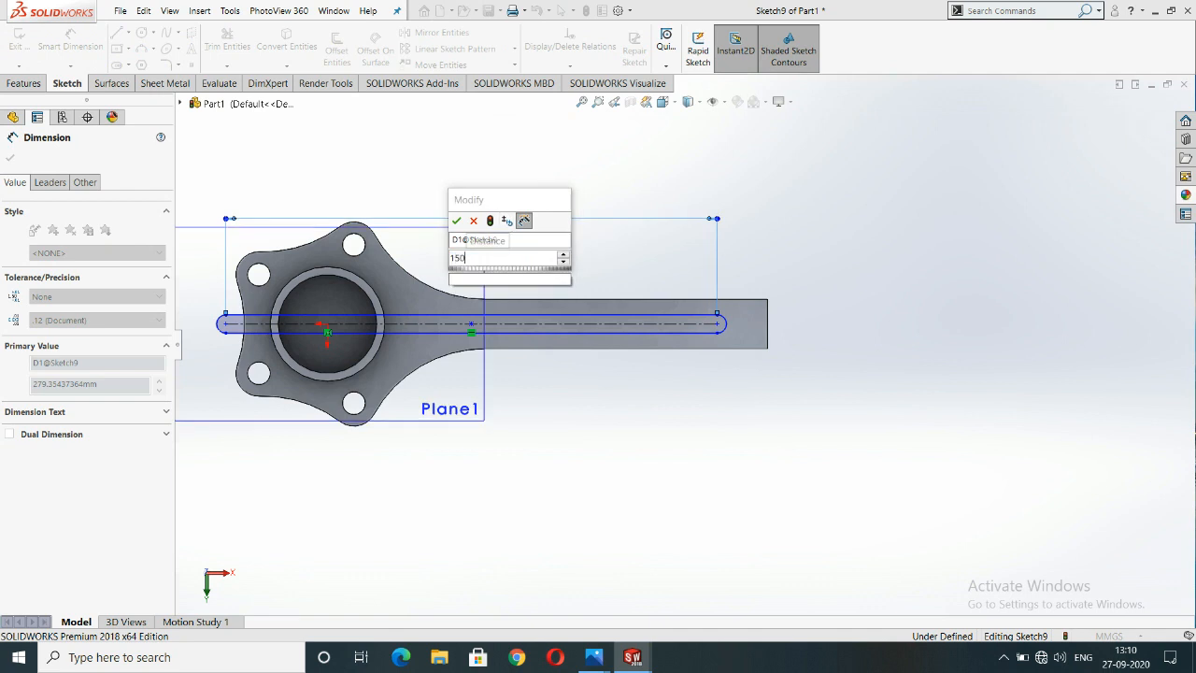
key("Return")
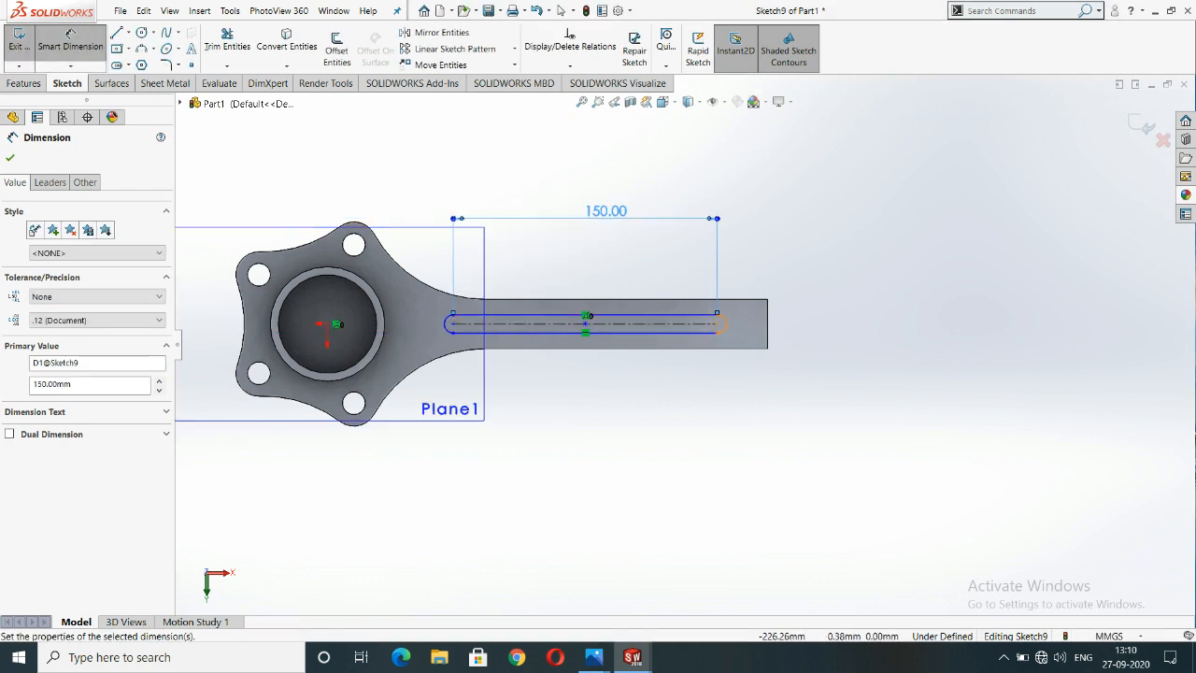
left_click(727, 324)
left_click(778, 233)
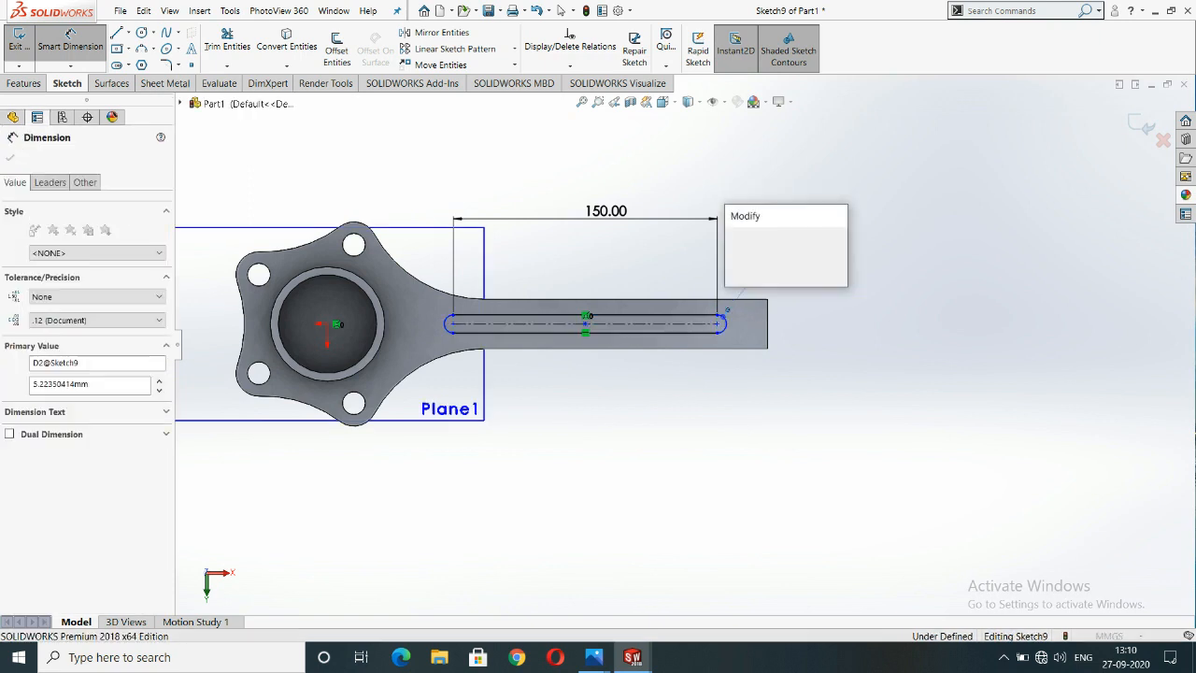
type("8")
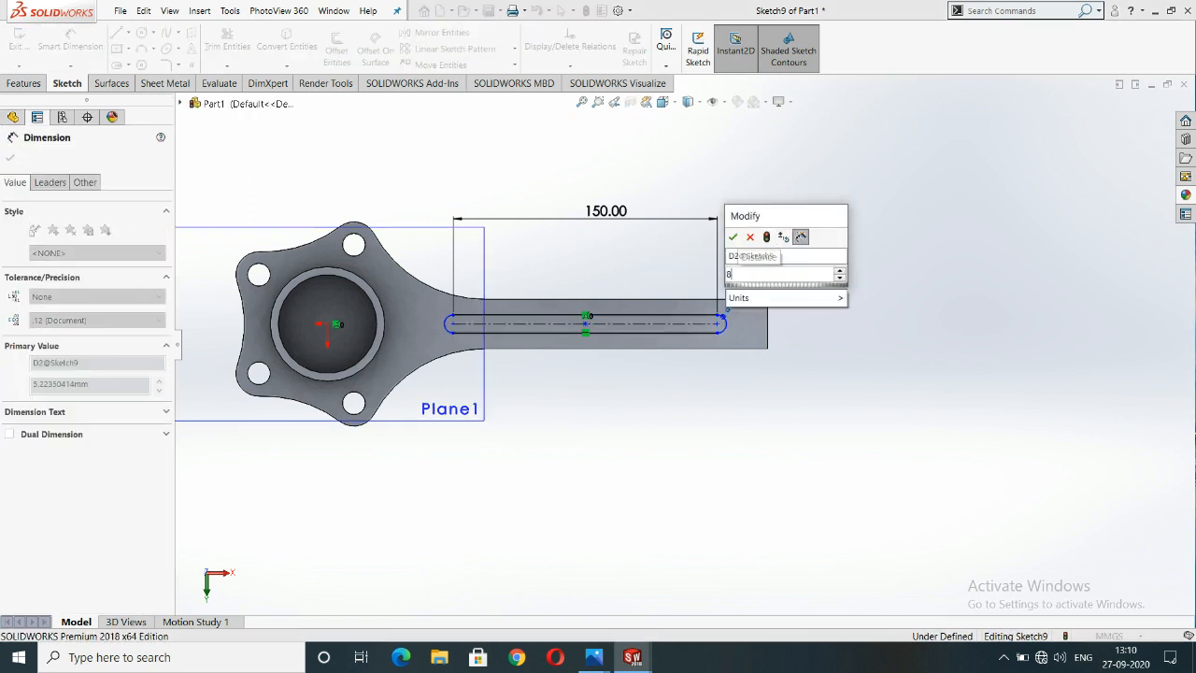
key("Return")
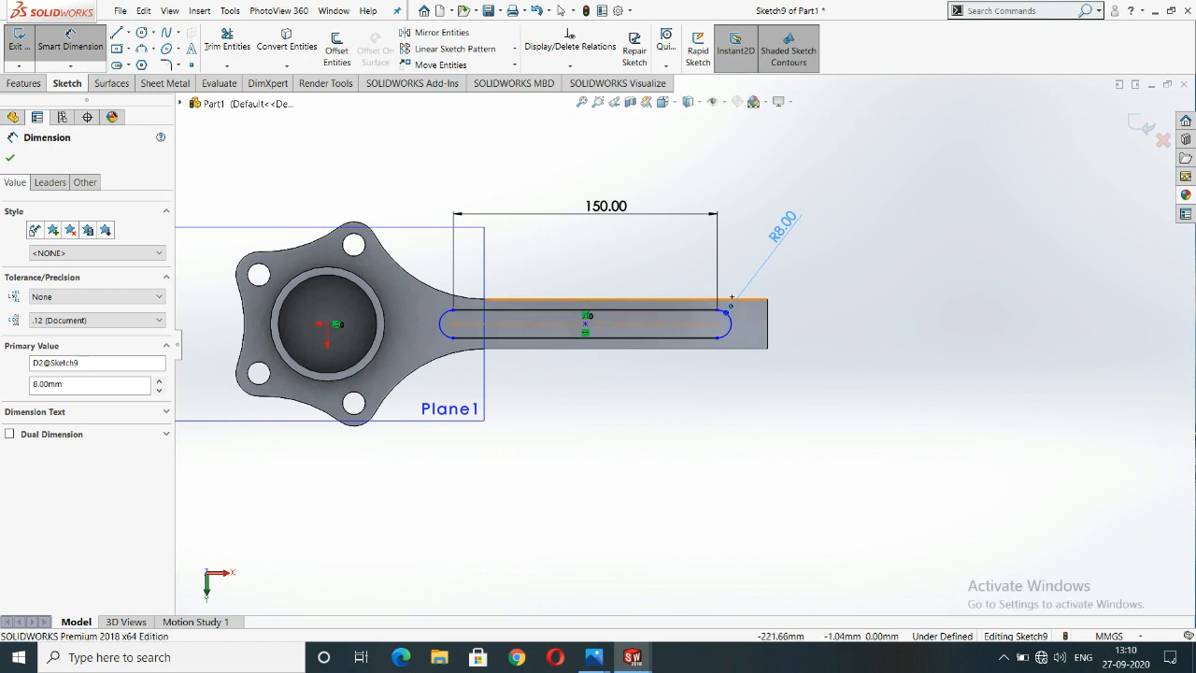
Dimension the horizontal distance from the slot's outer arc centre to the bar's outer end as 30 mm.
left_click(731, 297)
left_click(767, 349)
left_click(742, 409)
type("30")
key("Return")
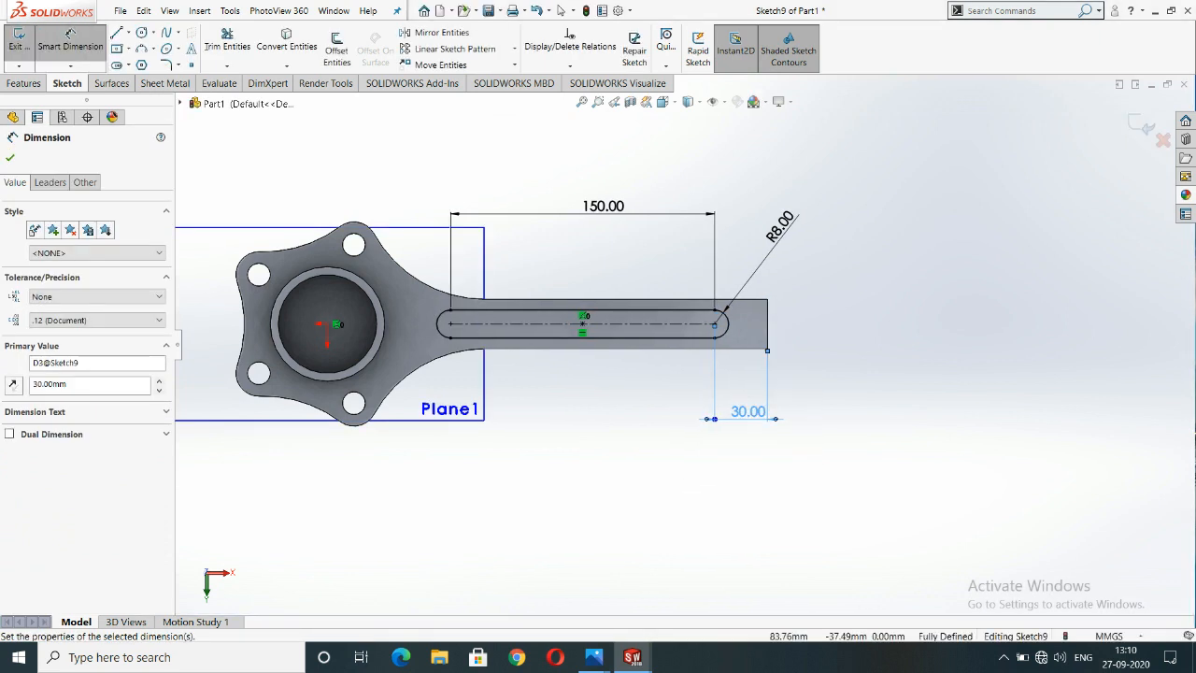
Cut the slot through the bar with an Extruded Cut, 45 mm deep with a Mid Plane end condition.
left_click(24, 83)
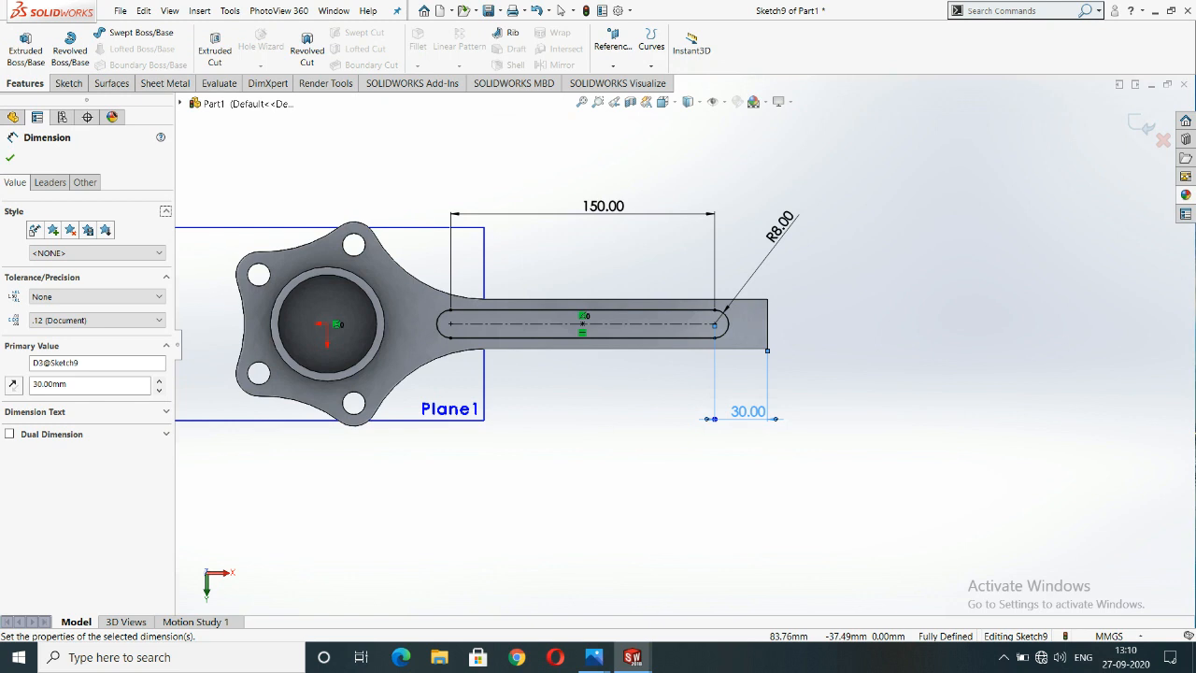
left_click(214, 49)
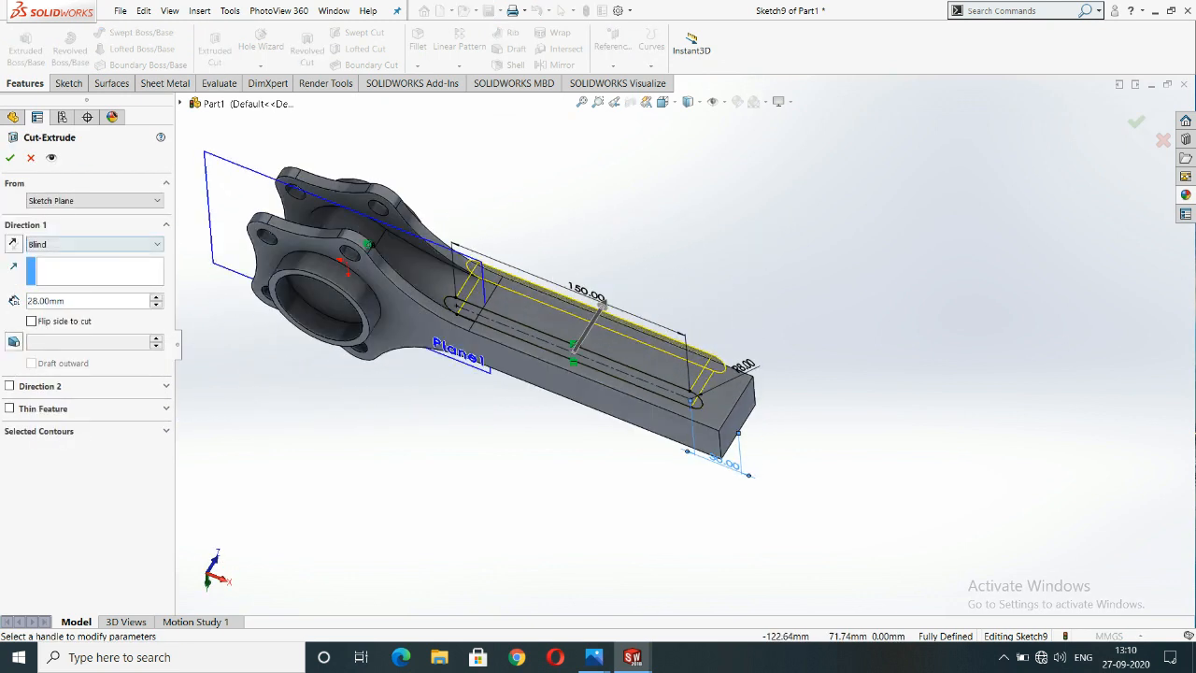
left_click(93, 244)
left_click(56, 341)
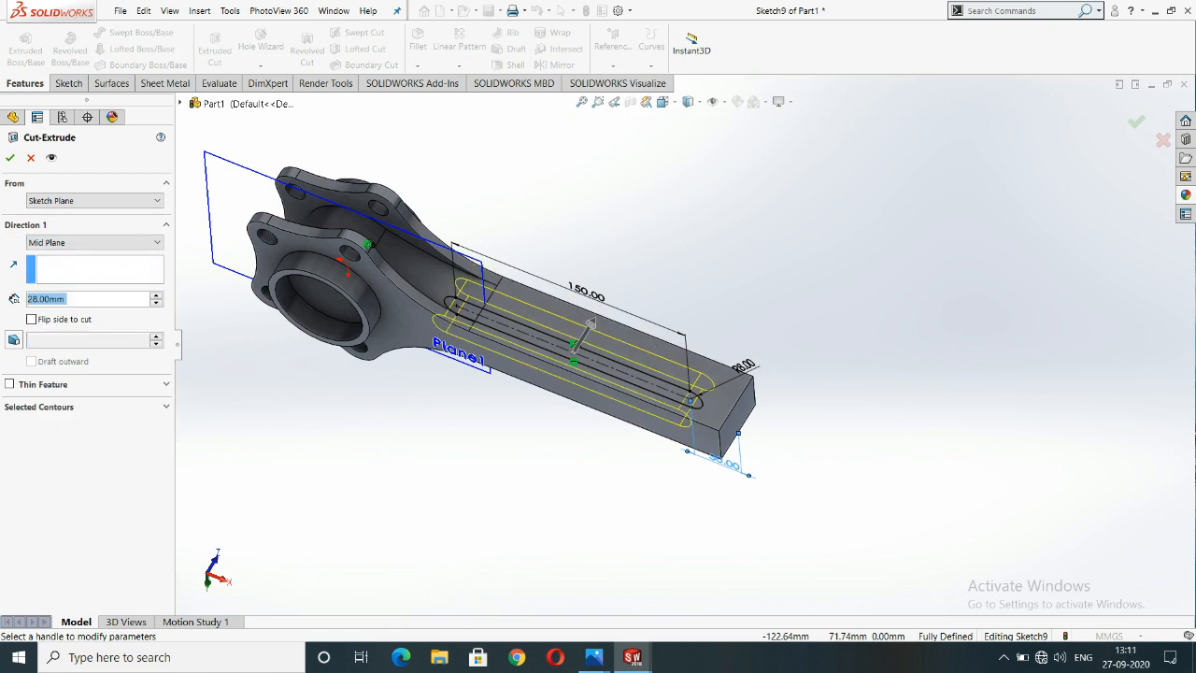
type("45")
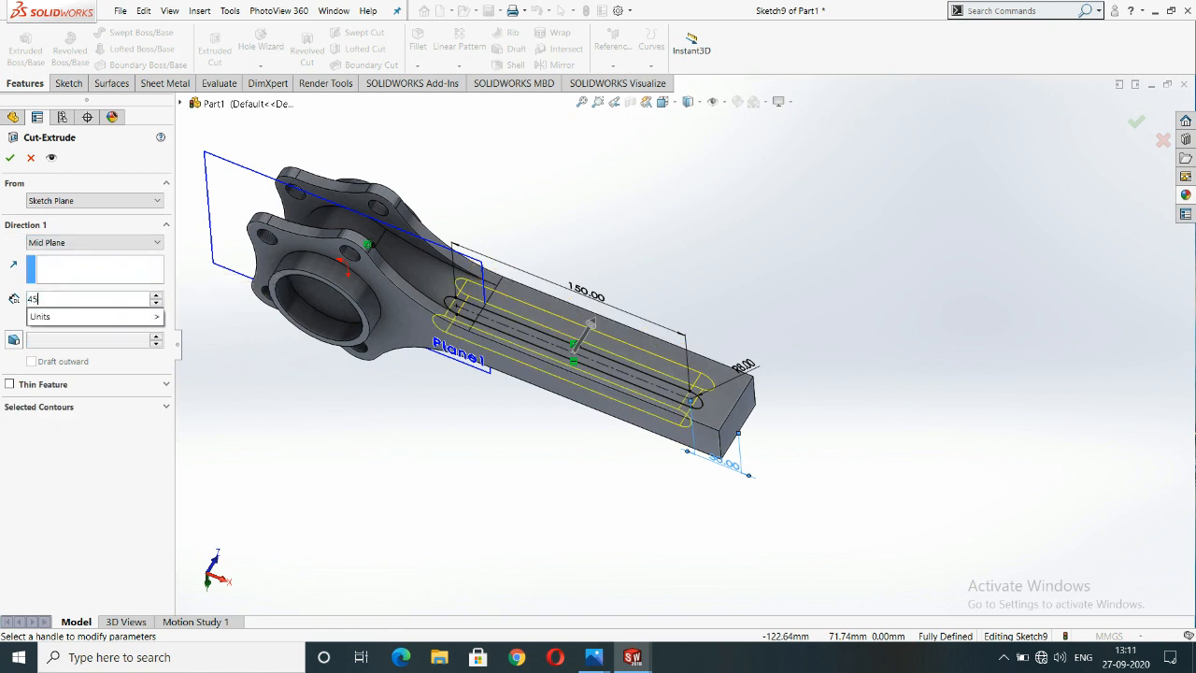
key("Return")
left_click(9, 158)
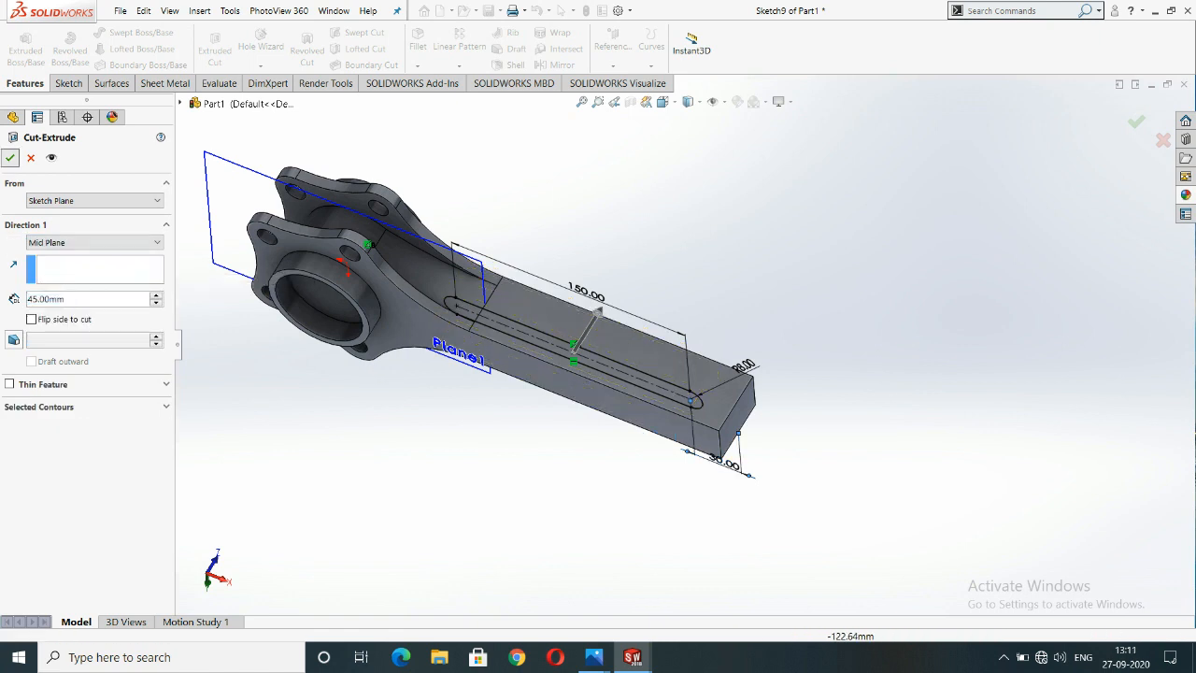
Start a sketch on the bar's long side face perpendicular to the slotted faces and view it face-on.
key("ctrl+1")
middle_click_drag(593, 238, 594, 359)
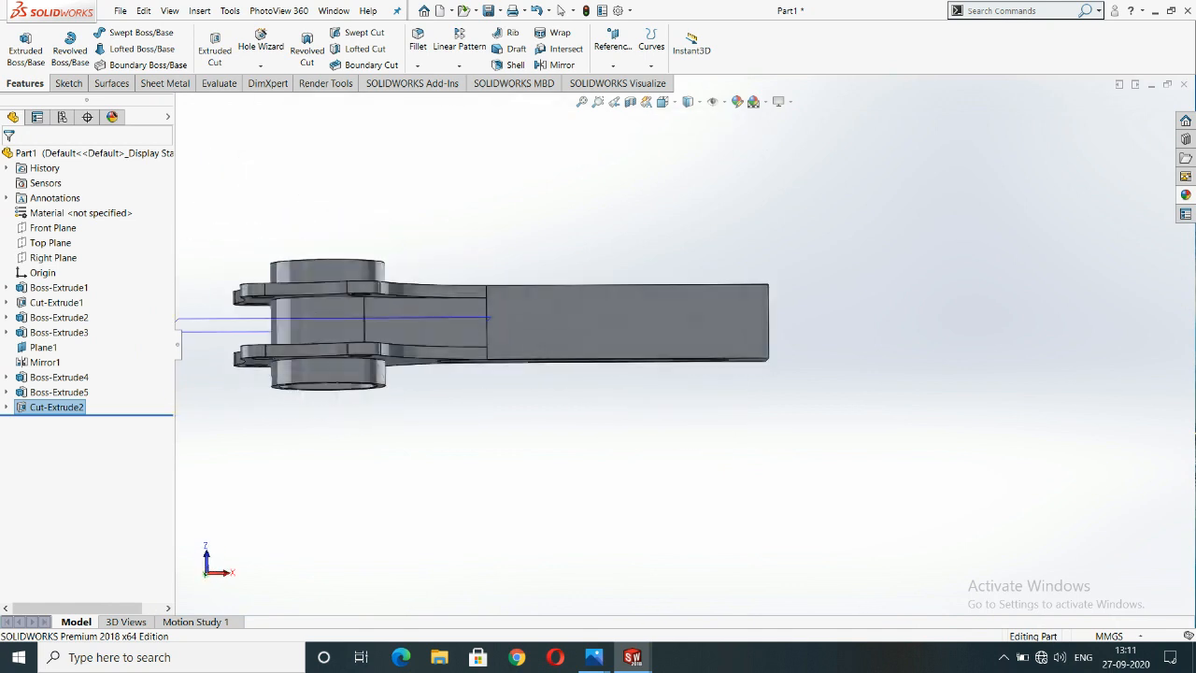
right_click(593, 329)
left_click(623, 313)
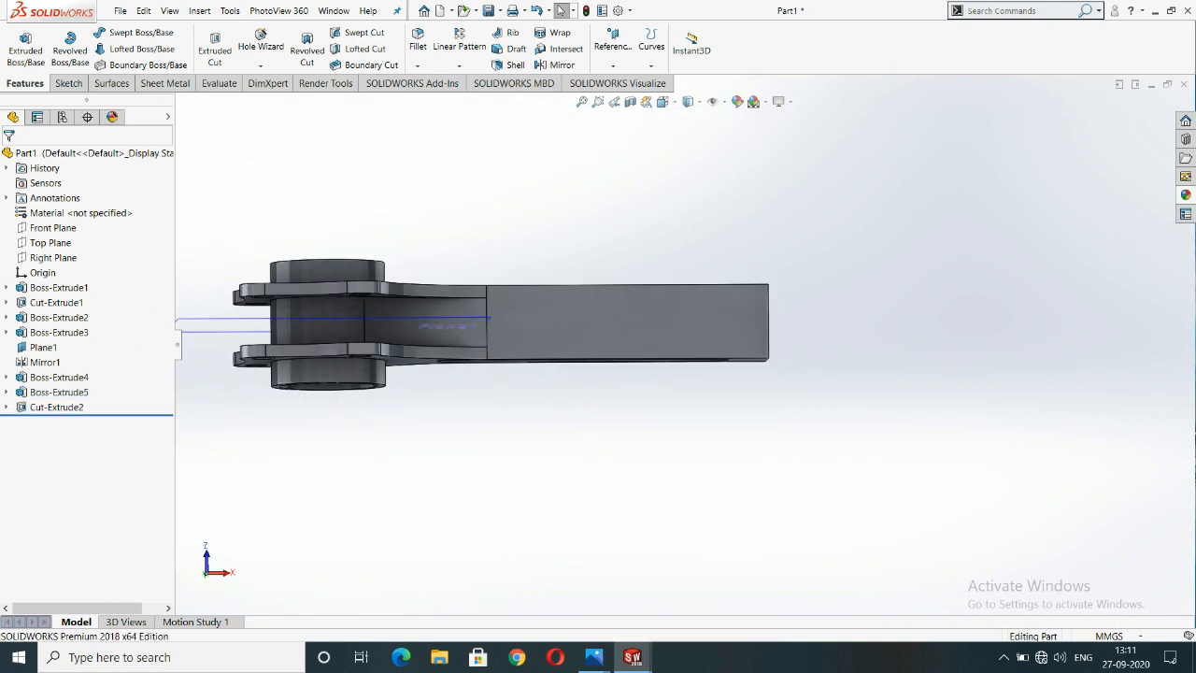
right_click(556, 334)
left_click(584, 317)
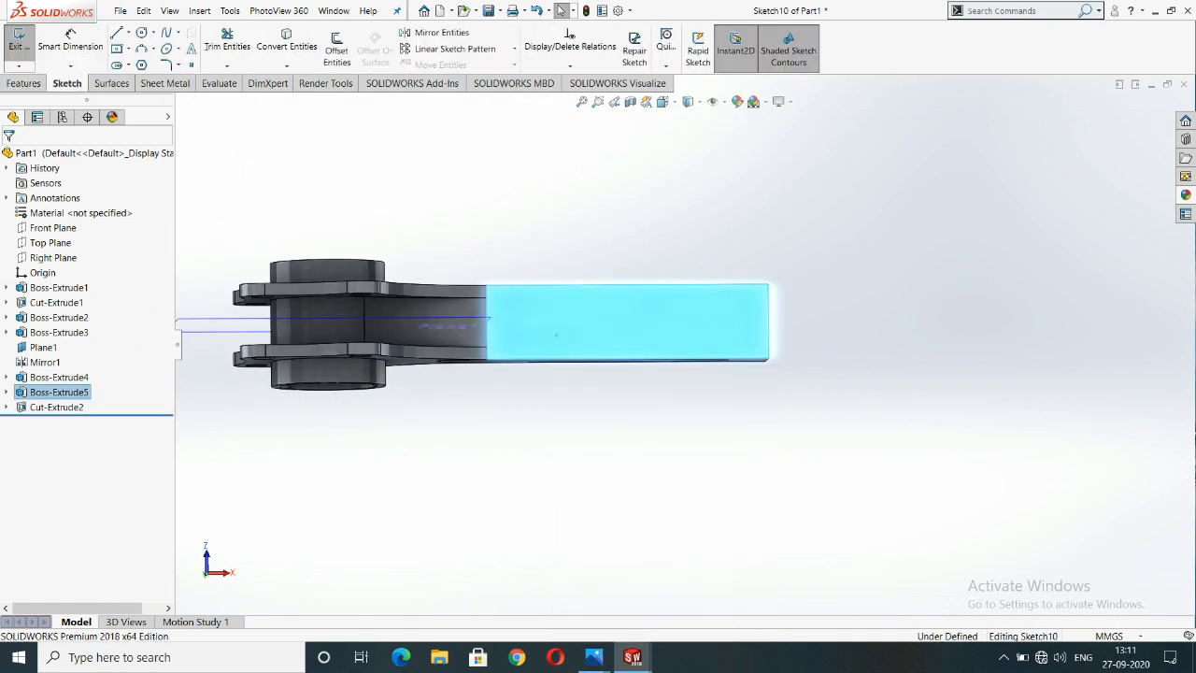
key("space")
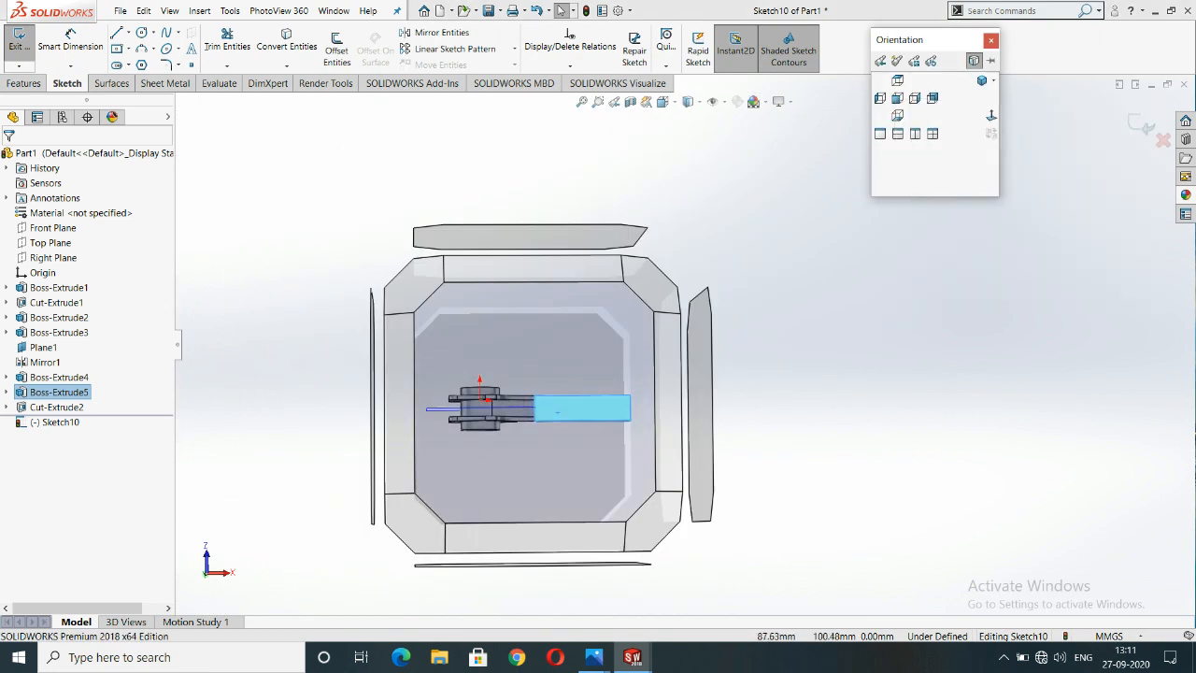
left_click(577, 350)
scroll(525, 373, "up", 3)
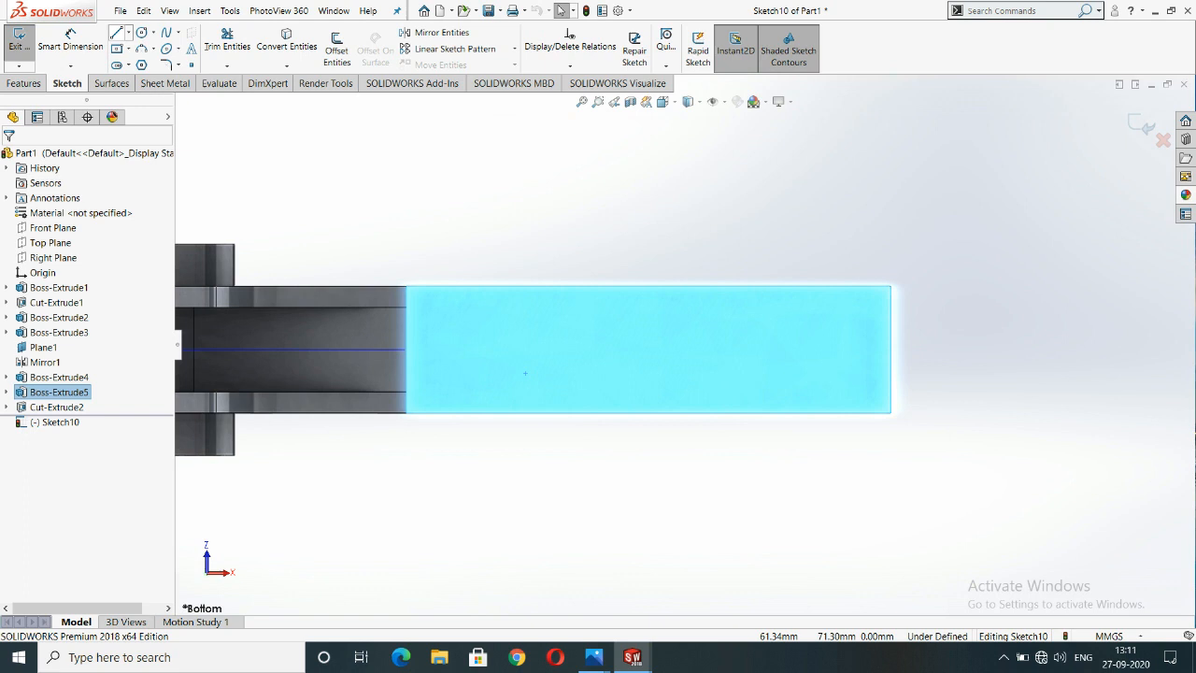
Sketch a 3-point arc of about 50 mm radius from the bar's upper corner next to the flange, curving into the side face.
left_click(153, 48)
left_click(178, 97)
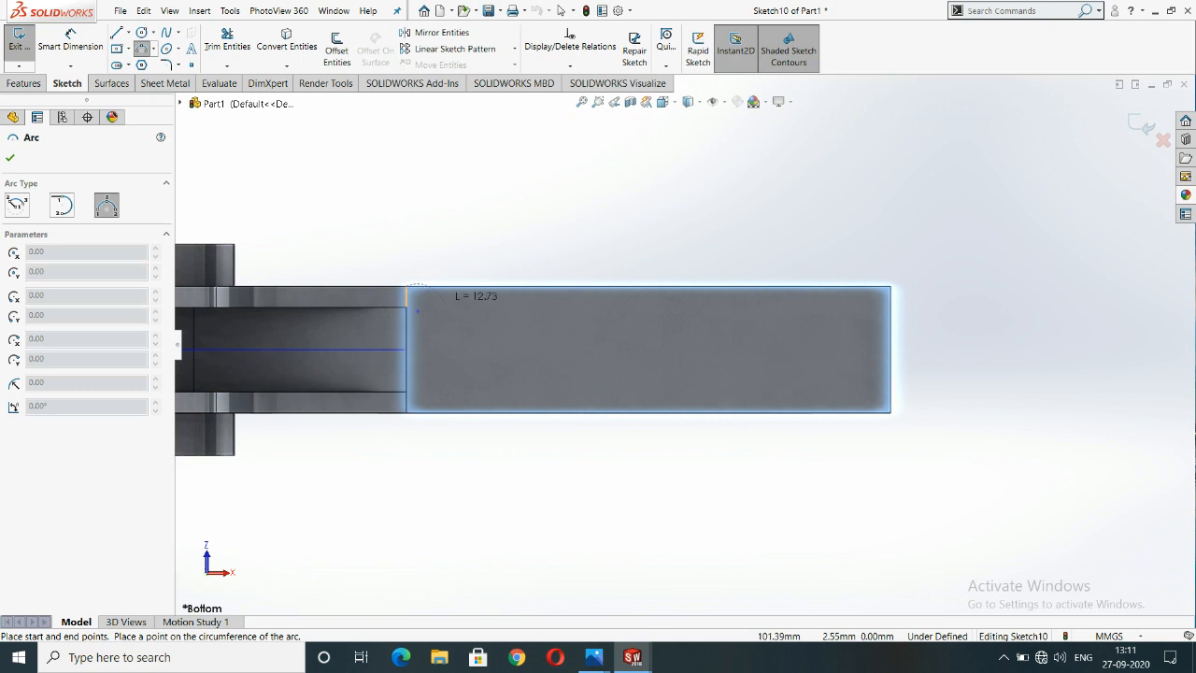
left_click(473, 305)
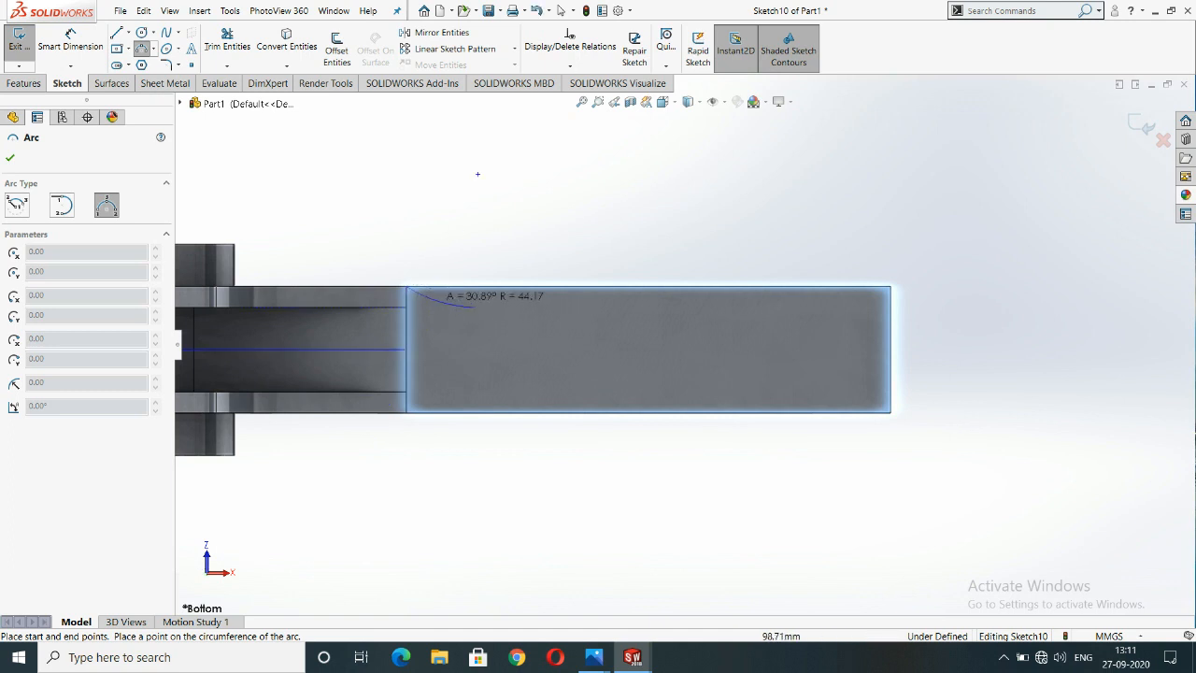
left_click(439, 301)
right_click(359, 182)
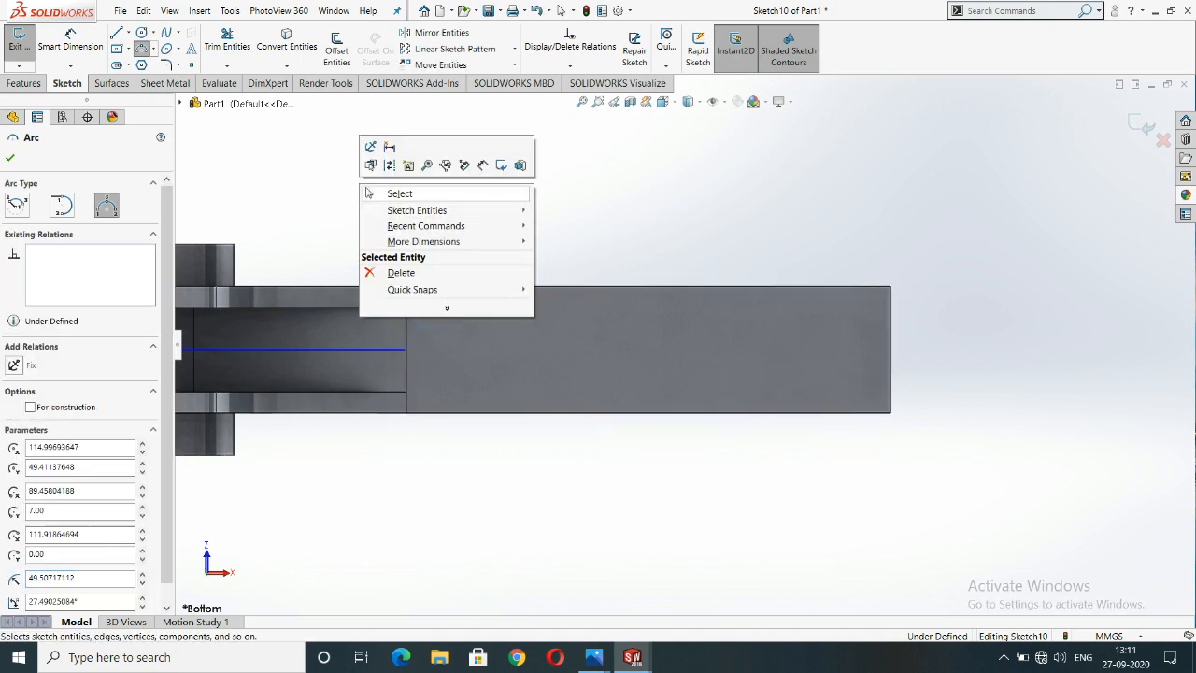
left_click(400, 194)
Close the profile with a horizontal line from the arc's end past the bar's outer end, then lines above the bar back to the arc's start.
left_click(116, 33)
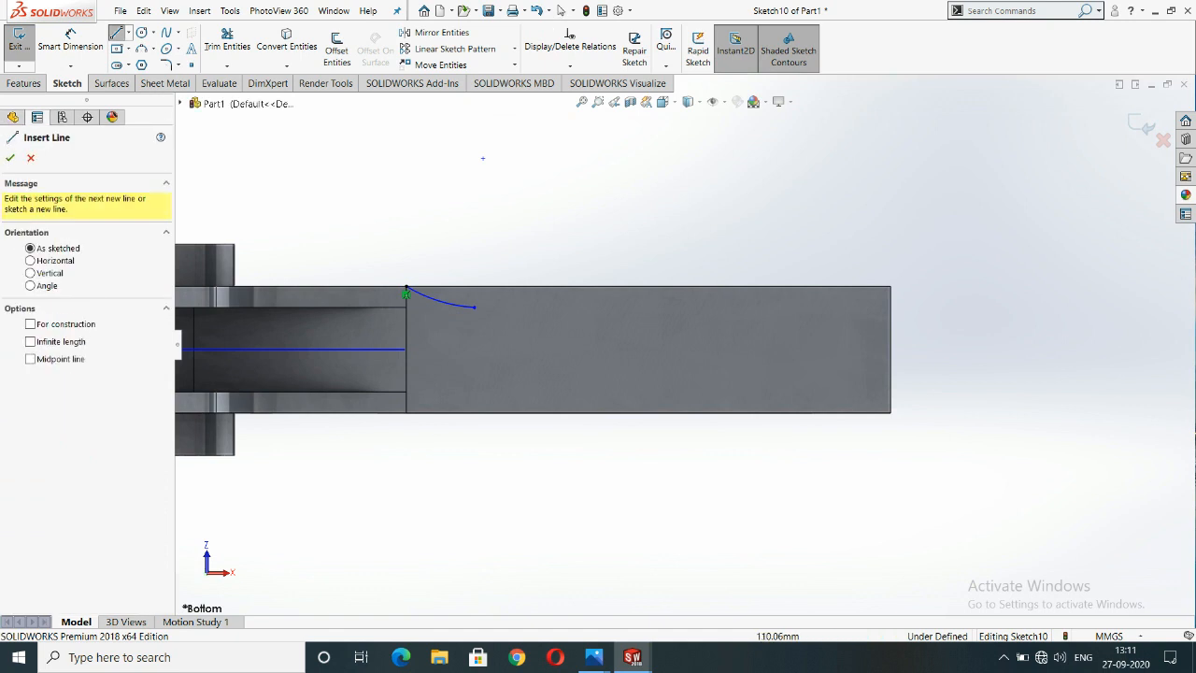
left_click(475, 306)
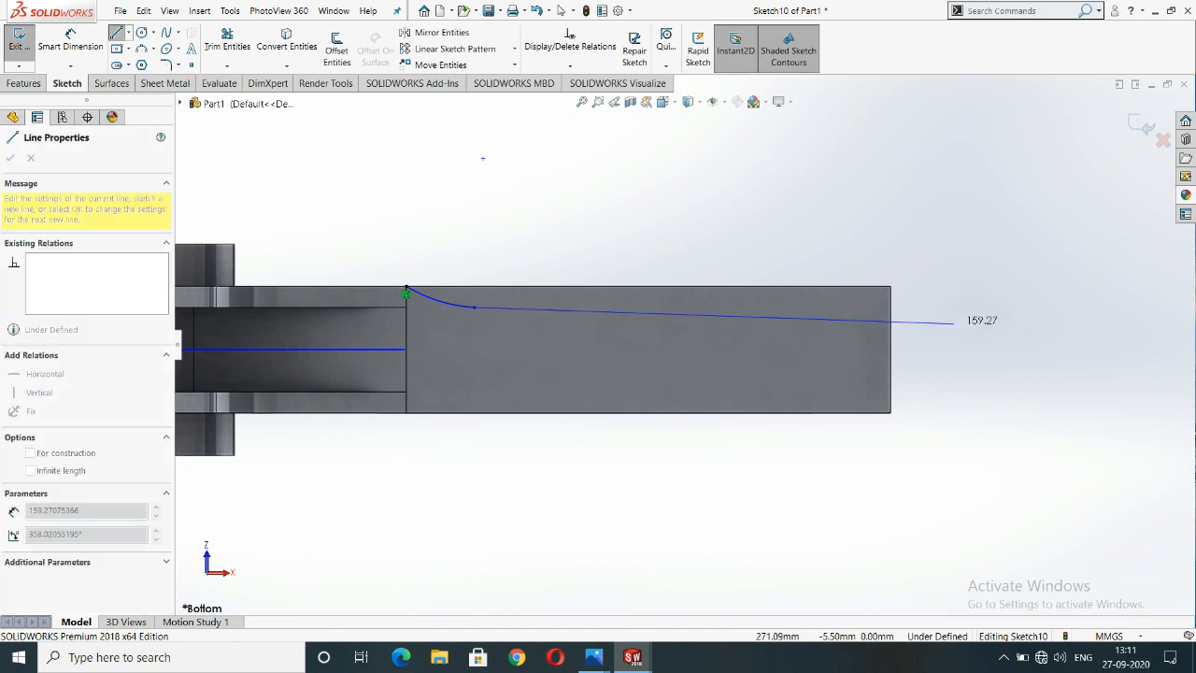
left_click(965, 306)
left_click(965, 254)
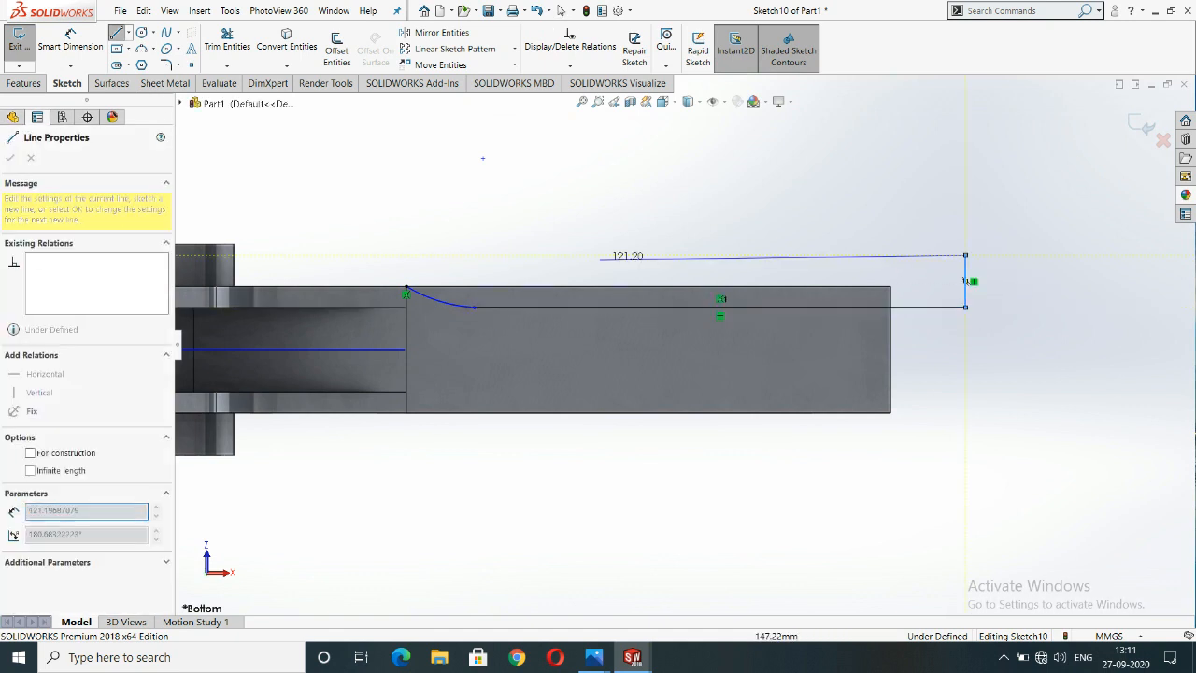
left_click(405, 260)
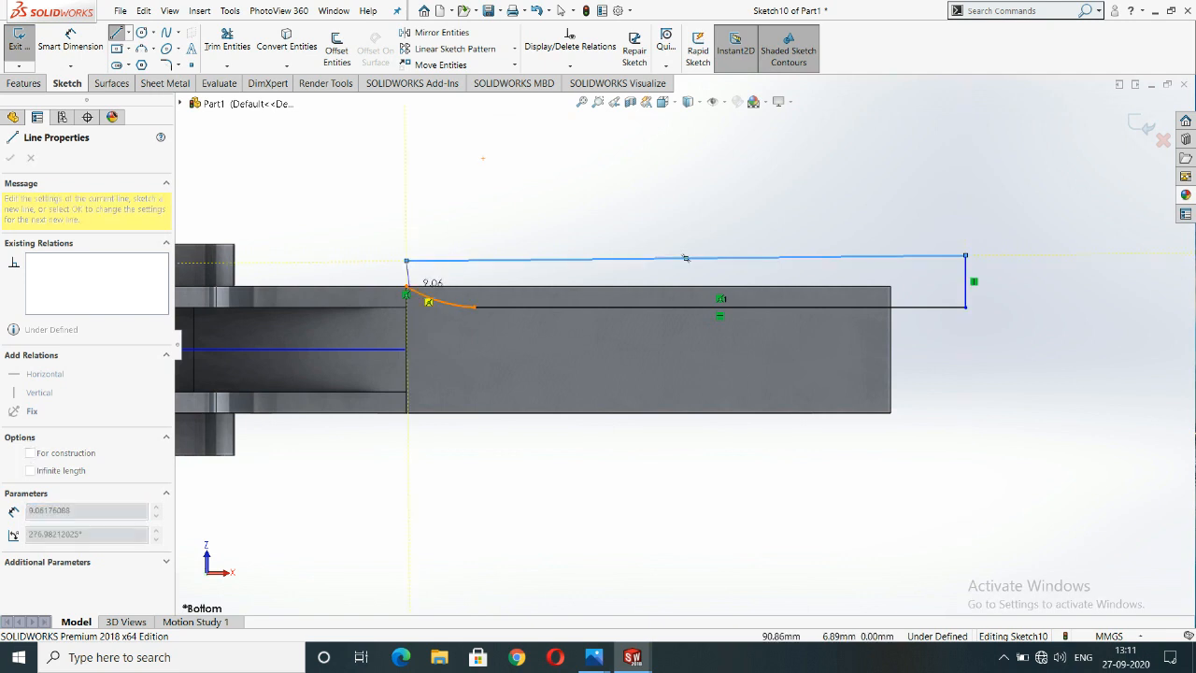
left_click(406, 289)
Dimension the arc's radius as 156 mm.
right_click(405, 273)
left_click(389, 227)
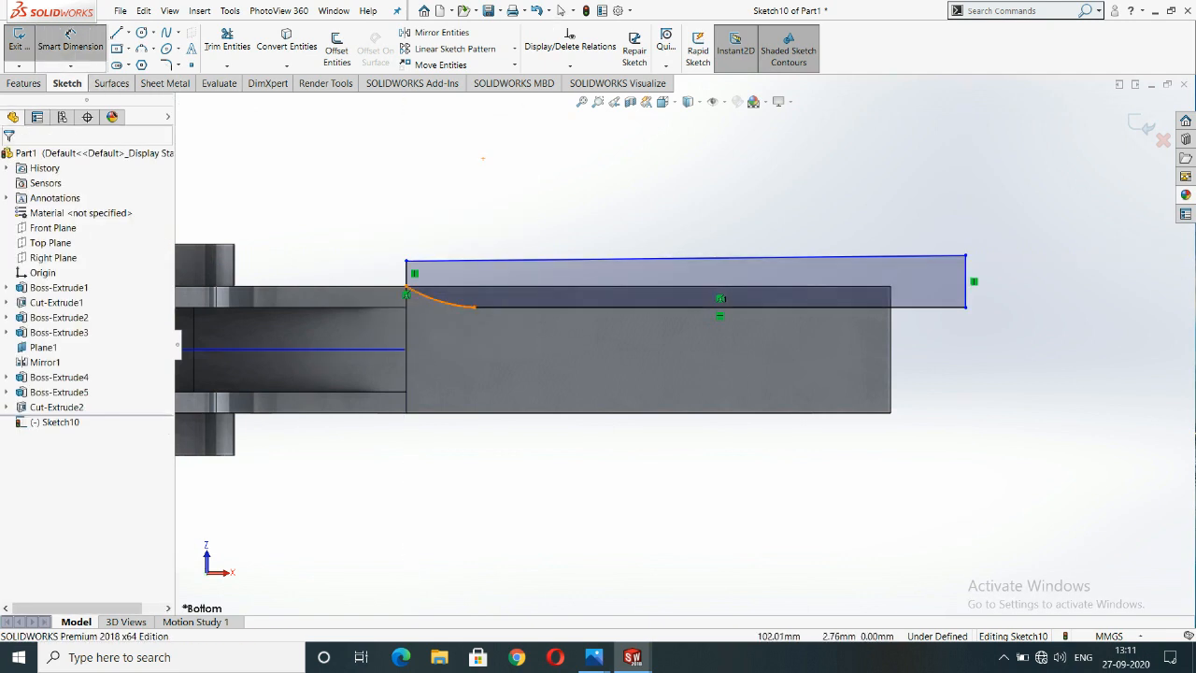
left_click(457, 302)
left_click(482, 160)
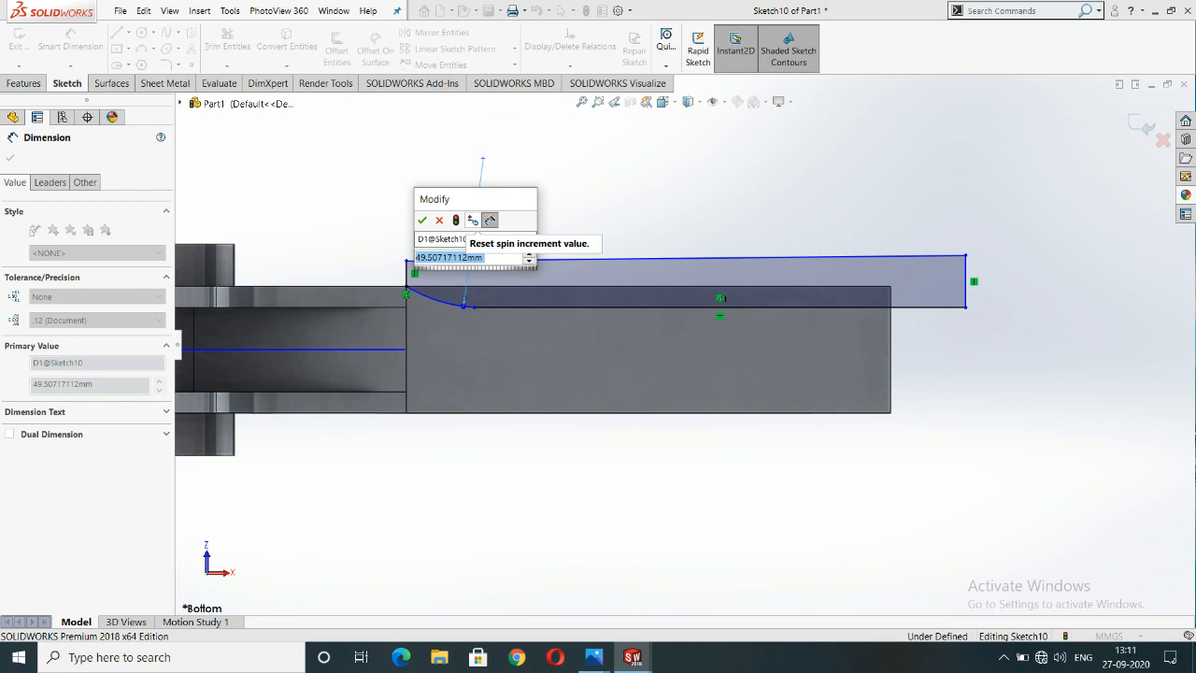
type("150")
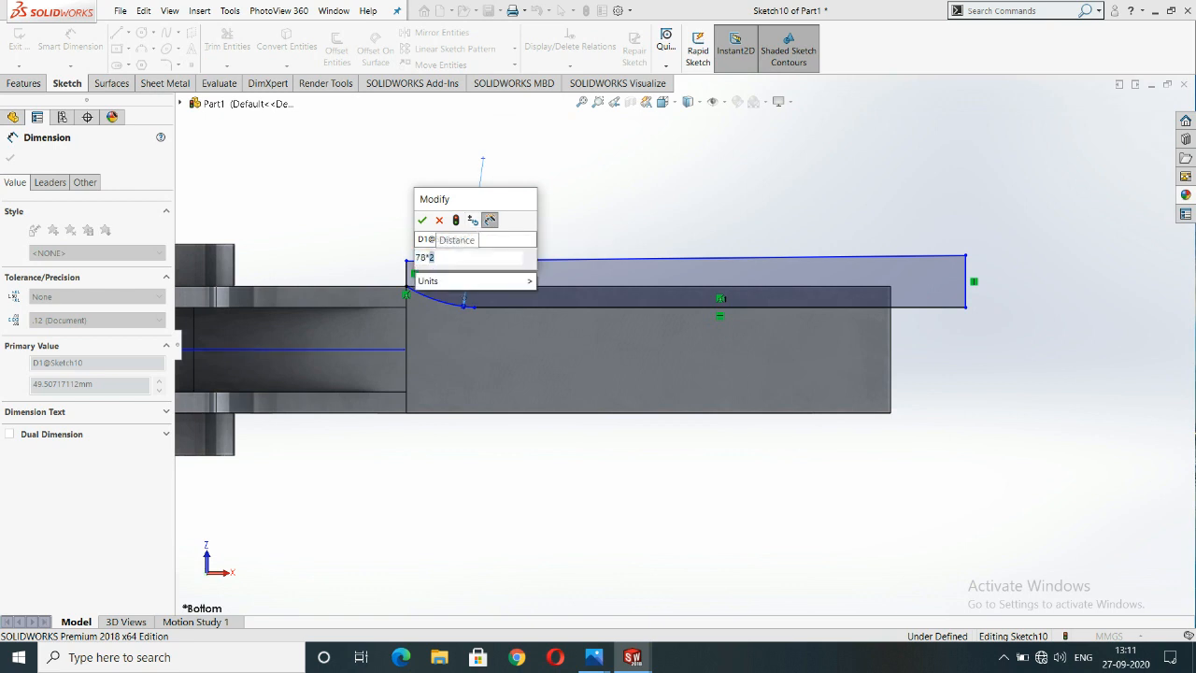
key("Return")
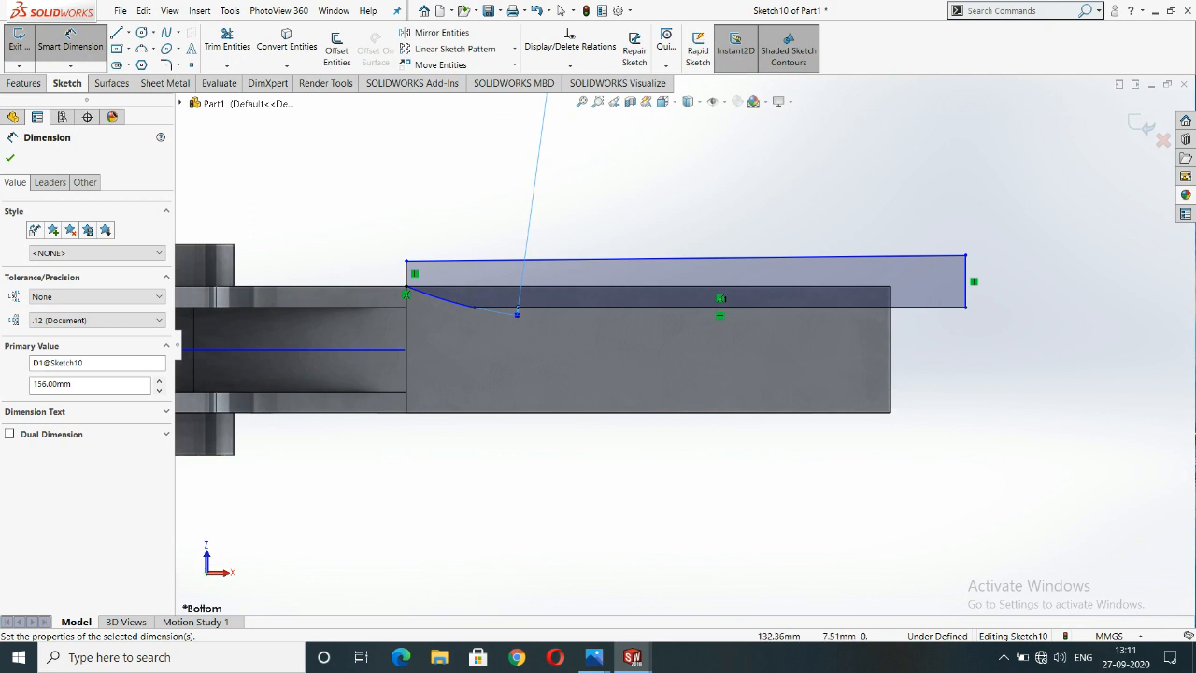
Try to dimension the vertical distance between the profile's long horizontal line and the bar's upper edge.
scroll(508, 274, "down", 3)
scroll(685, 341, "up", 5)
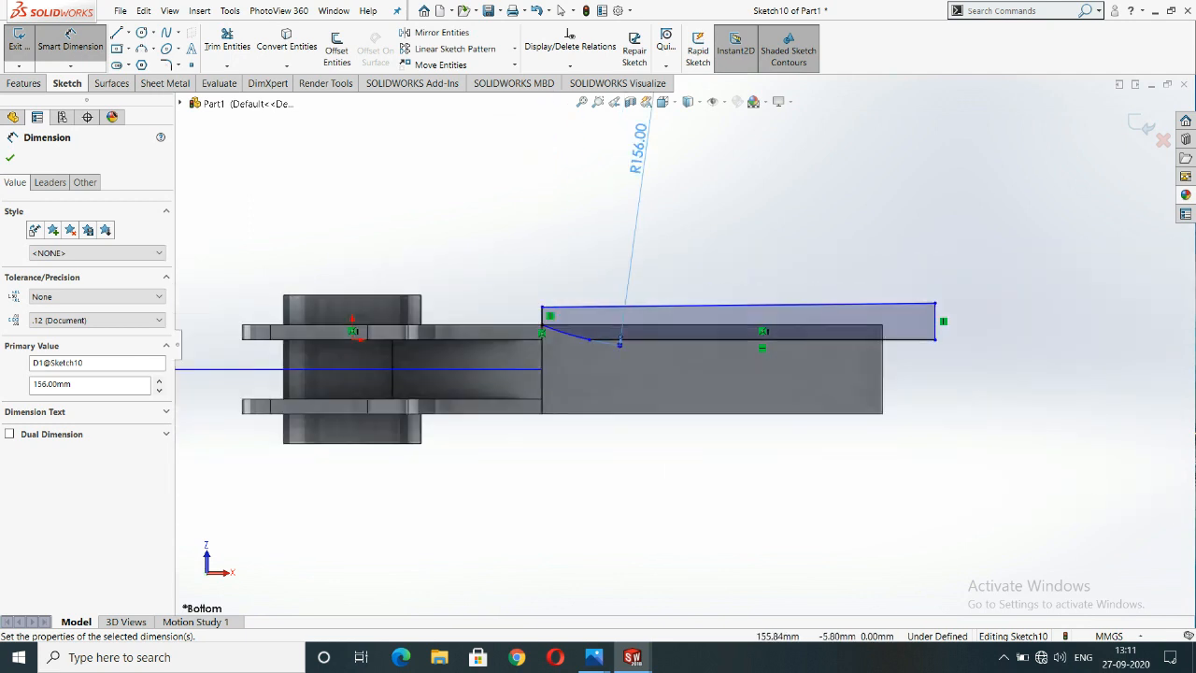
left_click(685, 339)
left_click(764, 326)
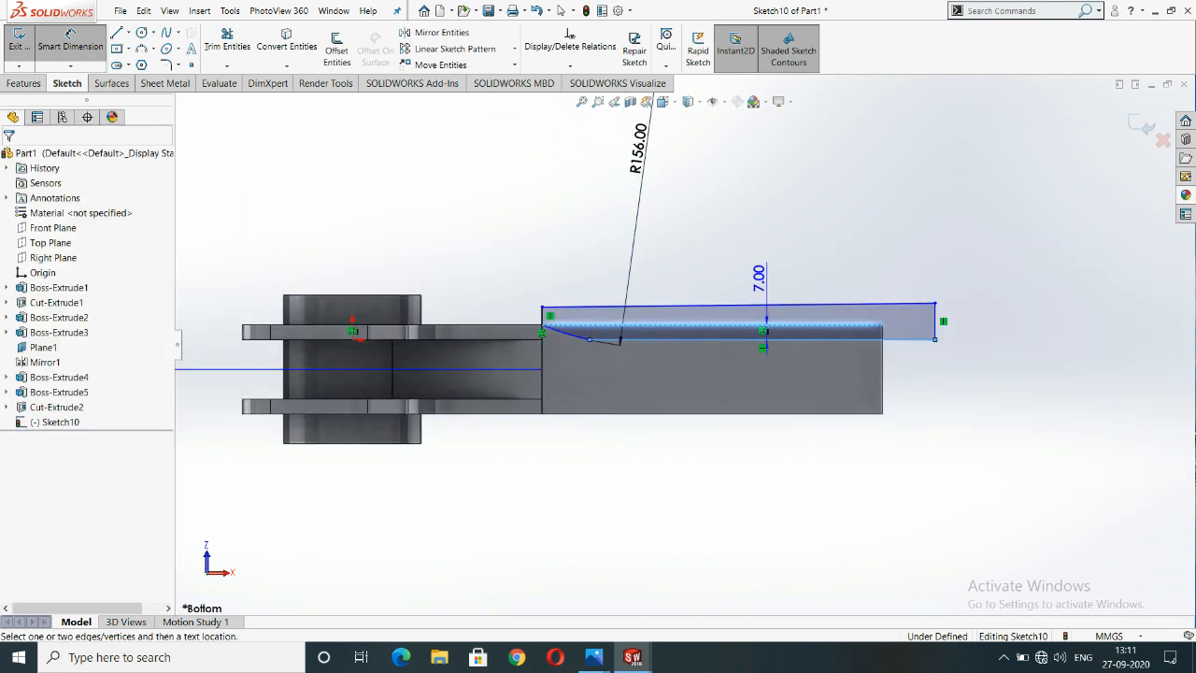
left_click(769, 249)
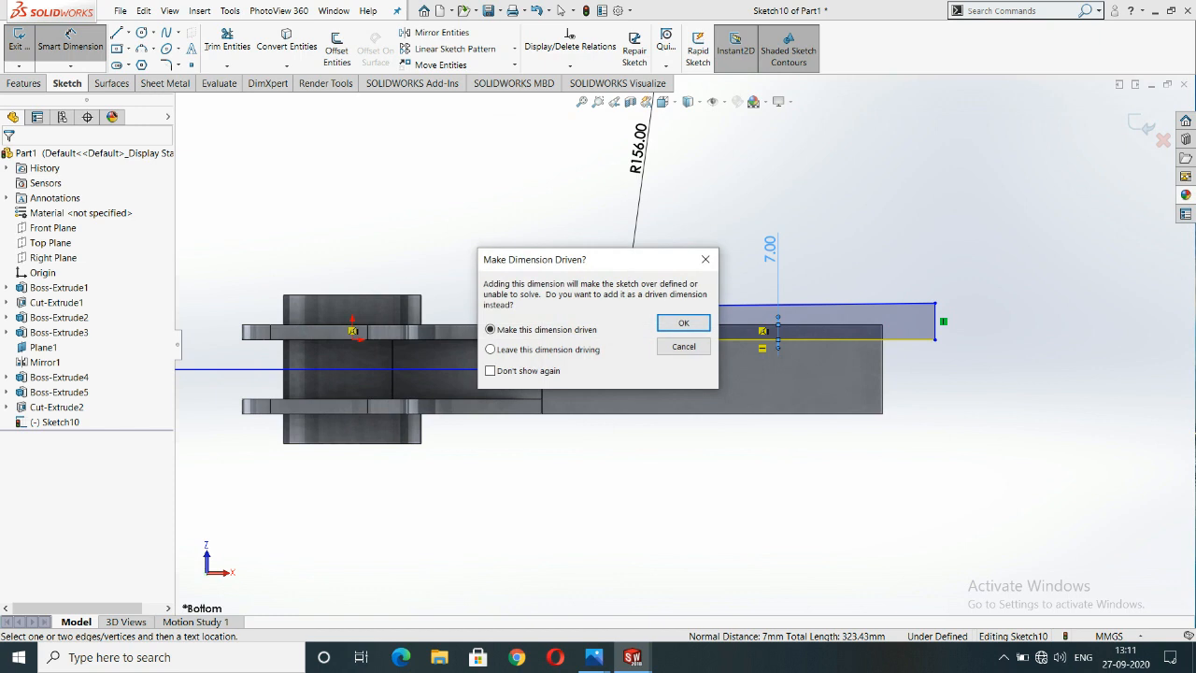
key("Escape")
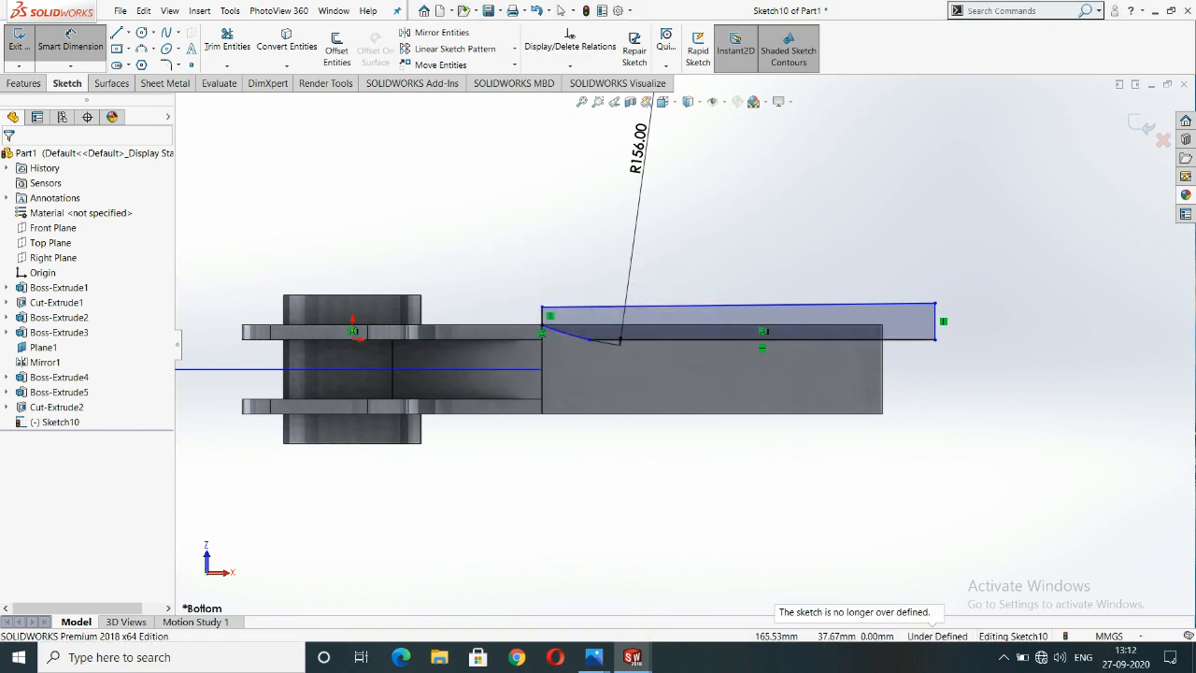
Try to dimension the distance between the profile's long horizontal line and Plane1.
left_click(688, 339)
left_click(486, 369)
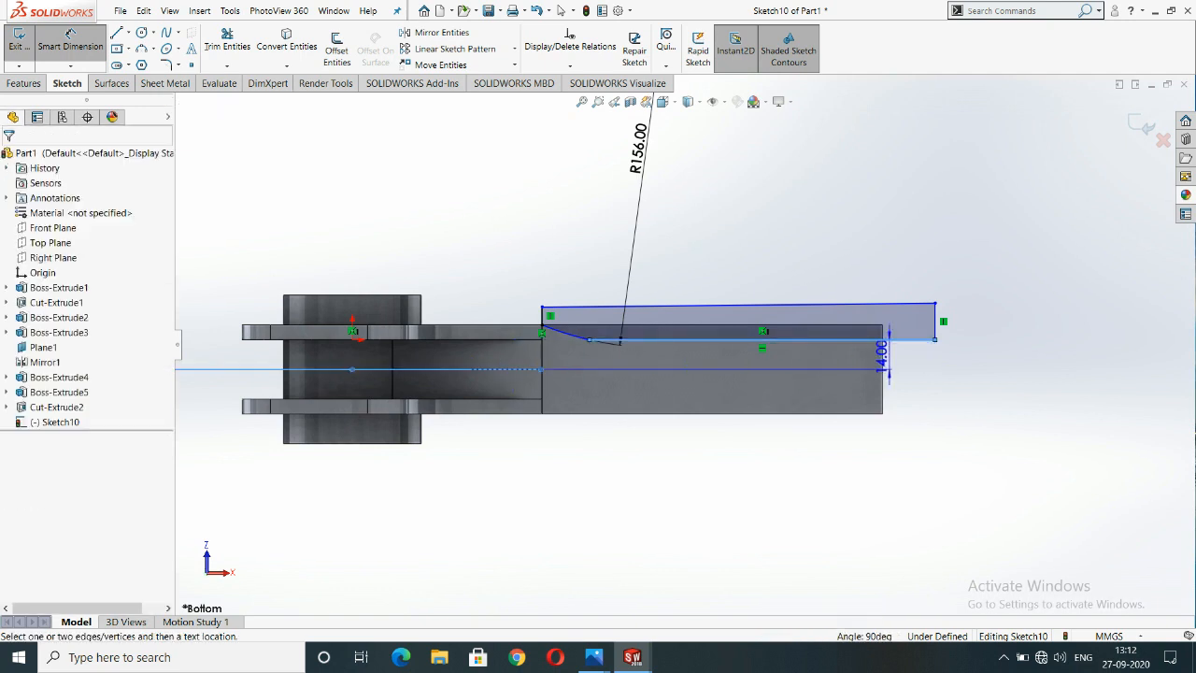
left_click(1028, 353)
left_click(683, 322)
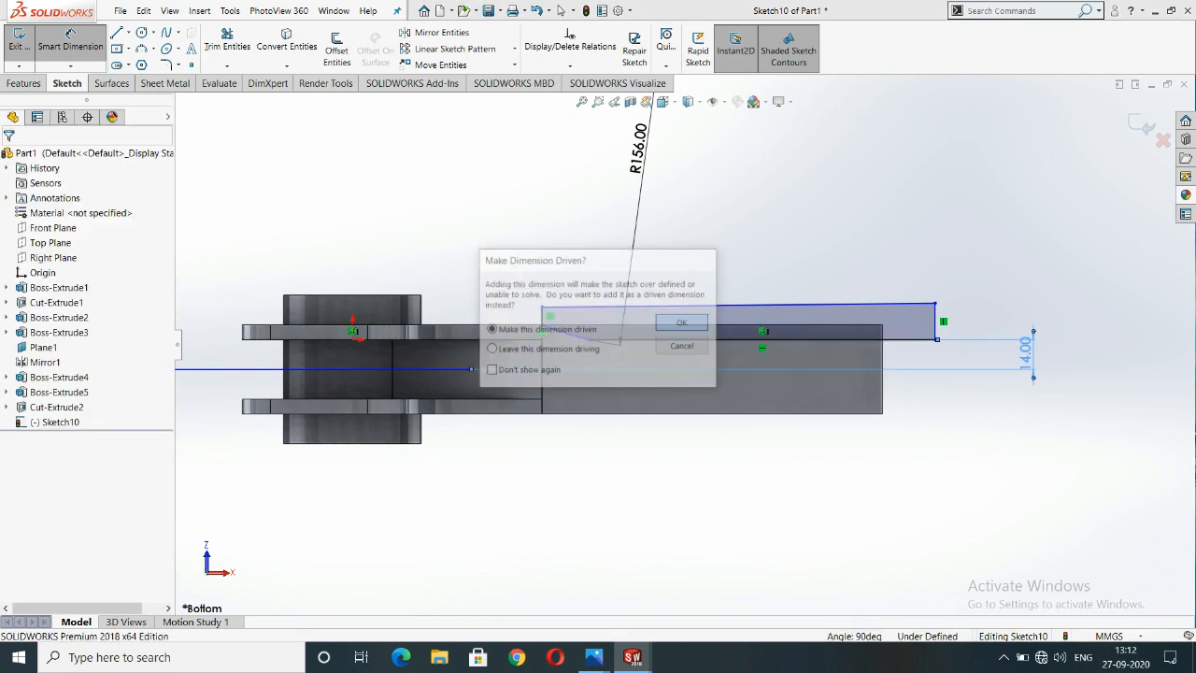
left_click(10, 157)
left_click(1024, 353)
key("Delete")
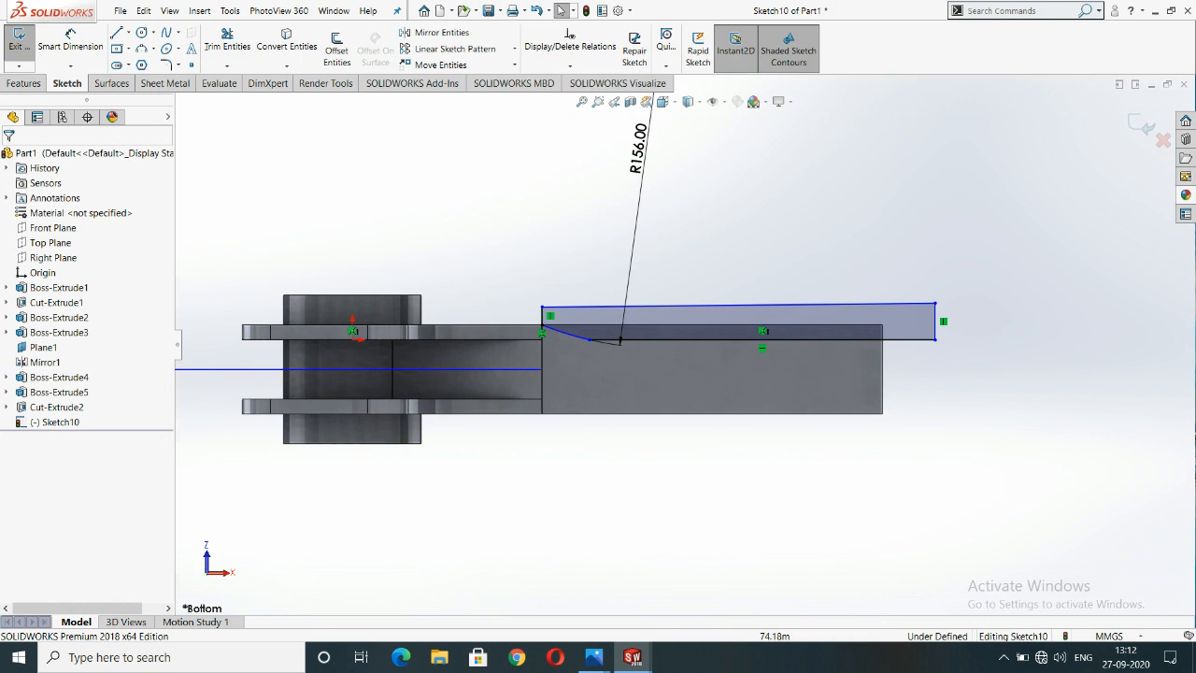
Mirror the closed cut profile, arc and all its lines, about Plane1 to the opposite side of the arm.
left_click(25, 83)
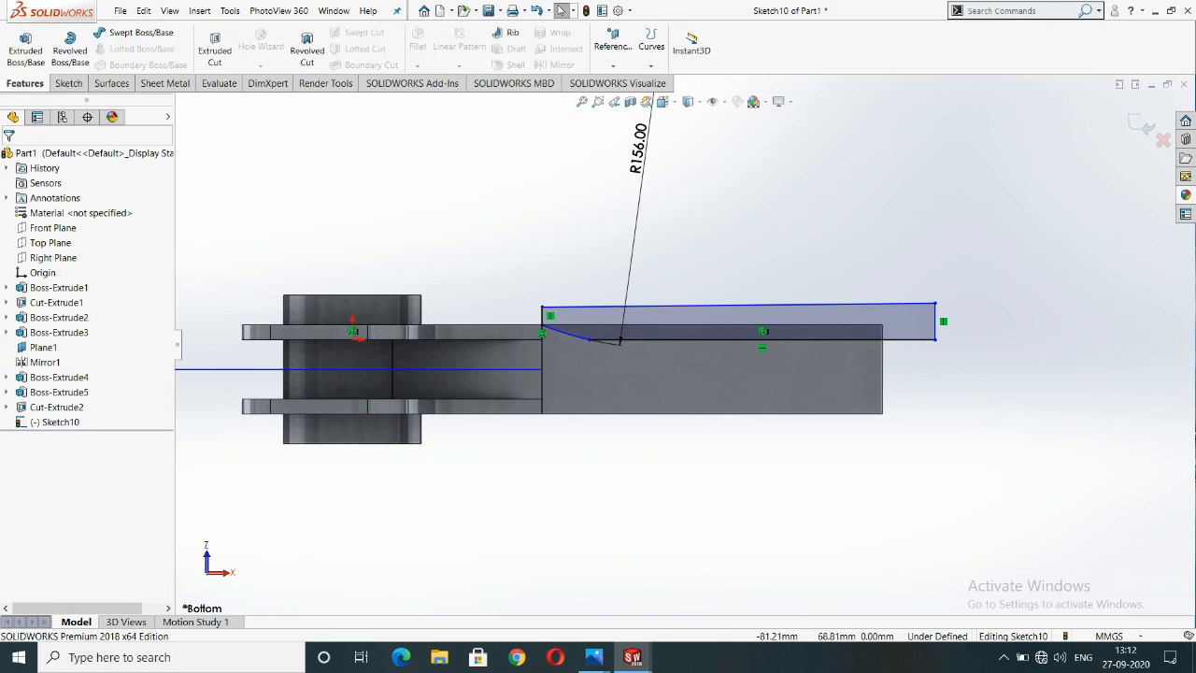
left_click(68, 84)
left_click(439, 33)
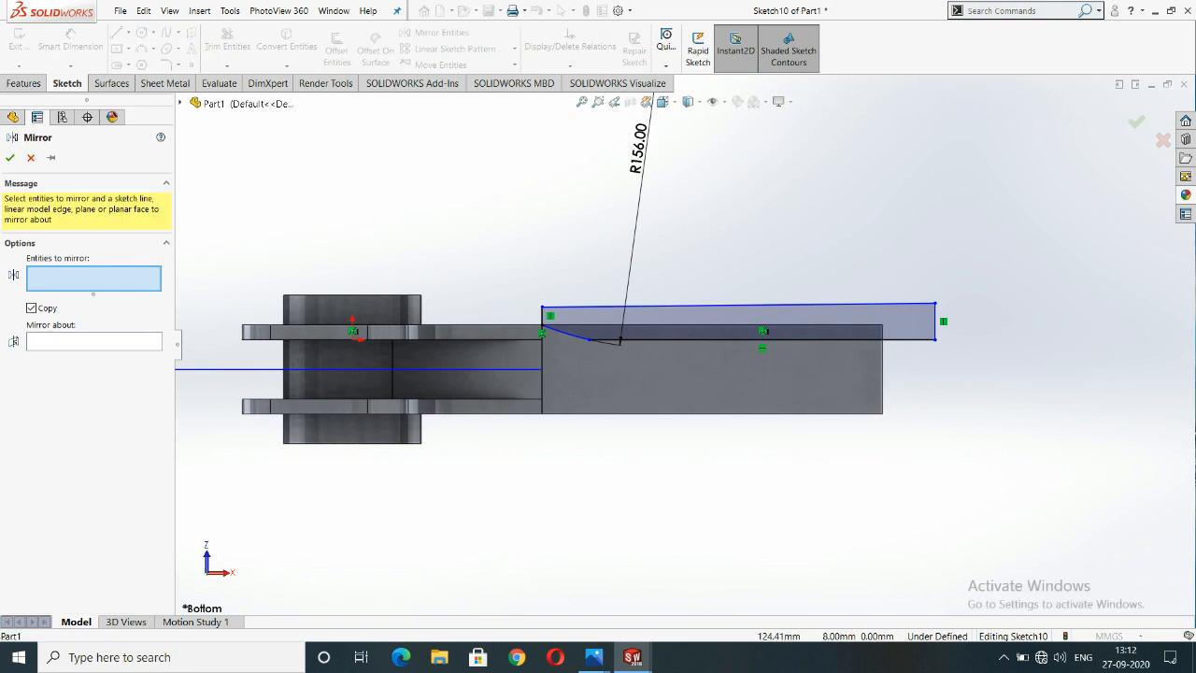
left_click(580, 337)
left_click(643, 339)
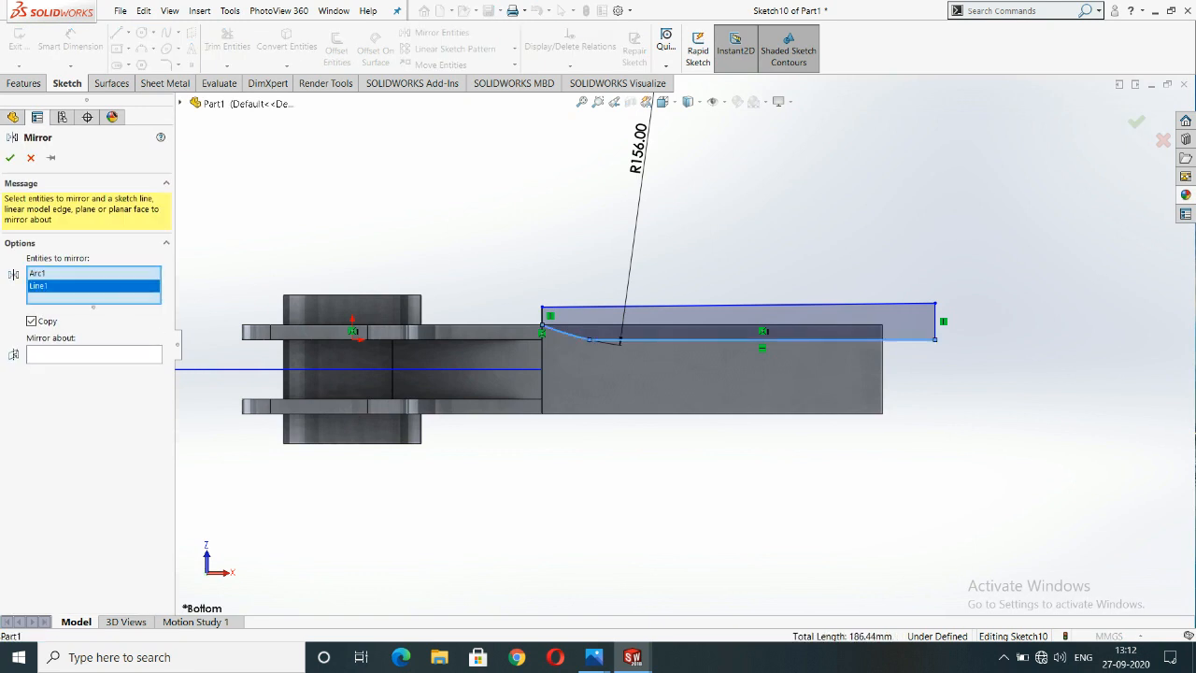
left_click(653, 305)
left_click(935, 322)
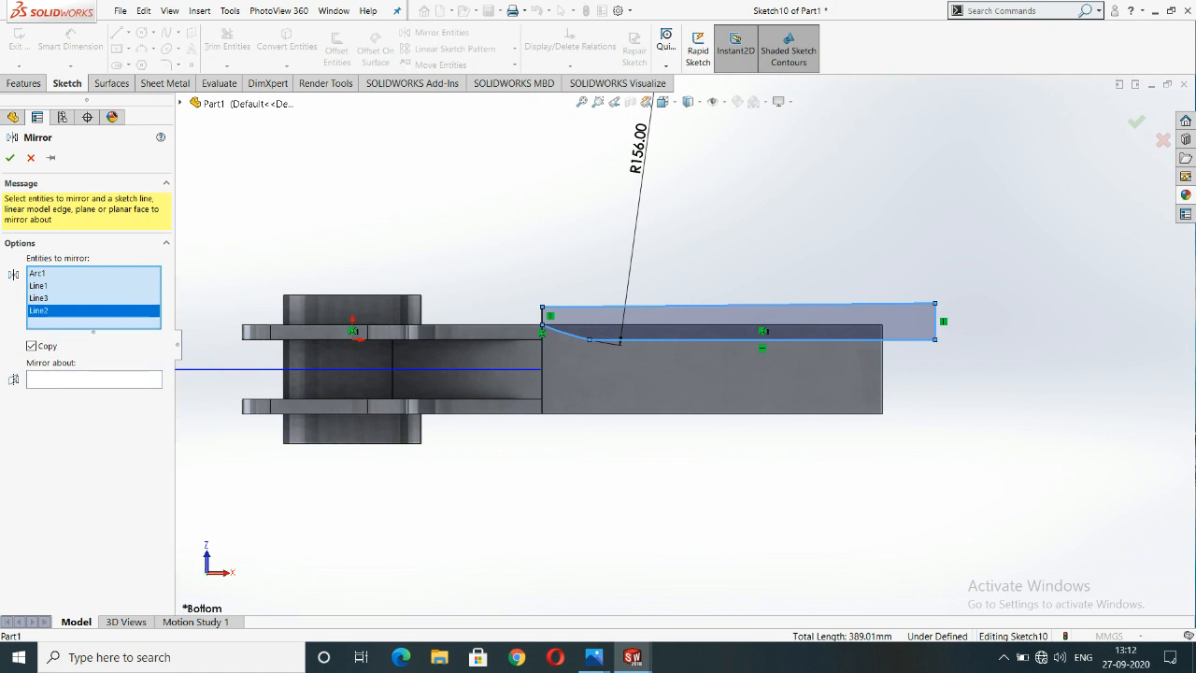
left_click(94, 379)
left_click(352, 369)
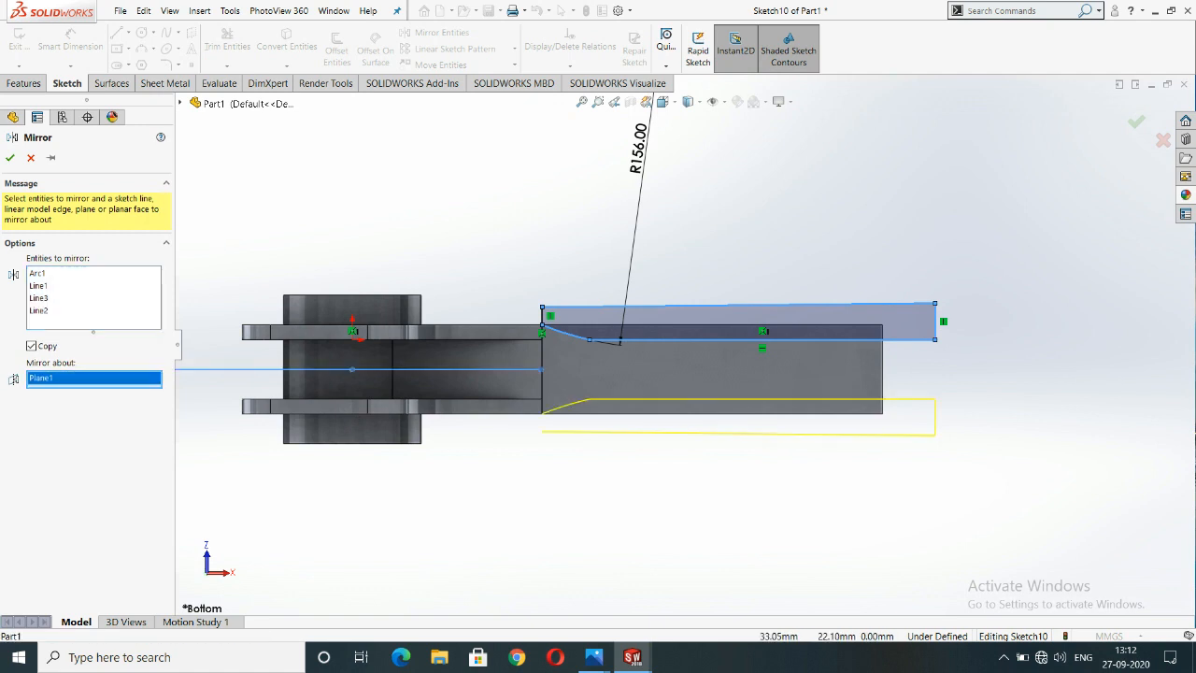
left_click(93, 311)
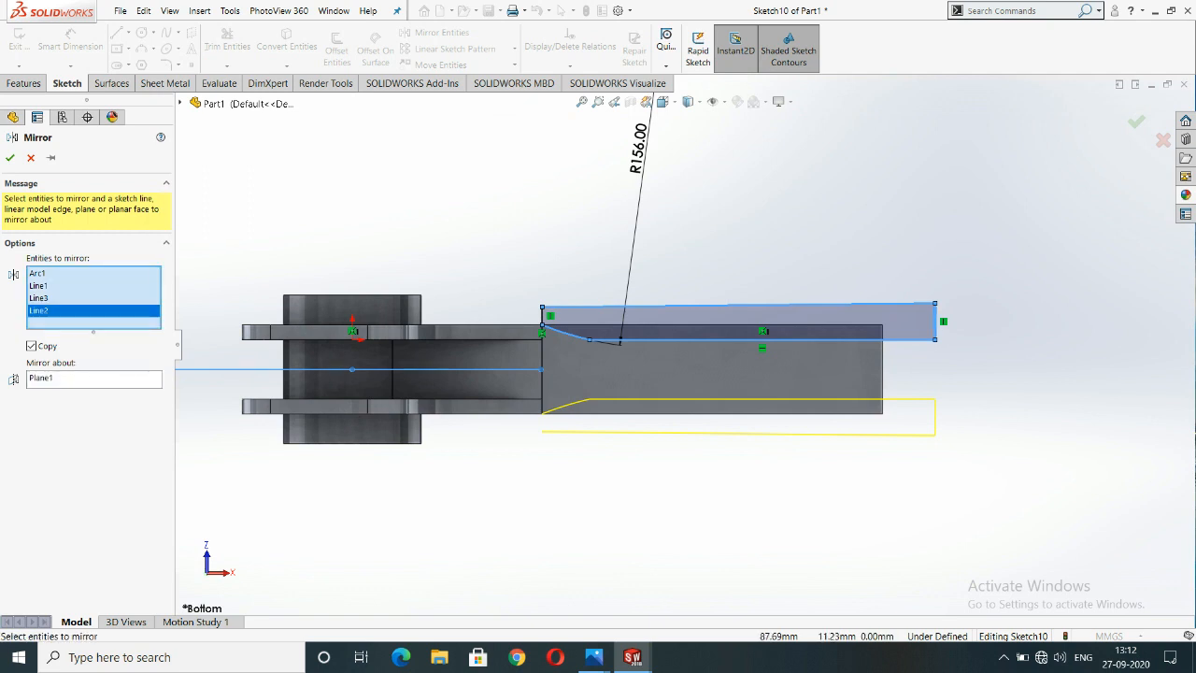
left_click(541, 316)
left_click(9, 158)
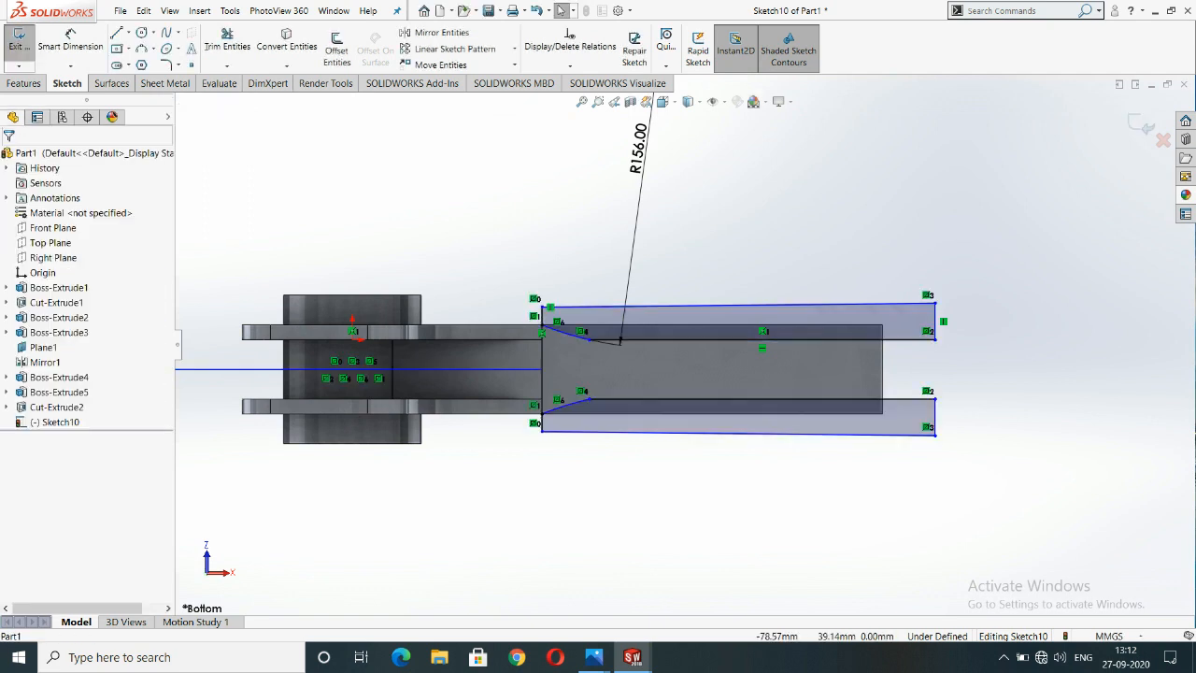
Extrude-cut both mirrored profiles with a Blind depth of 45 mm to thin the arm from both sides.
left_click(24, 83)
left_click(25, 47)
key("Escape")
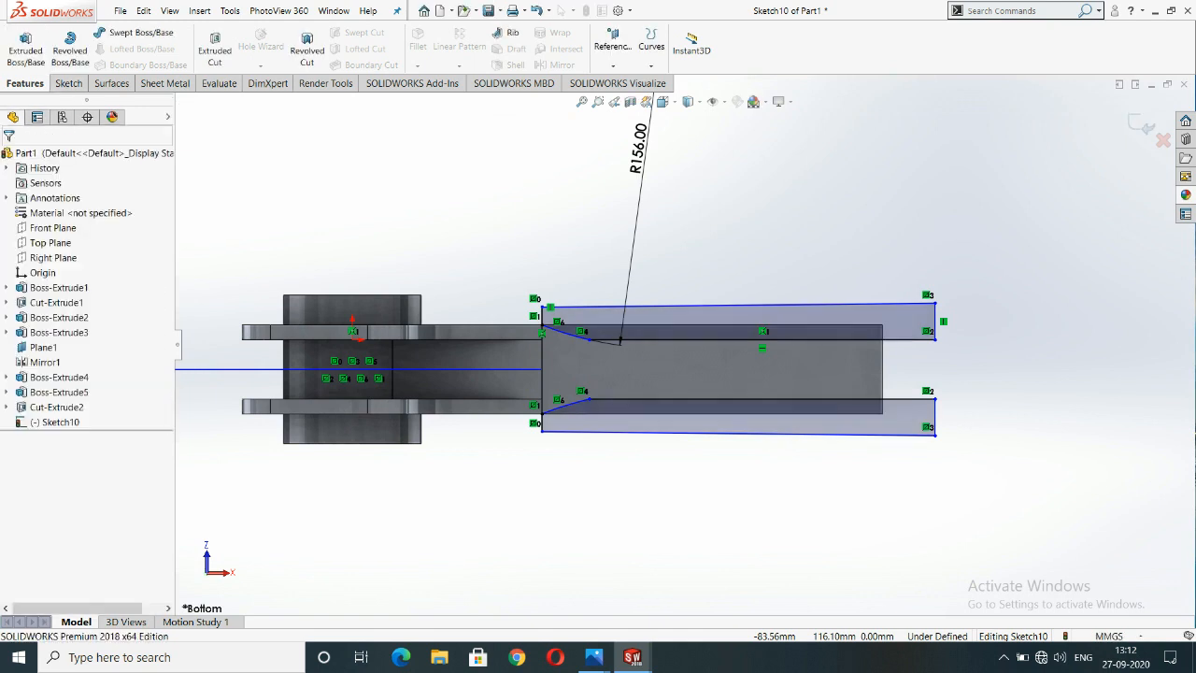
left_click(214, 47)
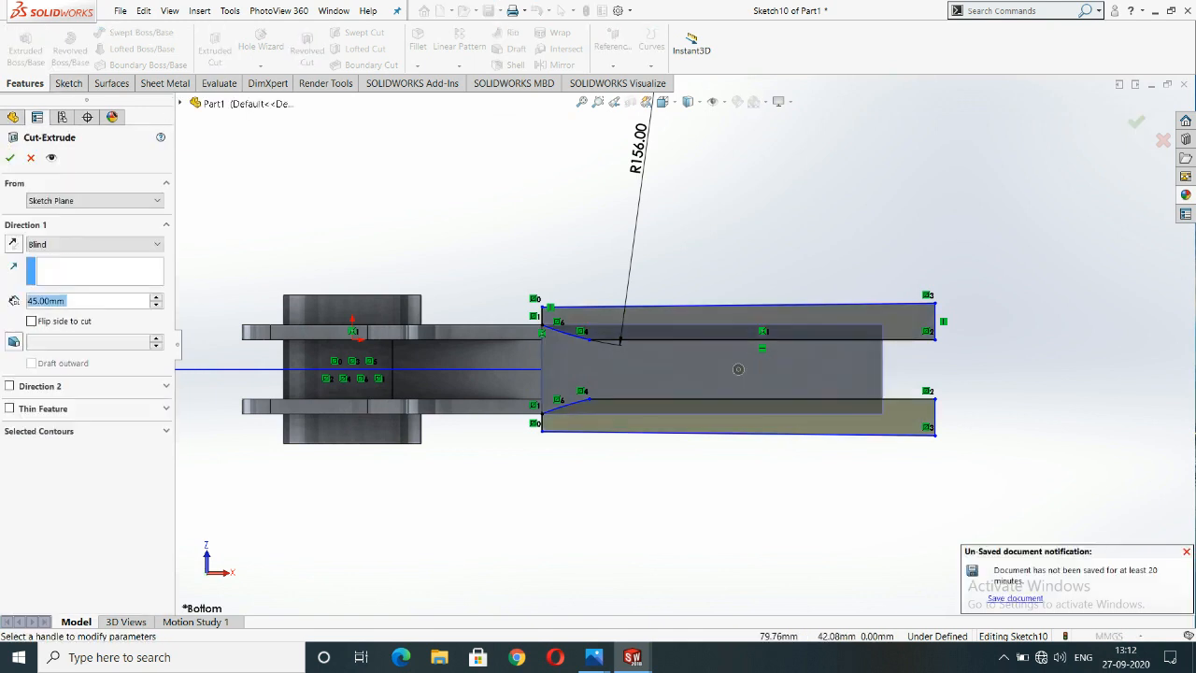
middle_click_drag(652, 228, 700, 309)
left_click(117, 244)
left_click(46, 341)
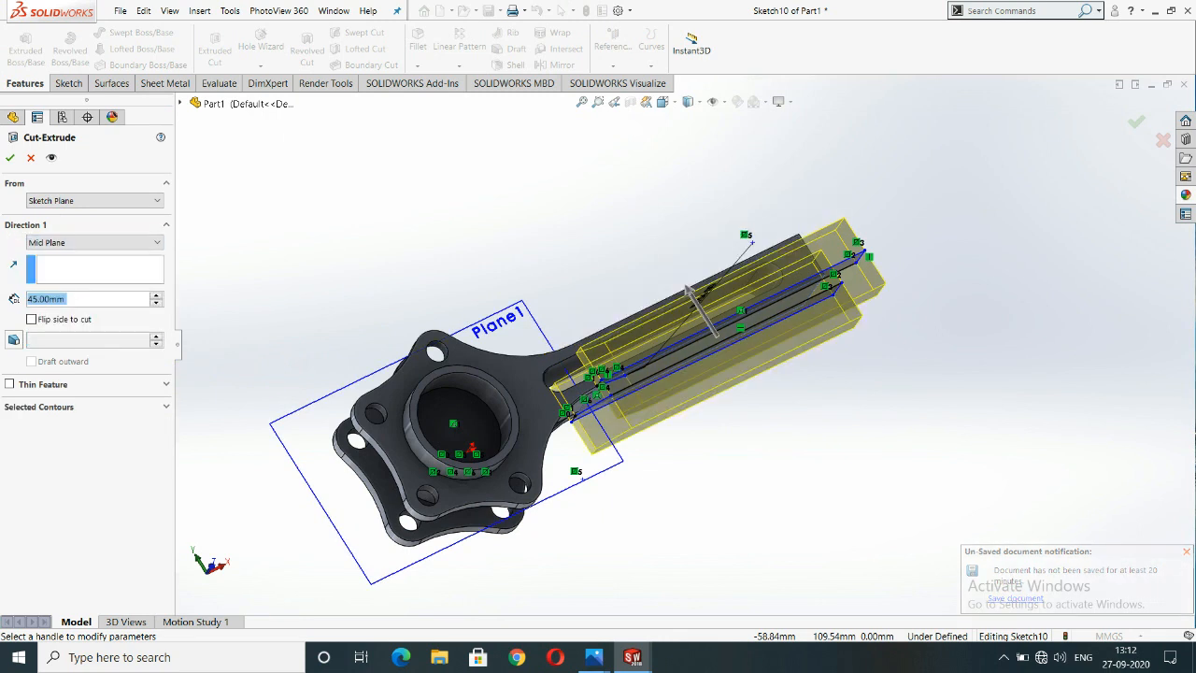
left_click(93, 242)
left_click(38, 256)
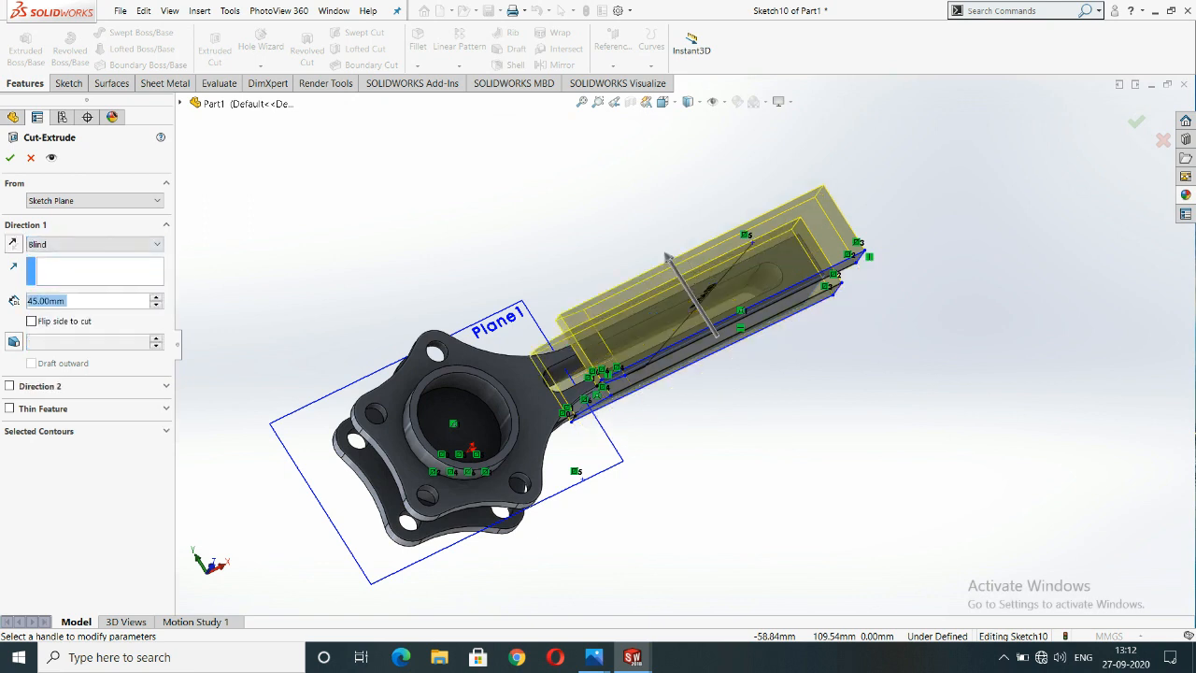
left_click(10, 157)
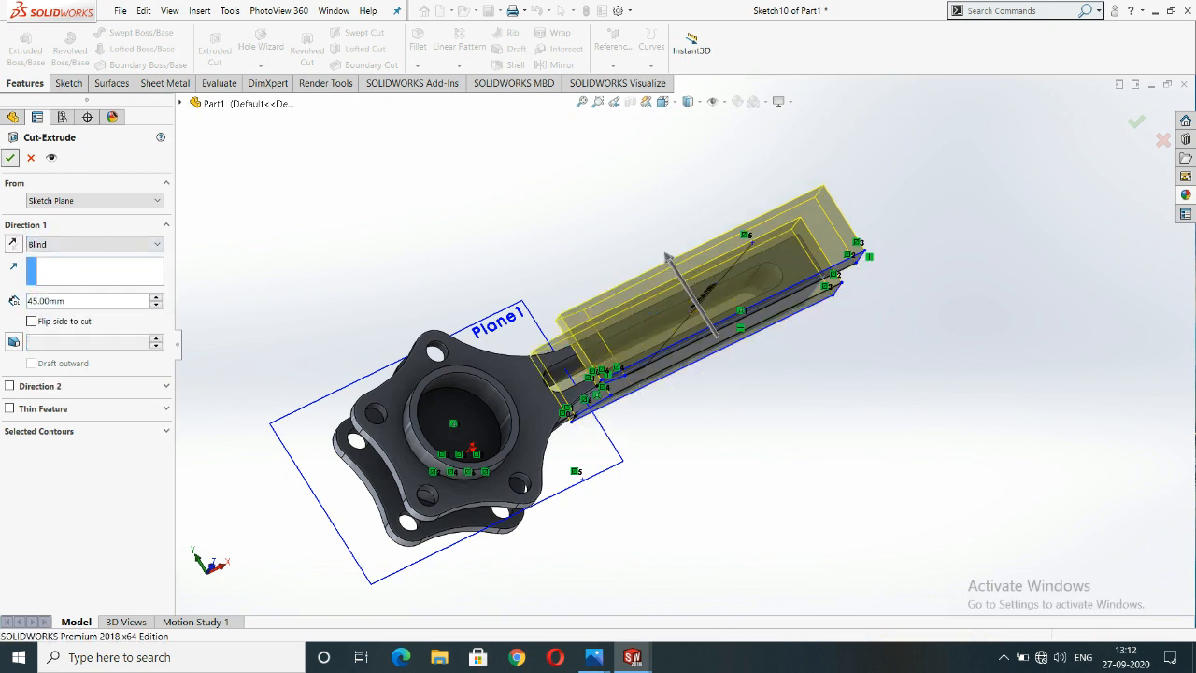
Start a new sketch on the thinned arm's slotted side face.
middle_click_drag(542, 373, 467, 112)
key("space")
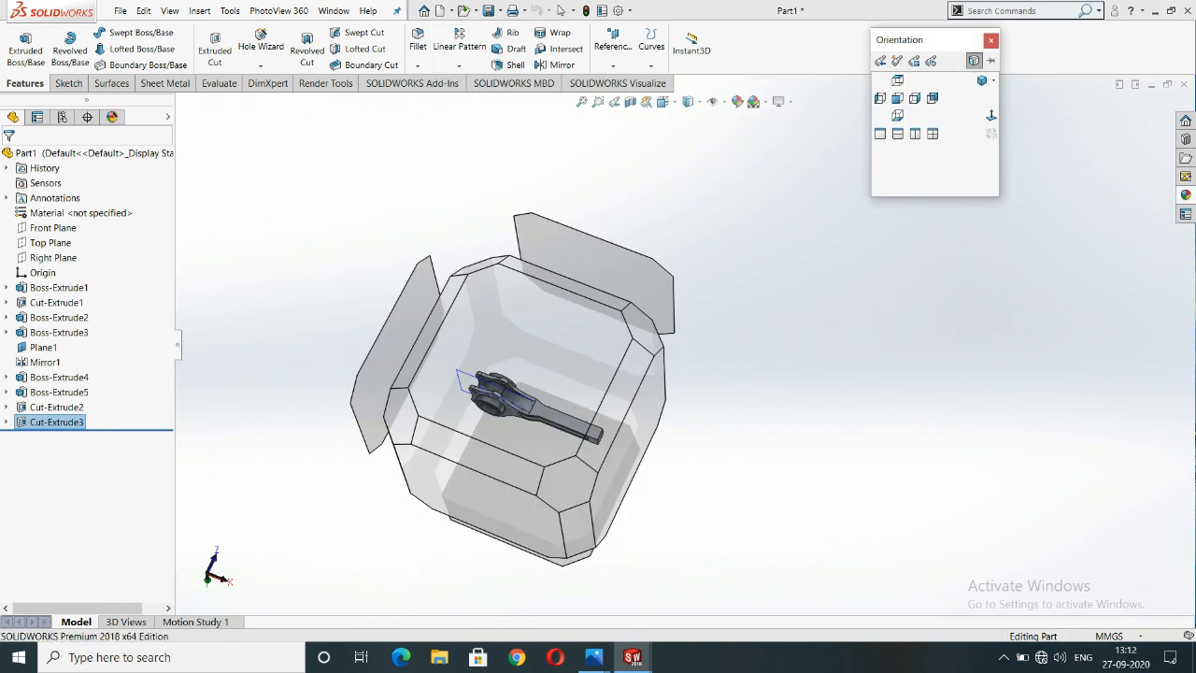
left_click(981, 80)
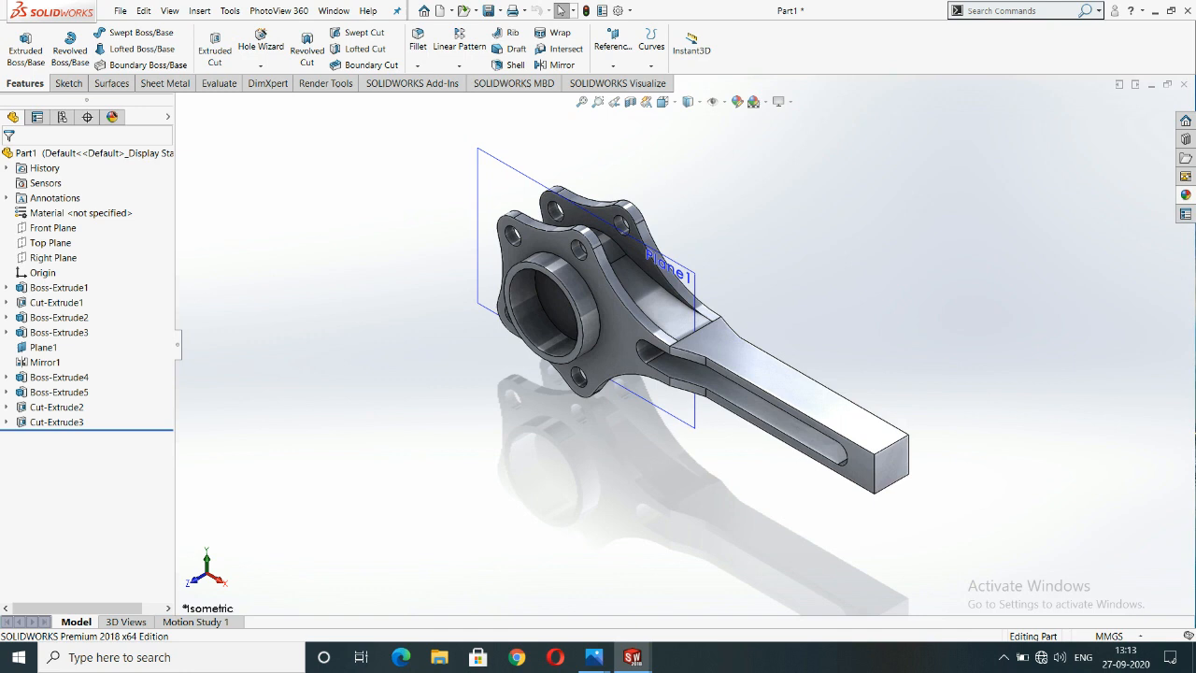
right_click(863, 465)
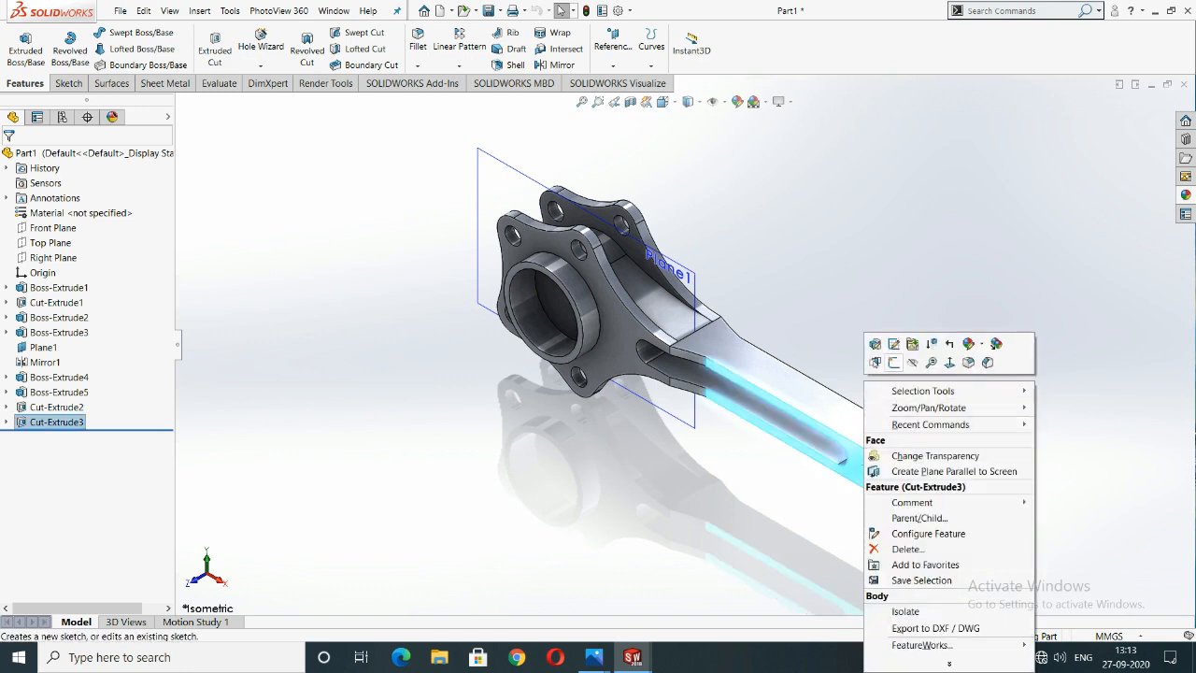
left_click(876, 362)
key("space")
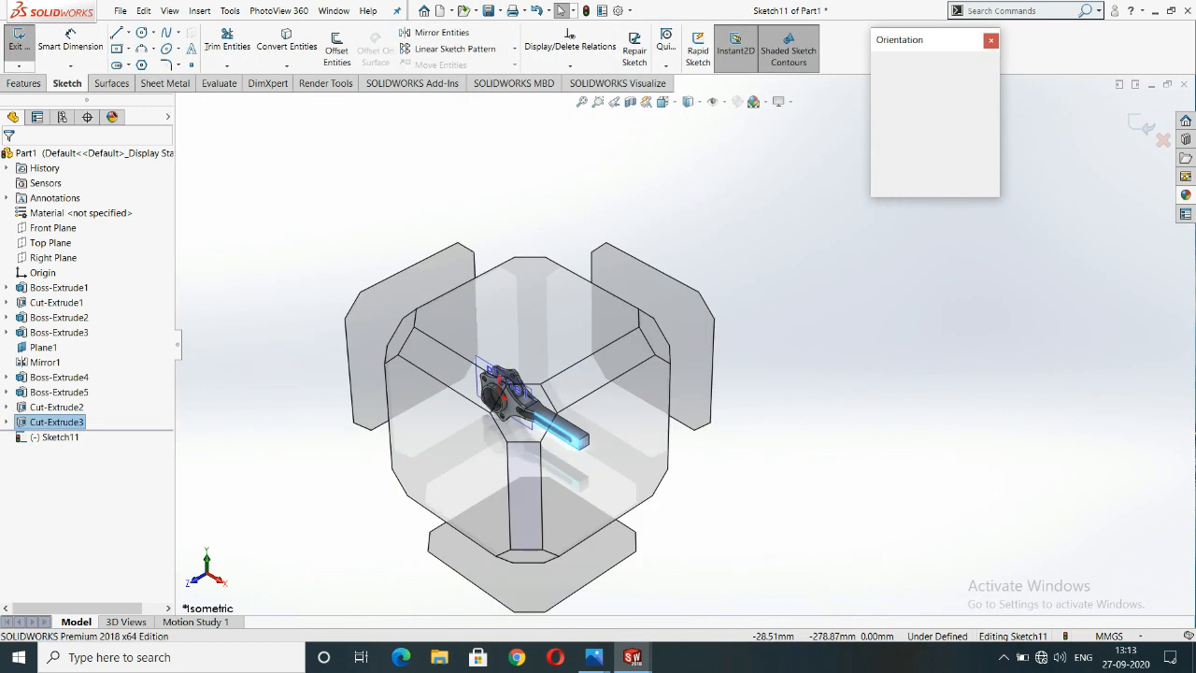
left_click(467, 455)
right_click(962, 308)
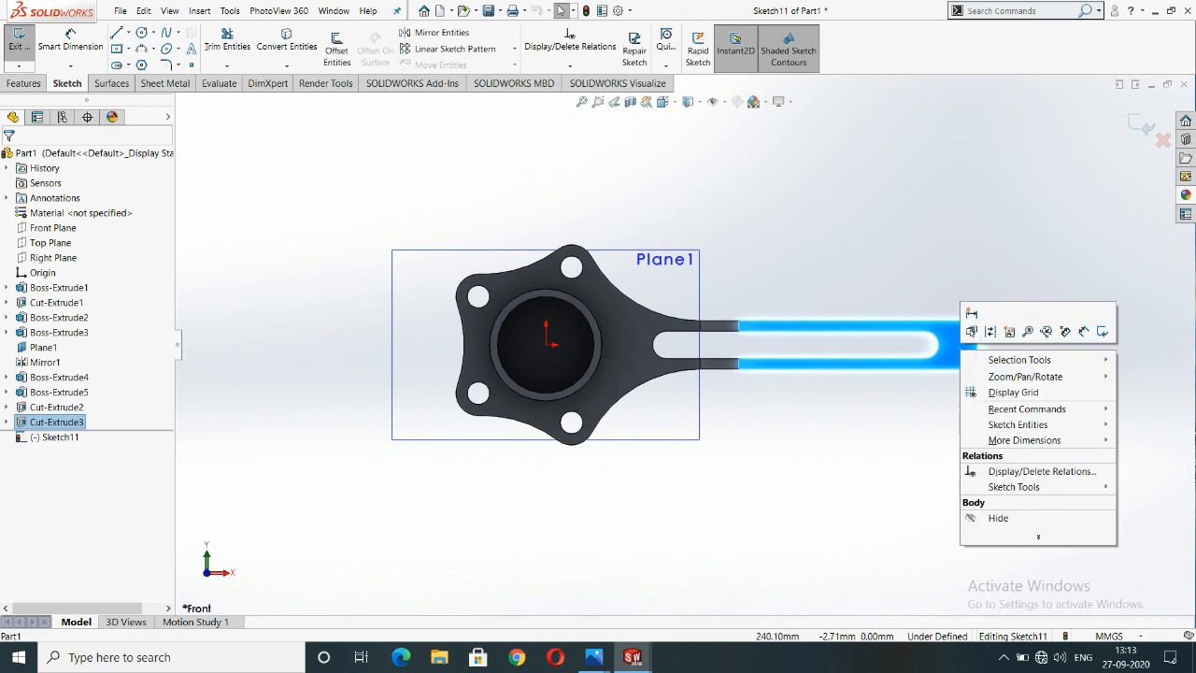
left_click(1039, 283)
scroll(1051, 354, "down", 7)
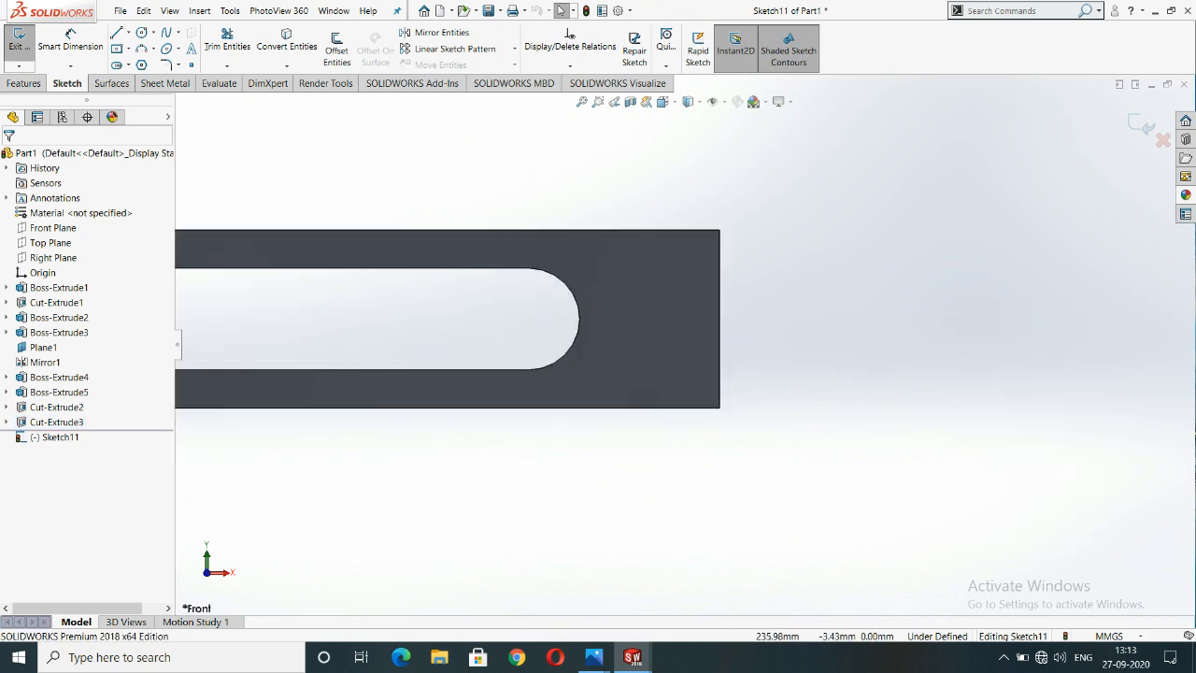
Sketch two concentric circles of about 23.8 mm and 20.8 mm radius, centred on the midpoint of the arm's outer end edge.
left_click(141, 33)
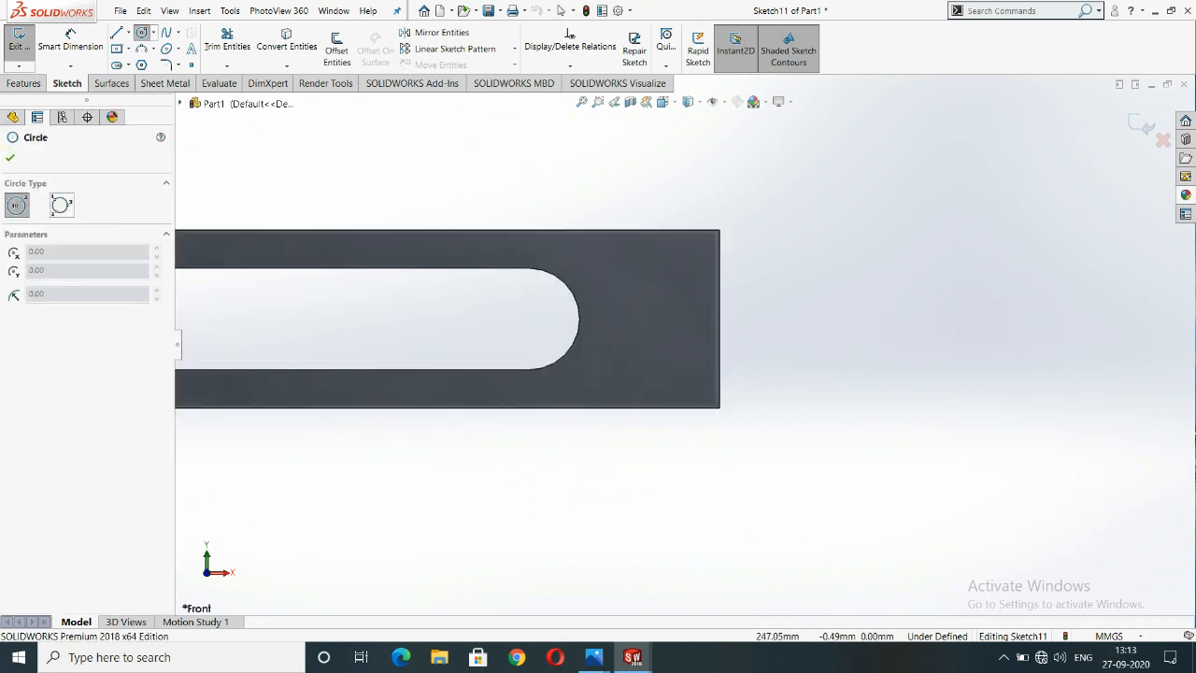
left_click(719, 319)
left_click(847, 399)
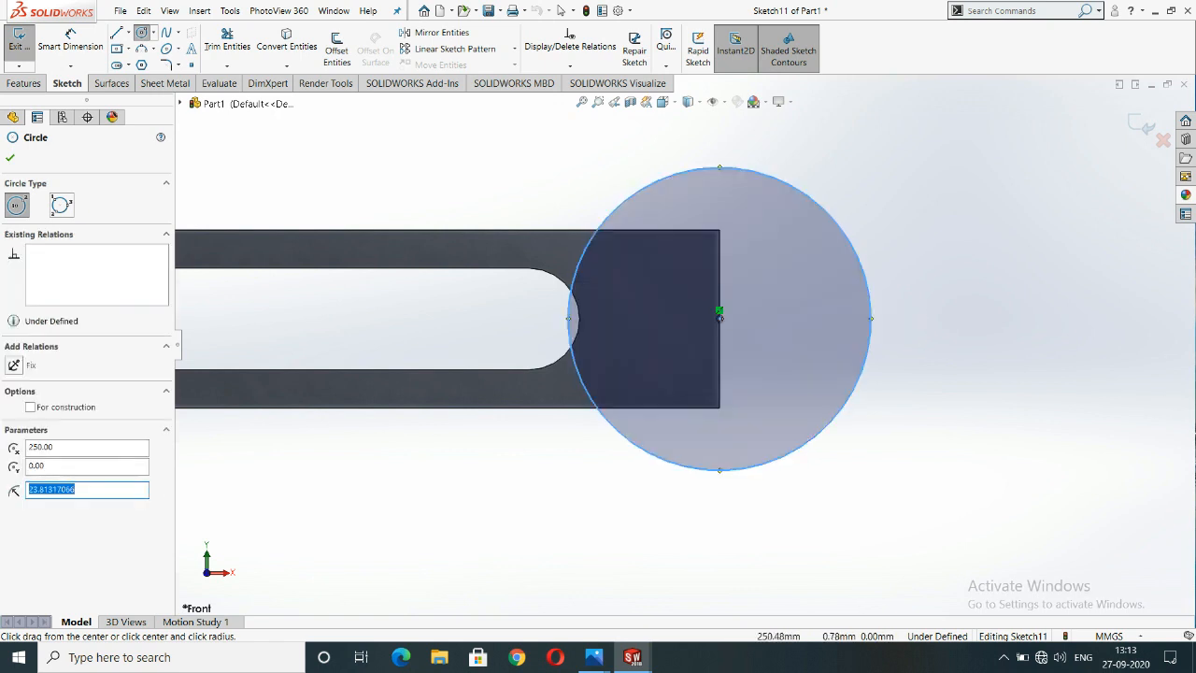
left_click(720, 318)
left_click(852, 310)
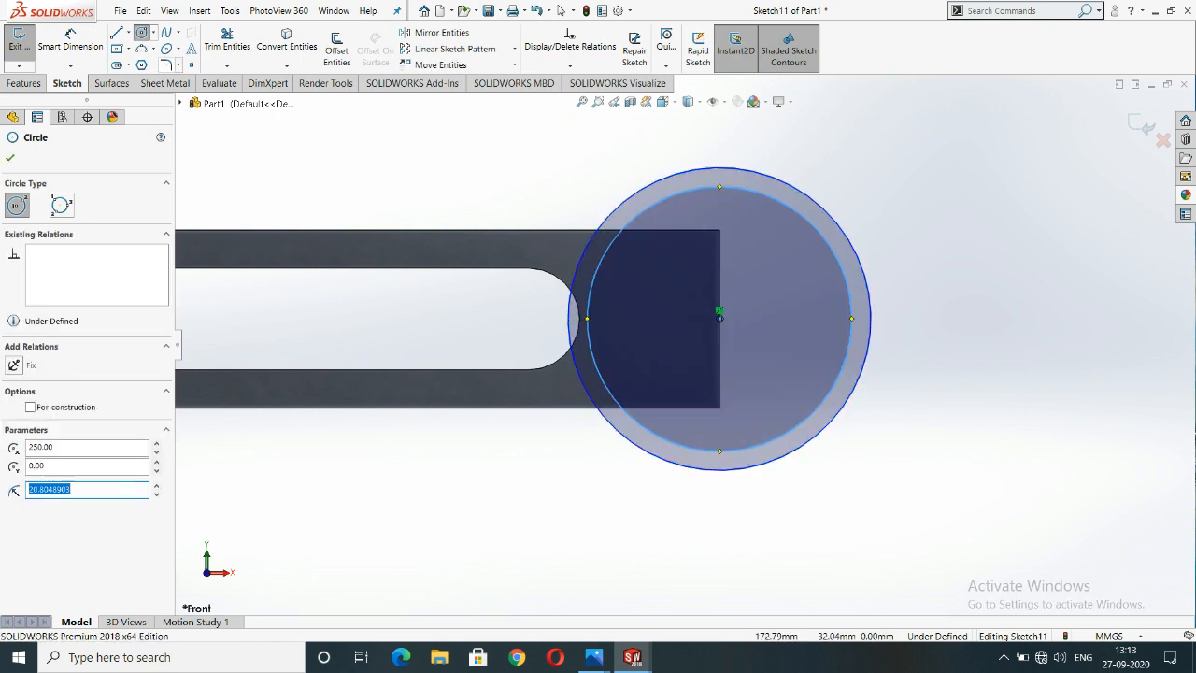
Dimension the inner circle's diameter as 24 mm and the outer circle's diameter as 35 mm.
left_click(70, 42)
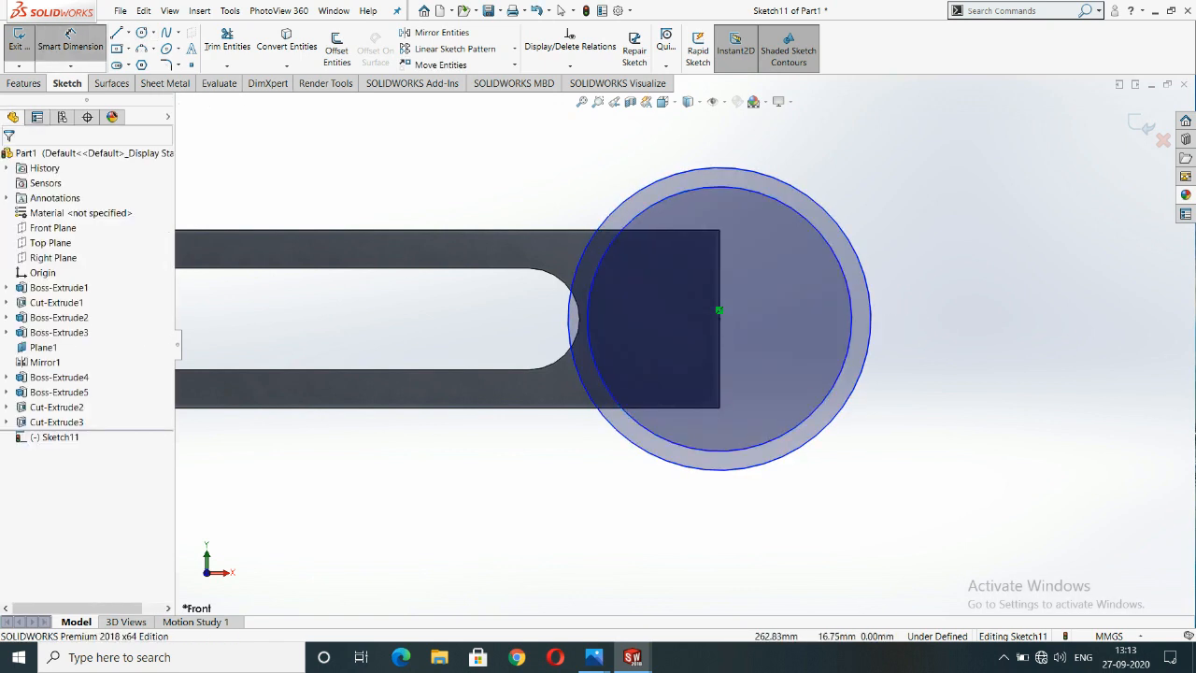
left_click(845, 271)
left_click(936, 182)
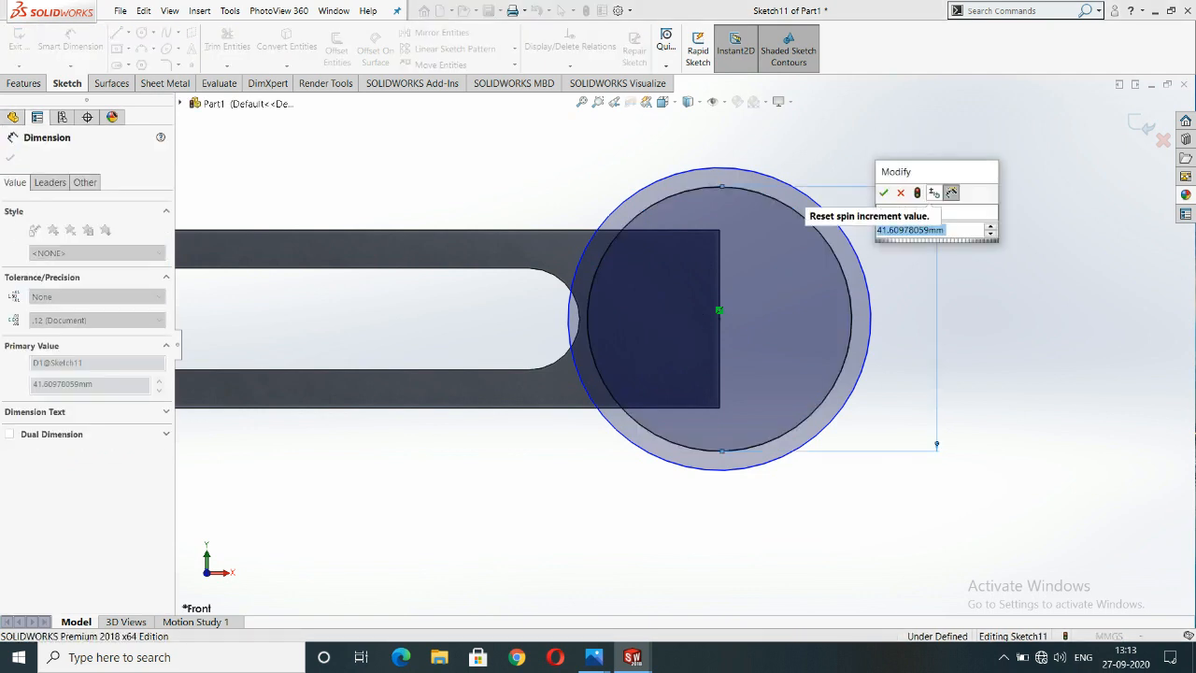
type("24")
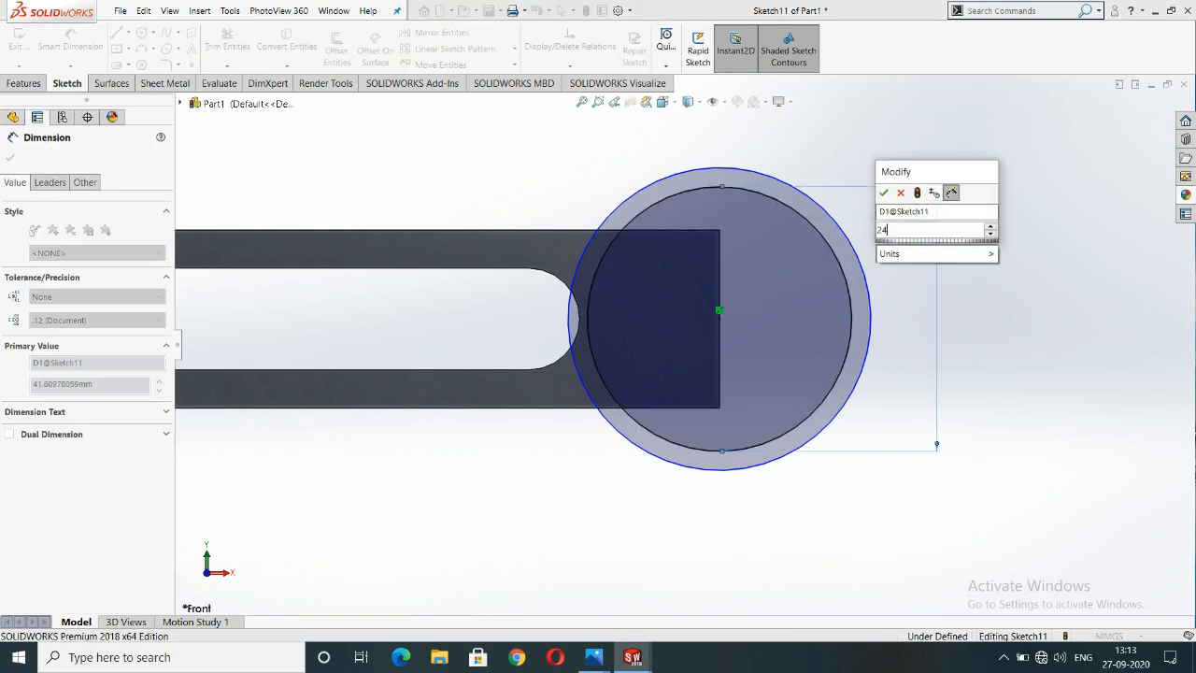
key("Return")
left_click(832, 220)
left_click(977, 154)
type("35")
key("Return")
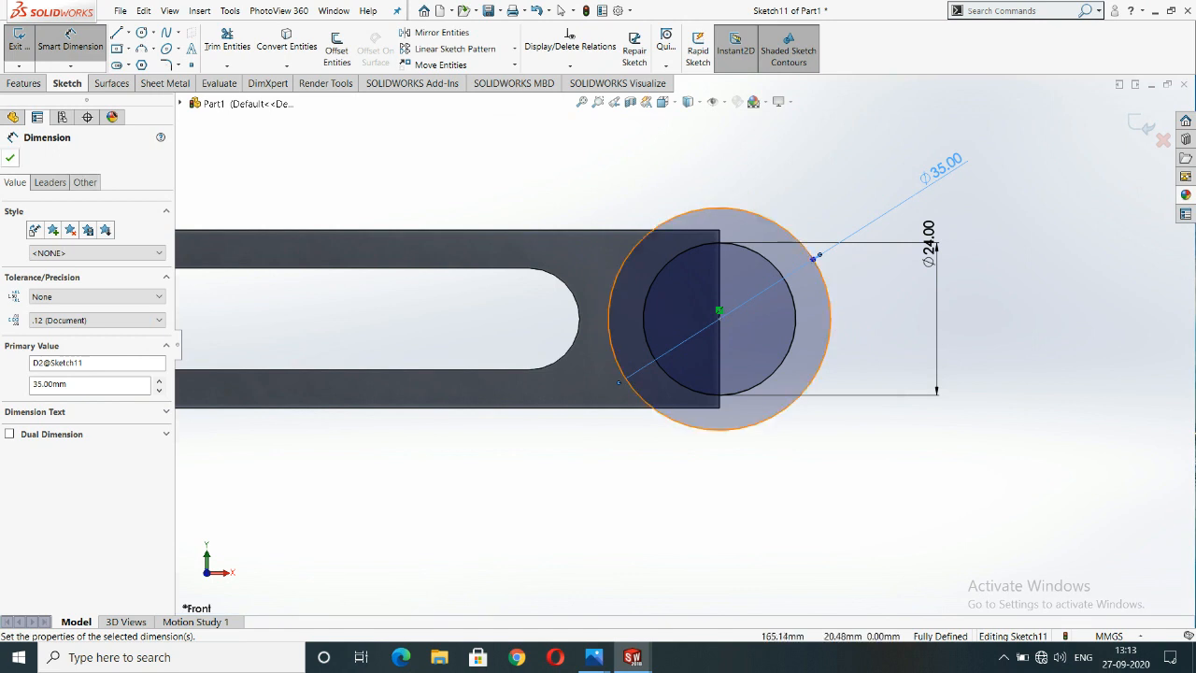
left_click(10, 158)
Try to extrude the ring between the two circles as a 45 mm Mid Plane boss.
left_click(25, 83)
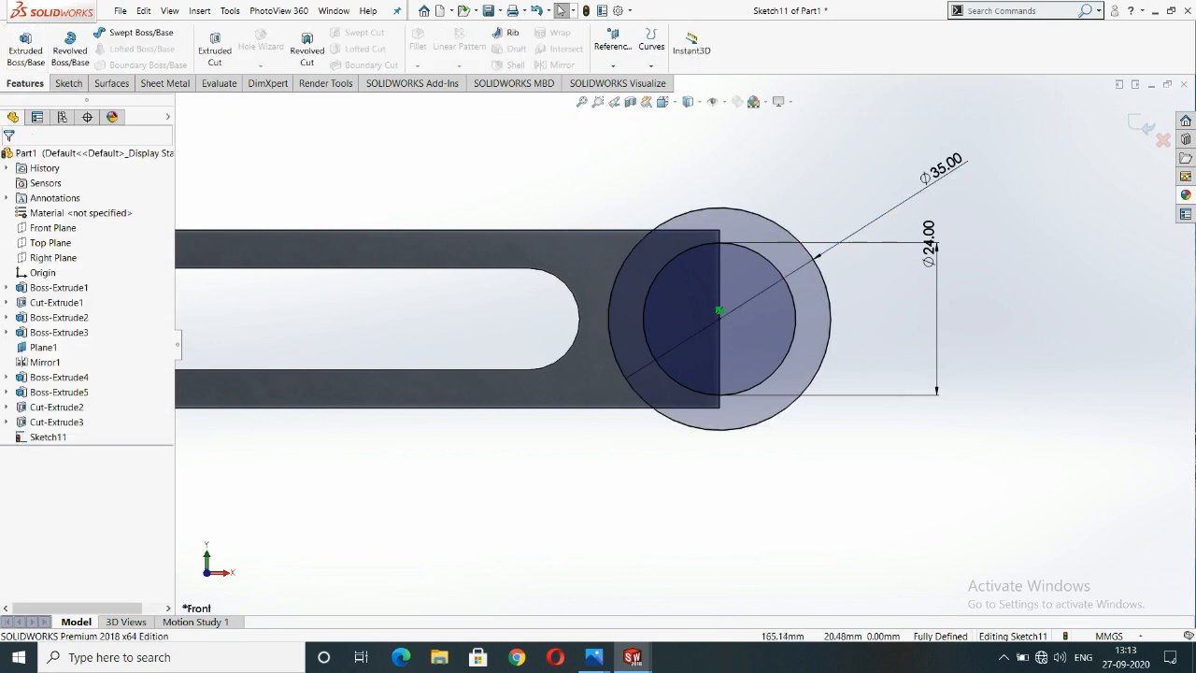
left_click(215, 48)
left_click(30, 158)
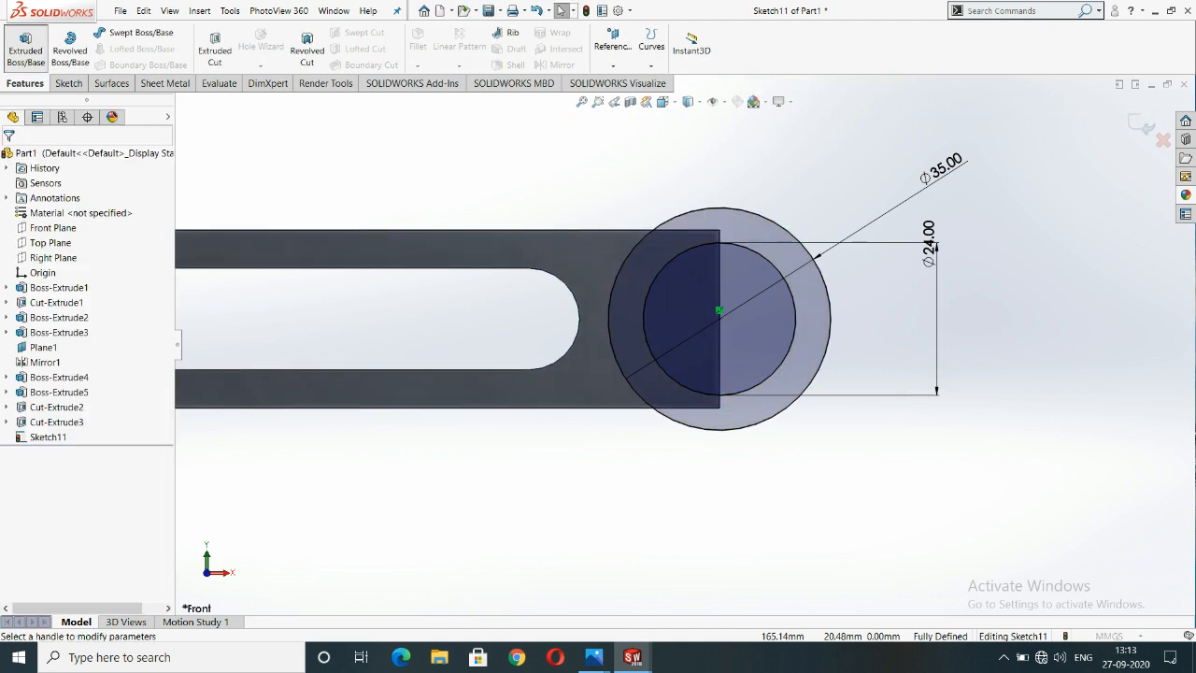
left_click(25, 48)
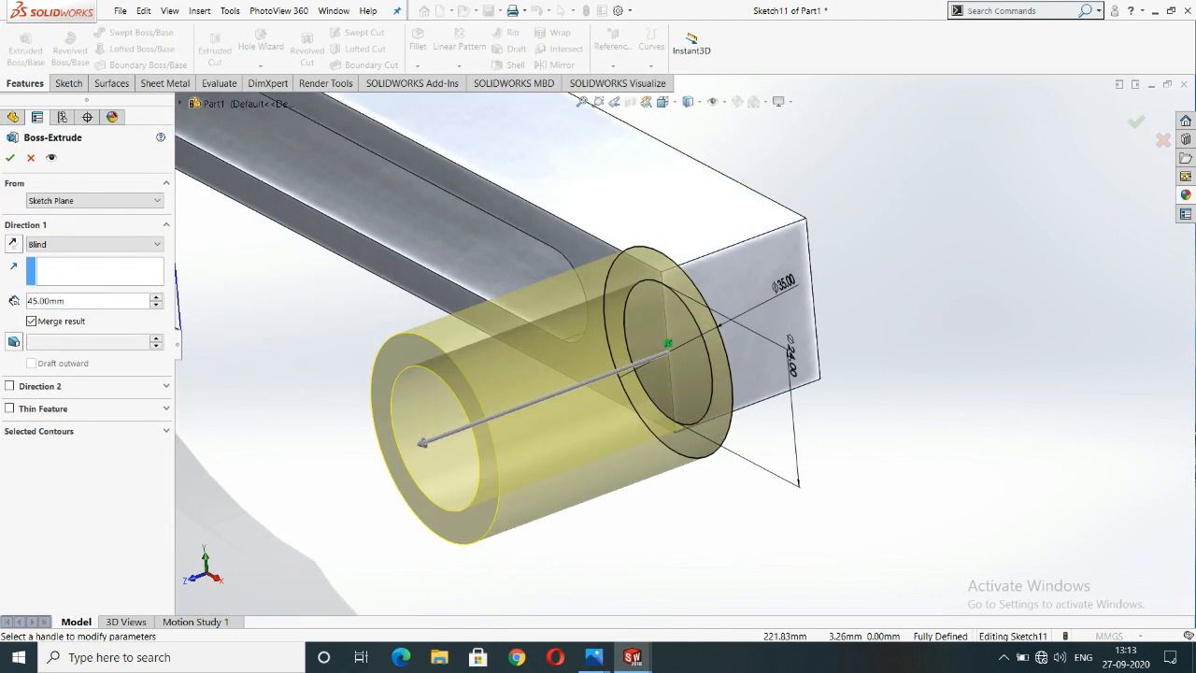
left_click(93, 244)
left_click(47, 321)
mouse_move(521, 465)
middle_mouse_down()
mouse_move(570, 472)
mouse_move(523, 495)
mouse_move(467, 493)
mouse_move(511, 493)
middle_mouse_up()
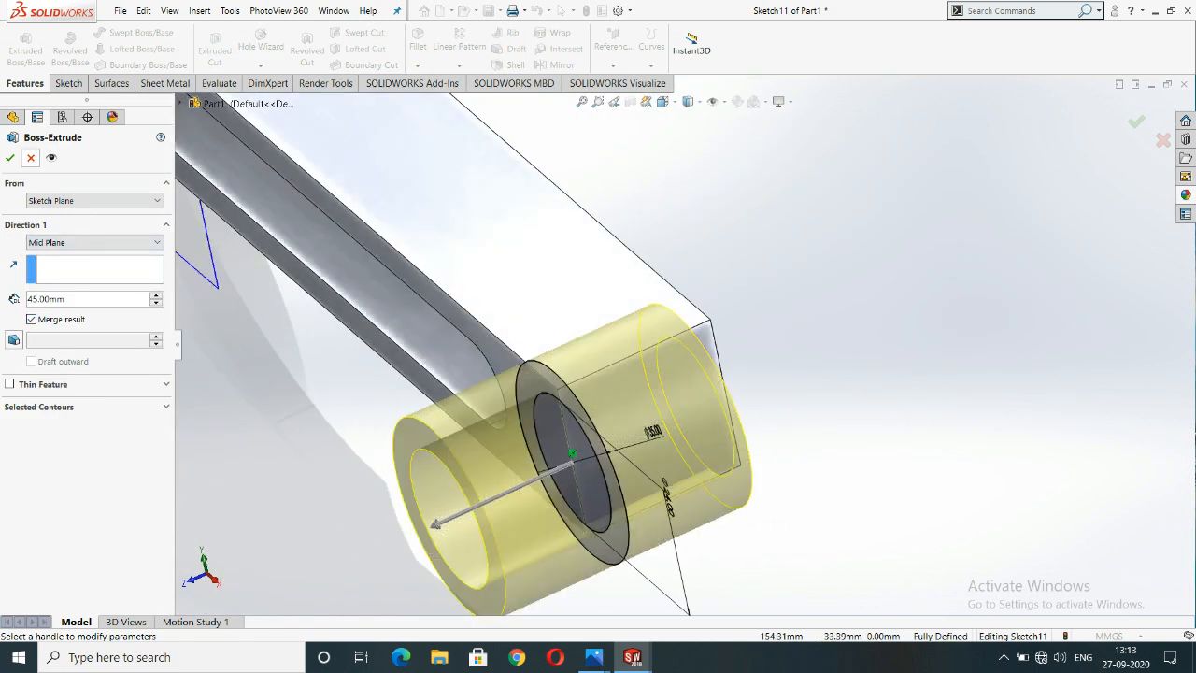
left_click(31, 158)
scroll(533, 467, "up", 3)
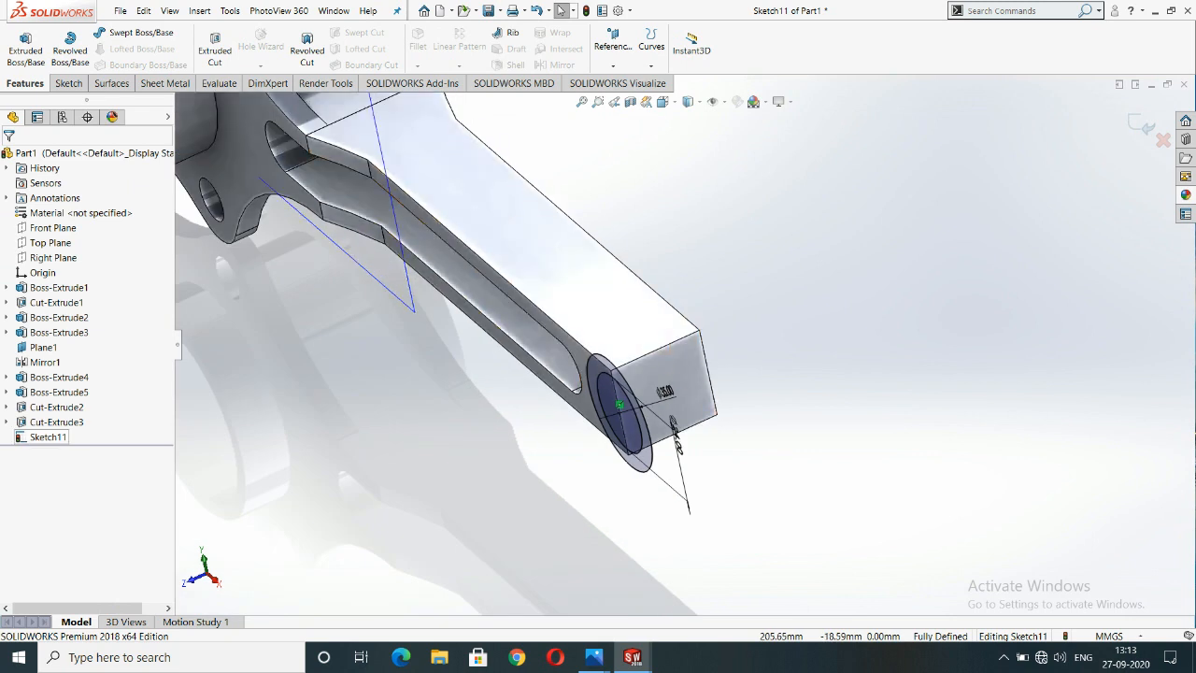
left_click(44, 437)
left_click(322, 505)
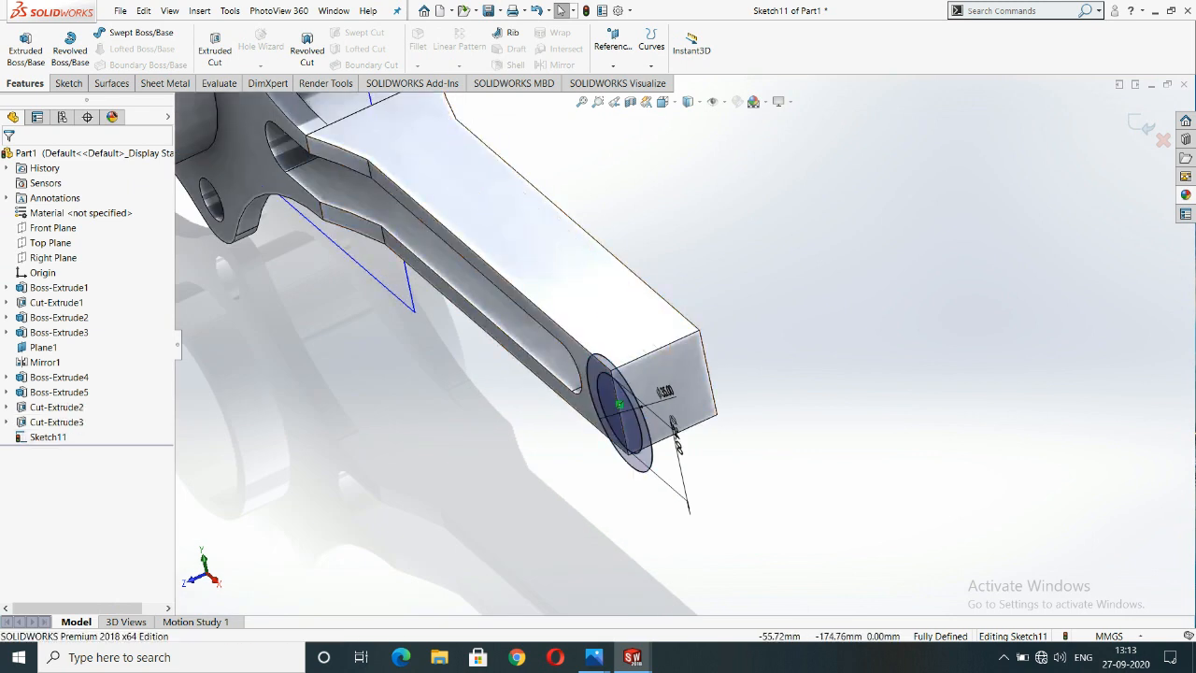
right_click(49, 436)
key("Escape")
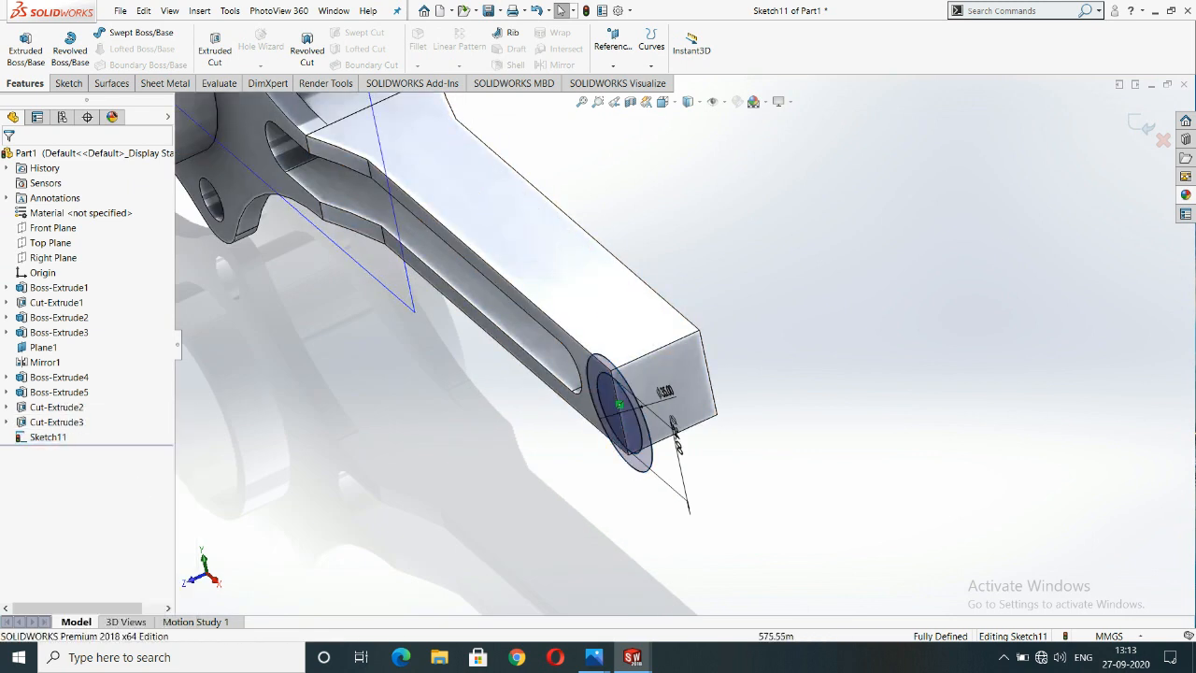
Discard the current sketch on the arm's side face and start a new sketch on Plane1, viewed from the front.
left_click(1162, 140)
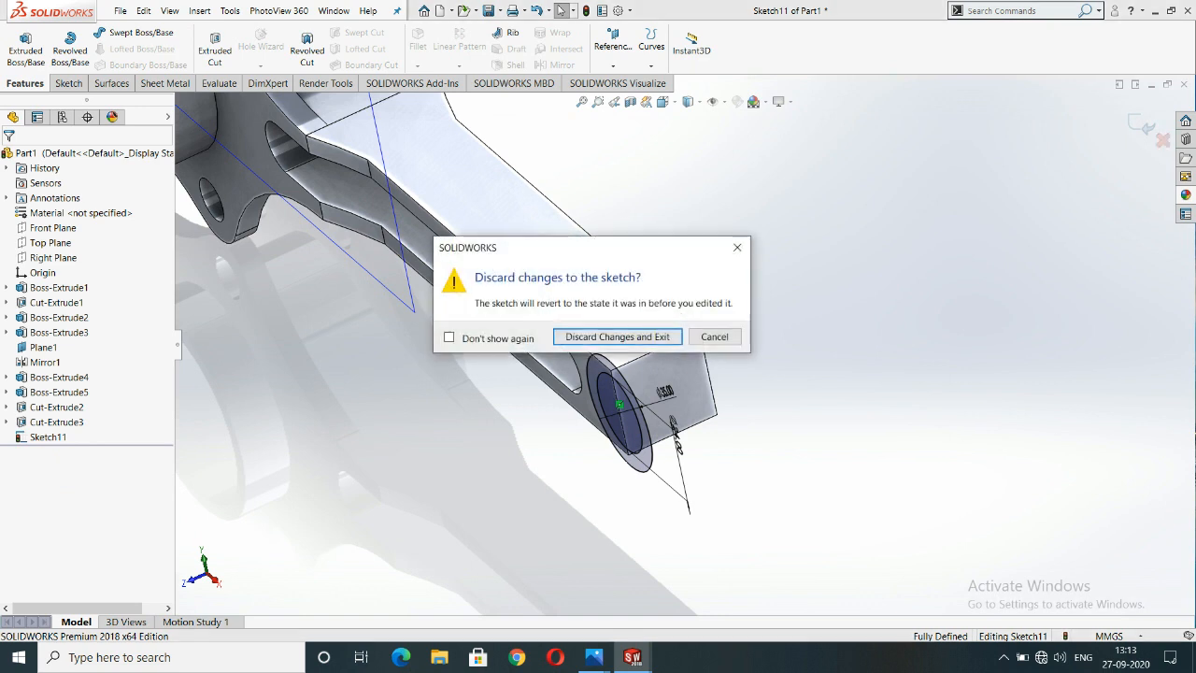
key("Return")
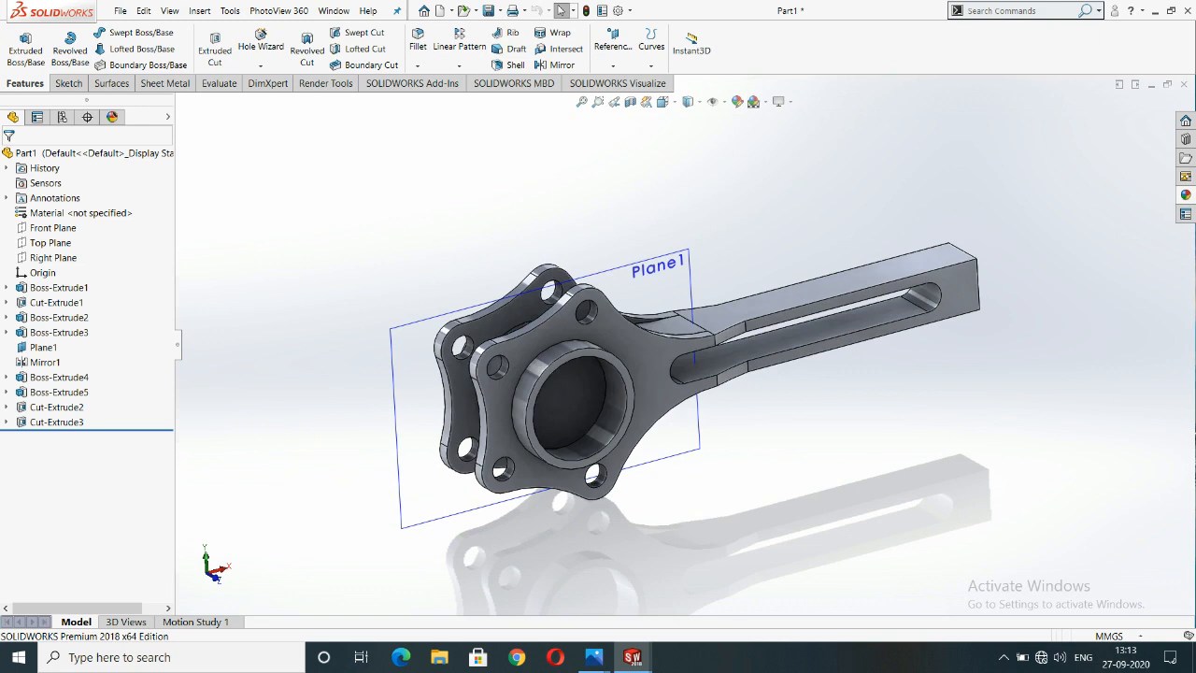
left_click(693, 252)
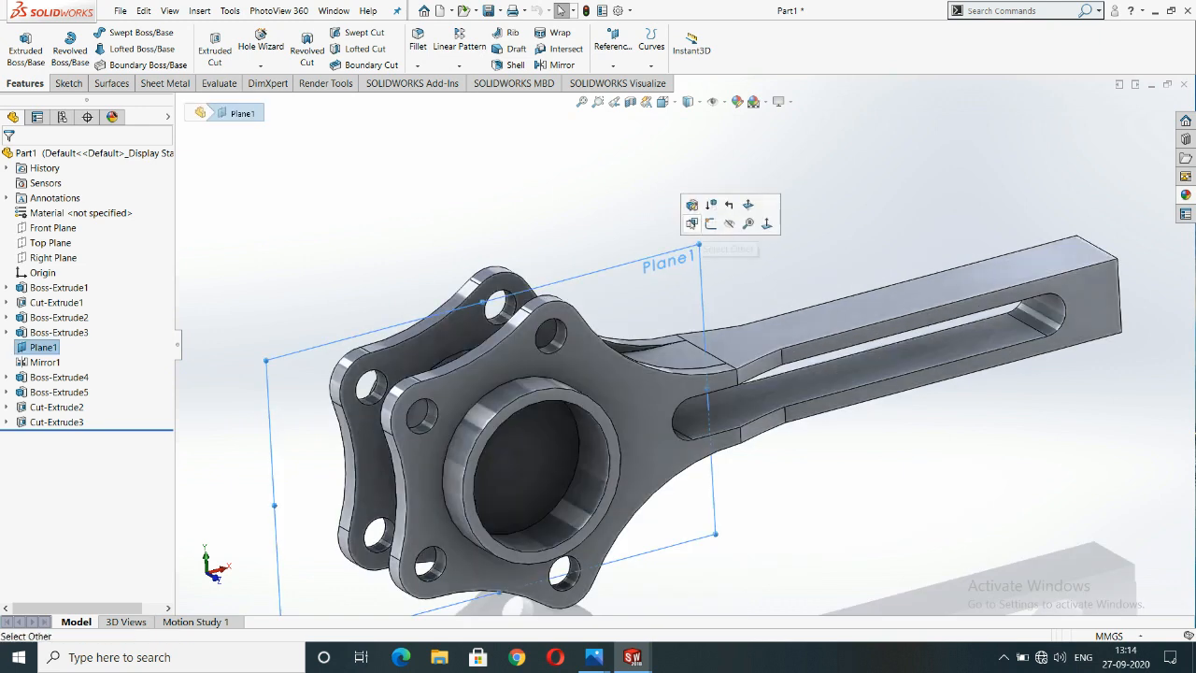
left_click(709, 204)
key("space")
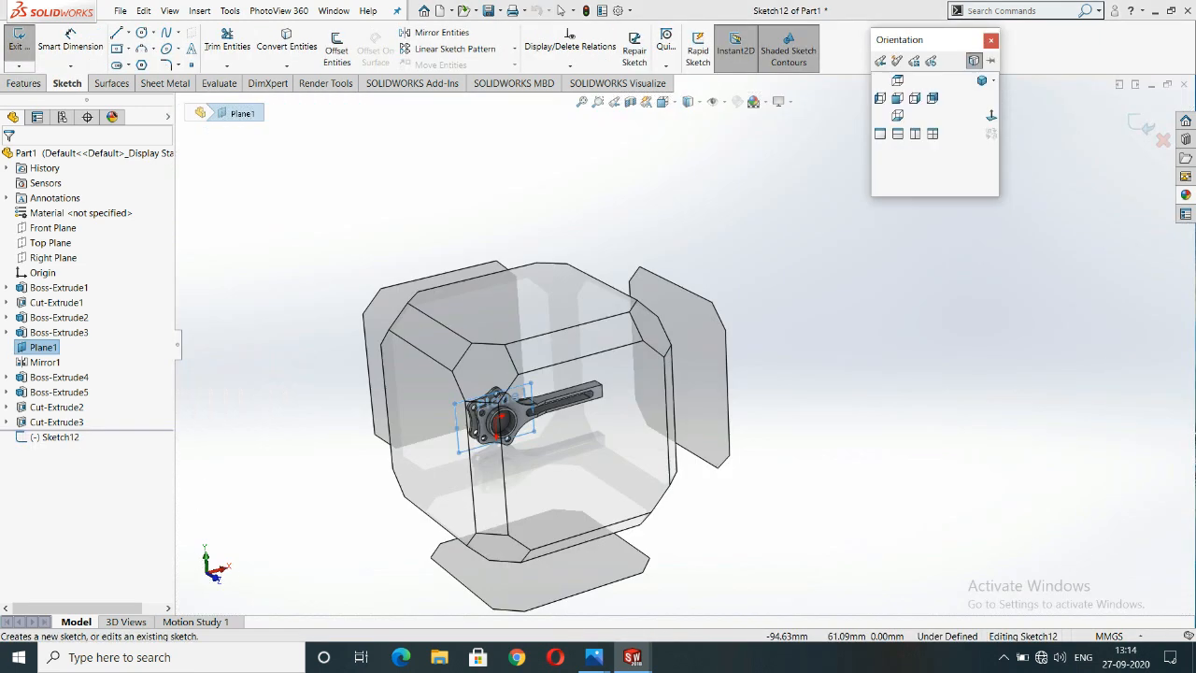
left_click(591, 439)
scroll(915, 329, "down", 3)
Sketch two concentric circles of about 20.2 mm and 17.6 mm radius, centred on the midpoint of the arm's outer end edge.
left_click(141, 33)
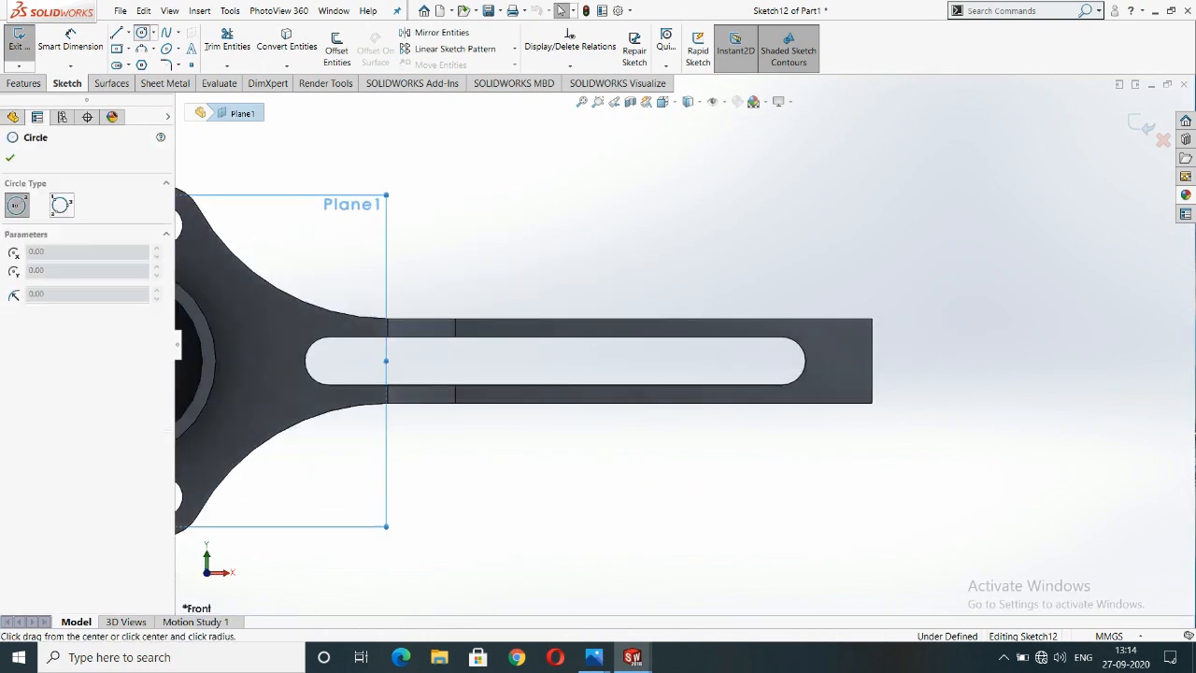
left_click(870, 361)
left_click(931, 373)
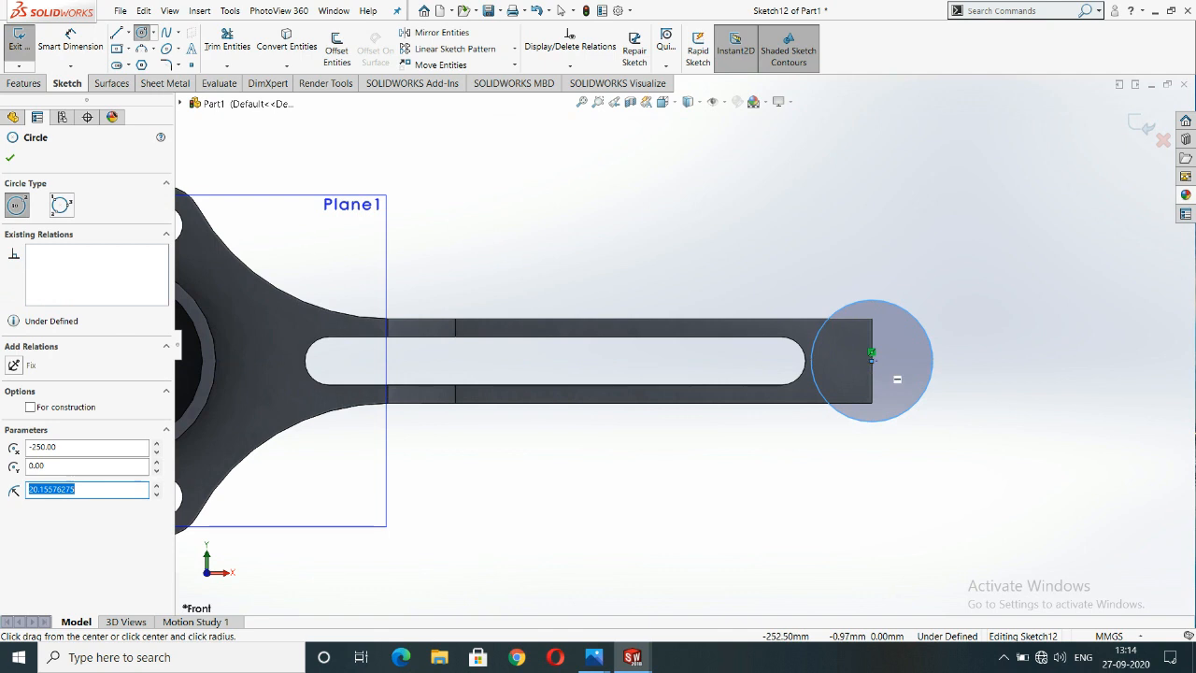
left_click(872, 362)
left_click(924, 361)
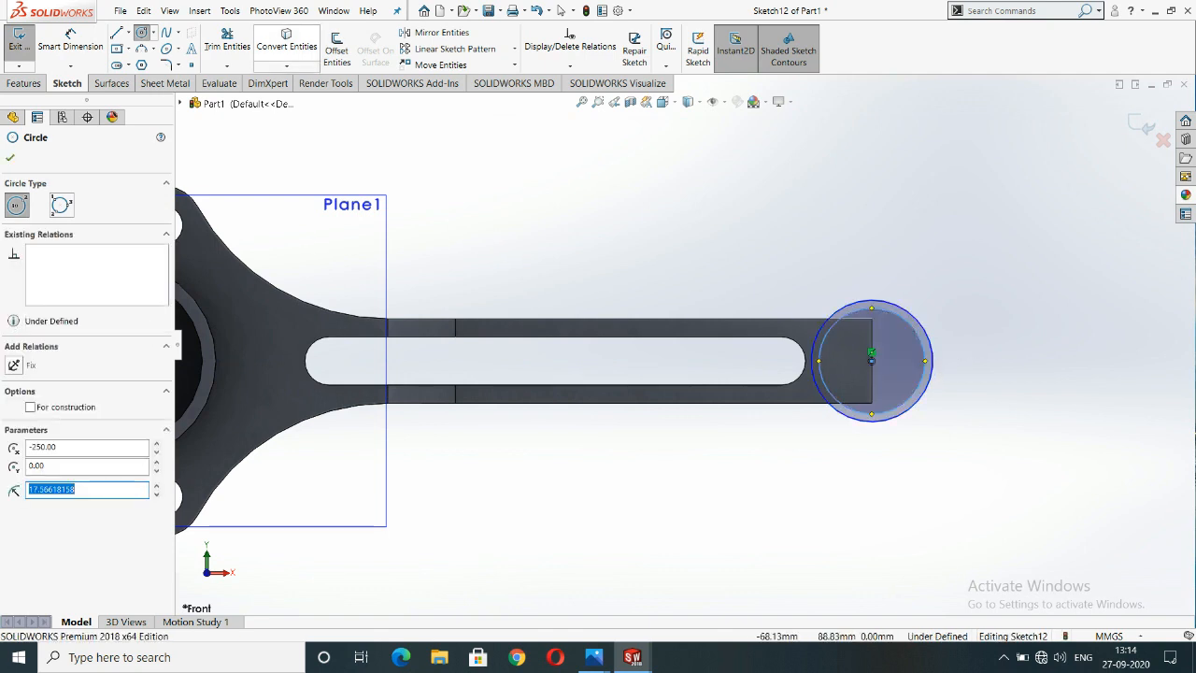
Add a diameter dimension to the outer circle, try 35 mm as its value, and undo that value change.
left_click(70, 41)
left_click(901, 309)
left_click(803, 206)
type("35")
key("Return")
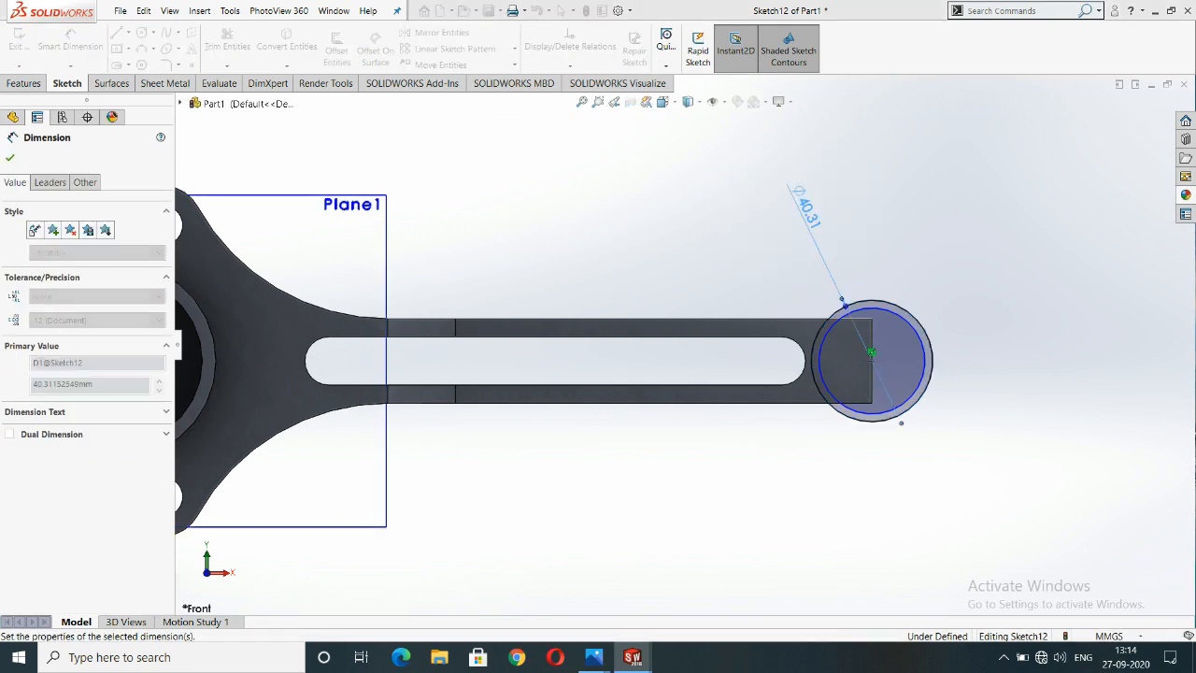
scroll(947, 327, "down", 9)
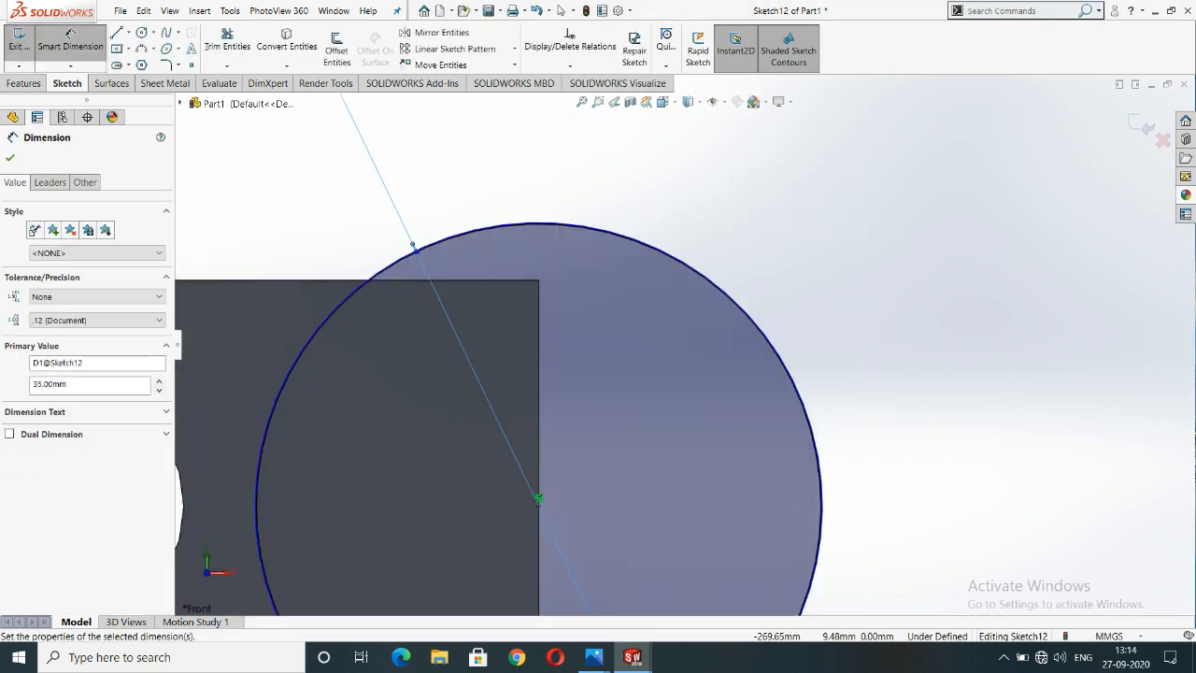
key("ctrl+z")
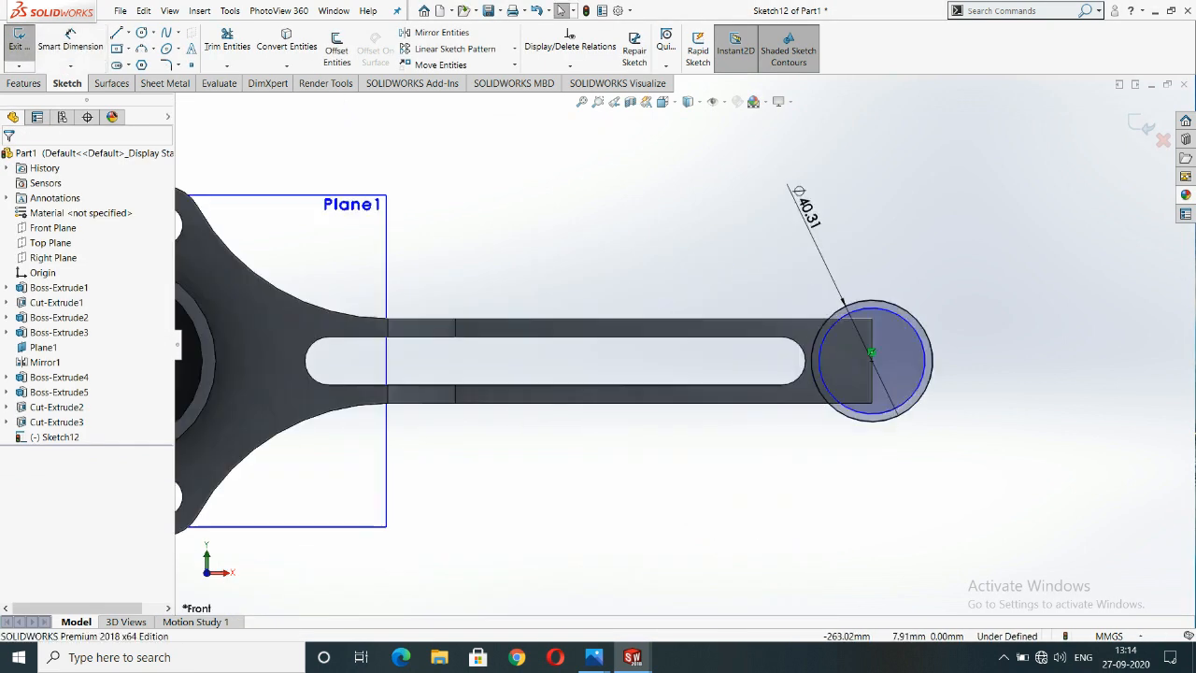
Dimension the inner circle's diameter as 24 mm and set the outer circle's diameter to 35 mm.
left_click(70, 38)
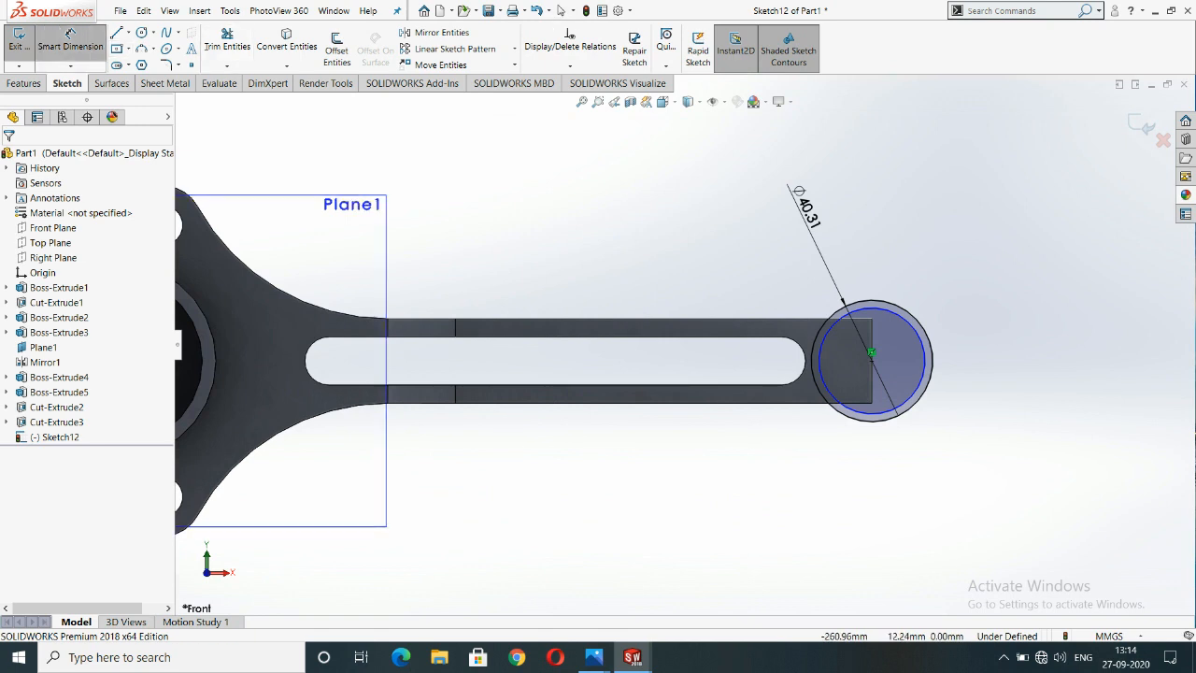
left_click(913, 320)
left_click(934, 244)
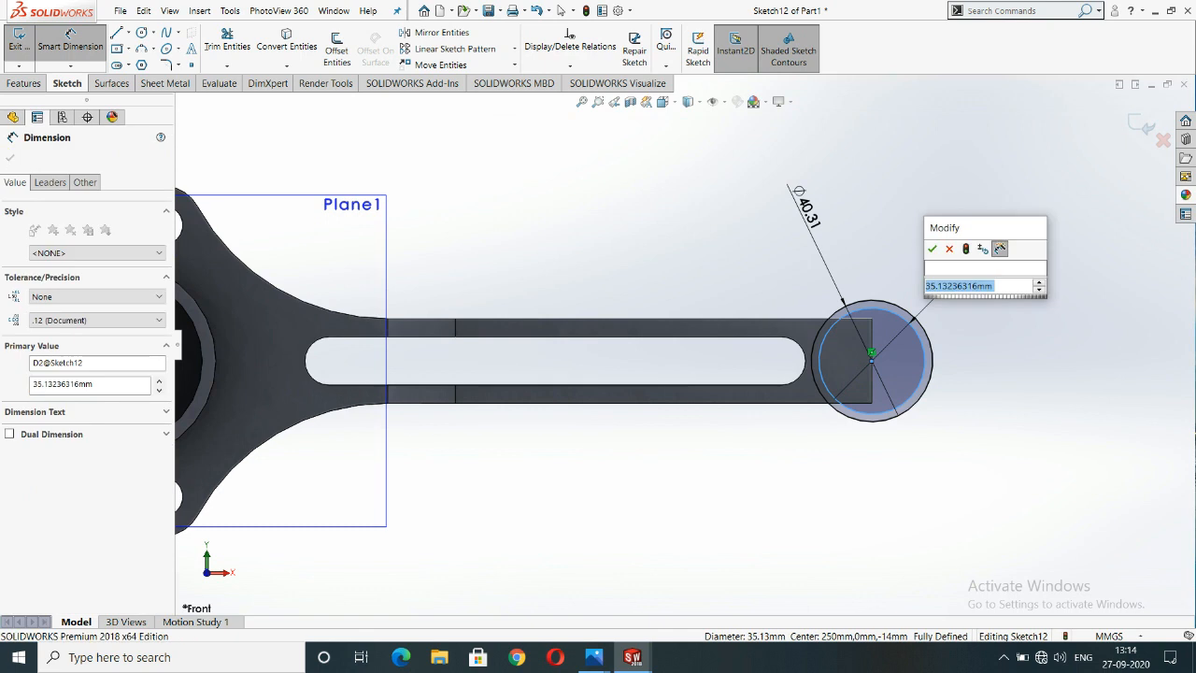
type("24")
key("Return")
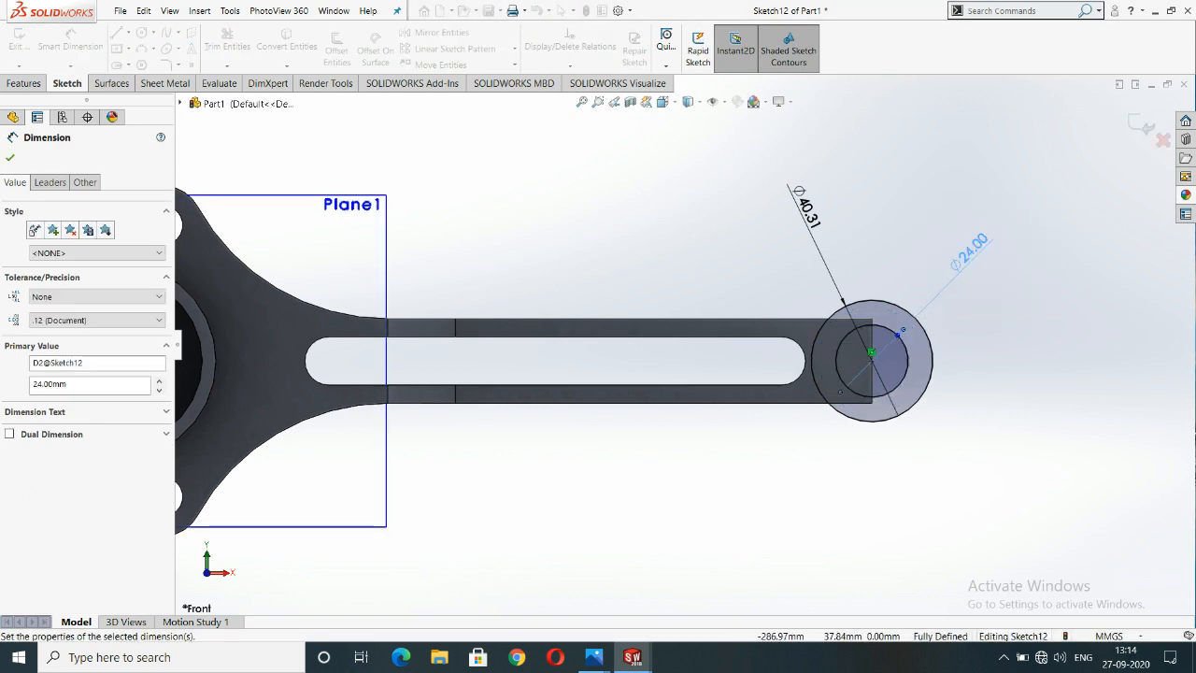
left_click(799, 198)
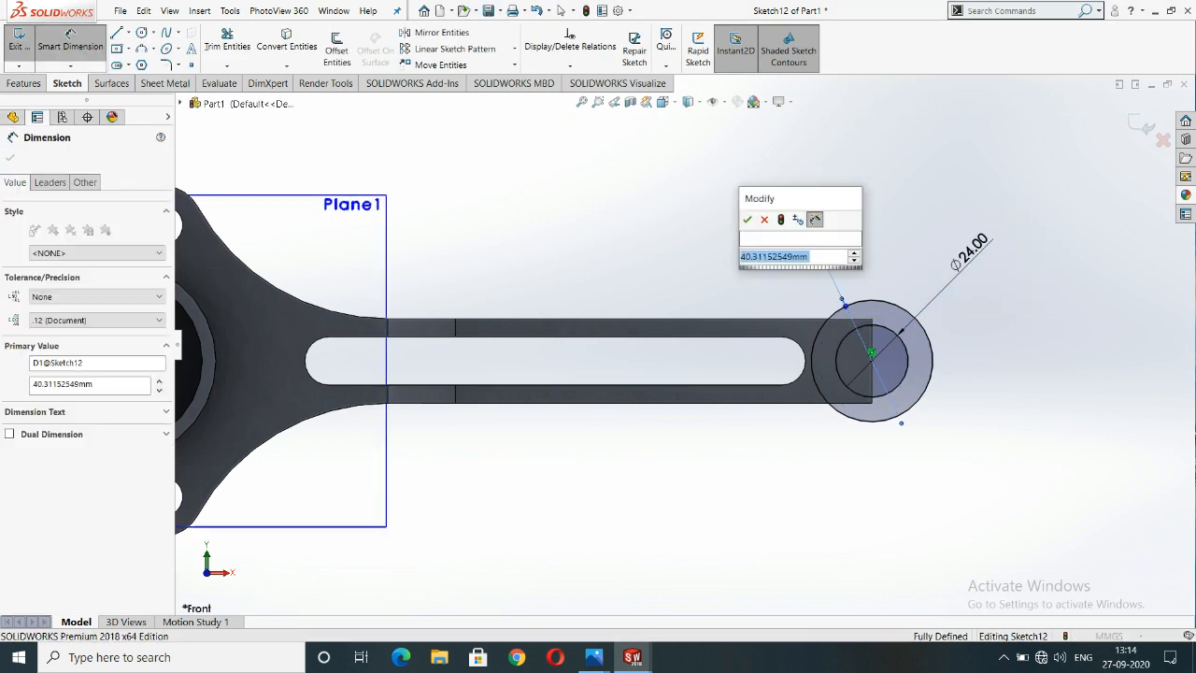
type("35")
key("Return")
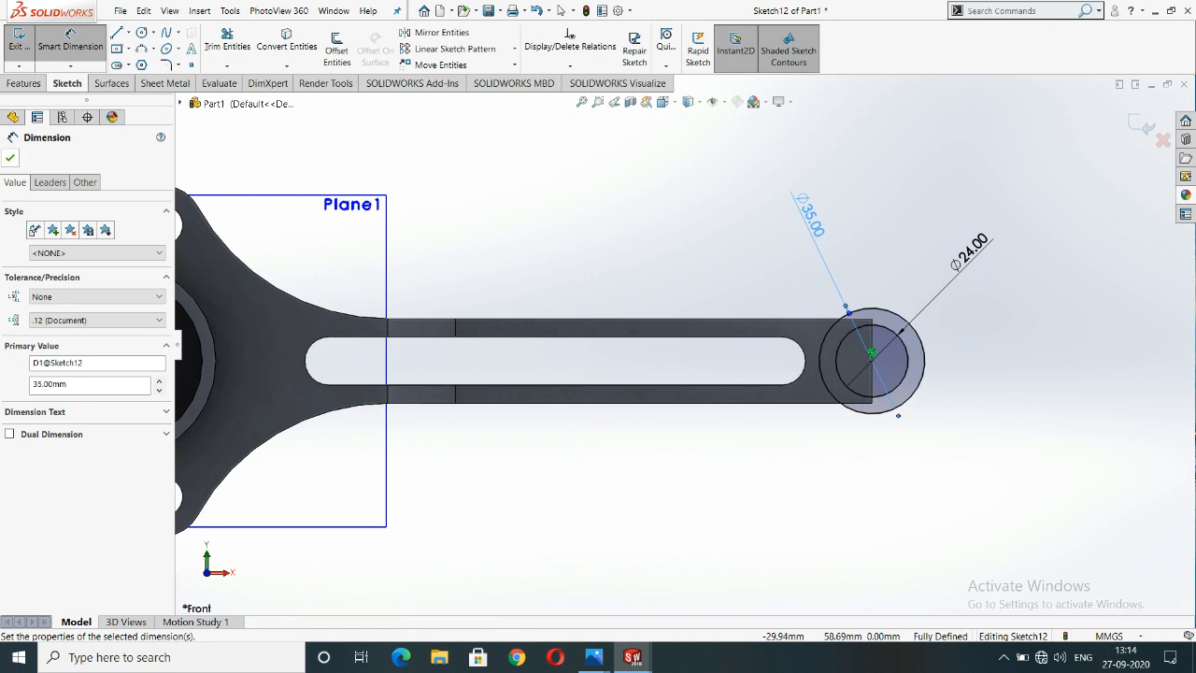
left_click(9, 157)
Extrude the ring between the two circles as a 42 mm Mid Plane boss merged with the arm.
left_click(24, 83)
left_click(25, 46)
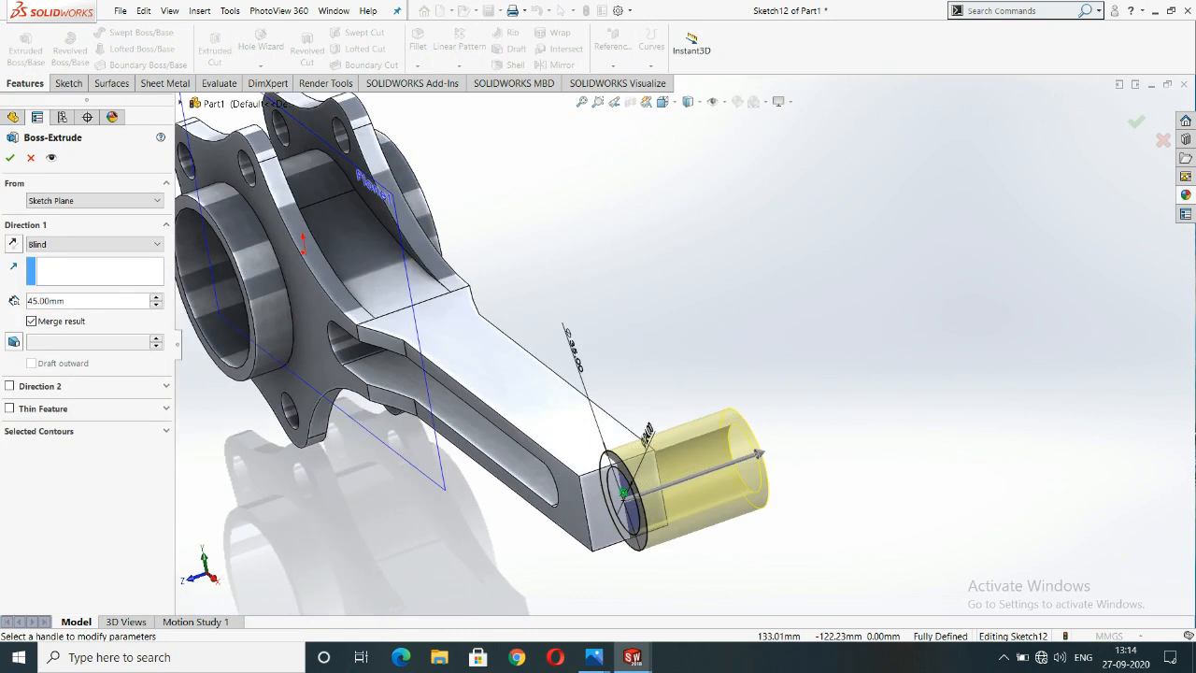
left_click(10, 409)
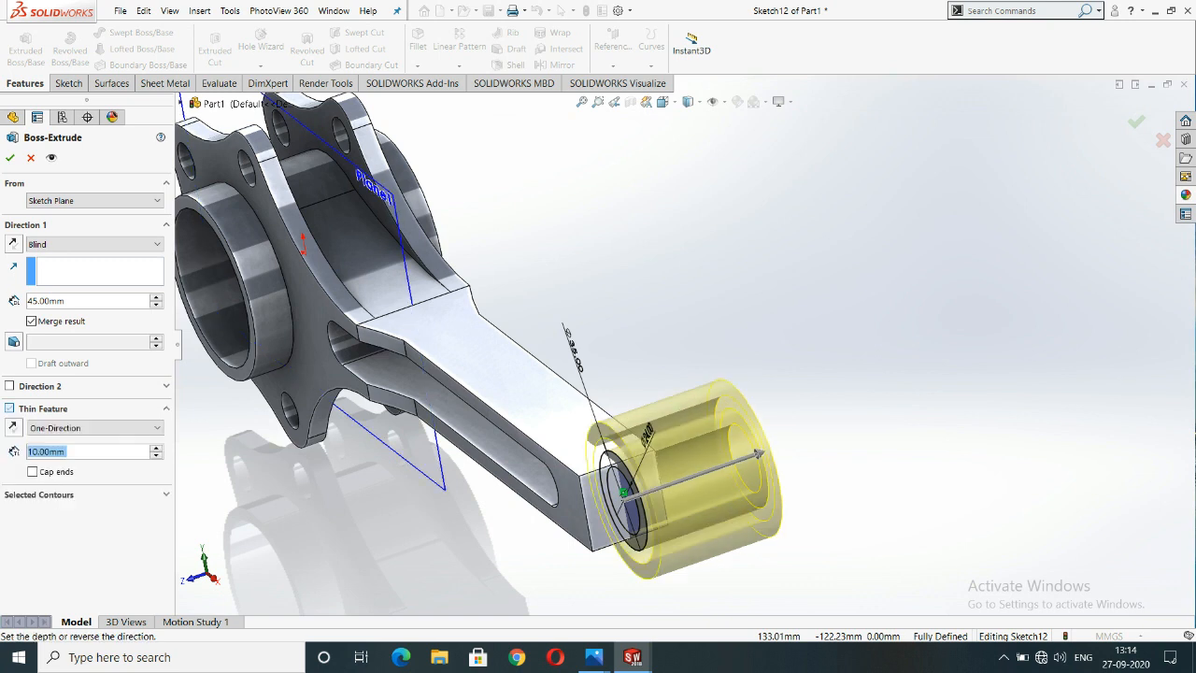
left_click(10, 408)
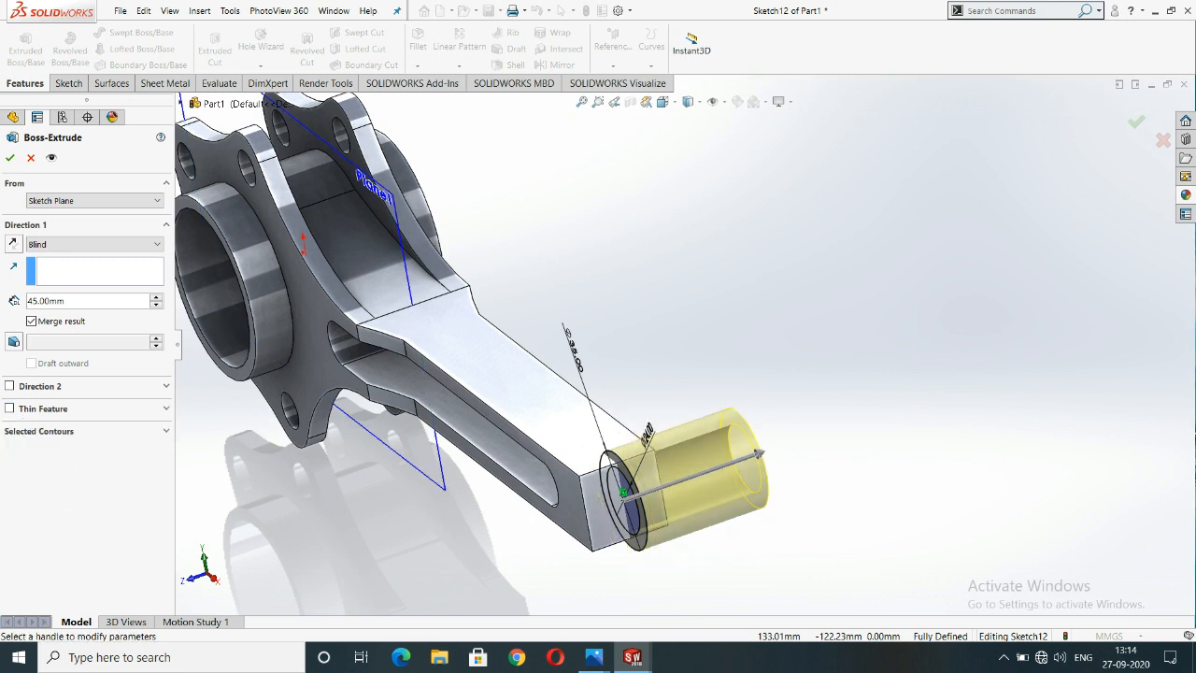
left_click(93, 244)
left_click(57, 321)
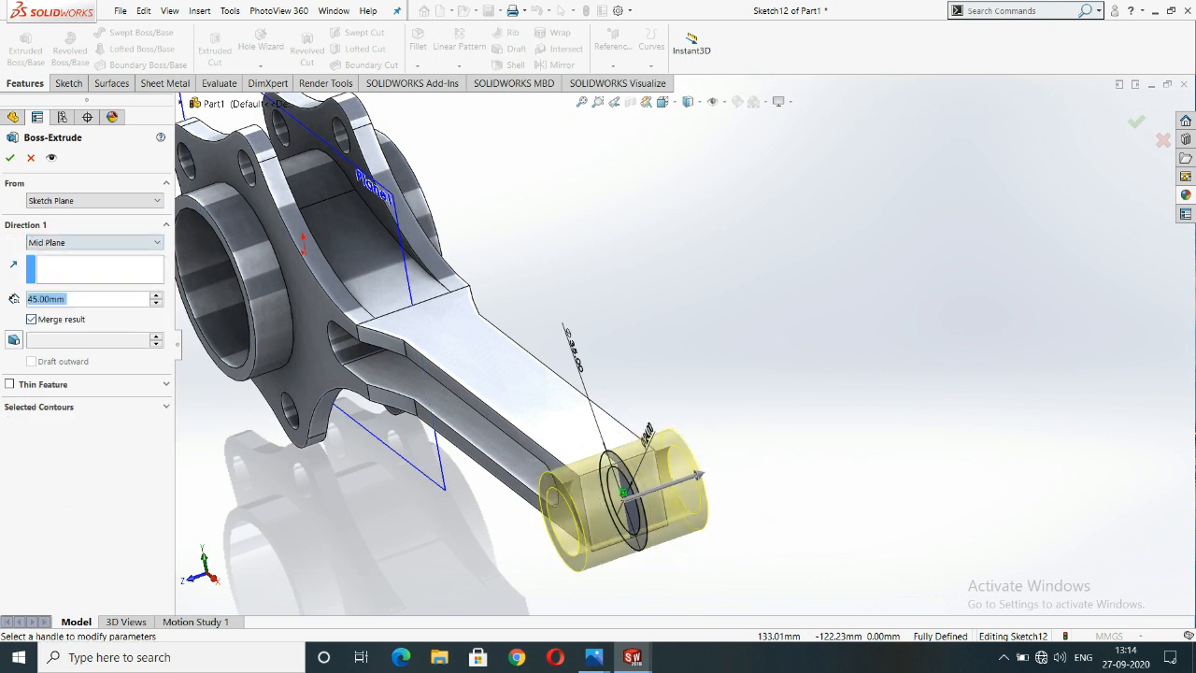
middle_click_drag(523, 369, 529, 434)
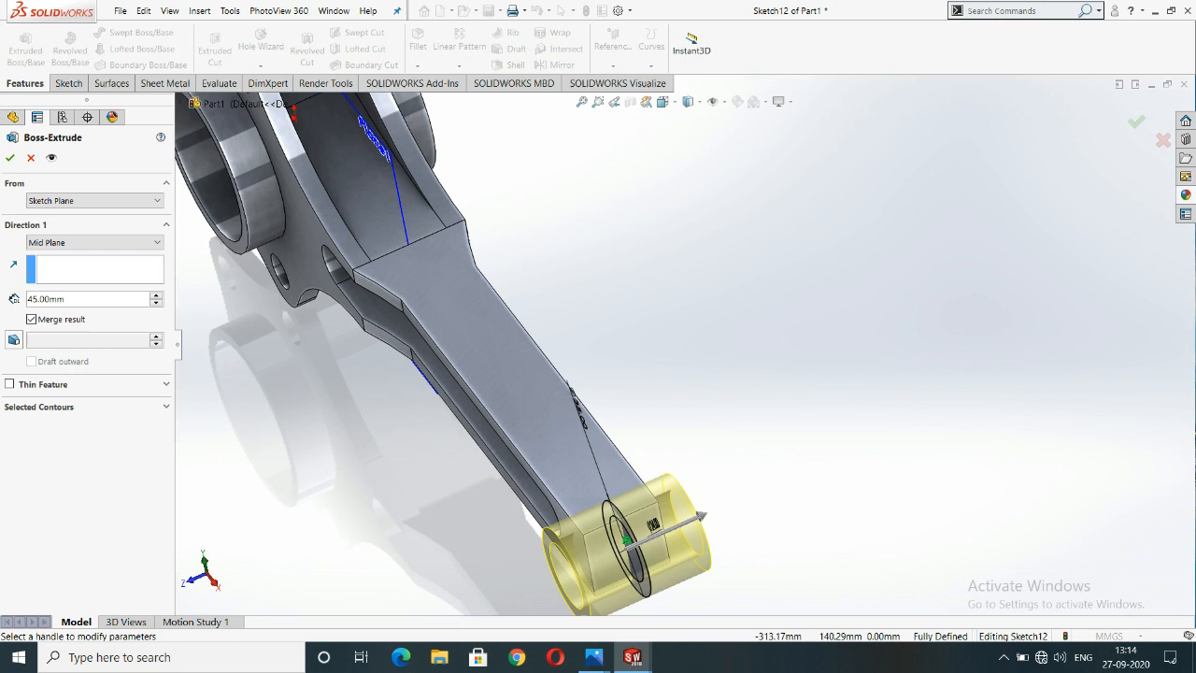
double_click(46, 299)
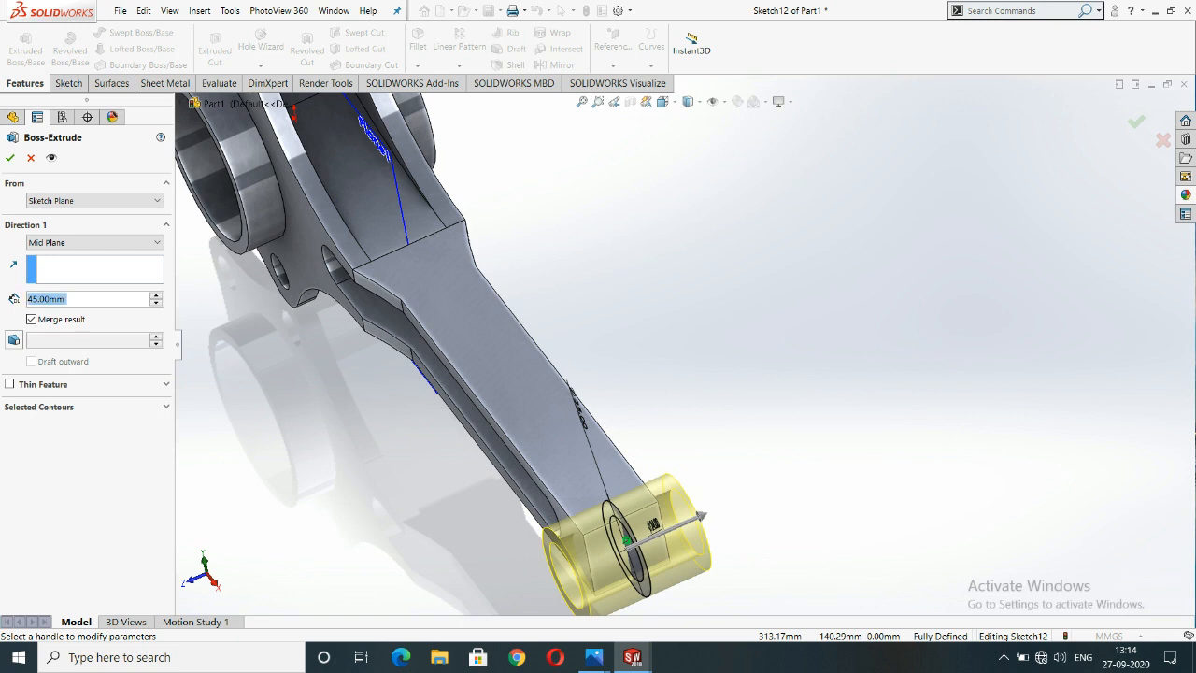
type("42")
key("Return")
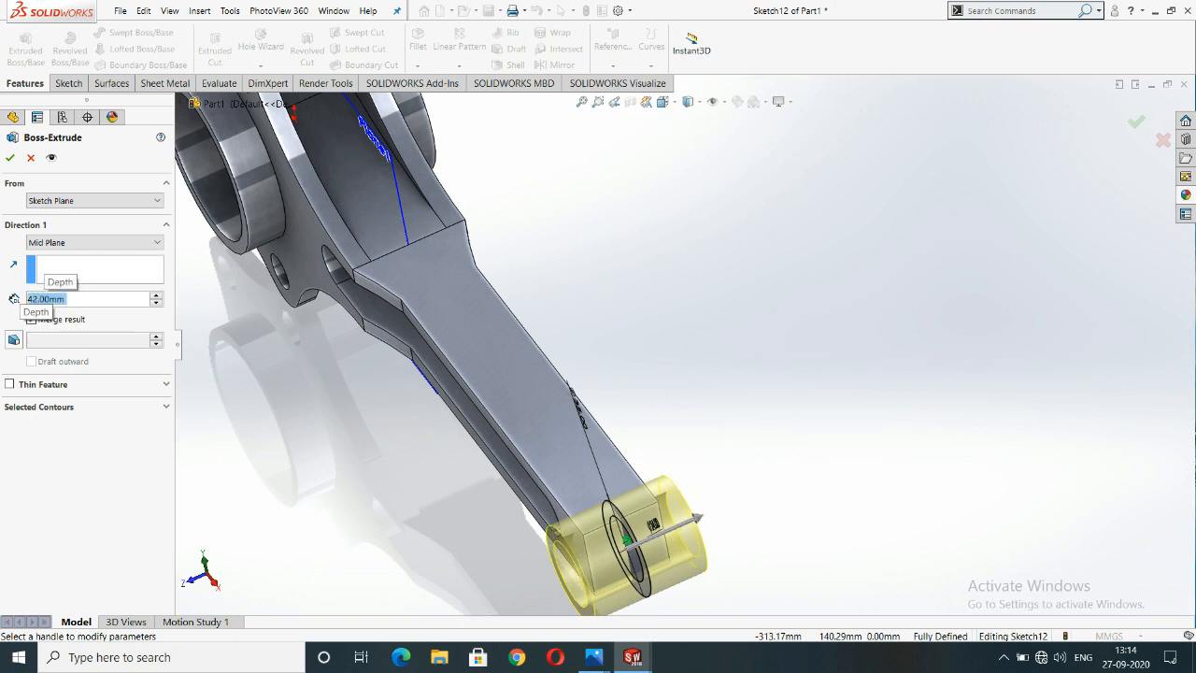
left_click(10, 158)
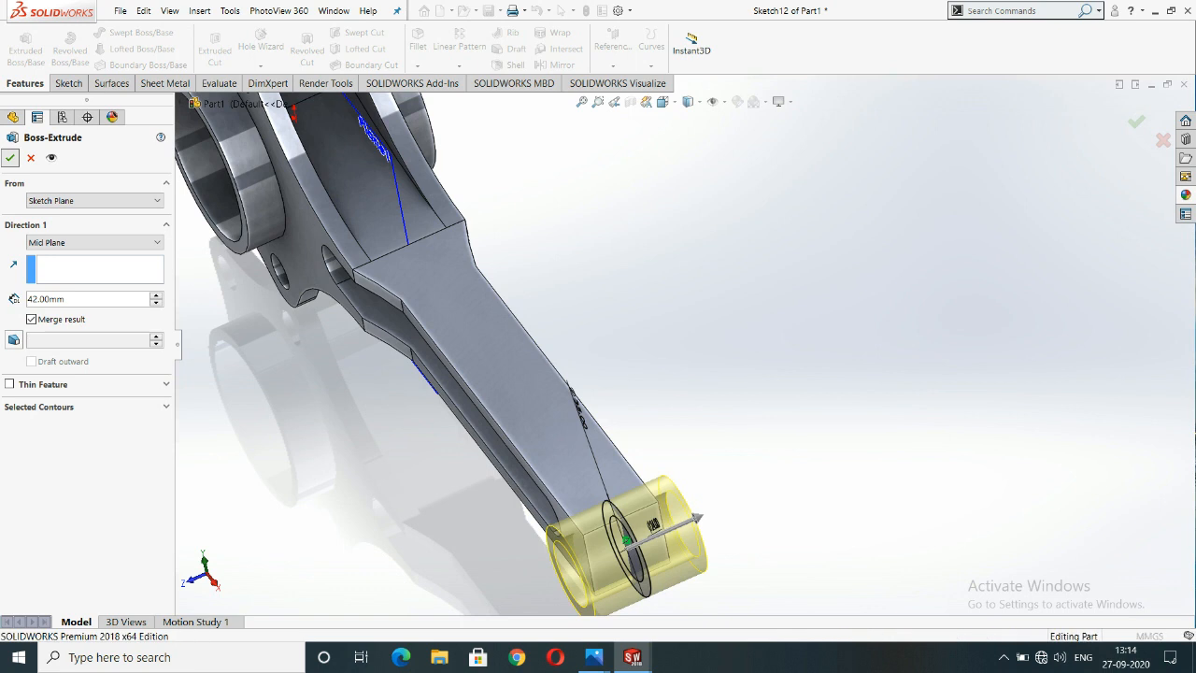
Sketch a concentric circle of 12 mm radius on the ring boss's front end face, matching the edge of its bore.
scroll(685, 346, "up", 2)
middle_click_drag(654, 369, 714, 346)
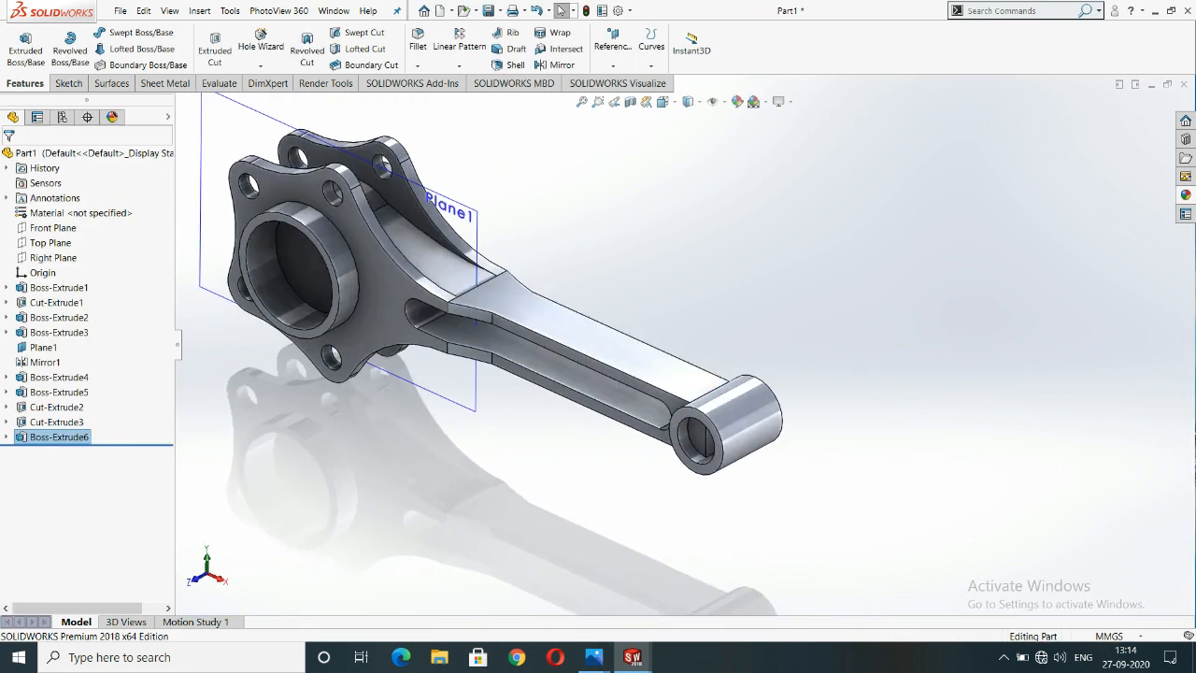
key("space")
left_click(895, 97)
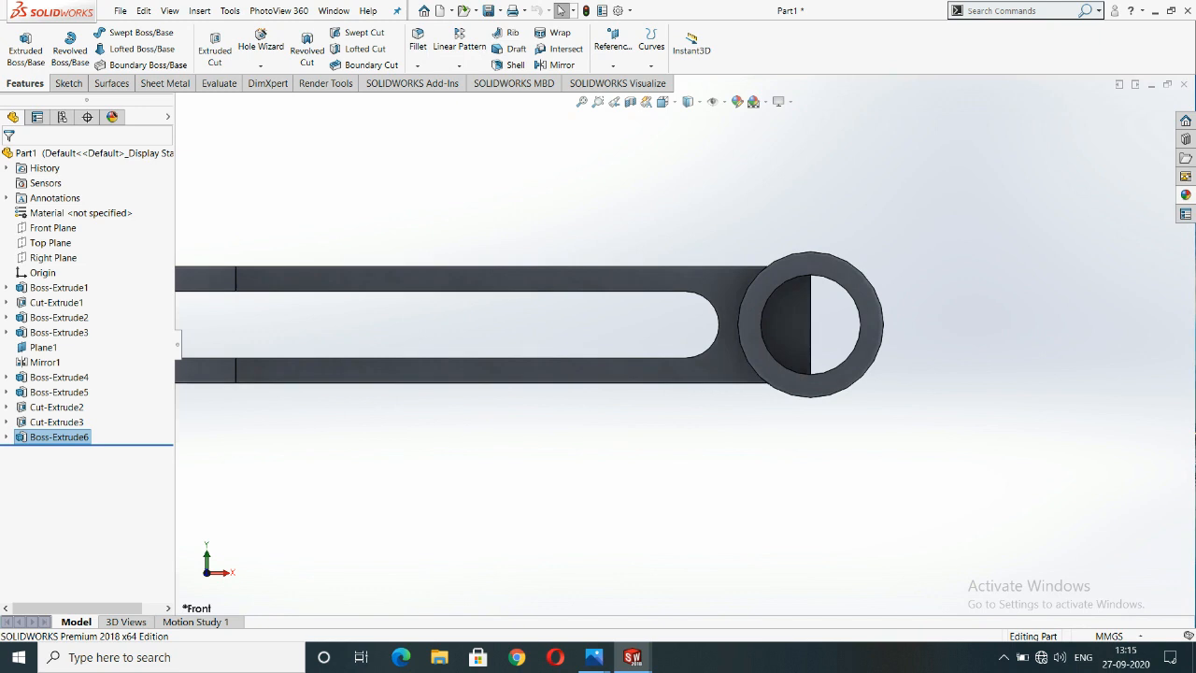
scroll(687, 349, "up", 3)
scroll(764, 350, "down", 3)
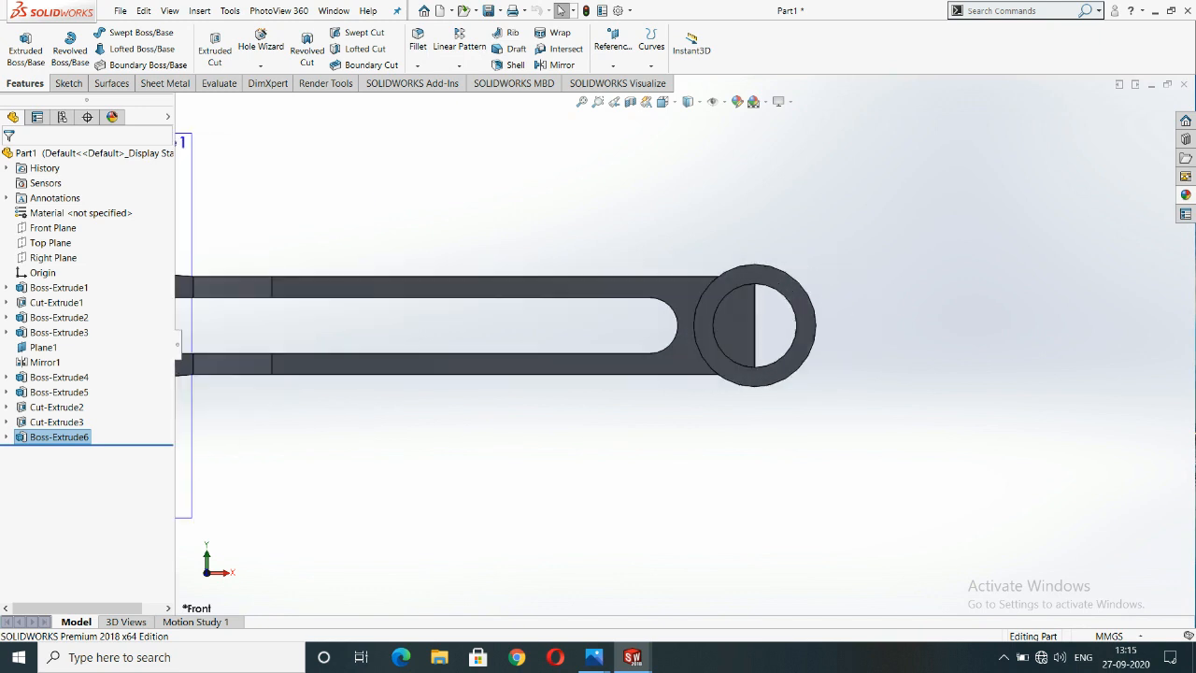
left_click(774, 373)
left_click(788, 342)
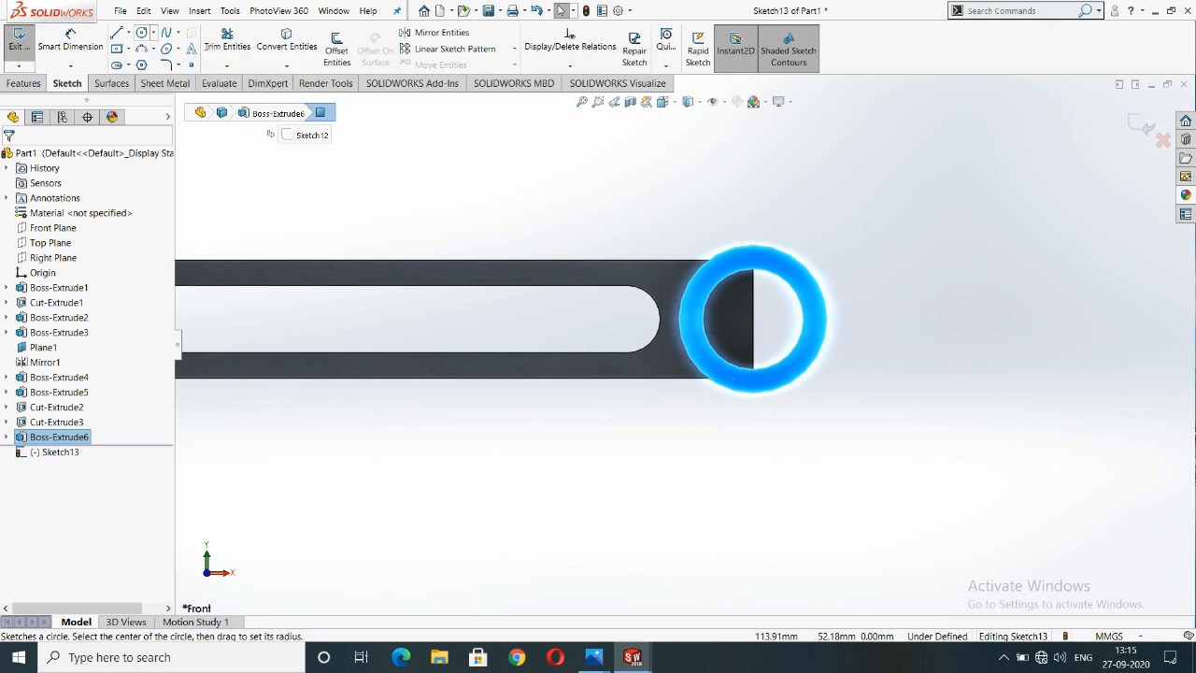
left_click(141, 32)
left_click(752, 318)
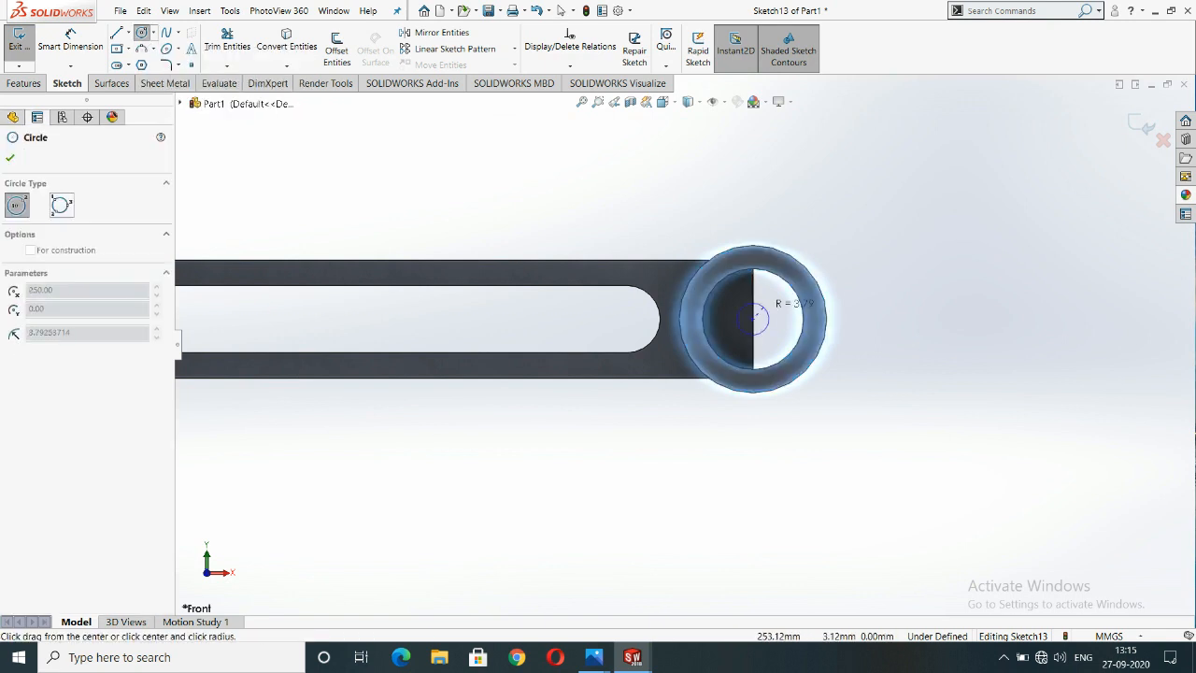
left_click(773, 271)
Cut-extrude the circle 42 mm Blind to clear the arm material from the ring boss's bore.
left_click(23, 84)
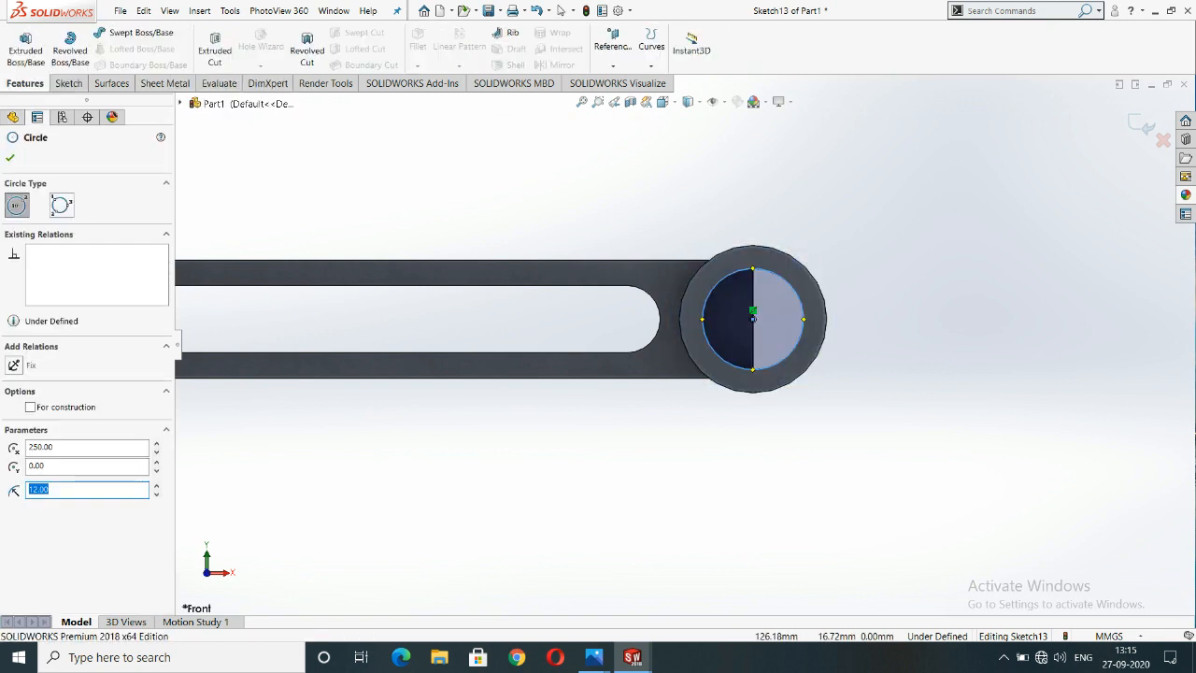
left_click(214, 50)
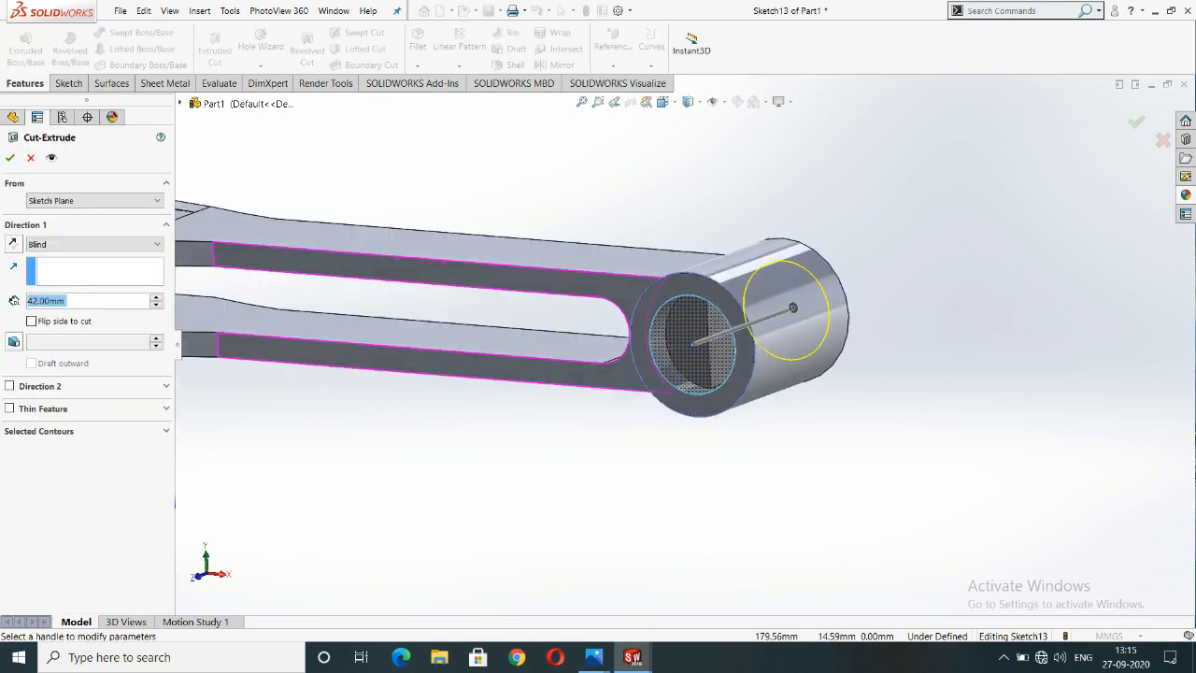
left_click(11, 158)
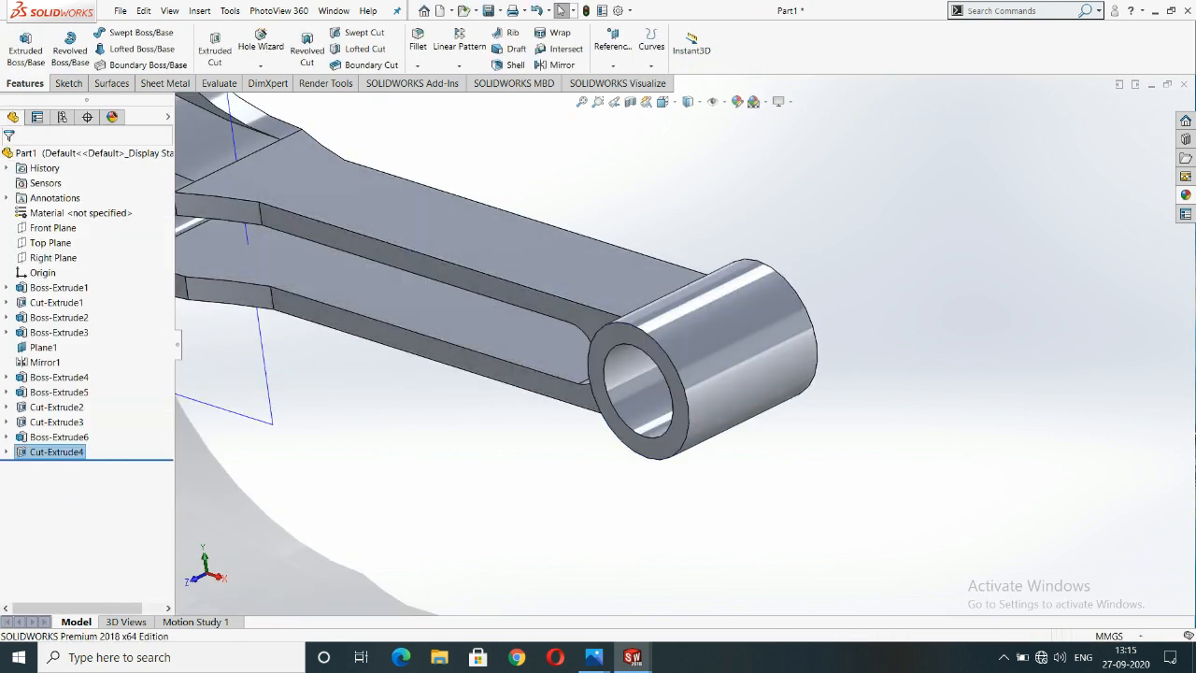
Set the part to an isometric view and hide the reference plane display.
key("space")
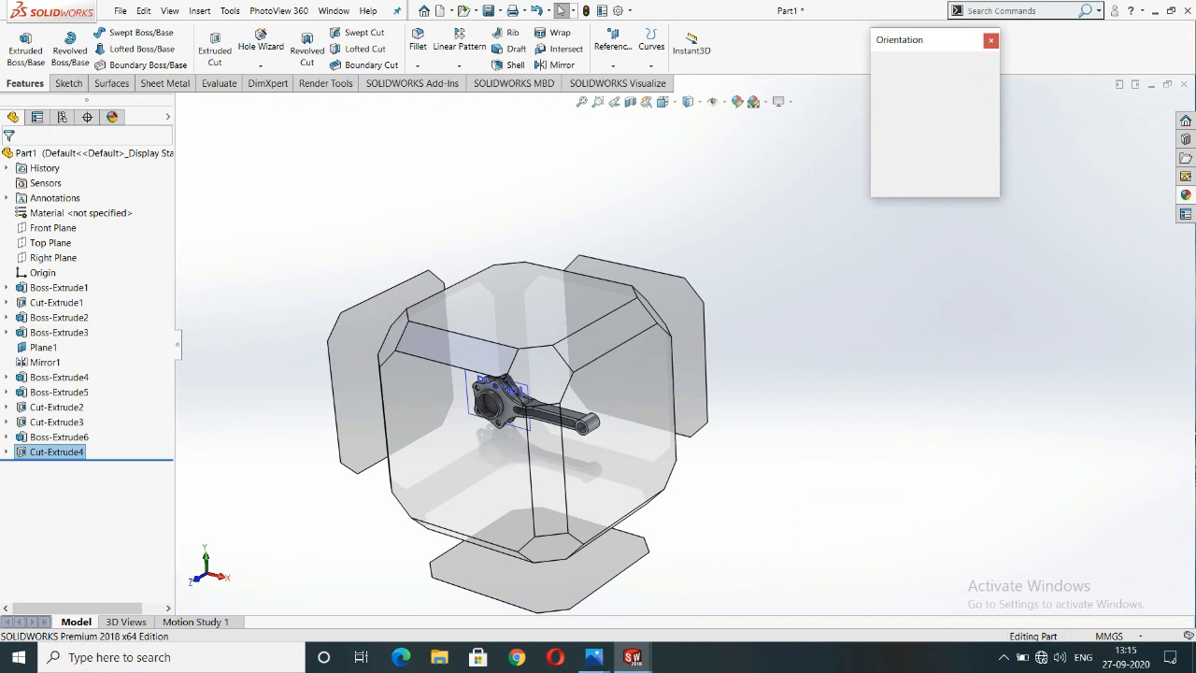
left_click(541, 375)
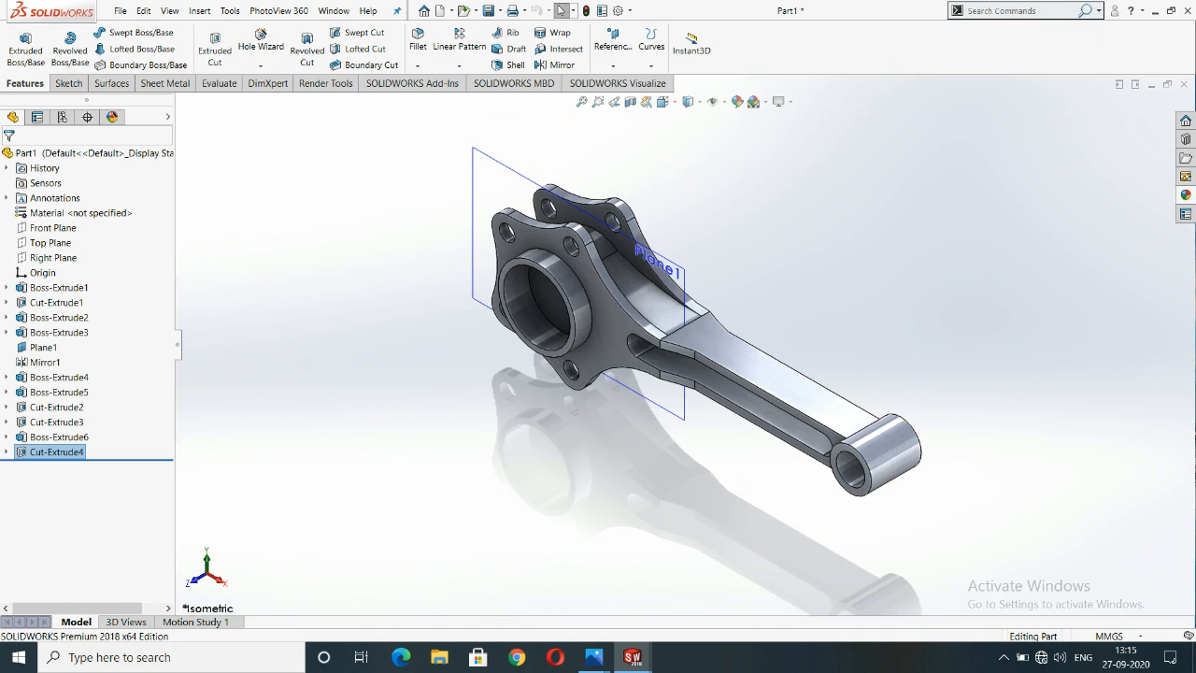
left_click(712, 101)
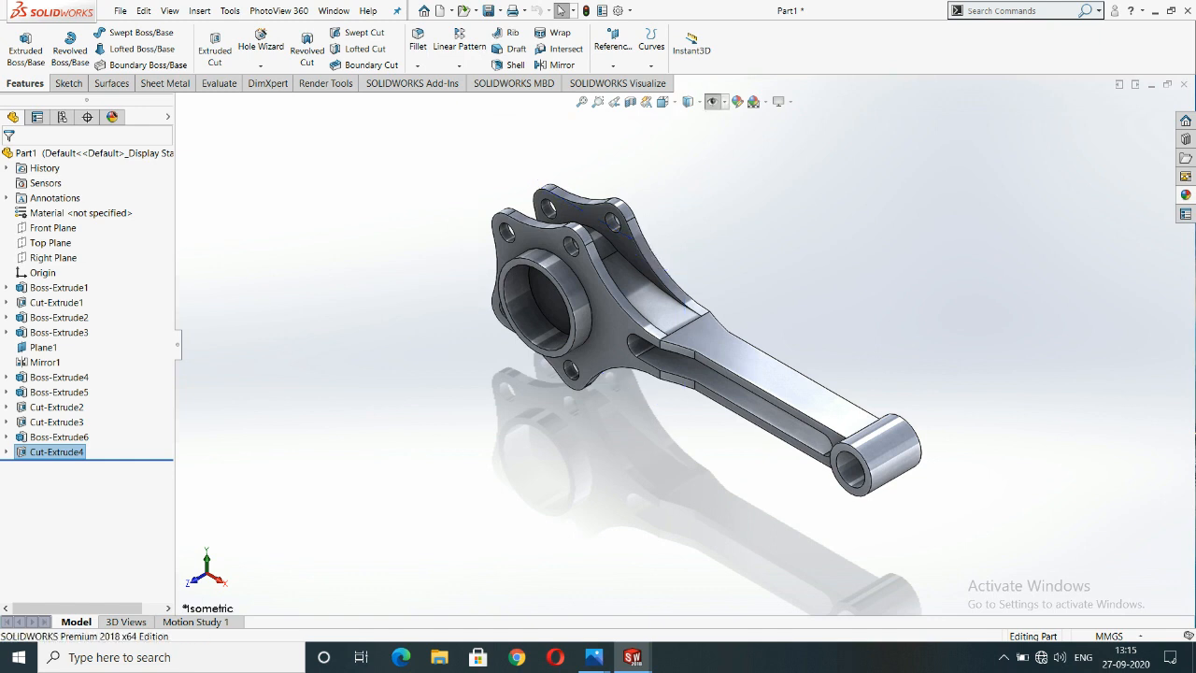
scroll(825, 379, "up", 3)
scroll(826, 379, "down", 3)
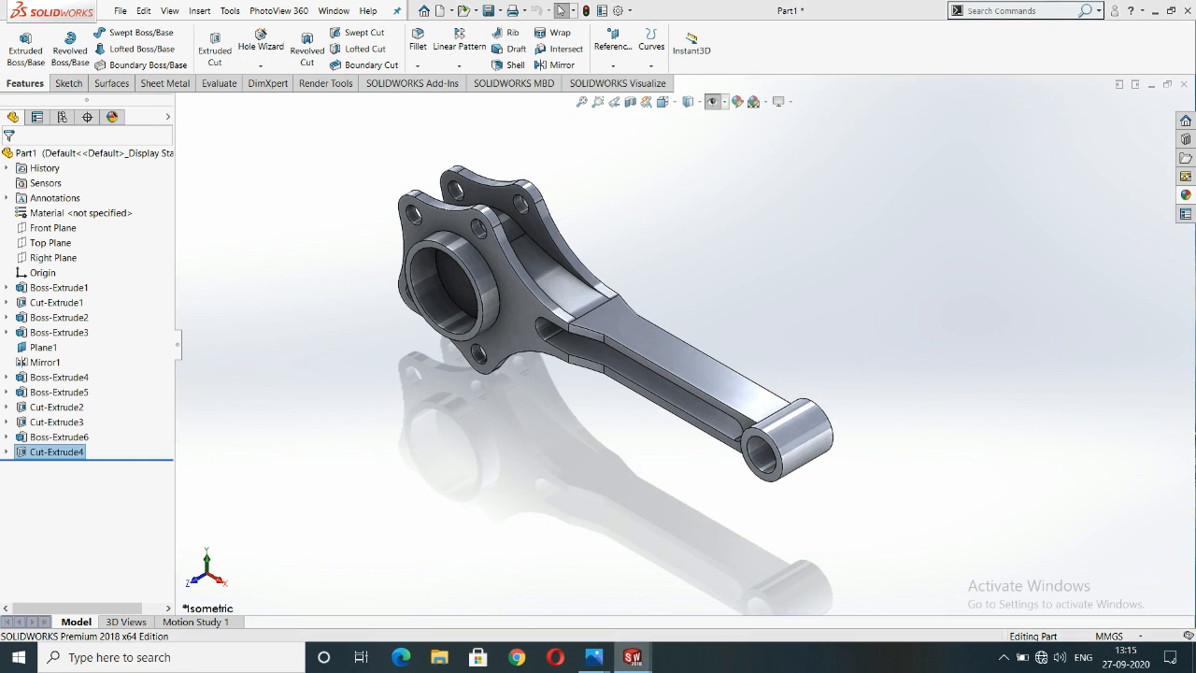
Switch to the open CONNECTION ROD part and examine its flanges, slotted arm and ring boss from several sides.
mouse_move(632, 656)
left_click(548, 589)
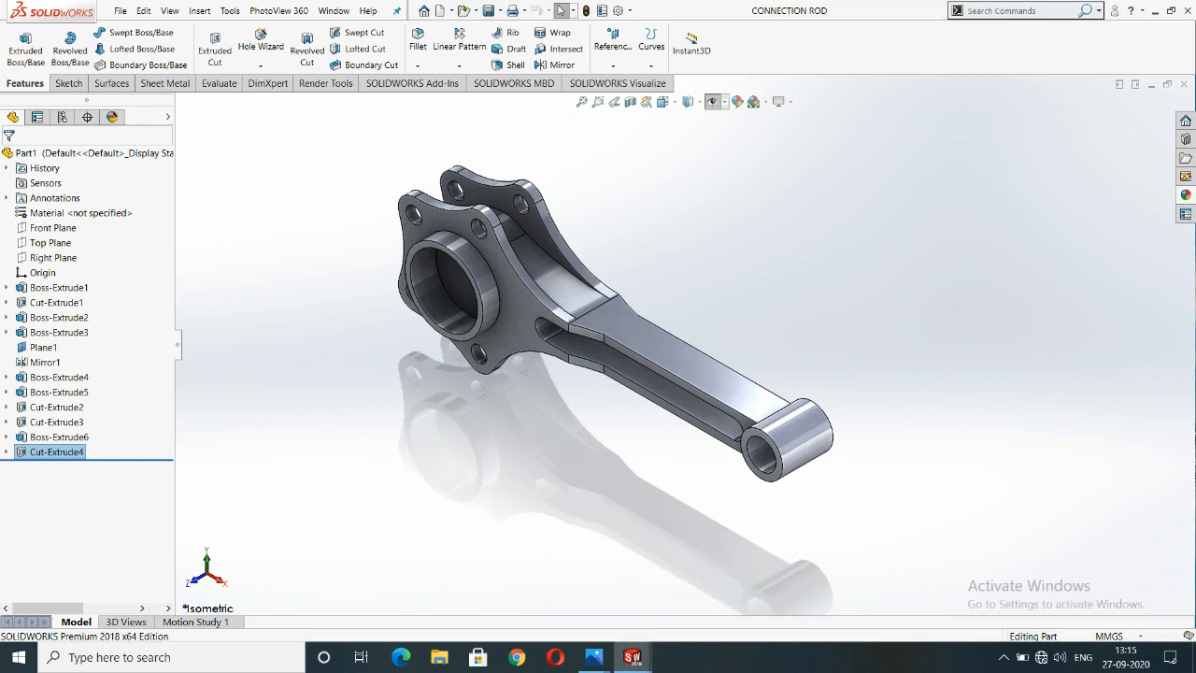
middle_click_drag(654, 393, 545, 362)
scroll(546, 363, "down", 4)
middle_click_drag(645, 253, 766, 243)
middle_click_drag(603, 318, 659, 327)
scroll(658, 327, "up", 5)
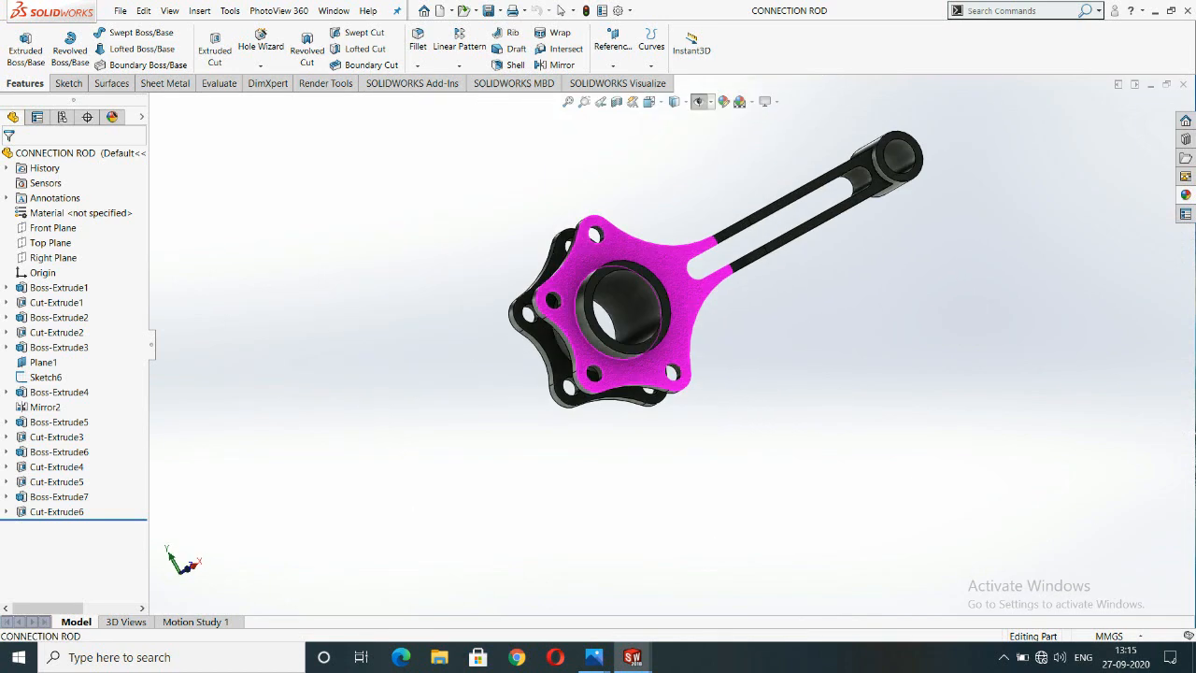
left_click(1004, 656)
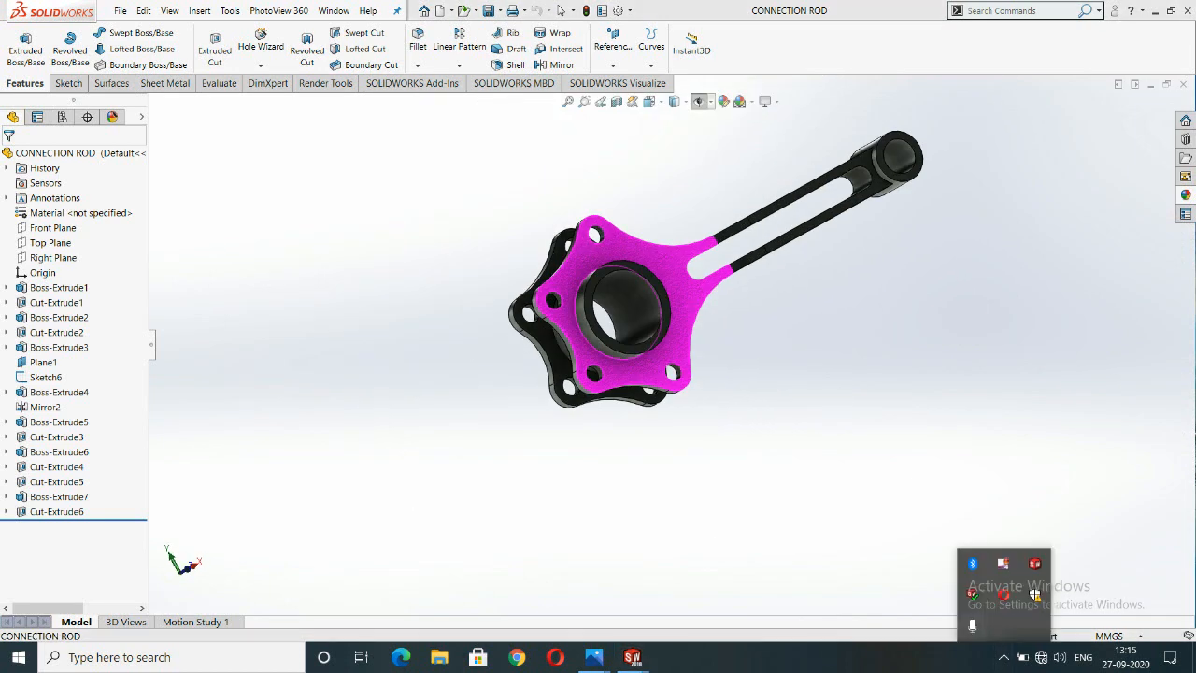
left_click(971, 626)
middle_click_drag(654, 309, 652, 370)
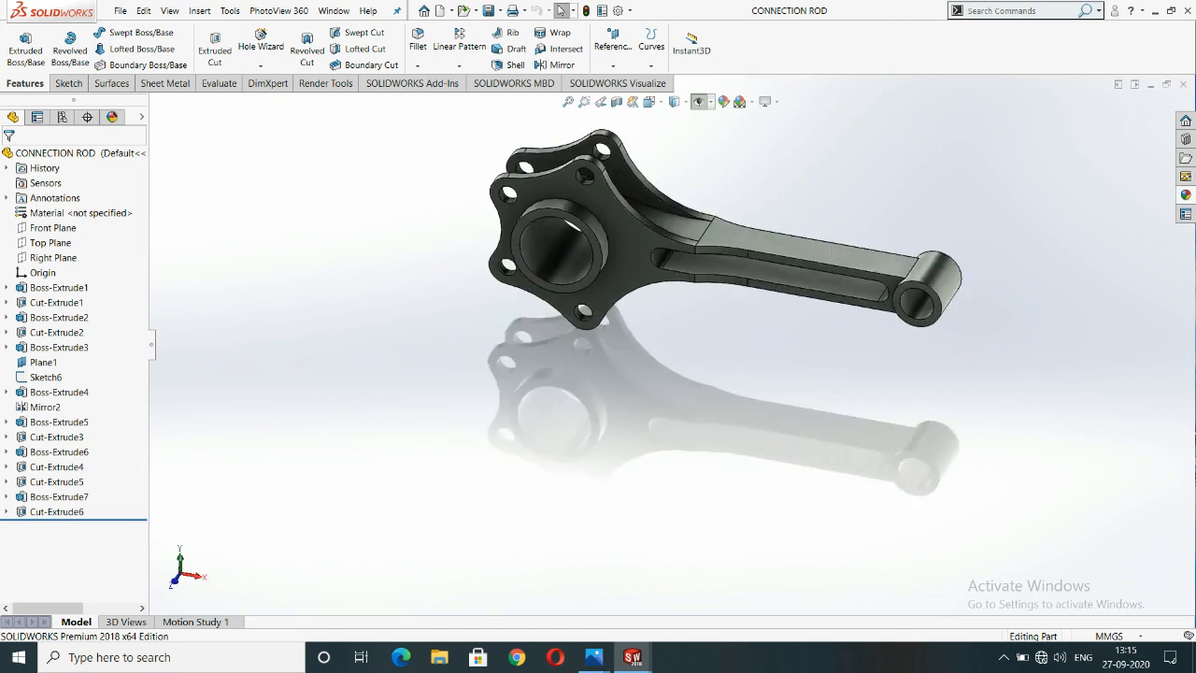
Return to Part1 and inspect the web and the junction between flanges and slotted arm up close.
mouse_move(633, 656)
left_click(705, 510)
scroll(647, 402, "down", 1)
scroll(673, 322, "up", 3)
scroll(613, 278, "down", 11)
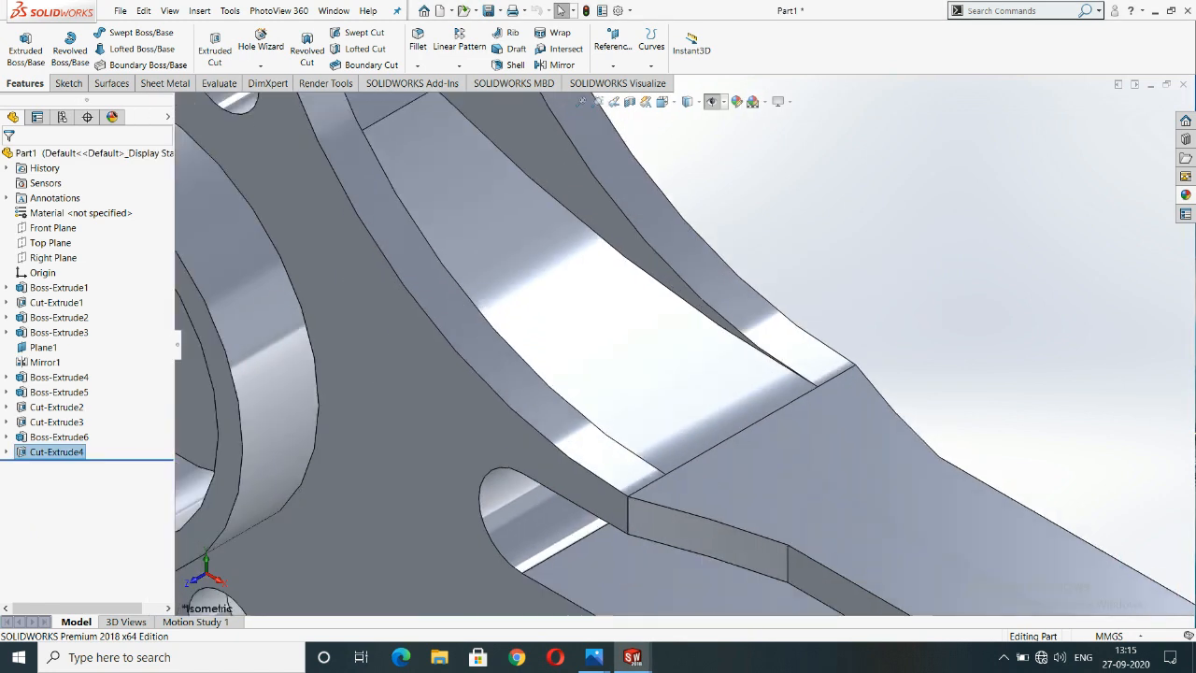
scroll(696, 341, "up", 11)
scroll(686, 429, "down", 2)
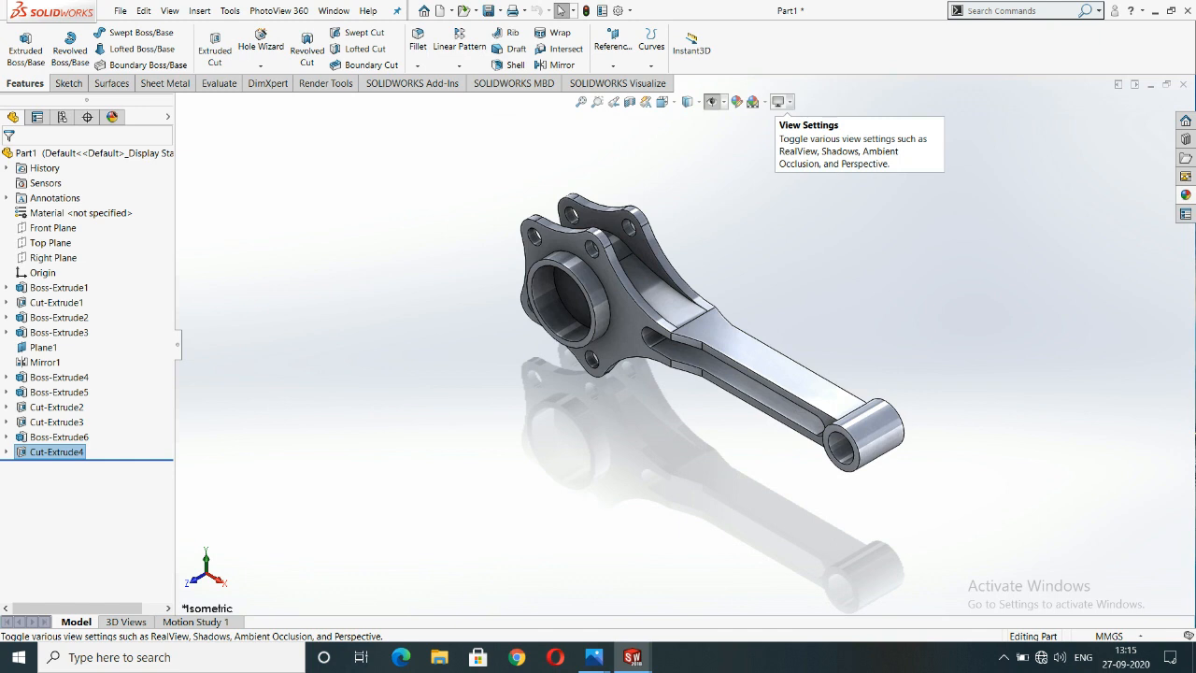
Try displaying Part1 with Shadows In Shaded Mode and switch the shadows off again.
left_click(778, 102)
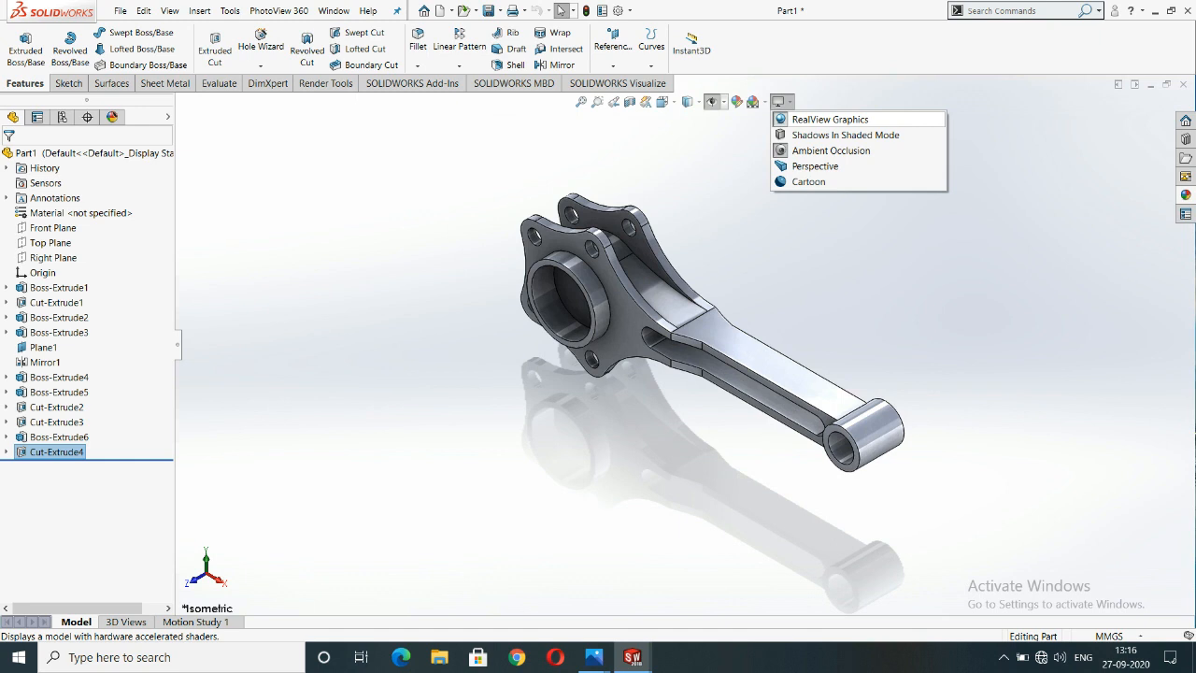
left_click(846, 134)
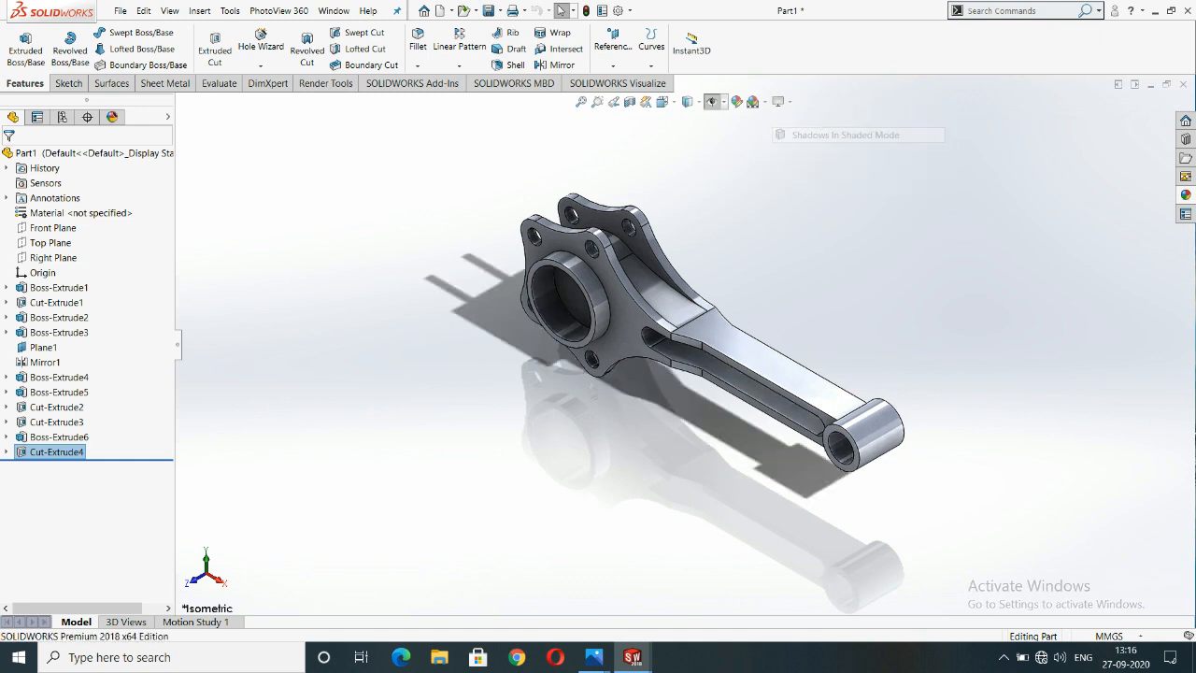
scroll(723, 295, "down", 3)
mouse_move(723, 294)
middle_mouse_down()
mouse_move(822, 288)
mouse_move(737, 228)
mouse_move(727, 305)
middle_mouse_up()
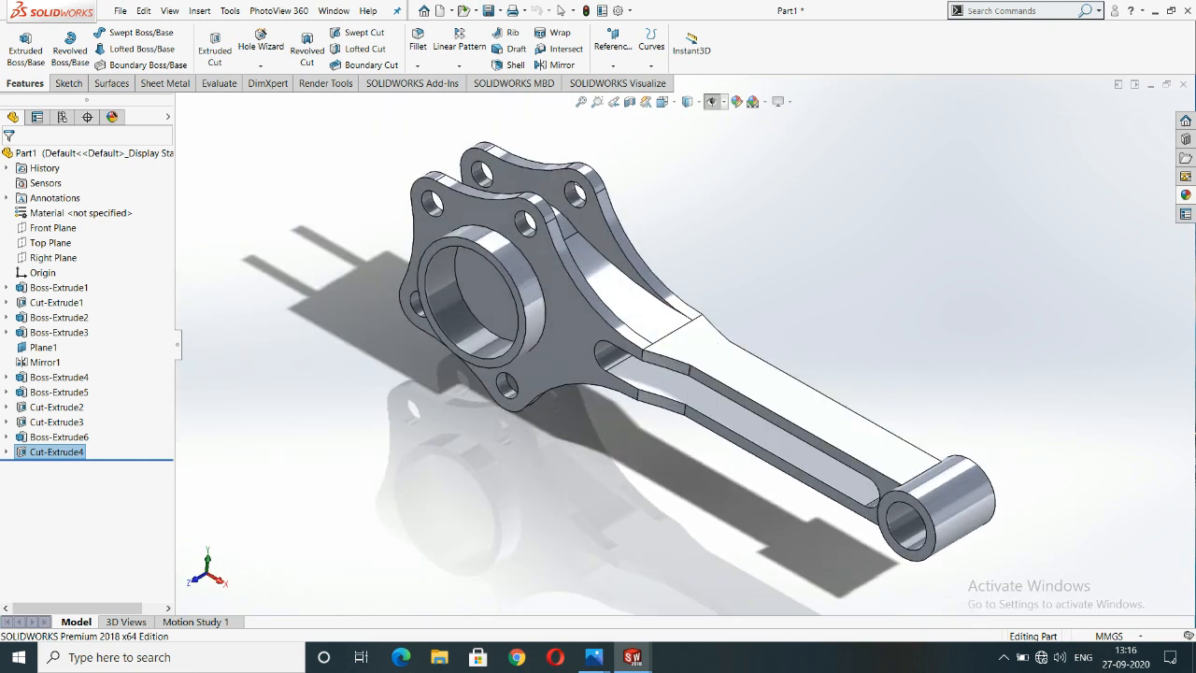
left_click(781, 102)
left_click(845, 135)
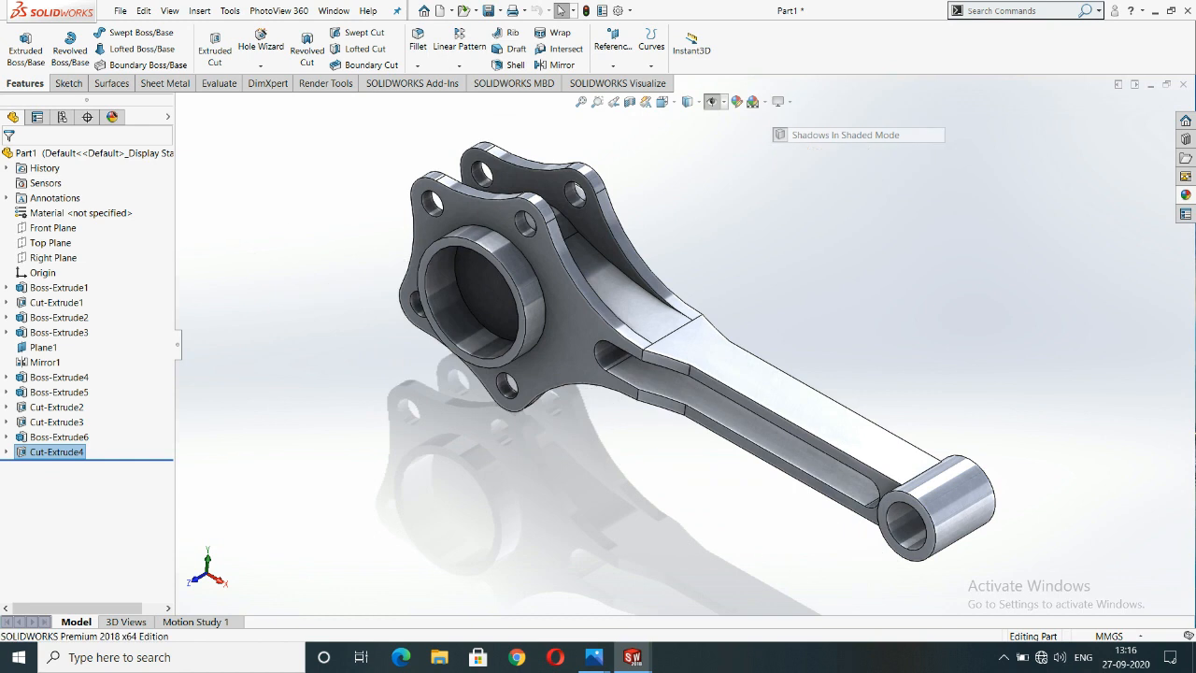
scroll(659, 343, "up", 3)
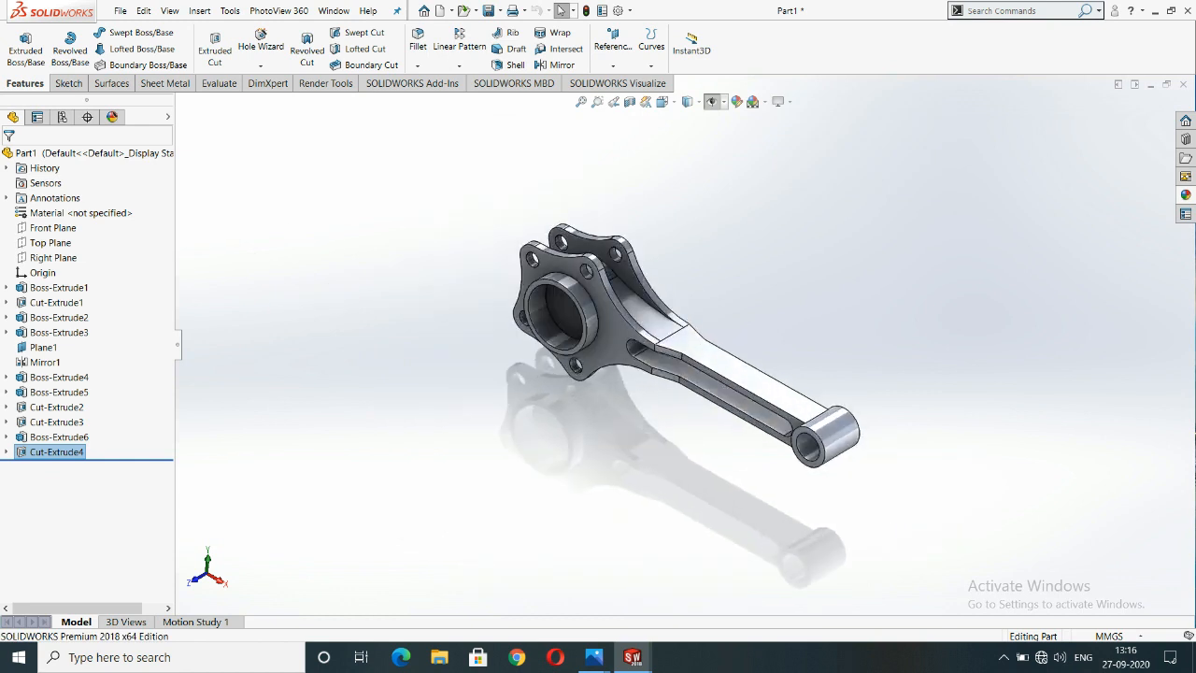
Apply the cast zinc appearance from the Metal zinc finishes to the whole part and check the finish.
left_click(1185, 194)
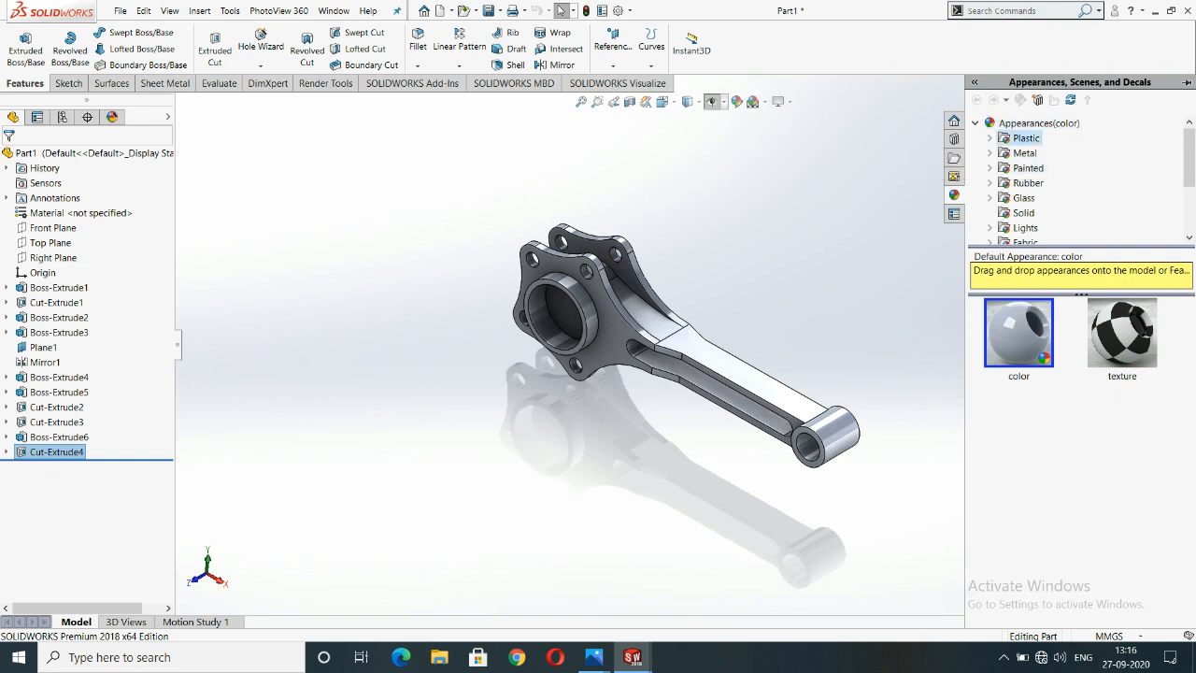
left_click(1024, 152)
scroll(1074, 177, "down", 6)
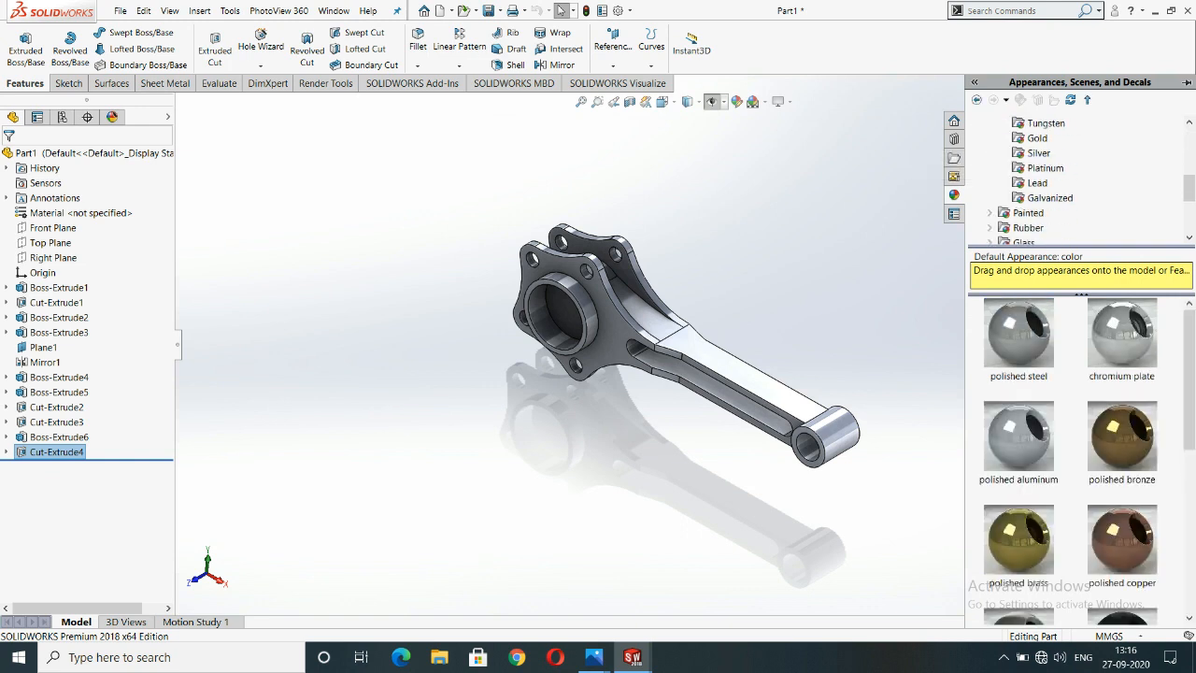
scroll(1074, 178, "up", 3)
scroll(1074, 177, "up", 2)
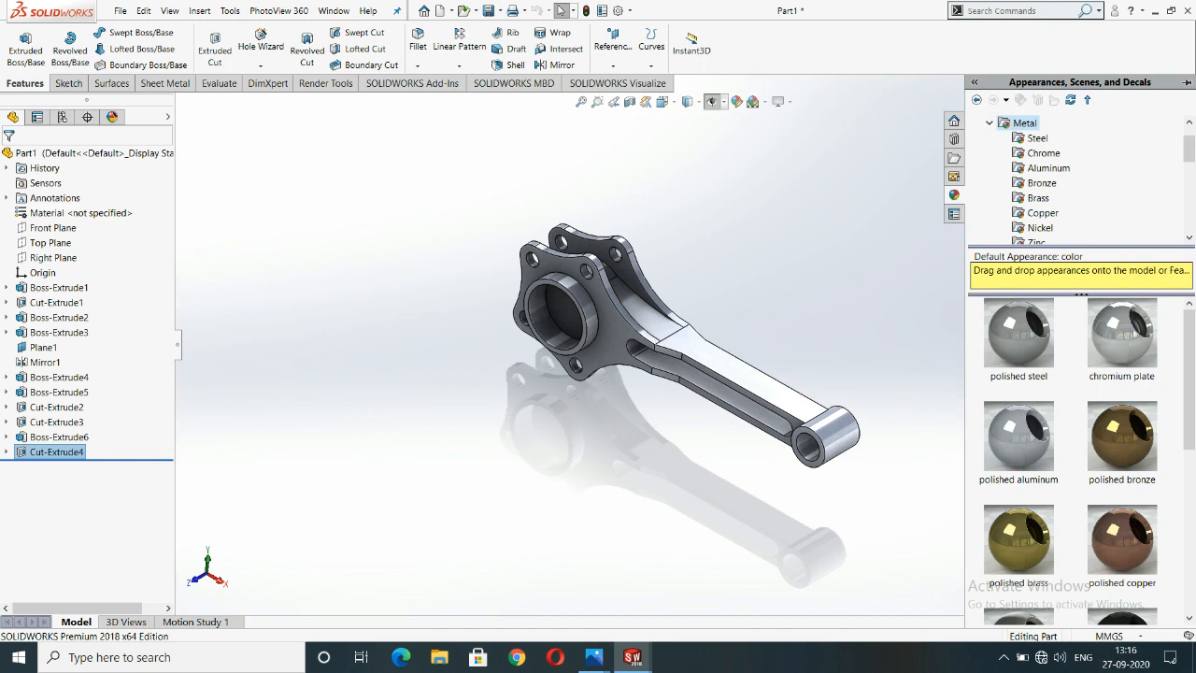
scroll(1074, 177, "down", 2)
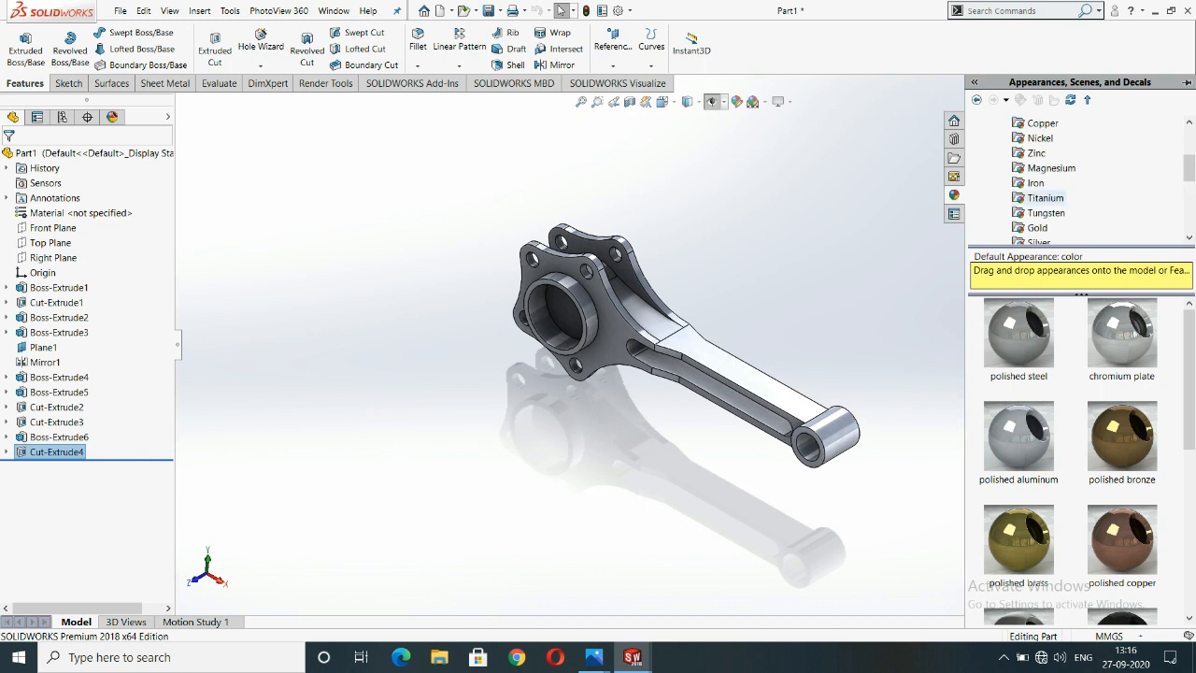
left_click(1036, 152)
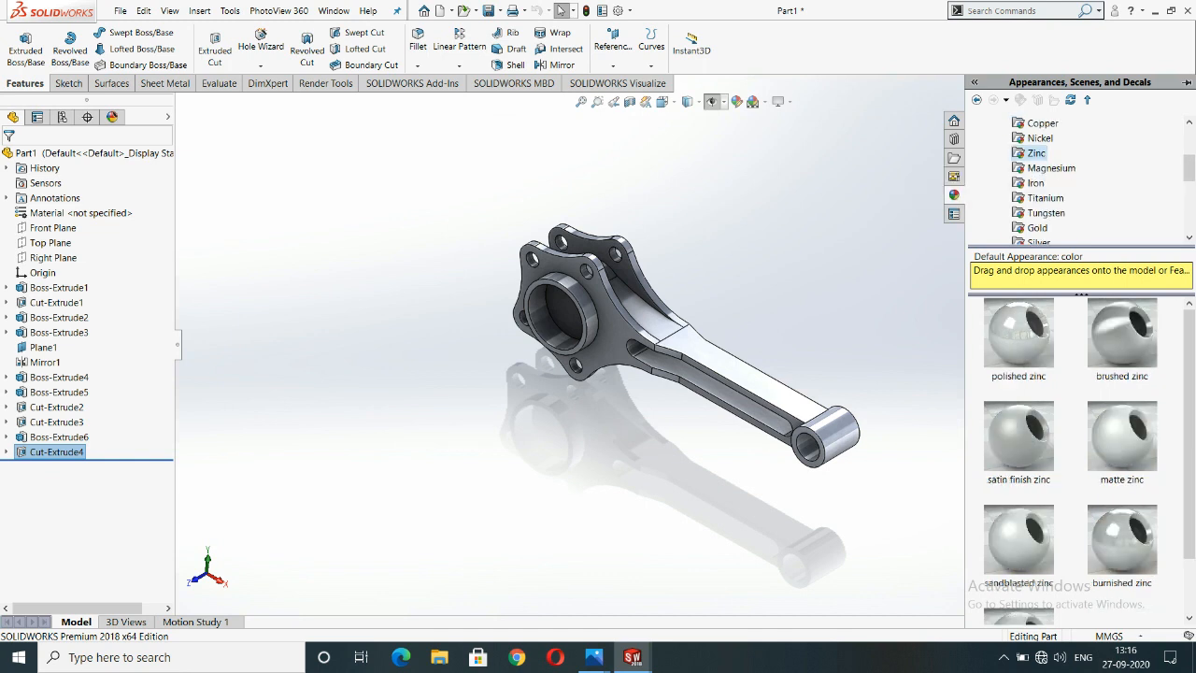
scroll(1074, 458, "down", 1)
double_click(1018, 573)
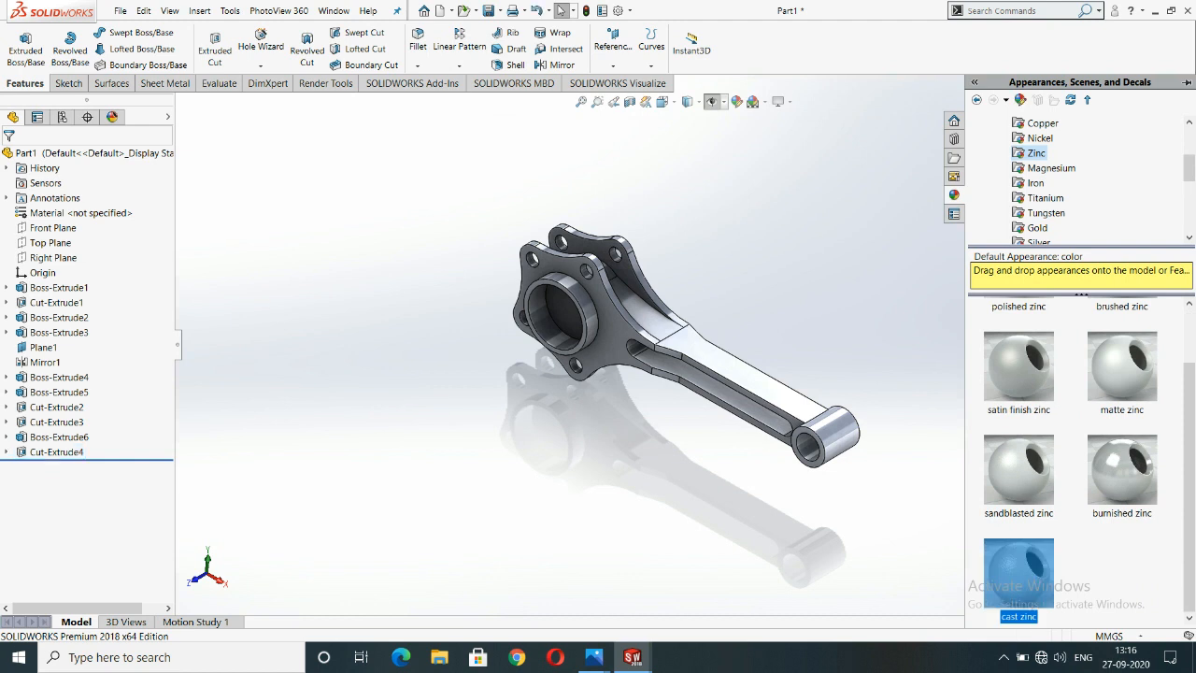
scroll(596, 235, "down", 6)
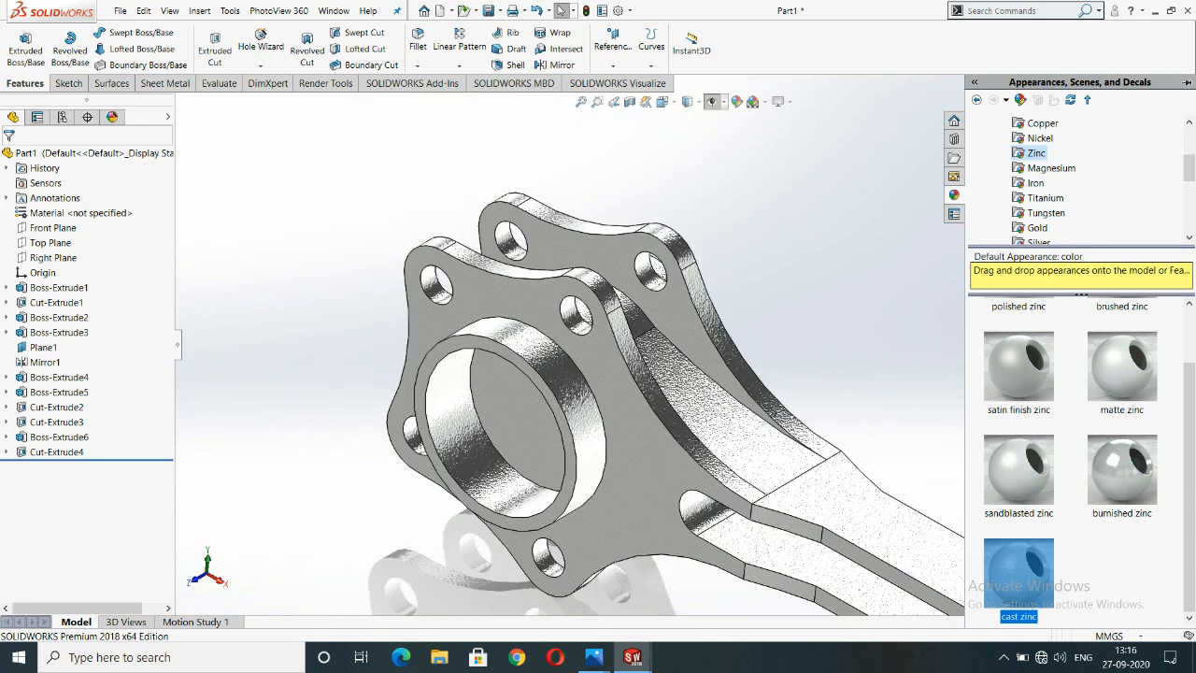
scroll(690, 345, "up", 4)
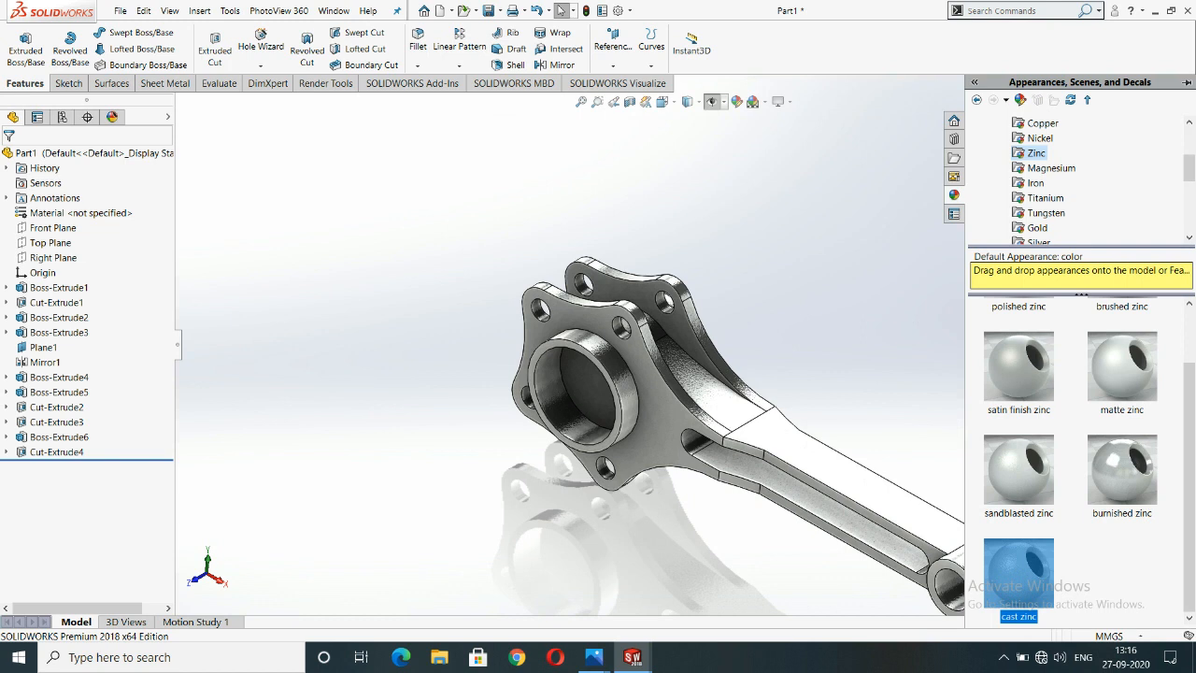
middle_click_drag(644, 397, 635, 281)
scroll(462, 355, "up", 5)
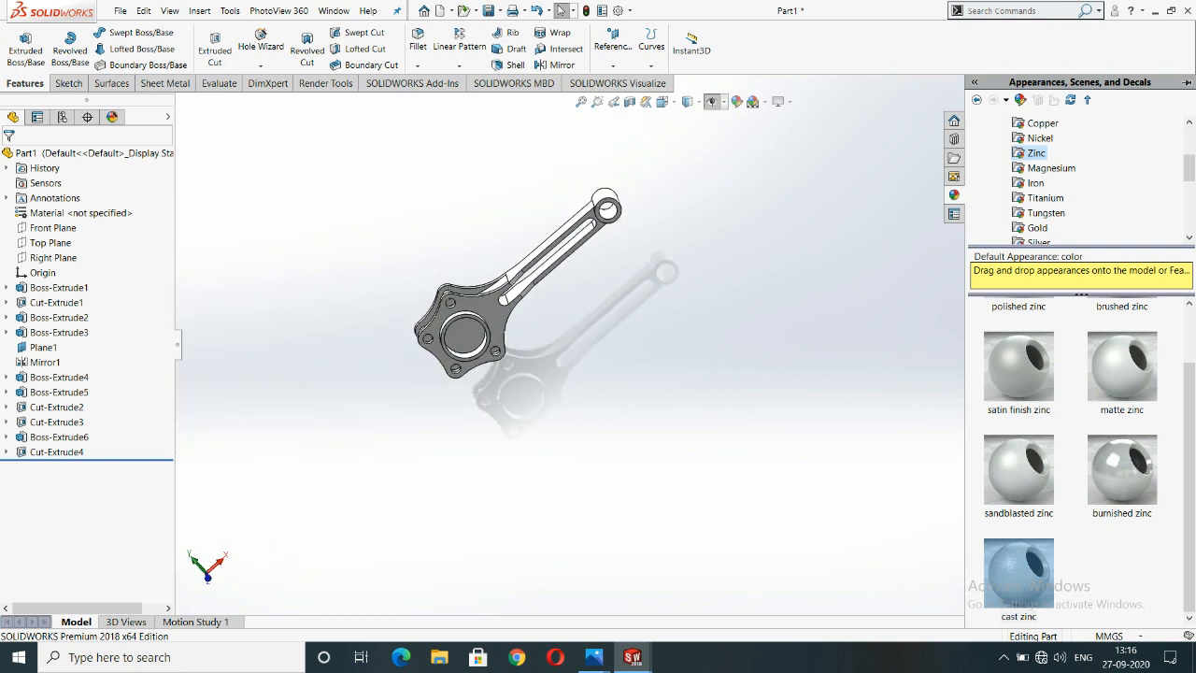